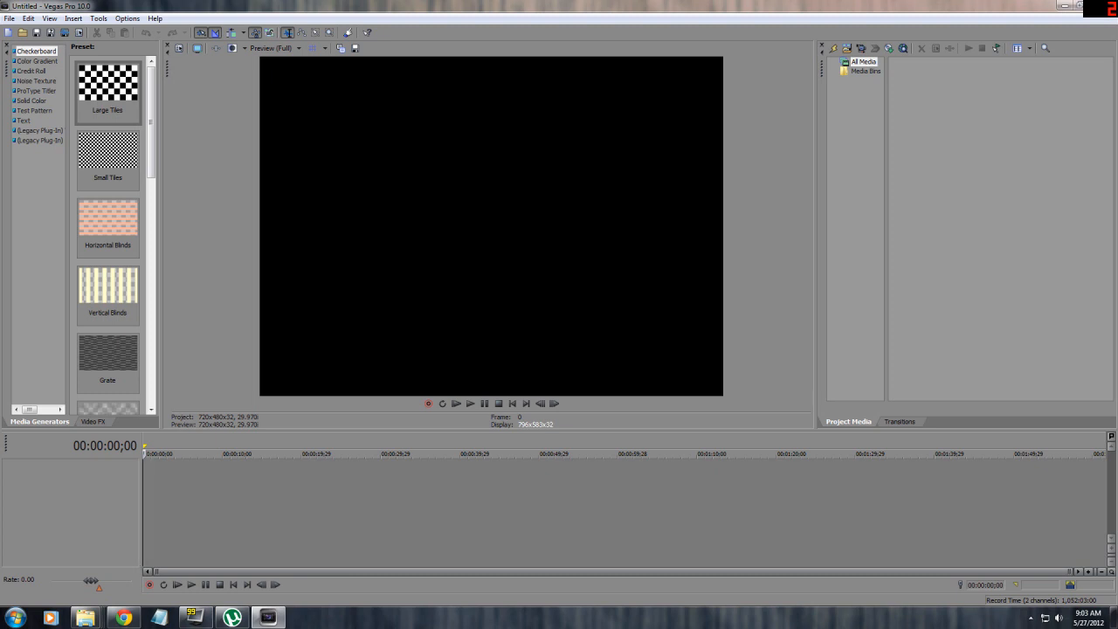
left_click(8, 19)
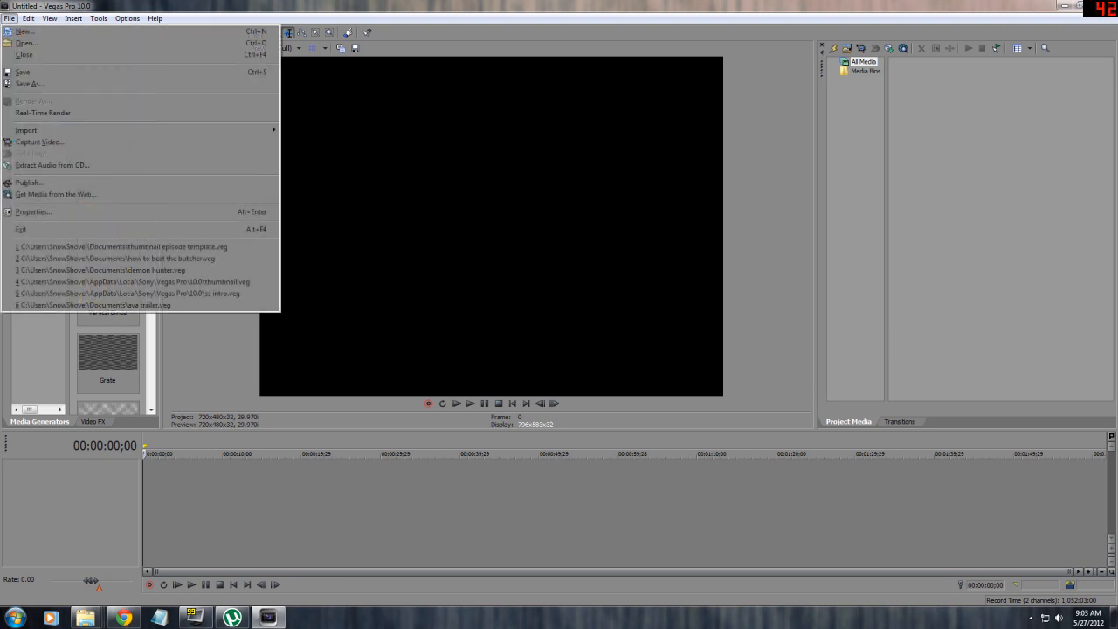
mouse_move(28, 18)
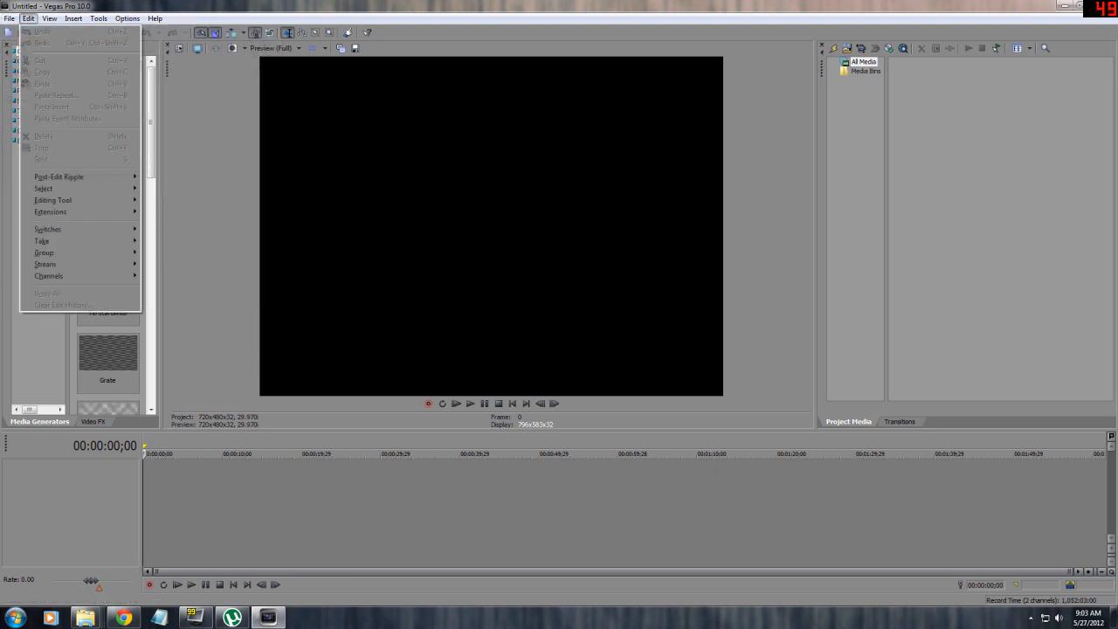
key("Escape")
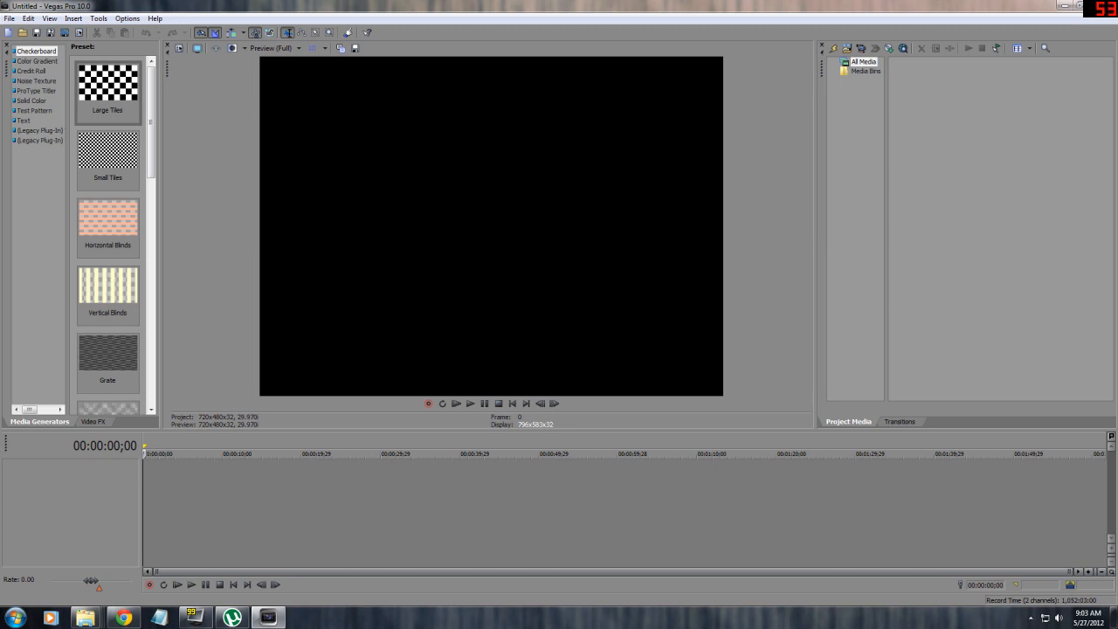
Step: Enlarge the video preview area by narrowing the project media and media generators panels and slightly raising the timeline's upper edge
left_click_drag(160, 235, 314, 236)
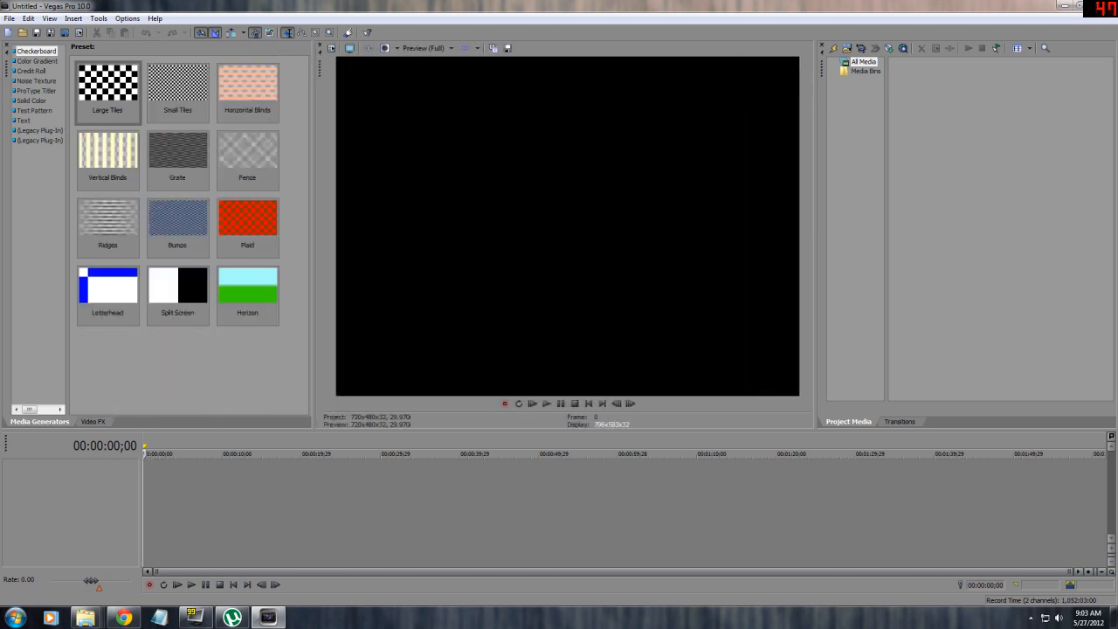
left_click_drag(817, 236, 955, 236)
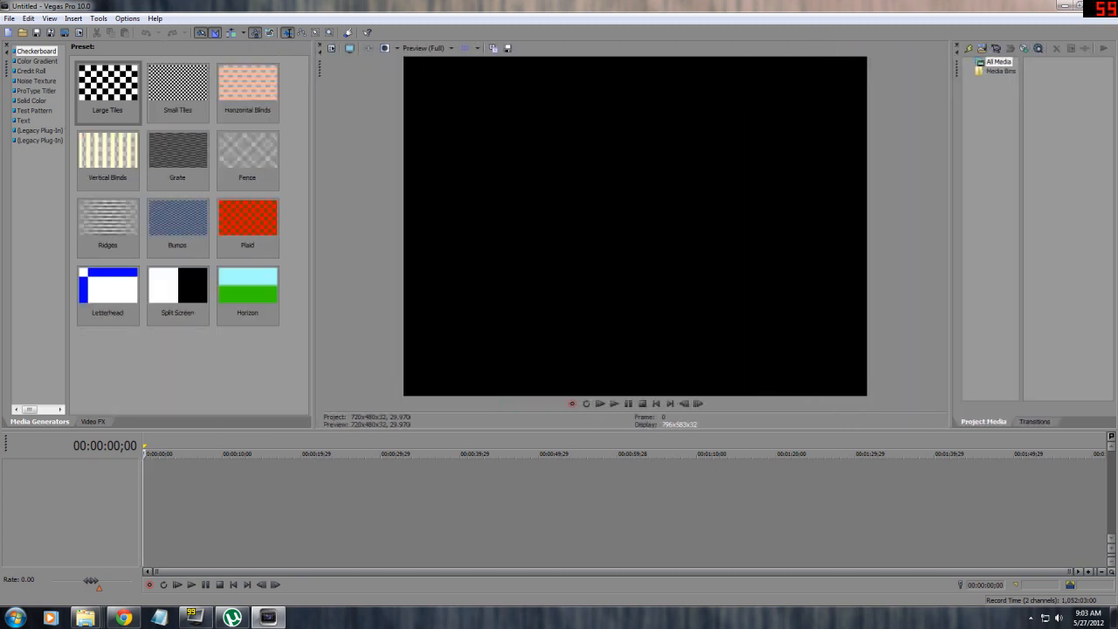
left_click_drag(314, 236, 231, 236)
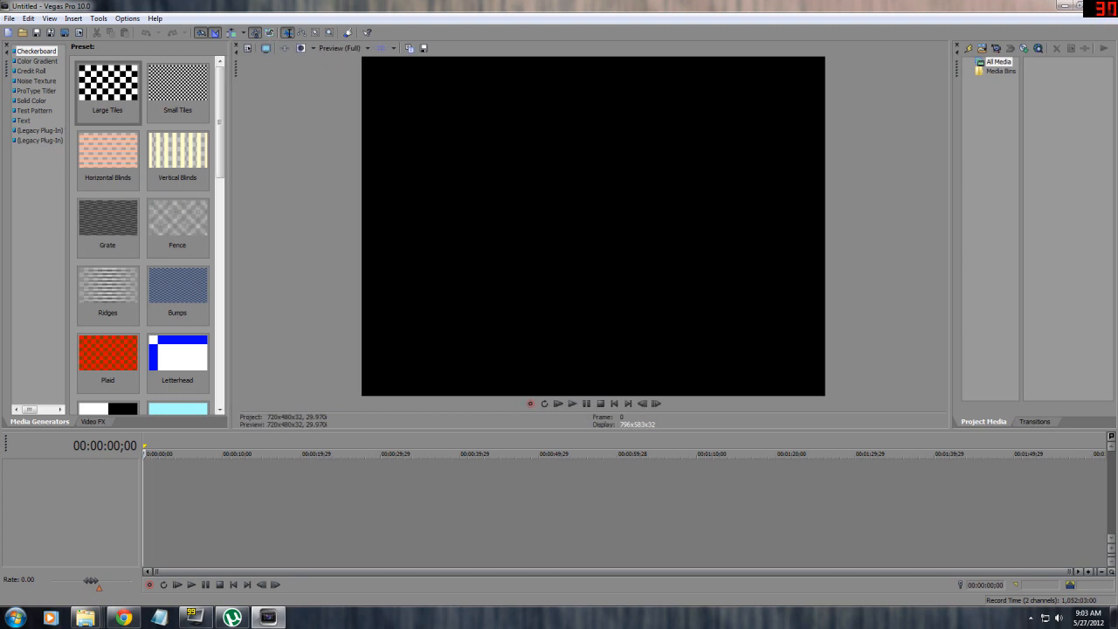
mouse_move(559, 430)
left_mouse_down()
mouse_move(559, 463)
mouse_move(559, 423)
left_mouse_up()
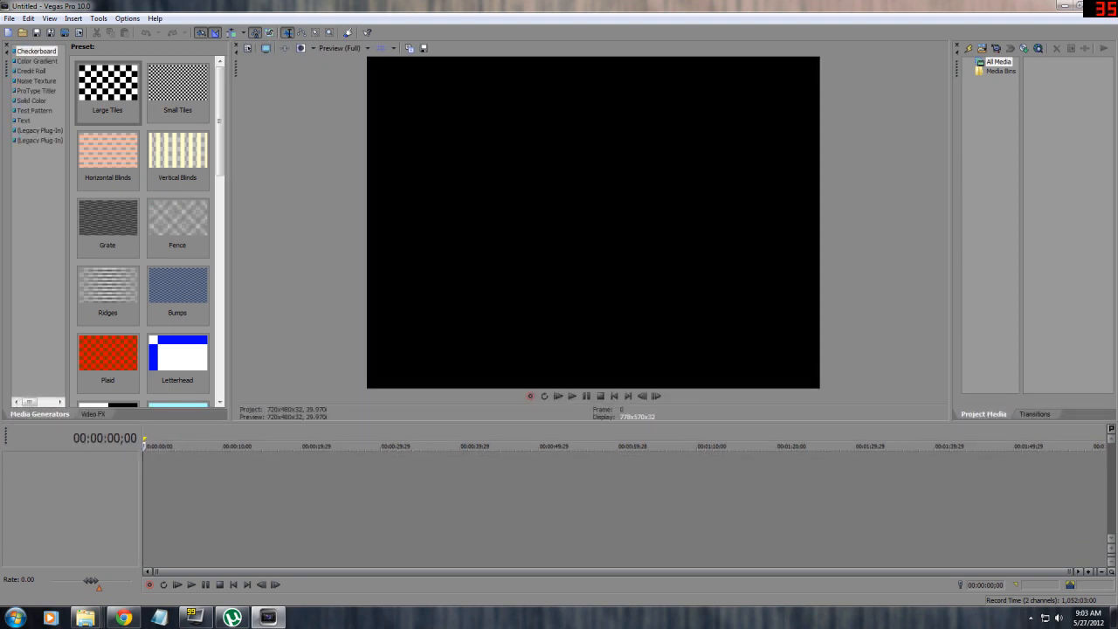
left_click_drag(229, 236, 158, 235)
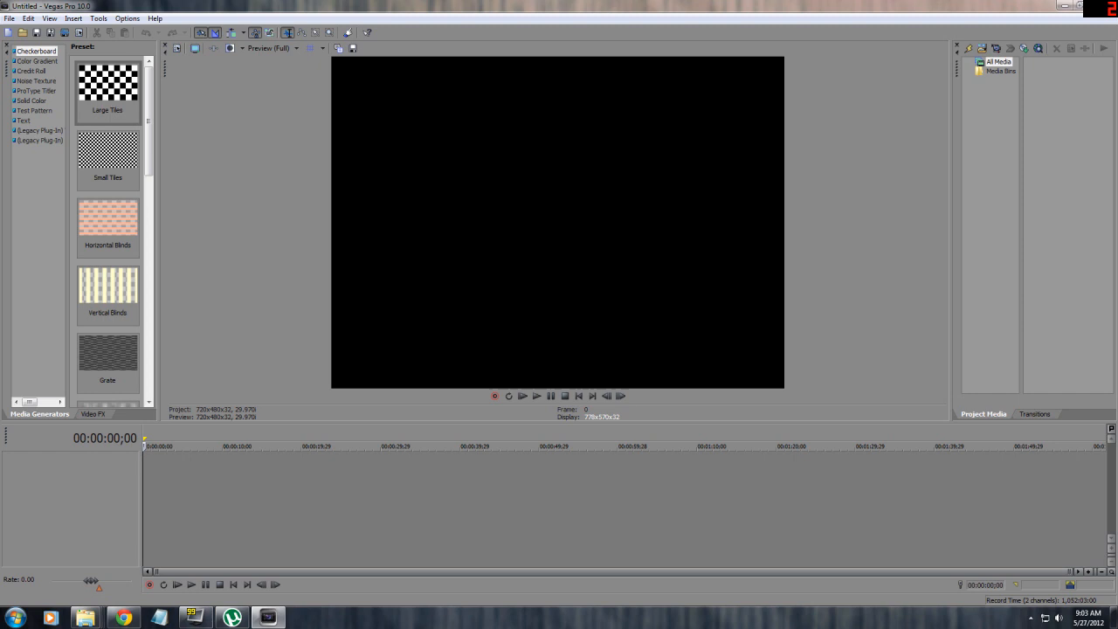
left_click(92, 414)
left_click(40, 414)
mouse_move(158, 235)
left_mouse_down()
mouse_move(173, 235)
mouse_move(158, 236)
left_mouse_up()
Step: Set the project's video template to HDV 720-30p (1280x720, 29.970 fps) in the project properties
left_click(8, 18)
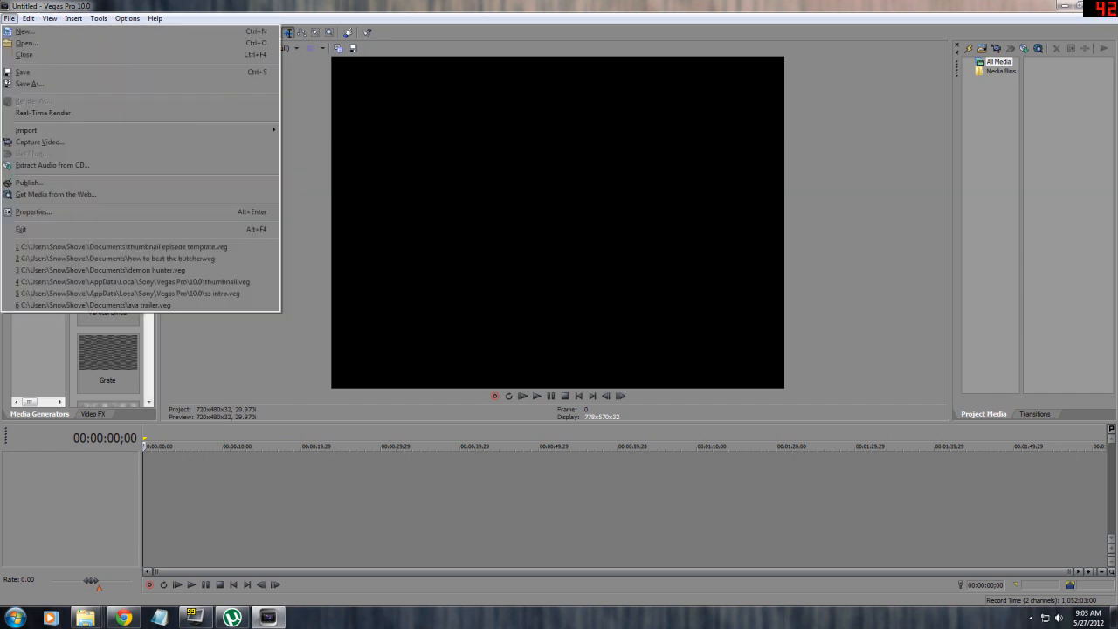
mouse_move(9, 18)
left_click(33, 212)
left_click(619, 125)
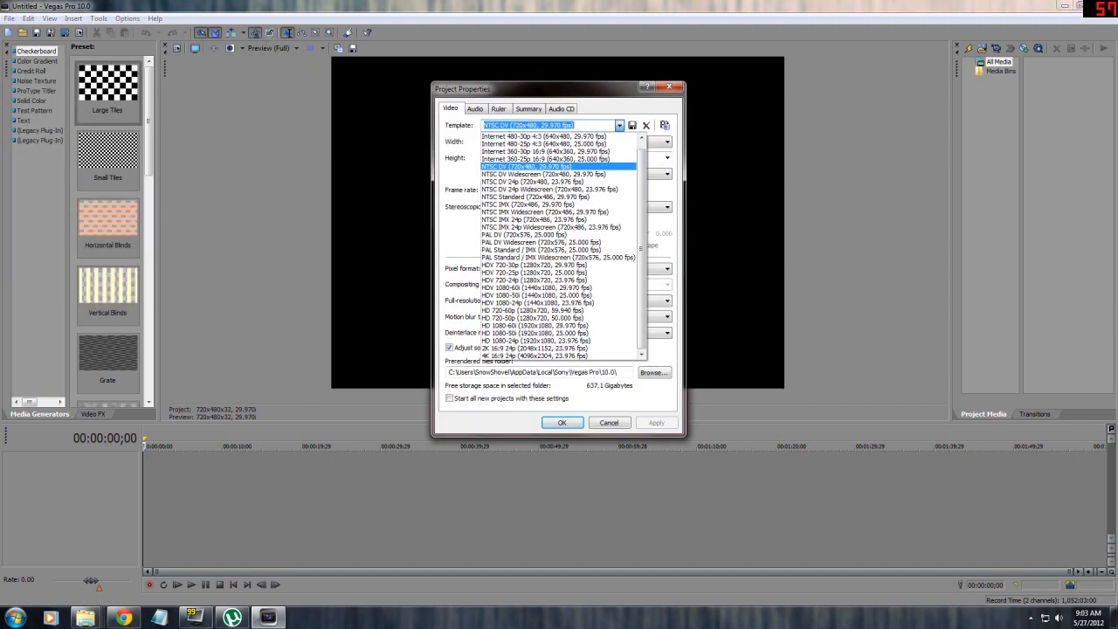
left_click(533, 265)
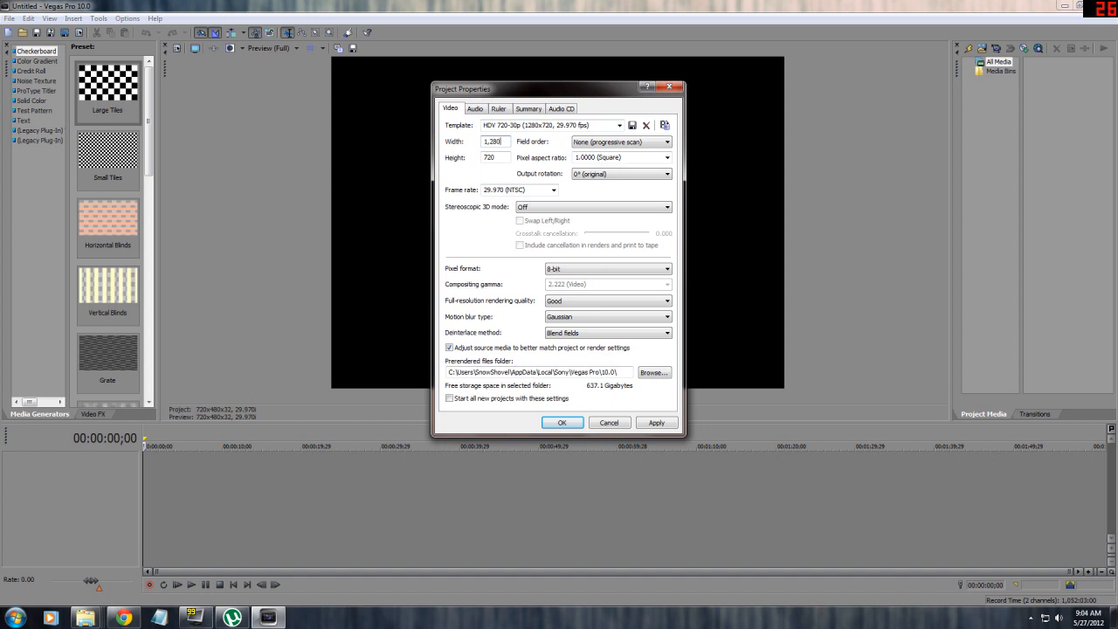
left_click(612, 269)
left_click(611, 269)
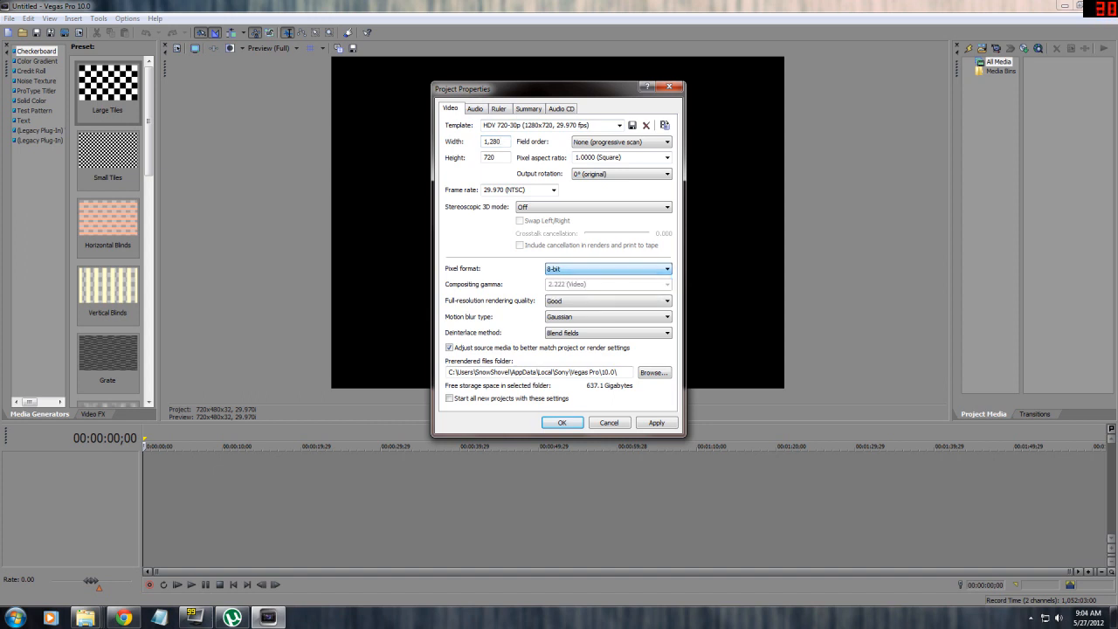
left_click(619, 125)
left_click(603, 125)
left_click_drag(506, 125, 596, 125)
left_click(599, 125)
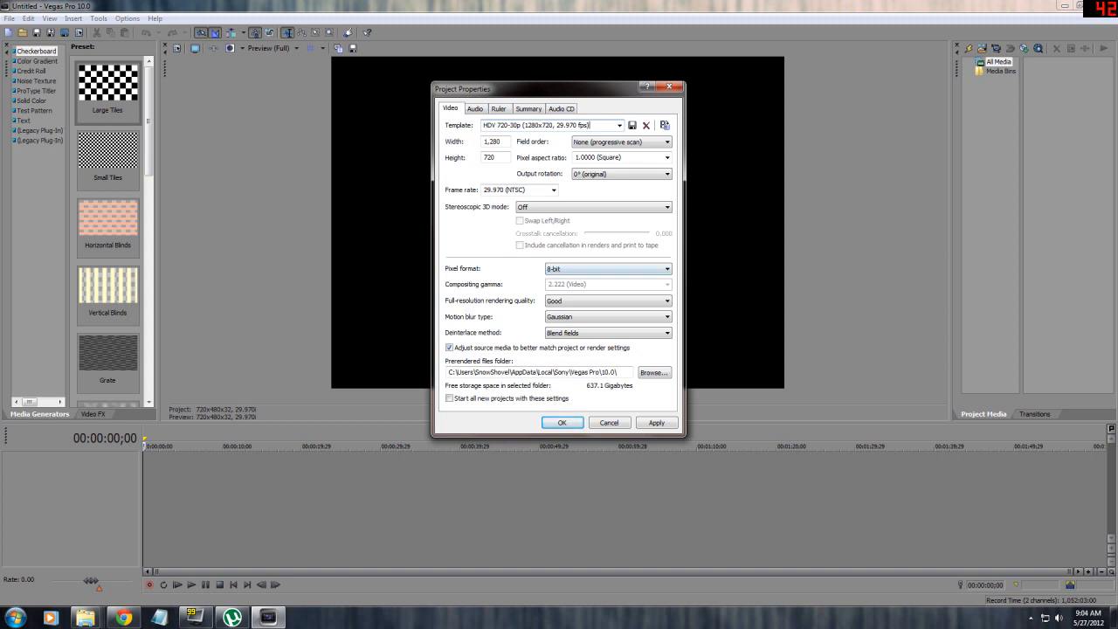
left_click(612, 269)
left_click(611, 269)
Step: Set the full-resolution rendering quality to Best and choose the project audio's resample and stretch quality
left_click(609, 301)
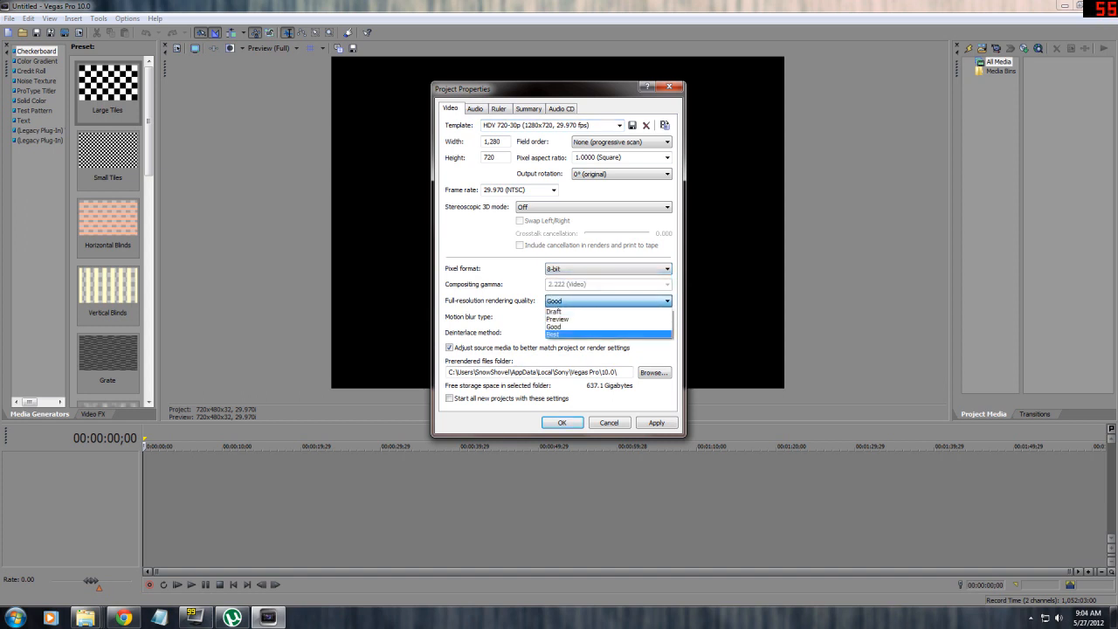
left_click(555, 333)
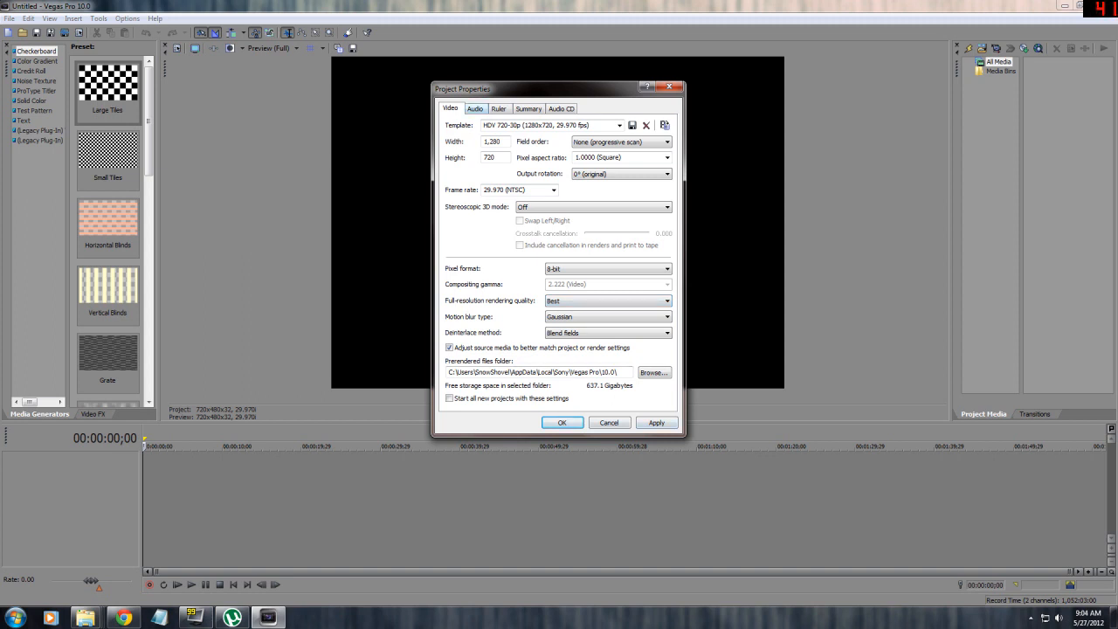
left_click(475, 110)
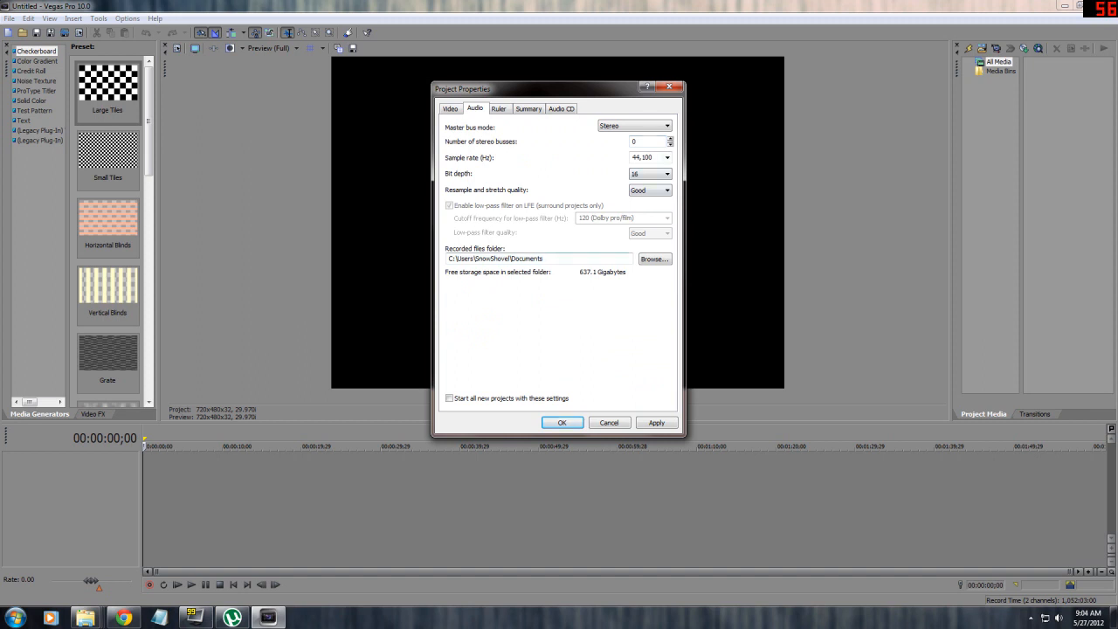
left_click(651, 190)
left_click(648, 218)
left_click(498, 108)
left_click(528, 109)
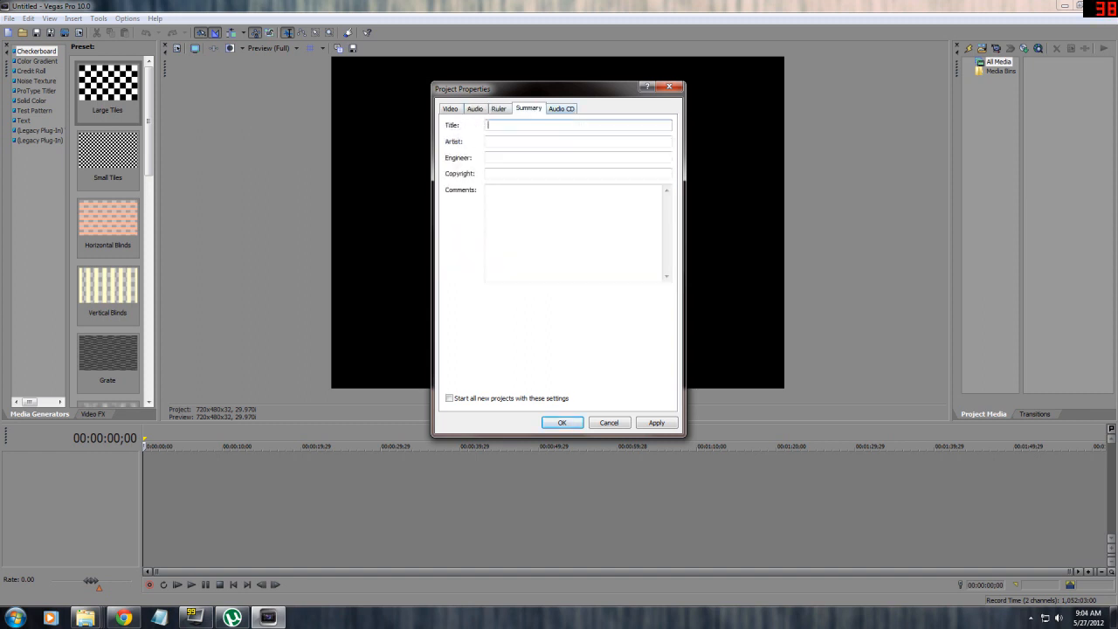
left_click(560, 109)
left_click(476, 109)
left_click(450, 108)
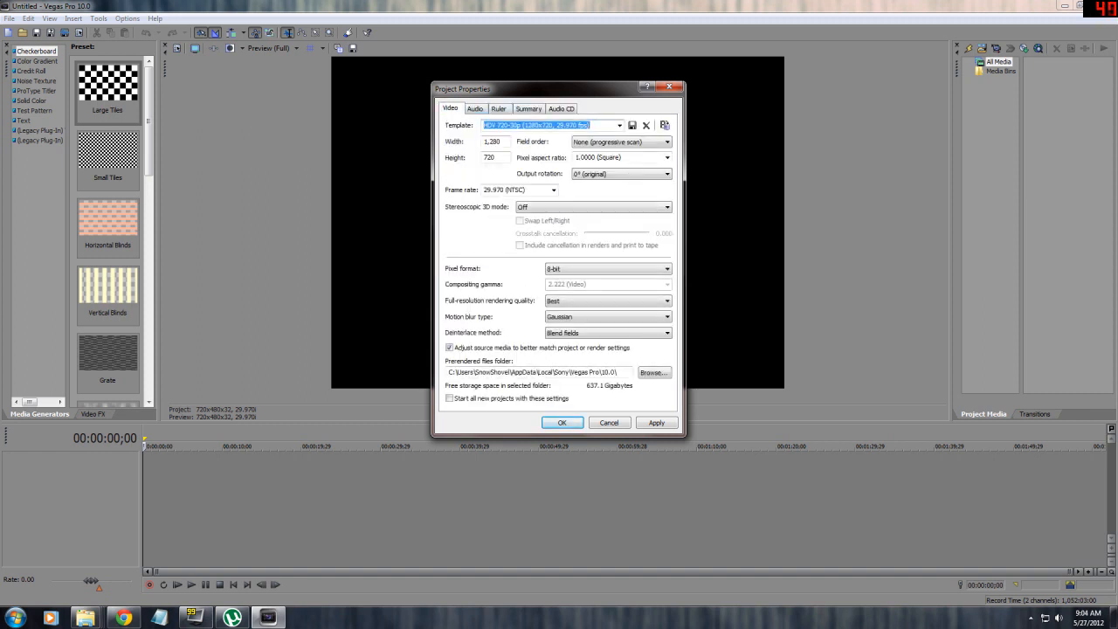
Step: Apply and confirm the project properties and slightly widen the media generators panel
left_click_drag(524, 89, 450, 99)
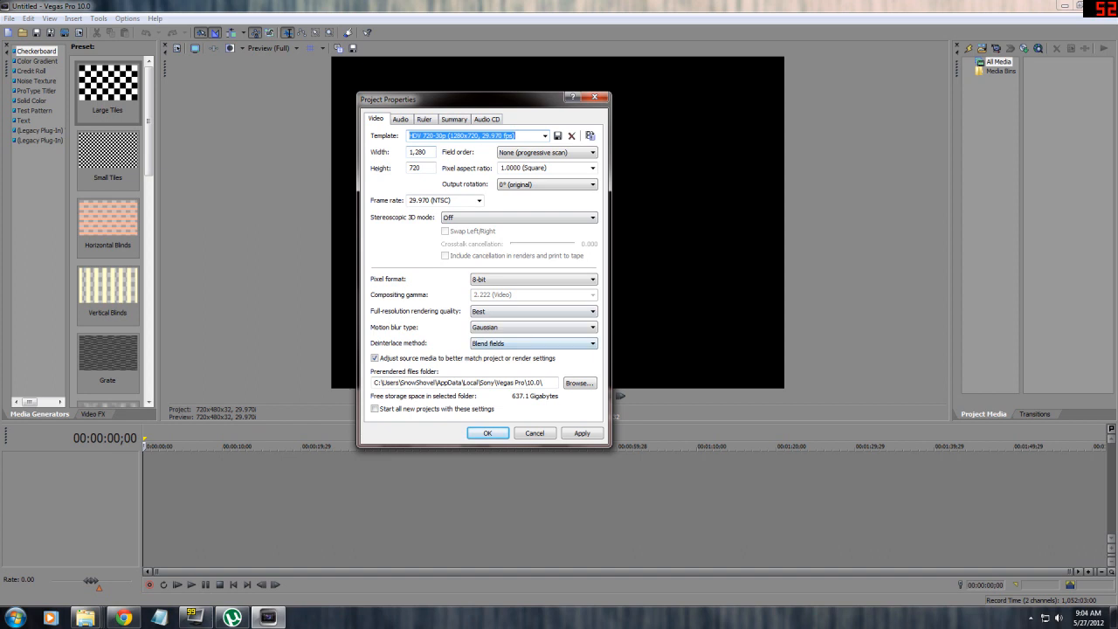
left_click(582, 433)
left_click(487, 433)
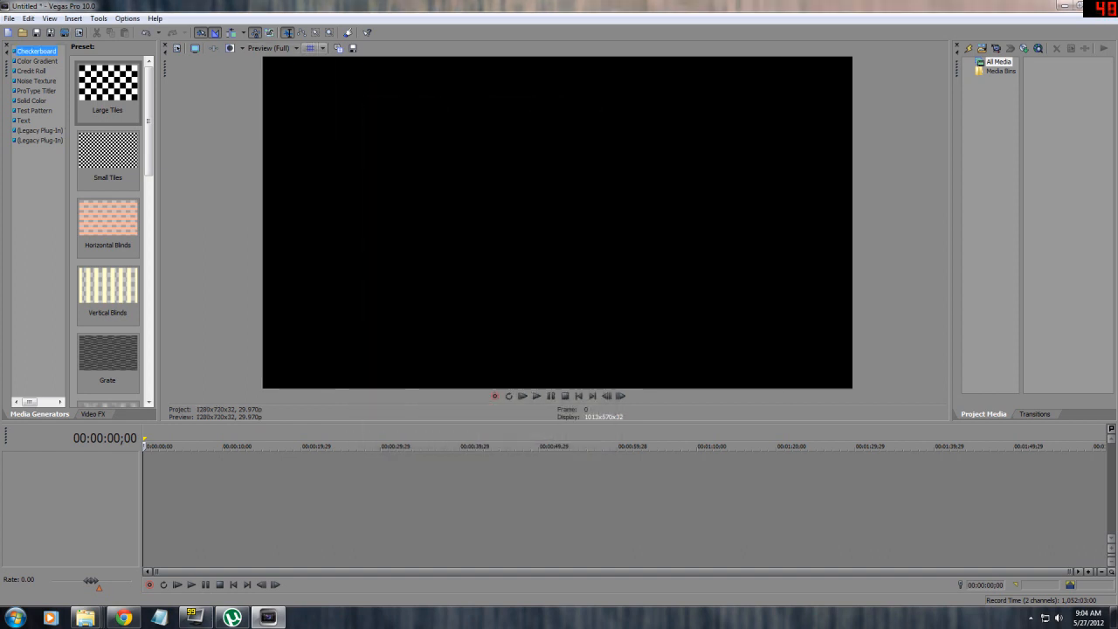
left_click_drag(158, 236, 187, 236)
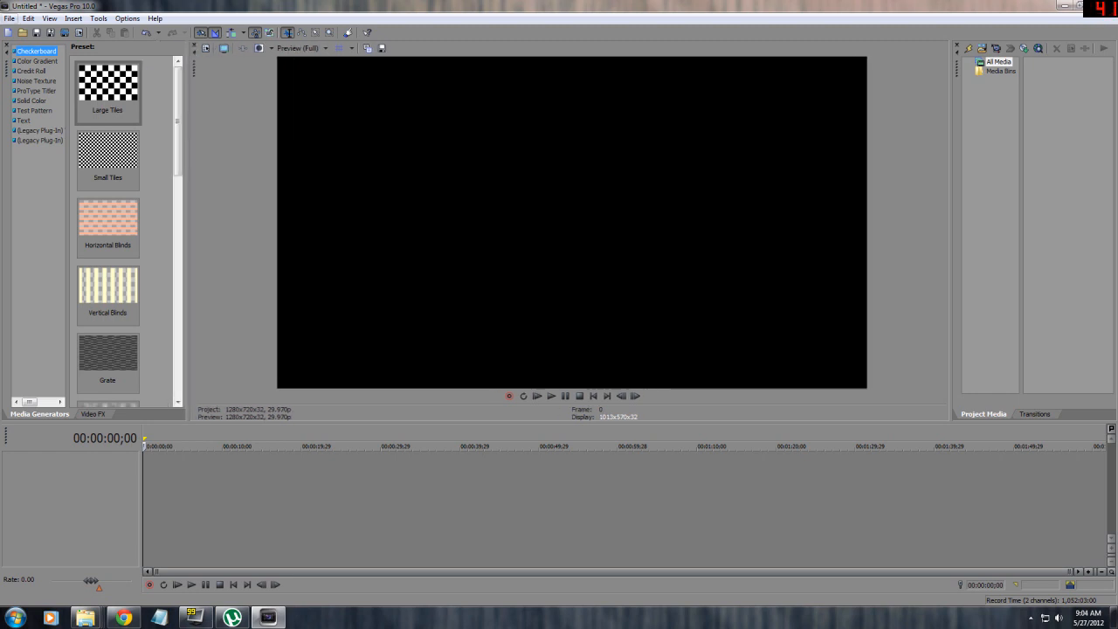
Step: Import the video file "biggest bs shot of my life.avi" and place it at the start of the timeline
left_click(9, 18)
mouse_move(26, 130)
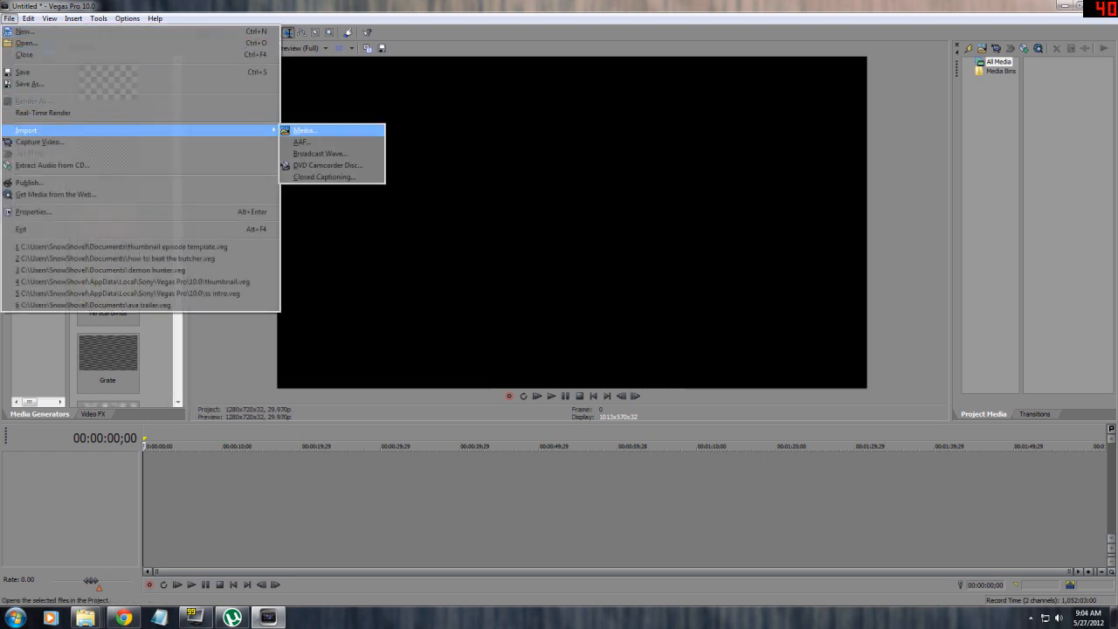
left_click(306, 130)
left_click(337, 109)
left_click(954, 428)
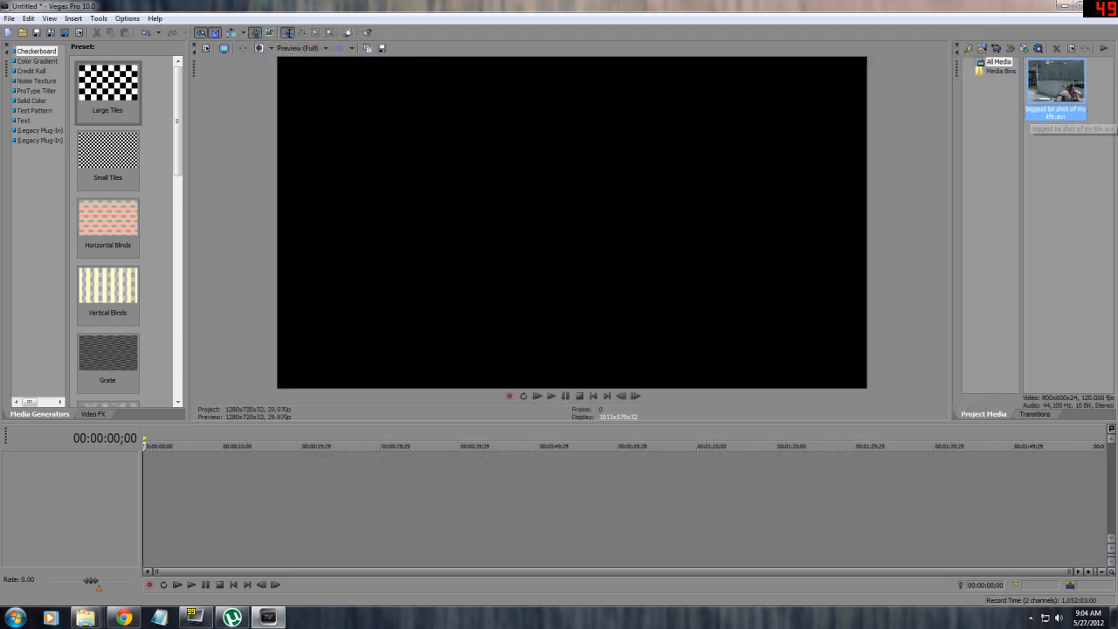
left_click_drag(1056, 83, 234, 517)
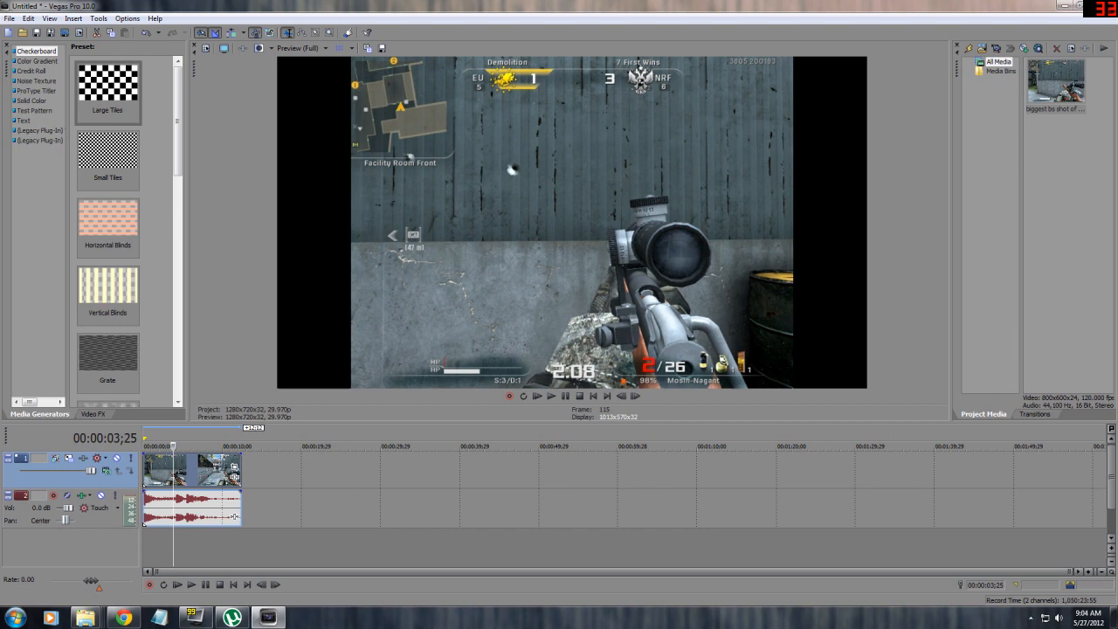
Step: Scrub through the second half of the imported clip on the timeline to examine its frames
left_click_drag(173, 446, 222, 446)
left_click(233, 508)
left_click(205, 507)
left_click(224, 507)
left_click(203, 507)
mouse_move(203, 446)
left_mouse_down()
mouse_move(151, 446)
mouse_move(209, 447)
left_mouse_up()
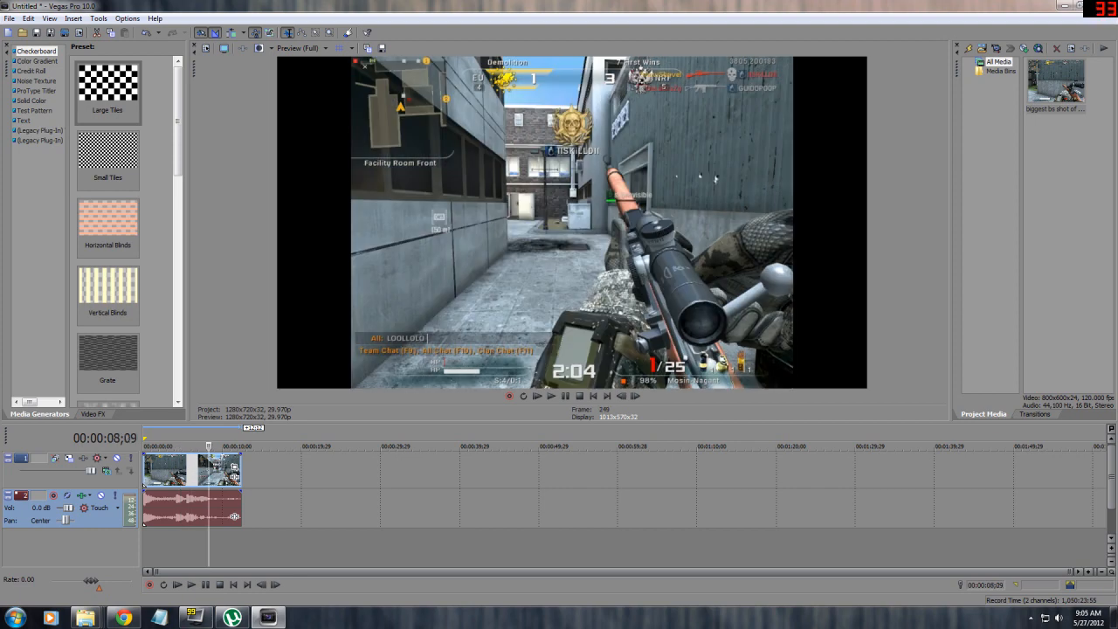
Step: Enlarge the video preview by lowering the timeline's upper edge, and place the playhead at about 00:00:05;12
left_click_drag(209, 422, 208, 447)
left_click(171, 495)
left_click(186, 496)
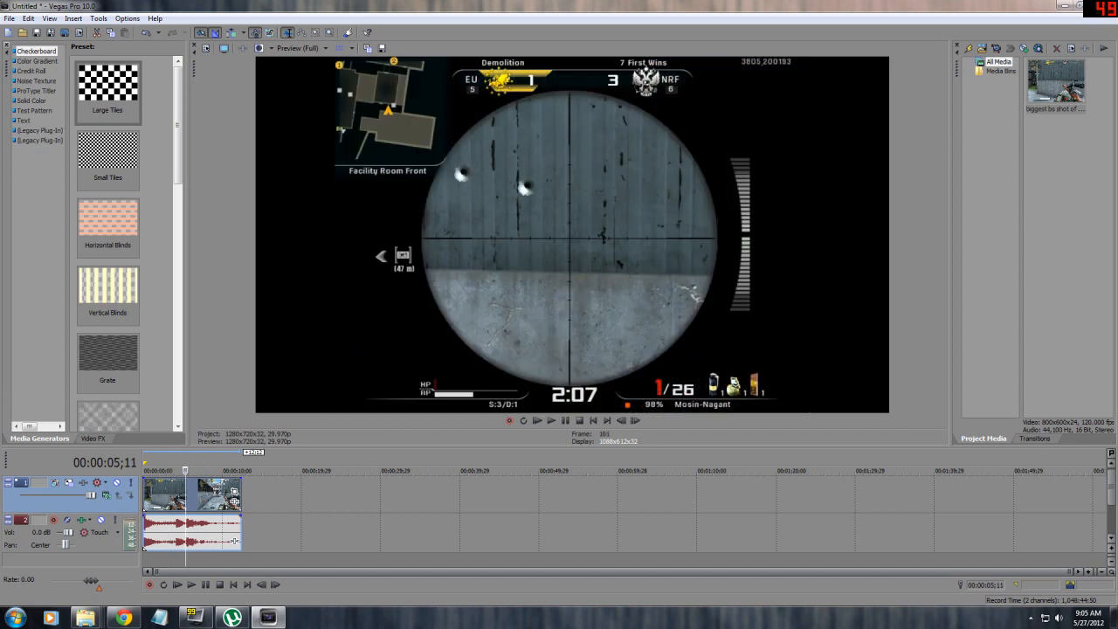
scroll(186, 495, "up", 1)
left_click(215, 495)
left_click(207, 496)
left_click(229, 495)
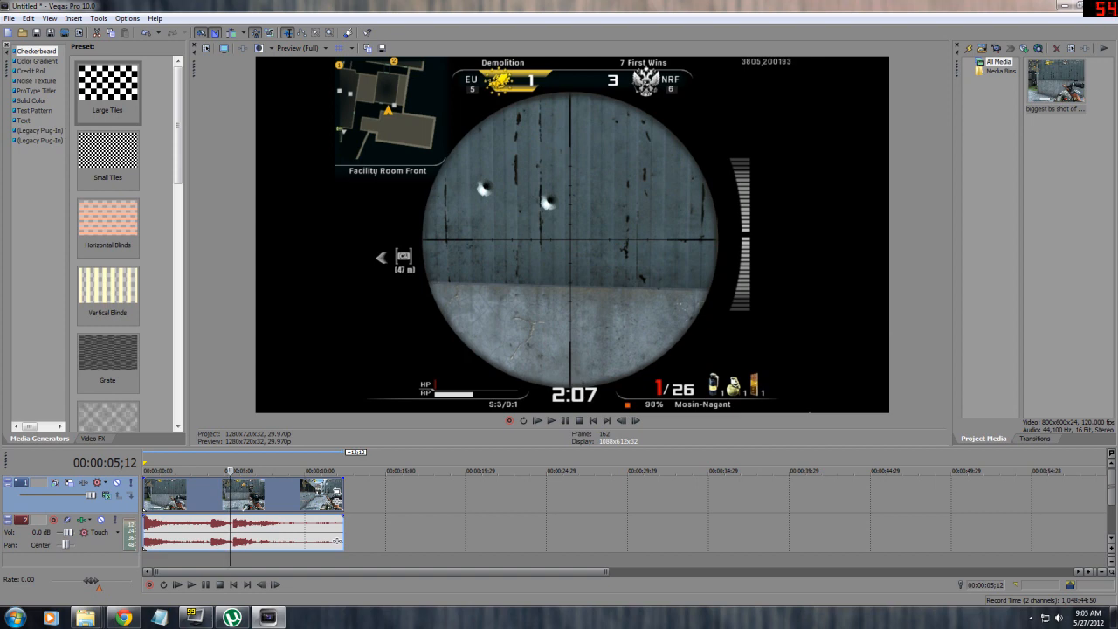
Step: Set the clip's video event to Disable resample in its properties
right_click(273, 498)
left_click(292, 489)
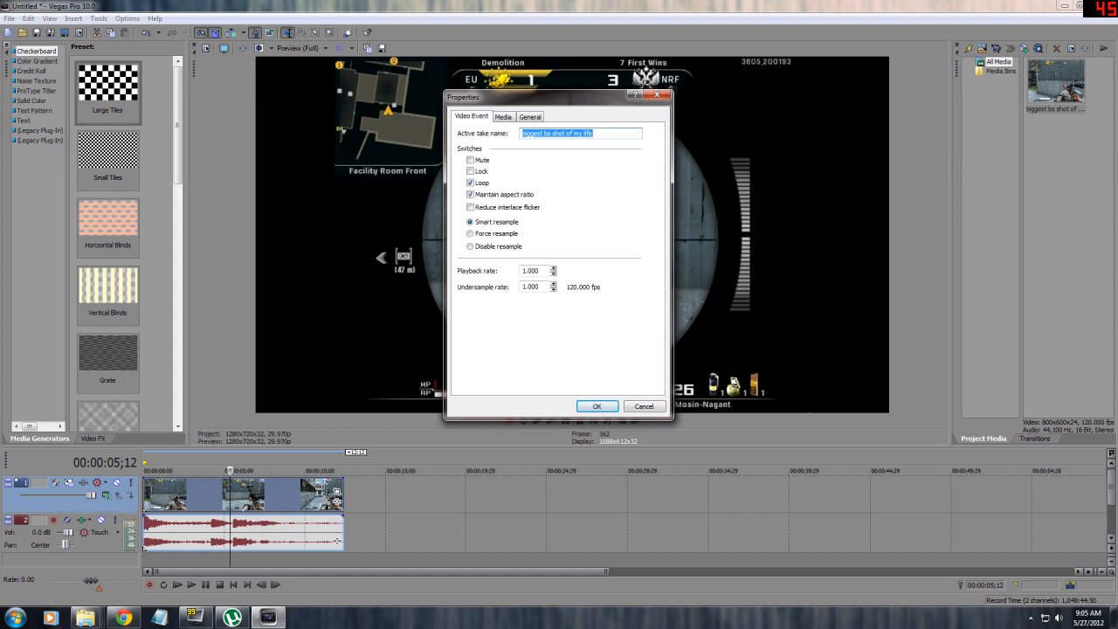
left_click(471, 247)
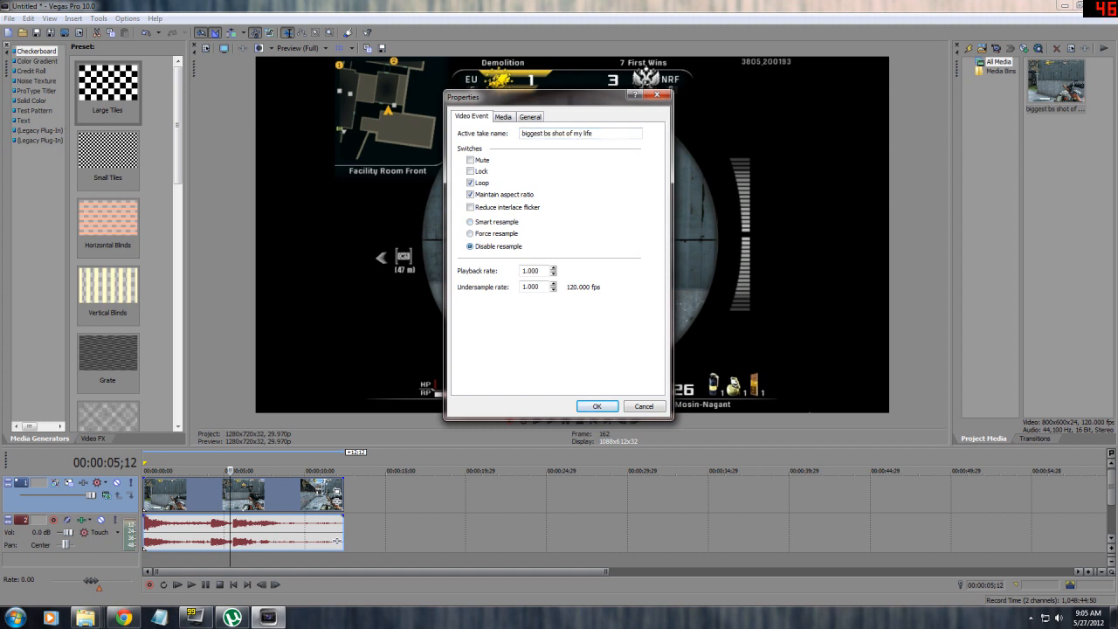
left_click(598, 406)
Step: Examine the clip's frames up to about 00:00:09;17 with resampling disabled
left_click(258, 498)
left_click(273, 498)
left_click_drag(273, 471, 298, 471)
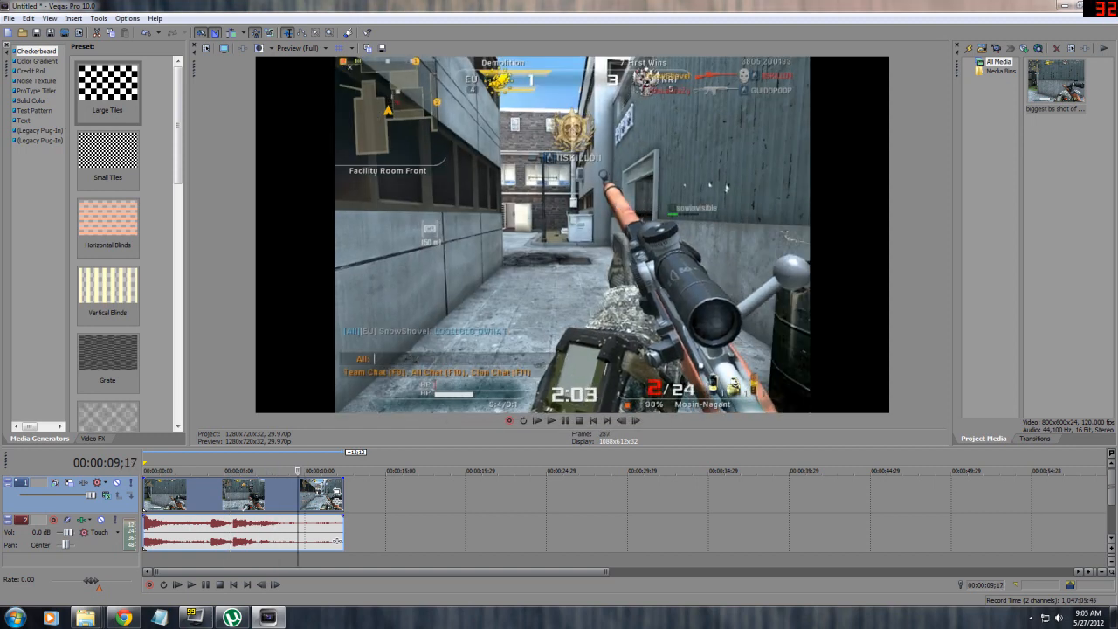
Step: Set the clip's video event back to Smart resample in its properties
right_click(281, 496)
left_click(297, 487)
left_click_drag(524, 96, 112, 75)
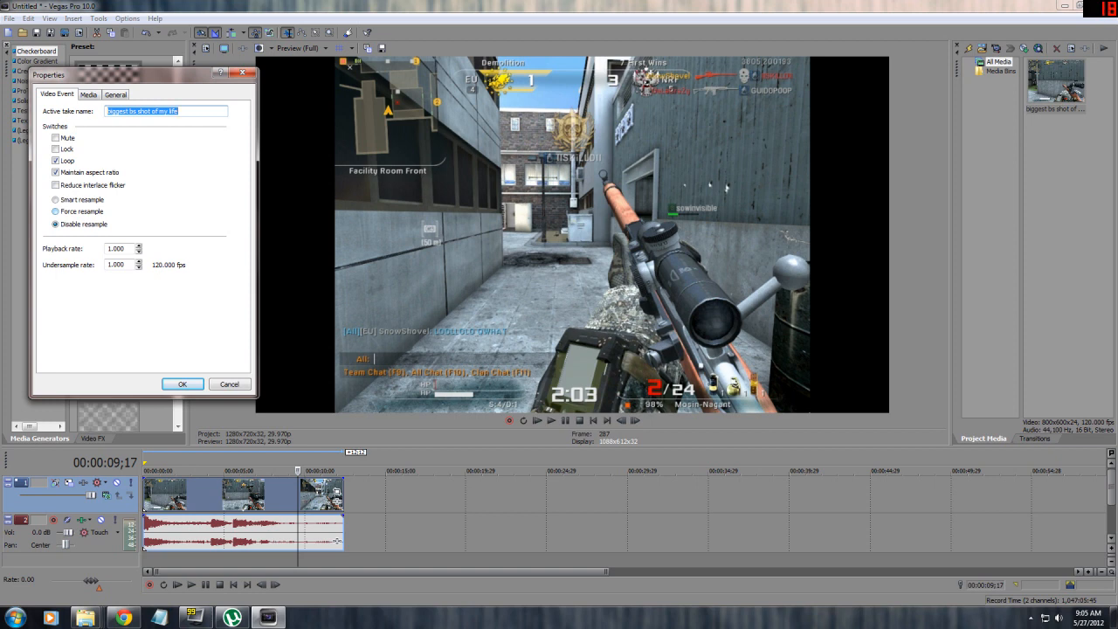
left_click(56, 200)
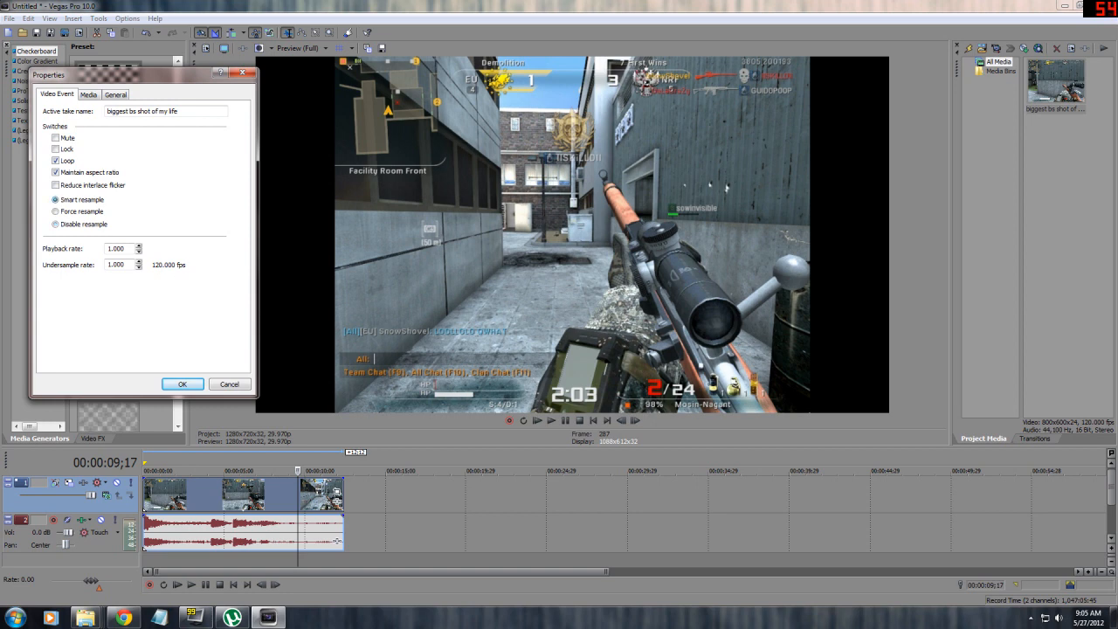
left_click(183, 385)
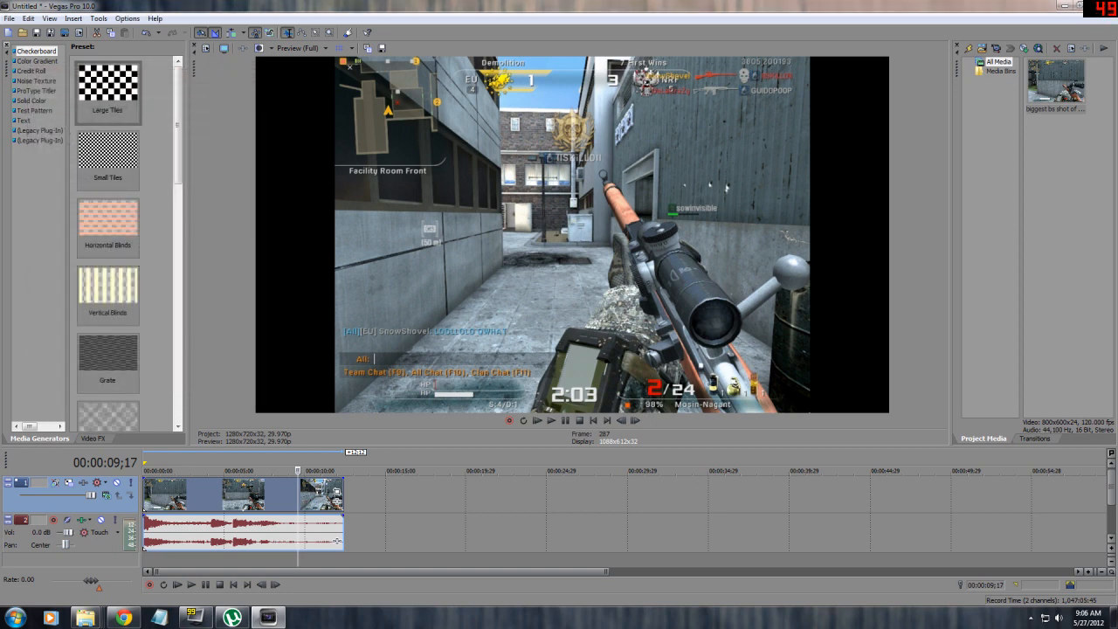
Step: Place the playhead at about 00:00:05;16 and set the video preview quality to Best (Full)
left_click(233, 496)
left_click(323, 49)
mouse_move(297, 97)
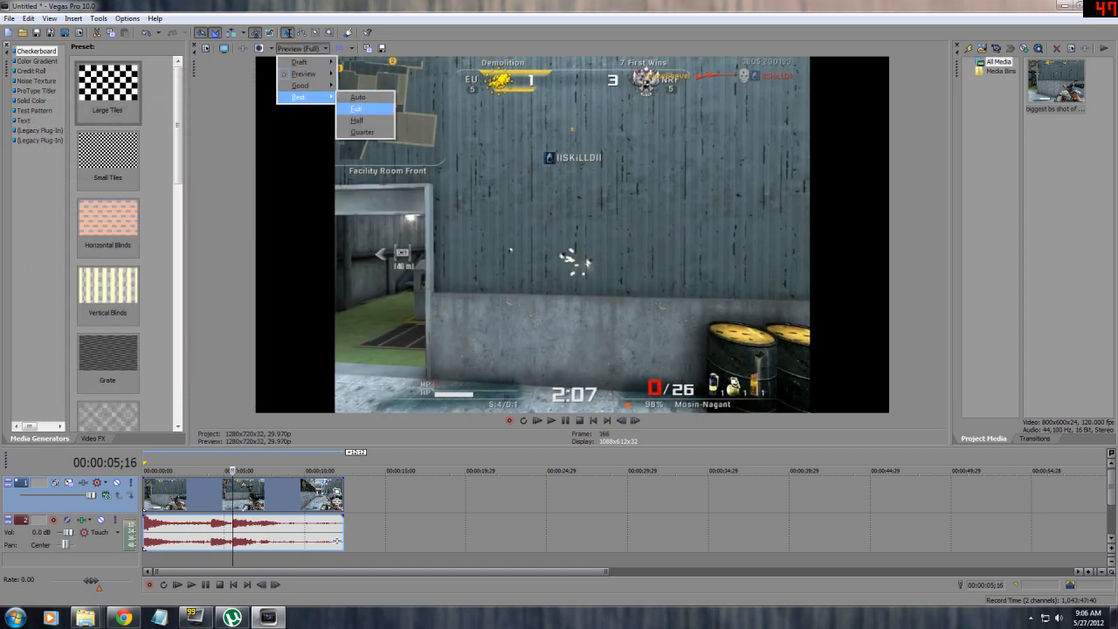
left_click(357, 109)
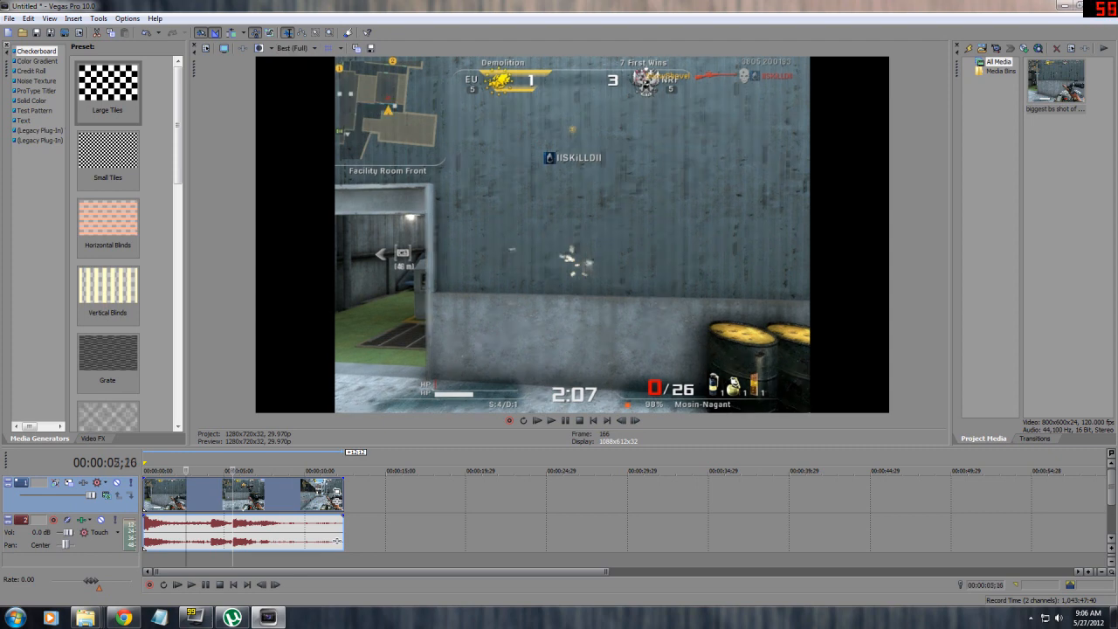
Step: Place the playhead at about 00:00:03;27 and enlarge the video preview area above the timeline
left_click(186, 495)
mouse_move(186, 471)
left_mouse_down()
mouse_move(162, 470)
mouse_move(206, 470)
left_mouse_up()
left_click_drag(559, 447, 559, 469)
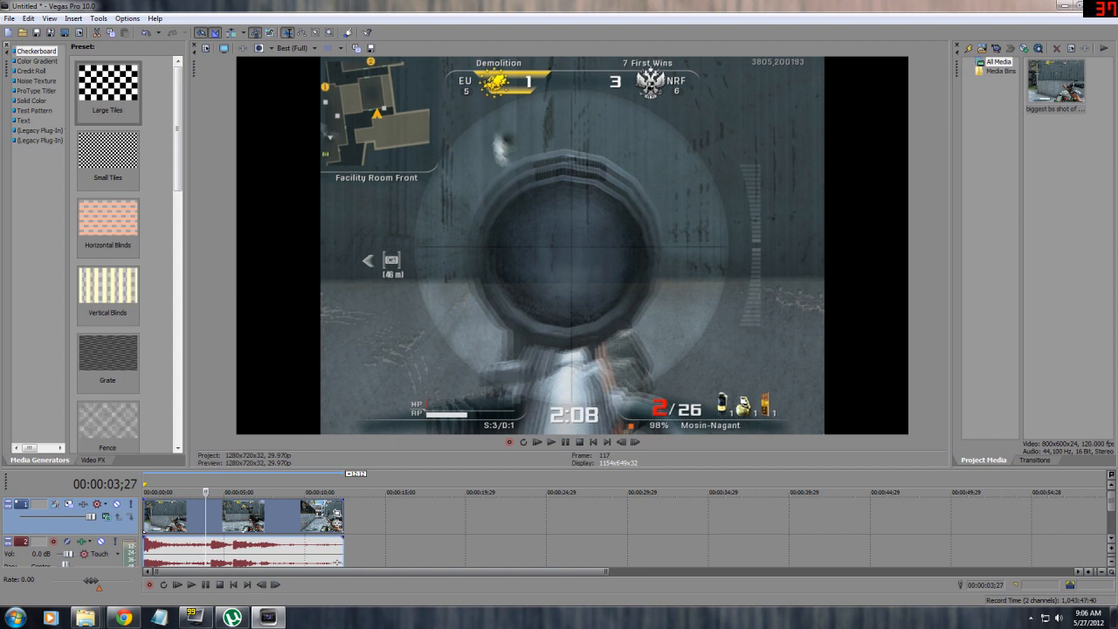
Step: Set the clip's video event to Disable resample in its properties
right_click(226, 519)
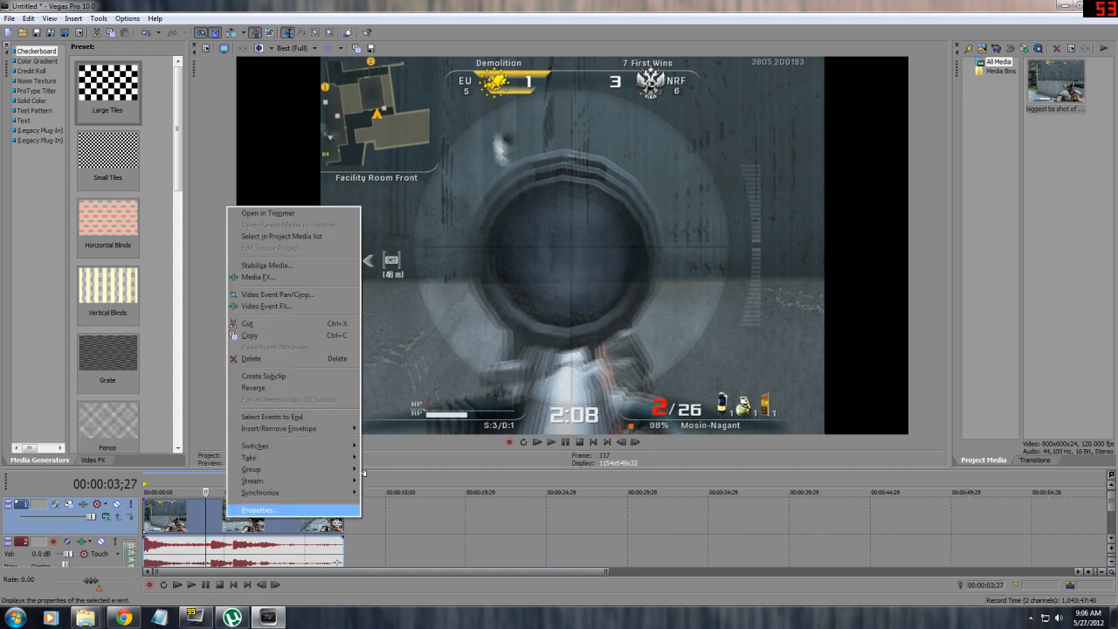
left_click(262, 507)
left_click_drag(525, 96, 91, 63)
left_click(40, 213)
left_click(166, 373)
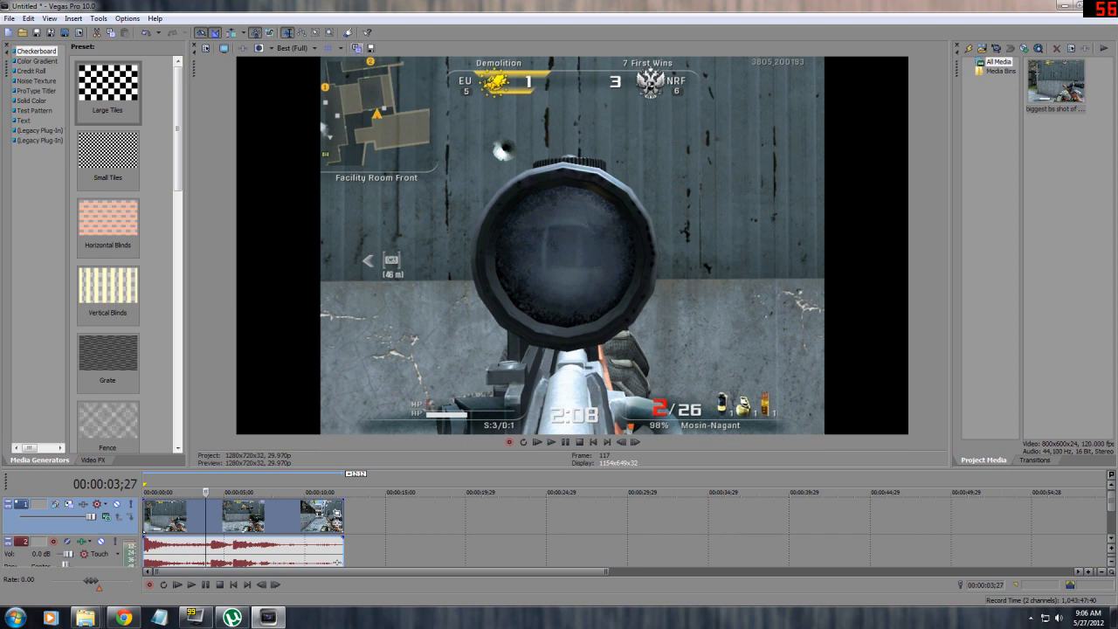
Step: Set the video preview quality to Preview (Full) and place the playhead at about 00:00:09;22
left_click(295, 48)
left_click(356, 86)
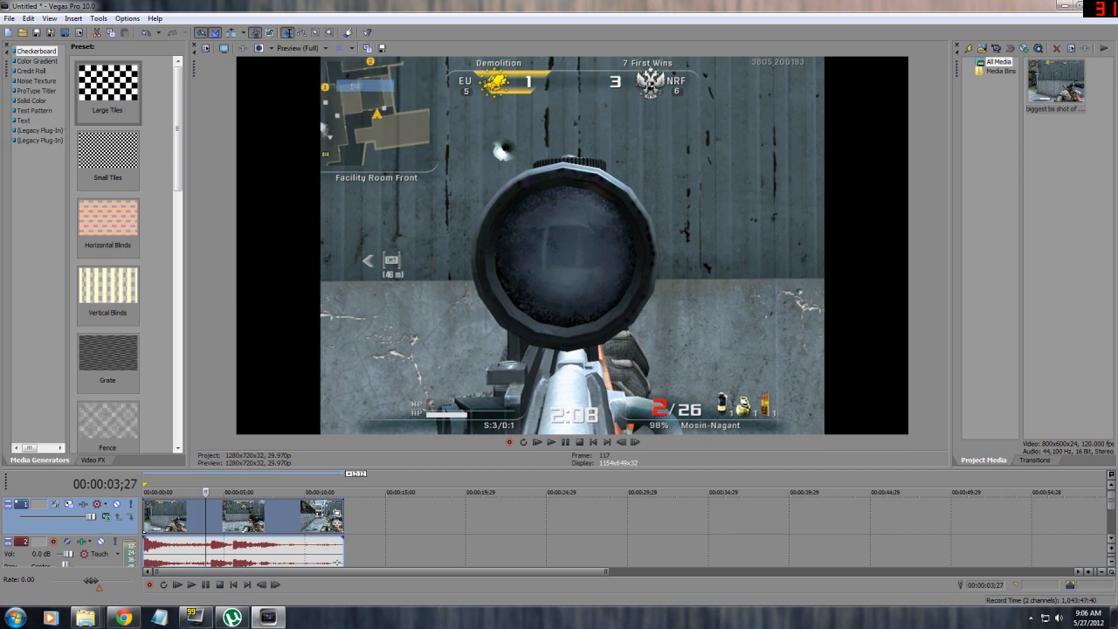
left_click_drag(297, 468, 297, 357)
left_click(260, 404)
left_click(300, 405)
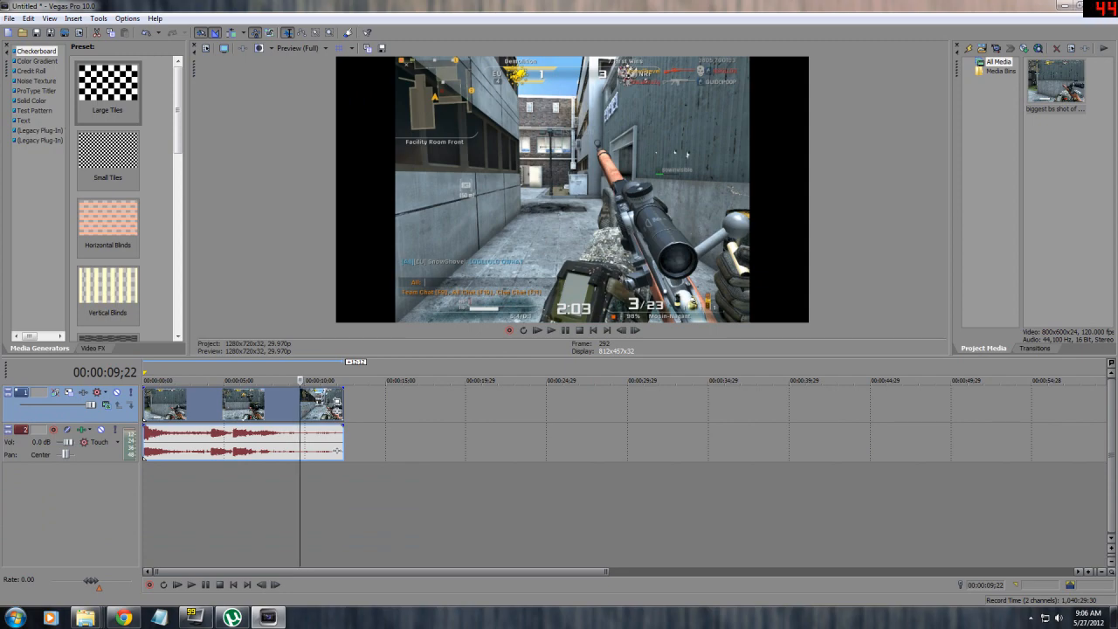
left_click_drag(297, 356, 297, 440)
Step: Check the resample setting in the clip's video event properties without changing anything
right_click(279, 486)
left_click(311, 479)
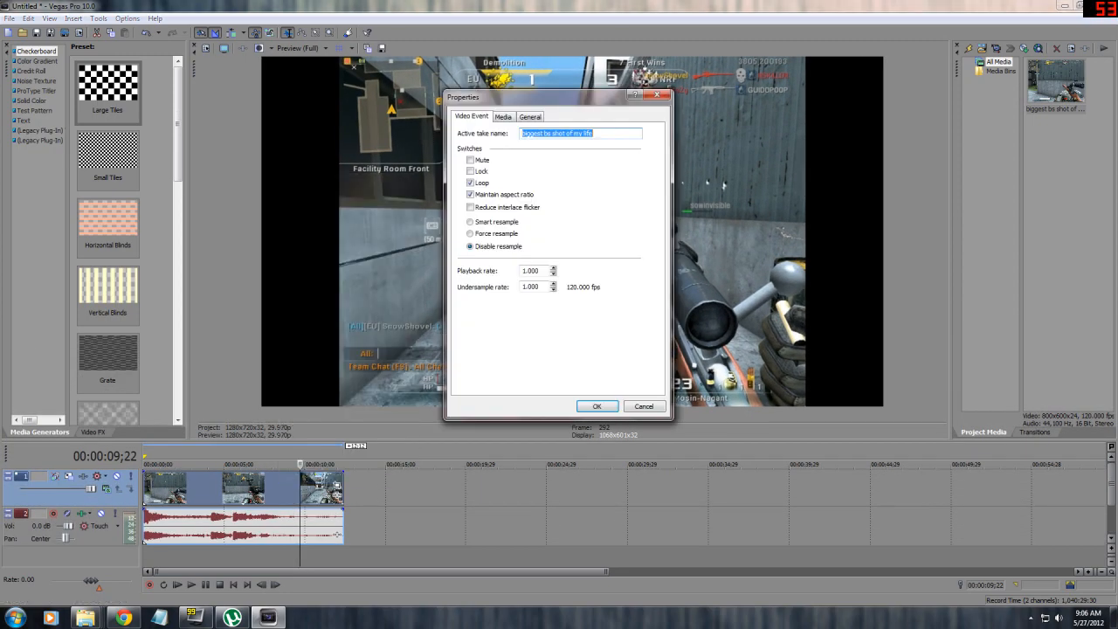
left_click(657, 94)
Step: Examine the clip's frames with resampling disabled, ending with the playhead at about 00:00:05;25
left_click(200, 489)
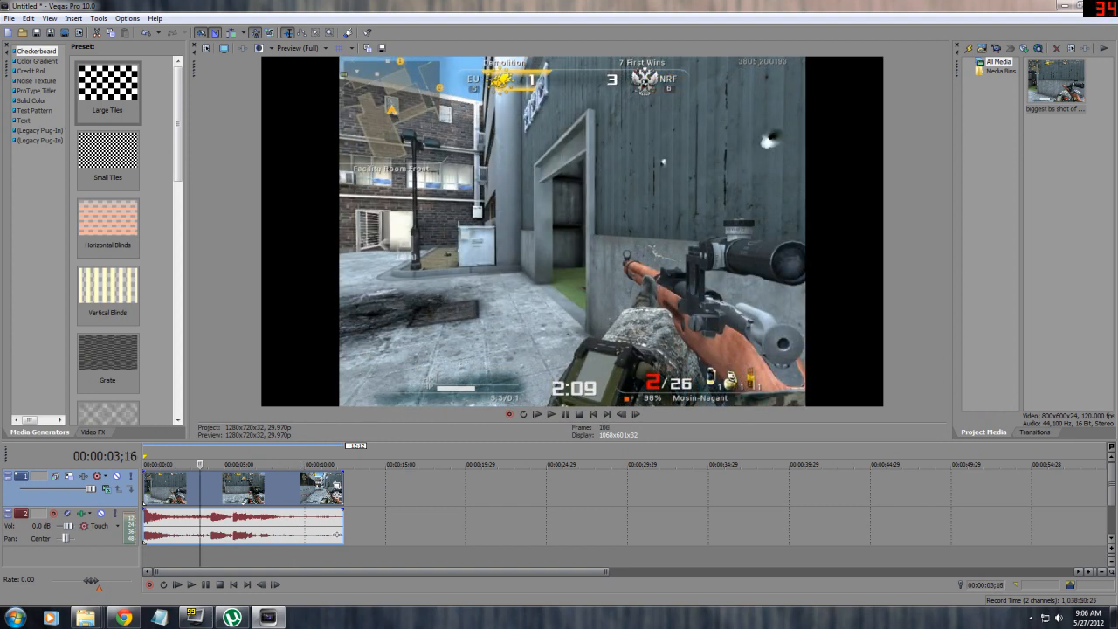
left_click(209, 489)
left_click(214, 490)
left_click(207, 489)
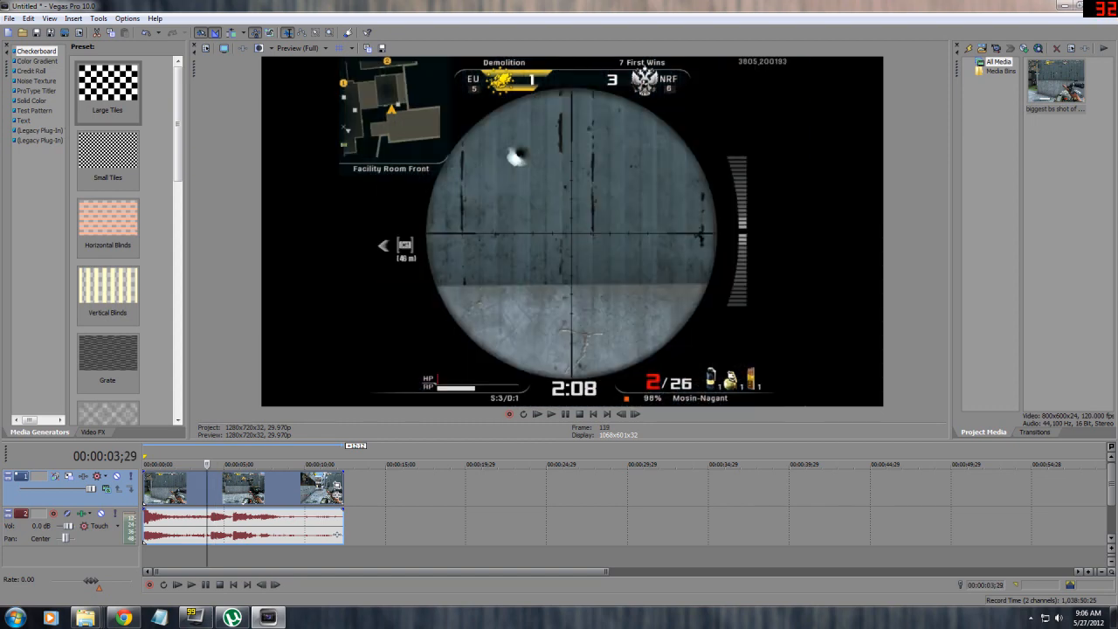
left_click(193, 489)
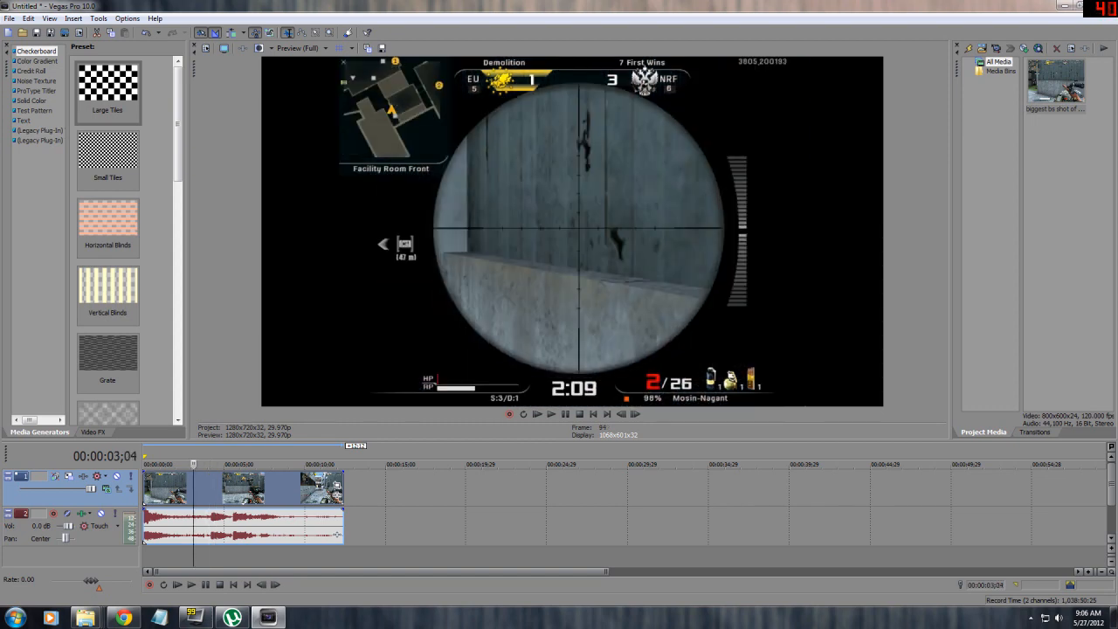
left_click(212, 490)
left_click(221, 489)
left_click(232, 490)
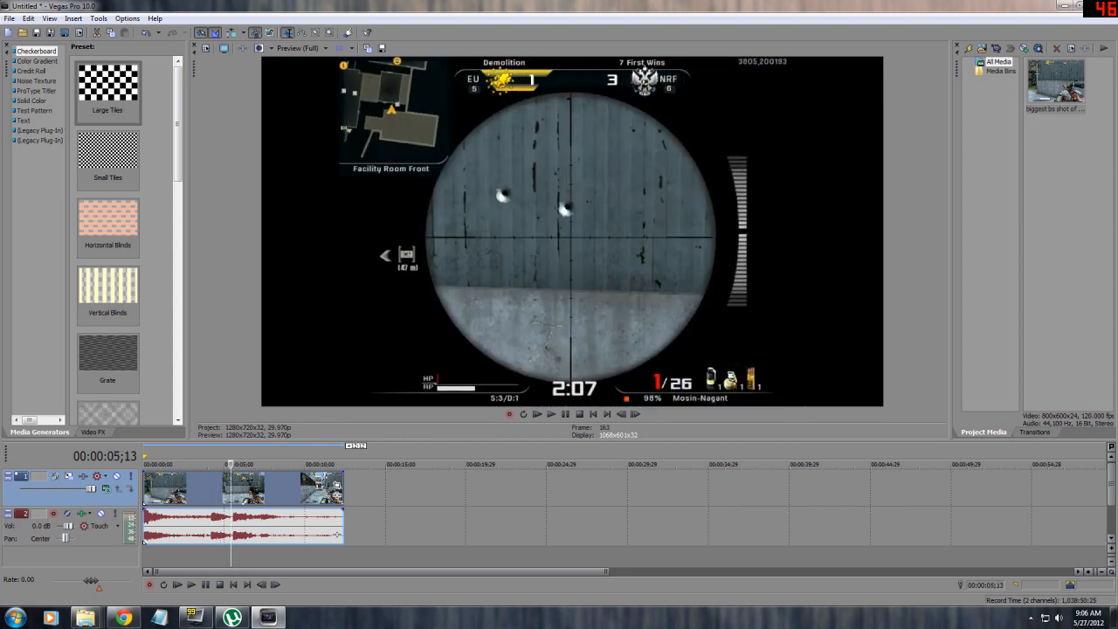
left_click(257, 489)
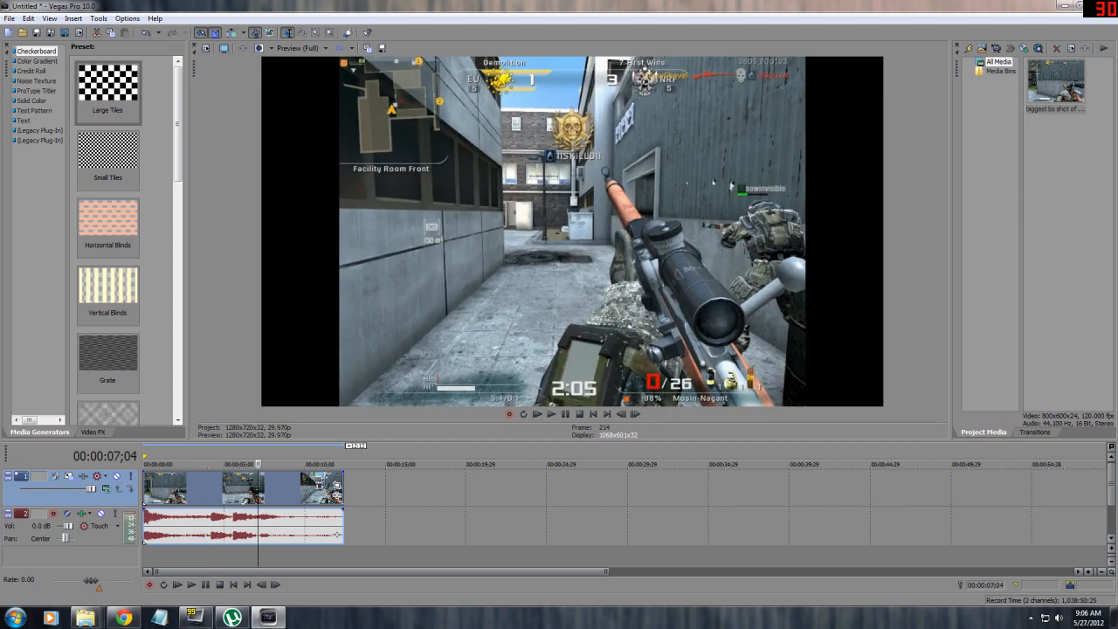
left_click(290, 489)
left_click(277, 489)
left_click(217, 489)
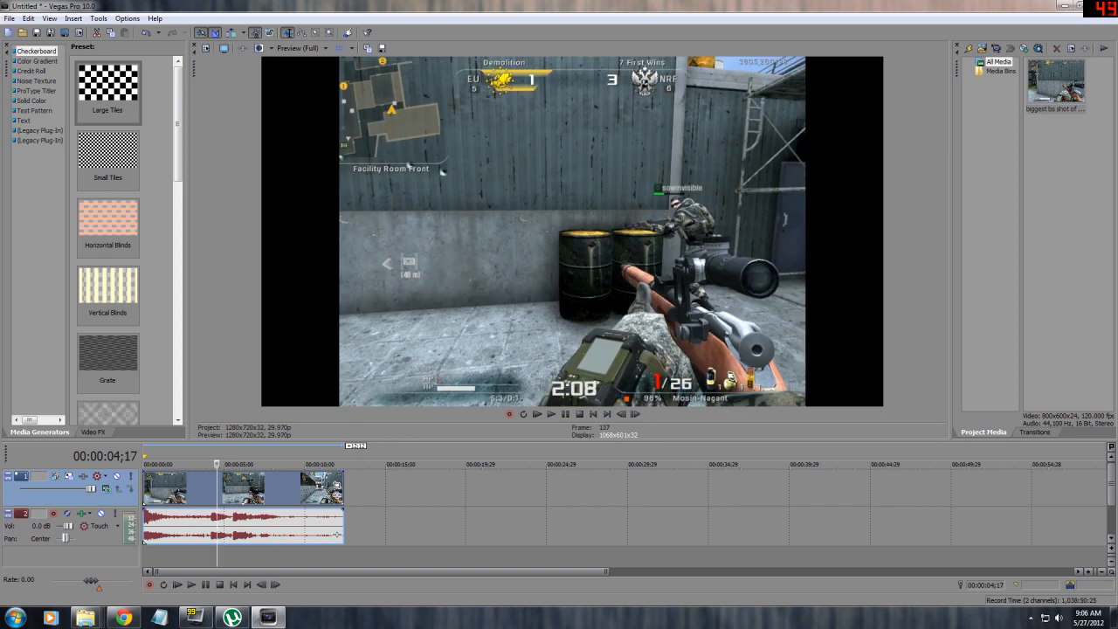
right_click(261, 487)
left_click(236, 489)
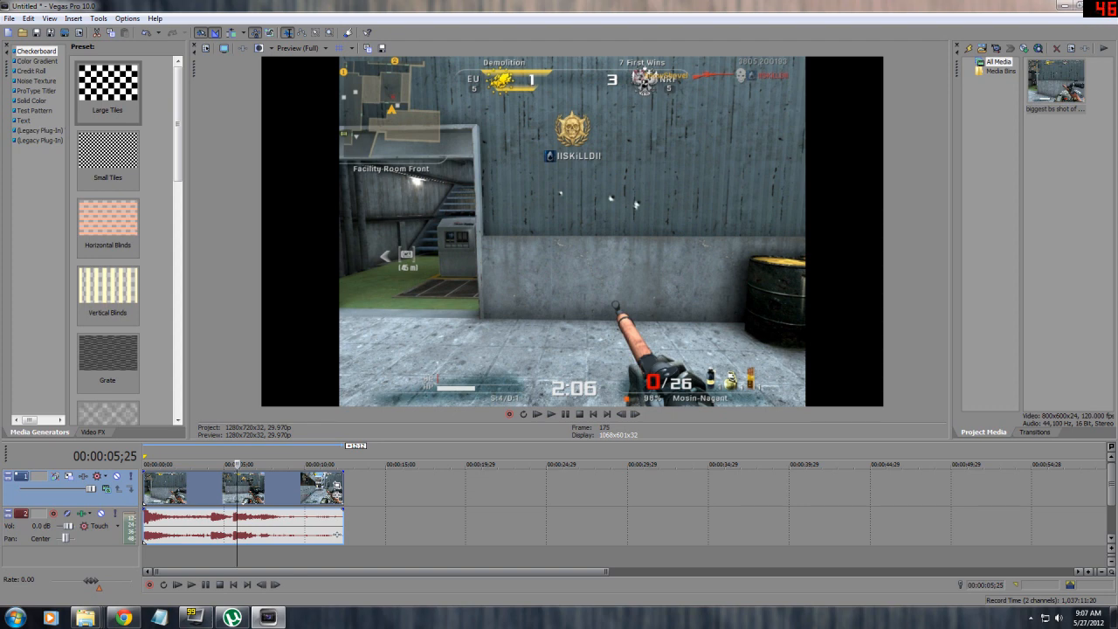
Step: Open Event Pan/Crop for the clip and apply the 16:9 Widescreen TV aspect ratio preset, with the playhead at about 00:00:11;14
left_click(337, 485)
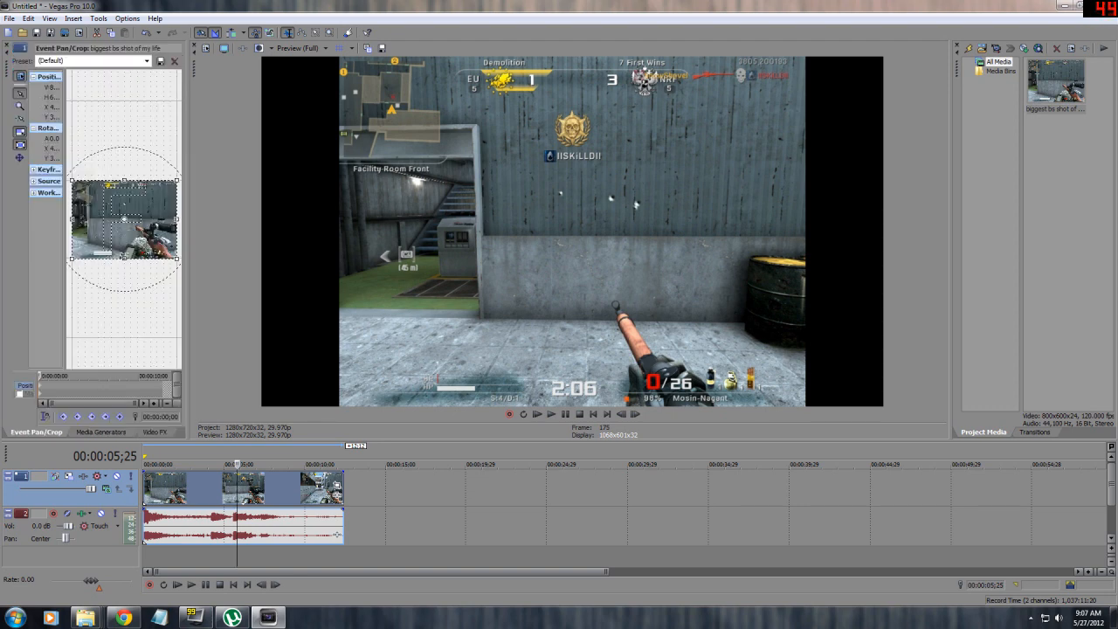
left_click_drag(187, 245, 272, 245)
left_click(232, 61)
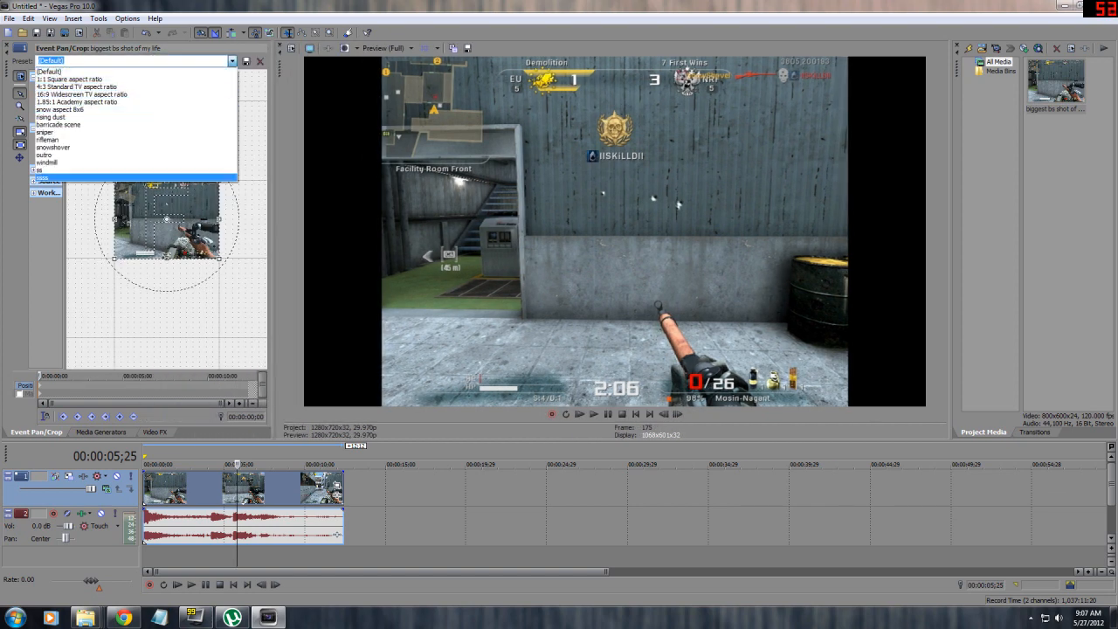
left_click(166, 218)
left_click(329, 485)
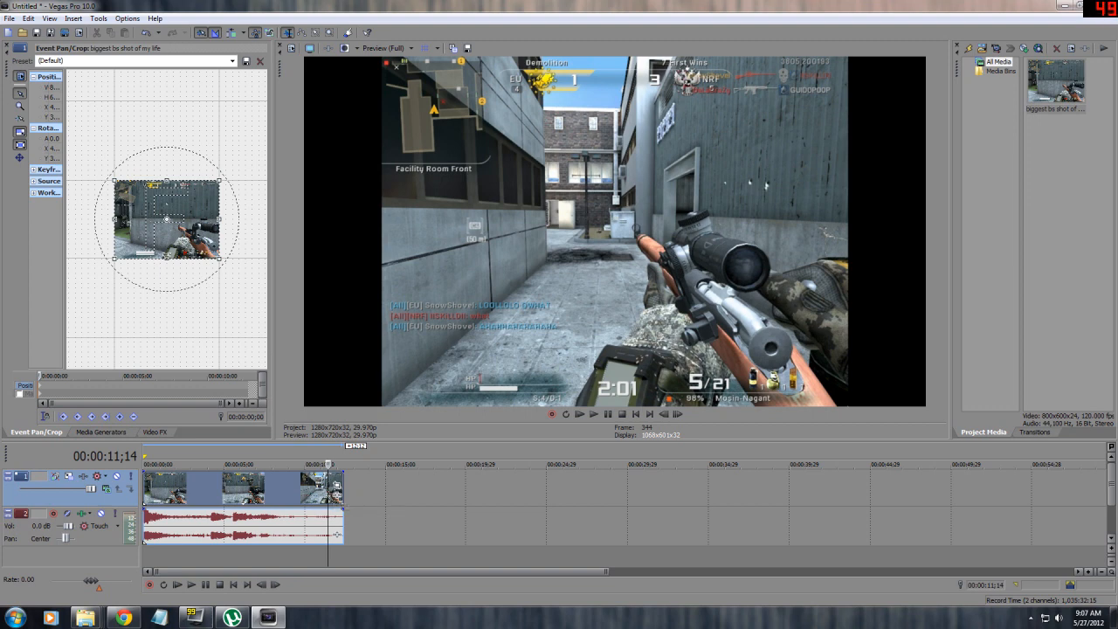
left_click(231, 61)
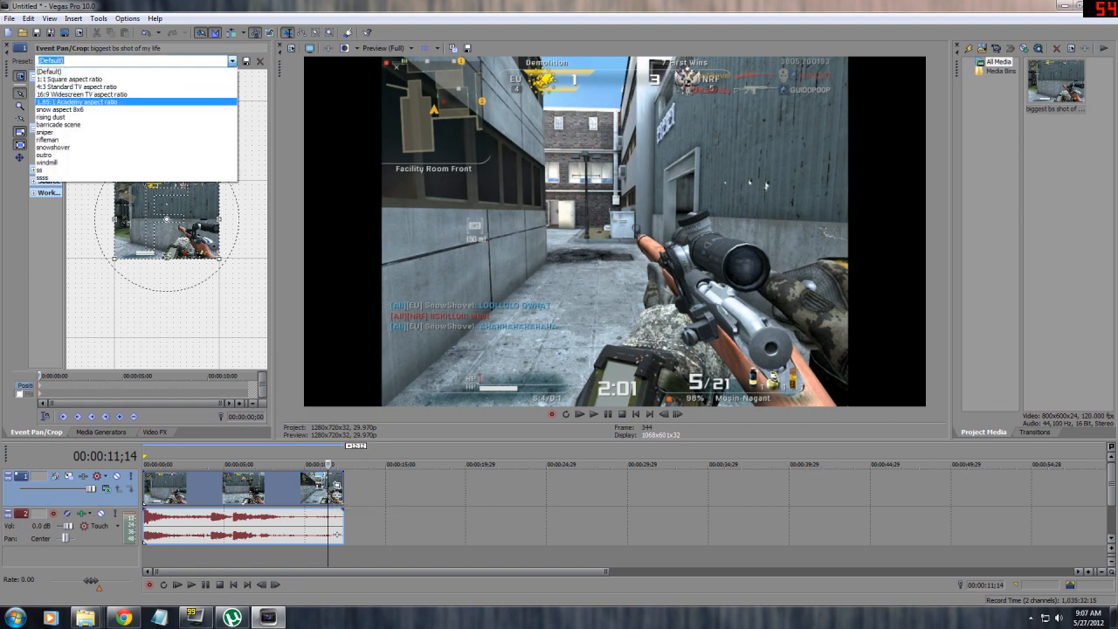
left_click(82, 94)
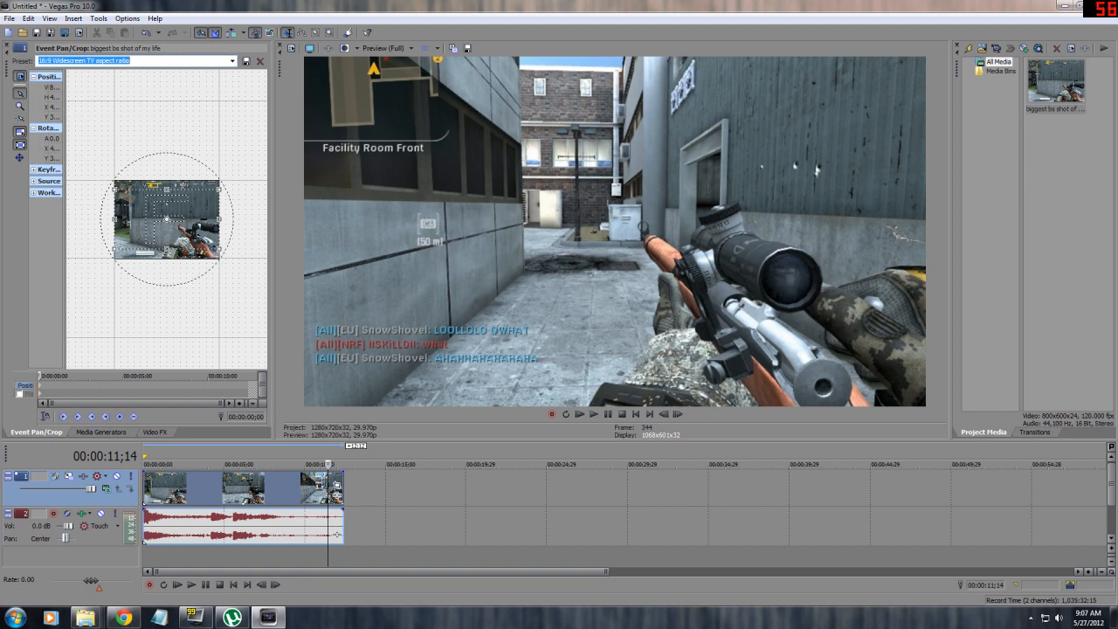
Step: Widen the Event Pan/Crop workspace and inspect the 16:9 crop frame on the clip
scroll(131, 60, "up", 3)
scroll(131, 60, "down", 3)
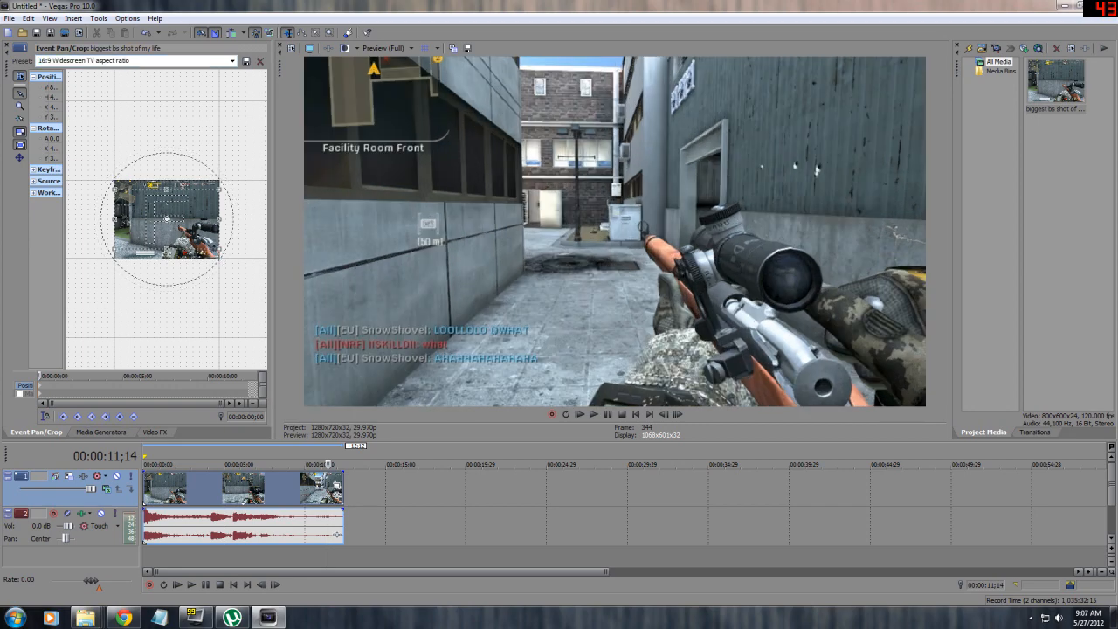
scroll(167, 220, "up", 3)
left_click_drag(271, 220, 568, 219)
scroll(315, 220, "up", 2)
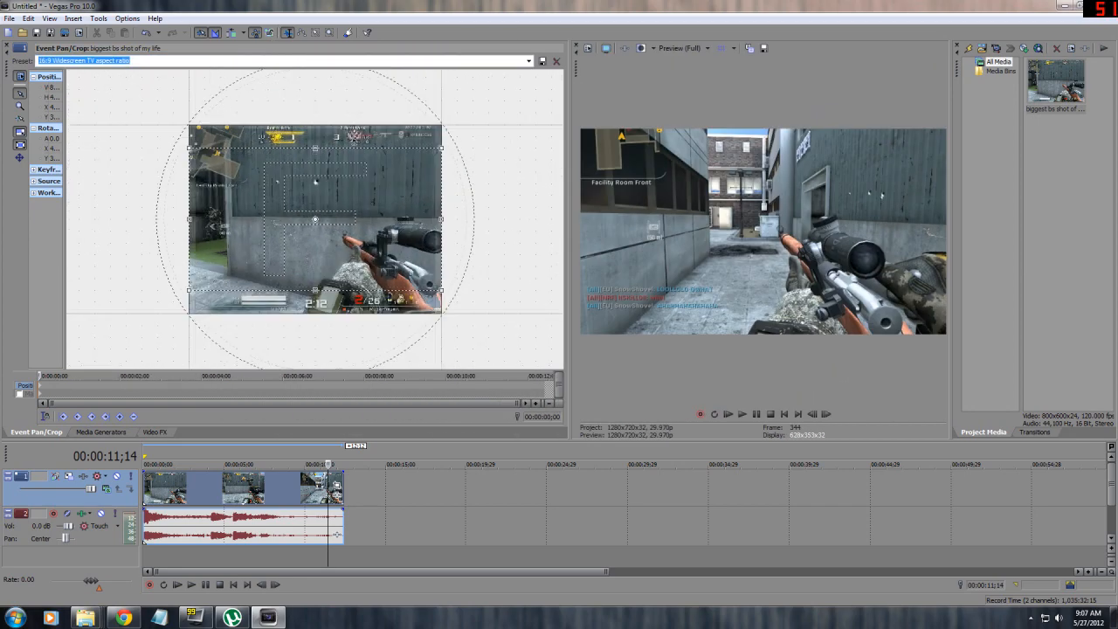
scroll(315, 219, "up", 2)
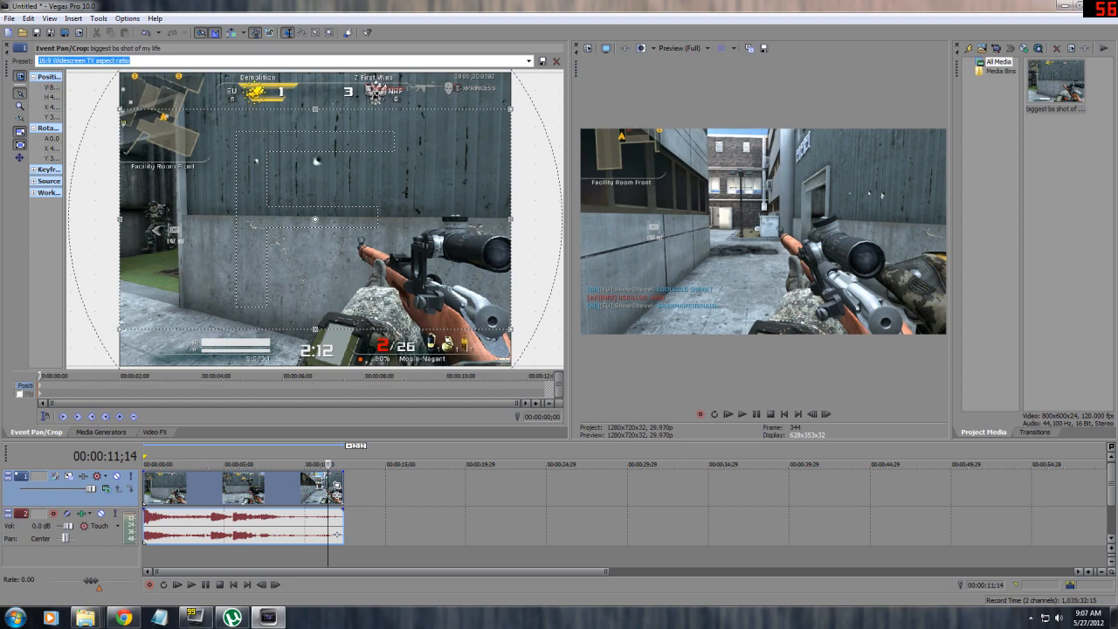
left_click_drag(569, 219, 541, 219)
scroll(300, 220, "down", 5)
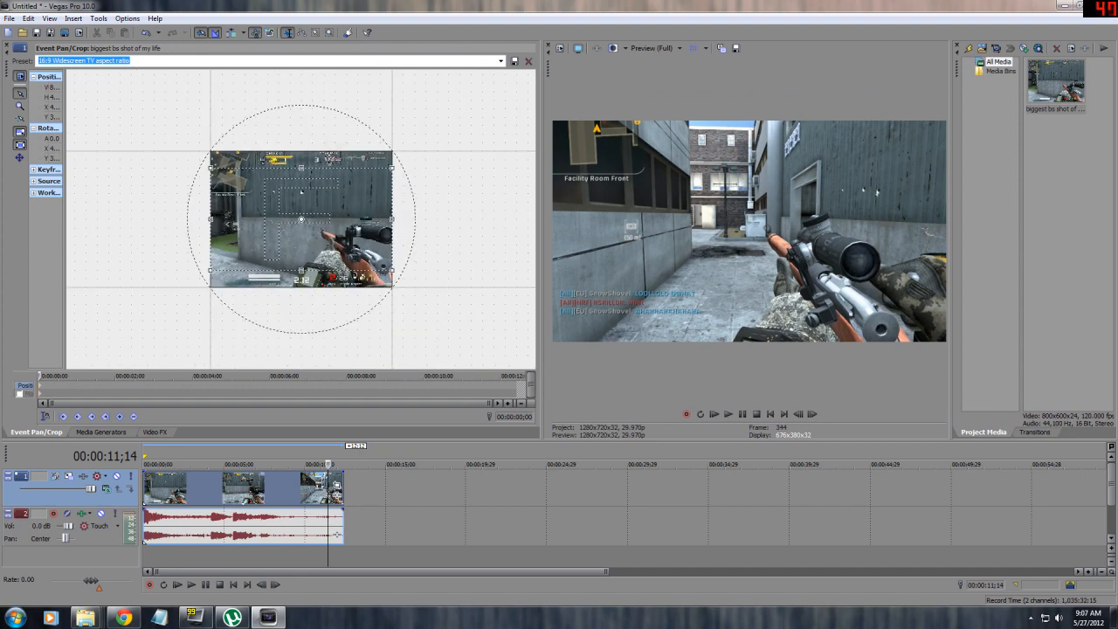
Step: Compare the 4:3 Standard and 16:9 Widescreen TV crop presets on the clip, ending on 4:3 Standard TV aspect ratio
left_click(501, 60)
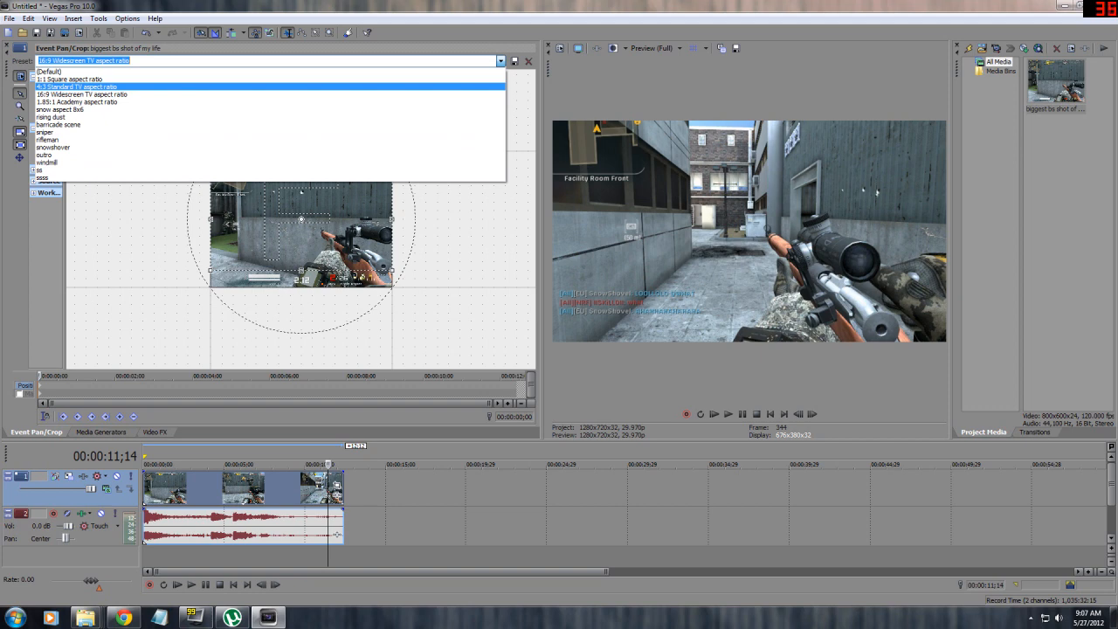
left_click(77, 86)
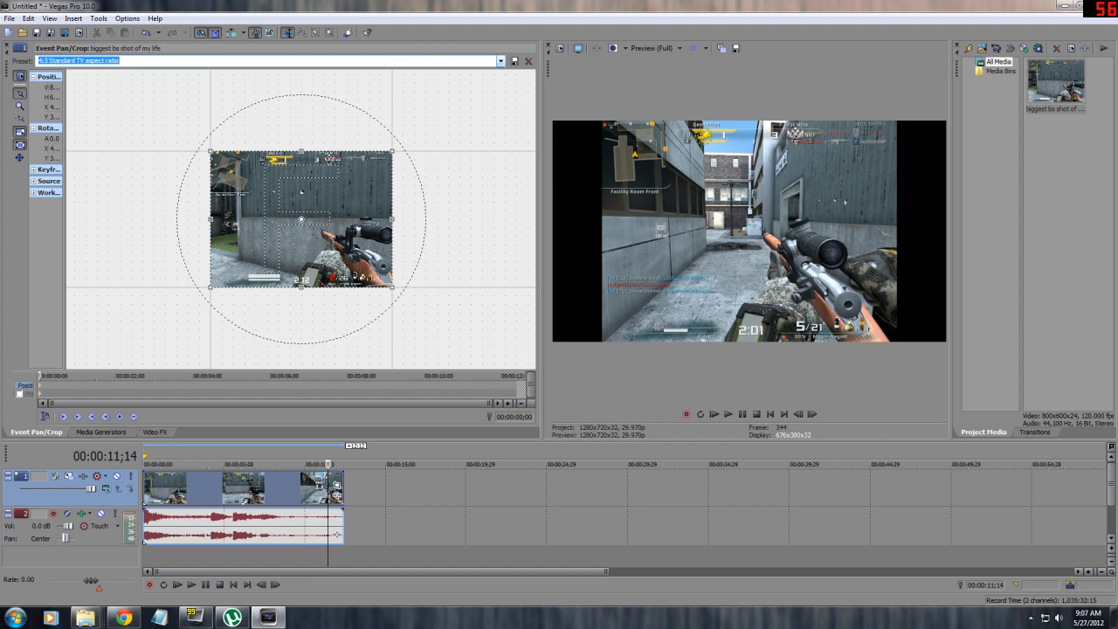
left_click(501, 60)
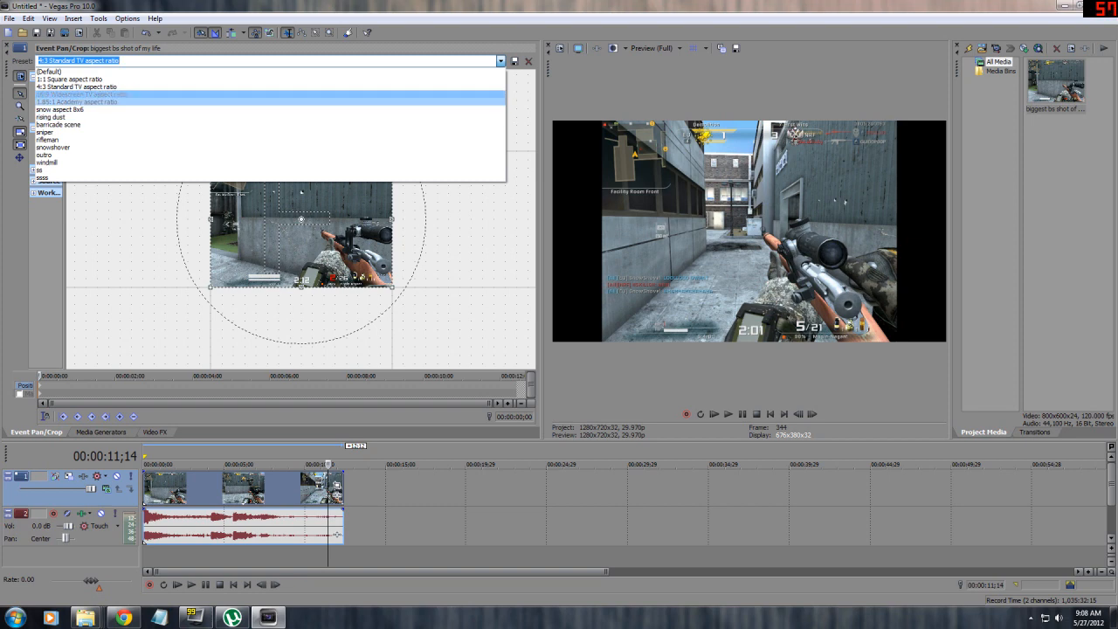
left_click(81, 95)
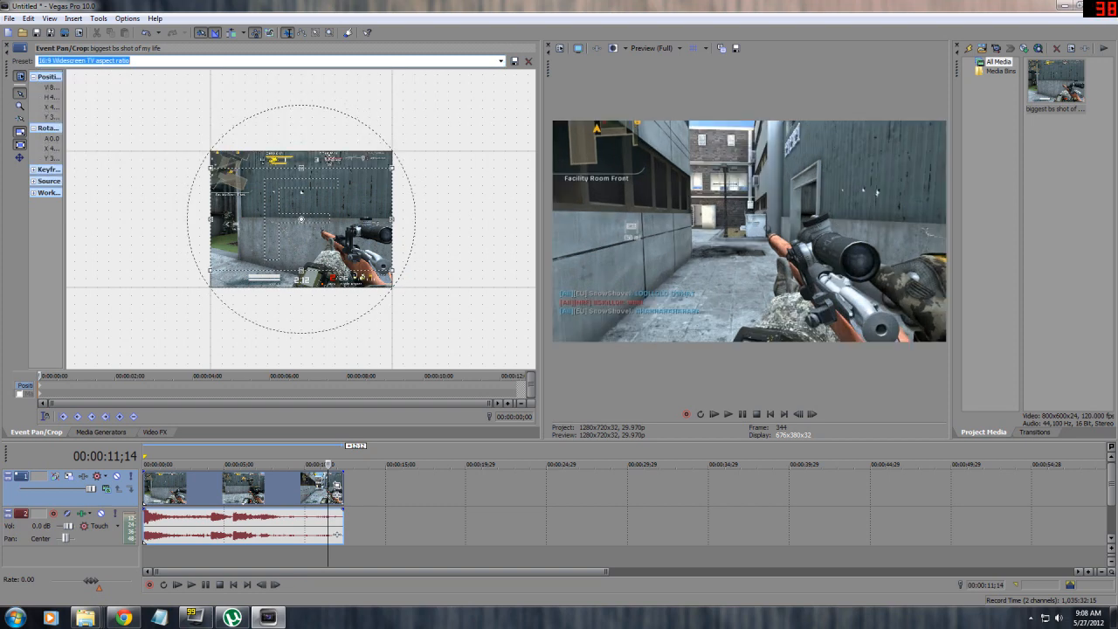
left_click(500, 61)
left_click(81, 86)
Step: Turn off Maintain aspect ratio in the clip's video event properties
right_click(245, 491)
left_click(273, 485)
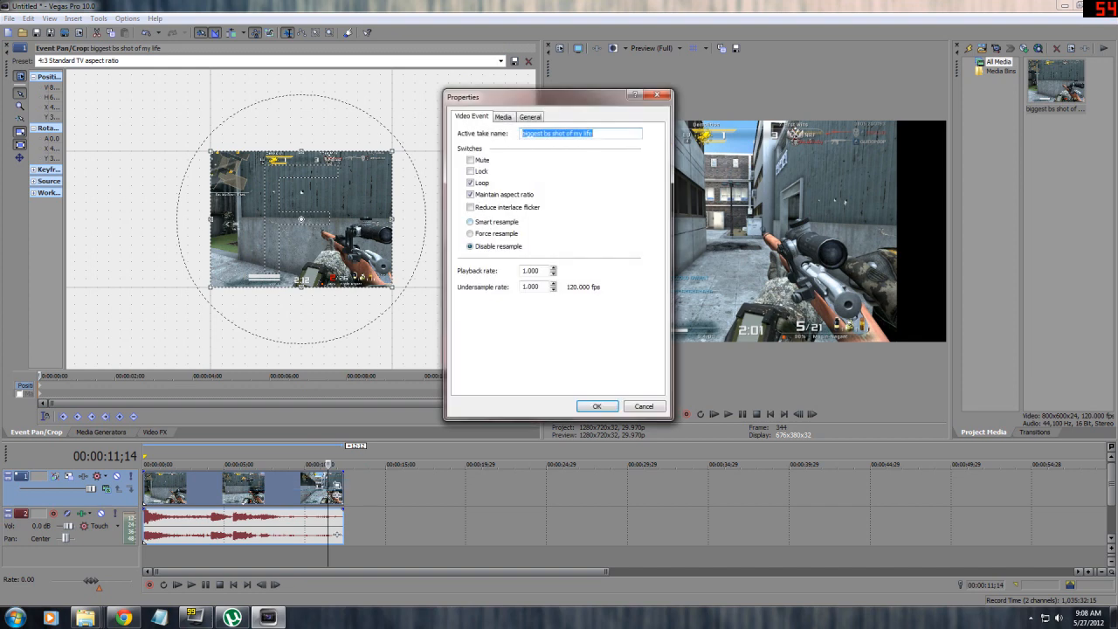
left_click(470, 193)
left_click_drag(506, 96, 218, 71)
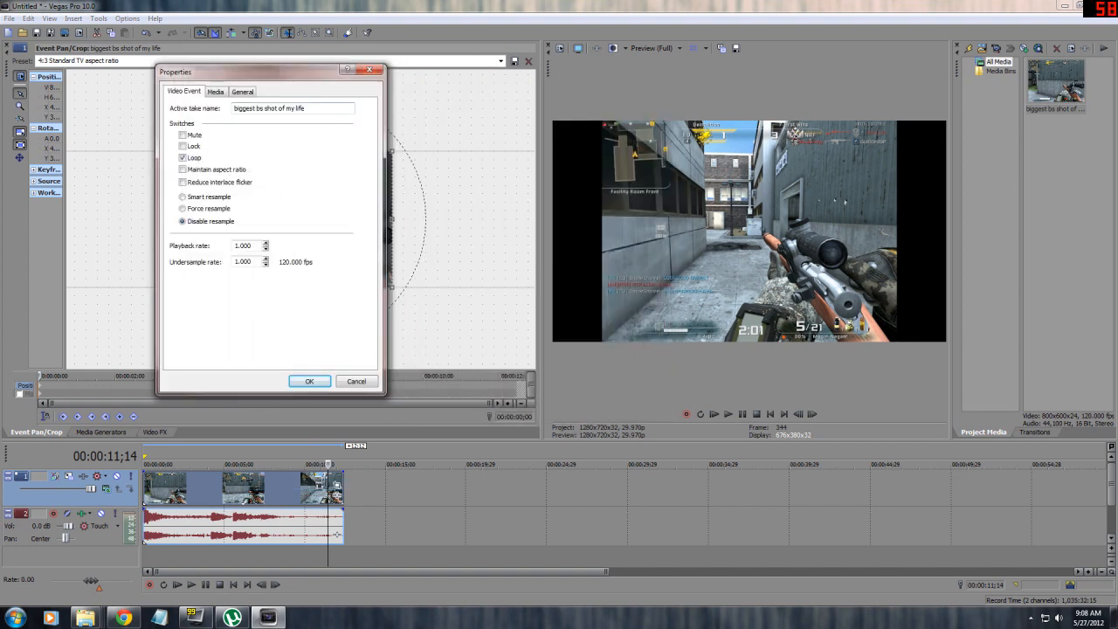
key("Return")
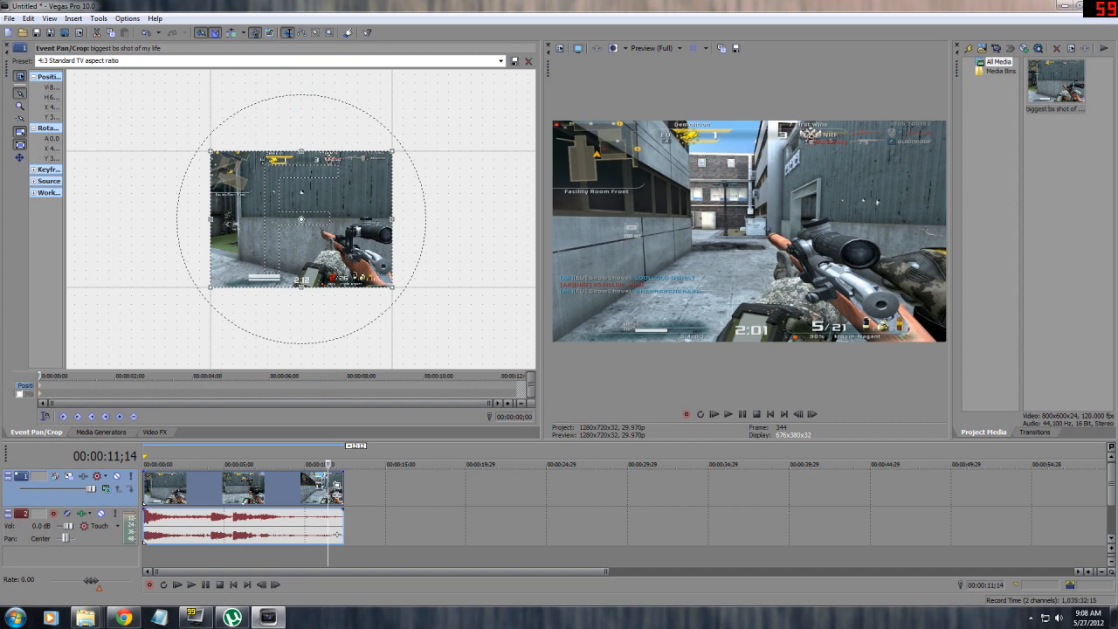
Step: Turn Maintain aspect ratio back on in the clip's video event properties
right_click(262, 476)
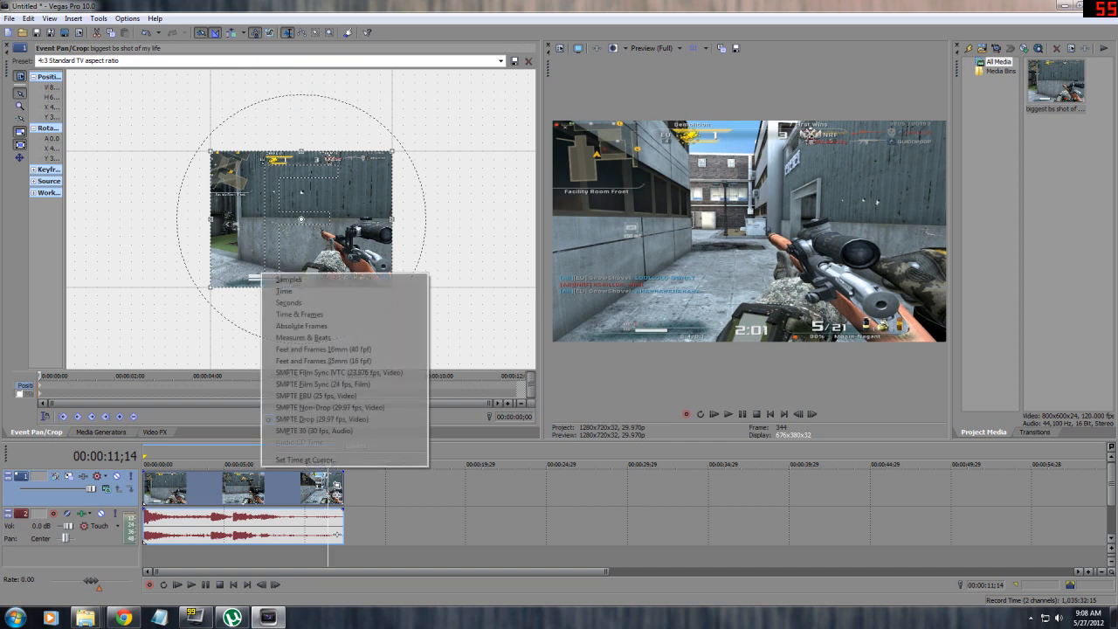
left_click(324, 465)
left_click(470, 195)
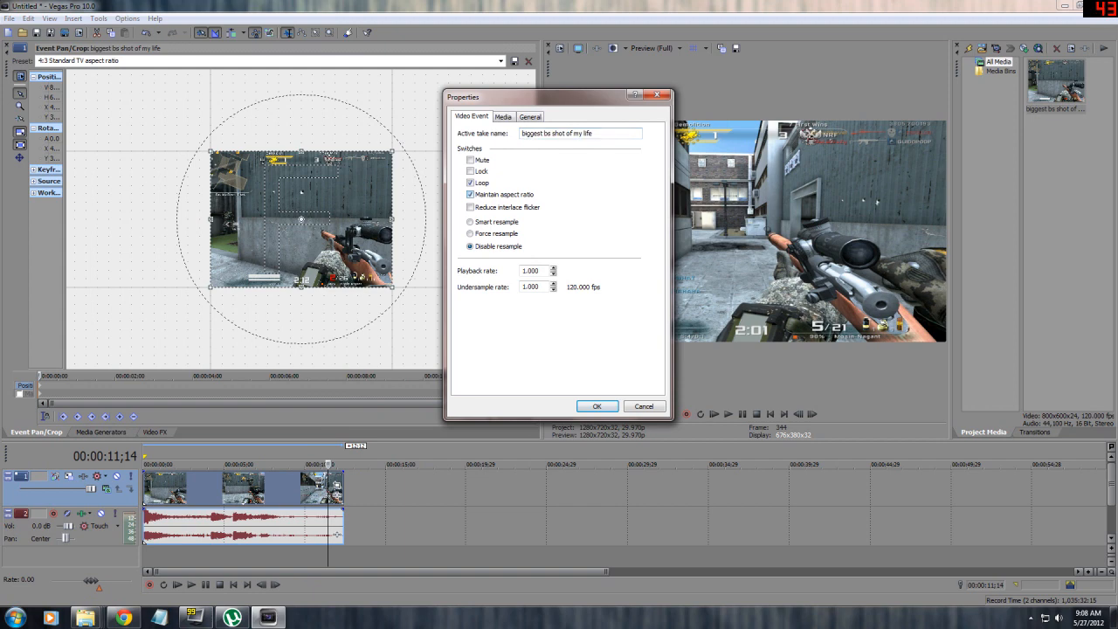
left_click(597, 406)
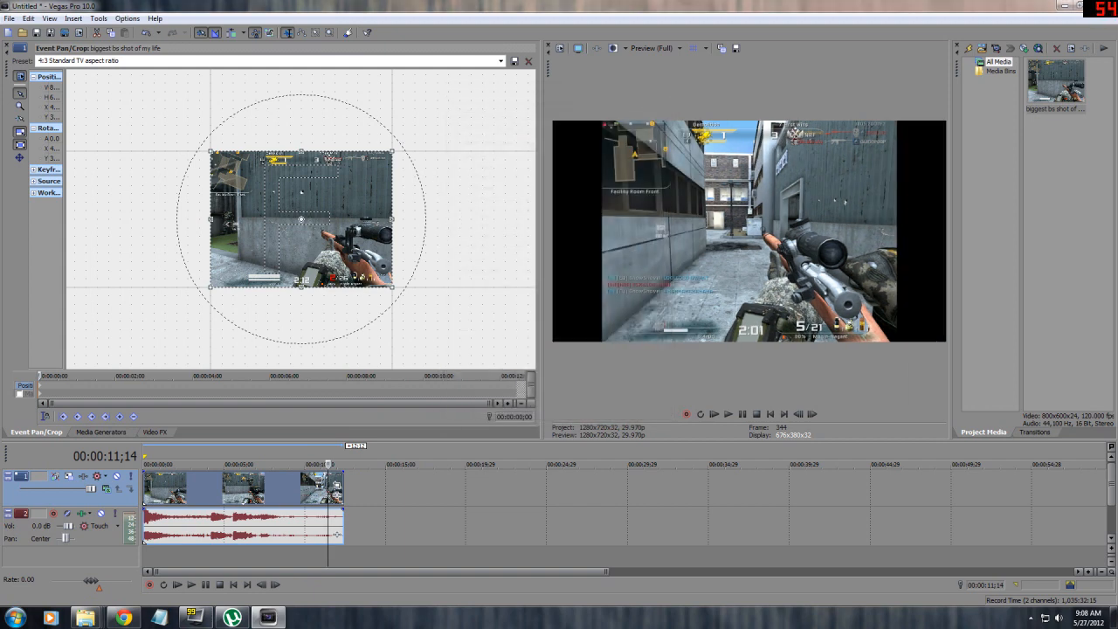
Step: Apply the 16:9 Widescreen TV aspect ratio crop preset to the clip and review its frames up to about 00:00:04;22
left_click(500, 61)
key("Up")
key("Up")
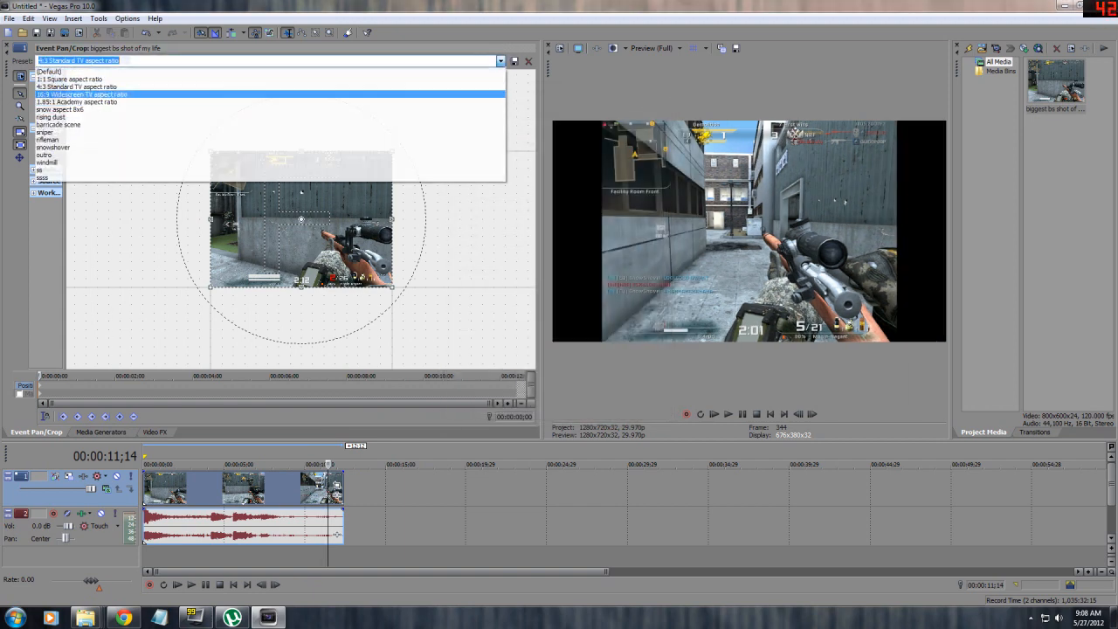
key("Return")
left_click_drag(329, 464, 194, 464)
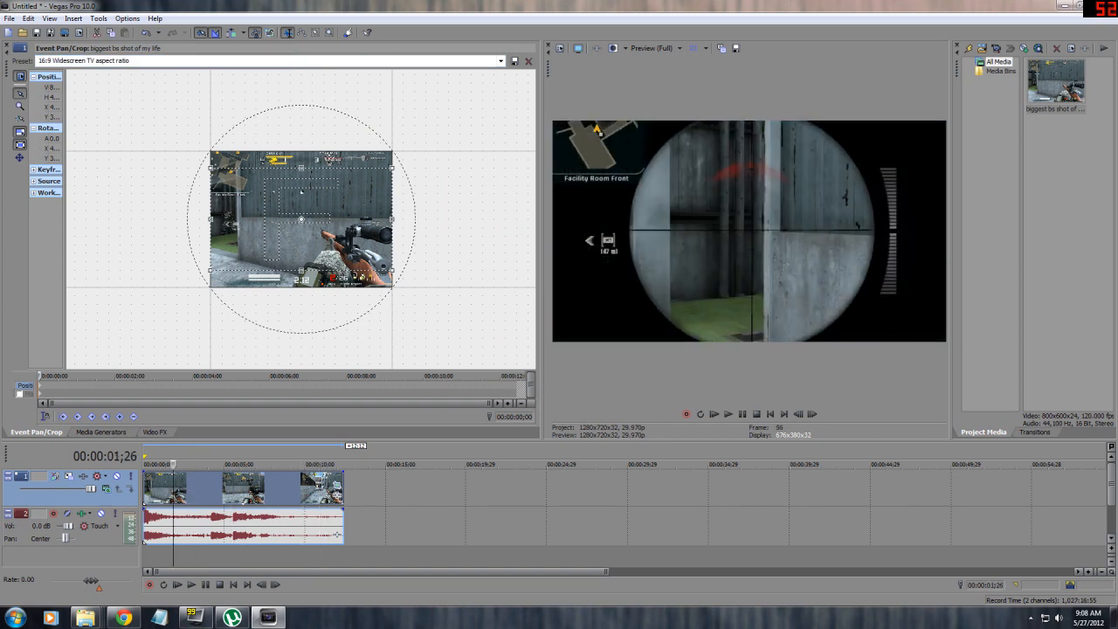
left_click_drag(194, 464, 219, 464)
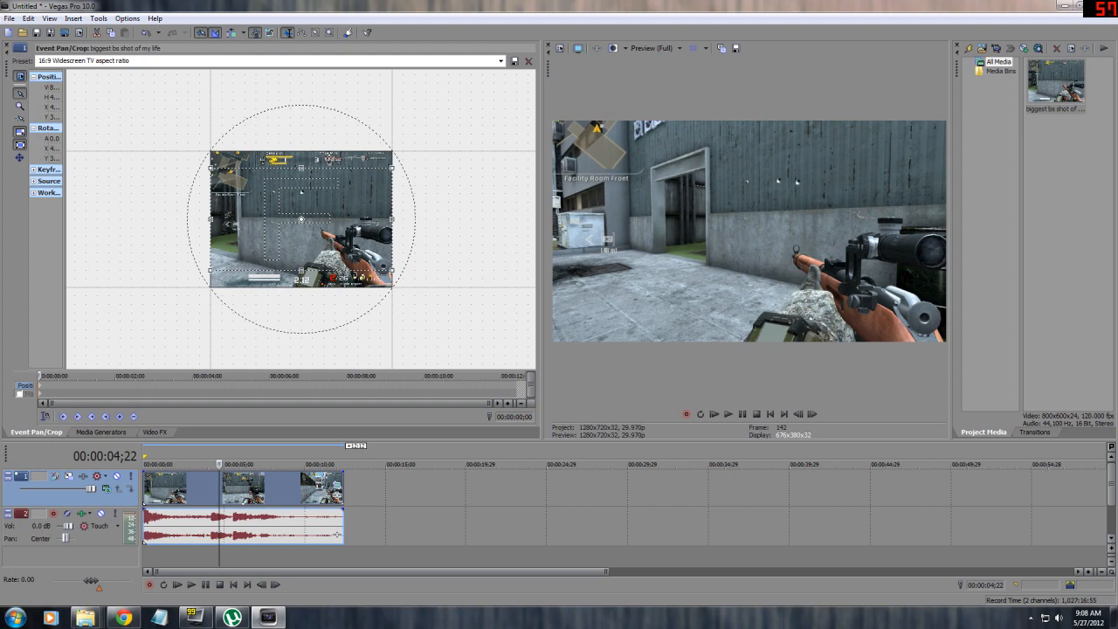
Step: Resize the docked windows so the crop editor and video preview share the width and the timeline area is taller
left_click_drag(542, 240, 263, 240)
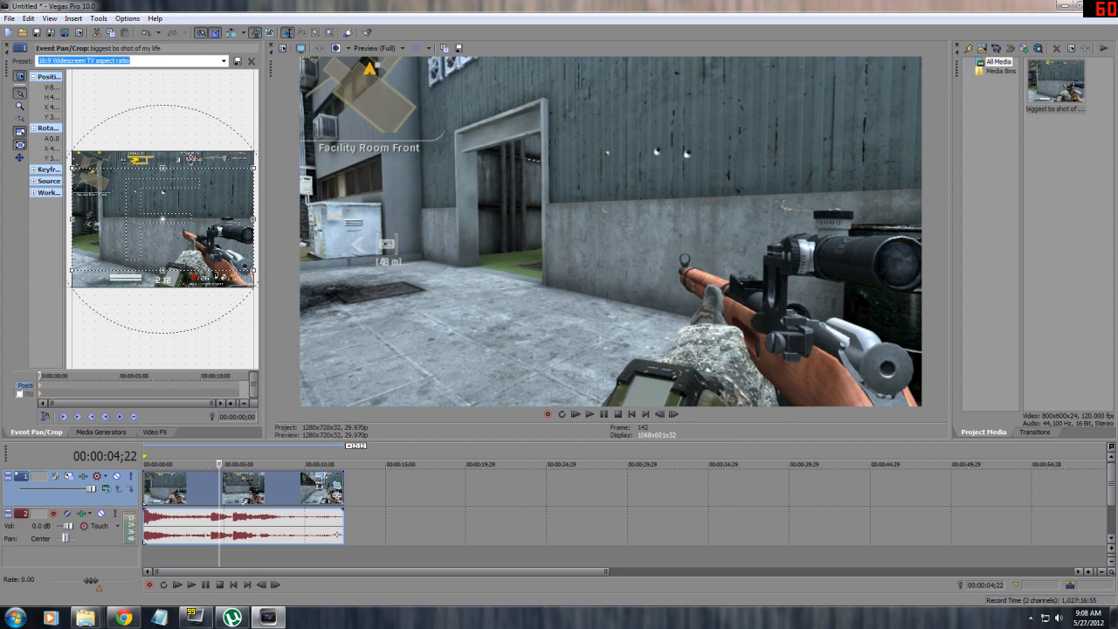
left_click_drag(262, 240, 479, 241)
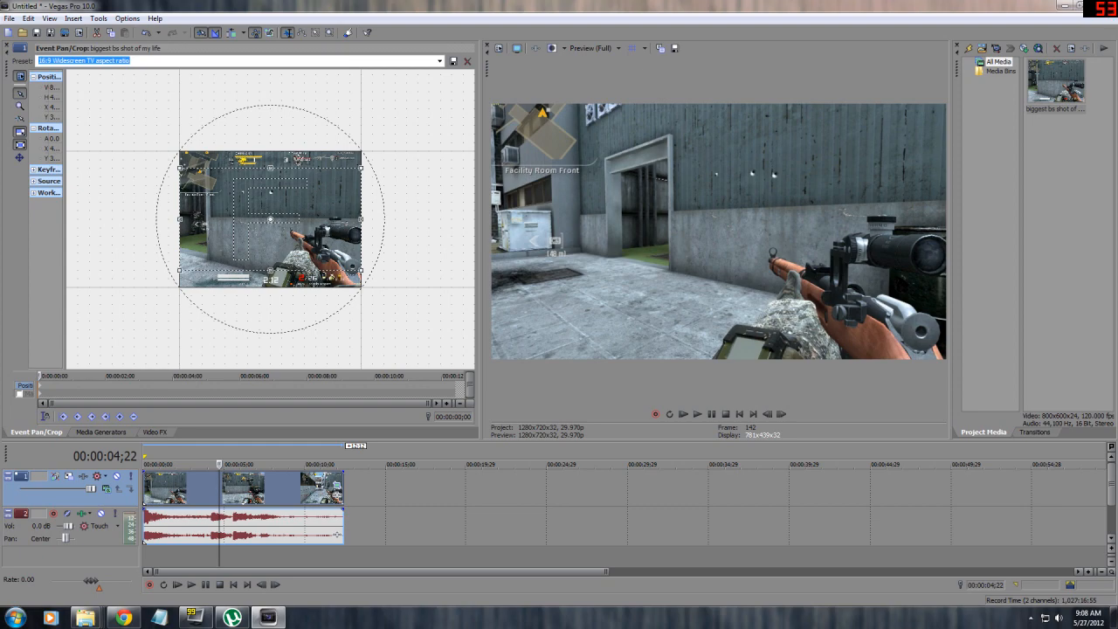
left_click_drag(481, 244, 300, 245)
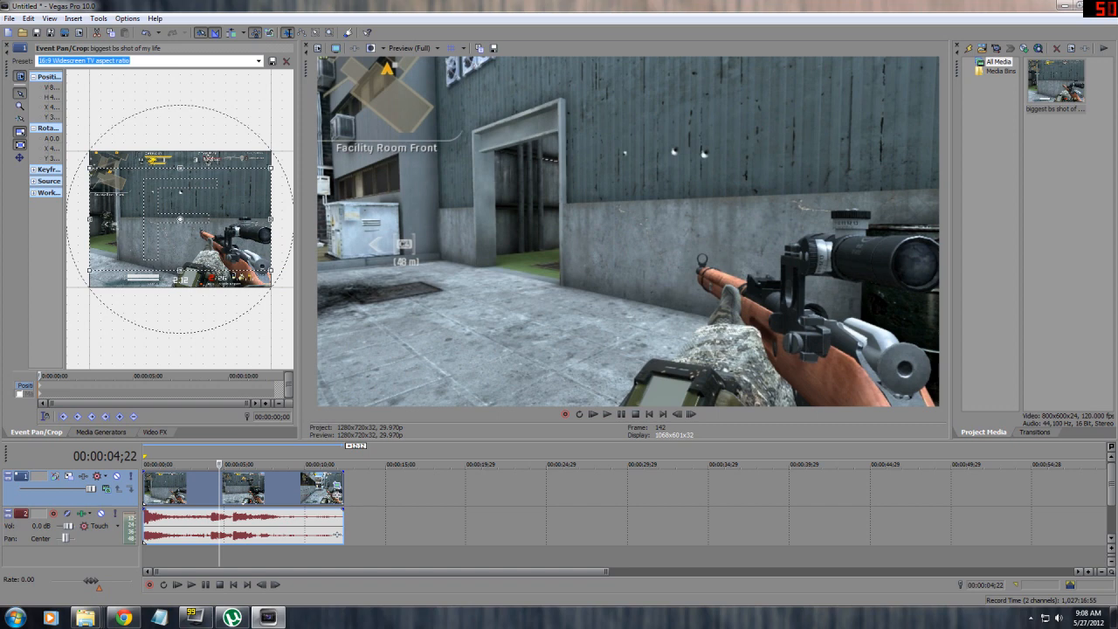
left_click_drag(356, 445, 356, 448)
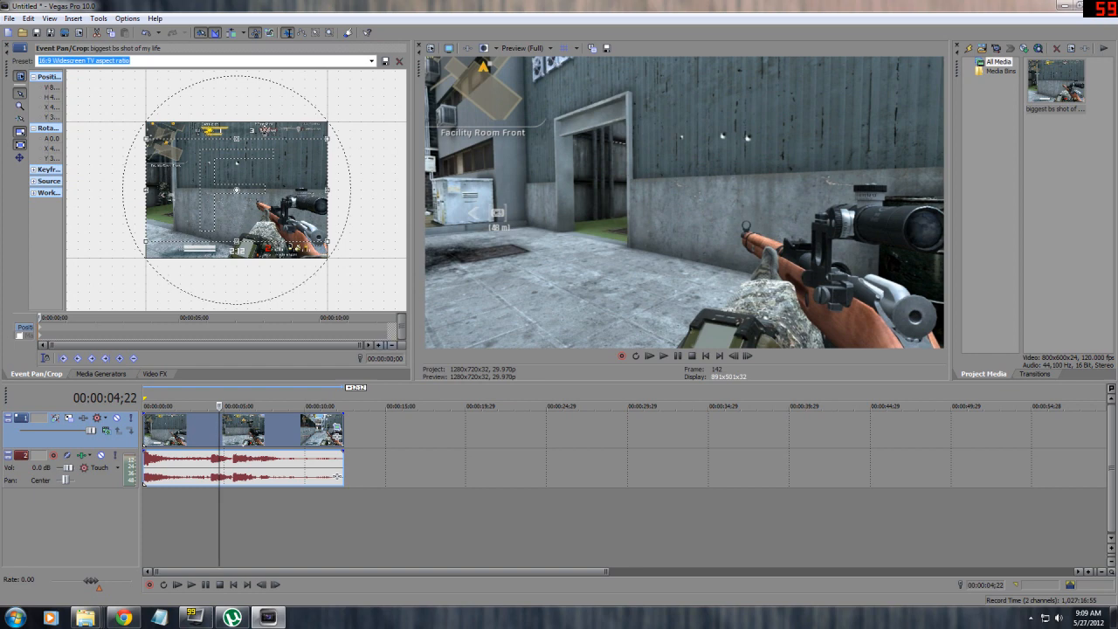
Step: Examine the clip's video event properties, including its resample and playback rate settings
right_click(236, 428)
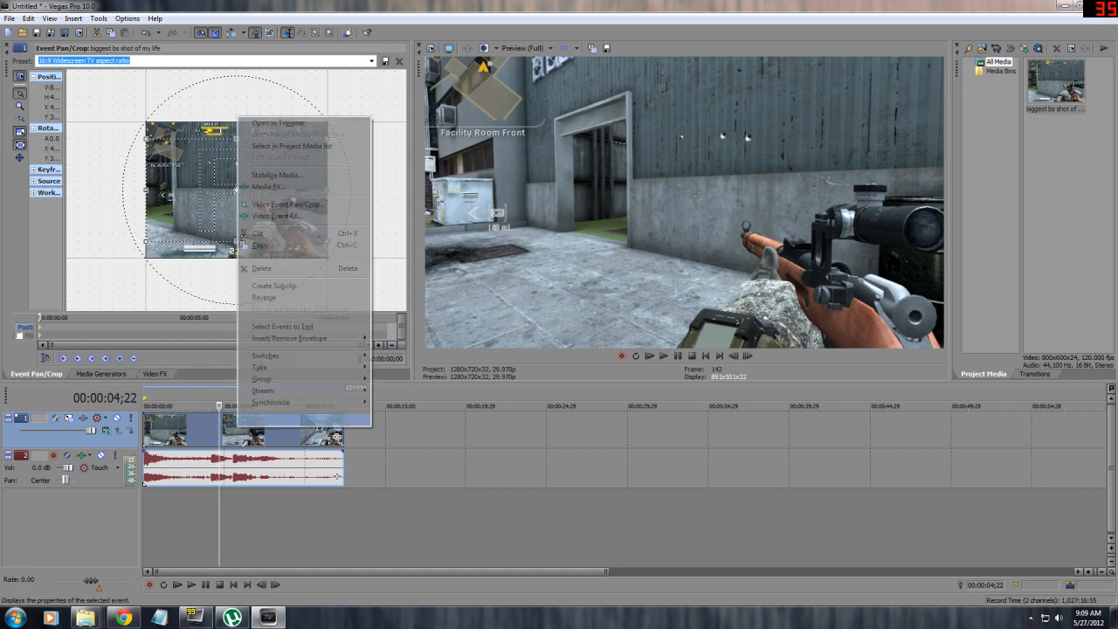
left_click(267, 420)
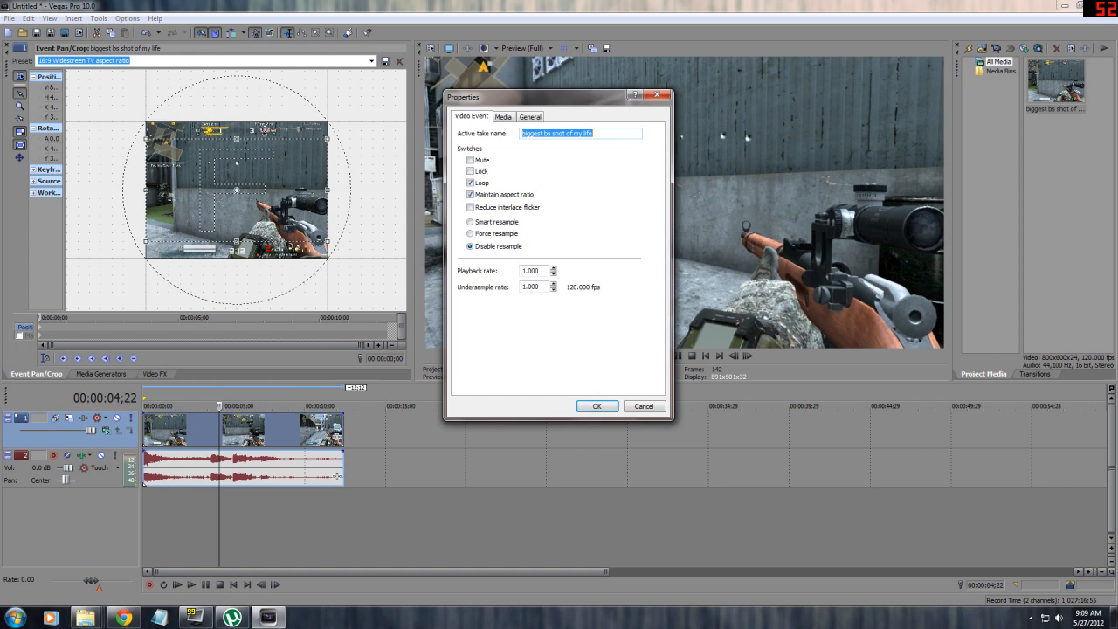
key("Return")
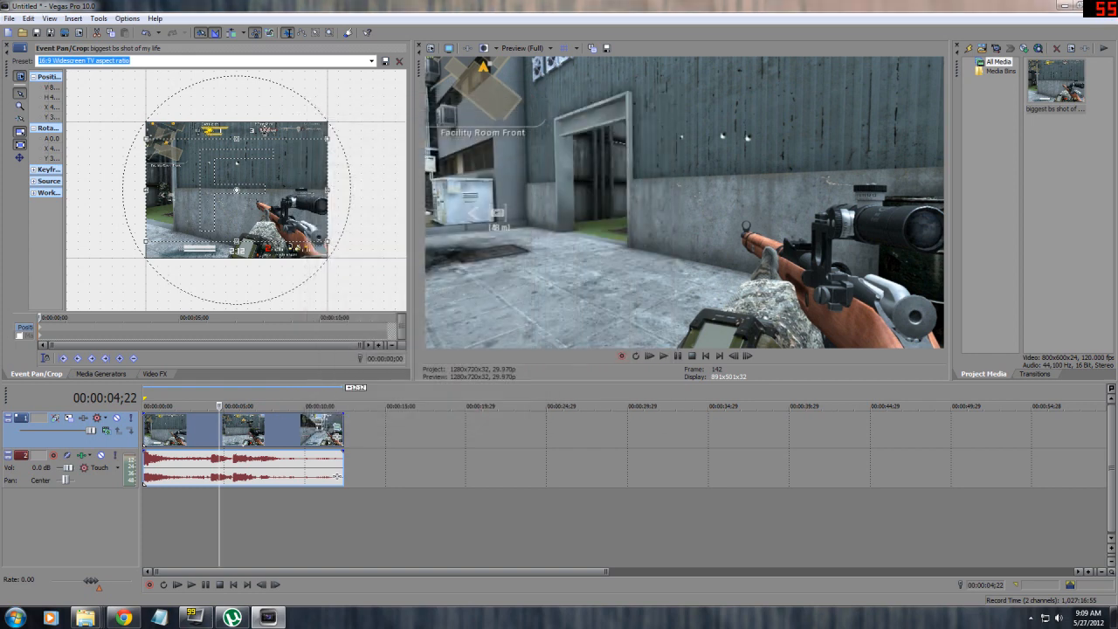
Step: Time-stretch the clip with its audio to about 49 seconds for slow motion
left_click(240, 429)
scroll(240, 429, "down", 1)
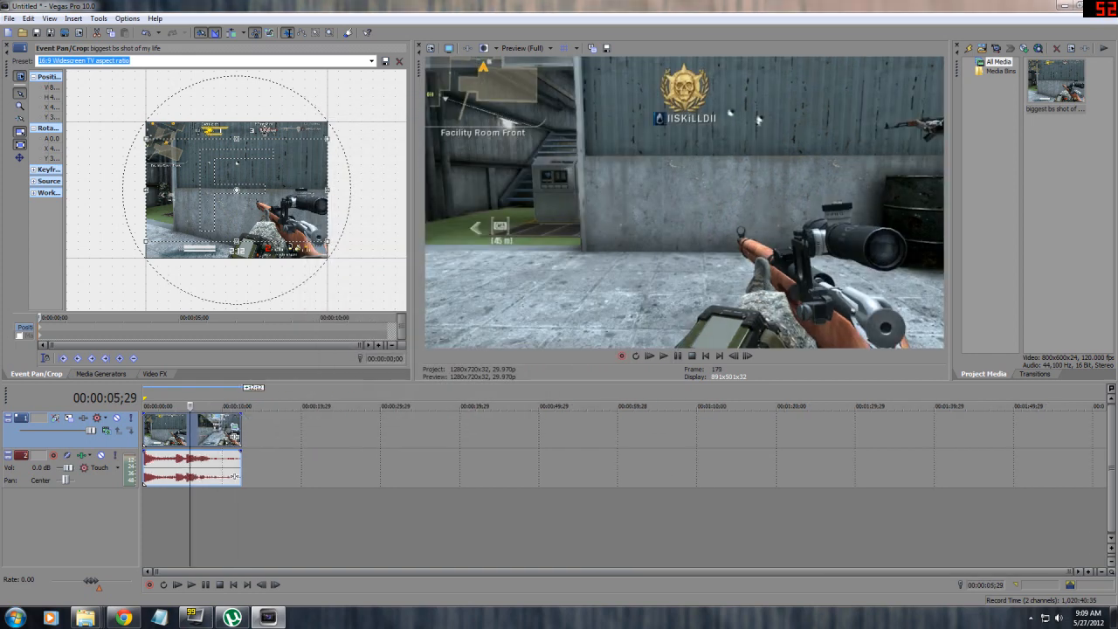
left_click_drag(241, 429, 537, 429)
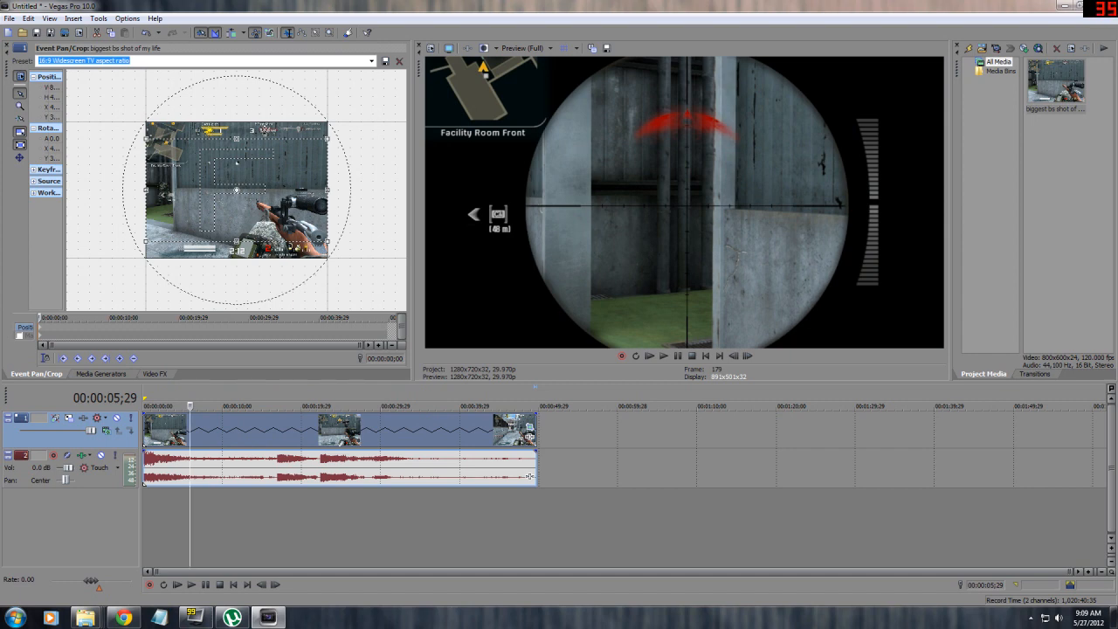
Step: Scrub and play the slowed clip around 00:00:22 to check its picture and sound
left_click_drag(189, 406, 317, 406)
right_click(387, 475)
left_click(331, 431)
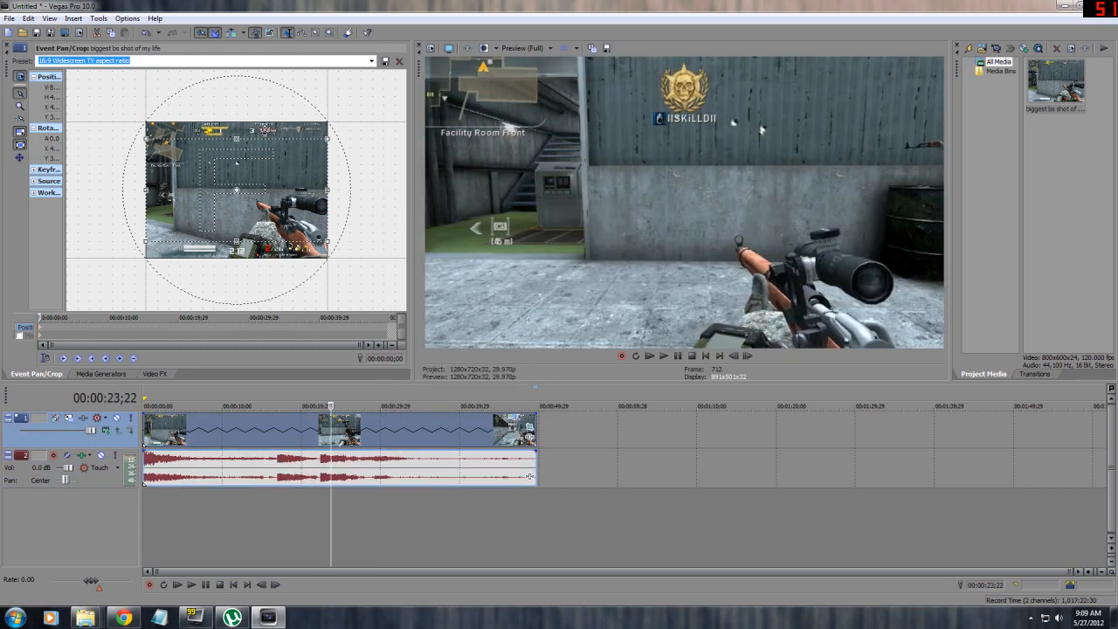
left_click(322, 430)
left_click(191, 584)
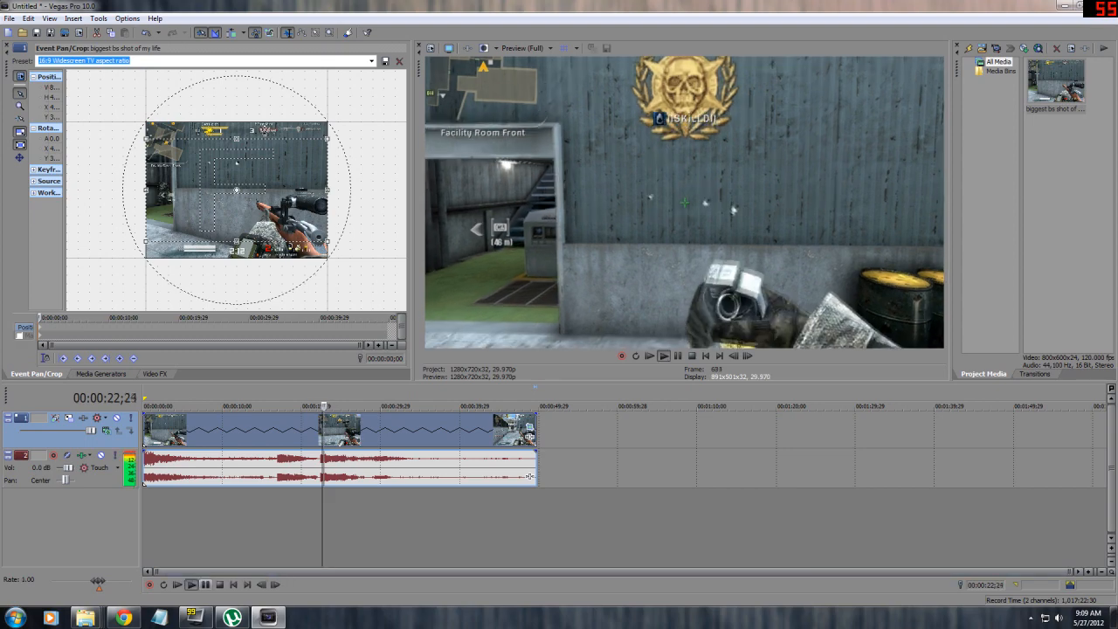
left_click(204, 584)
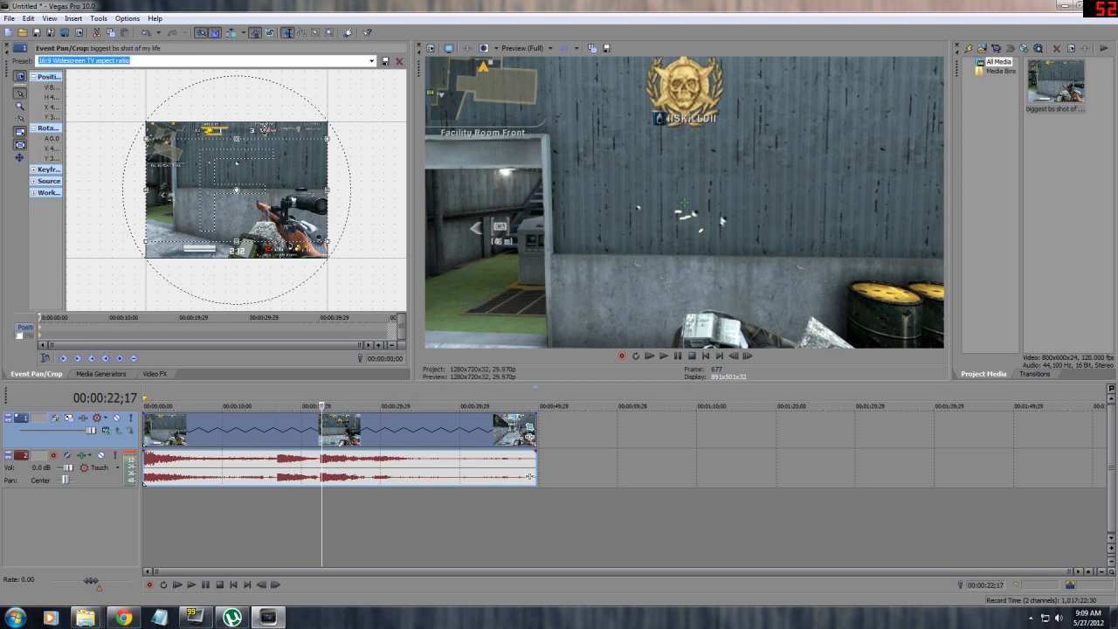
left_click(419, 431)
left_click_drag(324, 406, 319, 407)
right_click(529, 476)
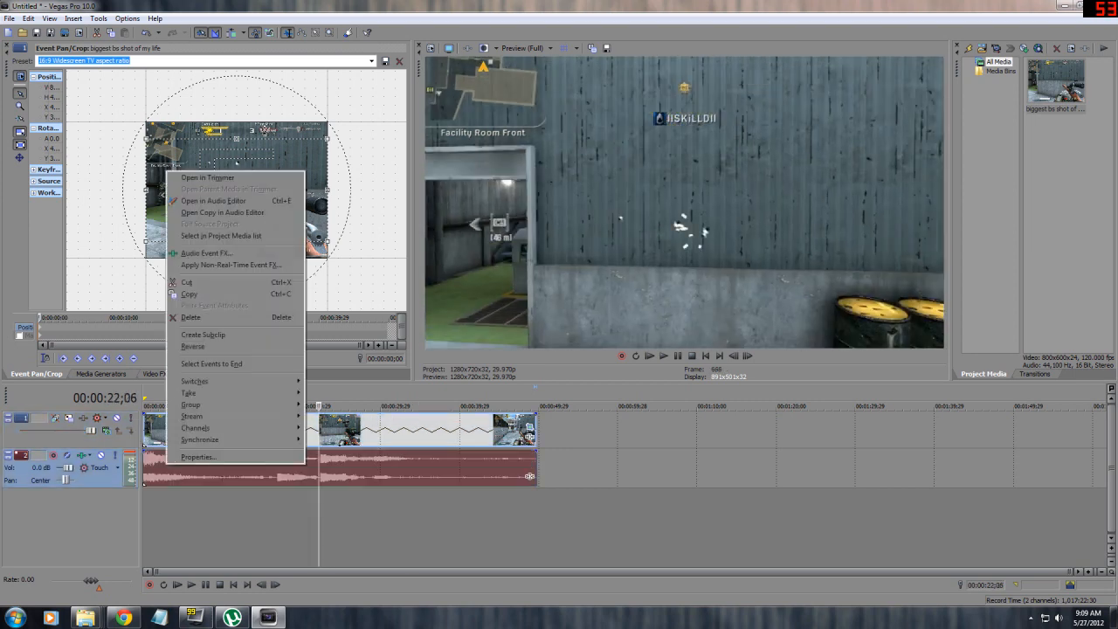
left_click(330, 431)
left_click_drag(330, 406, 318, 407)
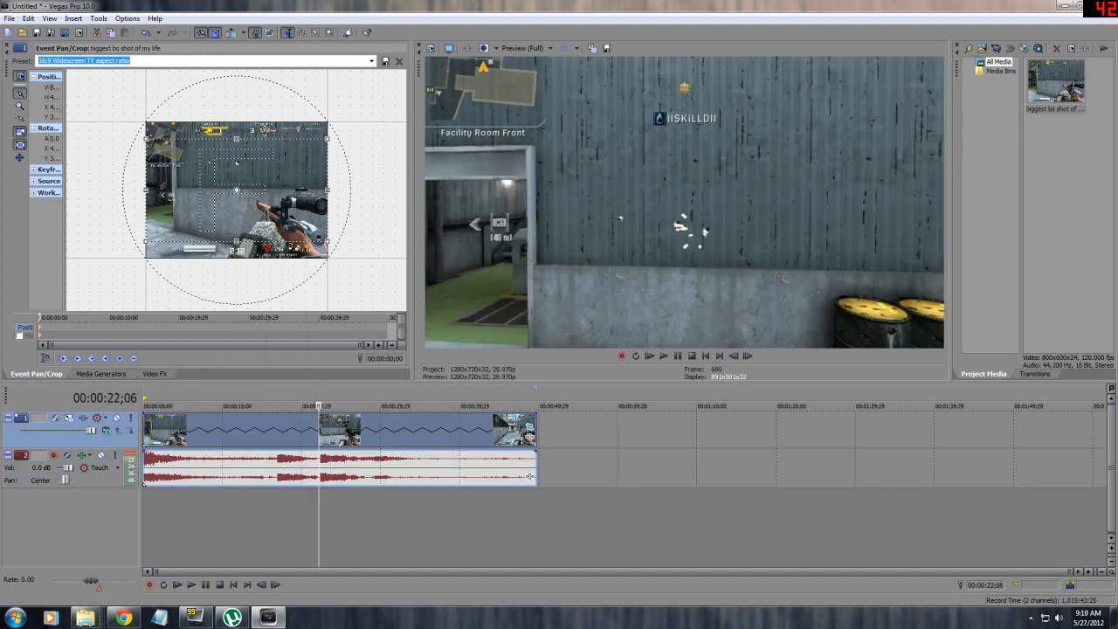
Step: Turn on Lock to stretch for the pitch change in the clip's audio event properties
left_click(331, 475)
right_click(343, 474)
left_click(374, 464)
left_click_drag(597, 99, 295, 100)
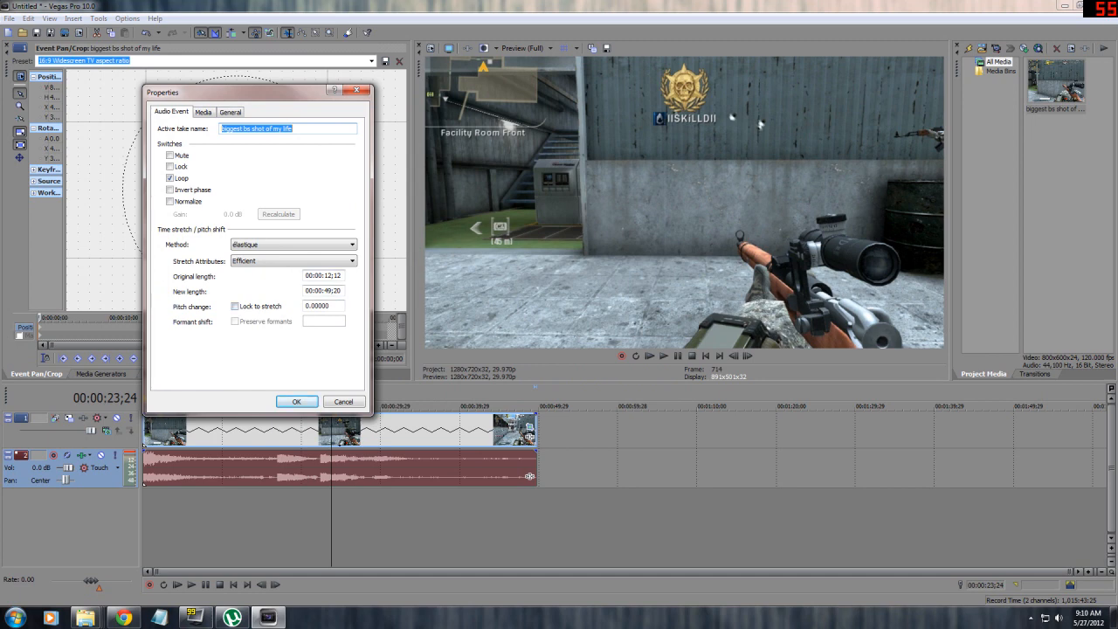
left_click(235, 307)
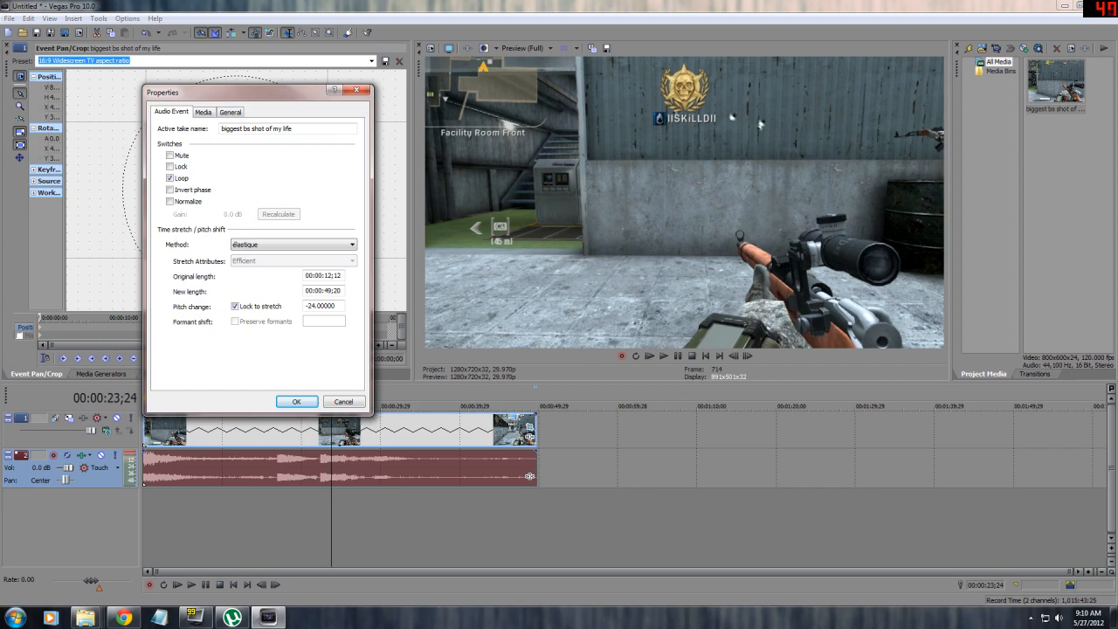
left_click(296, 402)
Step: Play the slowed clip from just before the shot to hear the locked pitch
left_click(321, 407)
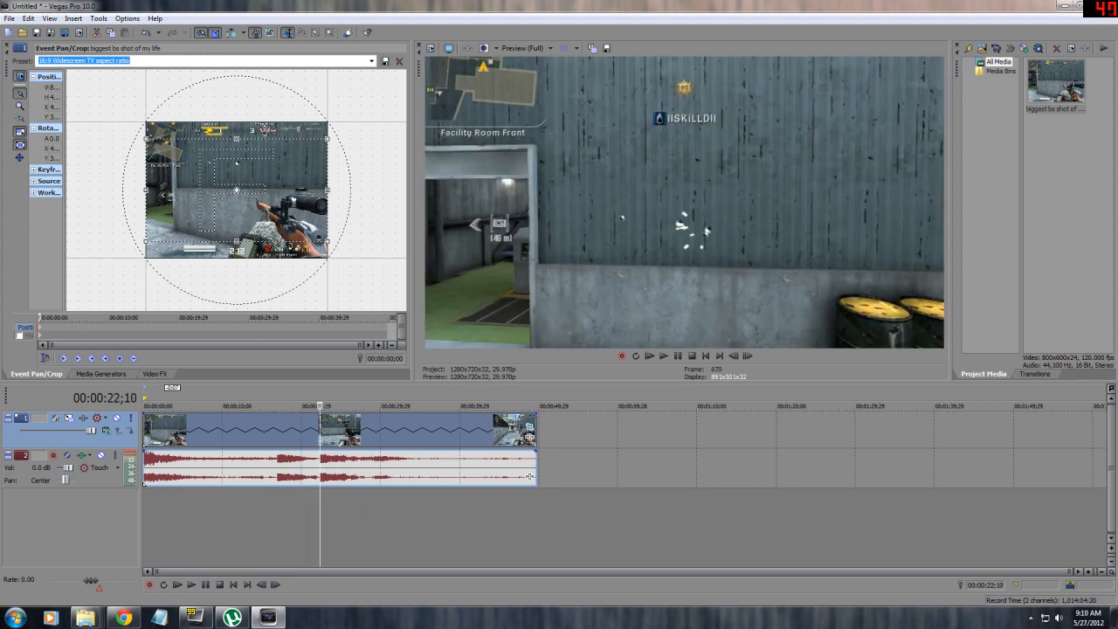
left_click(310, 431)
left_click(191, 584)
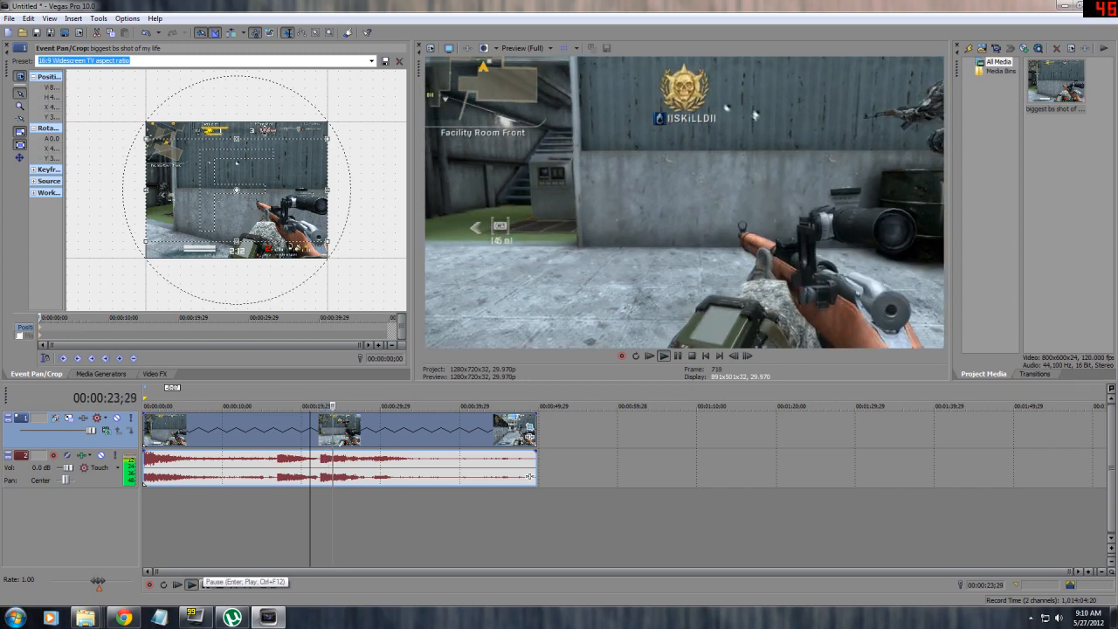
left_click(205, 584)
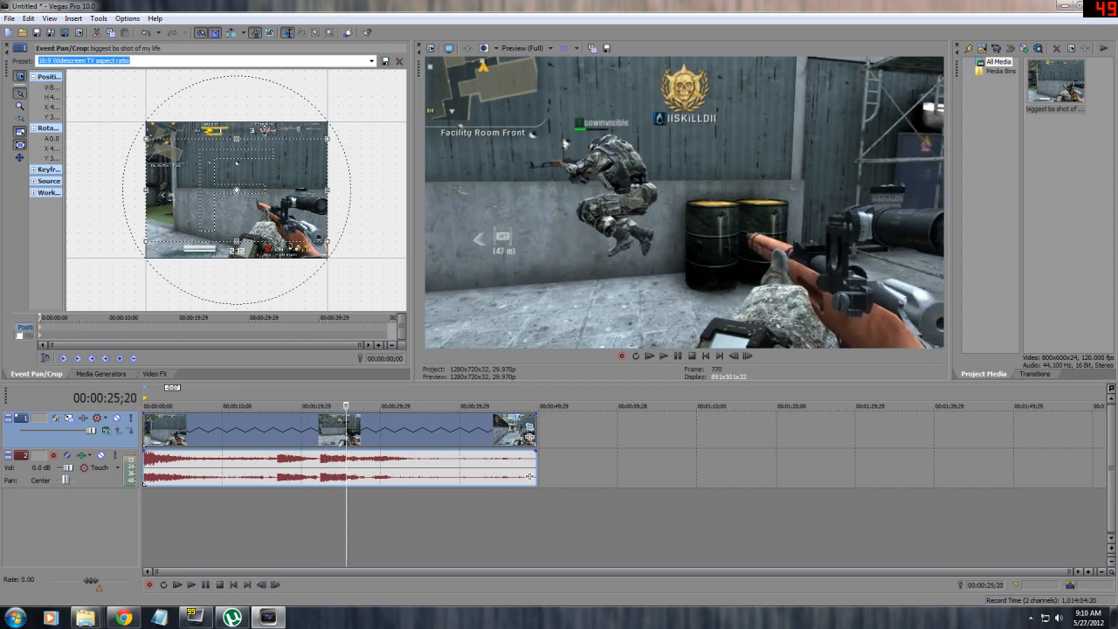
Step: Move the cursor back to about 00:00:22;02 and replay the section up to about 00:00:27;26
left_click(324, 431)
key("Left")
key("Left")
key("Left")
key("Left")
key("Left")
key("Left")
key("Left")
key("Left")
key("Up")
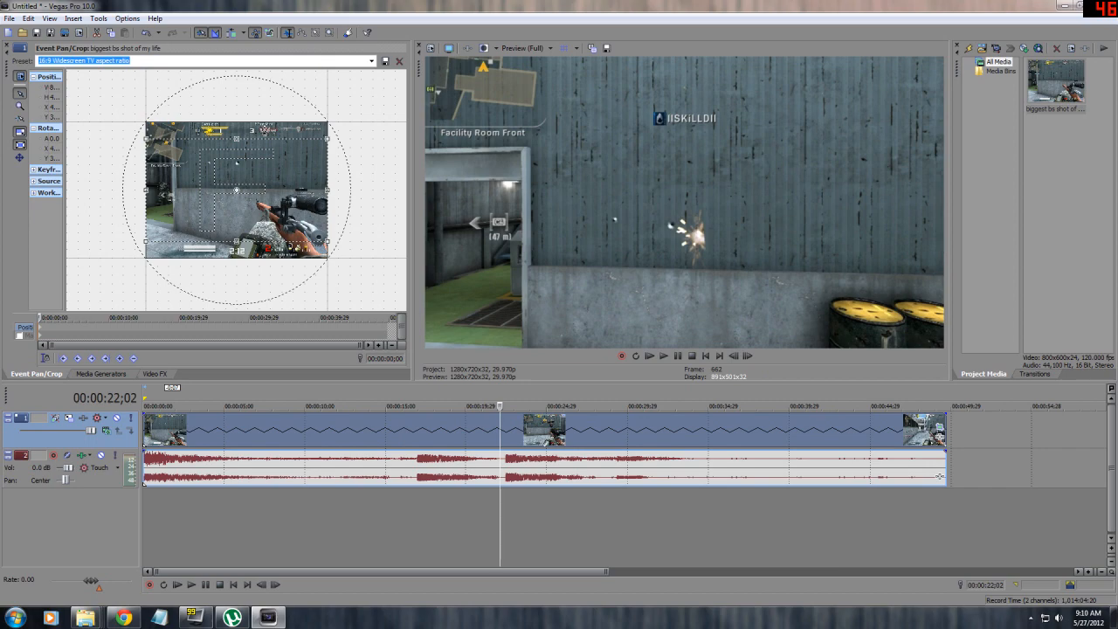
key("space")
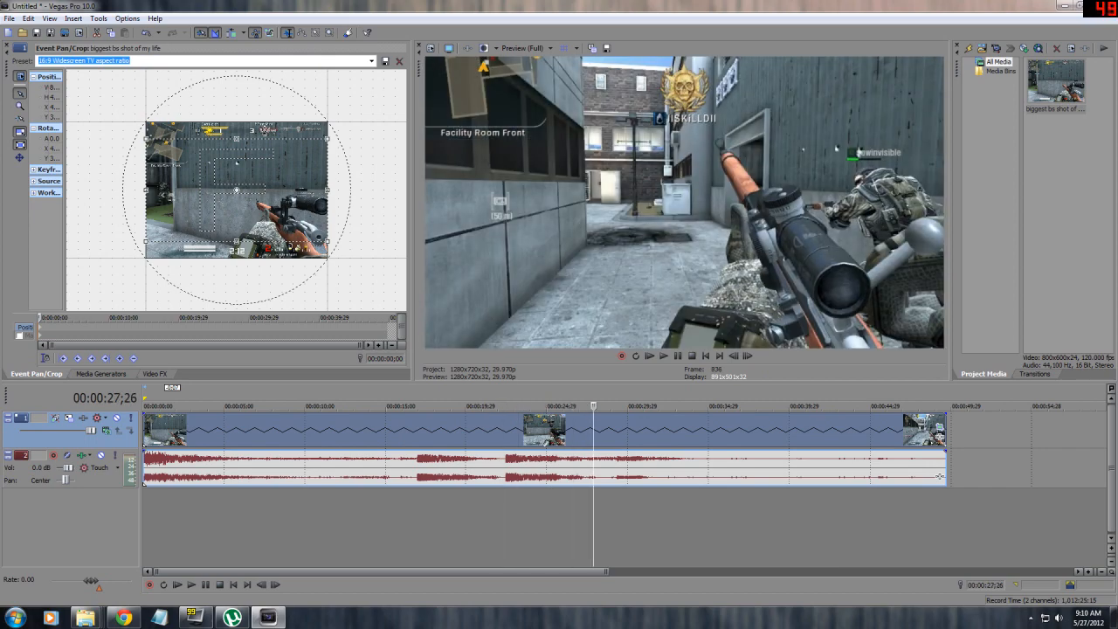
key("Down")
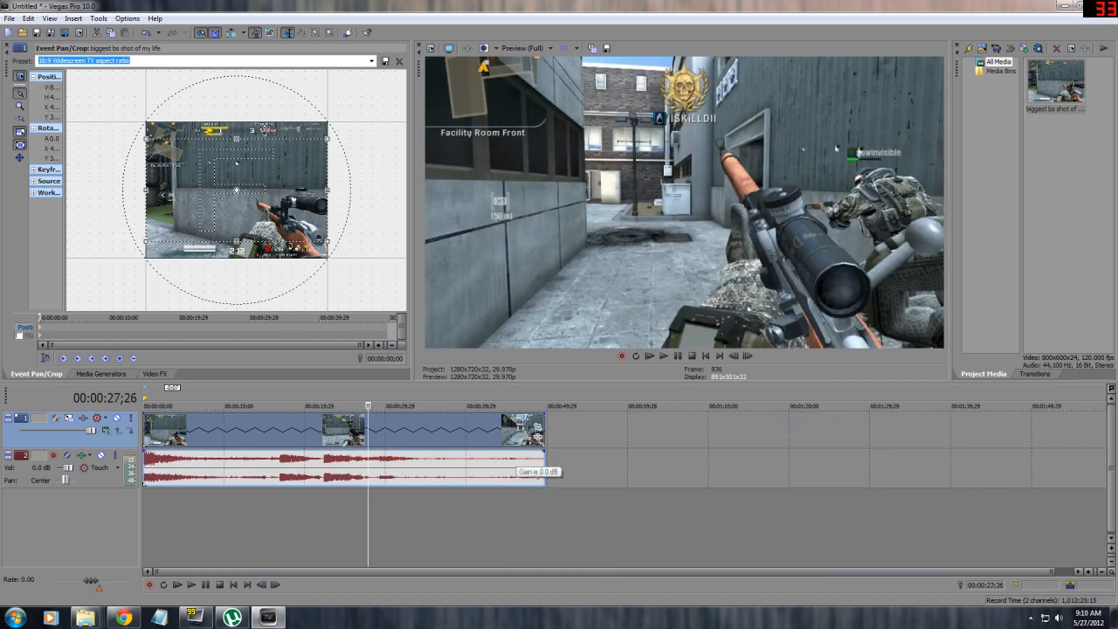
Step: Review the pitch change settings in the clip's audio event properties again
right_click(537, 472)
left_click(524, 461)
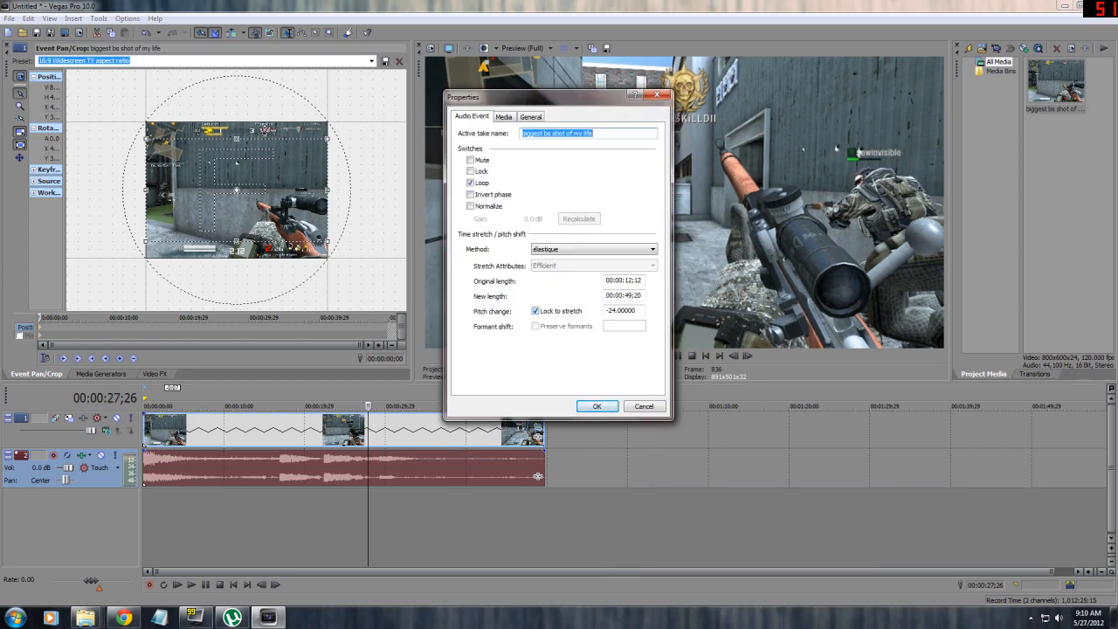
left_click_drag(551, 97, 434, 101)
left_click(541, 98)
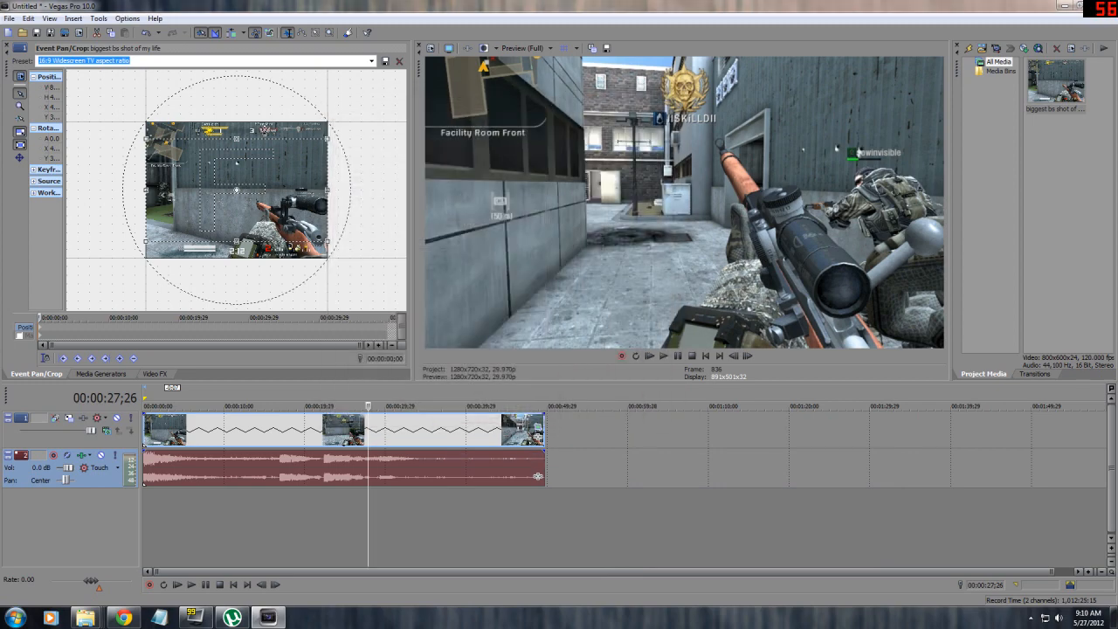
Step: Sample several moments across the slowed clip, ending at 00:00:22;12
left_click(331, 430)
left_click(322, 430)
left_click(357, 430)
left_click(414, 430)
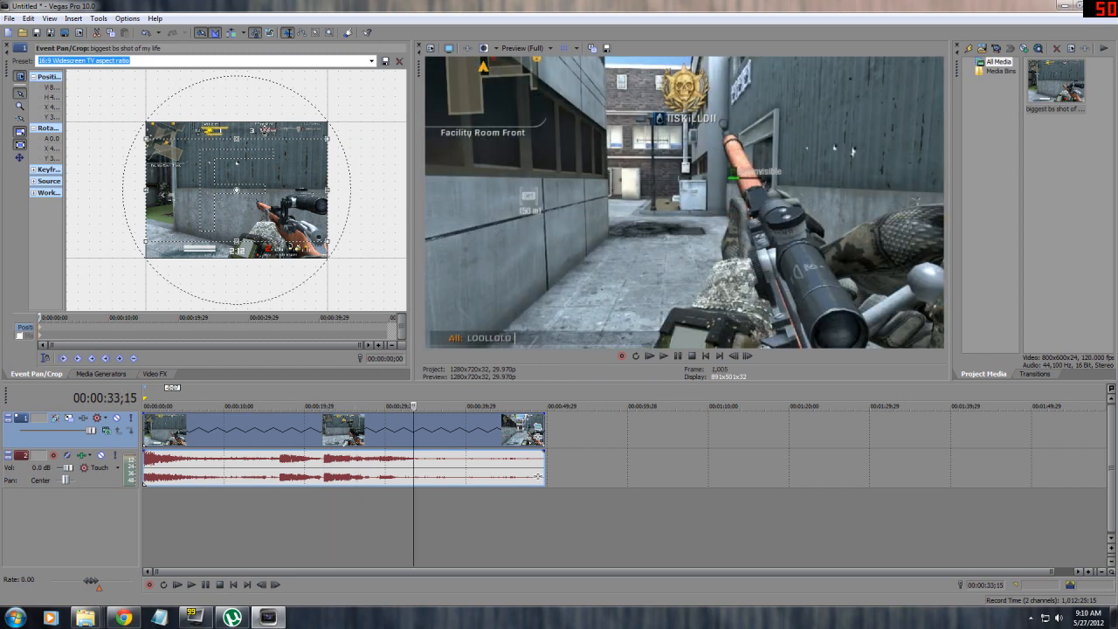
left_click(436, 430)
left_click(261, 430)
left_click(324, 430)
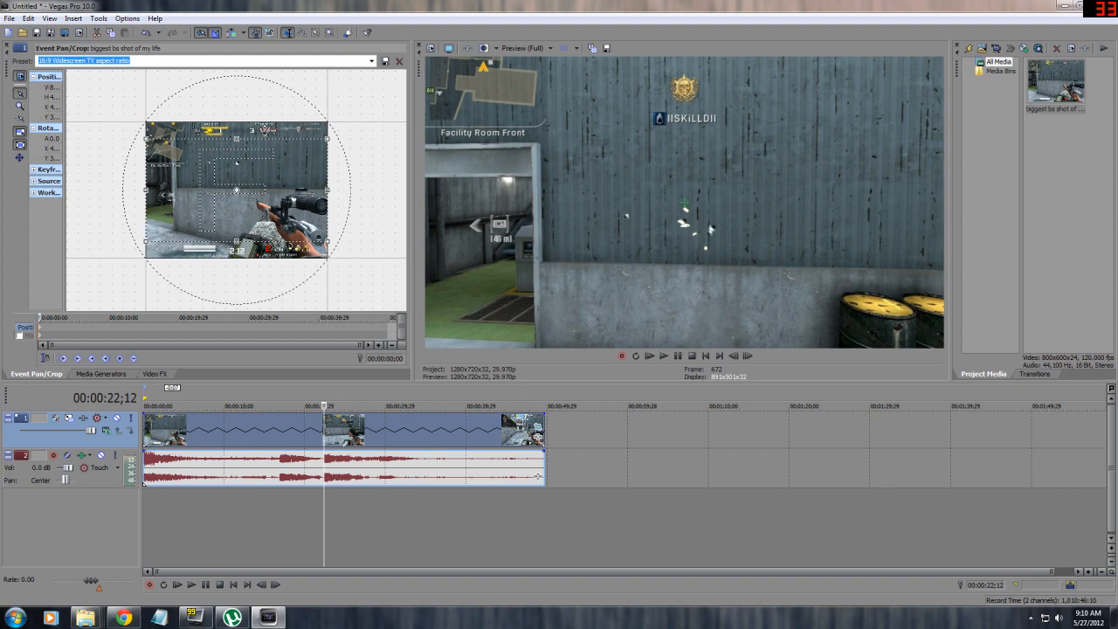
Step: Compress the stretched clip to a length of about 19 seconds
left_click_drag(538, 476, 311, 476)
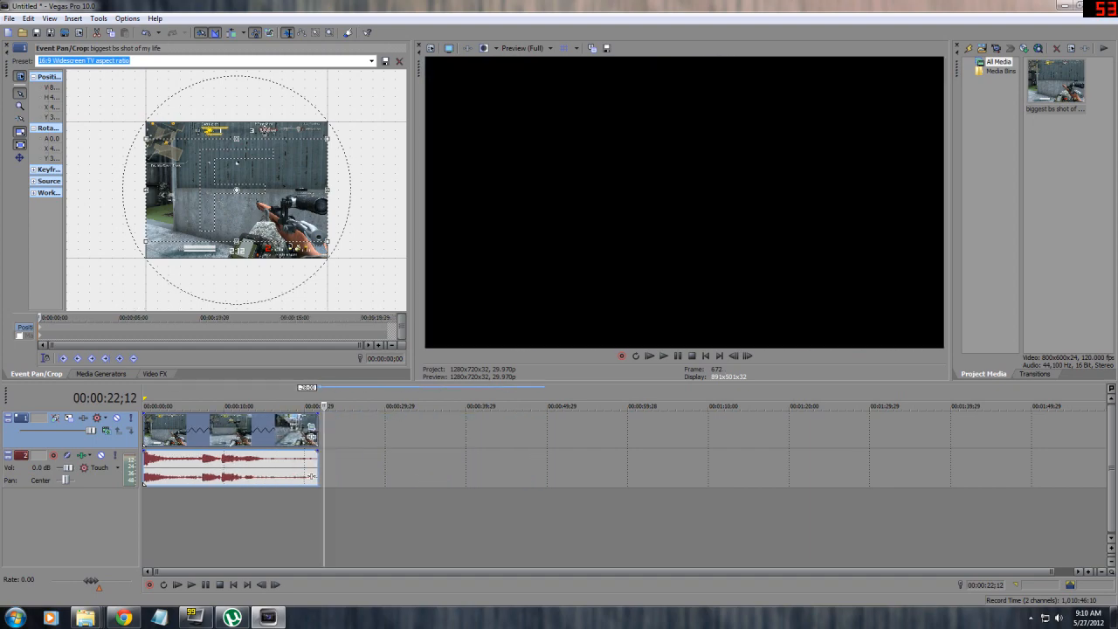
right_click(312, 476)
right_click(311, 476)
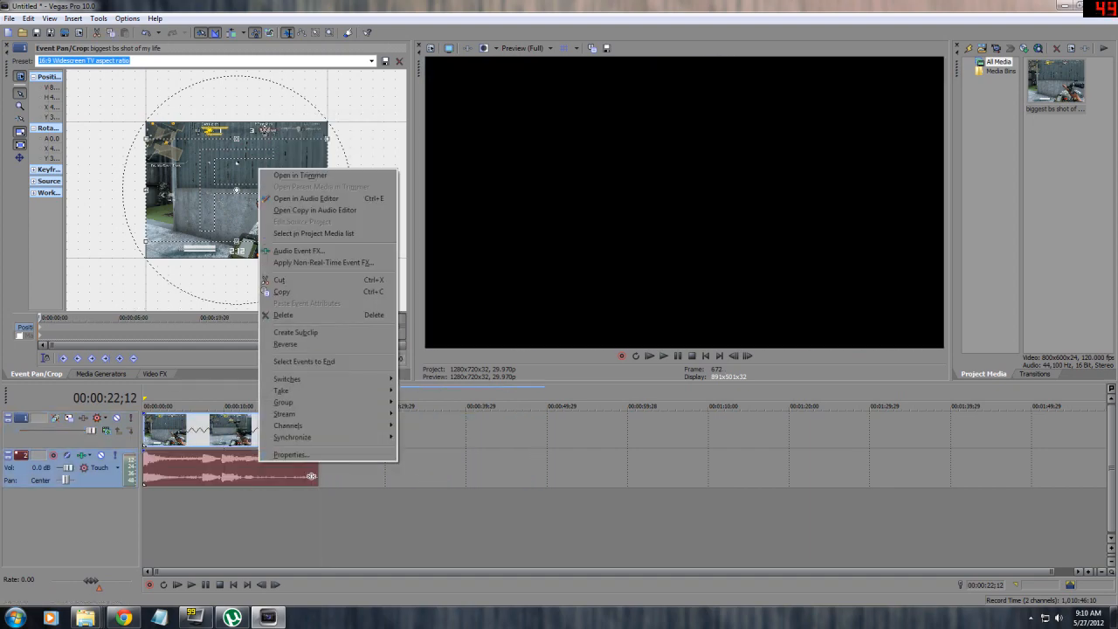
left_click(213, 430)
mouse_move(318, 430)
left_mouse_down()
mouse_move(267, 429)
mouse_move(298, 430)
left_mouse_up()
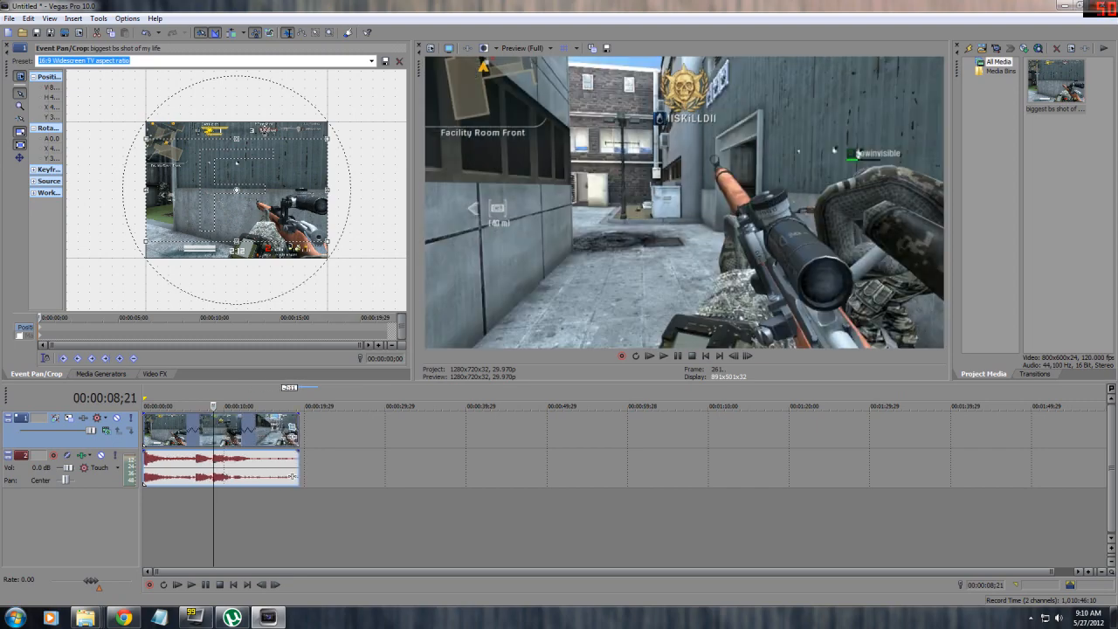
Step: Set the audio event's pitch change to 0 with Lock to stretch on, restoring its original length
right_click(246, 472)
left_click(270, 464)
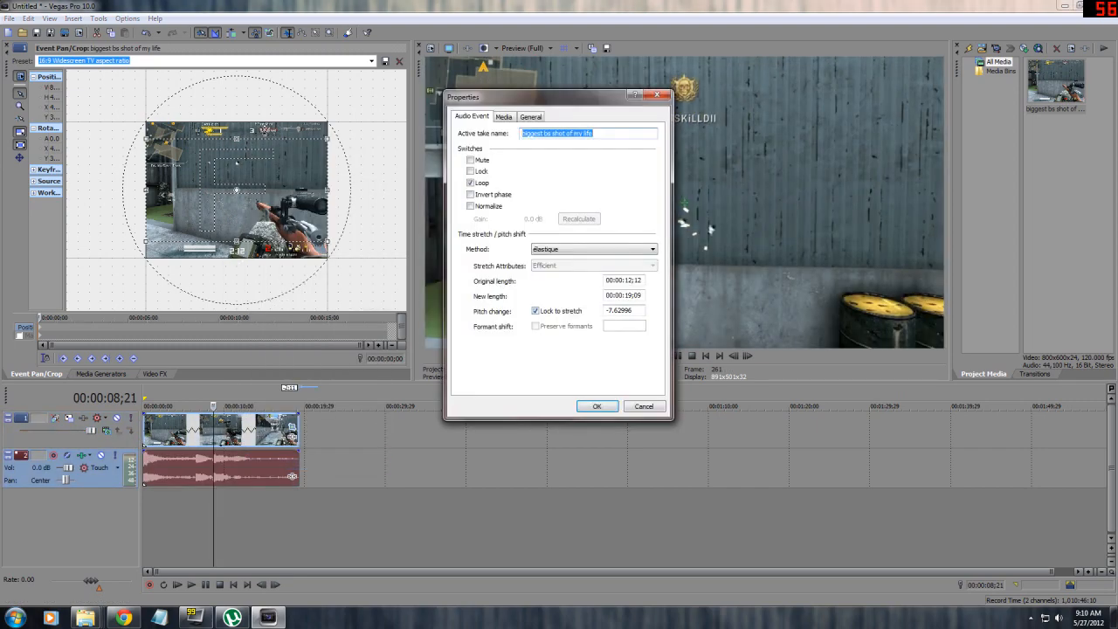
type("0")
key("Return")
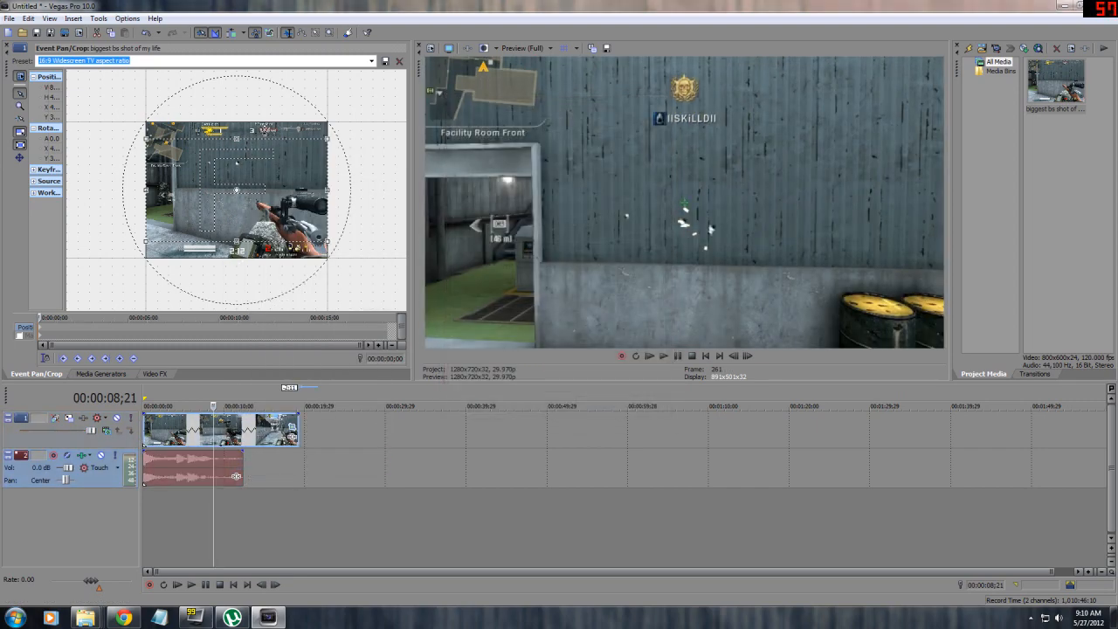
Step: Set the video event's playback rate to 1 and trim its end to match the audio event
right_click(242, 434)
left_click(267, 426)
double_click(531, 271)
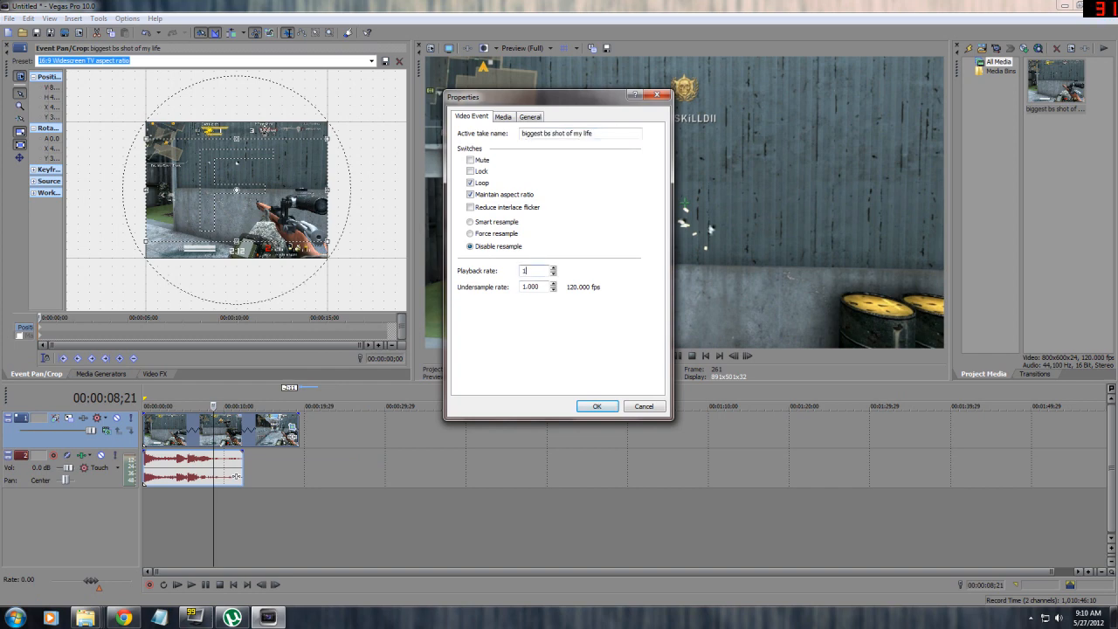
key("Return")
left_click(310, 430)
left_click_drag(298, 430, 242, 430)
Step: Return to the project start and scrub through the restored clip to 00:00:05;18
left_click(220, 430)
scroll(220, 429, "up", 2)
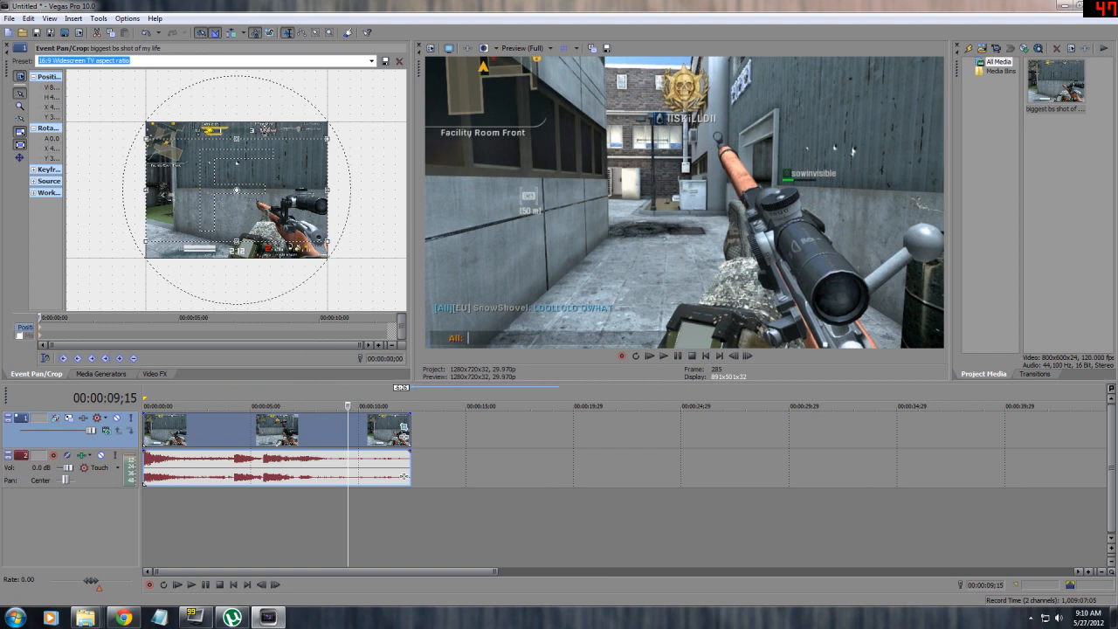
left_click(233, 584)
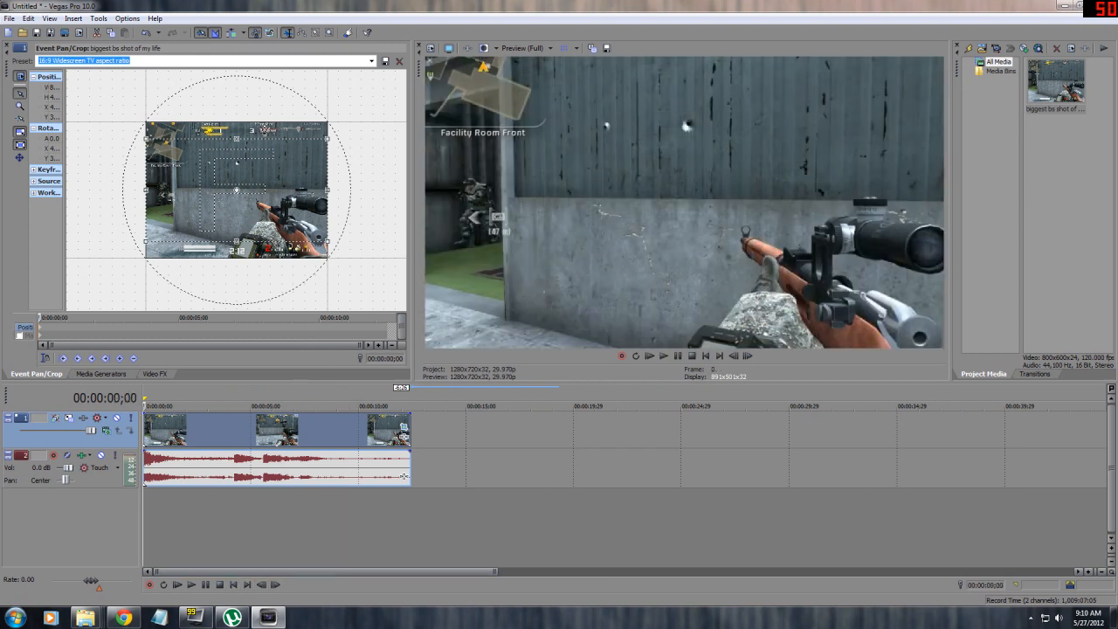
left_click_drag(226, 406, 355, 407)
left_click_drag(207, 406, 263, 406)
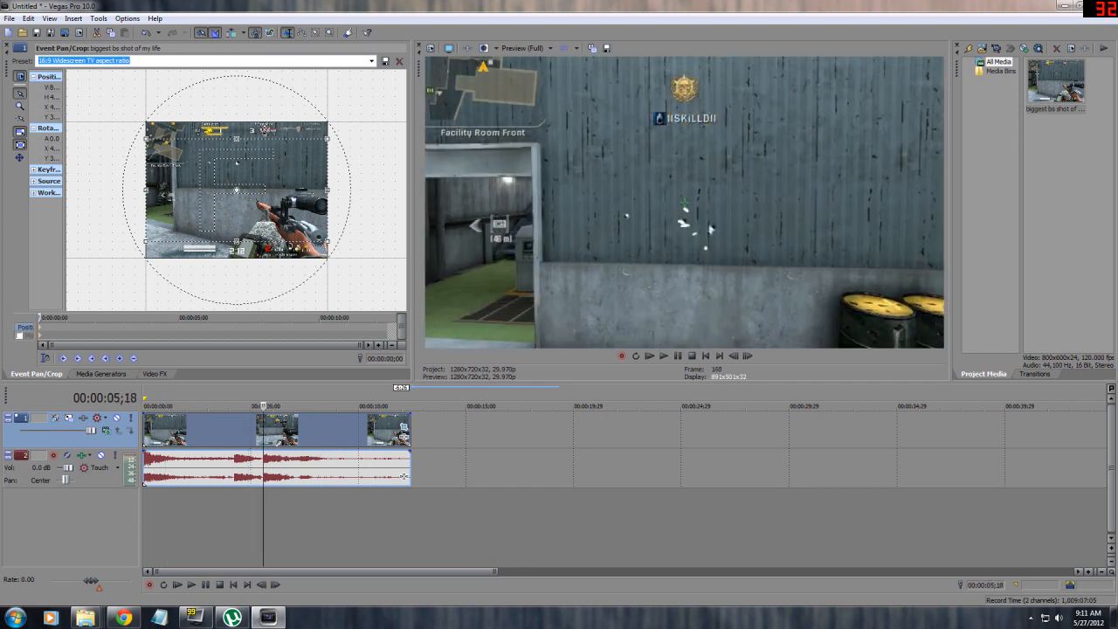
Step: Trim the gameplay clip's start to 00:00:01;19, shorten its end, and move it to the timeline start at about 8 seconds long
left_click_drag(263, 406, 314, 406)
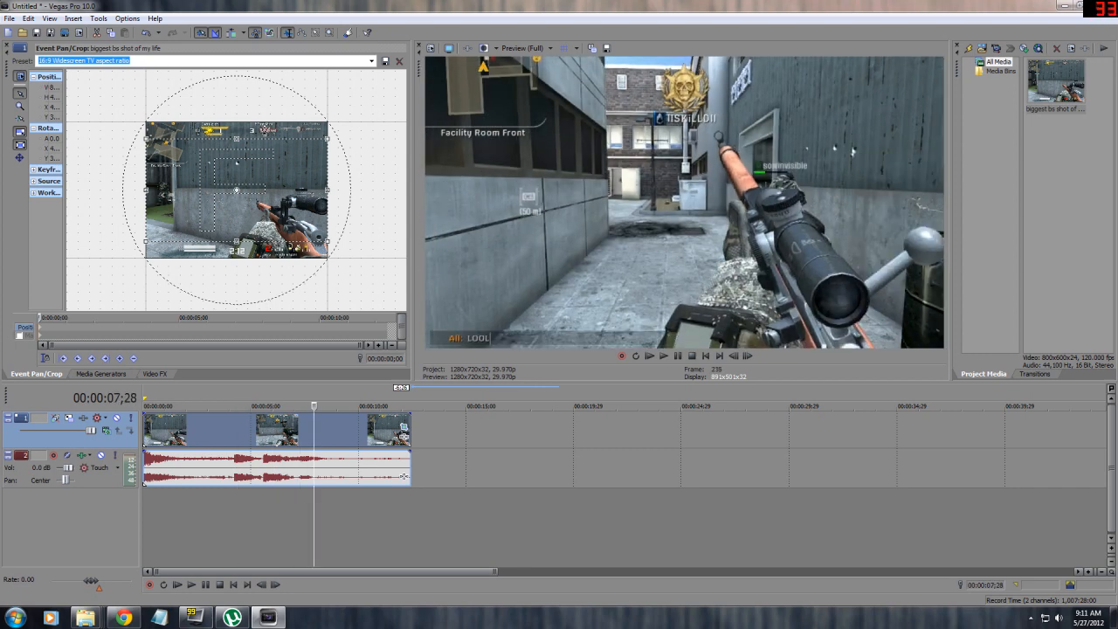
left_click_drag(313, 407, 178, 432)
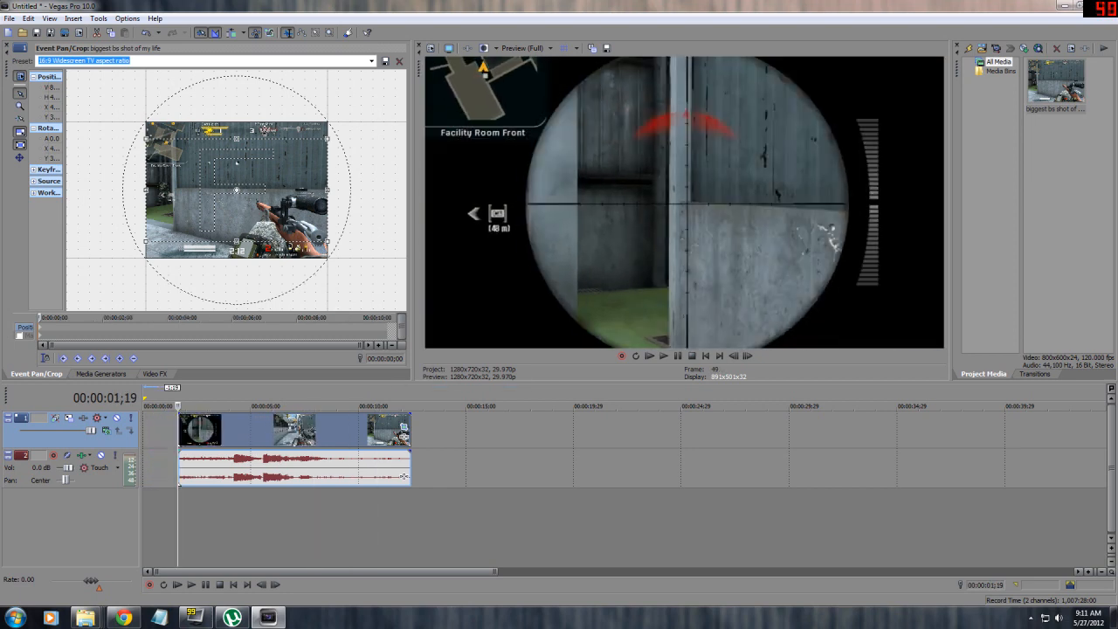
left_click_drag(404, 476, 375, 476)
left_click(358, 477)
left_click(339, 476)
left_click_drag(339, 406, 256, 406)
left_click_drag(368, 476, 308, 476)
left_click_drag(277, 406, 4, 406)
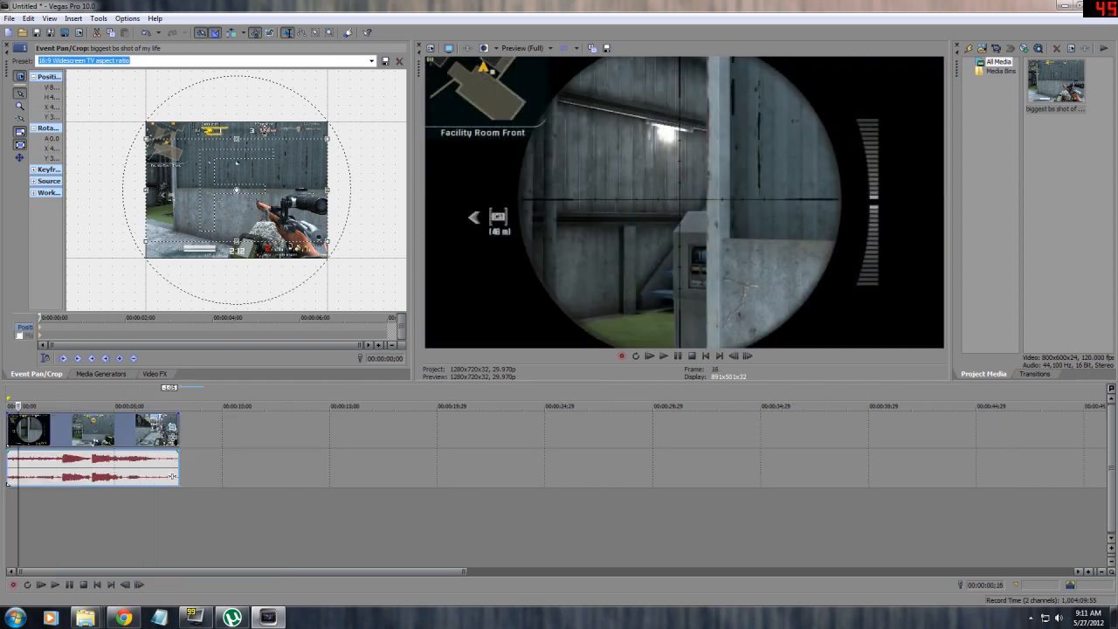
Step: Dismiss the video event's plug-in chooser and restore the hidden track header area
left_click(172, 437)
left_click(907, 129)
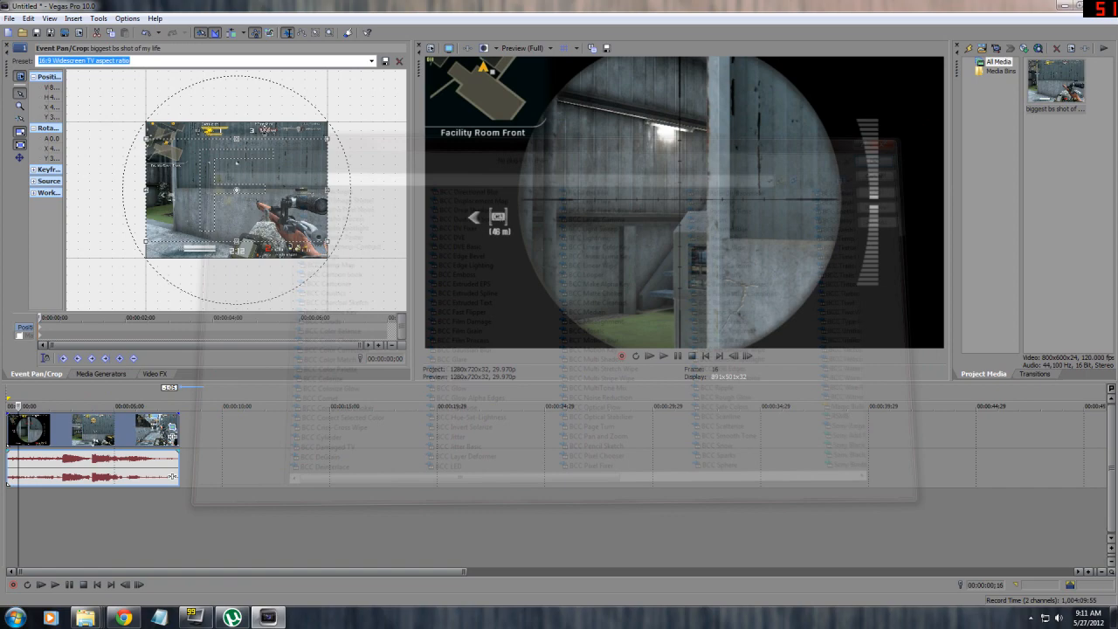
left_click_drag(4, 515, 181, 516)
left_click(204, 515)
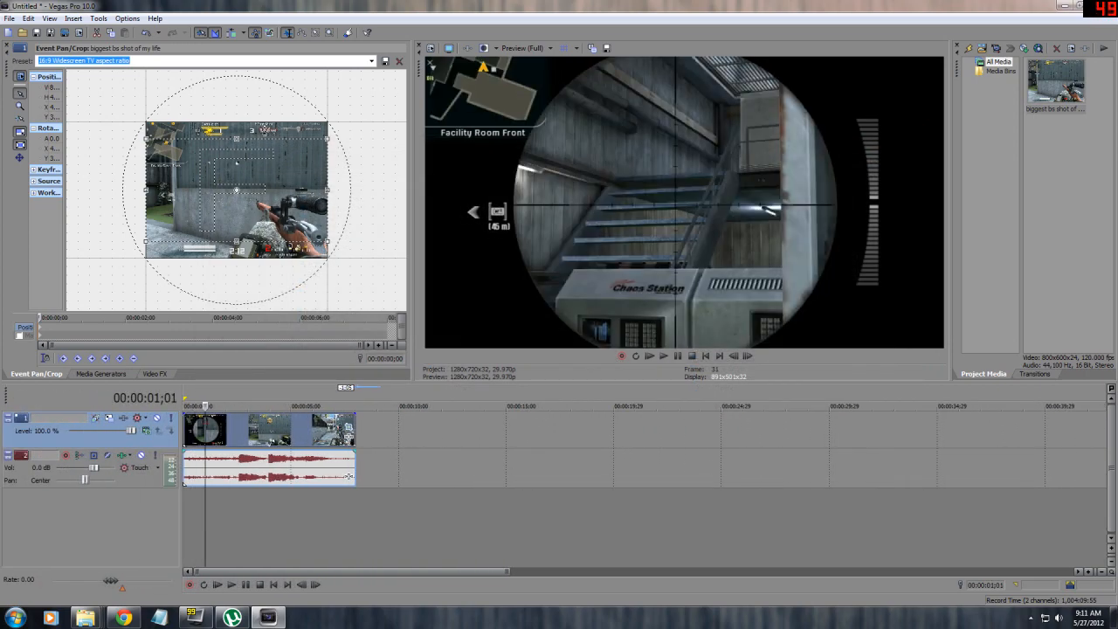
Step: Trim the gameplay clip slightly at its end and by 26 frames at its start, leaving about 7 seconds from the timeline start
scroll(204, 516, "up", 3)
left_click_drag(194, 407, 568, 406)
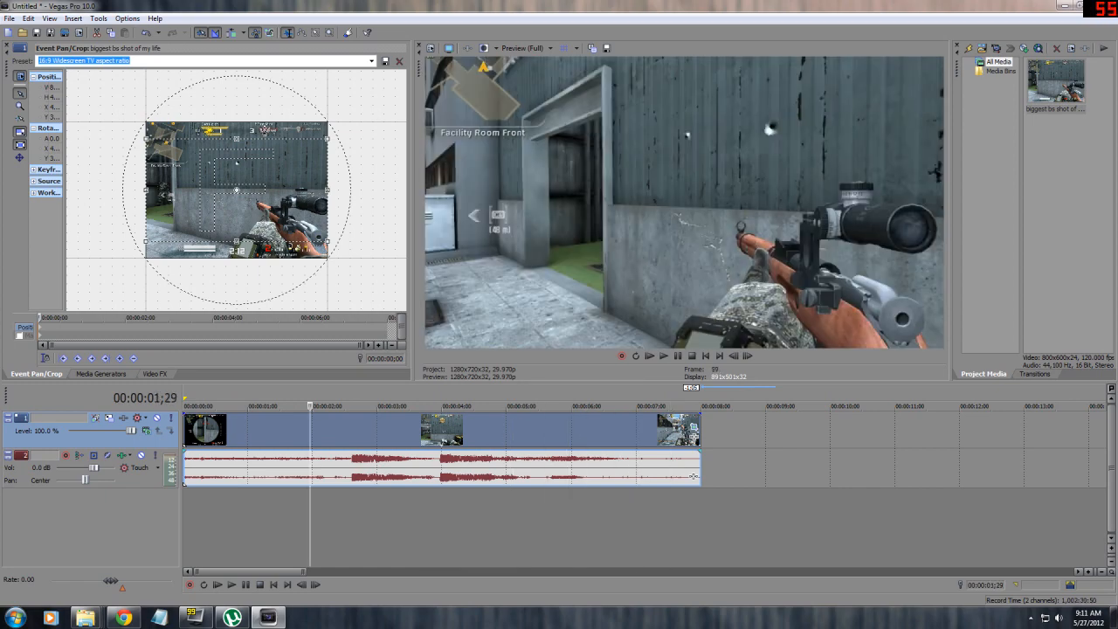
mouse_move(701, 431)
left_mouse_down()
mouse_move(866, 431)
mouse_move(696, 431)
left_mouse_up()
left_click(753, 431)
left_click_drag(753, 406, 666, 407)
left_click(238, 406)
left_click_drag(185, 431, 239, 431)
left_click_drag(239, 406, 607, 406)
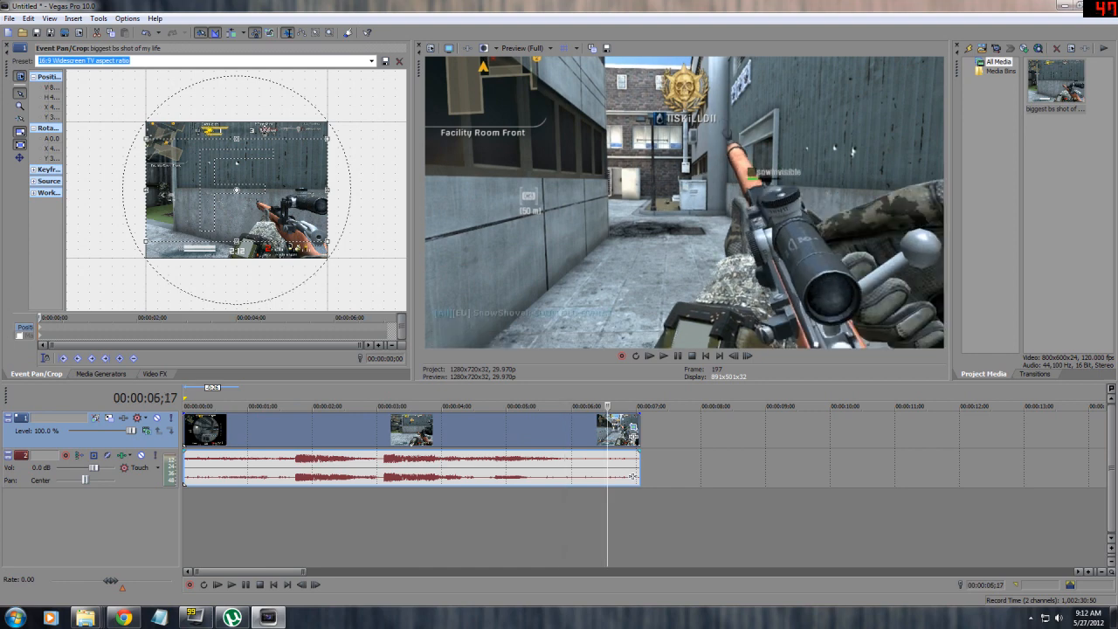
Step: Trim both ends of the gameplay clip to about 5.5 seconds, keep it at the timeline start, and play it
scroll(607, 437, "down", 1)
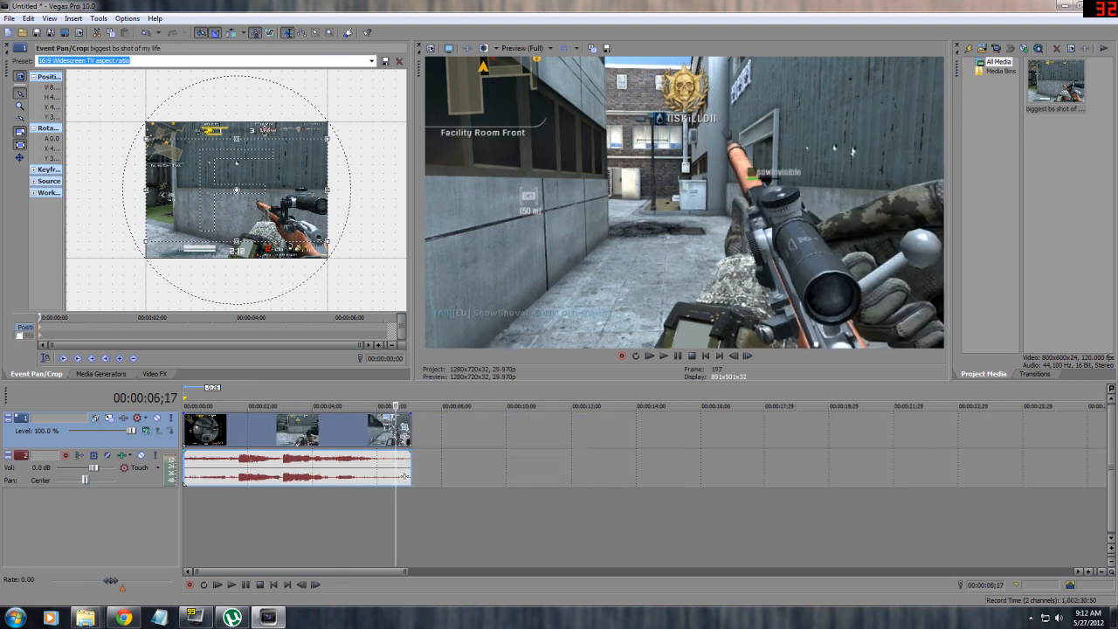
left_click_drag(396, 406, 256, 406)
mouse_move(184, 430)
left_mouse_down()
mouse_move(214, 430)
mouse_move(200, 430)
left_mouse_up()
left_click(332, 430)
left_click_drag(374, 476, 355, 476)
key("space")
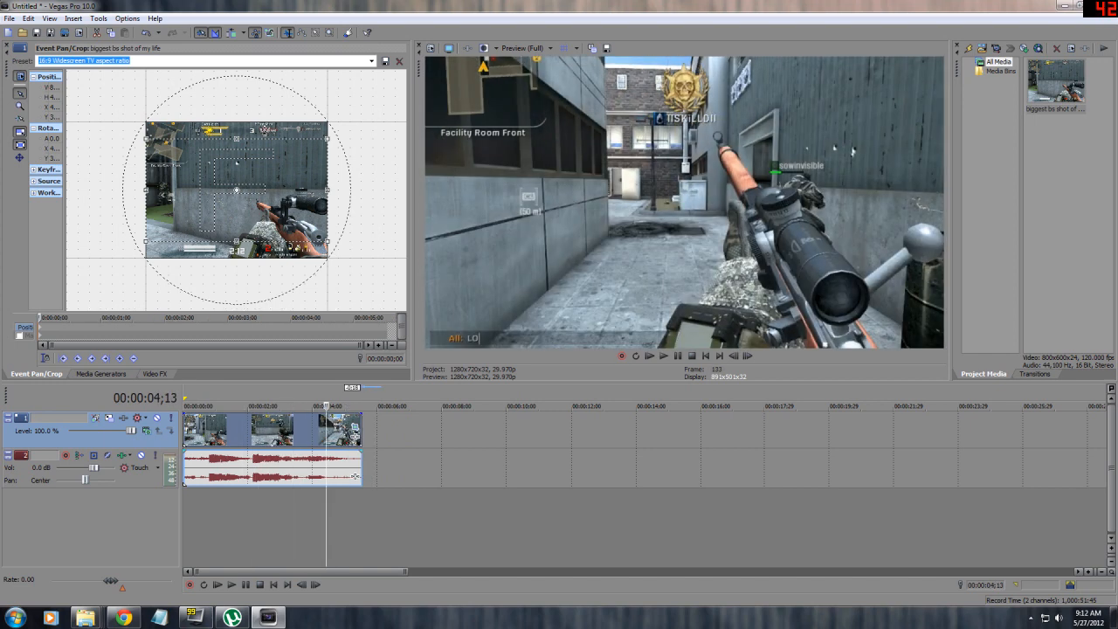
Step: Review the clip around 00:00:02;04 and 00:00:03;29, and nudge it slightly away from the timeline start
left_click(252, 430)
scroll(253, 430, "up", 3)
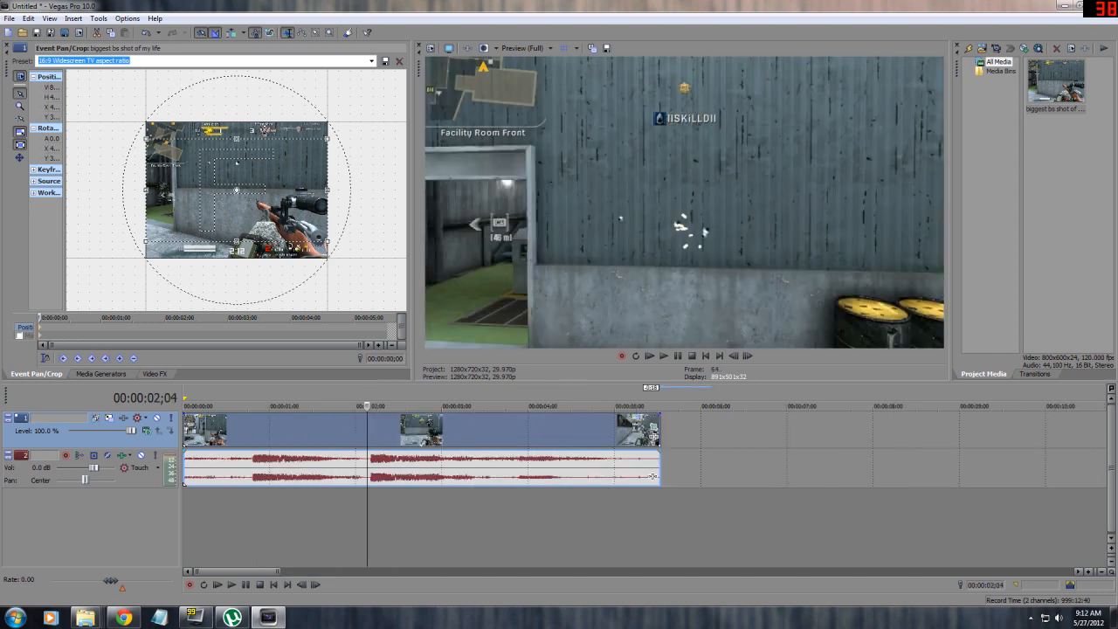
left_click(441, 429)
left_click(525, 430)
scroll(524, 430, "down", 2)
scroll(525, 430, "up", 3)
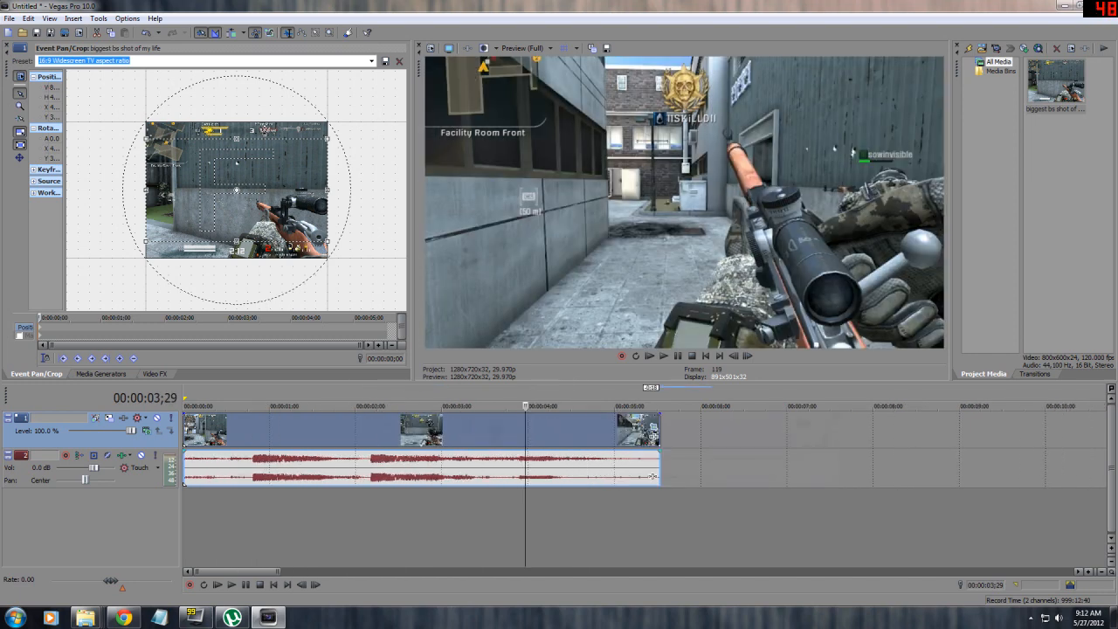
left_click(404, 430)
scroll(404, 430, "down", 2)
left_click_drag(186, 430, 189, 429)
left_click(206, 430)
key("space")
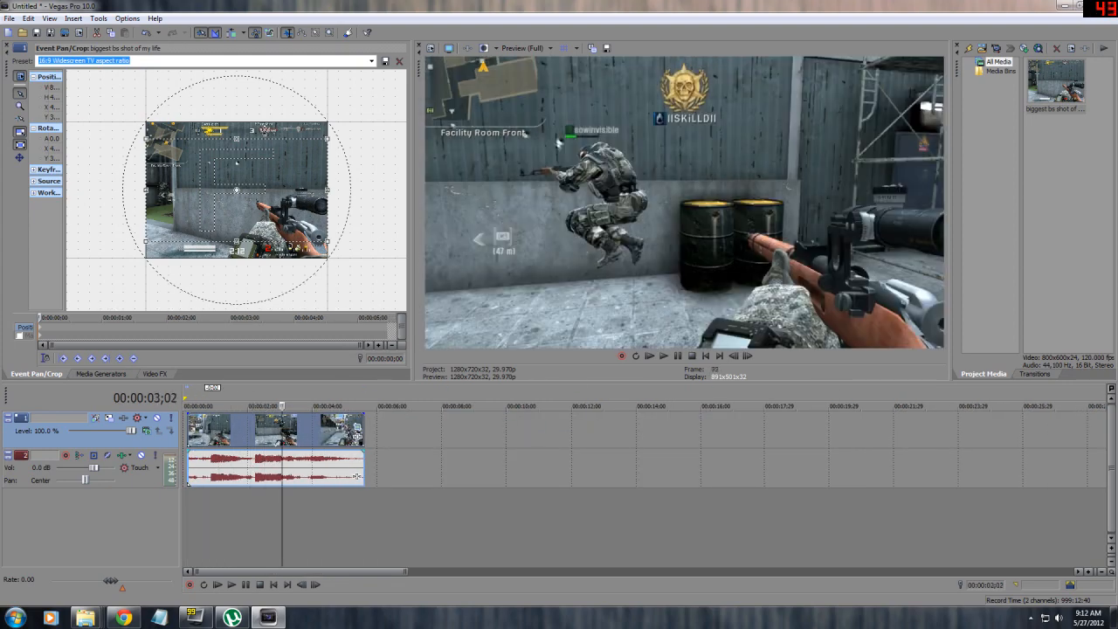
Step: Trim the clip's end to about 00:00:04;04 and scrub back to the second shot at 00:00:02;07
left_click_drag(356, 476, 311, 476)
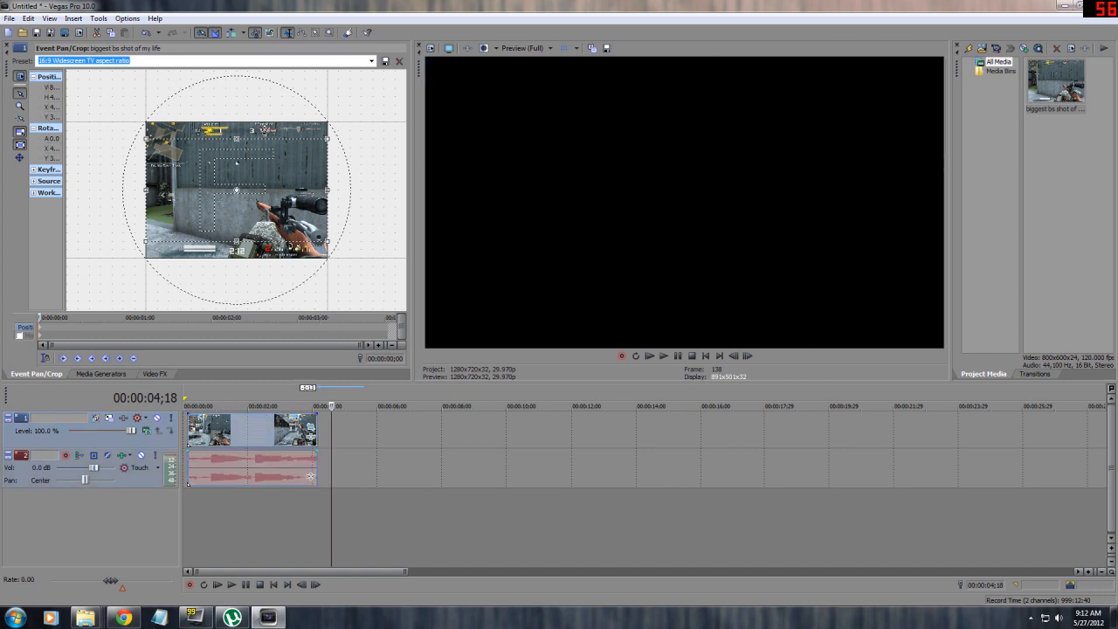
left_click(296, 476)
scroll(296, 476, "up", 5)
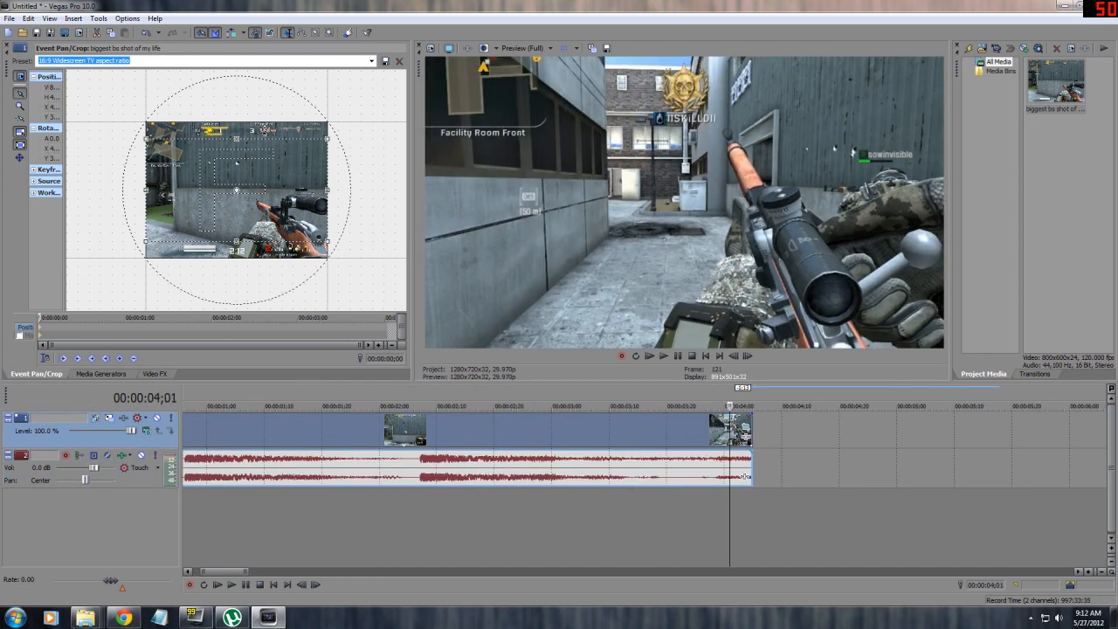
left_click_drag(729, 405, 420, 405)
scroll(420, 405, "down", 3)
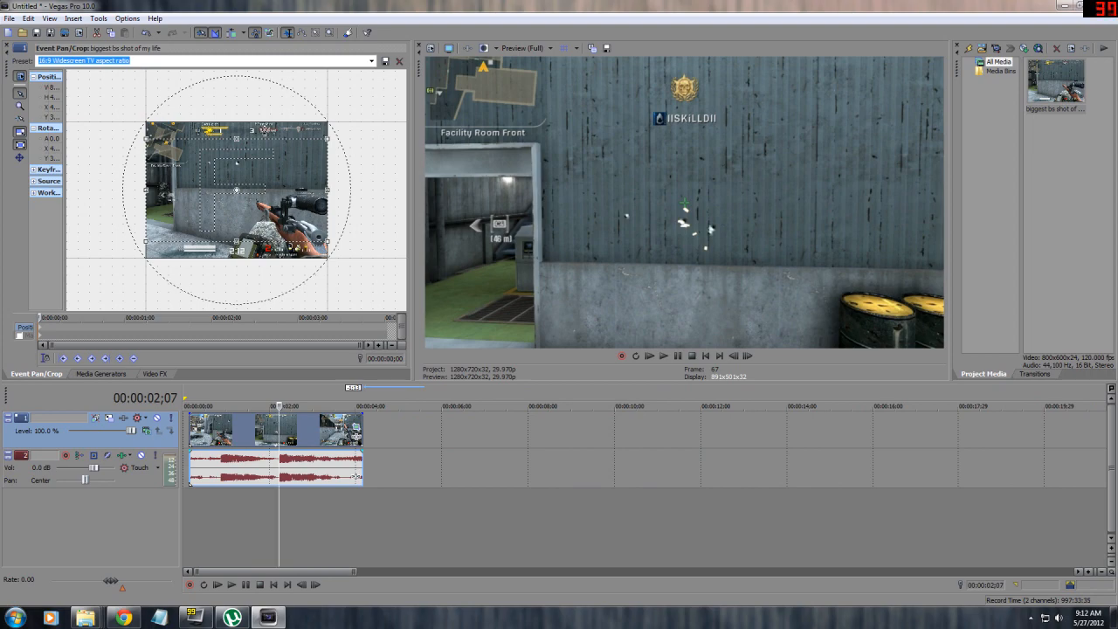
Step: Shift the clip about 14 frames later and extend its start back to the timeline start
left_click_drag(260, 436, 281, 437)
left_click_drag(210, 437, 184, 436)
mouse_move(279, 406)
left_mouse_down()
mouse_move(188, 407)
mouse_move(300, 406)
left_mouse_up()
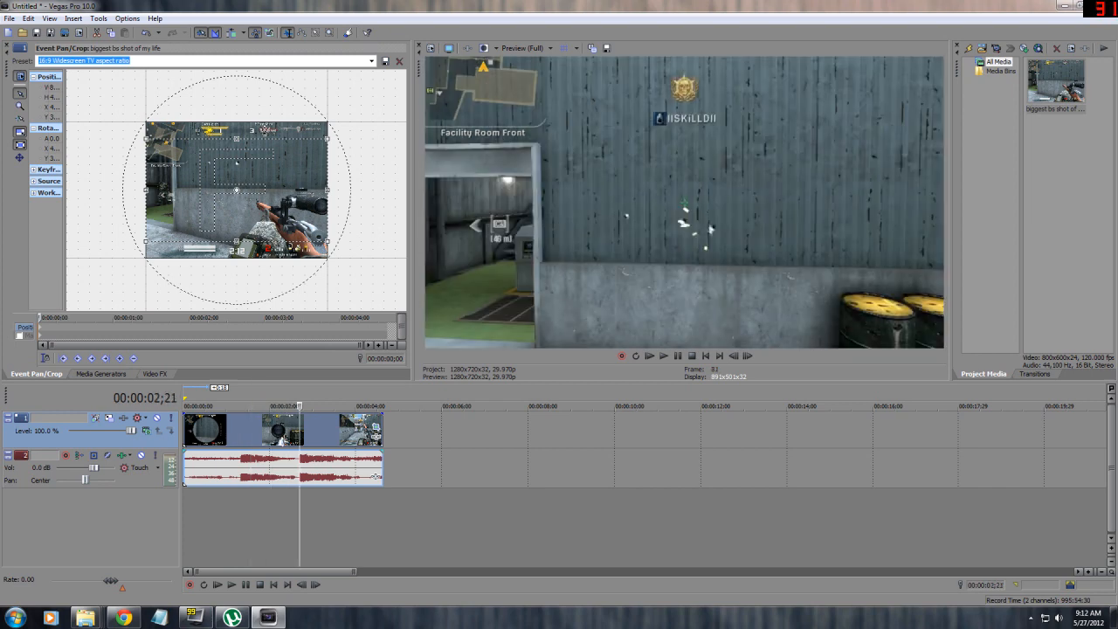
Step: Set the time selection to span the whole gameplay clip and play it back
left_click_drag(299, 406, 312, 406)
double_click(332, 406)
key("space")
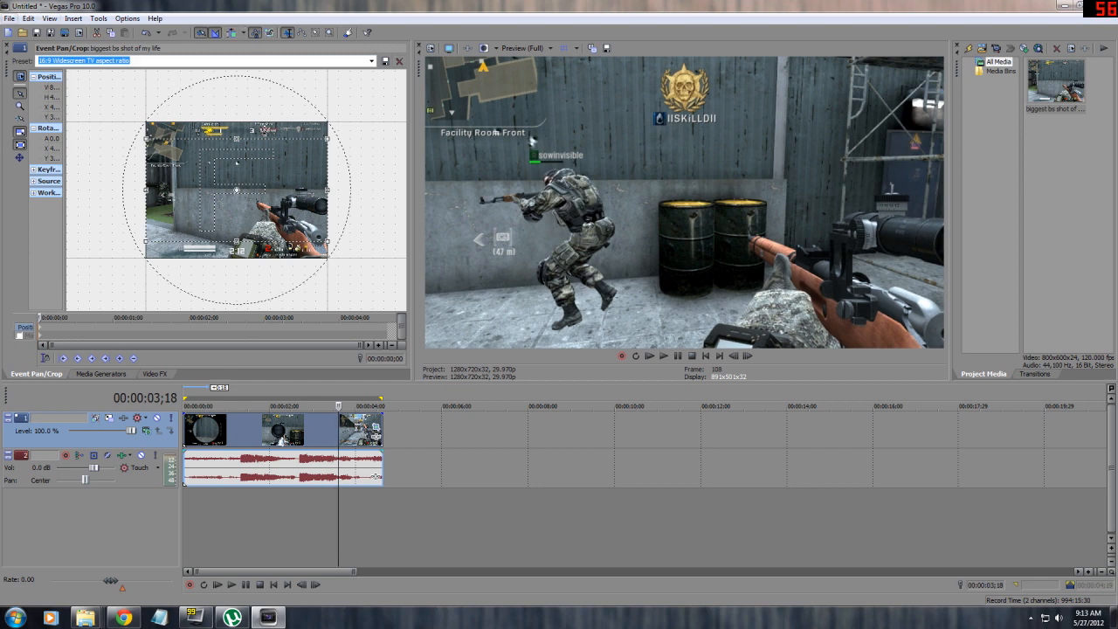
Step: Start a media import and browse to the Music library
left_click(8, 18)
mouse_move(35, 130)
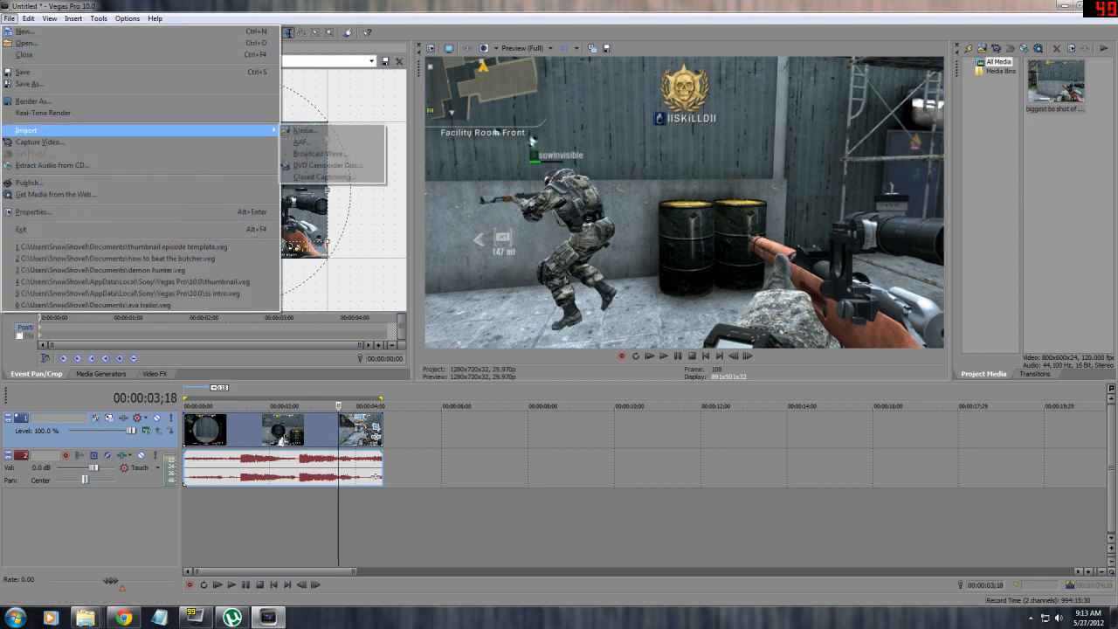
left_click(301, 131)
left_click(276, 192)
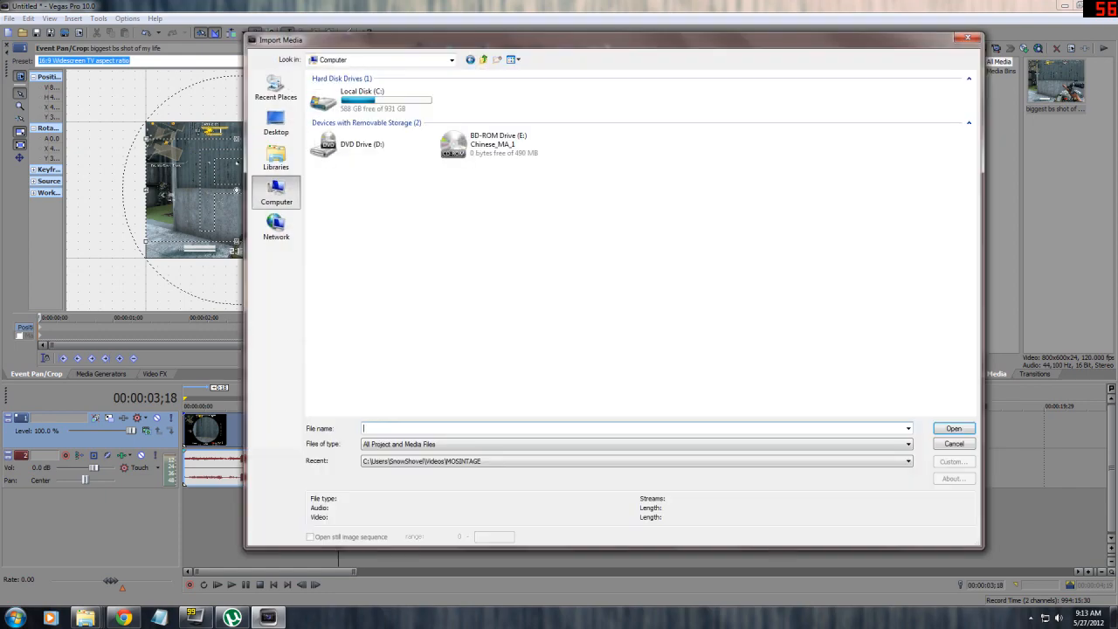
double_click(350, 96)
left_click(276, 158)
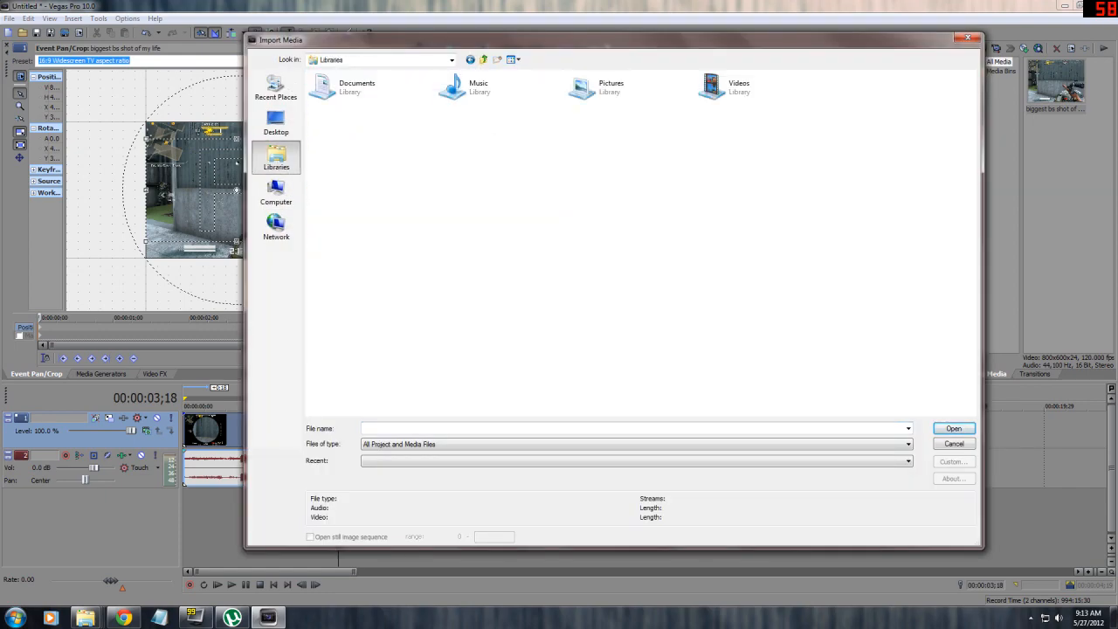
double_click(467, 86)
left_click_drag(530, 41, 430, 60)
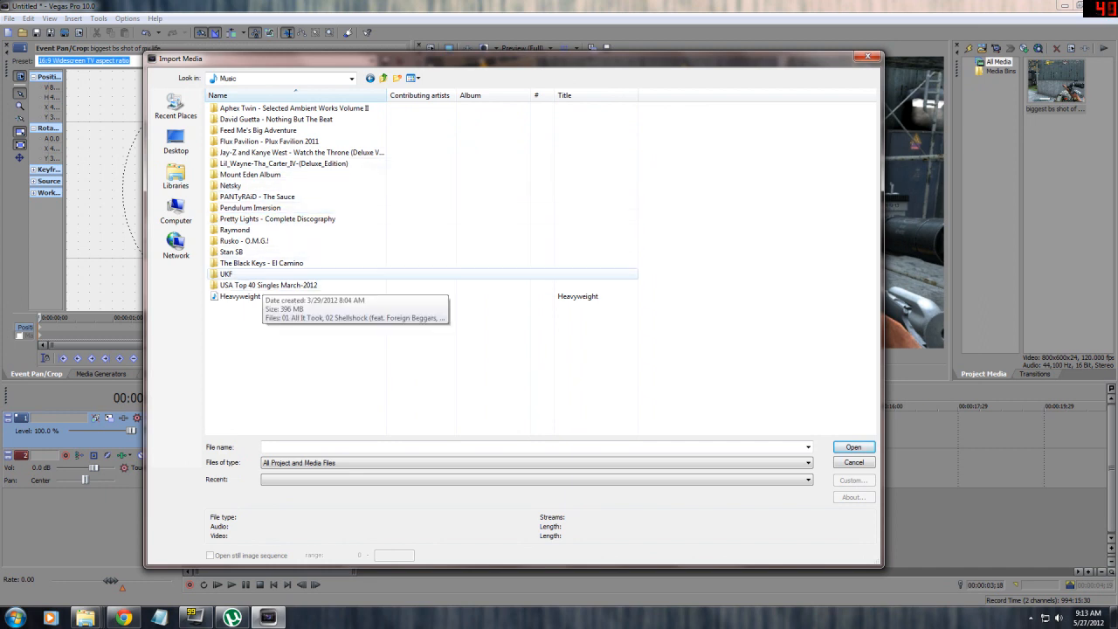
Step: Import the song "12 Strobot (Netsky Remix)" from the UKF folder
left_click(253, 274)
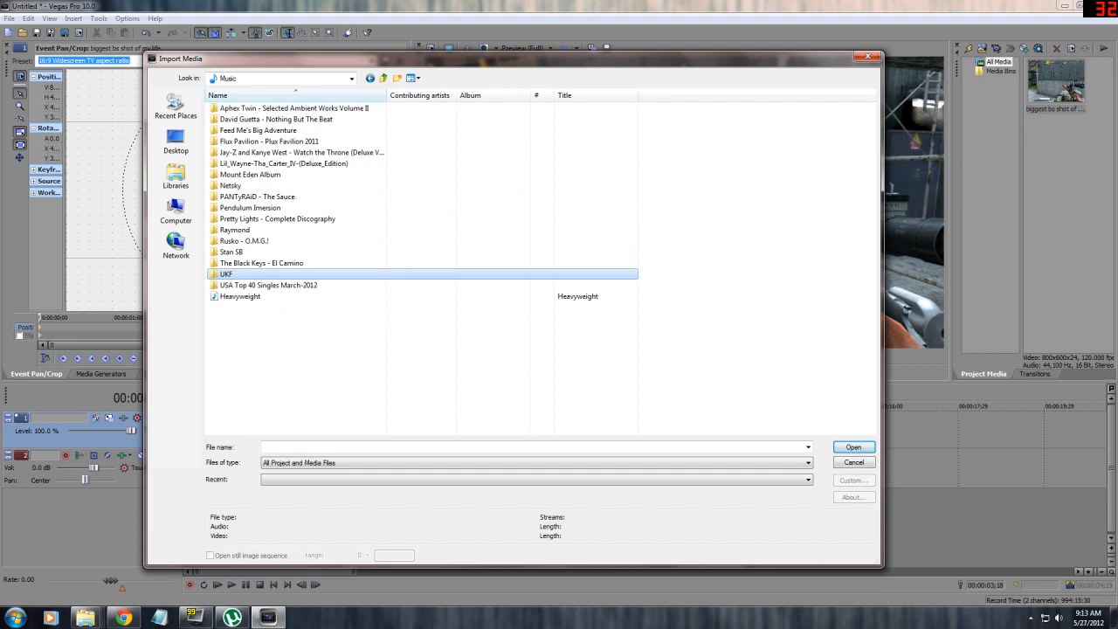
double_click(253, 274)
left_click(245, 241)
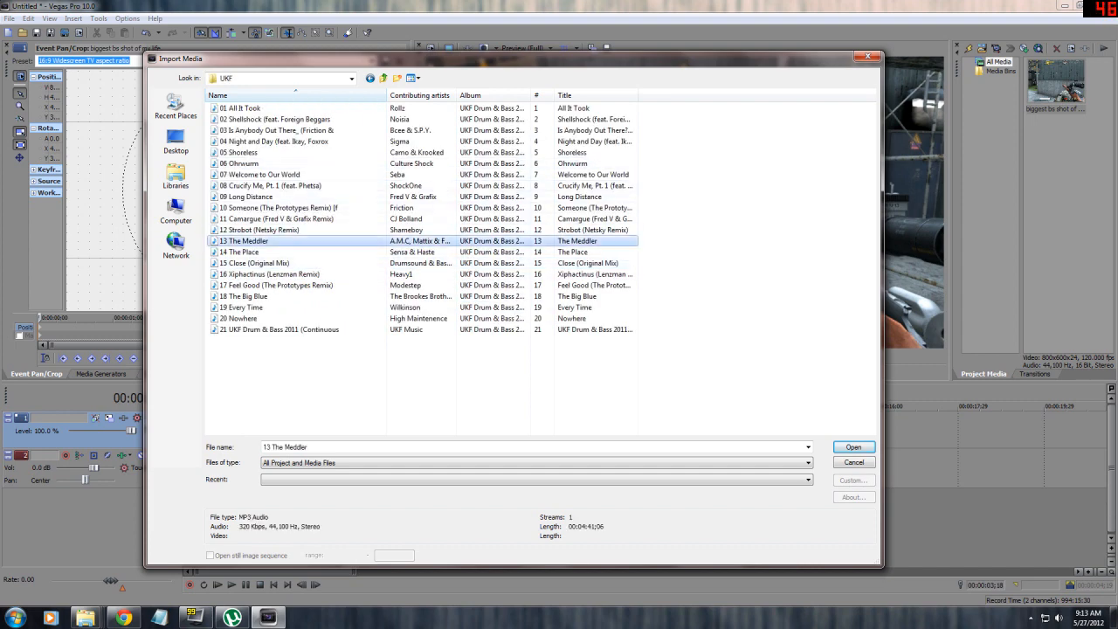
left_click(259, 230)
double_click(259, 229)
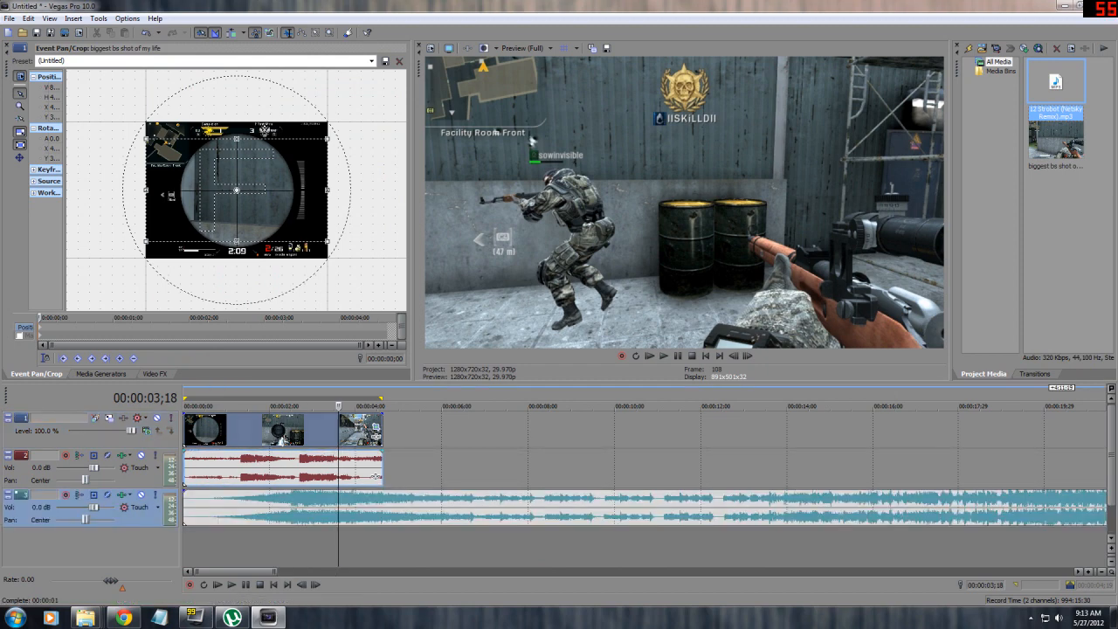
Step: Examine the full song's waveform and play a short part from 00:00:12;07
left_click(298, 508)
scroll(298, 509, "down", 4)
left_click(282, 508)
scroll(281, 508, "down", 2)
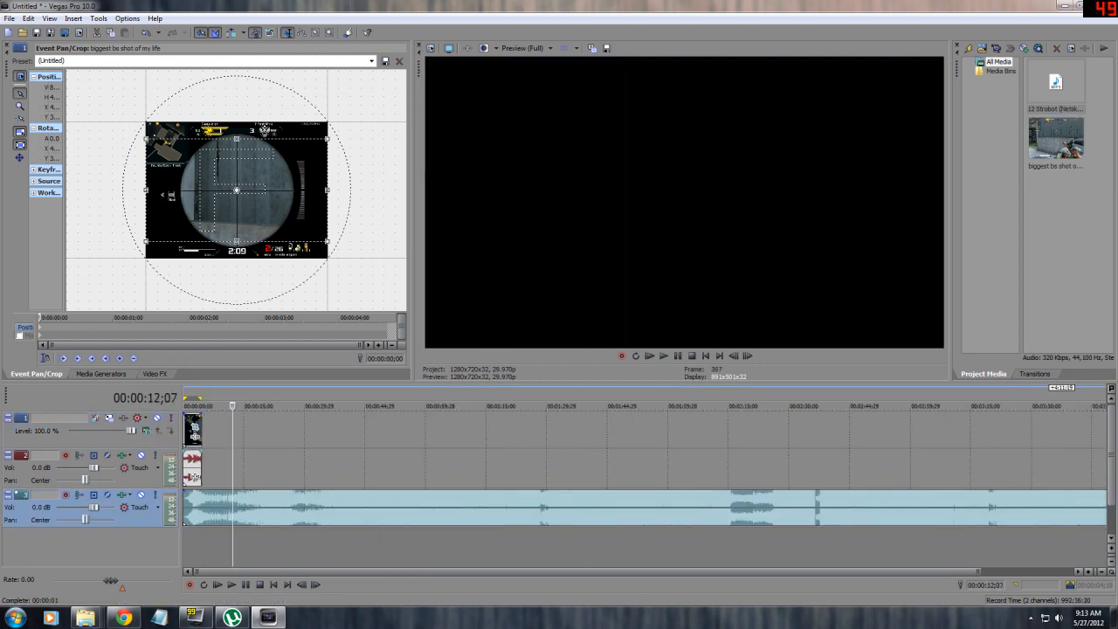
key("space")
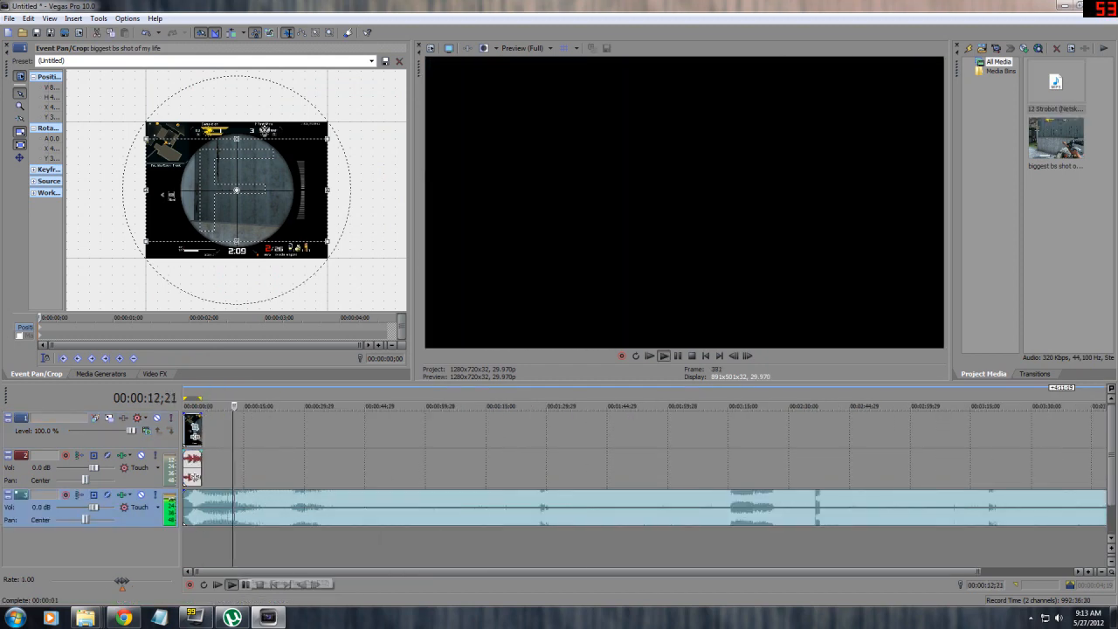
key("space")
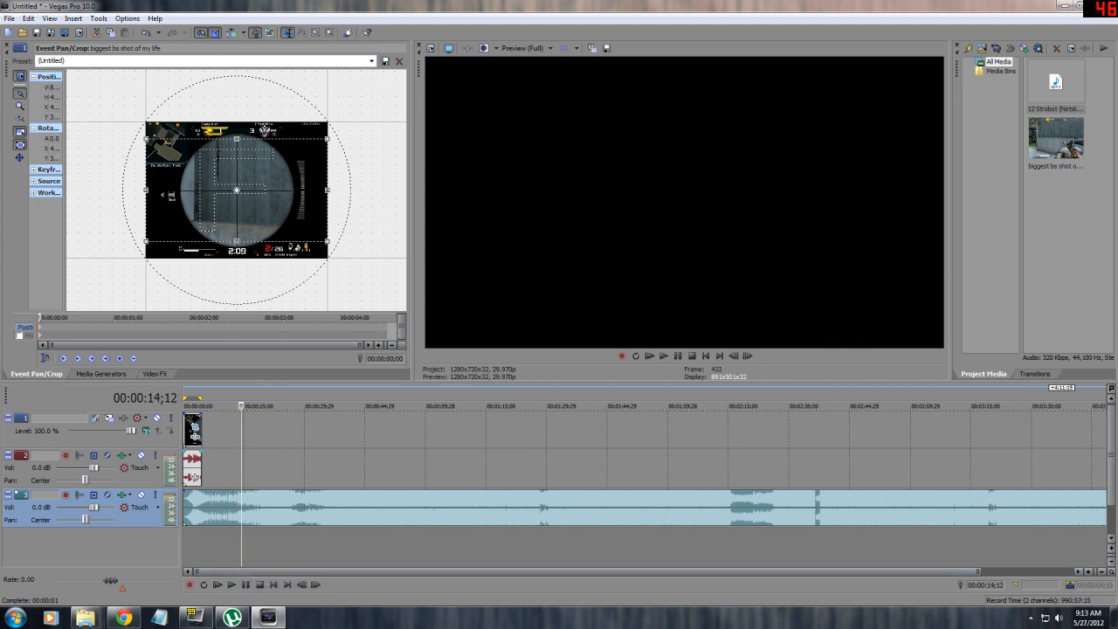
Step: Locate the song's drop in the waveform and trim away the intro before it
left_click(814, 509)
scroll(814, 508, "up", 4)
left_click(694, 508)
left_click(689, 509)
scroll(689, 508, "down", 1)
scroll(688, 509, "down", 6)
left_click_drag(184, 508, 321, 508)
Step: Align the song's drop with the second shot at 00:00:02;21 and give the song a fade-in of about 1.5 seconds
scroll(230, 509, "up", 3)
left_click_drag(346, 508, 279, 492)
left_click(208, 508)
scroll(209, 508, "up", 5)
left_click(351, 508)
left_click(227, 511)
Step: Play the clip with the music from the project start and pause at 00:00:03;07
left_click(274, 585)
left_click(233, 584)
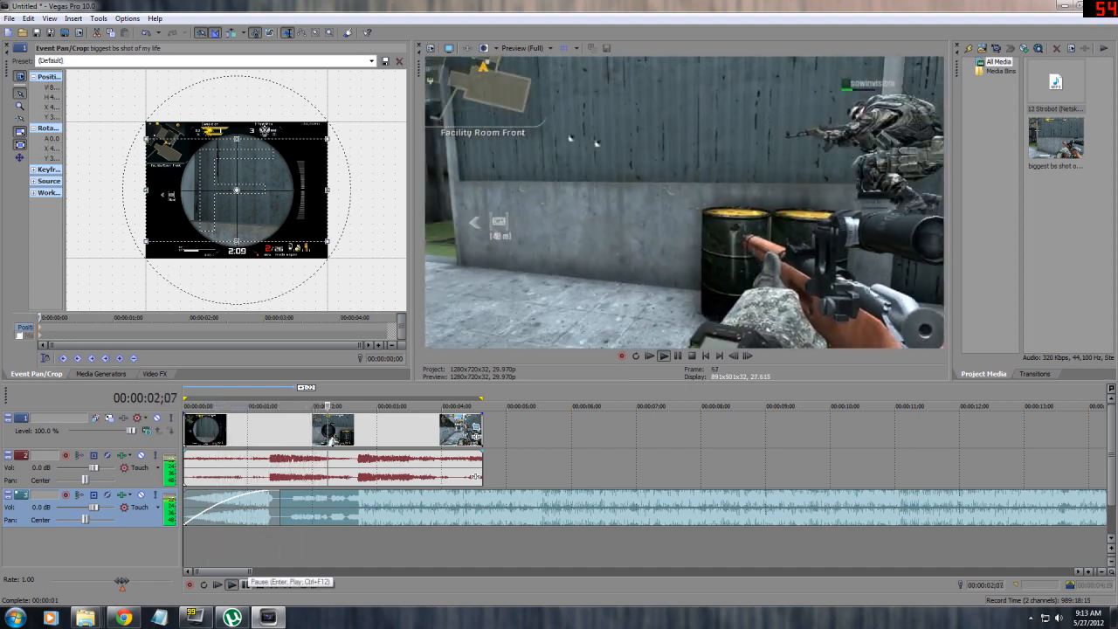
left_click(244, 584)
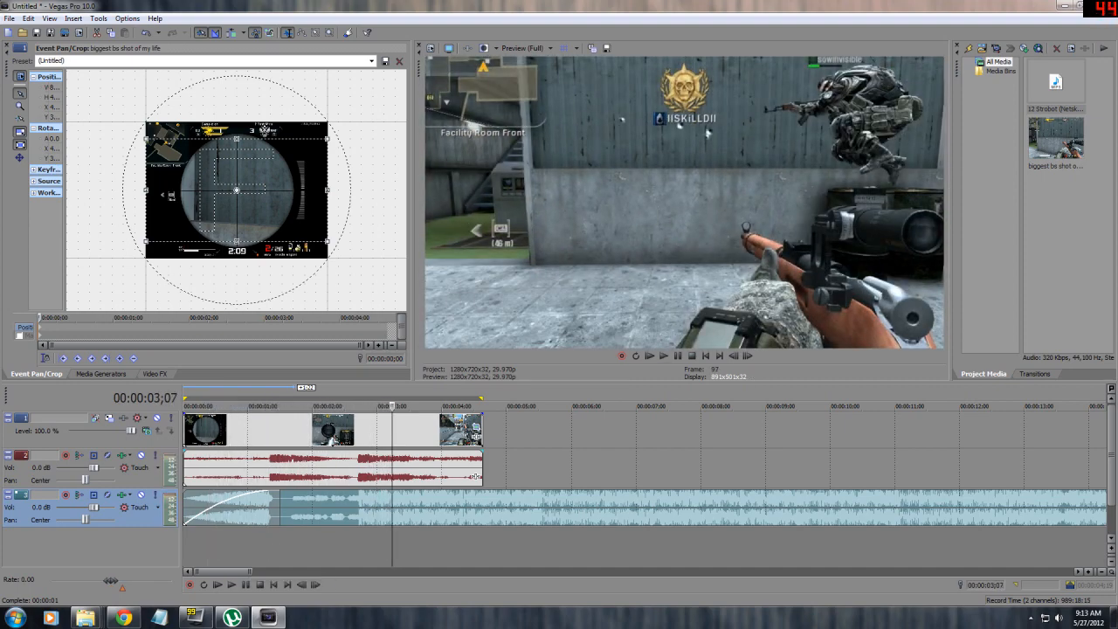
Step: Replay the section from about 00:00:02;21 to check the song's drop against the second shot
left_click(357, 508)
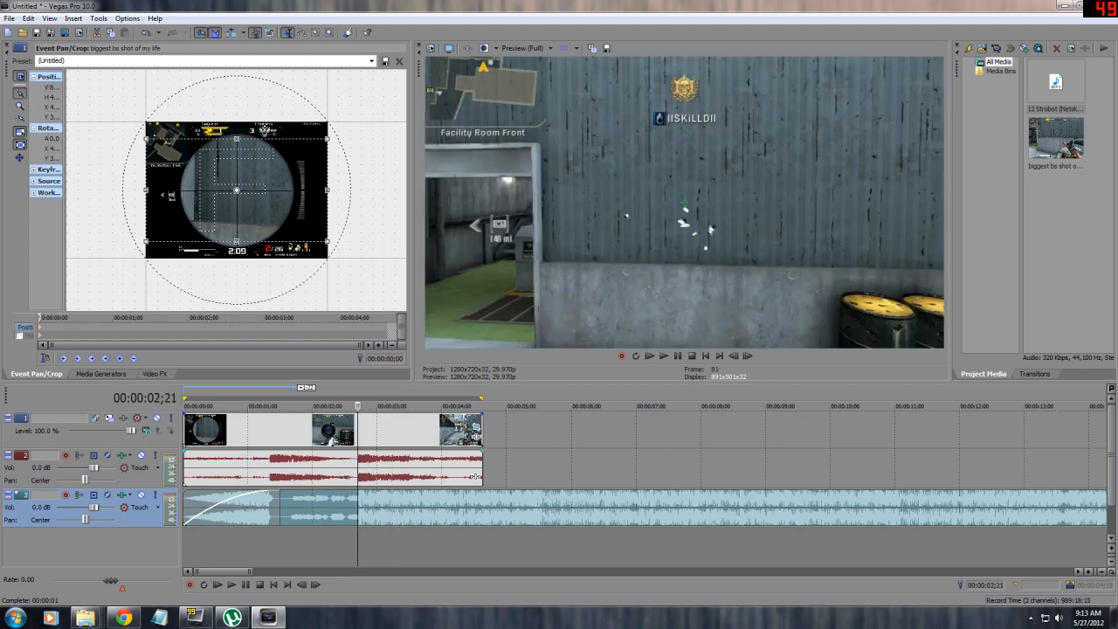
left_click(359, 429)
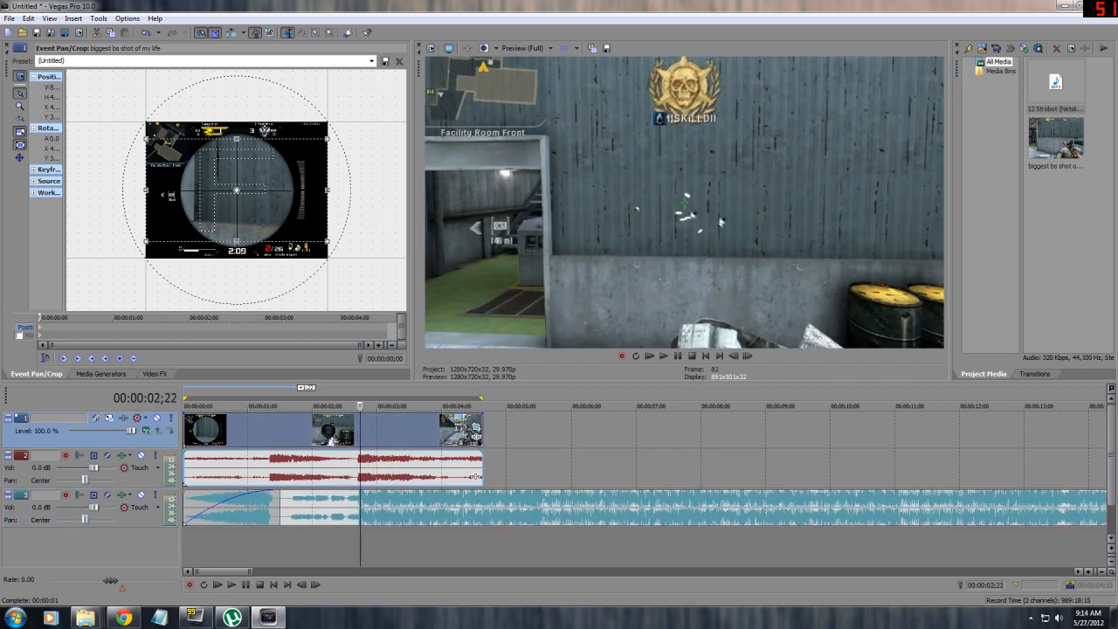
key("space")
key("Return")
left_click(362, 430)
key("Left")
key("space")
key("Return")
left_click(368, 430)
Step: Step frame by frame around the second shot and stop at 00:00:02;21 to check its sync with the song's drop
key("Left")
key("Left")
key("Left")
key("Left")
key("Left")
key("Left")
key("Right")
key("Right")
scroll(367, 432, "up", 3)
scroll(368, 433, "down", 2)
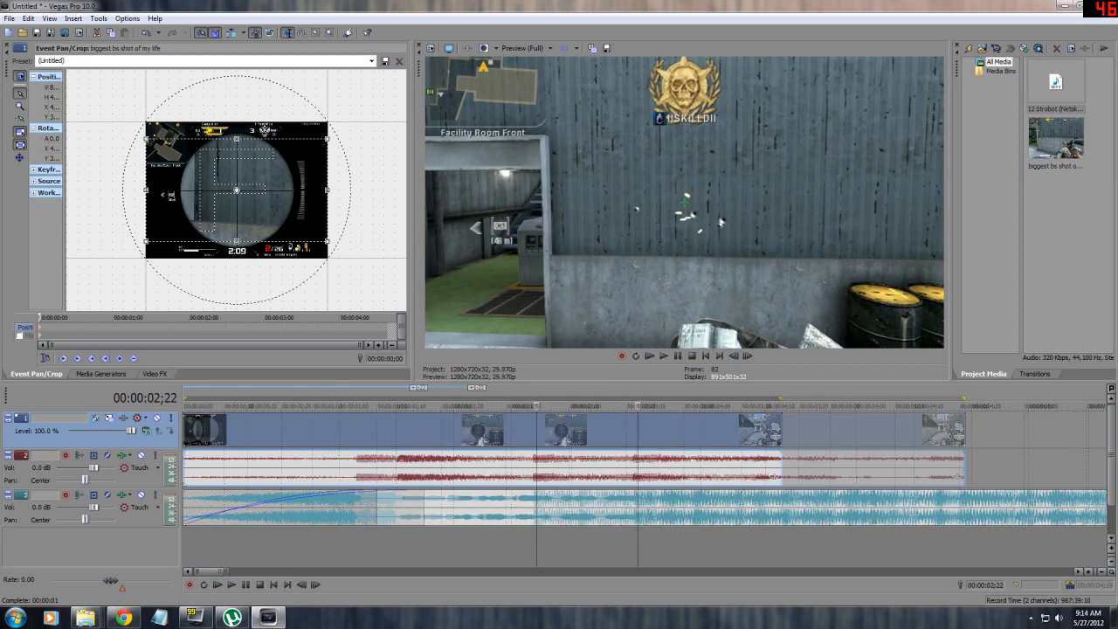
scroll(368, 432, "up", 2)
left_click(626, 507)
key("Right")
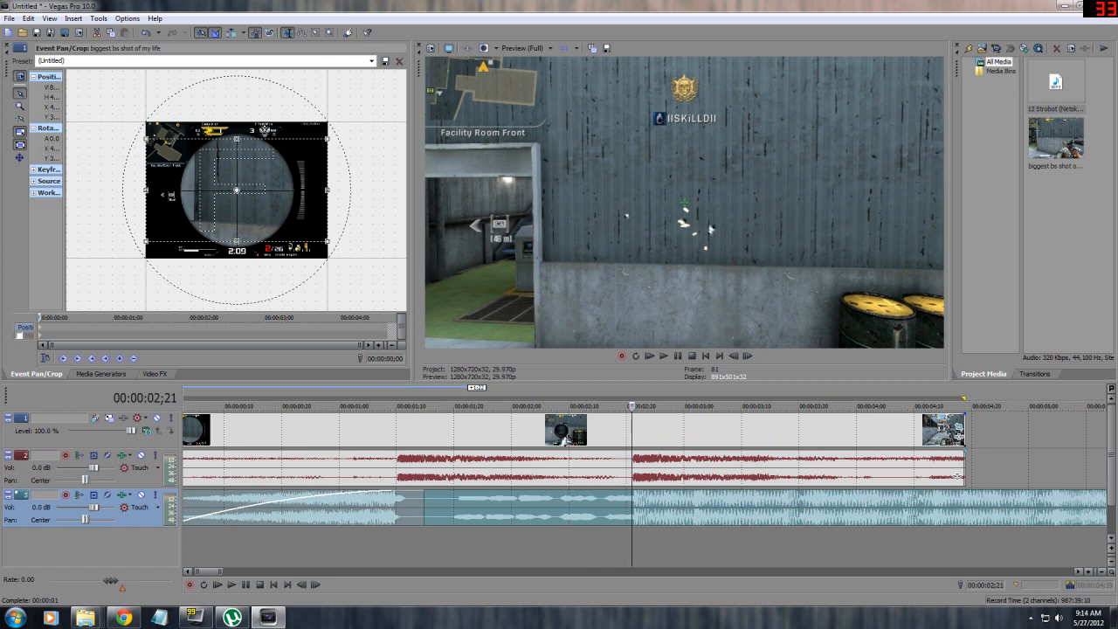
scroll(958, 477, "down", 3)
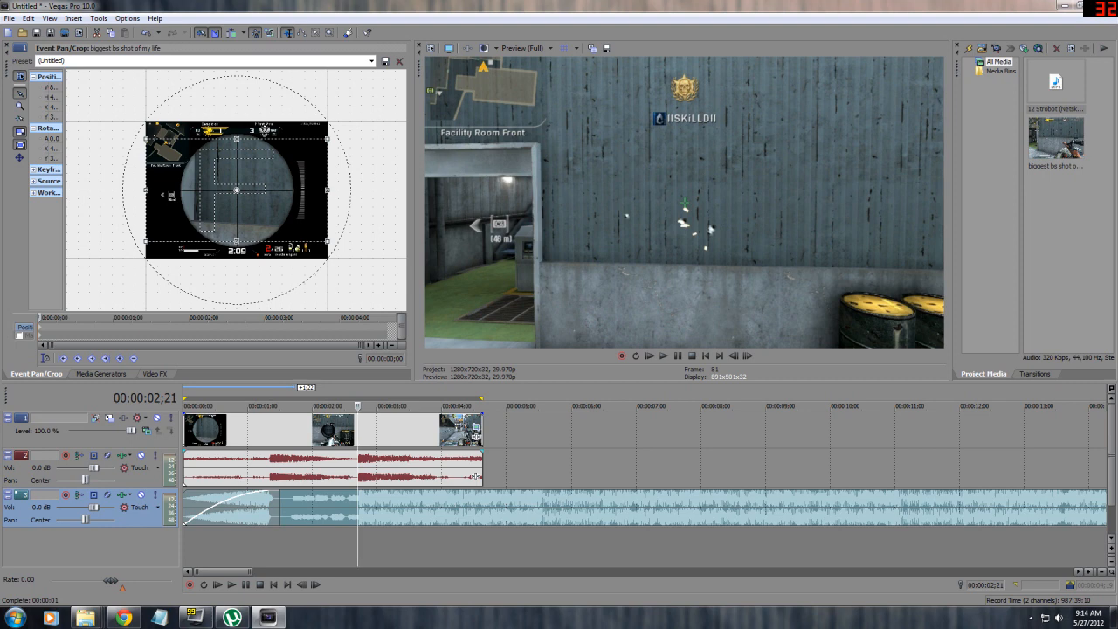
scroll(646, 471, "down", 3)
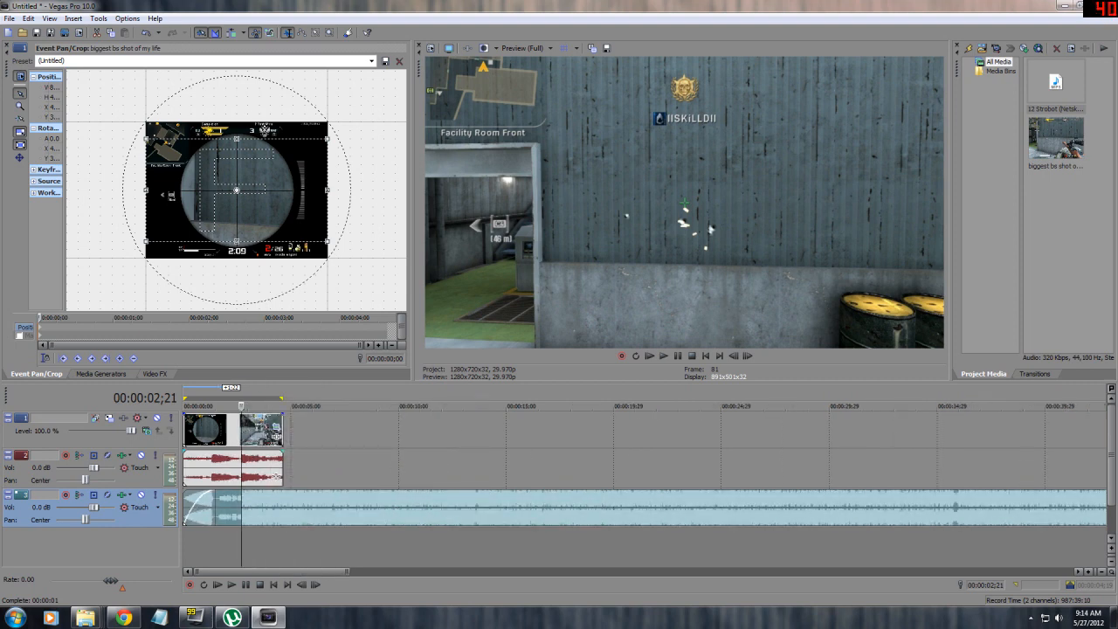
Step: Replay the clip with the music from about 00:00:01;27 up to the second shot
left_click(257, 430)
left_click(223, 430)
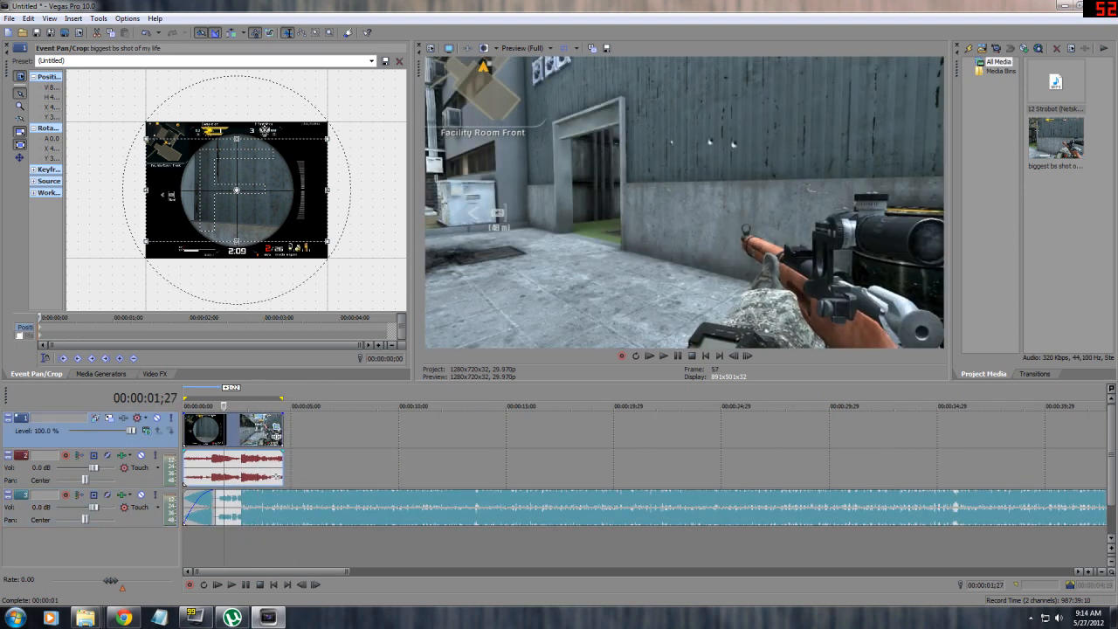
key("space")
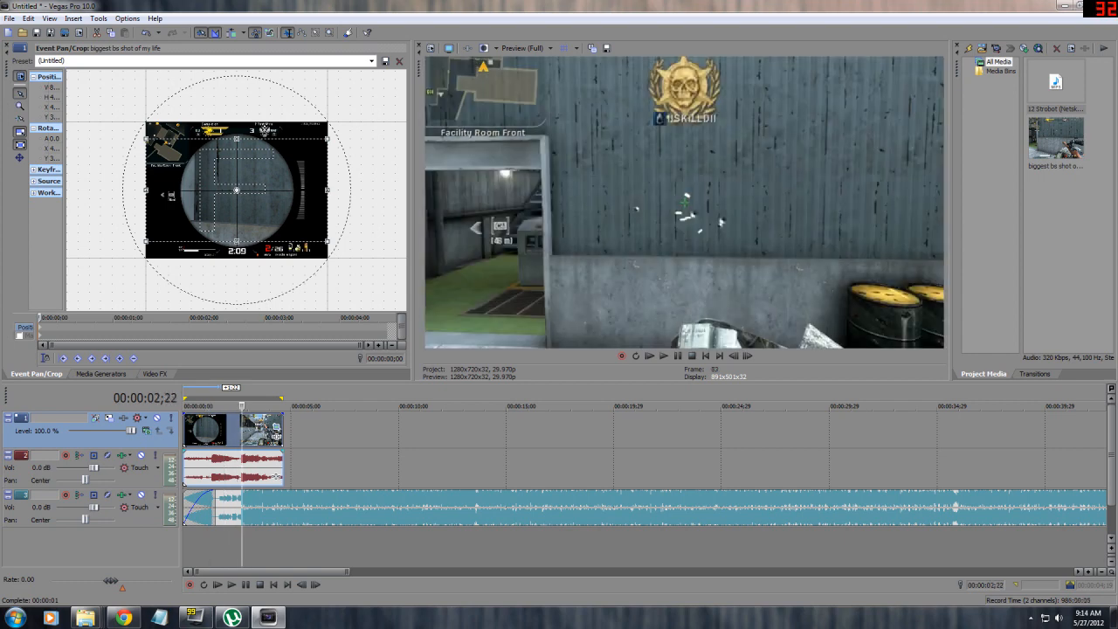
Step: Step back frame by frame around the second shot and replay the section to check its timing against the drop
left_click(256, 430)
key("Left")
key("Left")
key("Left")
key("Left")
key("Left")
key("Left")
key("Left")
key("Left")
key("Left")
key("Left")
key("Left")
key("Left")
key("Left")
key("Left")
key("Left")
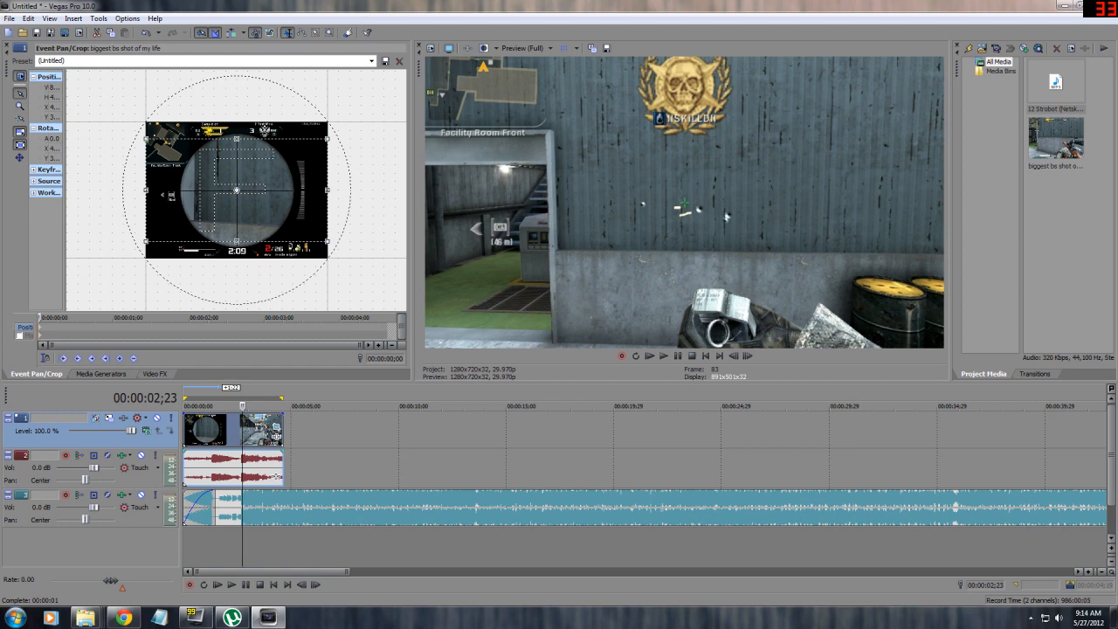
key("space")
key("space")
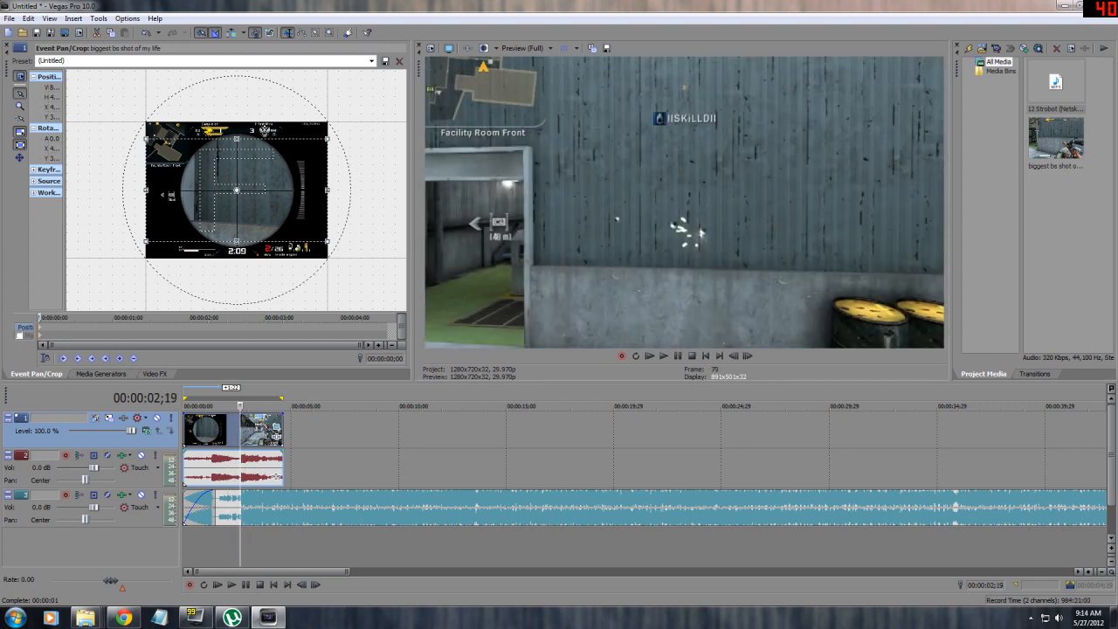
Step: Split the gameplay clip at the second shot at 00:00:02;21 and again at about 00:00:03;02
scroll(775, 476, "up", 5)
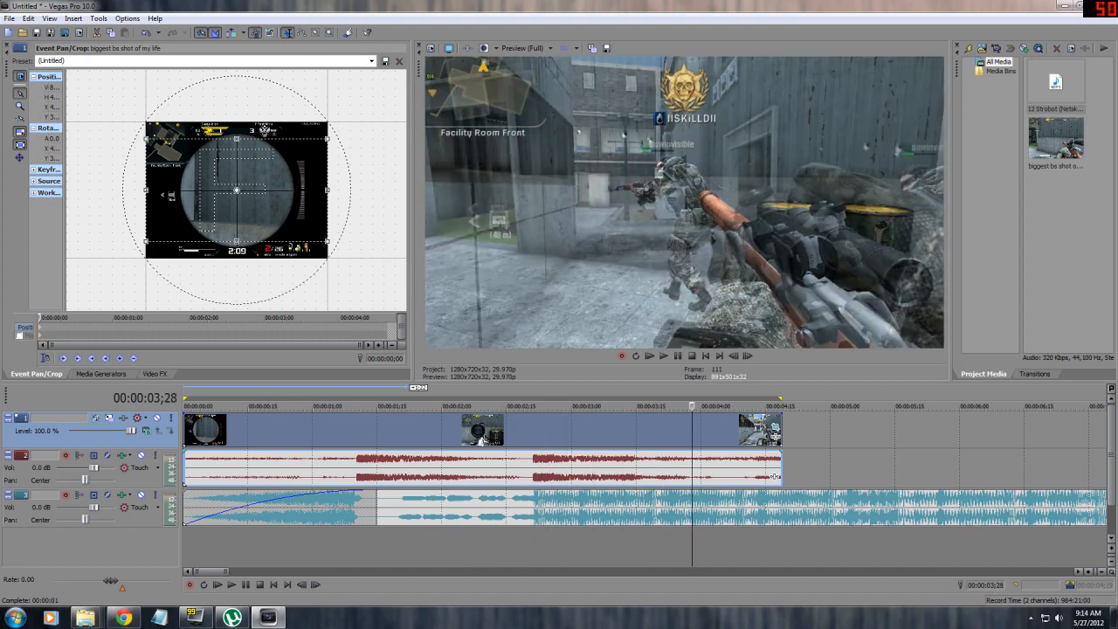
left_click(546, 429)
left_click(528, 430)
left_click(533, 430)
key("s")
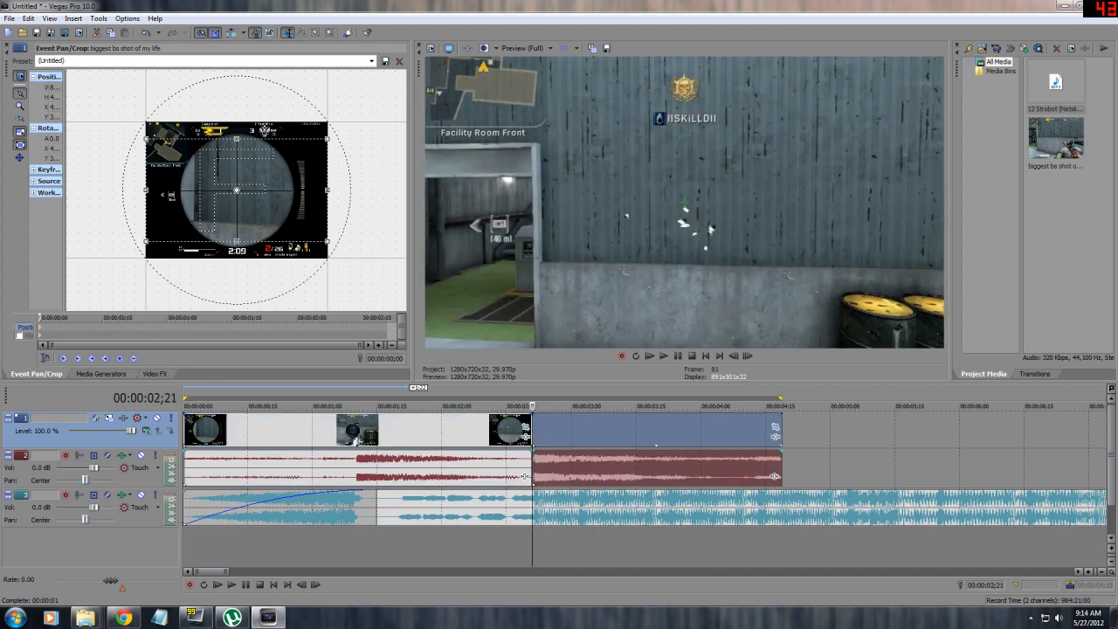
key("s")
left_click(606, 430)
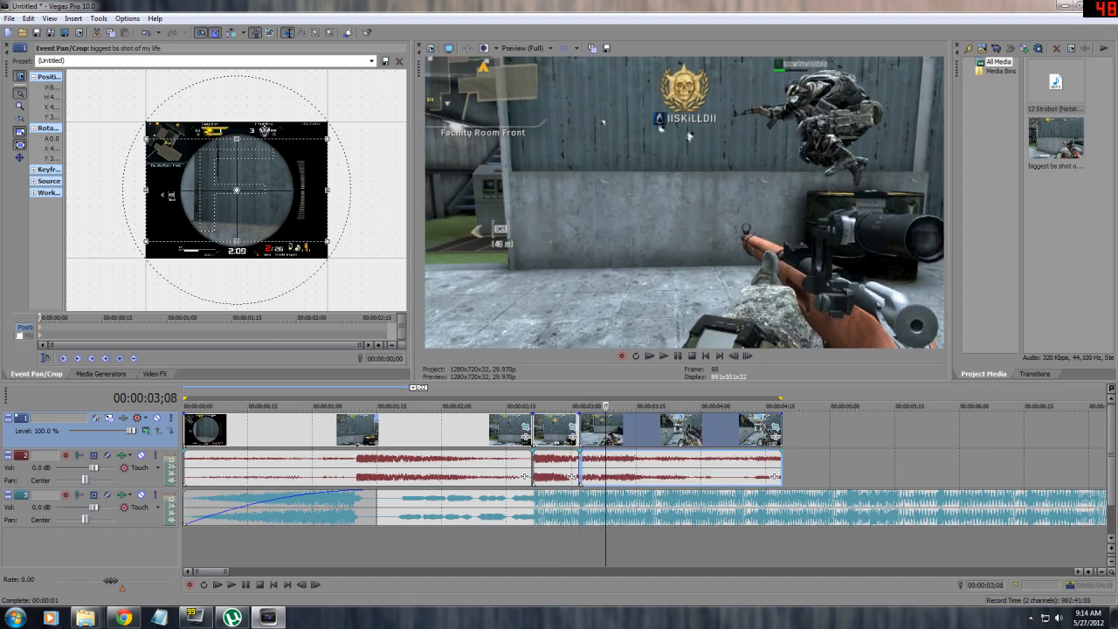
Step: Move the last segment further along the timeline and stretch the middle segment into slow motion, ending at about 00:00:04;04
scroll(606, 429, "down", 3)
left_click_drag(350, 430, 458, 430)
left_click_drag(315, 430, 362, 430)
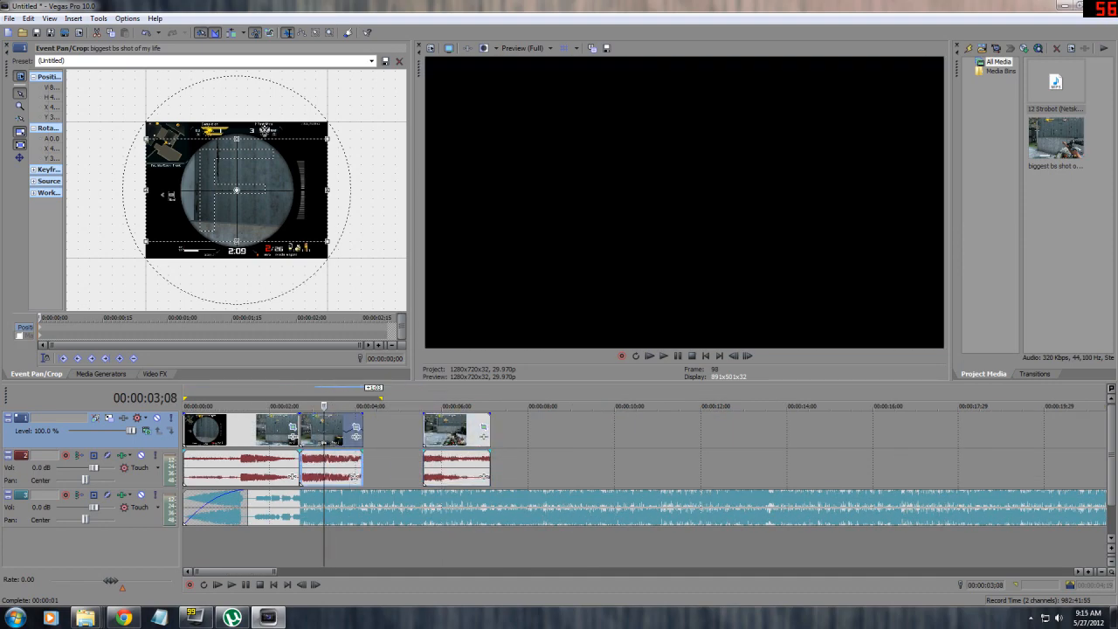
Step: Check the time stretch / pitch shift method in the properties of the gameplay clip's audio event
left_click(340, 468)
scroll(340, 469, "up", 3)
left_click(565, 468)
right_click(582, 472)
left_click(649, 464)
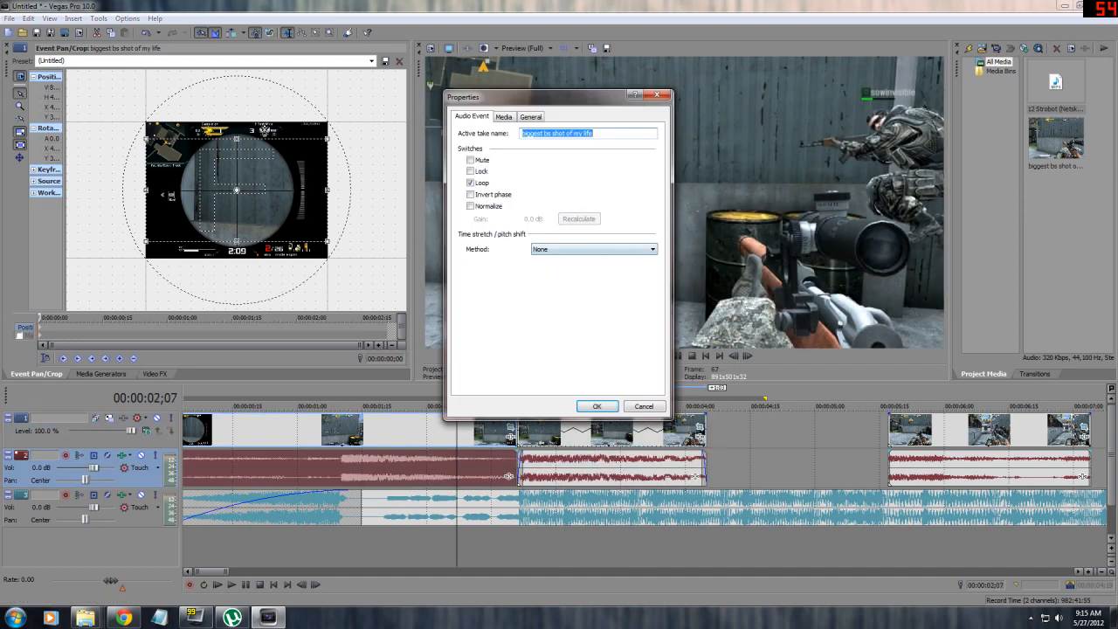
left_click(596, 406)
Step: Move the last segment back so that it starts directly at the end of the slowed middle segment
left_click(595, 430)
left_click_drag(966, 430, 786, 430)
left_click(729, 430)
scroll(729, 430, "down", 1)
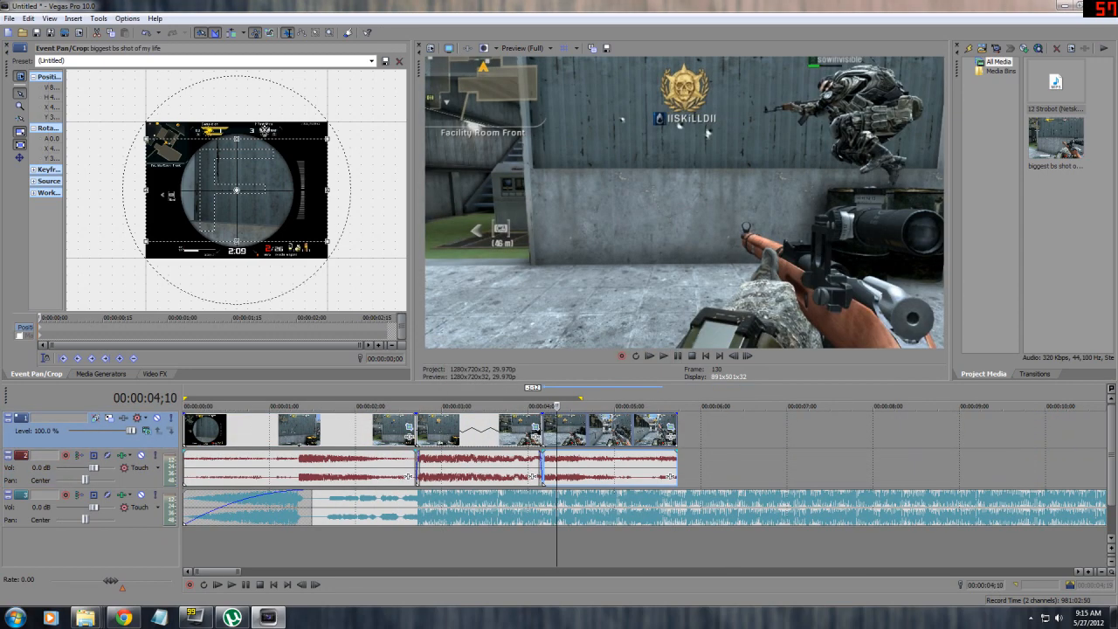
Step: Play the edited clip with the music from the project start and pause at about 00:00:05;19
left_click(396, 430)
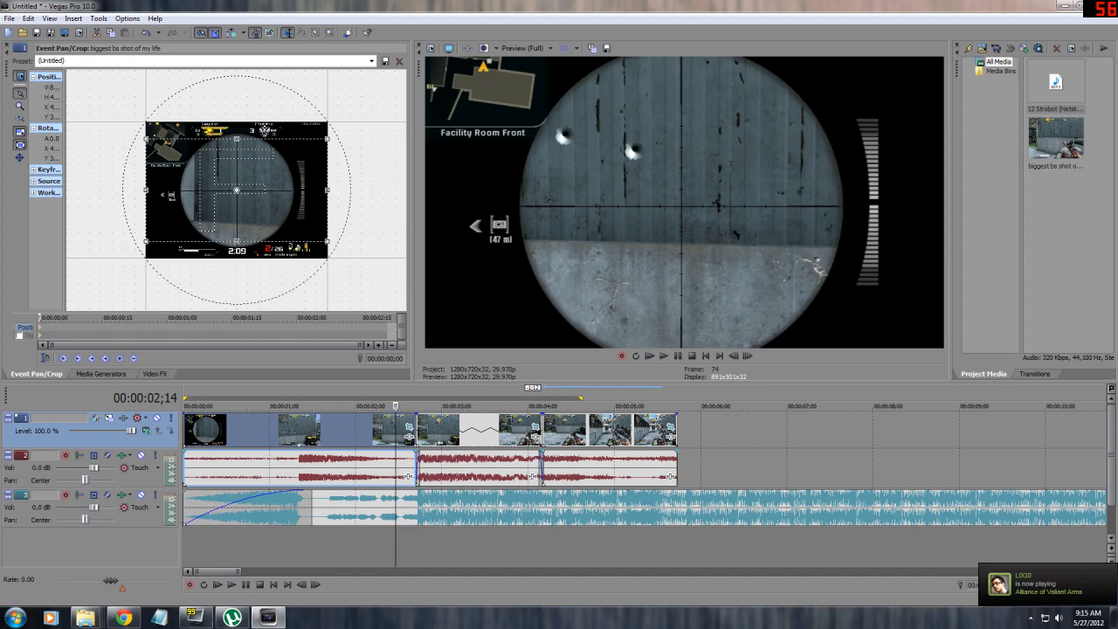
left_click(260, 430)
left_click(273, 584)
left_click(231, 584)
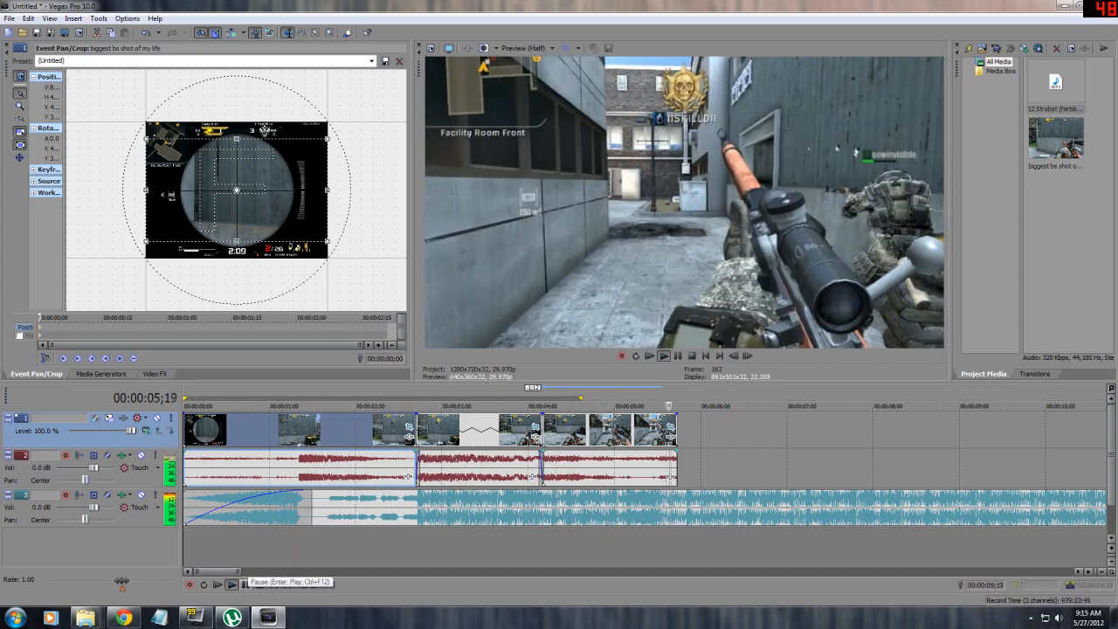
left_click(245, 584)
Step: Examine the slowed middle segment against the last segment at several points and play on from 00:00:03;19
left_click(574, 430)
left_click(624, 430)
left_click(481, 429)
left_click(591, 429)
left_click(462, 430)
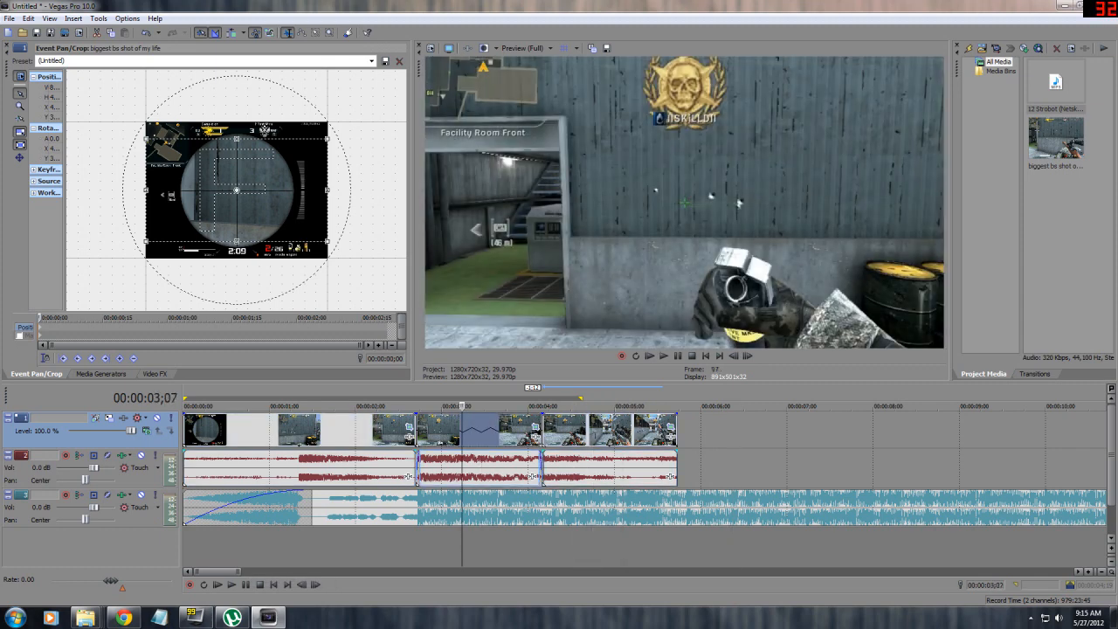
left_click(477, 429)
left_click(499, 429)
left_click(464, 430)
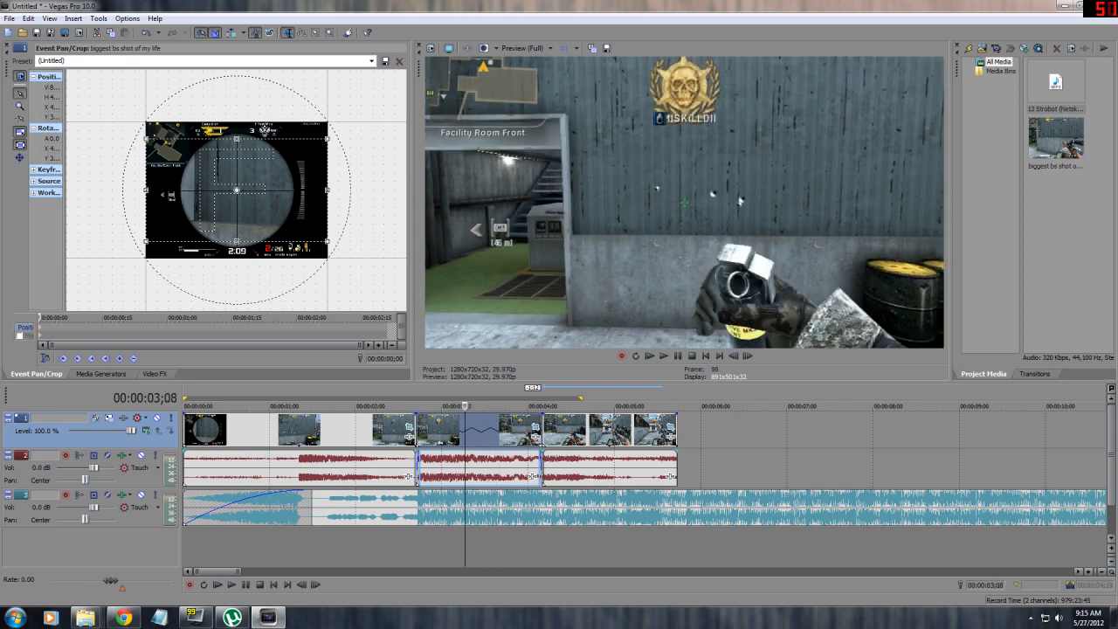
left_click(508, 429)
left_click(573, 429)
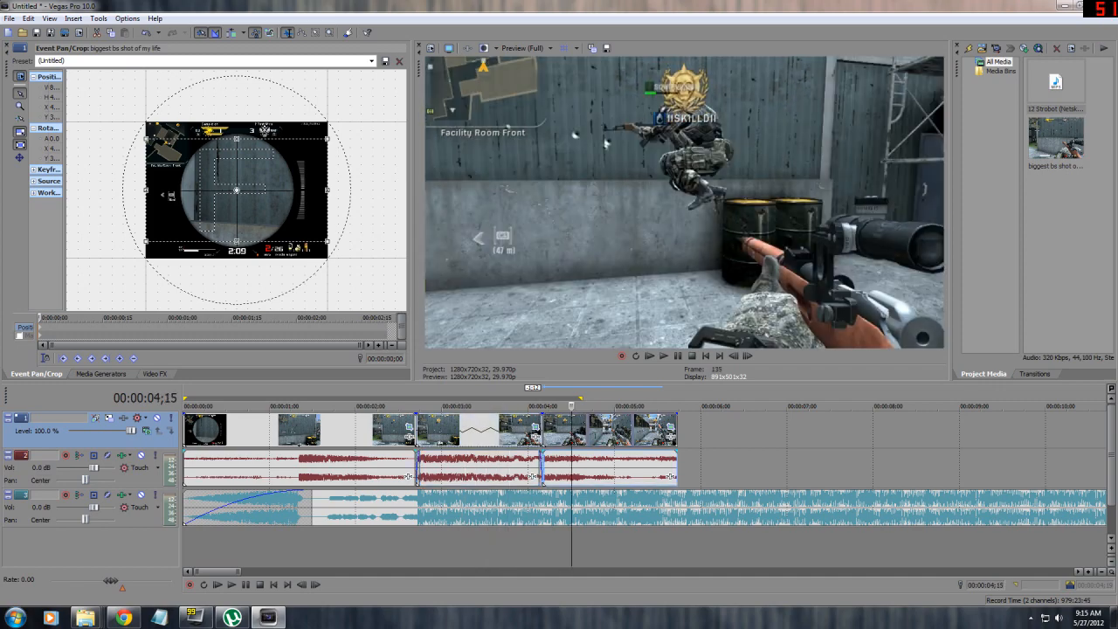
left_click(496, 429)
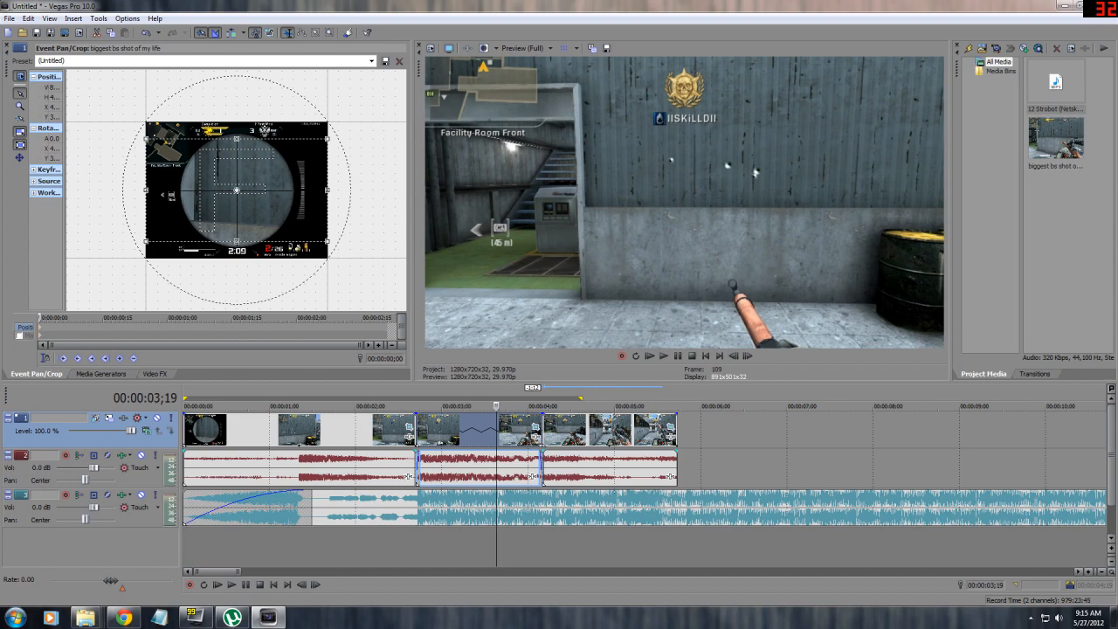
key("space")
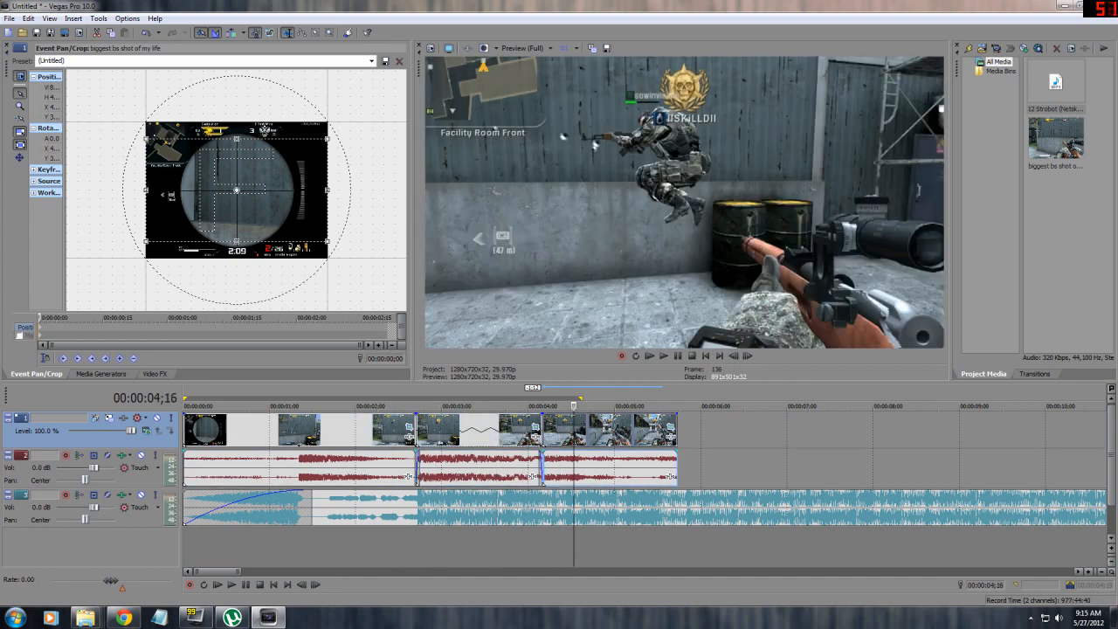
Step: Compare frames across the three segments and play the slow-motion section from 00:00:03;12
left_click(456, 430)
left_click(201, 430)
left_click(450, 430)
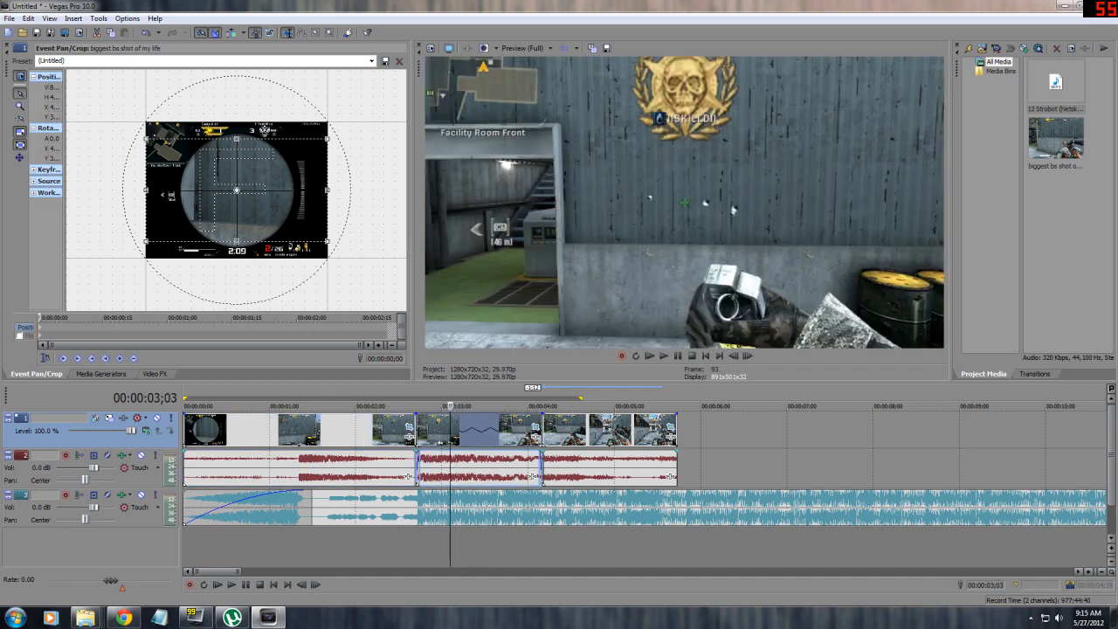
left_click(372, 429)
left_click(197, 430)
left_click(586, 430)
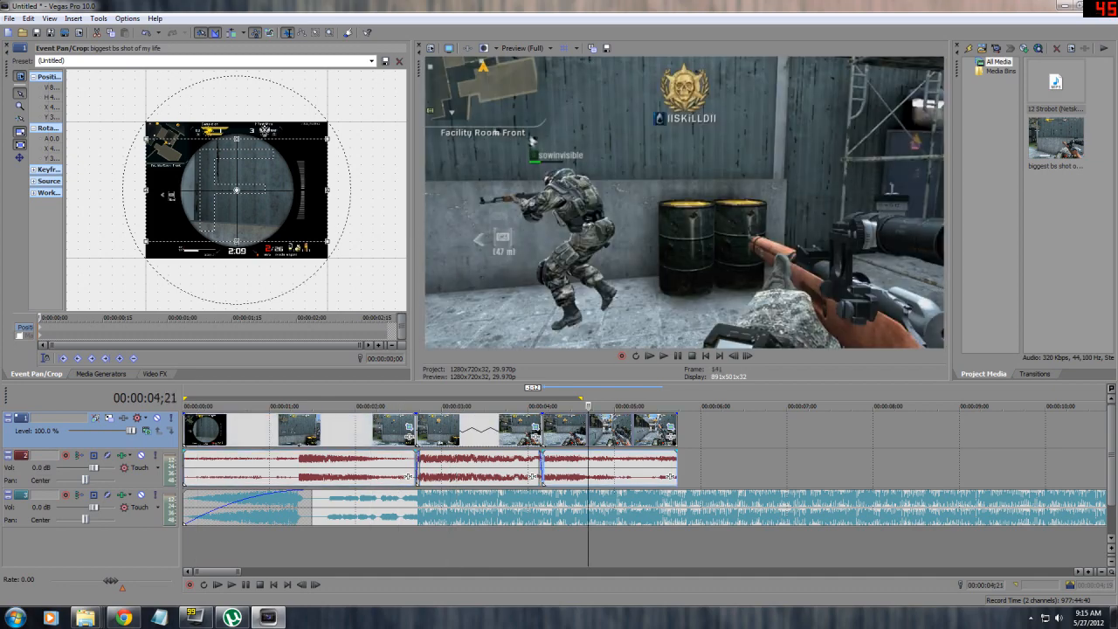
left_click(476, 430)
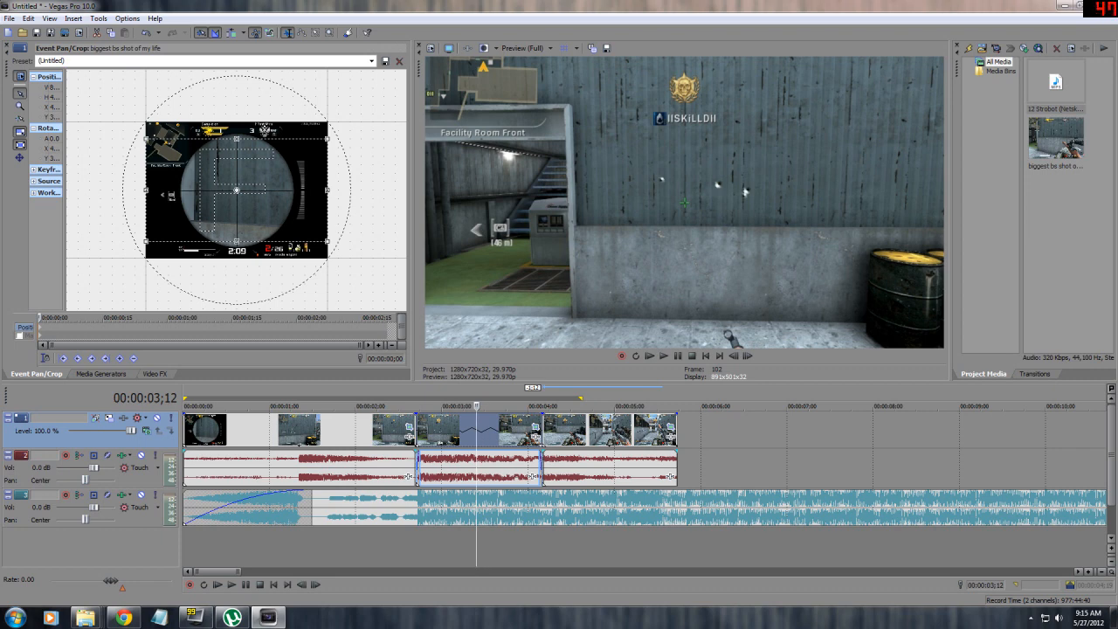
key("space")
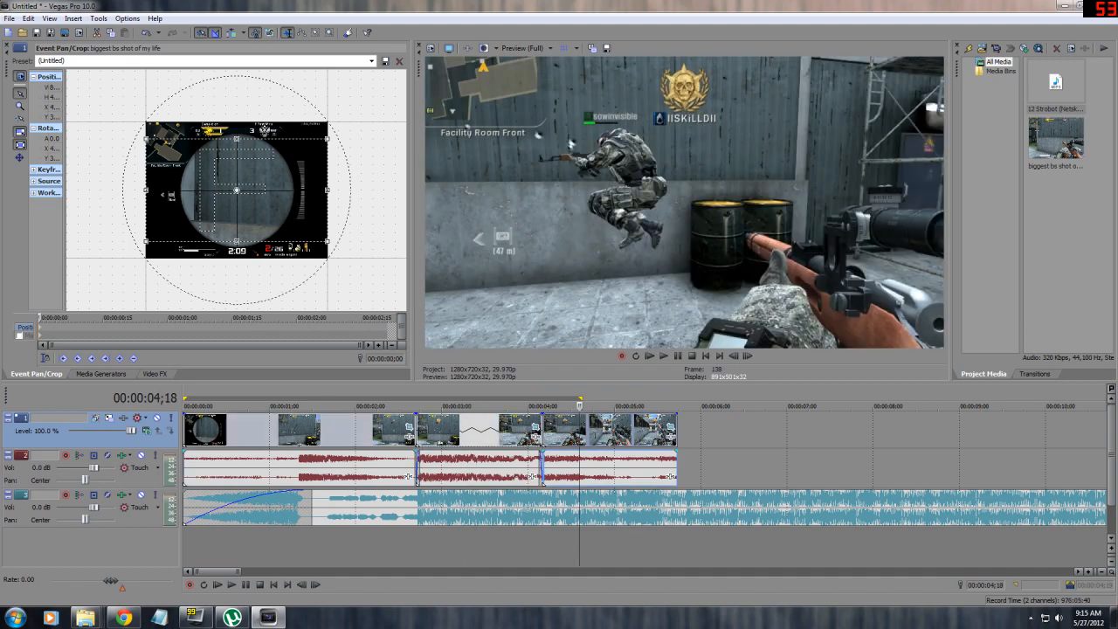
key("space")
key("space")
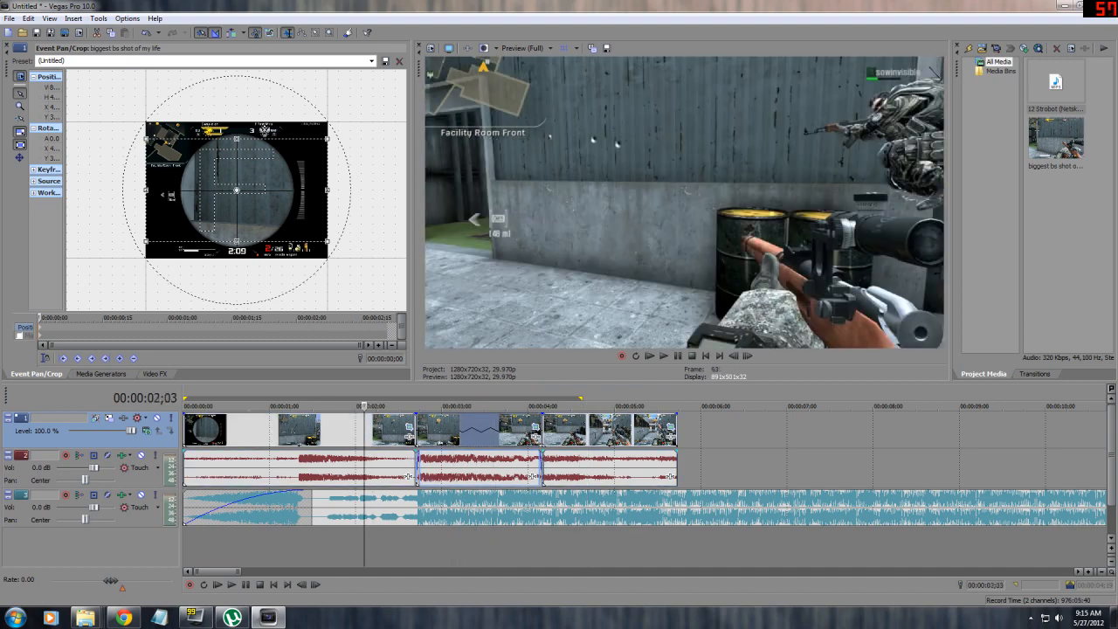
Step: Inspect the start of the slow-motion segment around 00:00:02;25 against the song's drop
scroll(496, 437, "down", 1)
scroll(496, 436, "up", 1)
left_click(496, 433)
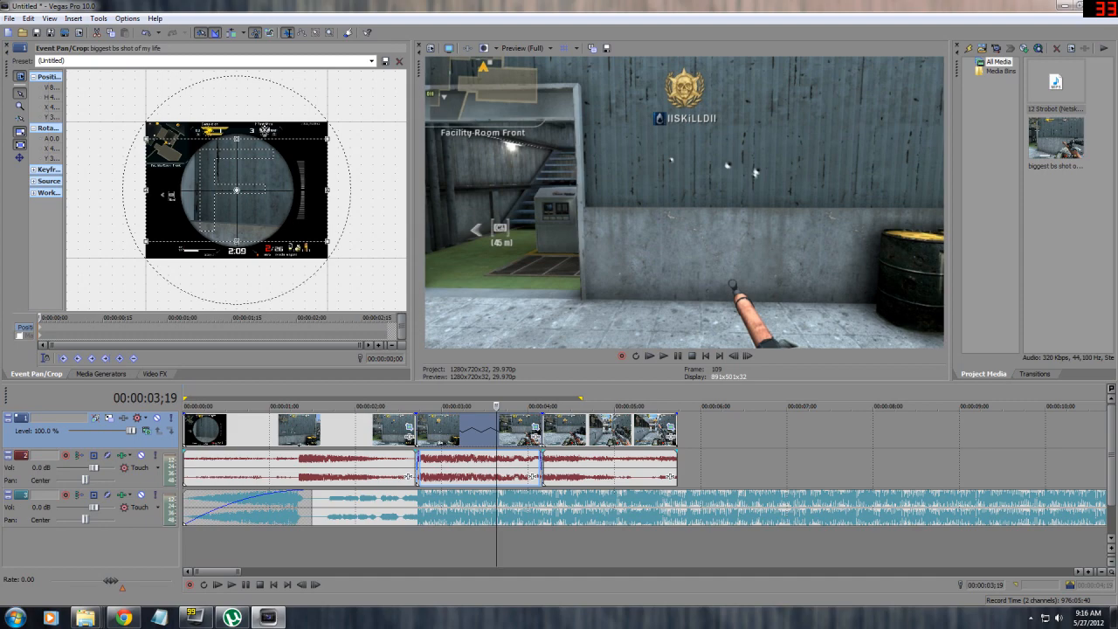
left_click(441, 430)
left_click(427, 430)
scroll(427, 430, "up", 3)
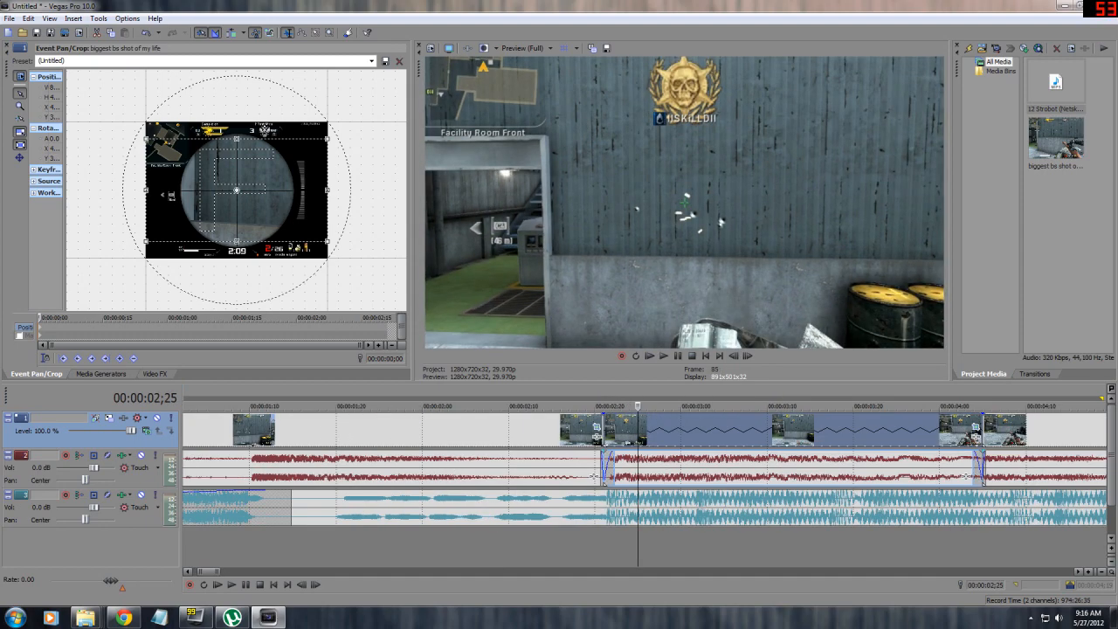
left_click(603, 508)
scroll(604, 509, "down", 2)
left_click(739, 429)
left_click(471, 429)
left_click(610, 430)
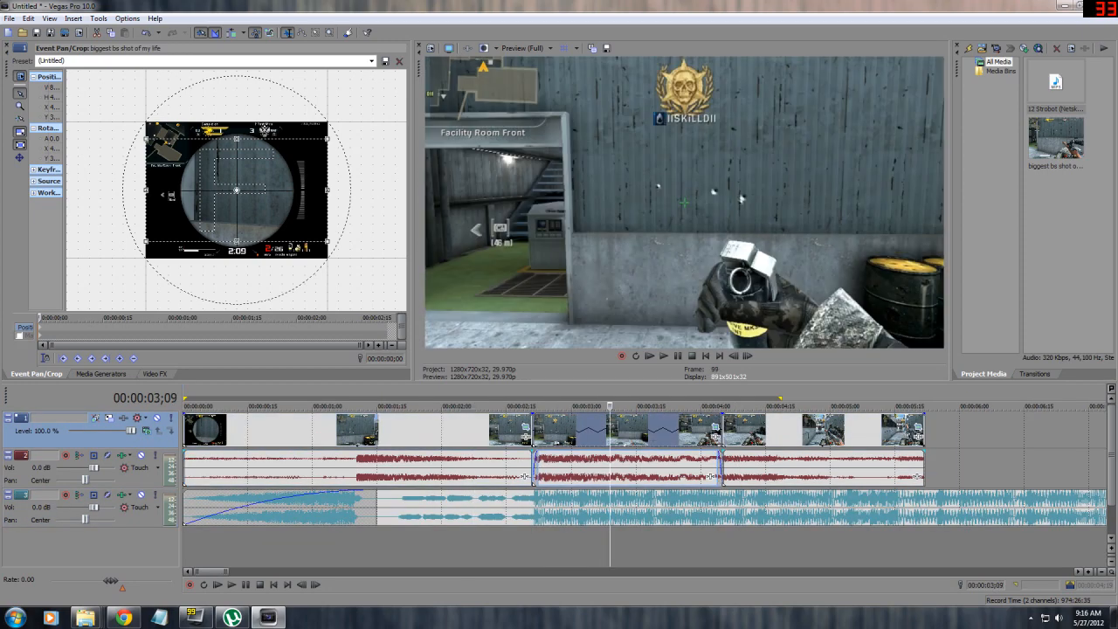
left_click_drag(610, 406, 559, 406)
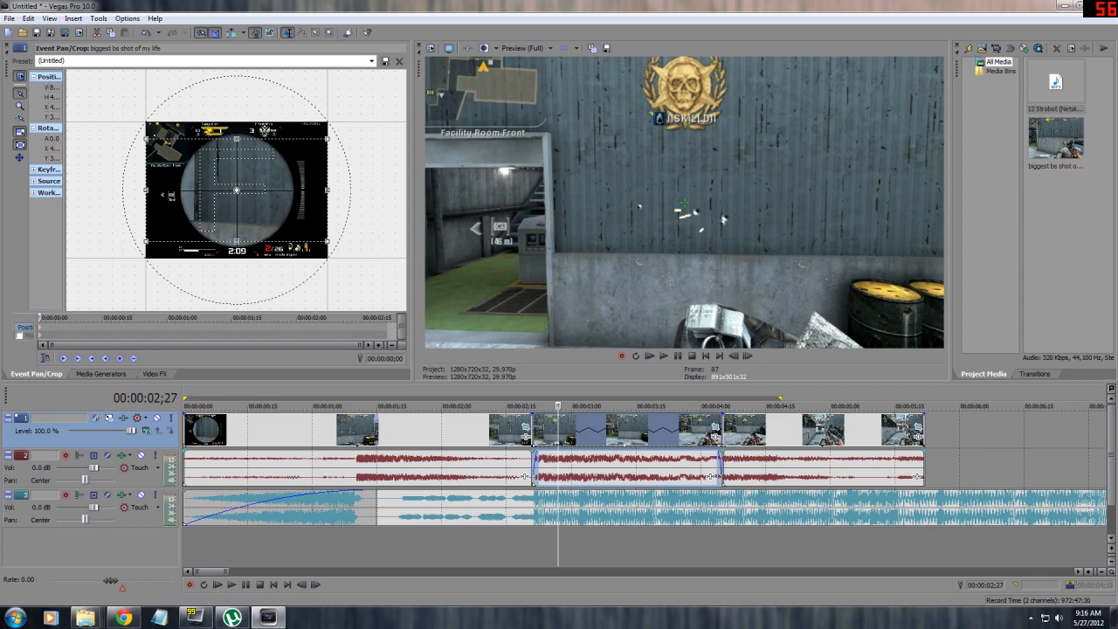
Step: Review the opening, slow-motion and closing segments in turn to compare which parts run at normal and slowed speed
left_click(778, 430)
left_click(598, 430)
left_click(464, 430)
left_click(825, 430)
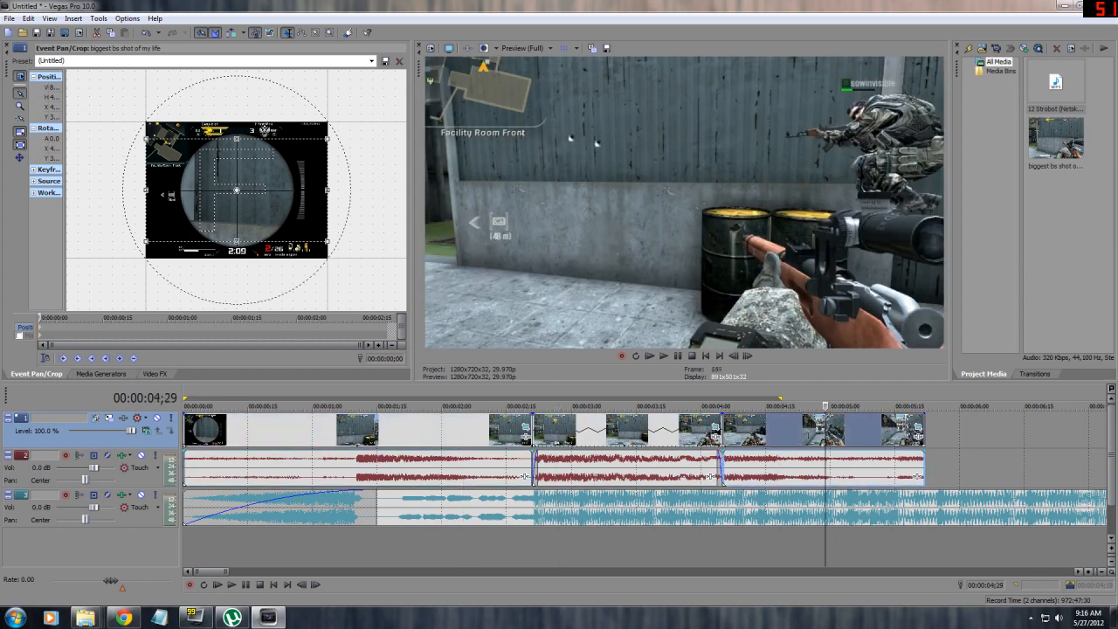
left_click(593, 430)
left_click(464, 430)
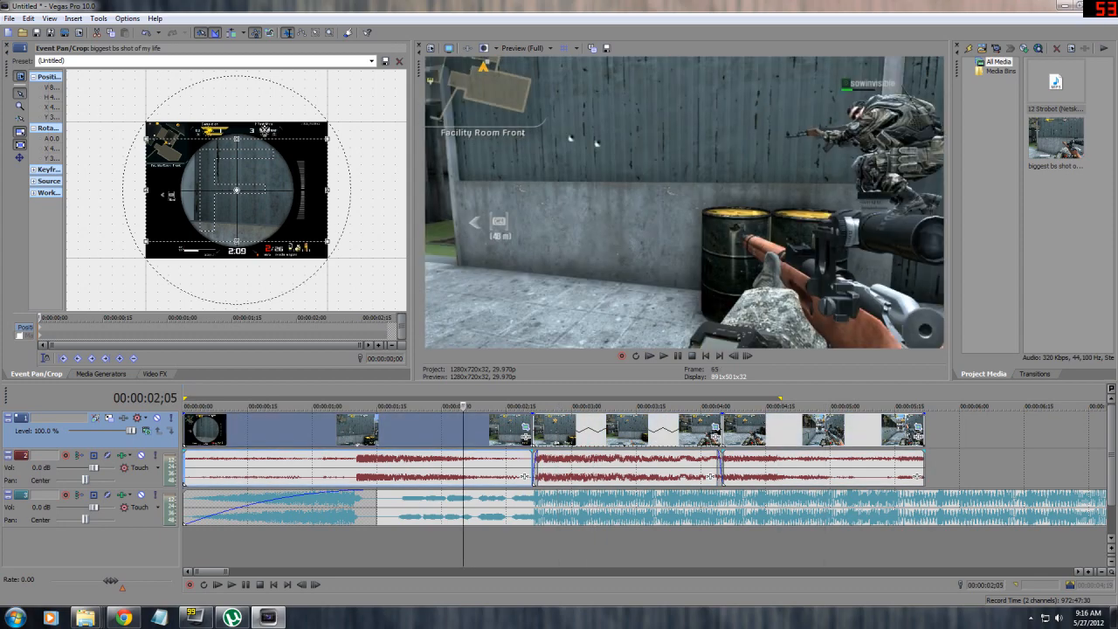
left_click(235, 430)
left_click(580, 430)
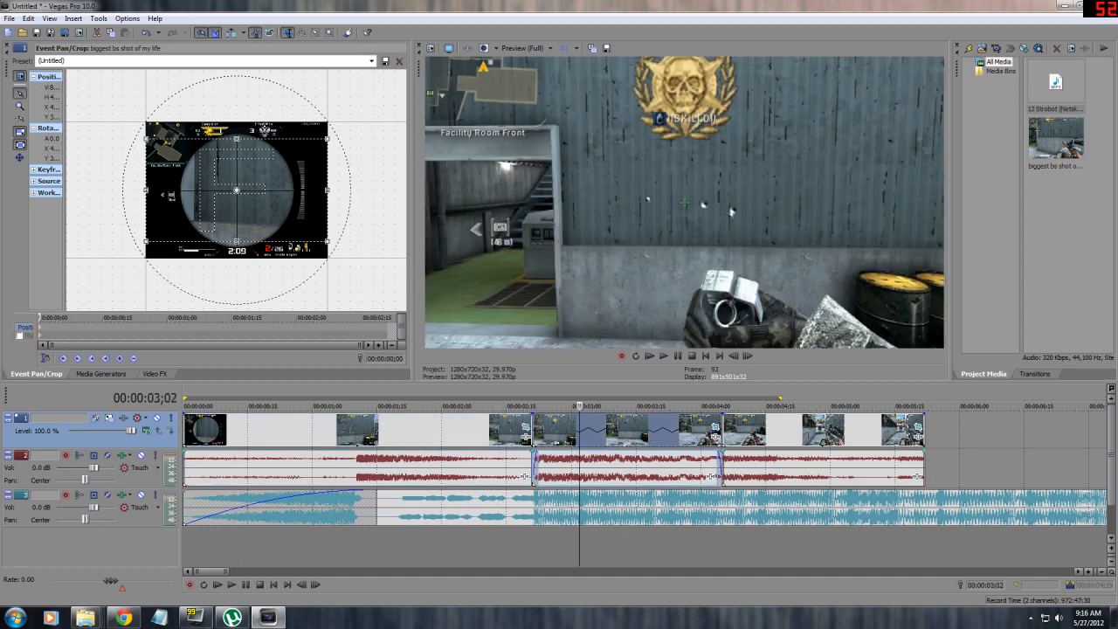
left_click(485, 430)
left_click(774, 429)
left_click(644, 430)
left_click(297, 430)
left_click(601, 430)
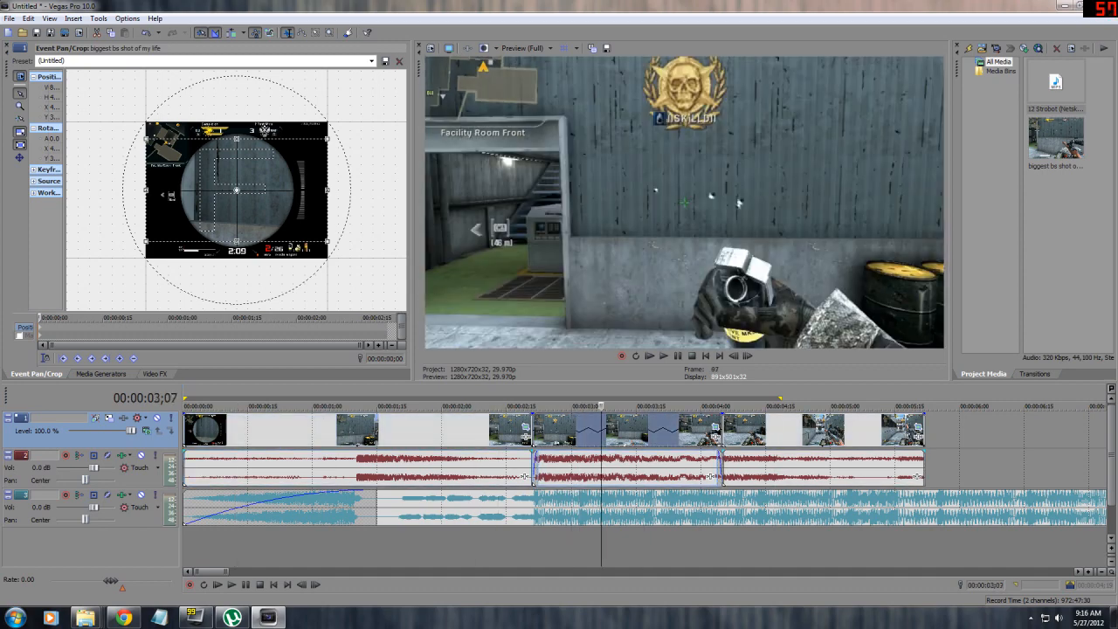
left_click(757, 429)
scroll(757, 430, "down", 1)
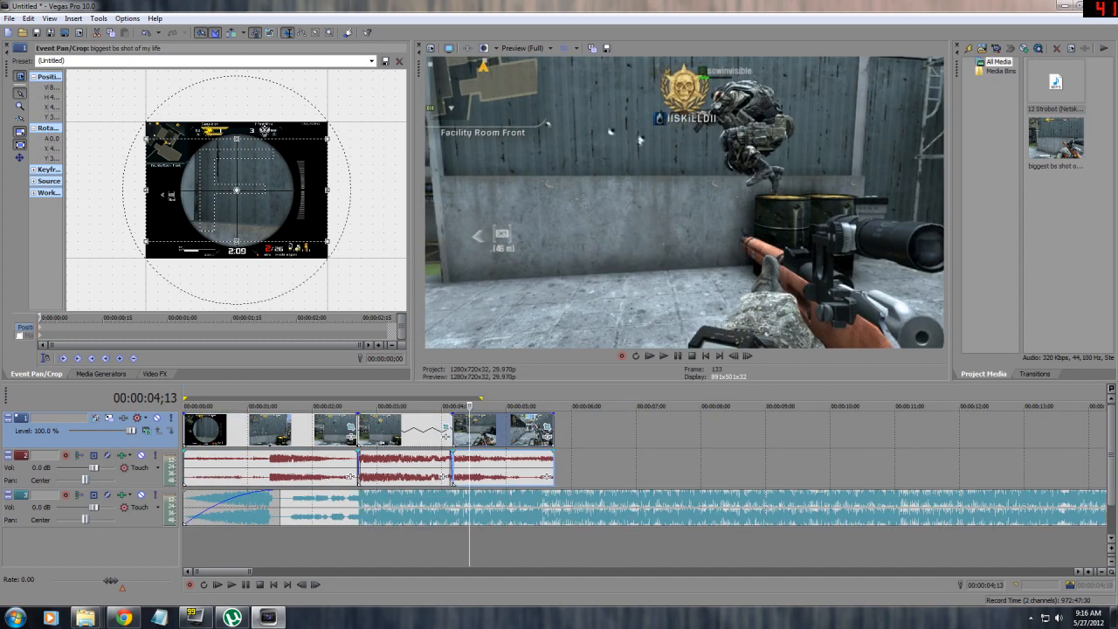
left_click(435, 430)
scroll(435, 430, "up", 1)
left_click(449, 430)
scroll(449, 430, "down", 2)
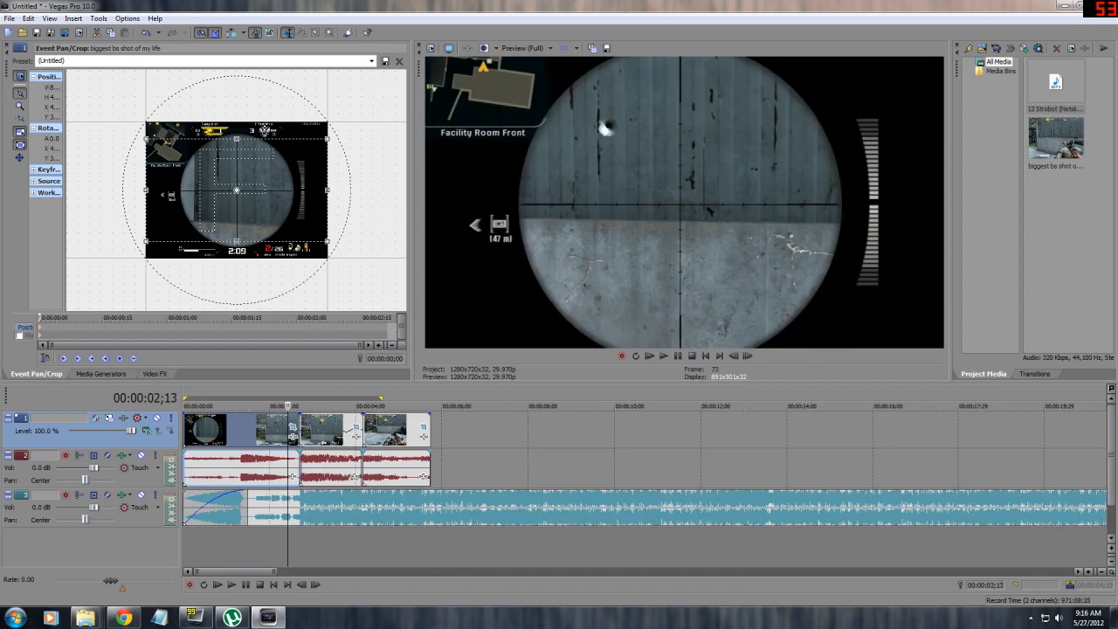
Step: Select the first segment at 00:00:01;15, show the Video FX list, and narrow its panel while widening the Project Media panel
left_click(247, 430)
left_click(155, 374)
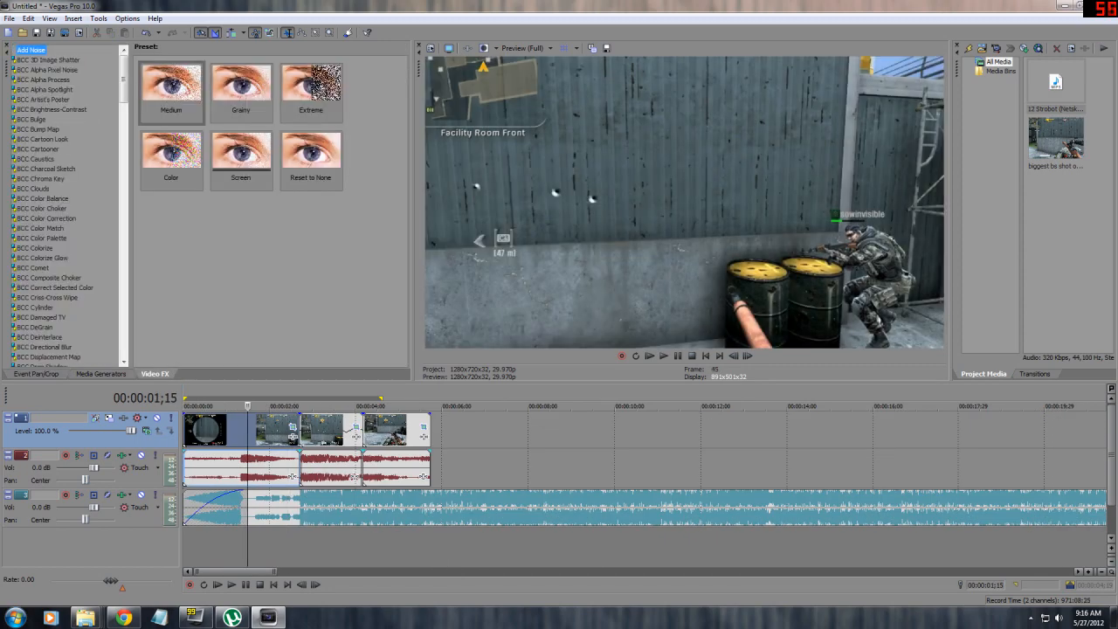
left_click_drag(950, 209, 845, 210)
left_click_drag(412, 209, 218, 210)
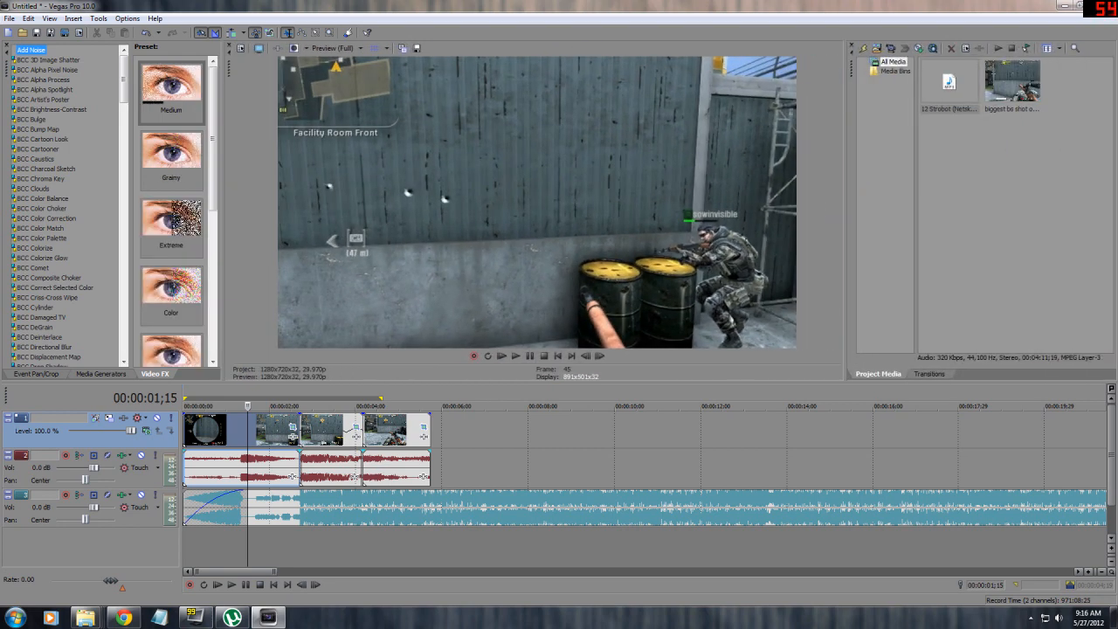
left_click_drag(847, 210, 766, 210)
left_click_drag(223, 209, 235, 209)
left_click_drag(833, 209, 855, 210)
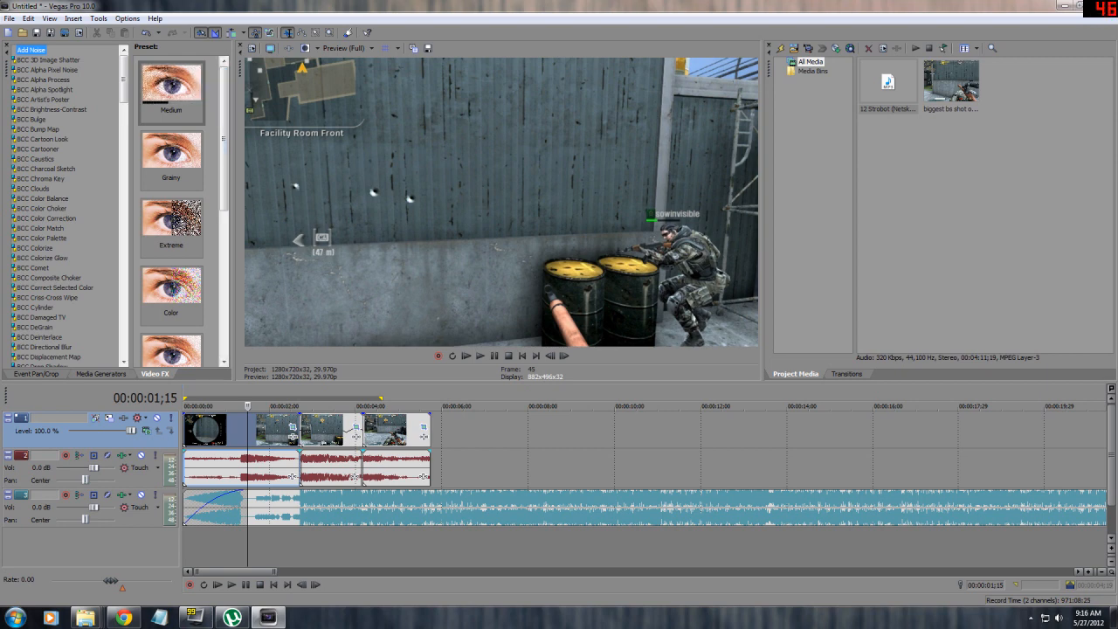
Step: Browse the available transitions, comparing the presets of Portals, Page Roll, Gradient Wipe and Flash
left_click(847, 374)
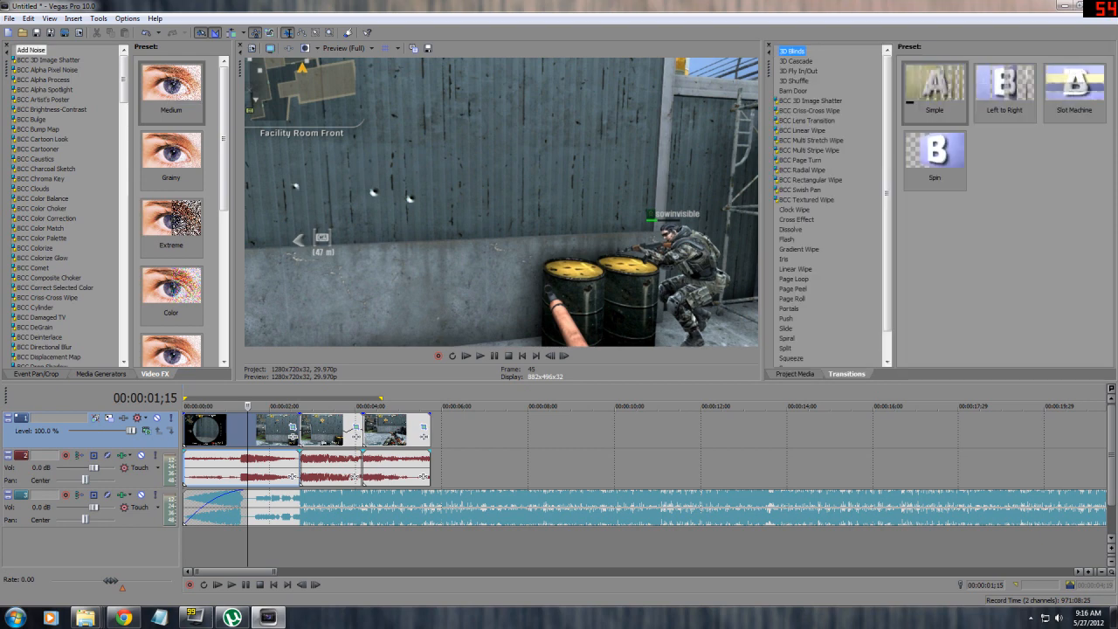
left_click_drag(887, 192, 888, 222)
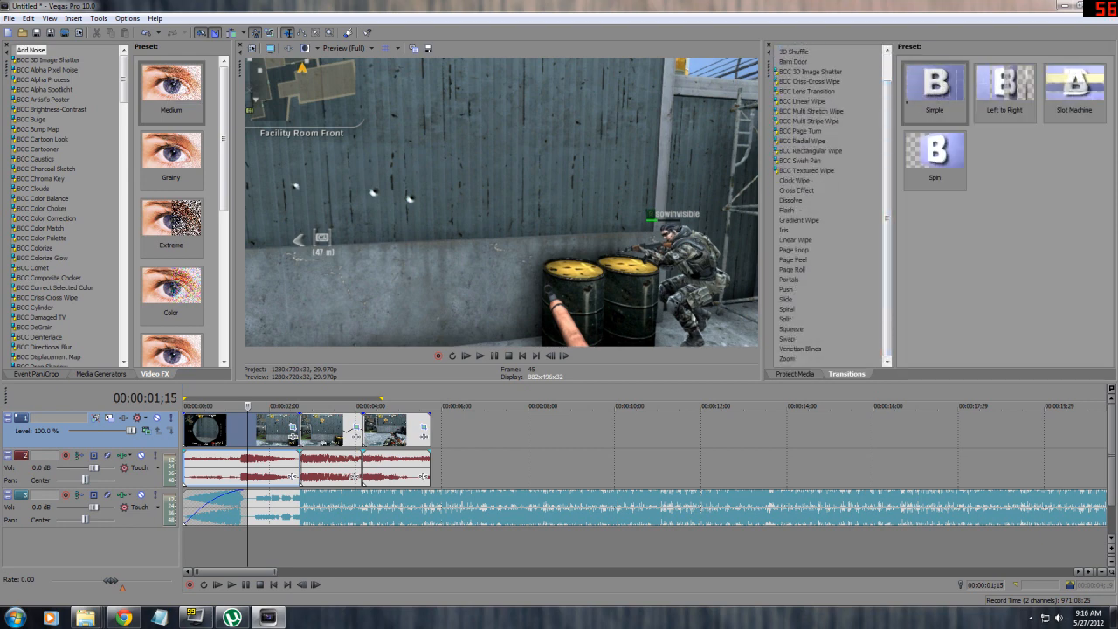
left_click(794, 250)
left_click(789, 280)
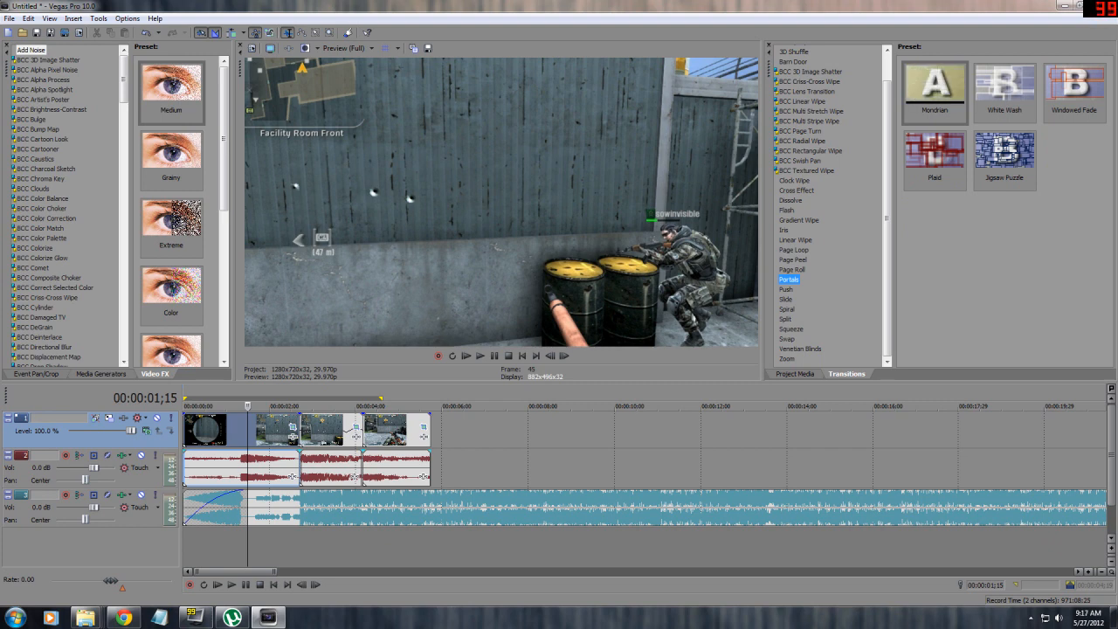
key("Down")
key("Up")
key("Up")
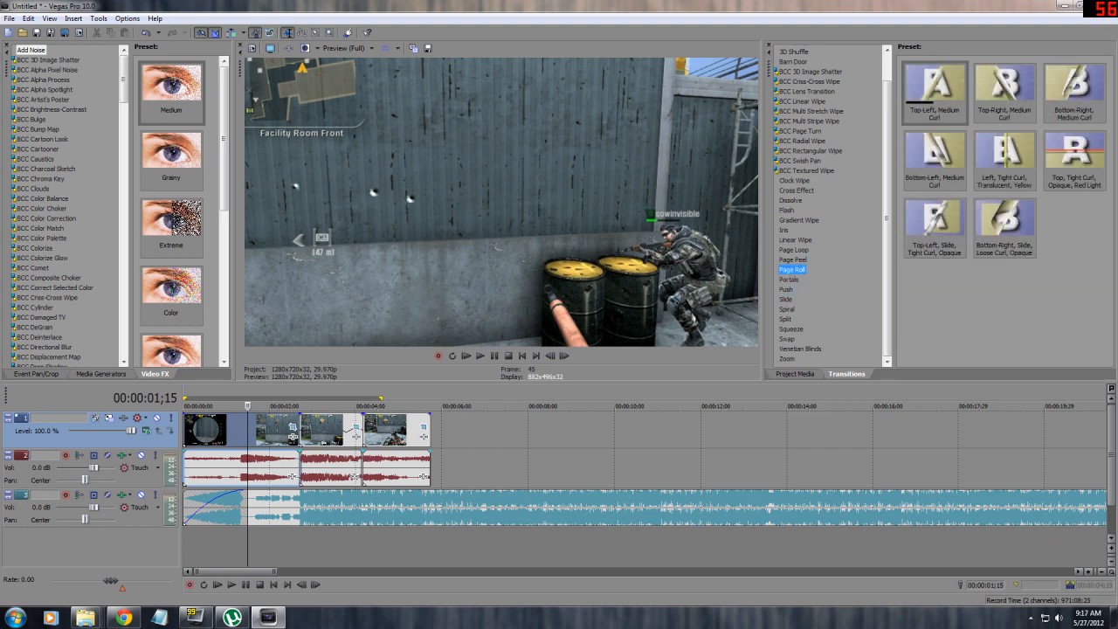
left_click(798, 220)
left_click(795, 241)
left_click(798, 220)
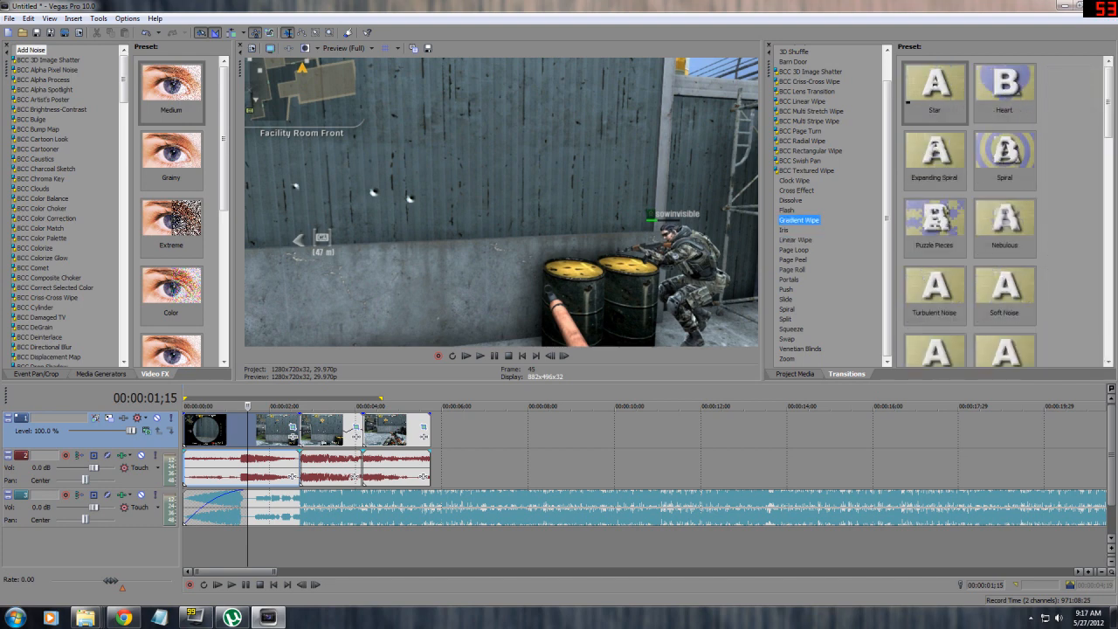
key("Up")
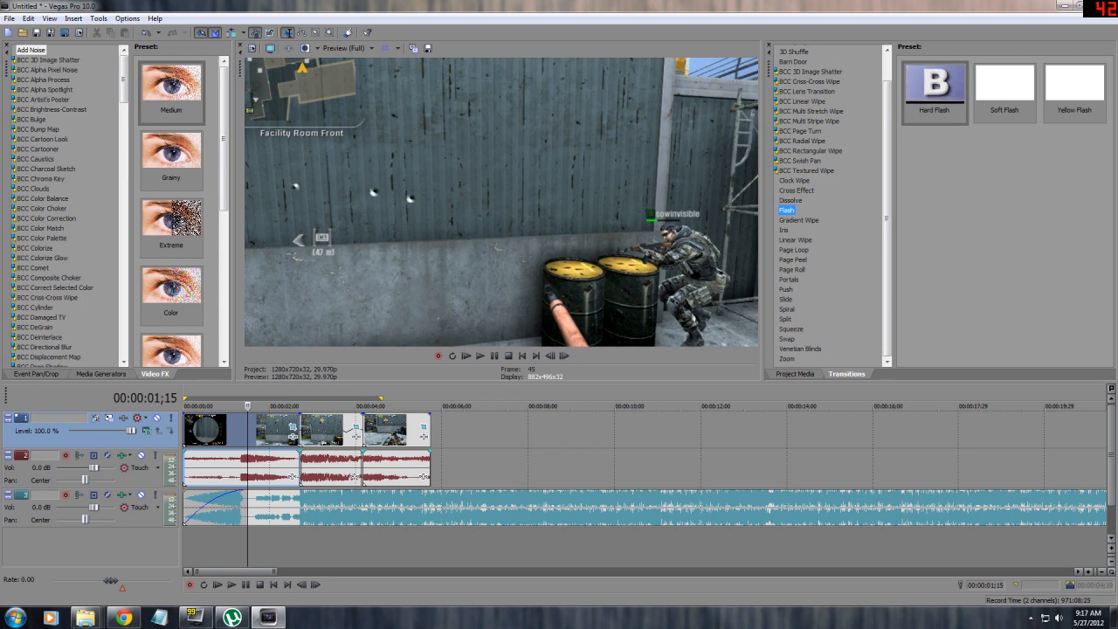
Step: Look further down the Video FX list to the effects around Film Effects and Magic Bullet Looks, and show the project media again
left_click_drag(124, 80, 124, 223)
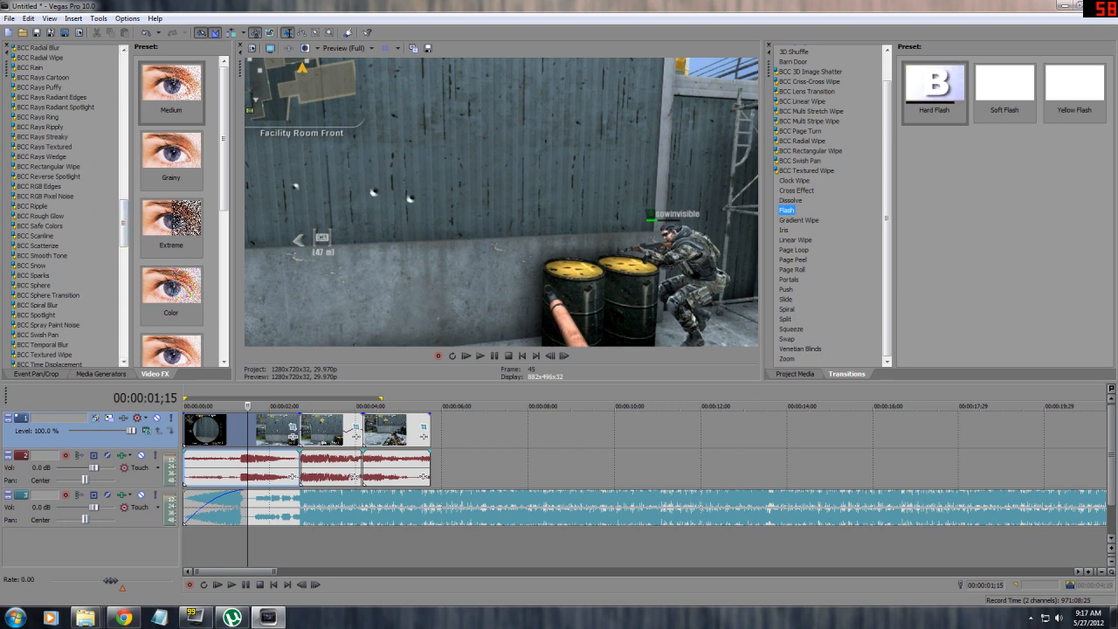
left_click(795, 373)
left_click_drag(124, 224, 124, 323)
Step: Compare frames in the opening, slow-motion and closing segments on the timeline
left_click(395, 430)
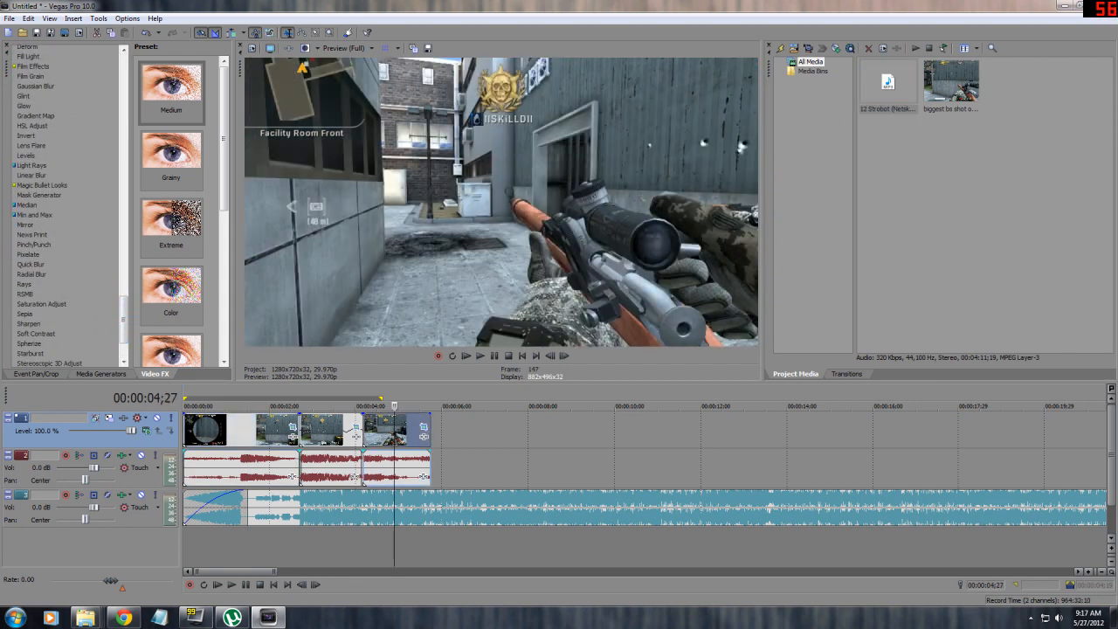
left_click(255, 431)
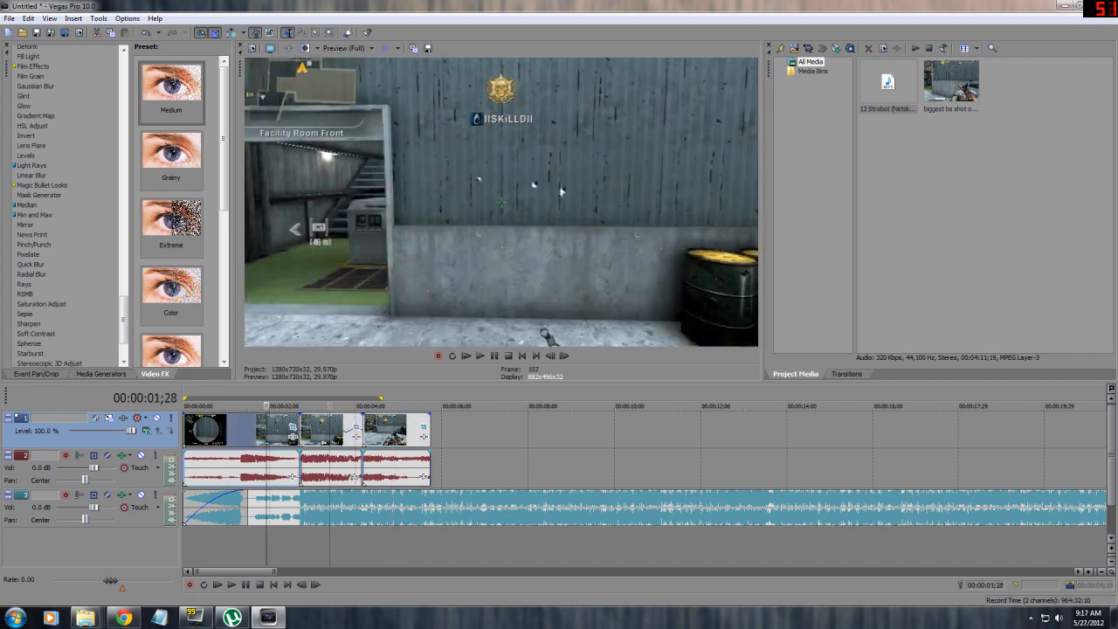
left_click(378, 430)
left_click(268, 431)
left_click(325, 430)
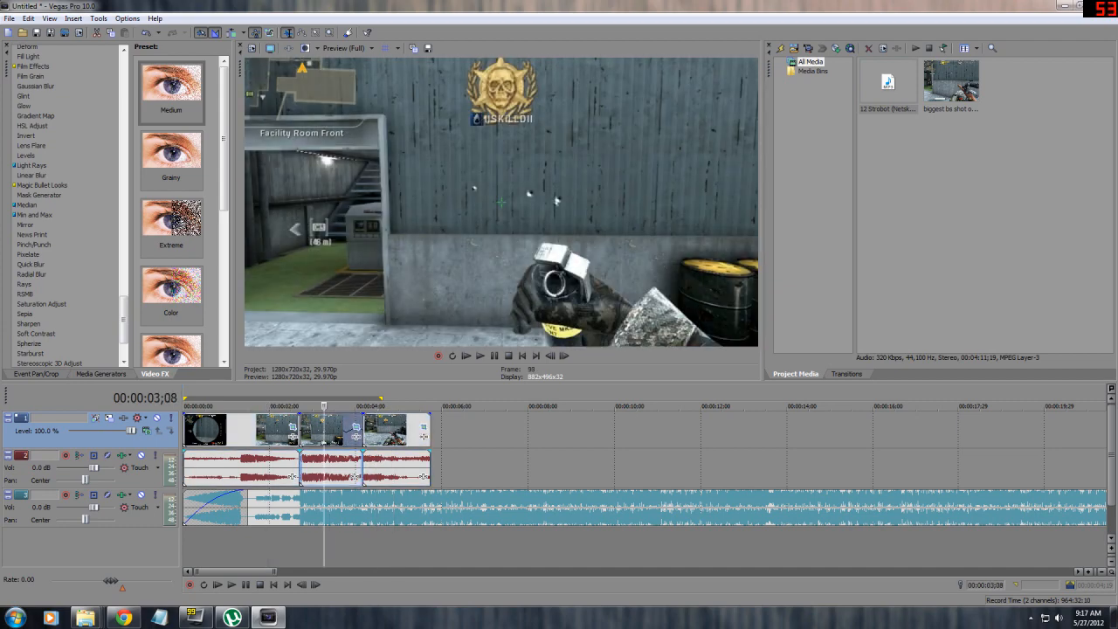
left_click(225, 431)
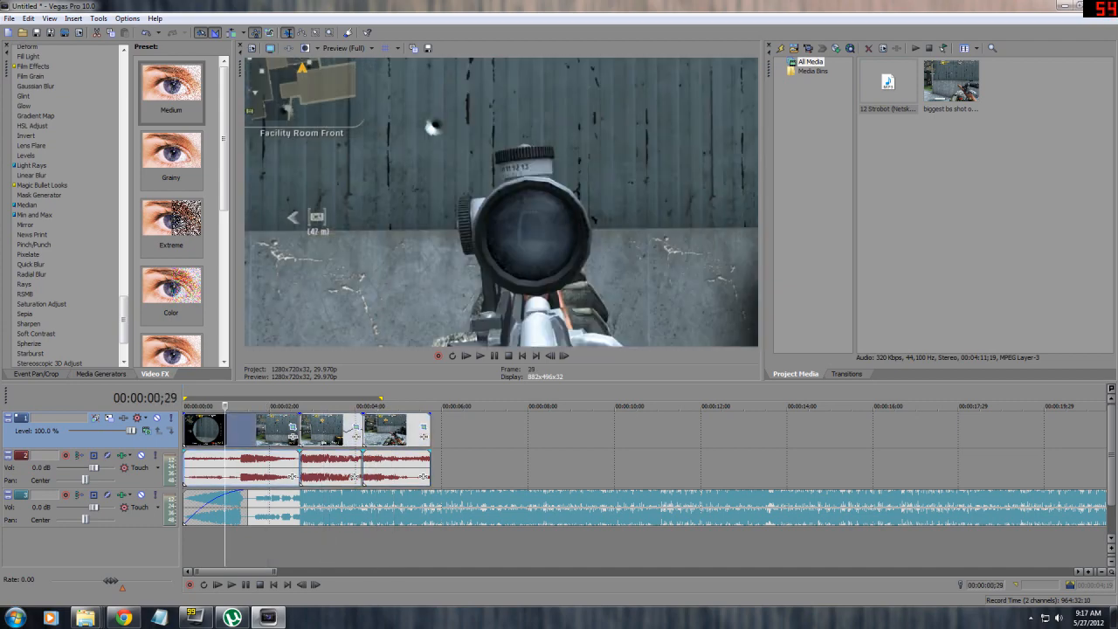
left_click(244, 430)
left_click(403, 430)
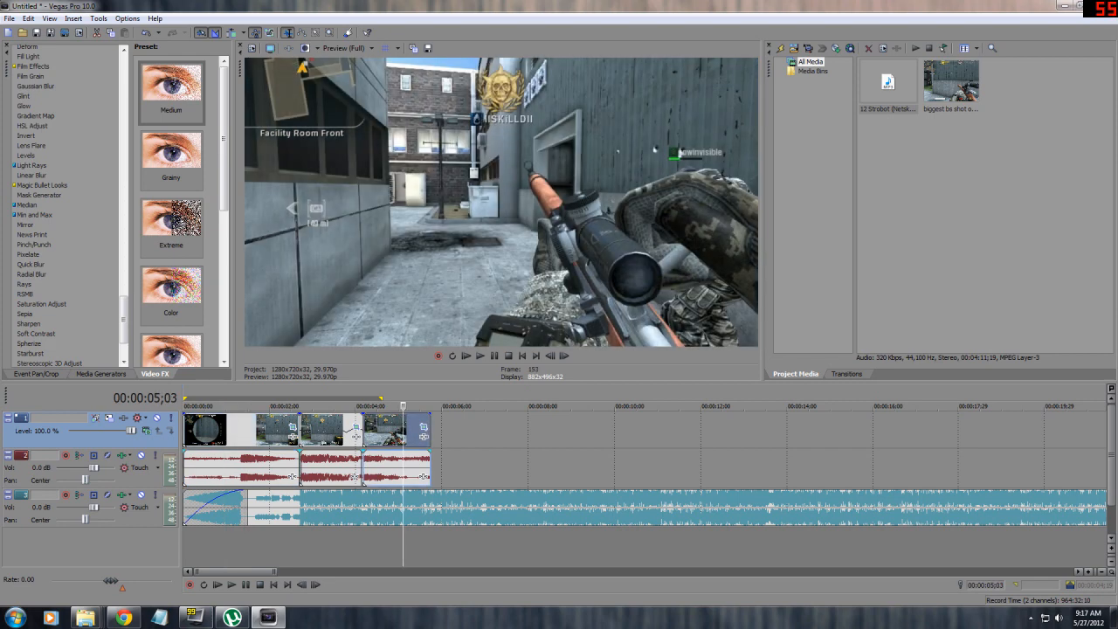
mouse_move(123, 320)
left_mouse_down()
mouse_move(123, 332)
mouse_move(123, 320)
left_mouse_up()
Step: Add a fade-in of about 25 frames to the start of the first video segment
left_click(235, 430)
left_click_drag(185, 416, 236, 417)
left_click(208, 406)
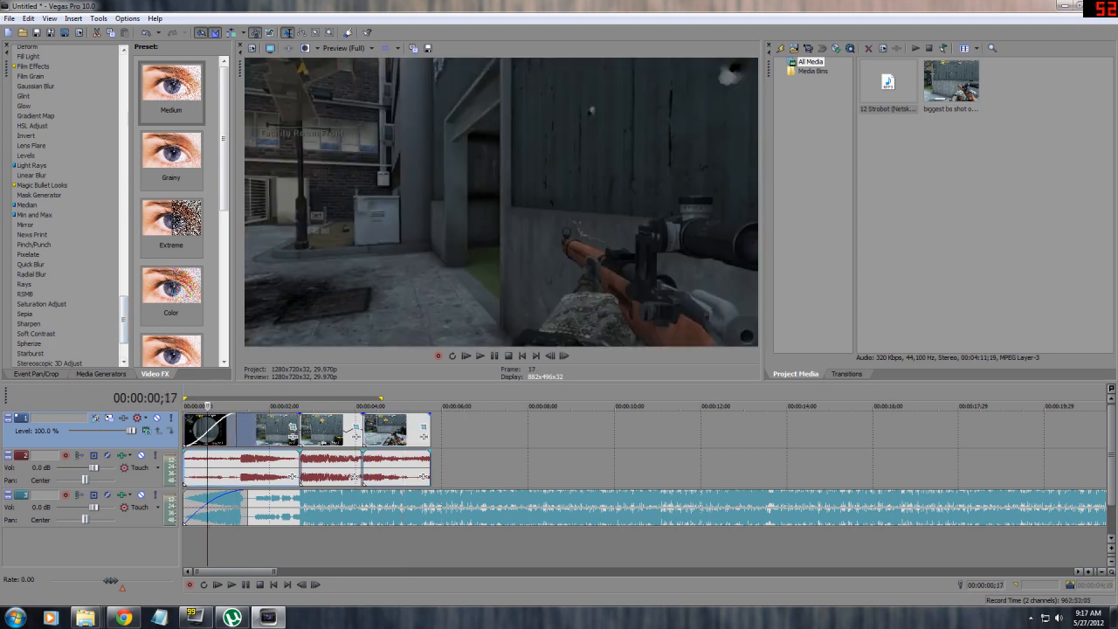
mouse_move(234, 417)
left_mouse_down()
mouse_move(207, 418)
mouse_move(217, 418)
left_mouse_up()
left_click(219, 421)
Step: Change the first video segment's fade-in curve to the slow logarithmic type
scroll(220, 421, "up", 4)
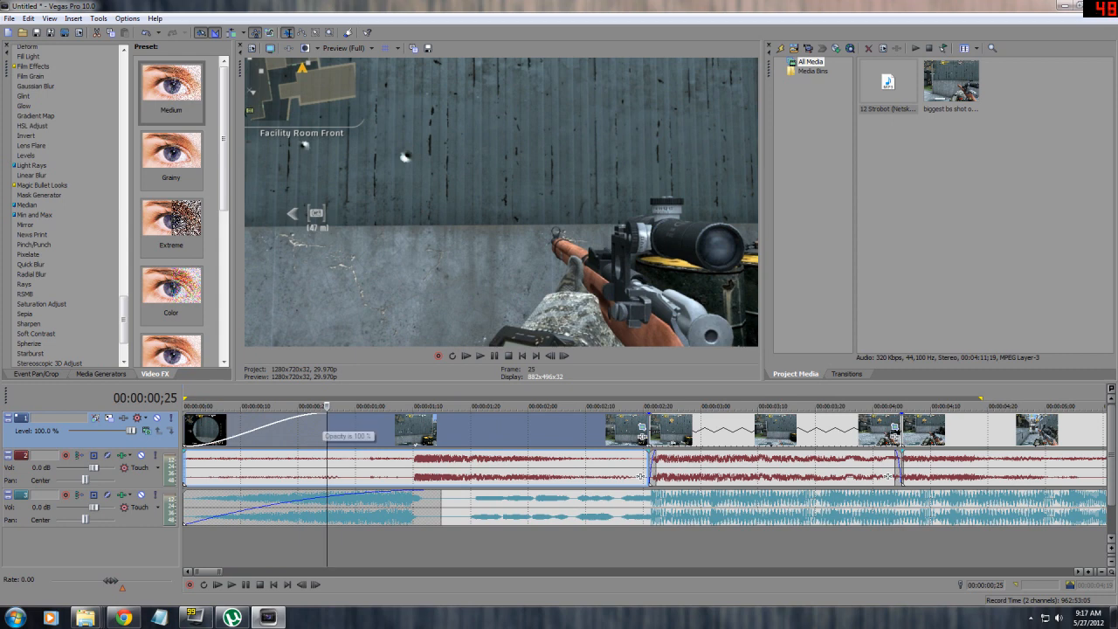
right_click(323, 416)
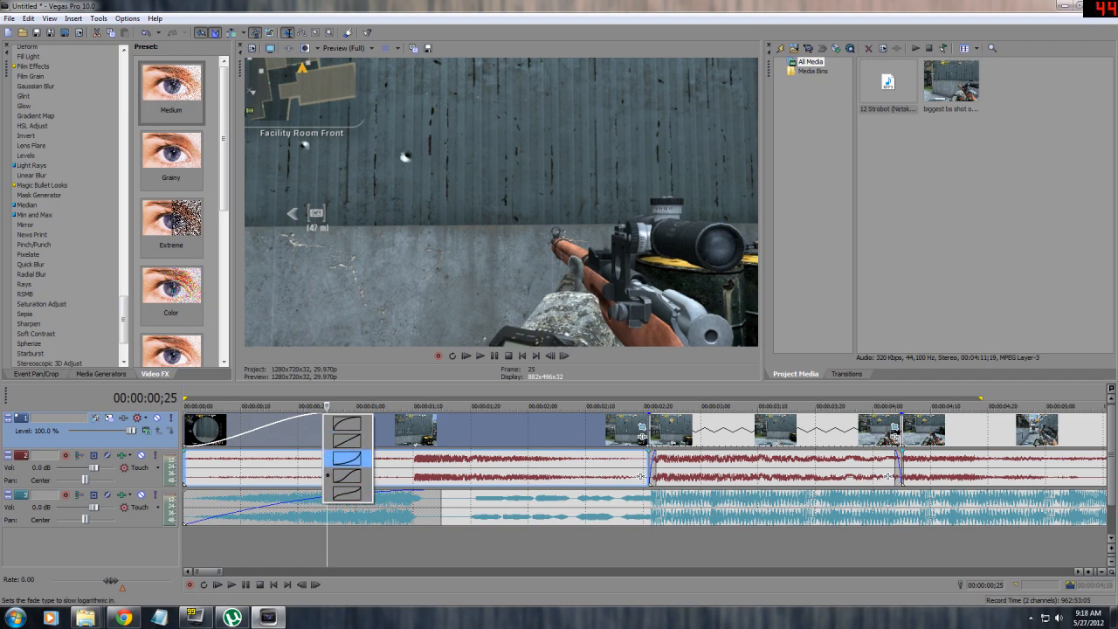
left_click(347, 457)
left_click(349, 435)
scroll(349, 435, "down", 3)
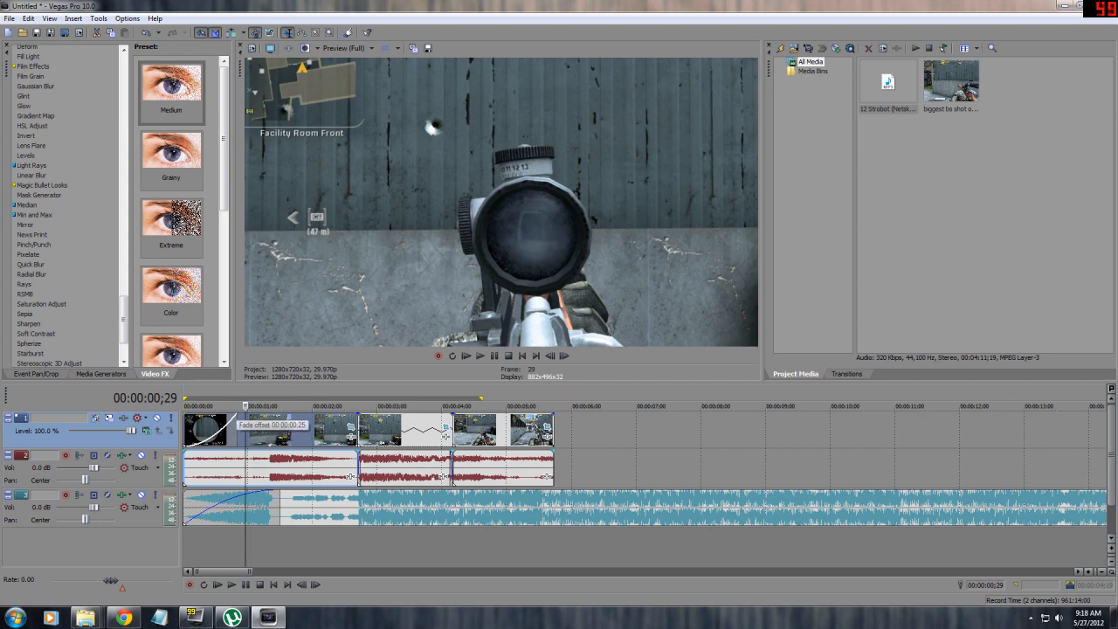
Step: Add a matching fade-in to the first segment's game audio and shorten the music's fade-in to the same length
left_click(207, 428)
mouse_move(185, 451)
left_mouse_down()
mouse_move(309, 453)
mouse_move(238, 452)
left_mouse_up()
right_click(234, 458)
left_click(213, 463)
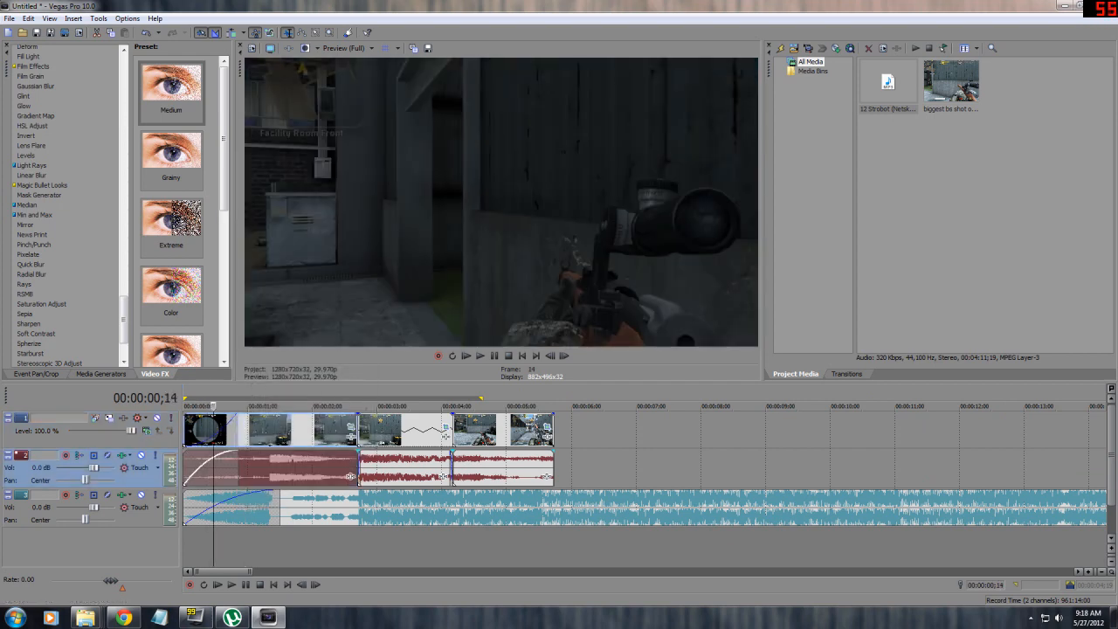
left_click_drag(280, 498, 238, 494)
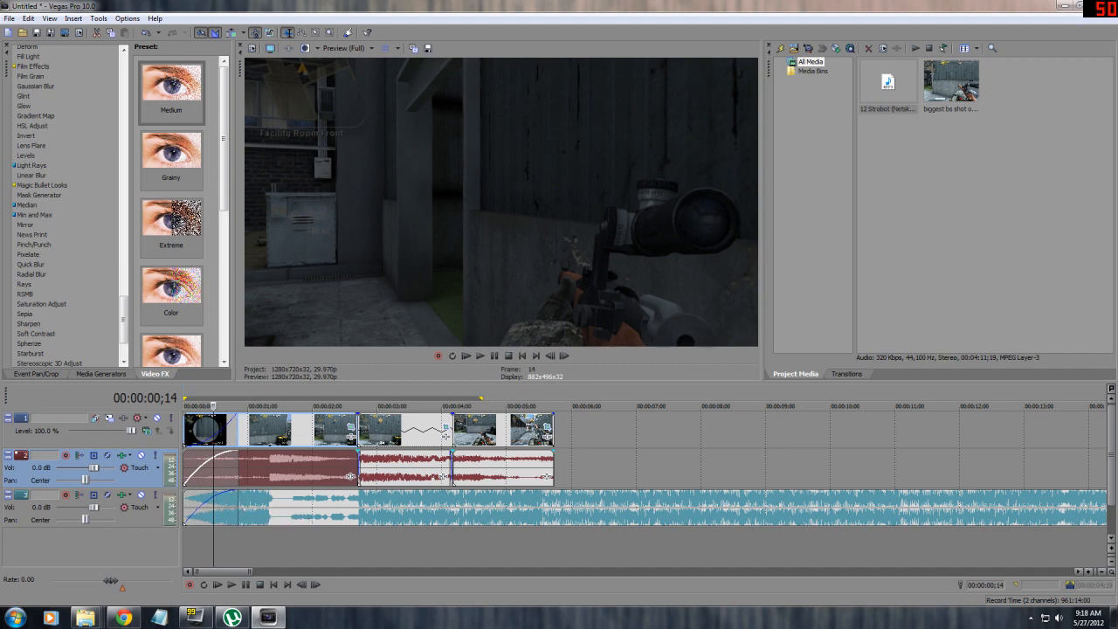
Step: Review the opening fade-in frame by frame, back to 00:00:00;10 and forward again
left_click(242, 429)
scroll(242, 429, "up", 3)
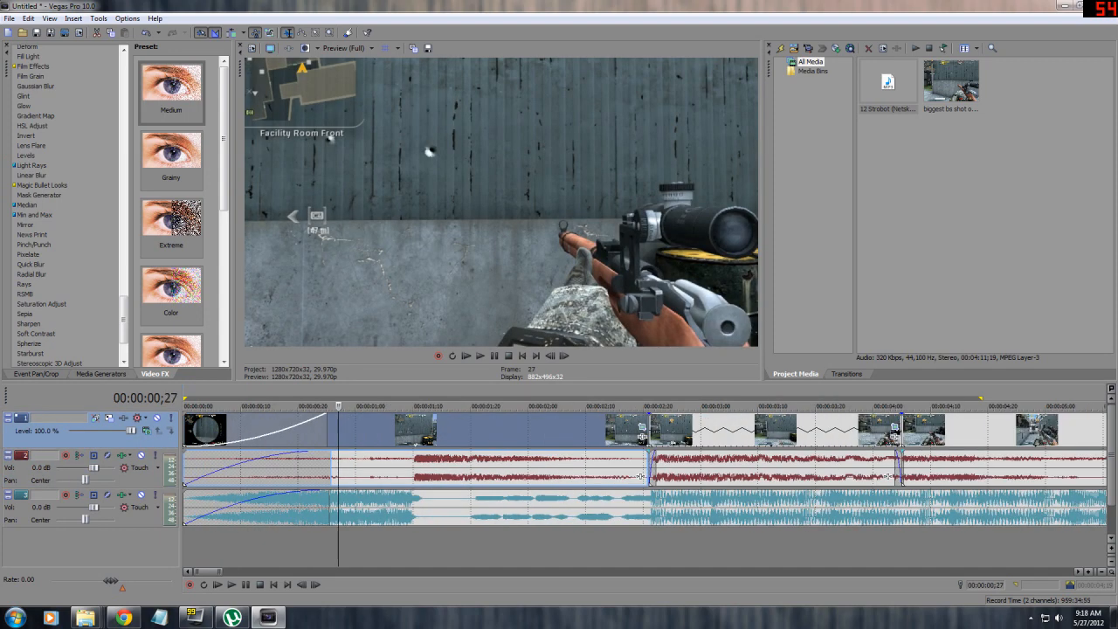
key("Left")
key("Left")
key("Left")
key("Left")
key("Left")
key("Left")
key("Left")
key("Left")
key("Left")
key("Left")
key("Left")
key("Left")
key("Left")
key("Left")
key("Left")
key("Left")
key("Left")
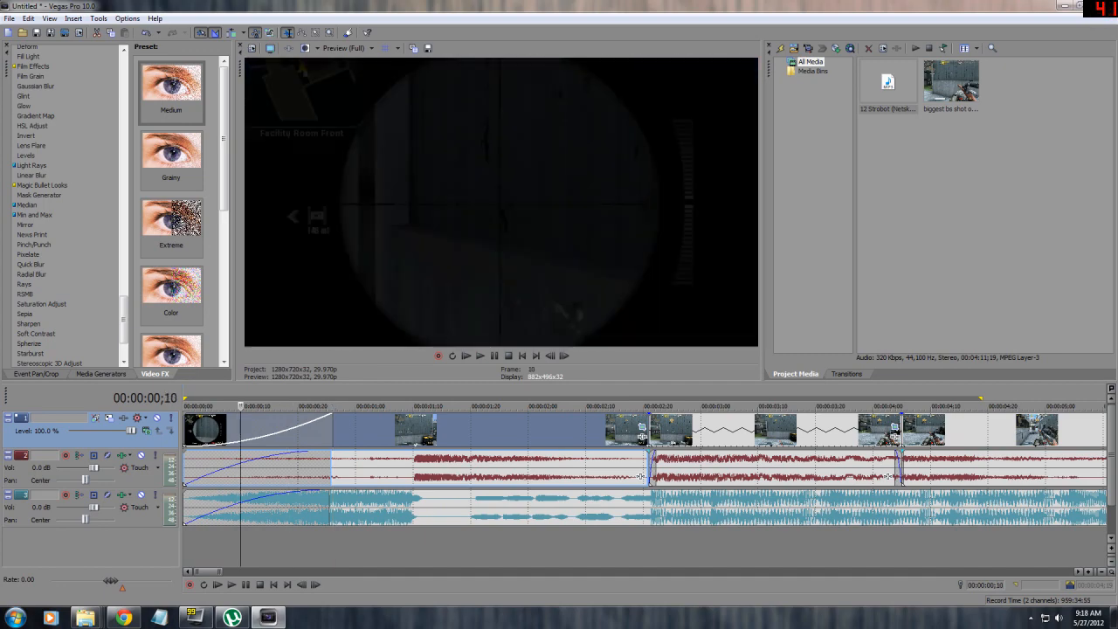
key("Right")
key("Right")
key("Right")
key("Right")
key("Right")
key("Right")
key("Right")
key("Right")
key("Right")
key("Right")
key("Right")
key("Right")
key("Right")
key("Right")
key("Right")
key("Right")
key("Right")
key("Right")
key("Left")
key("Left")
key("Left")
key("Left")
key("Left")
key("Left")
key("Left")
key("Down")
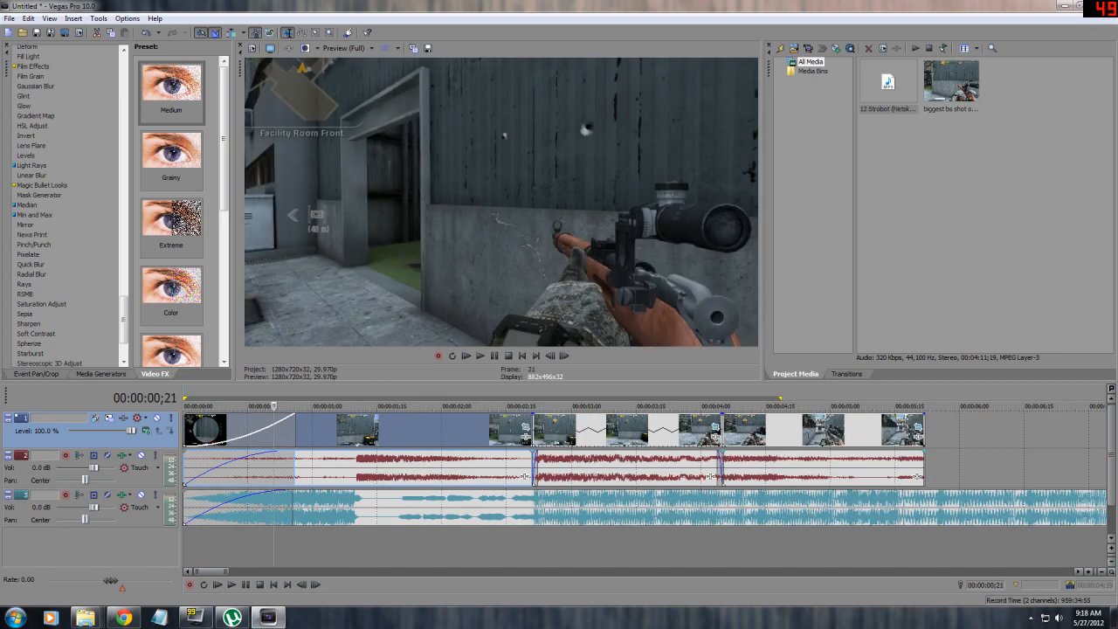
Step: Advance frame by frame from the fade-in through the first segment to 00:00:01;23
key("Right")
key("Right")
key("Right")
key("Right")
key("Right")
key("Right")
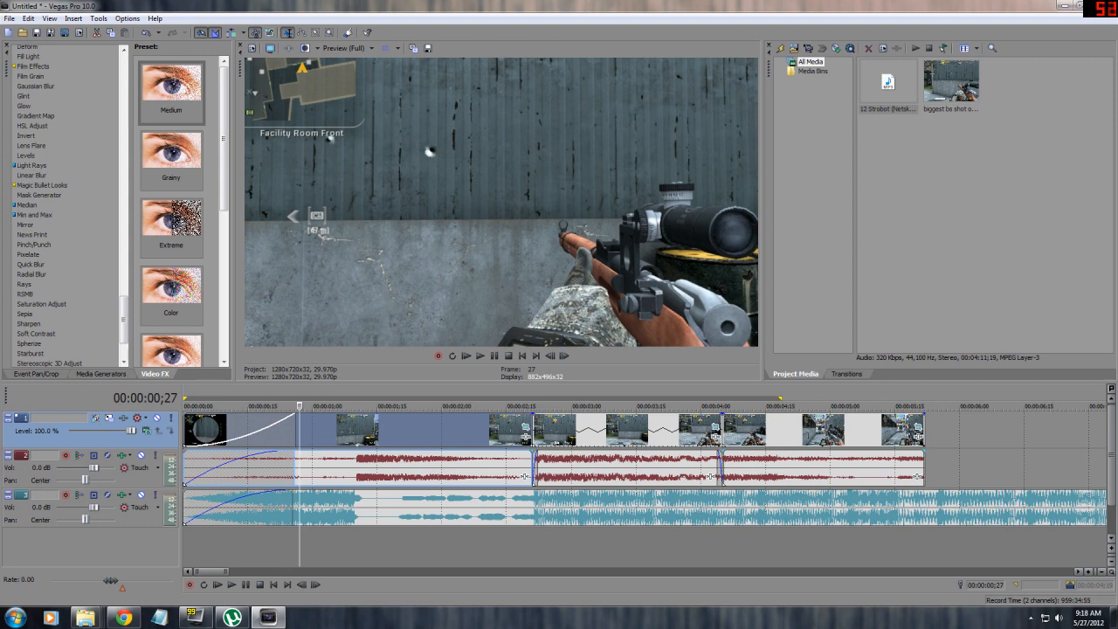
key("Right")
key("Right")
key("Right")
key("Right")
key("Right")
key("Right")
key("Right")
key("Right")
key("Right")
key("Right")
key("Right")
key("Right")
key("Right")
key("Right")
key("Right")
key("Right")
key("Right")
key("Right")
key("Right")
key("Right")
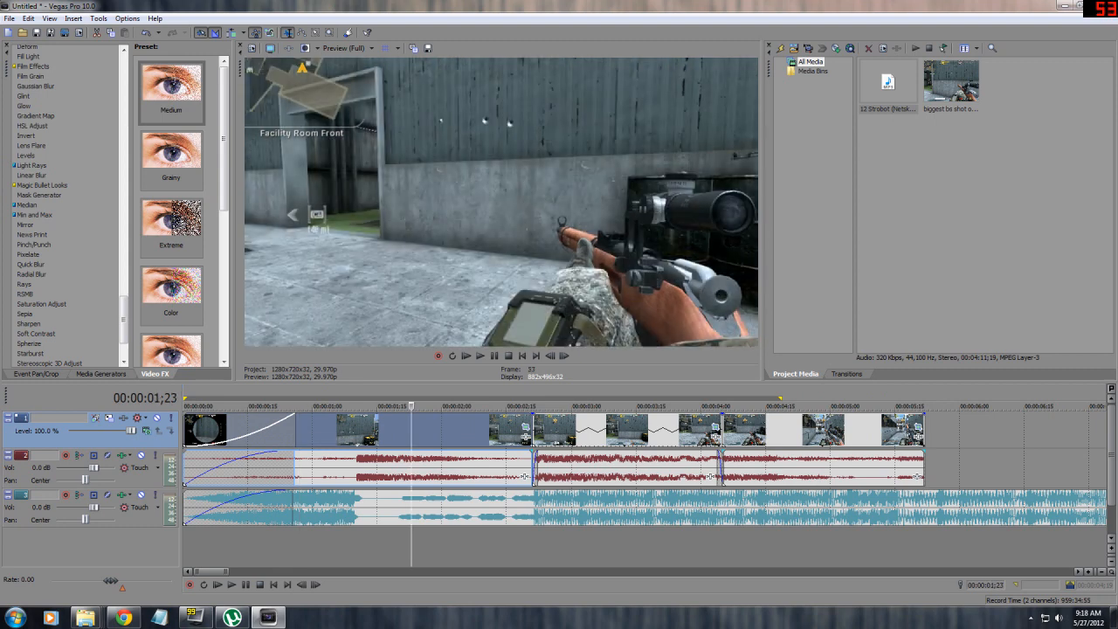
Step: Fade out the end of the last segment, about 23 frames on the video and 22 frames on its game audio
left_click_drag(923, 416, 821, 421)
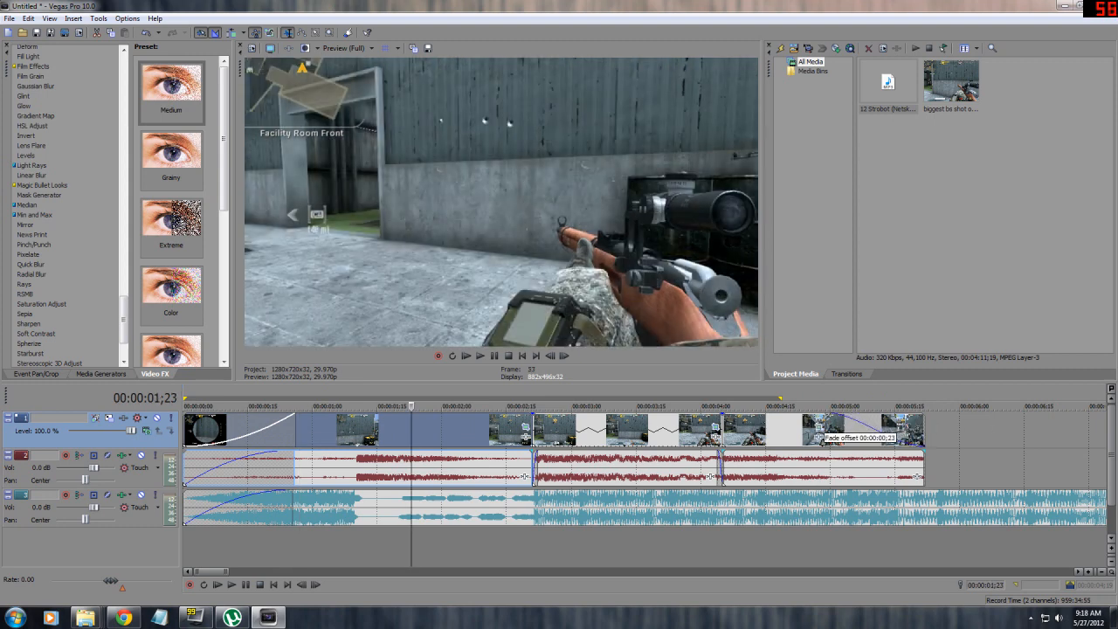
left_click_drag(924, 452, 821, 477)
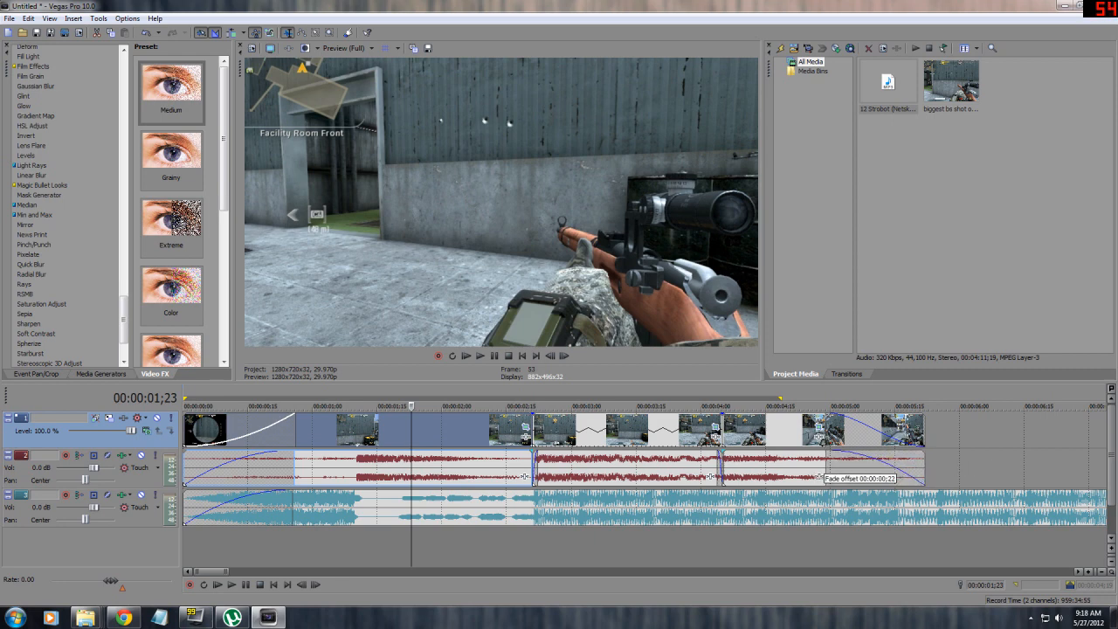
left_click_drag(412, 407, 287, 406)
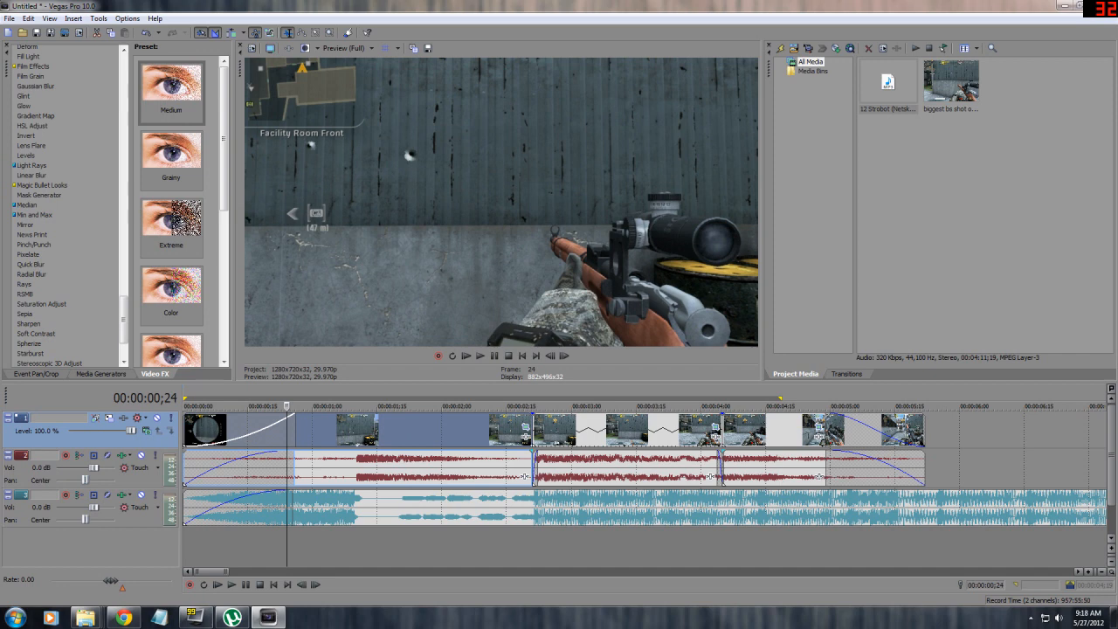
Step: Open Event Pan/Crop for the first video segment and widen its panel
scroll(171, 209, "down", 1)
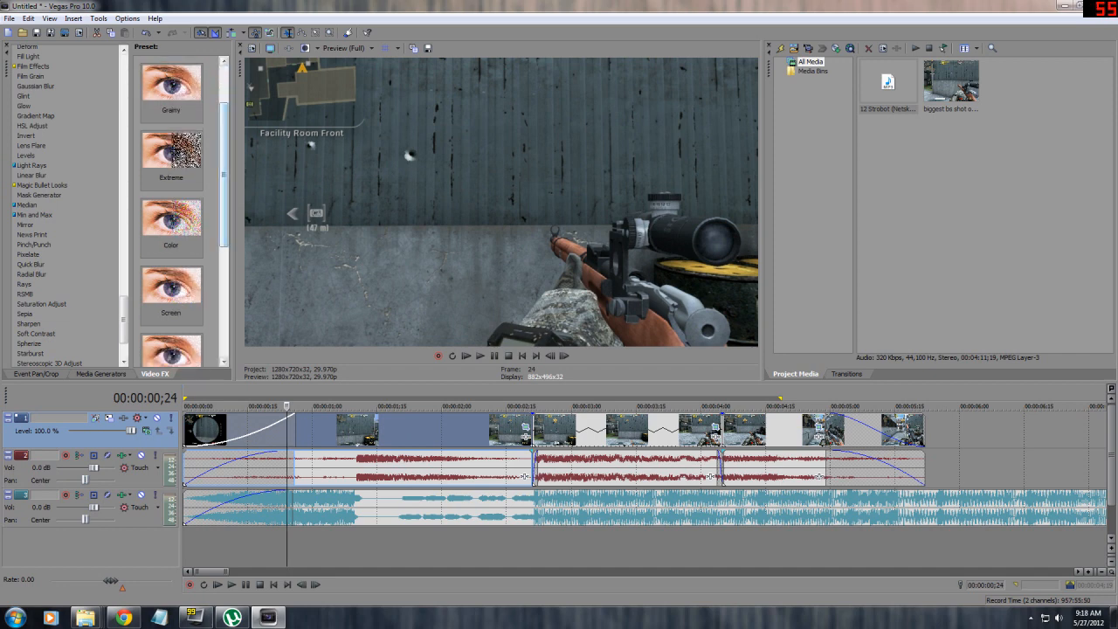
scroll(50, 205, "down", 1)
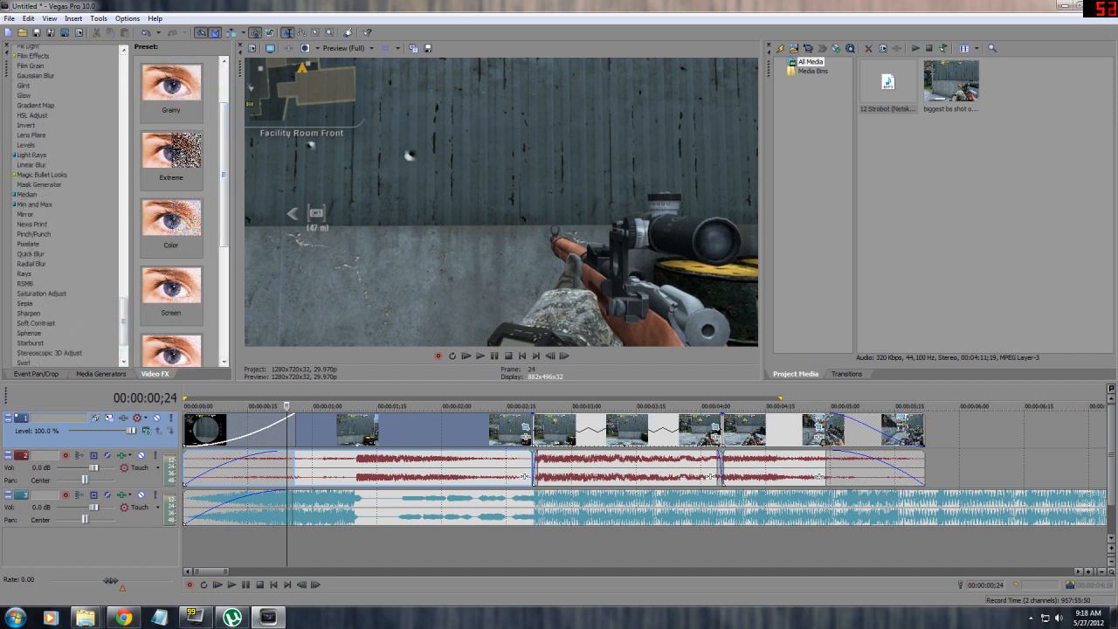
left_click(455, 430)
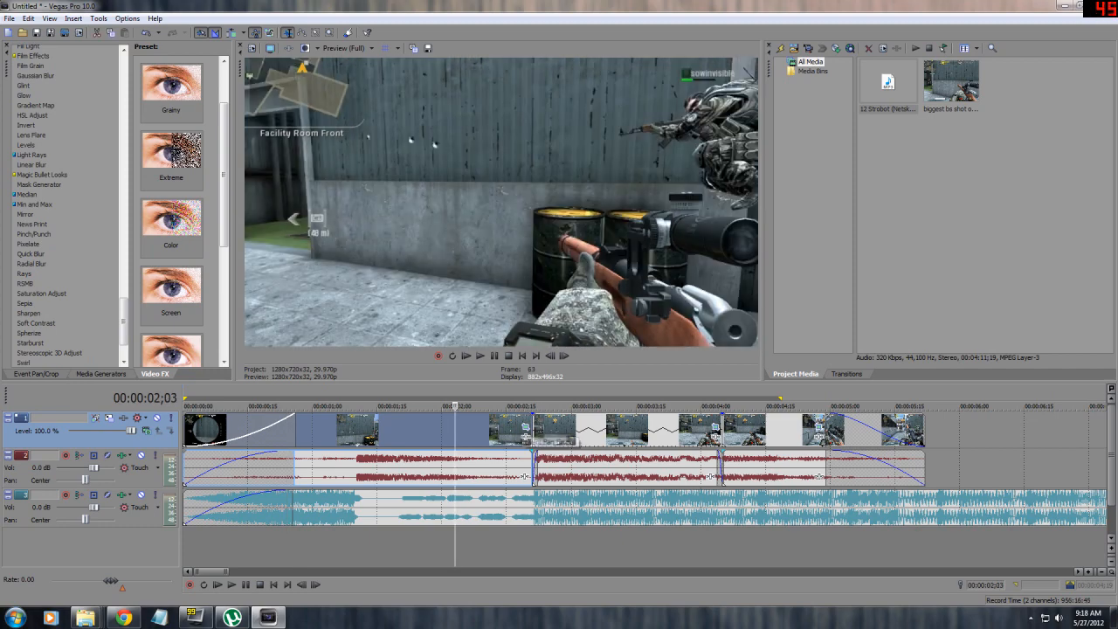
left_click(433, 430)
left_click(526, 427)
left_click_drag(234, 210, 485, 210)
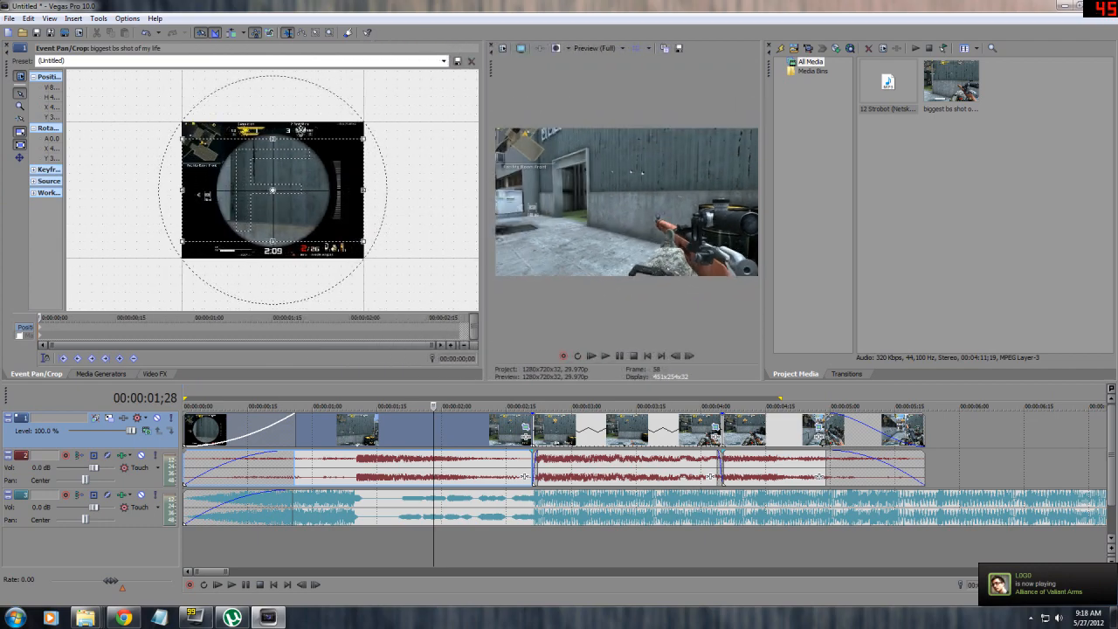
Step: At the start of the first segment, shrink the pan/crop frame to a small area around the scope's centre, and play it
key("ctrl+Home")
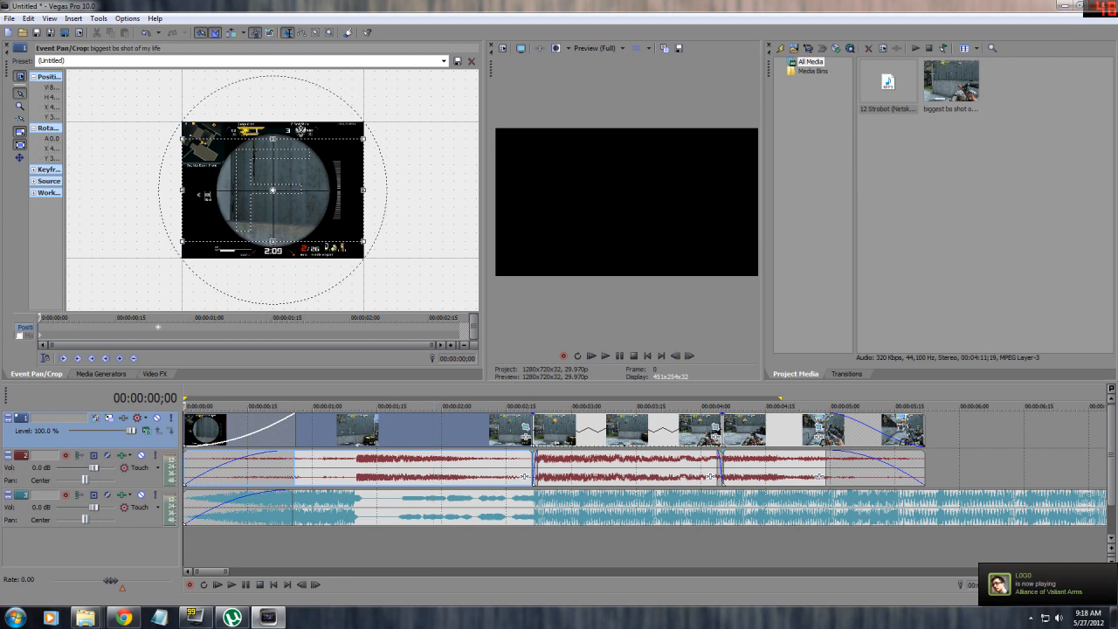
key("Left")
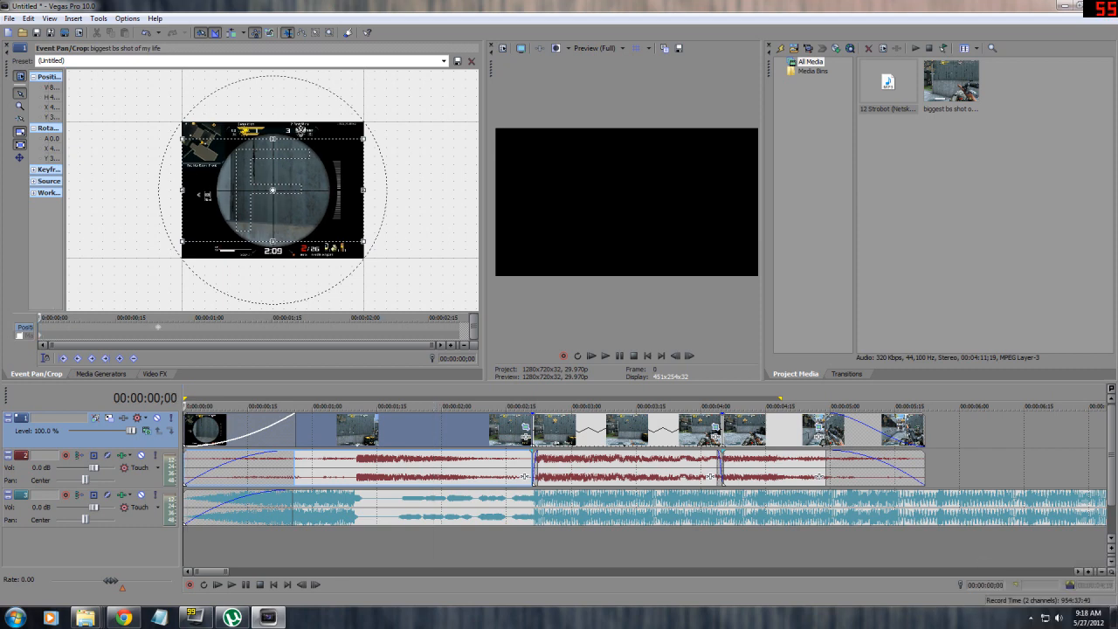
left_click_drag(363, 241, 288, 205)
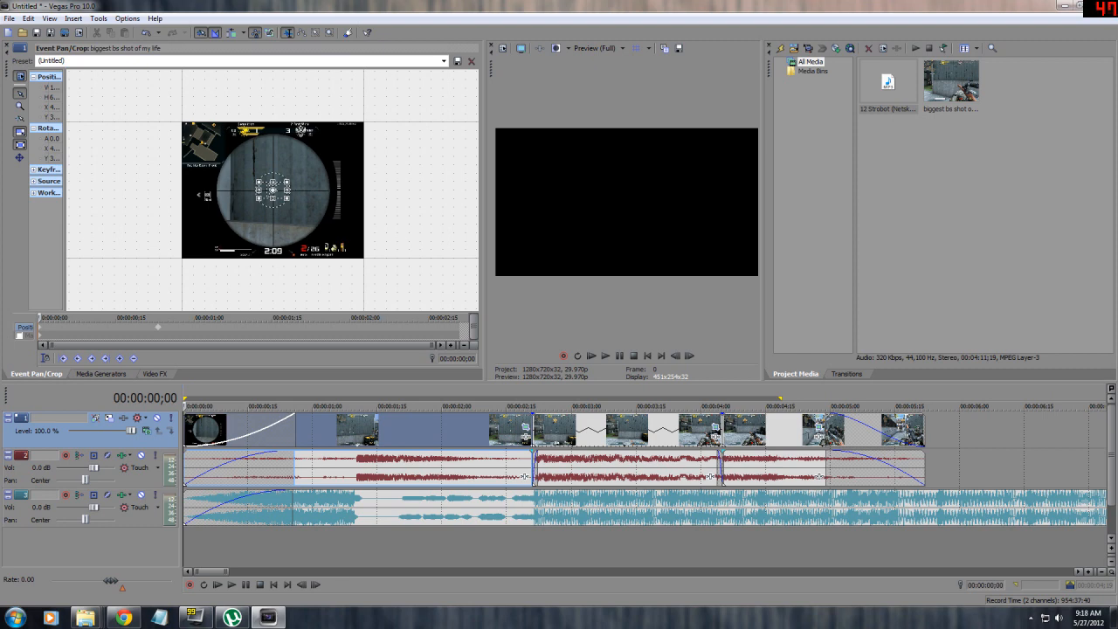
key("space")
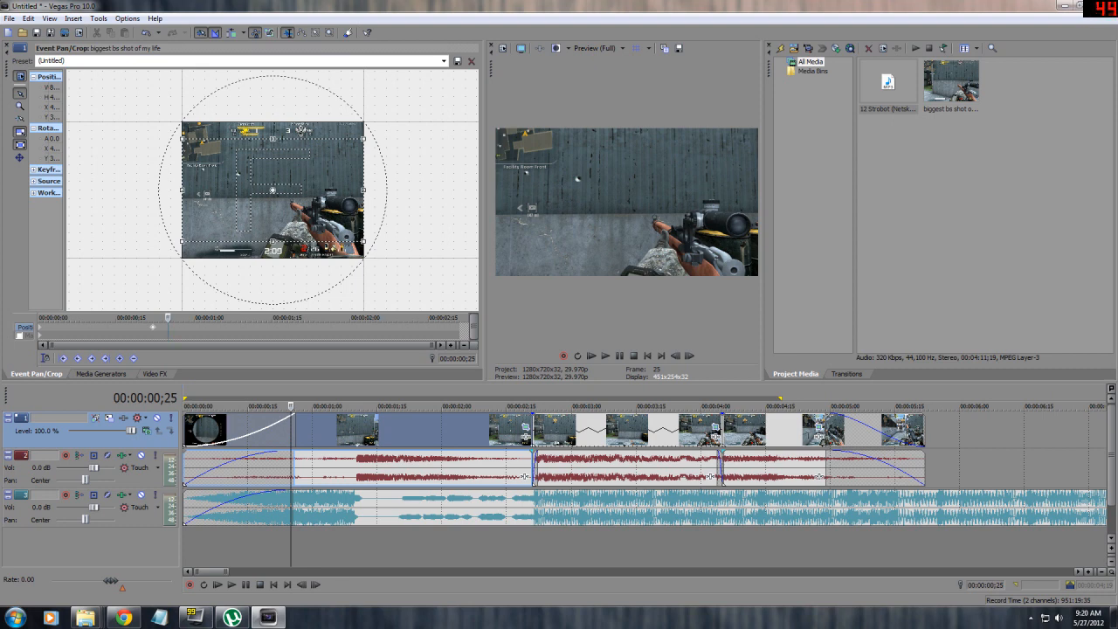
Step: Step back and forth through the opening pan/crop zoom, ending on the keyframe at 00:00:00;22
key("Left")
key("Left")
key("Left")
key("Left")
key("Left")
key("Left")
key("Left")
key("Left")
key("Left")
key("Left")
key("Left")
key("Left")
key("Left")
key("Left")
key("Left")
key("Right")
key("Right")
key("Right")
key("Right")
key("Right")
key("Right")
key("Right")
key("Right")
key("Right")
key("Right")
key("Right")
key("Right")
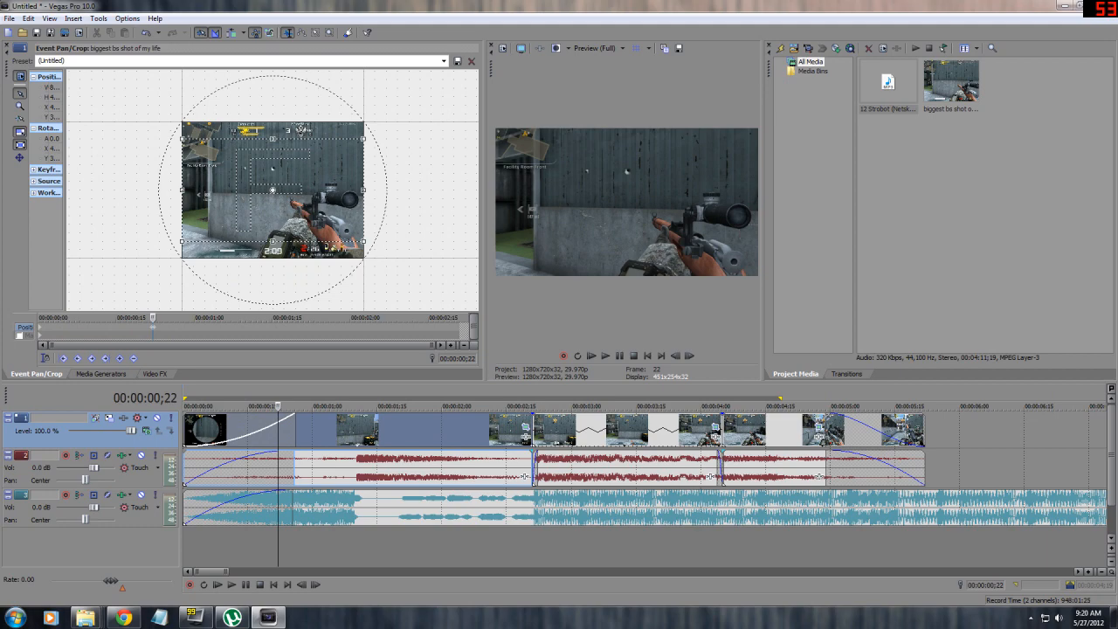
Step: Scrub the pan/crop animation forward to 00:00:01;01 and play the opening of the first segment
left_click_drag(153, 318, 200, 318)
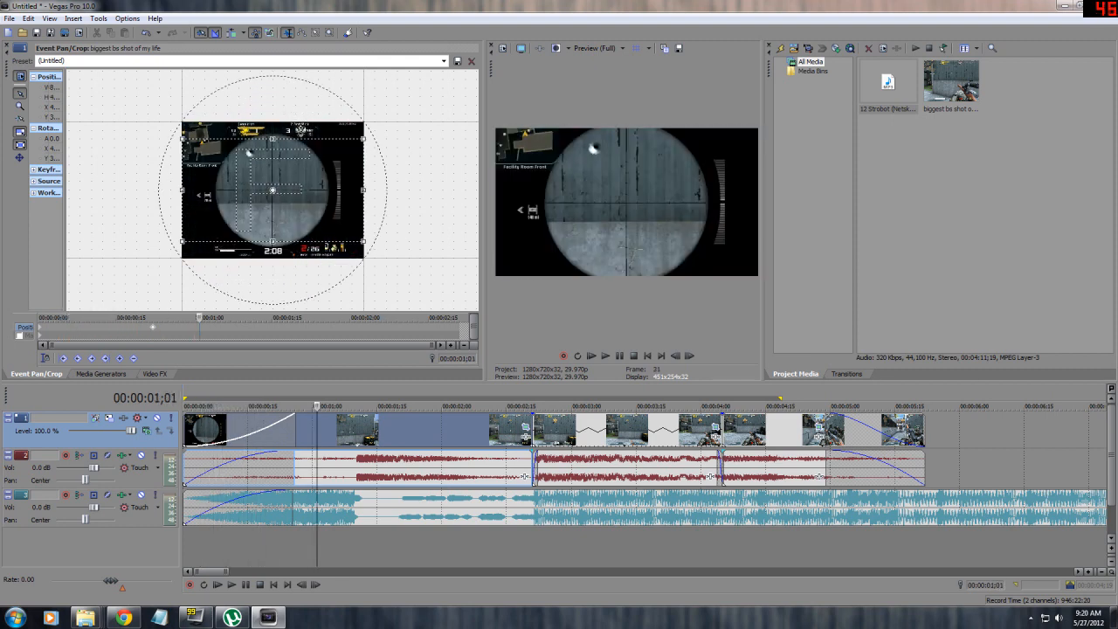
left_click_drag(317, 406, 221, 407)
left_click(232, 584)
left_click(245, 585)
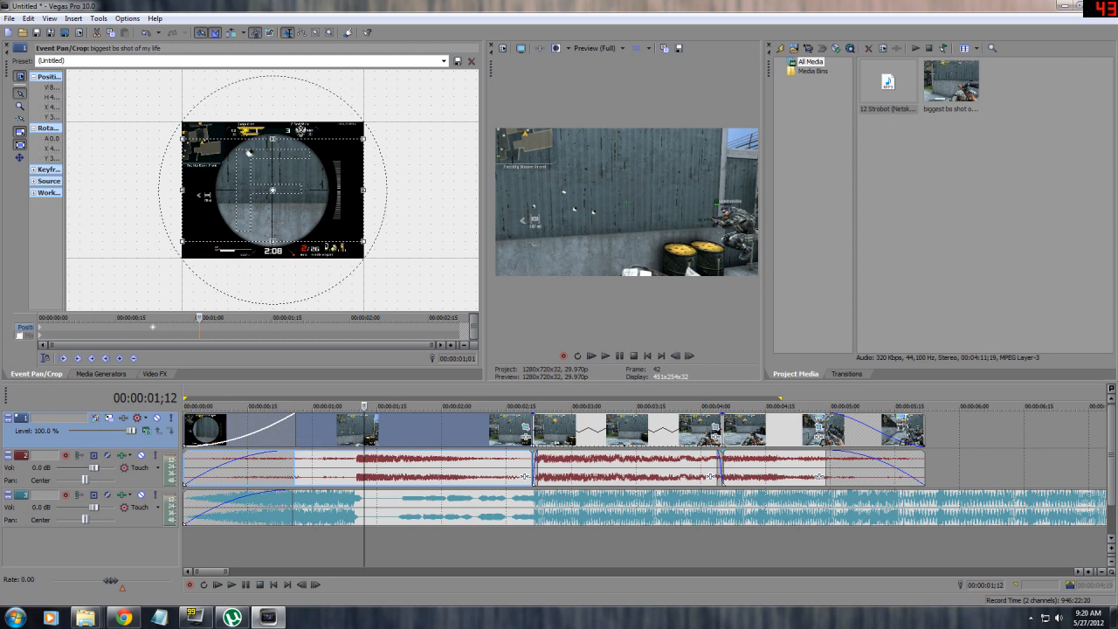
Step: Change the first segment's video fade-in curve to fast logarithmic, and play it from the start in a larger preview
right_click(295, 416)
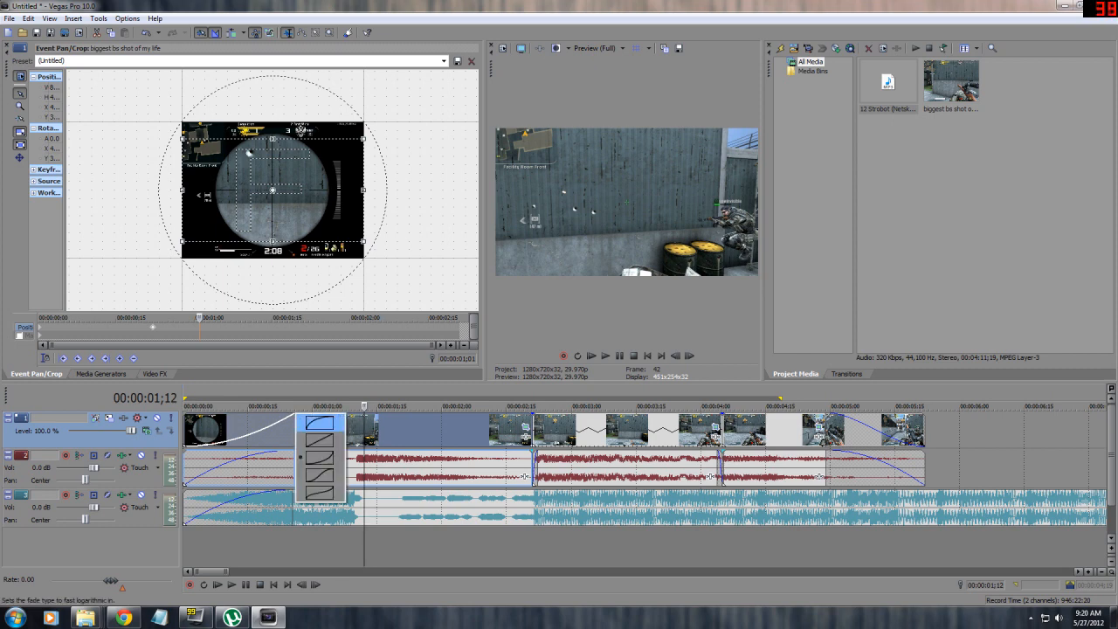
left_click(319, 423)
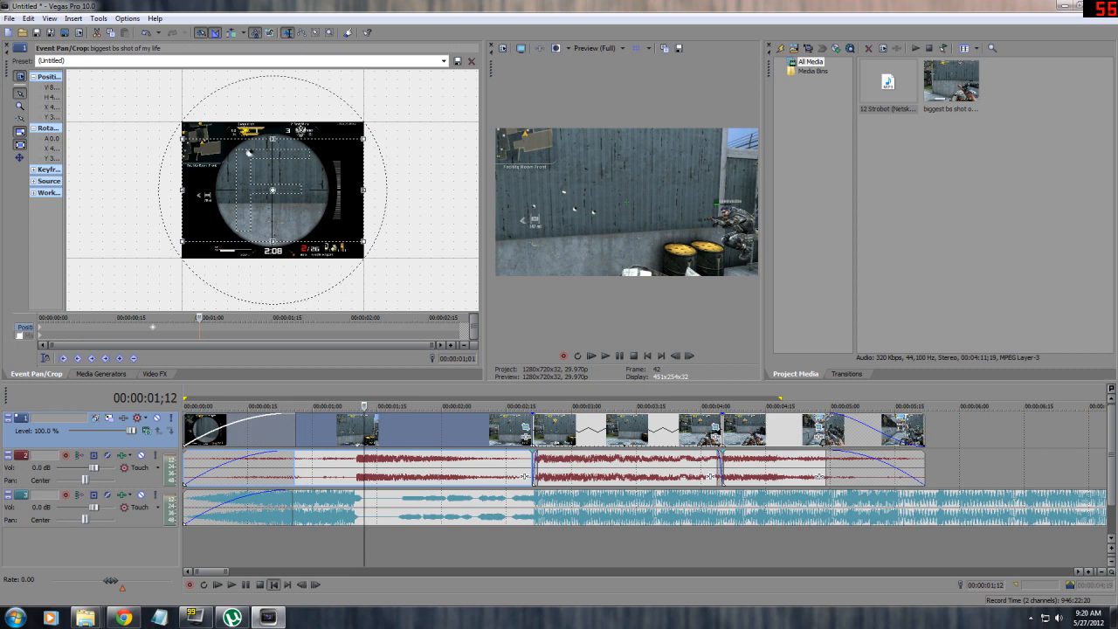
key("ctrl+Home")
left_click_drag(485, 244, 214, 245)
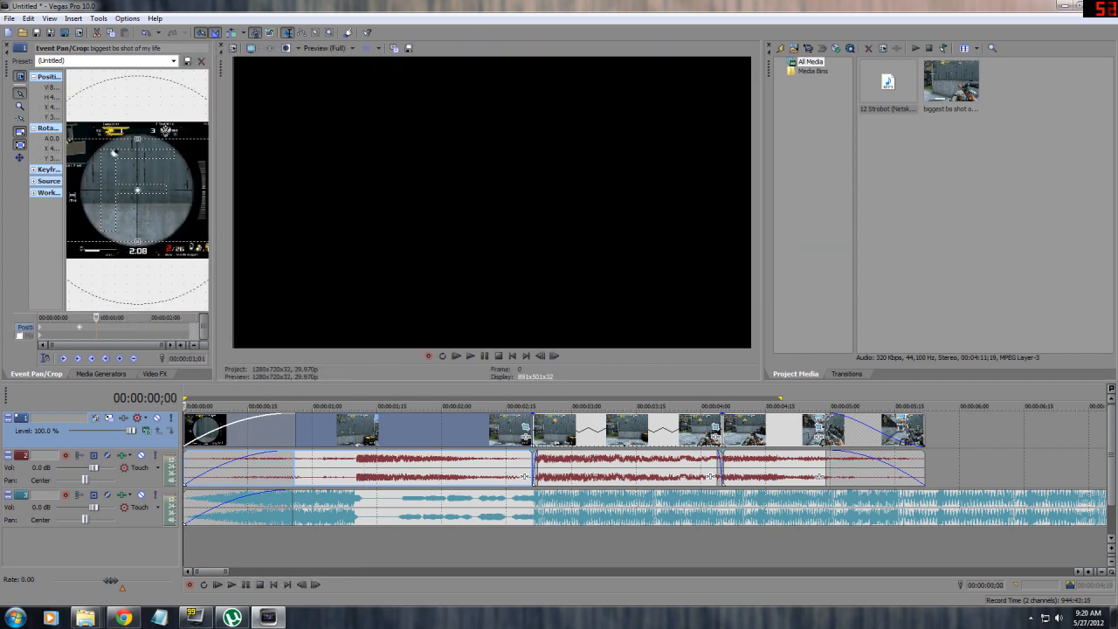
left_click_drag(763, 244, 833, 244)
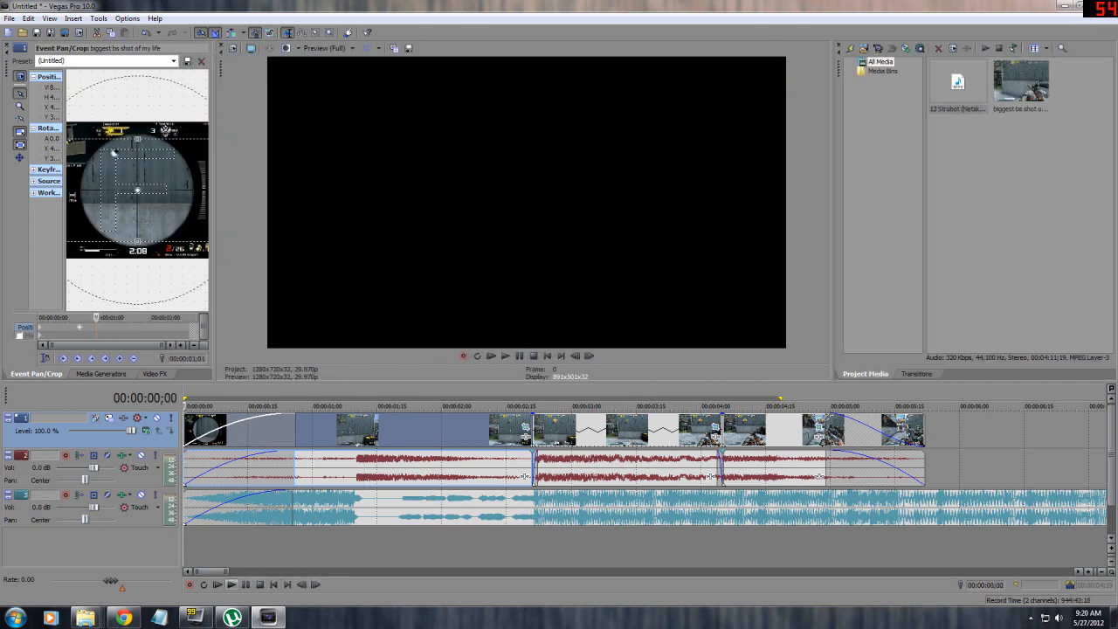
left_click(232, 584)
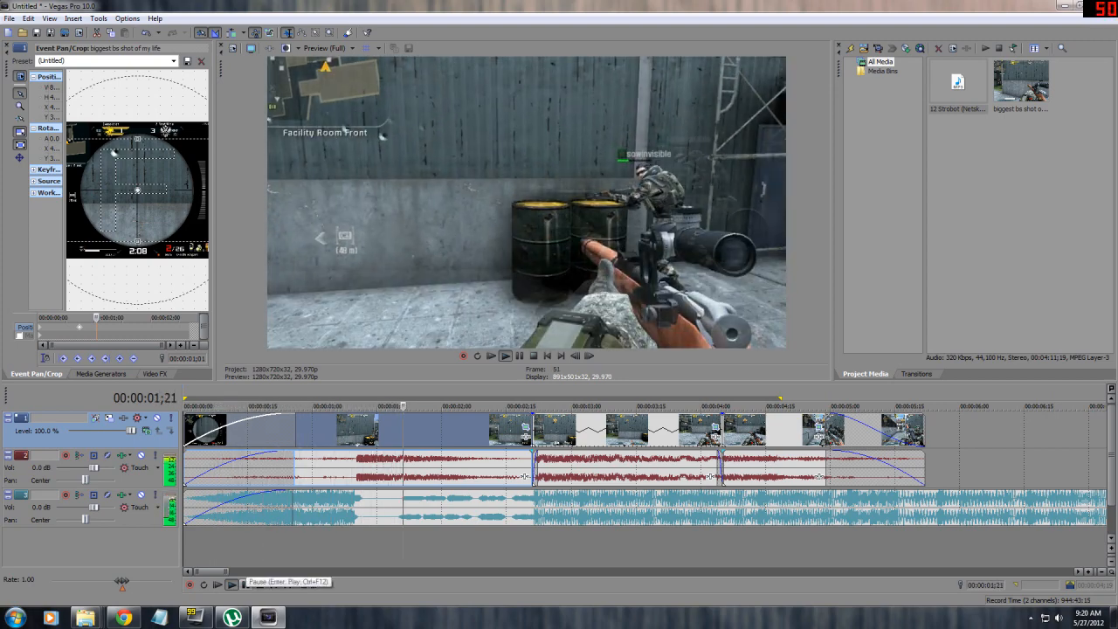
left_click(245, 584)
Step: Move the second pan/crop keyframe to about 00:00:01;00 and play the slower opening zoom from the start
left_click_drag(213, 245, 462, 245)
left_click_drag(147, 327, 216, 318)
key("ctrl+Home")
left_click_drag(276, 181, 268, 186)
key("space")
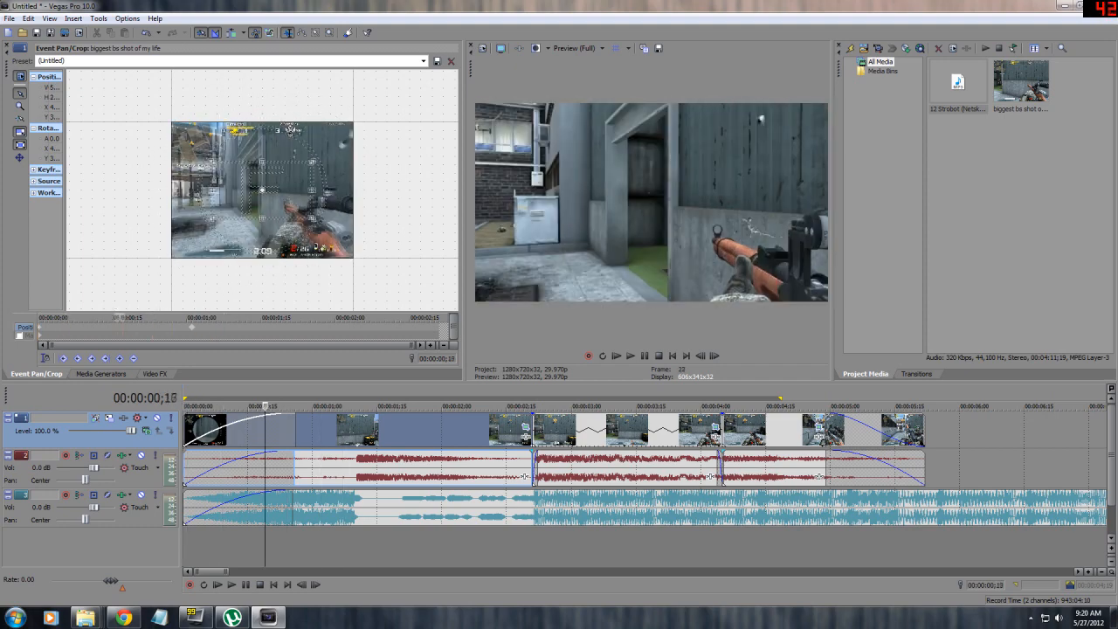
Step: Step back frame by frame through the opening zoom to 00:00:00;10
key("Left")
key("Left")
key("Left")
key("Left")
key("Left")
key("Left")
key("Left")
key("Left")
key("Left")
key("Left")
key("Left")
key("Left")
key("Left")
key("Left")
key("Left")
key("Left")
key("Left")
key("Left")
key("Left")
key("Left")
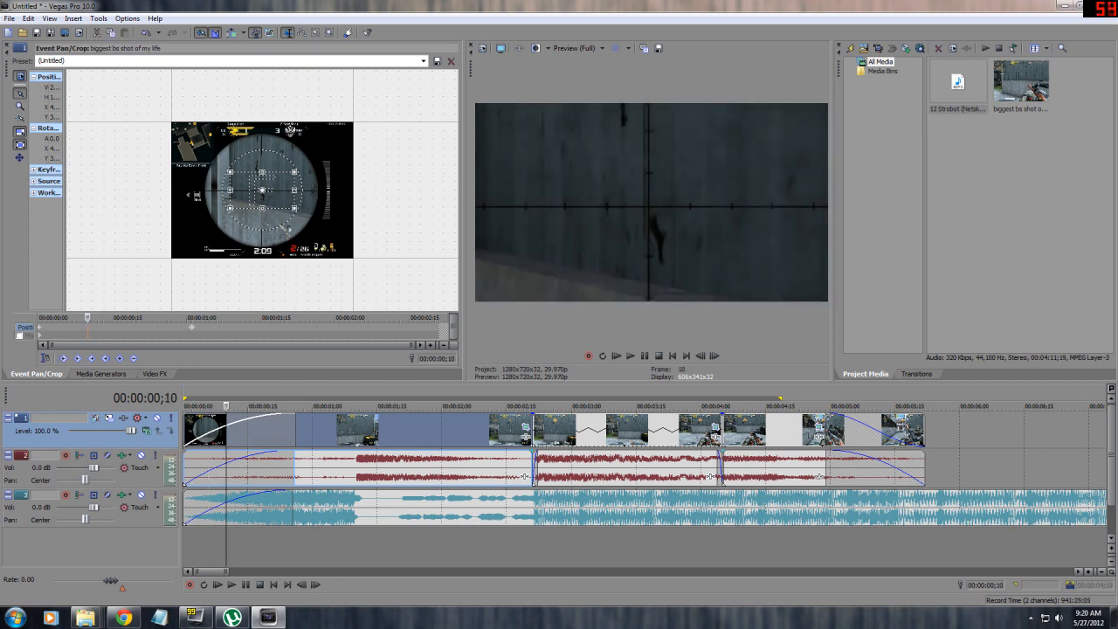
Step: Trim about 11 frames off the start of the first segment and time-stretch it back to the timeline start
left_click_drag(184, 432, 230, 432)
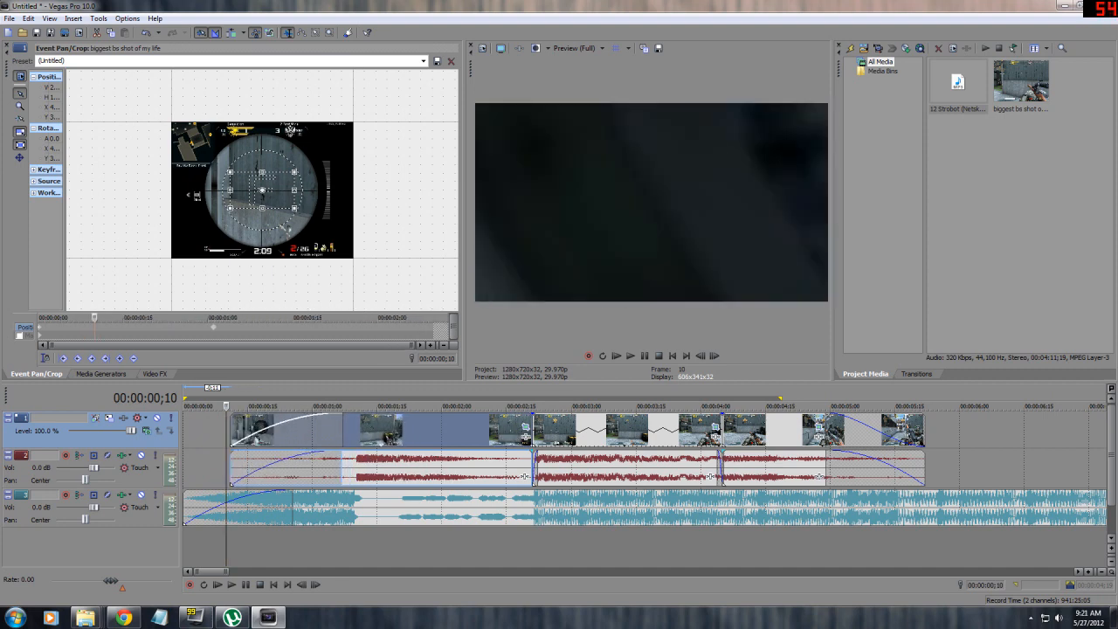
left_click(312, 432)
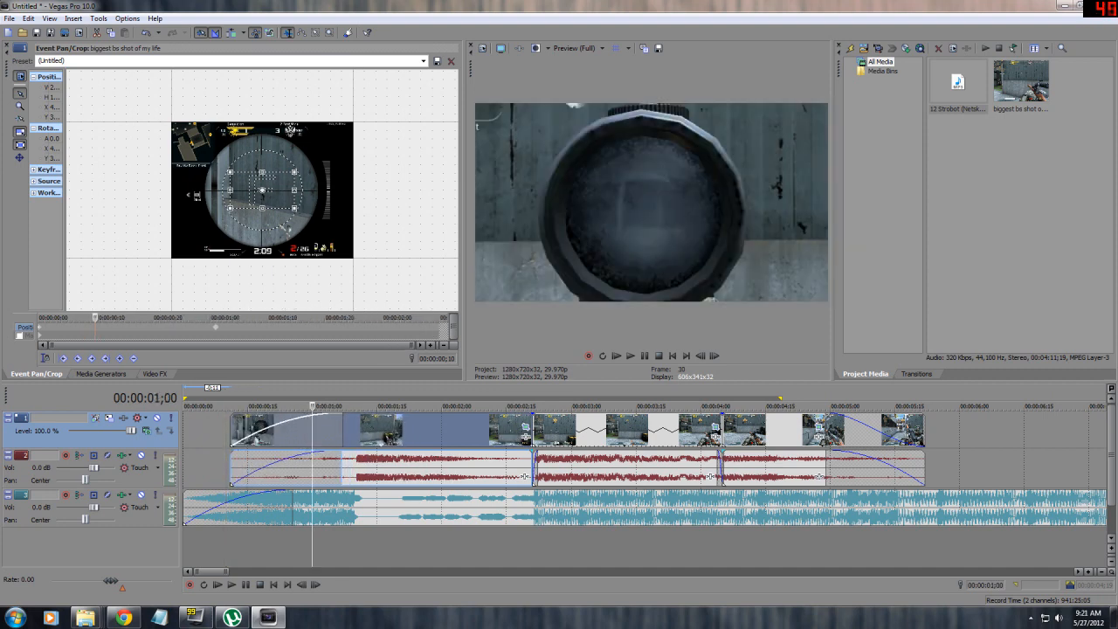
left_click_drag(230, 432, 183, 433)
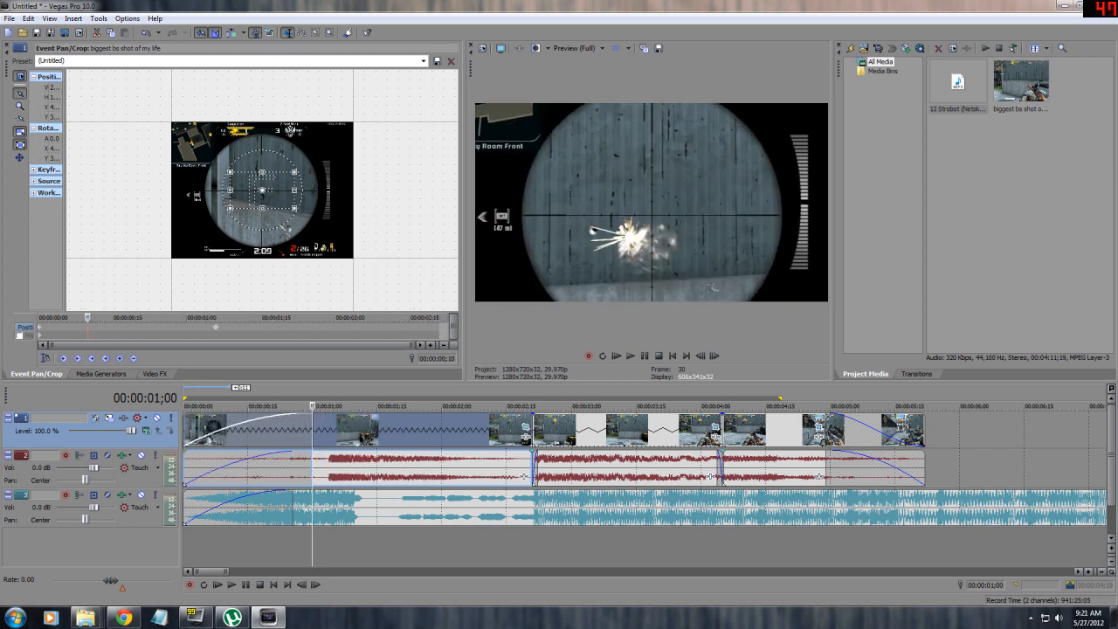
right_click(277, 465)
left_click(301, 457)
Step: Time-compress the first segment by about 20 frames from its start, and trim the music's start to the same point
left_click(597, 407)
left_click(455, 430)
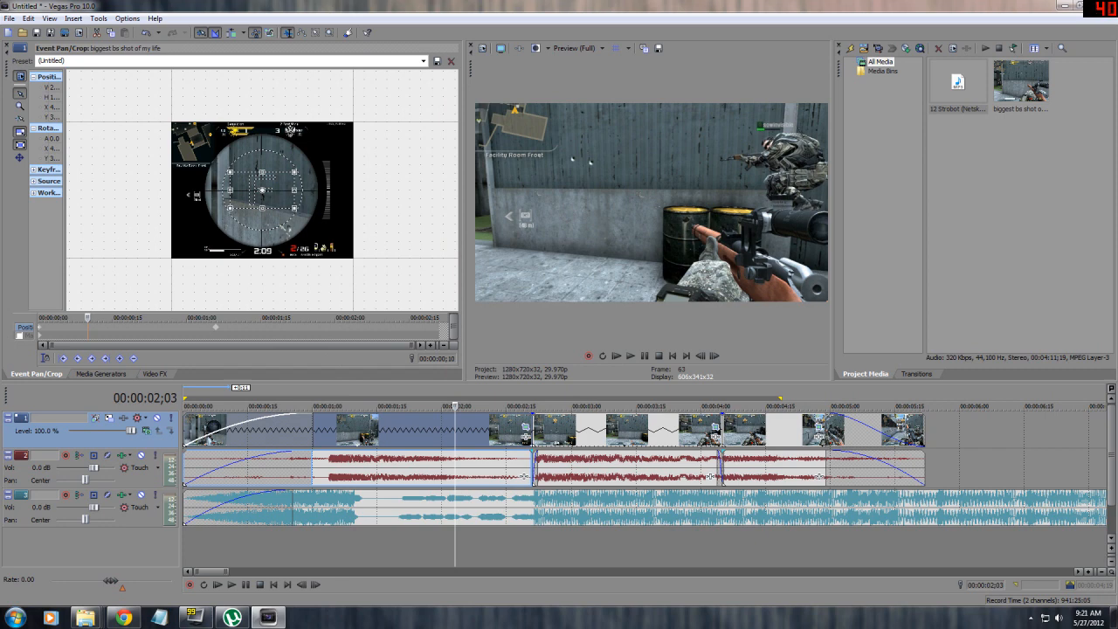
left_click_drag(183, 432, 269, 433)
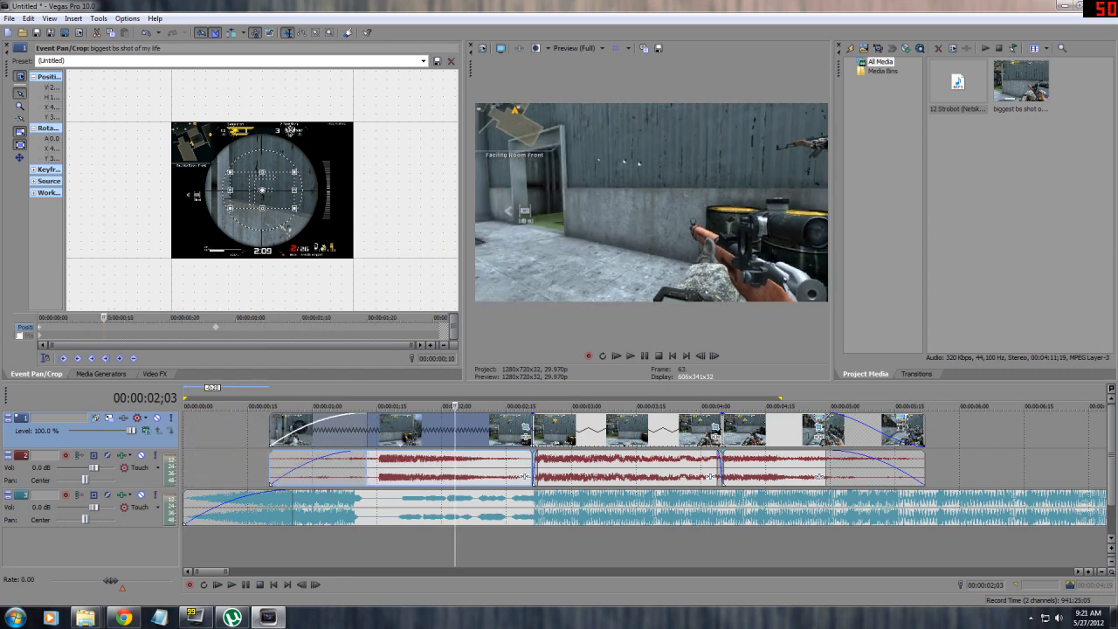
left_click_drag(185, 509, 269, 510)
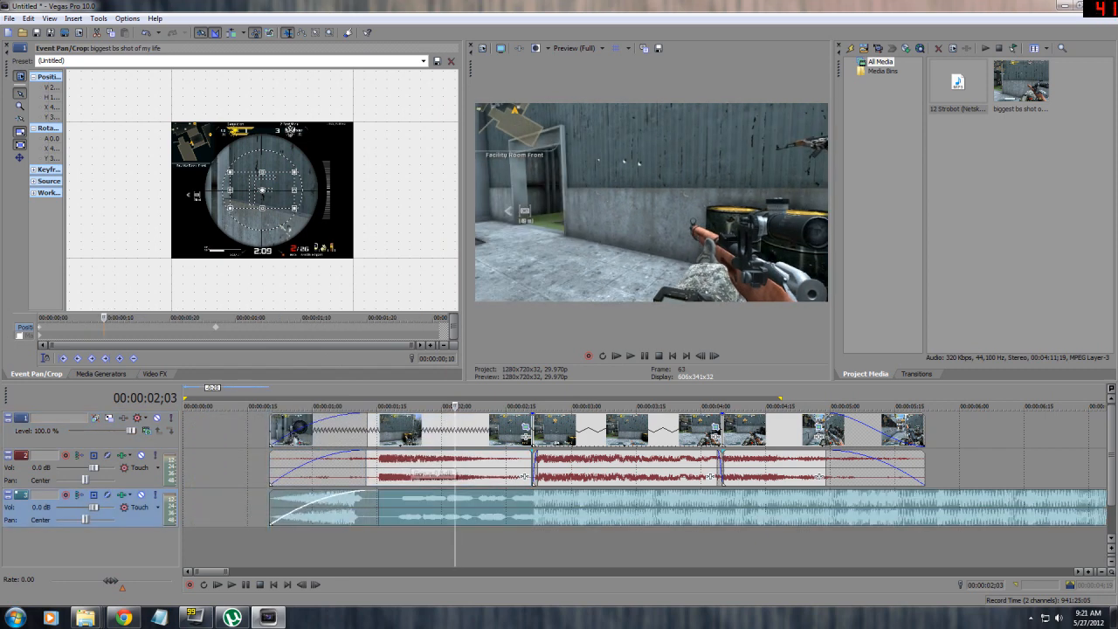
Step: Enlarge the video preview and play the sped-up first segment
left_click_drag(464, 218, 342, 219)
left_click(428, 430)
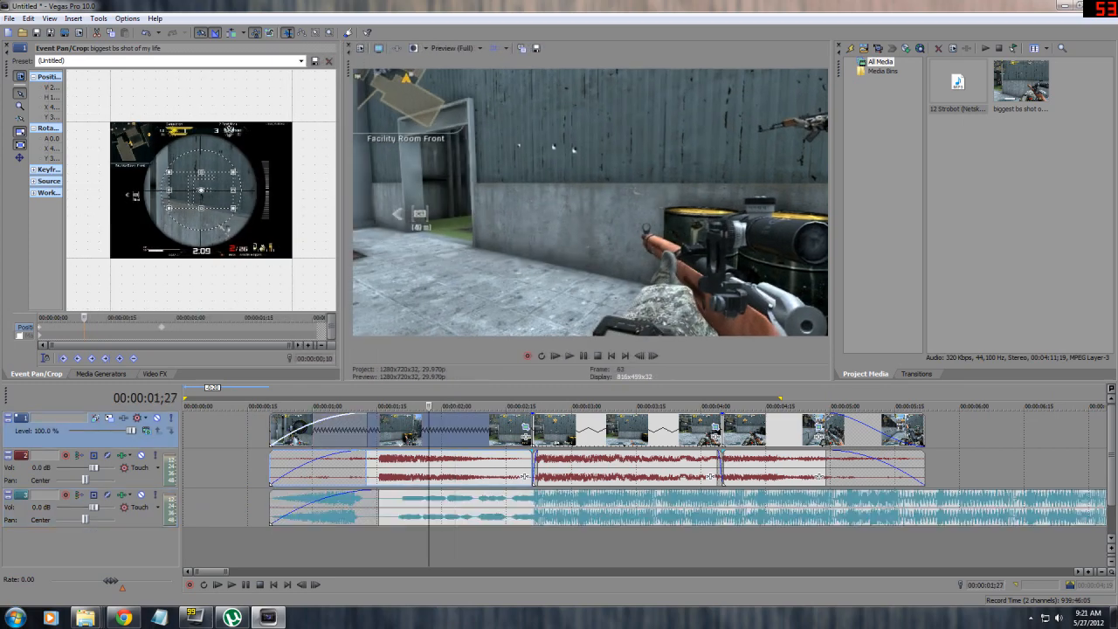
scroll(428, 429, "down", 1)
key("space")
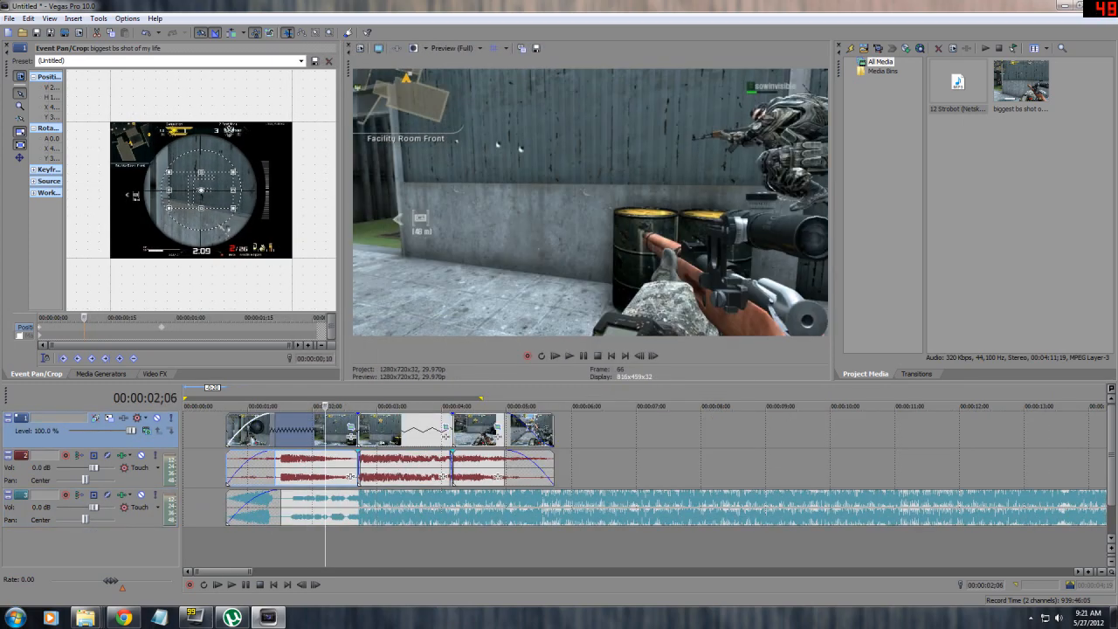
left_click(208, 430)
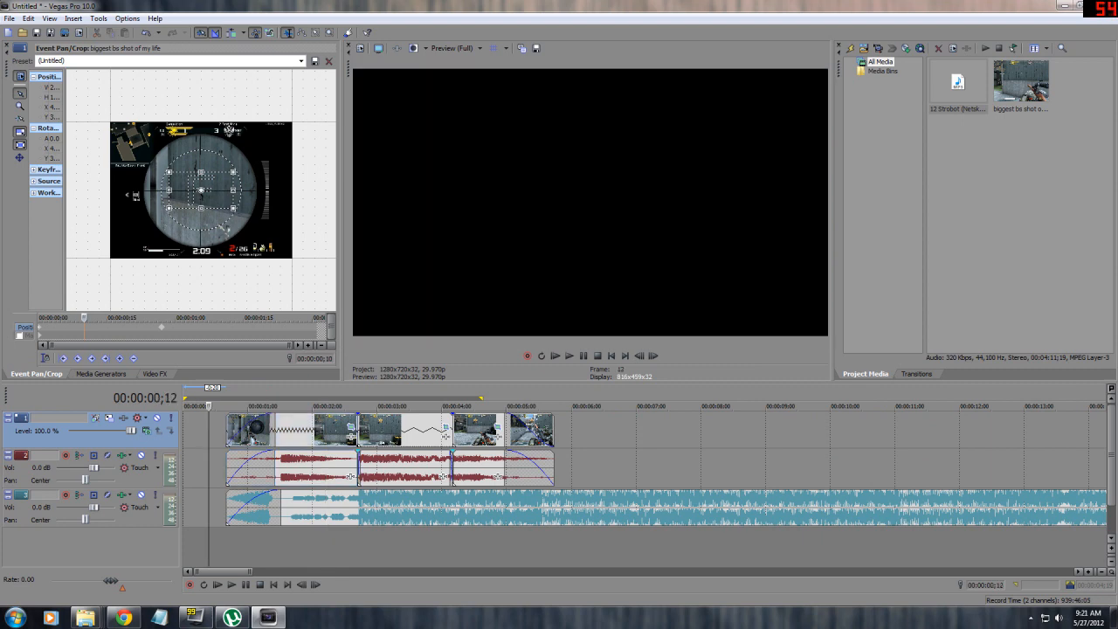
Step: Move all three video segments with their game audio, and the music, back to the start of the timeline
left_click(310, 430)
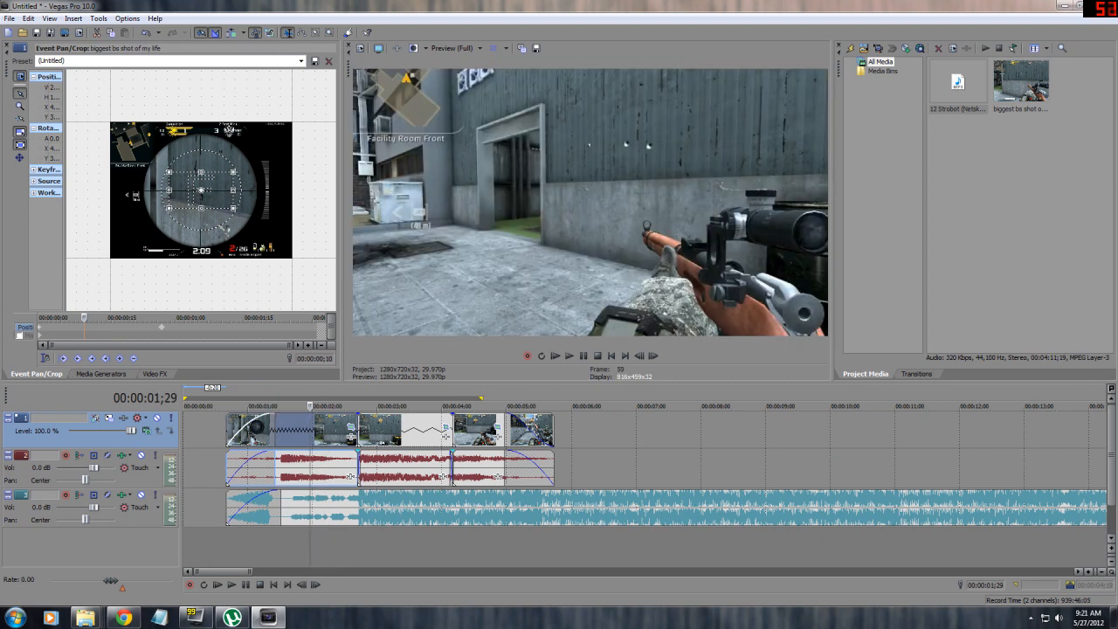
left_click(406, 430, "ctrl")
left_click(480, 430, "ctrl")
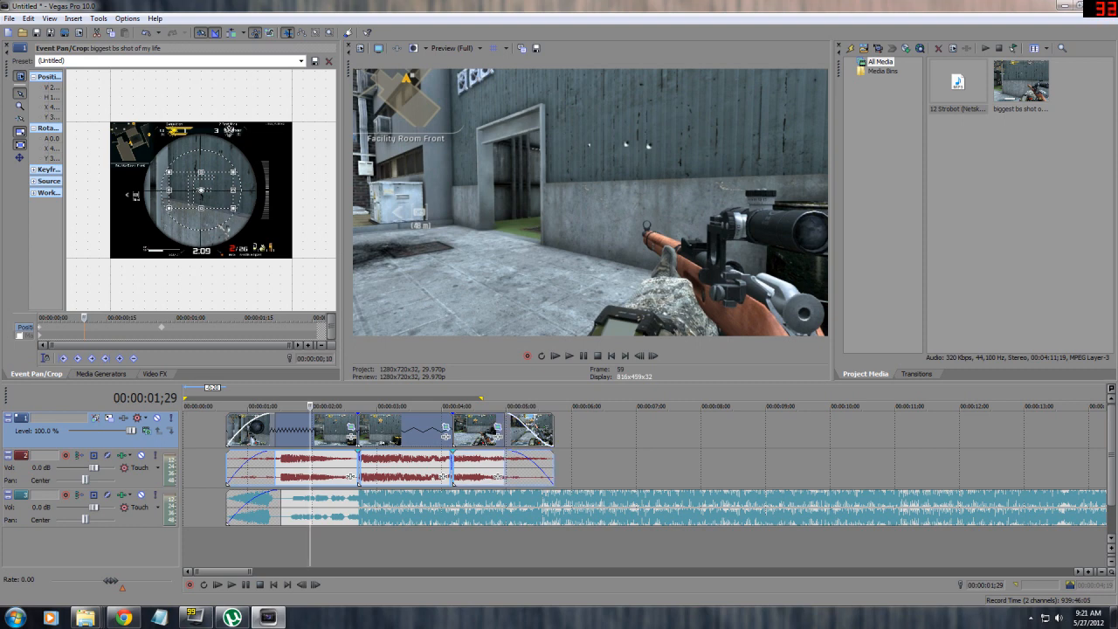
left_click(310, 429)
left_click(406, 430, "ctrl")
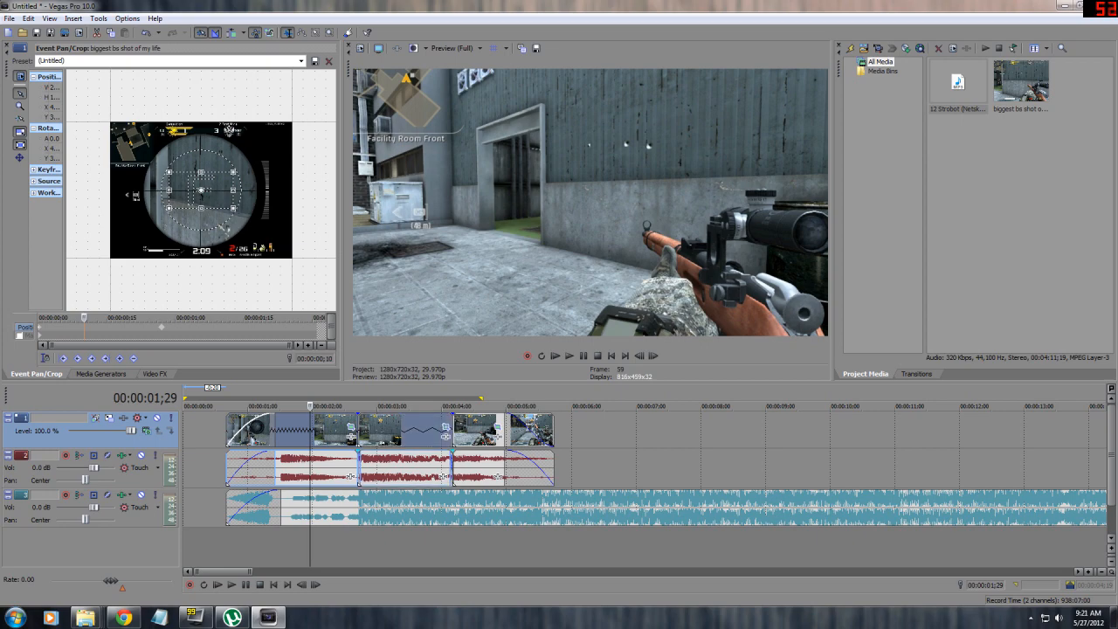
left_click(481, 430, "ctrl")
left_click_drag(480, 430, 436, 430)
left_click_drag(376, 507, 331, 507)
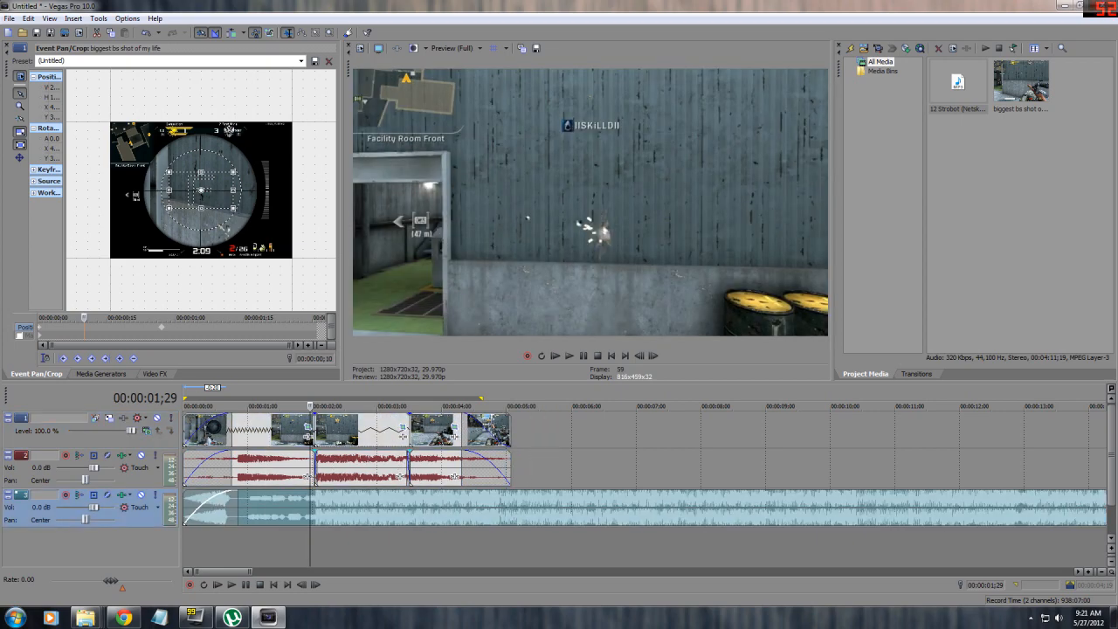
Step: Play the repositioned edit from the start of the timeline to past the first cut
left_click(274, 584)
left_click(231, 585)
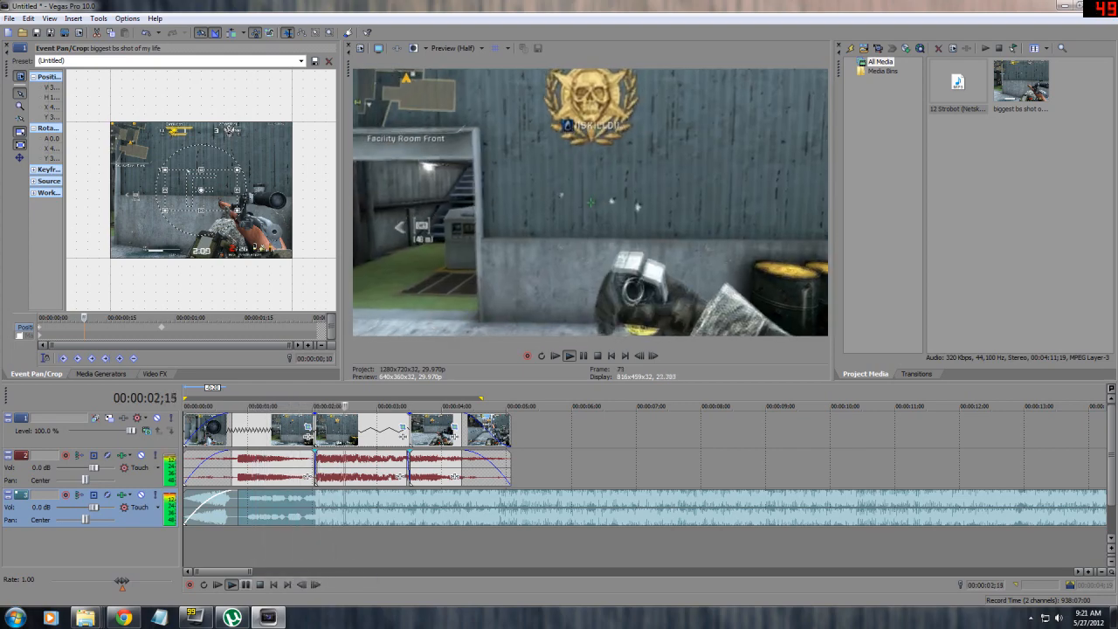
left_click(245, 585)
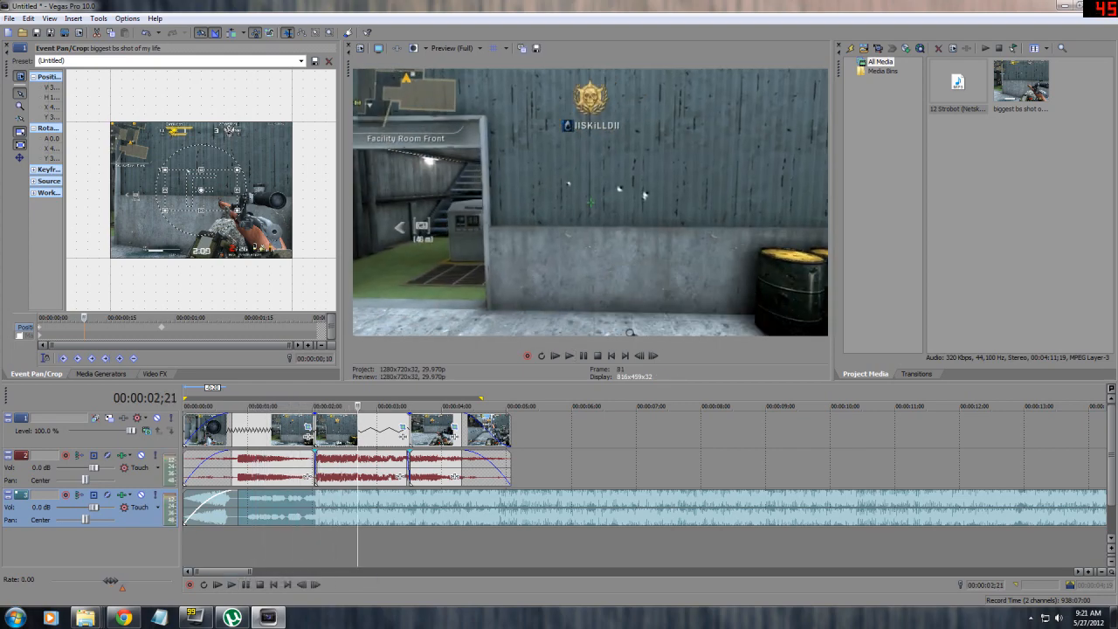
Step: Check individual frames on both sides of the cut between the first and second segments
left_click(342, 430)
left_click(361, 430)
left_click(268, 430)
left_click(329, 430)
left_click(289, 430)
left_click(338, 430)
left_click(285, 430)
left_click(347, 430)
left_click(295, 430)
left_click(355, 430)
left_click(330, 430)
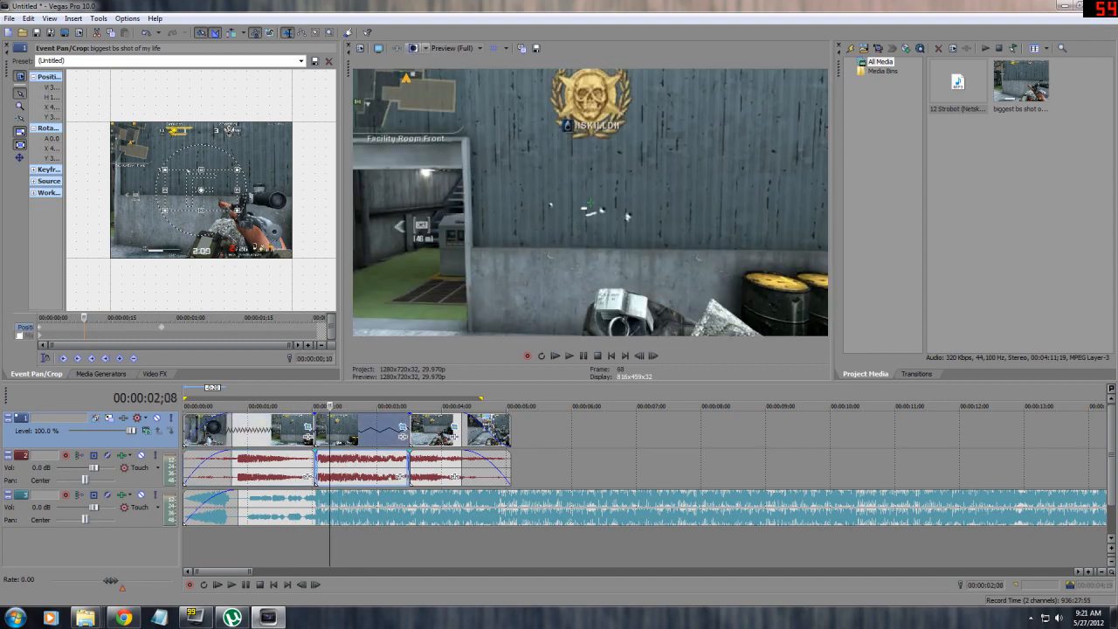
left_click(353, 430)
left_click(299, 430)
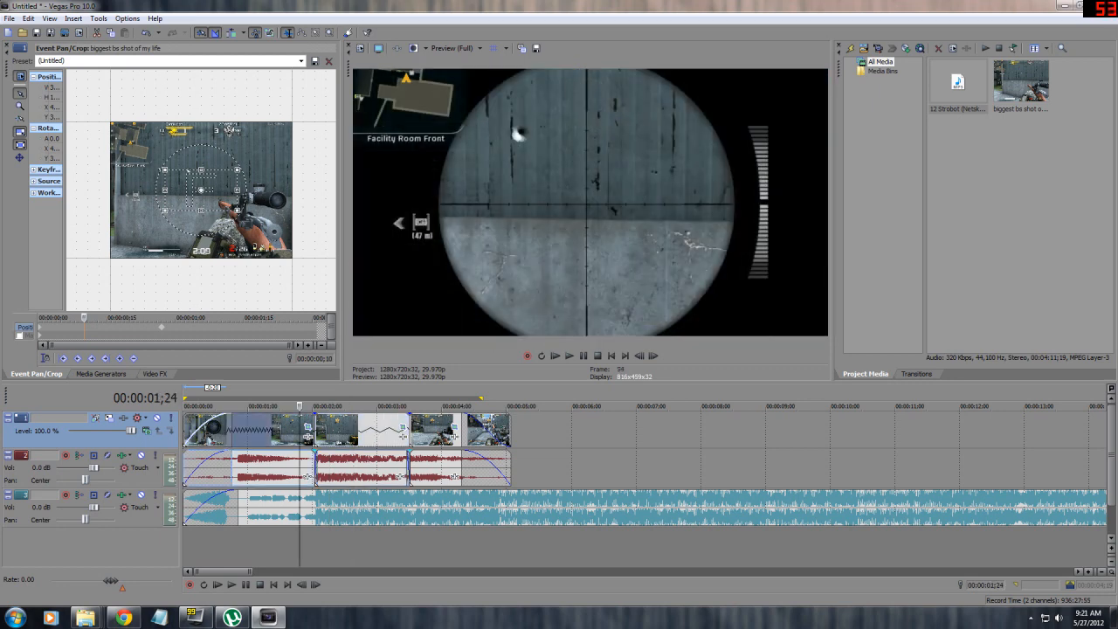
Step: Set the video preview quality to Preview (Half) and play the edit from the start
left_click(327, 430)
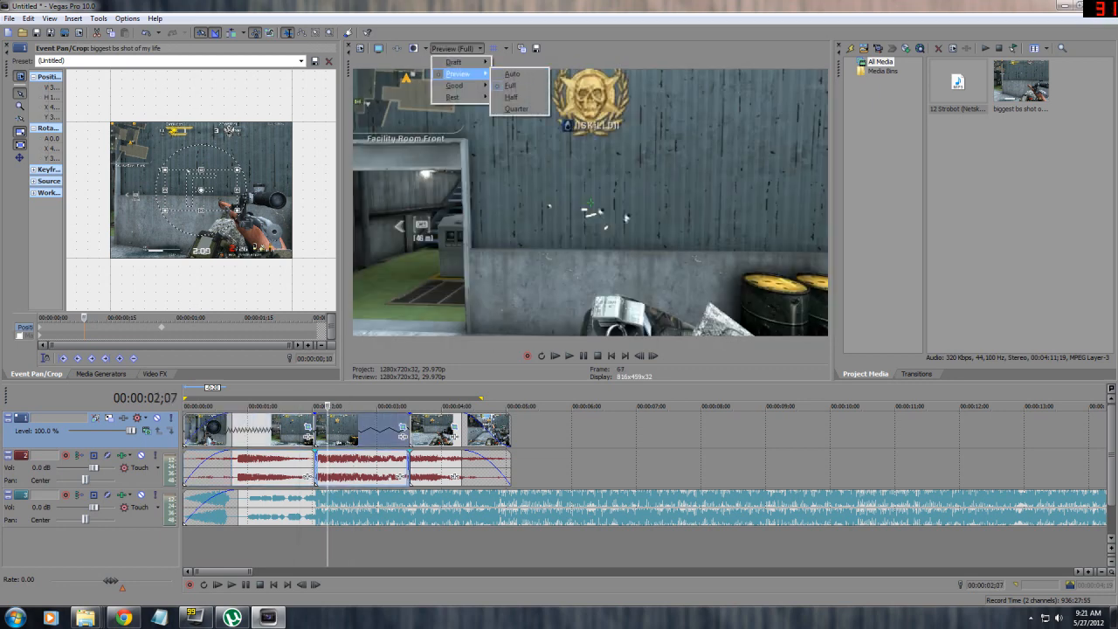
left_click(517, 97)
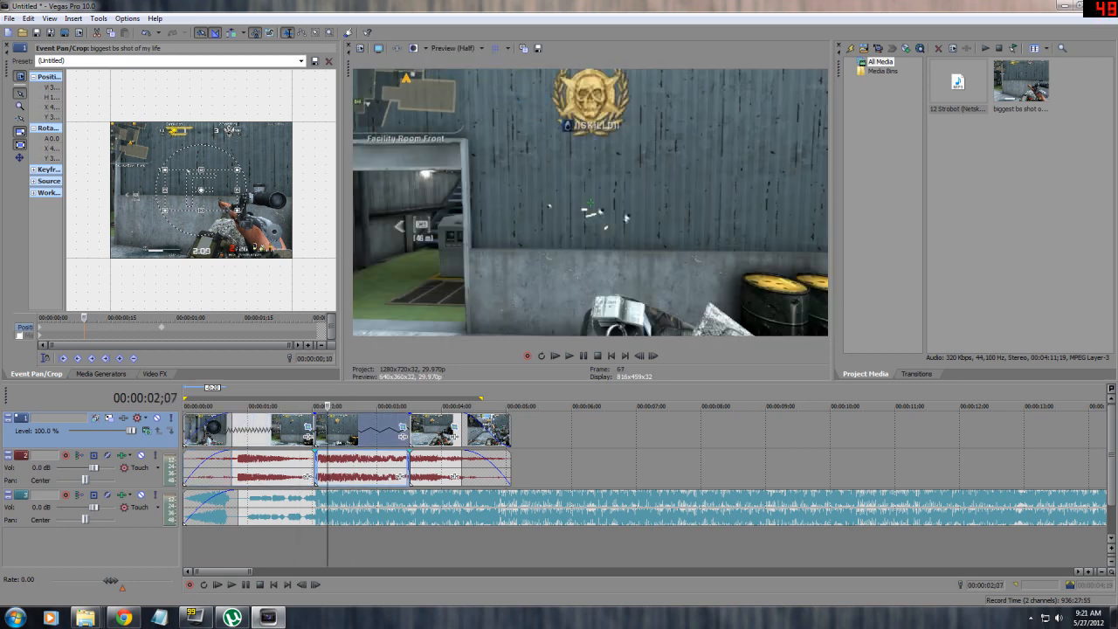
key("space")
left_click(274, 585)
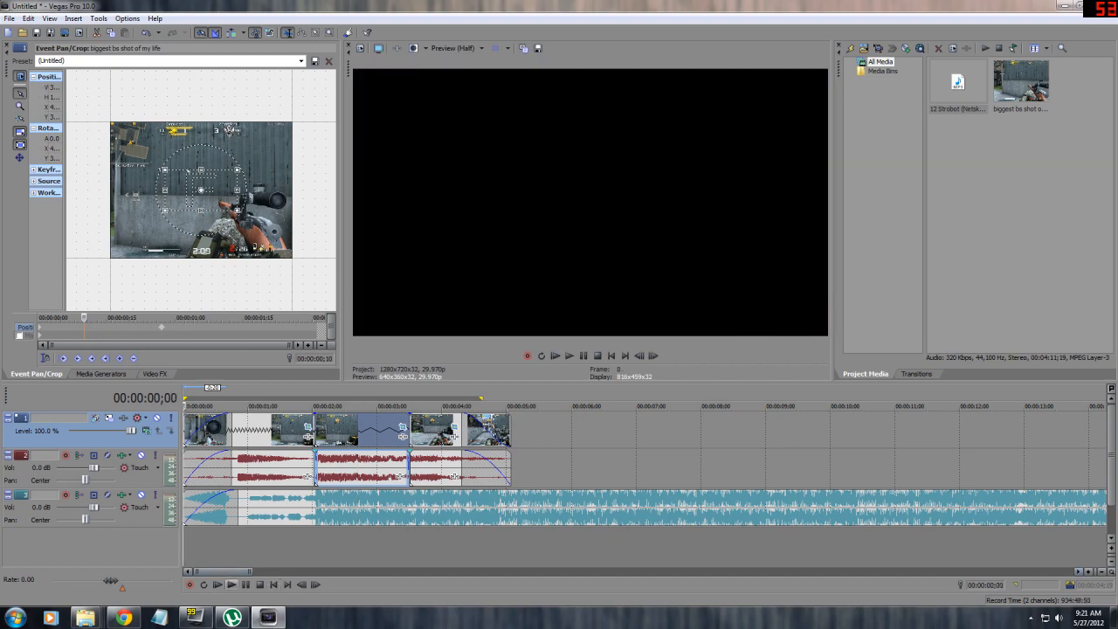
left_click(231, 585)
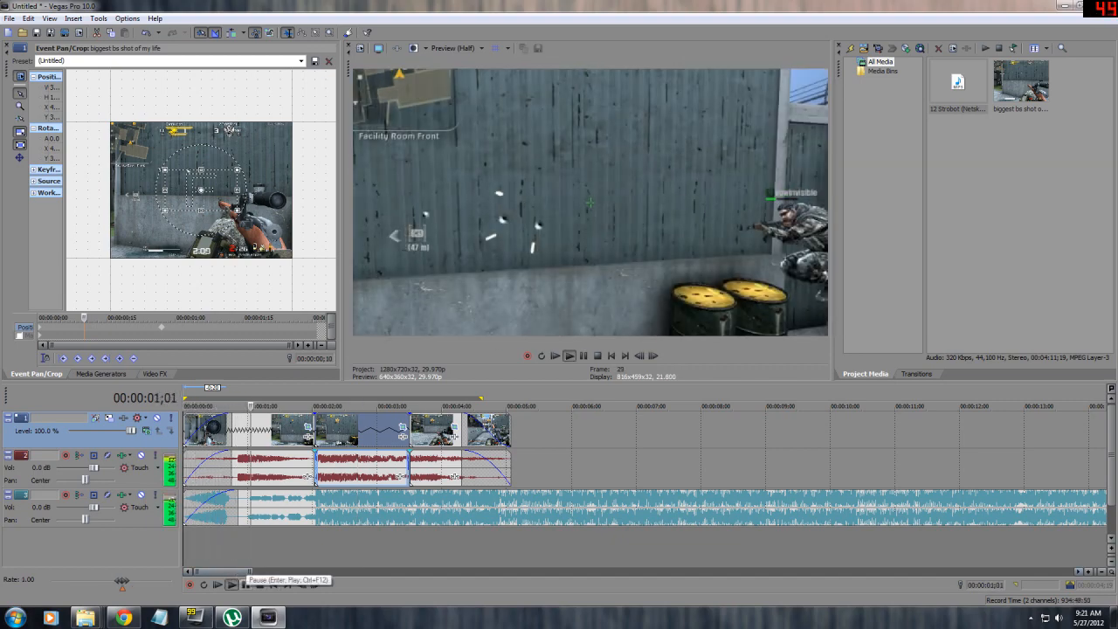
left_click(246, 584)
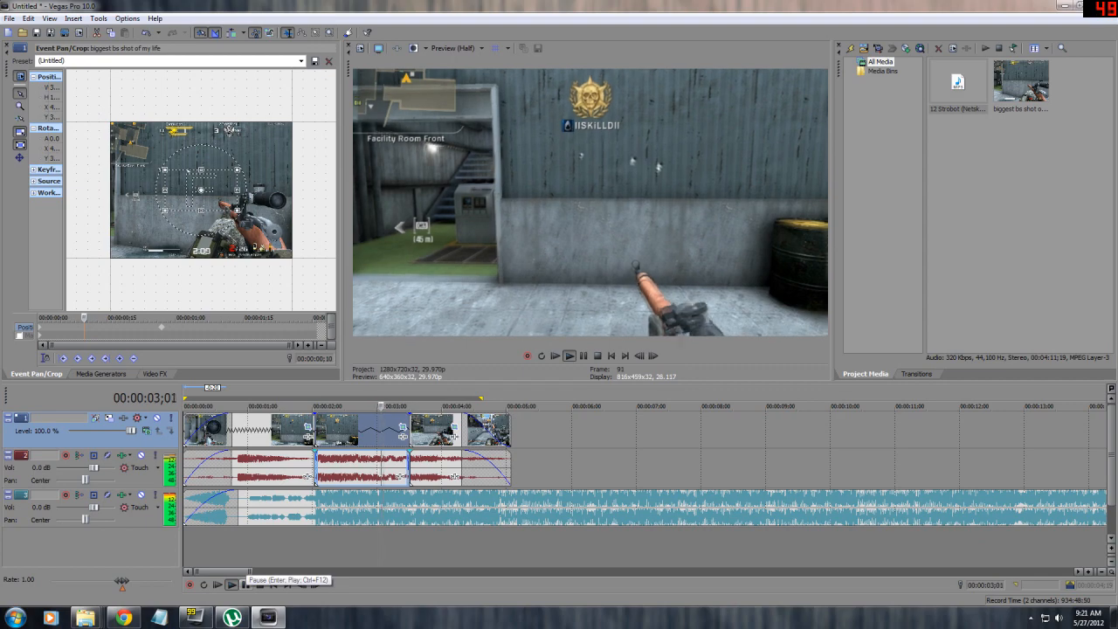
Step: Examine how the shot and the kill line up with the music across the first and second segments
left_click(280, 430)
left_click(287, 430)
left_click(247, 430)
left_click(275, 430)
left_click(240, 429)
left_click(286, 430)
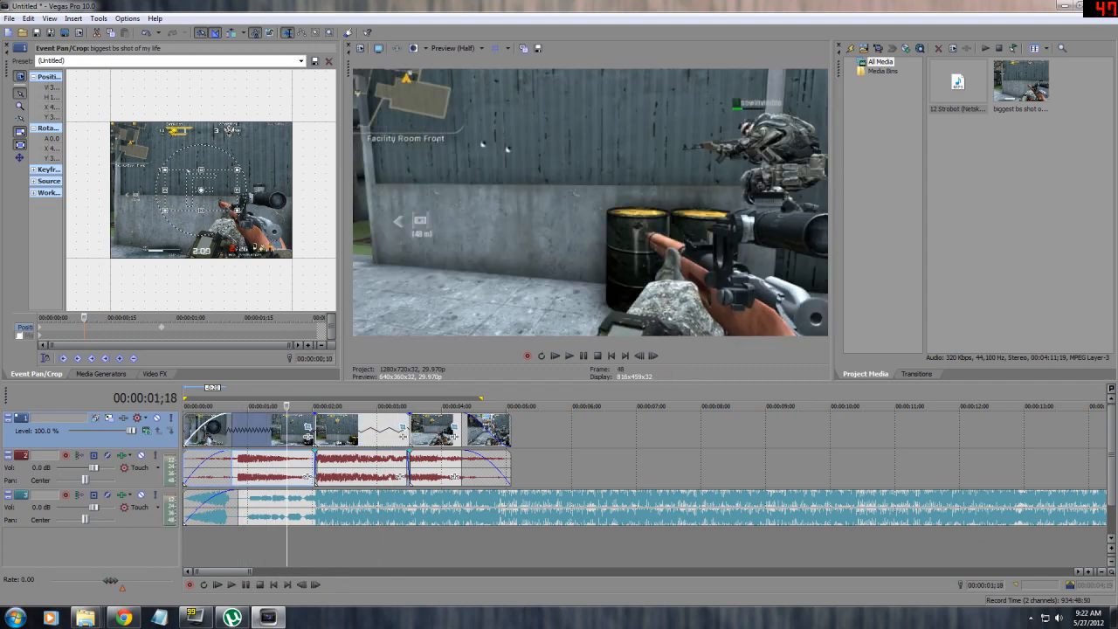
left_click(261, 430)
left_click(342, 429)
left_click(329, 430)
left_click(278, 430)
left_click(325, 430)
left_click(282, 430)
left_click(334, 430)
left_click(354, 430)
left_click(363, 430)
left_click(329, 429)
left_click(380, 429)
left_click(339, 430)
left_click(275, 430)
left_click(338, 430)
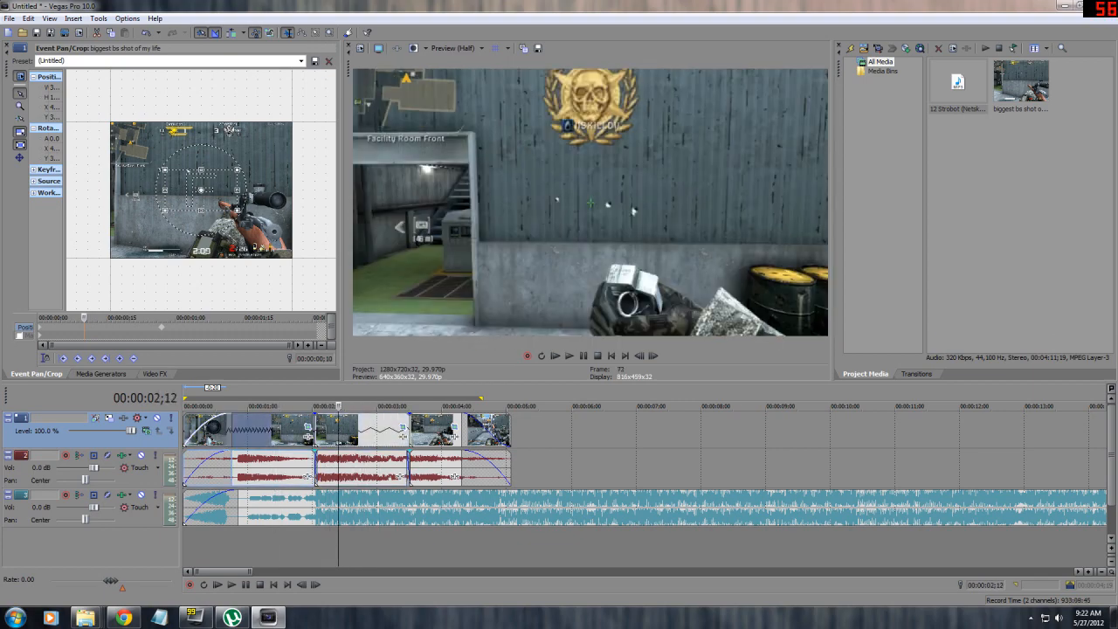
left_click(282, 430)
left_click(295, 429)
left_click(256, 429)
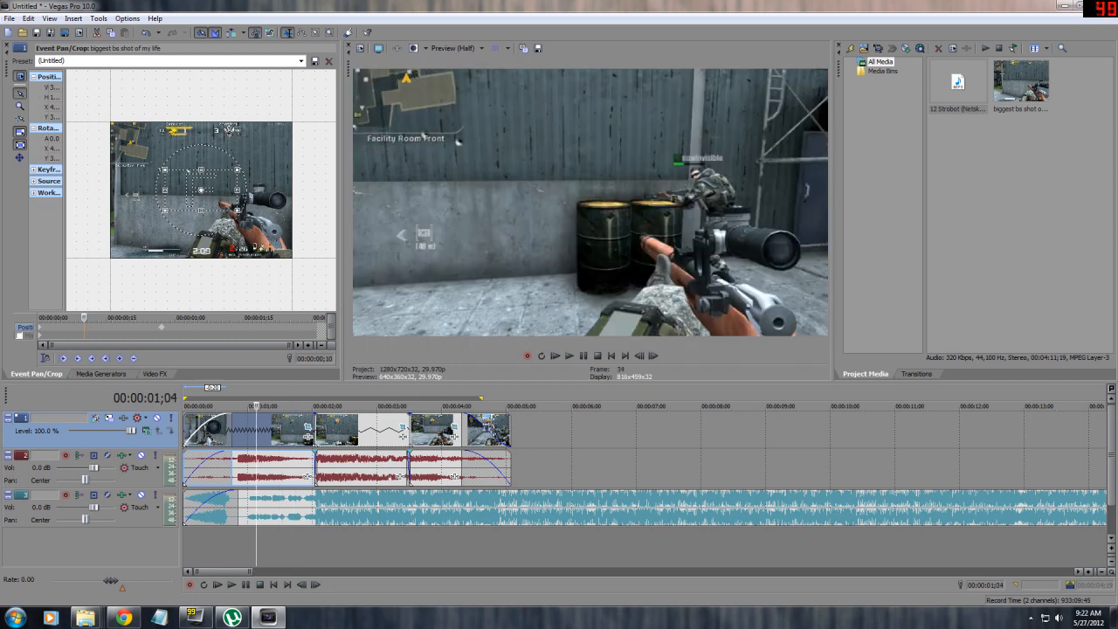
left_click(363, 429)
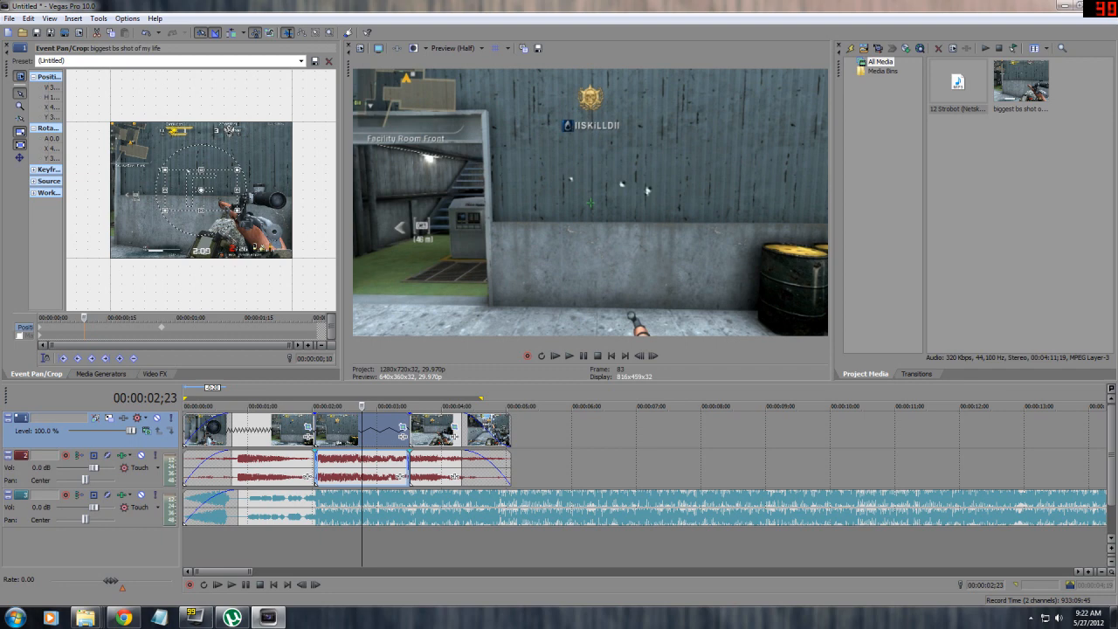
Step: Bring up the video effects list and look through its lower entries
left_click(155, 374)
left_click(101, 374)
left_click(155, 374)
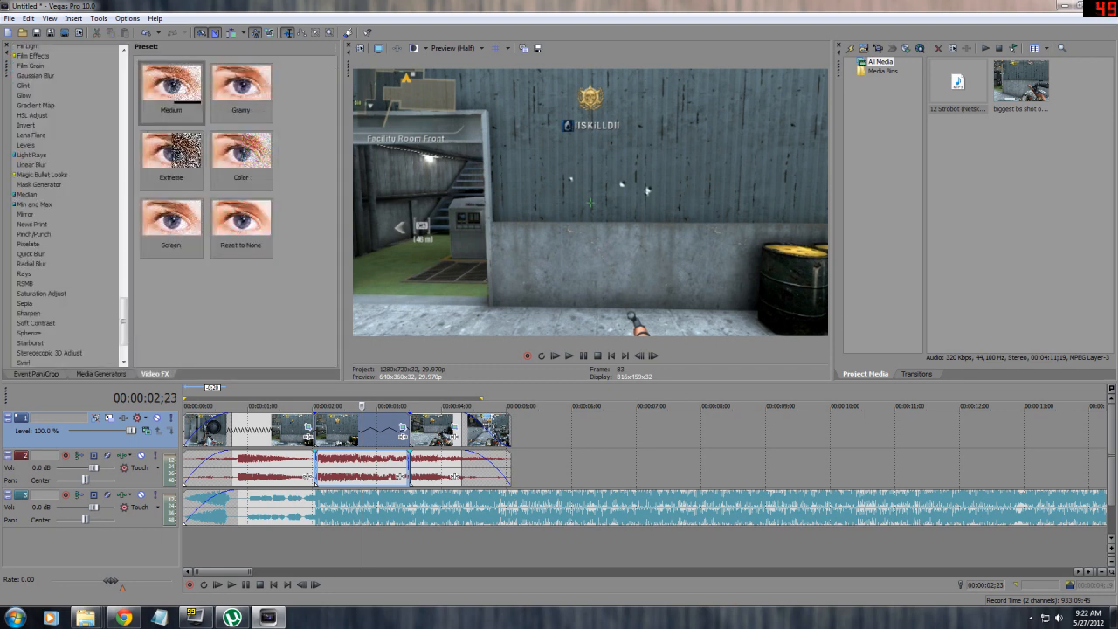
scroll(66, 206, "down", 3)
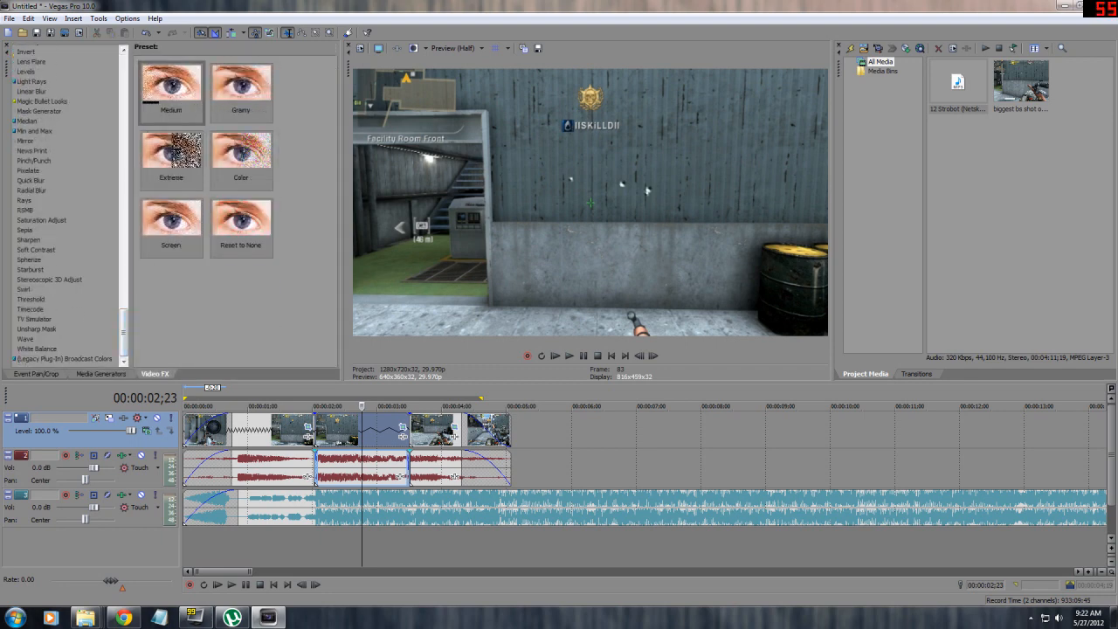
Step: Select the first video segment and place the timeline cursor at 00:00:01;00
left_click(426, 430)
left_click(335, 430)
left_click(266, 430)
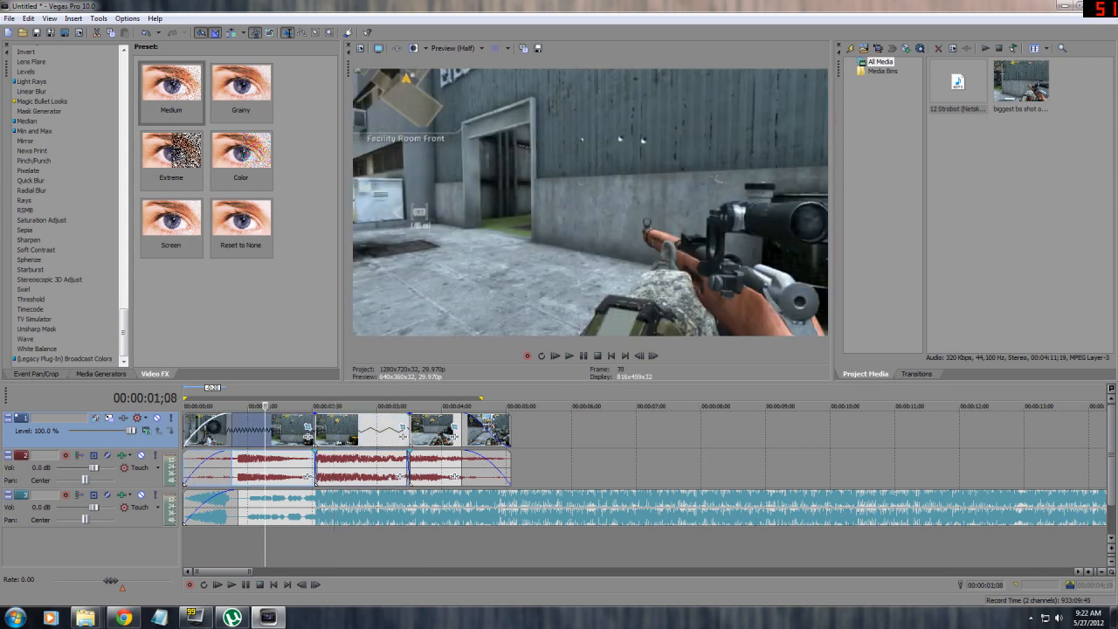
left_click(238, 430)
left_click(226, 430)
left_click(202, 430)
left_click(232, 430)
left_click(247, 430)
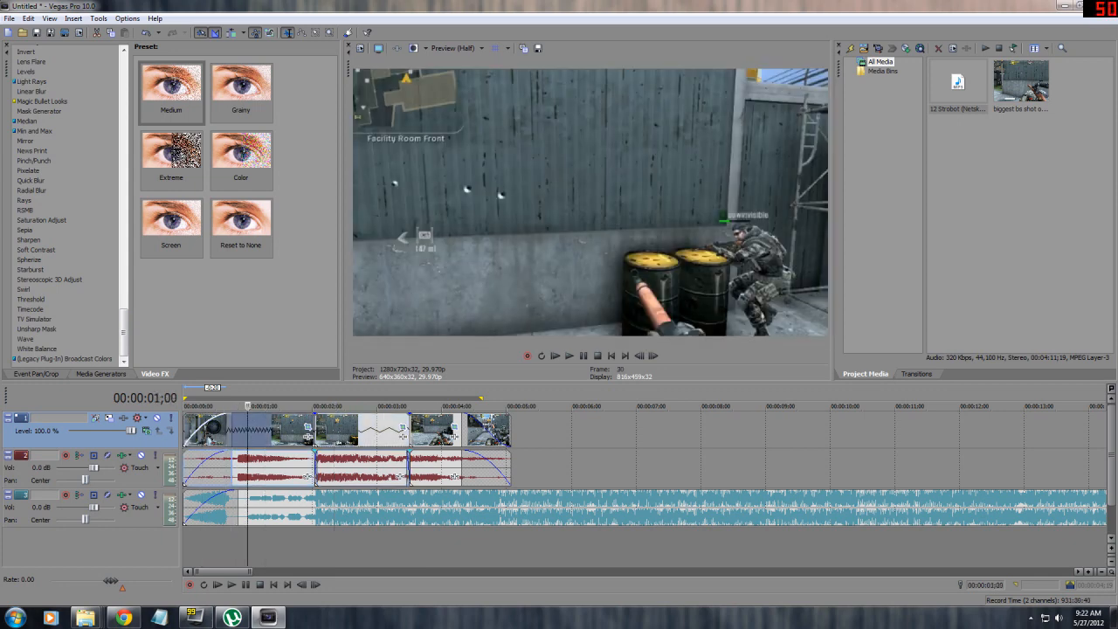
Step: Apply the Defocus effect with the Circle, Moderate Bloom preset to the first video segment
scroll(69, 205, "up", 6)
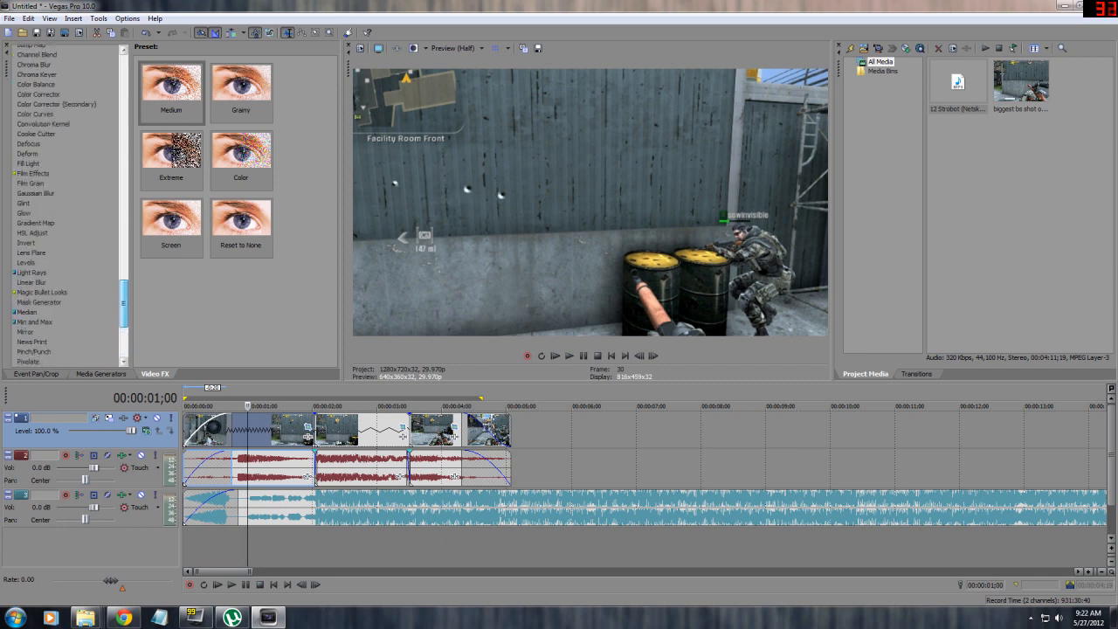
left_click(28, 144)
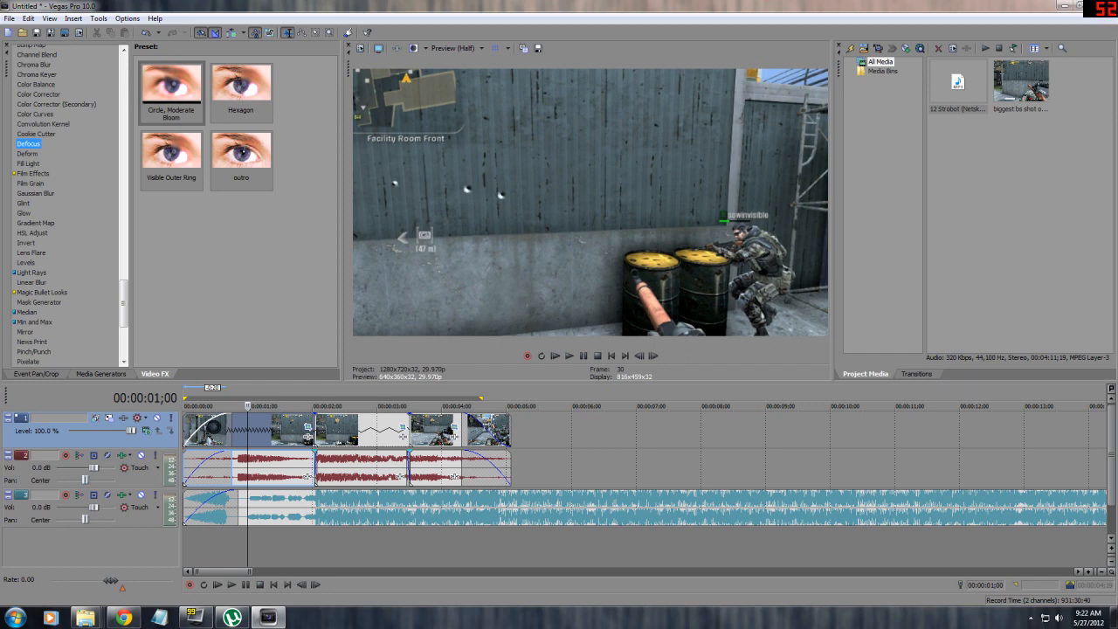
left_click(171, 86)
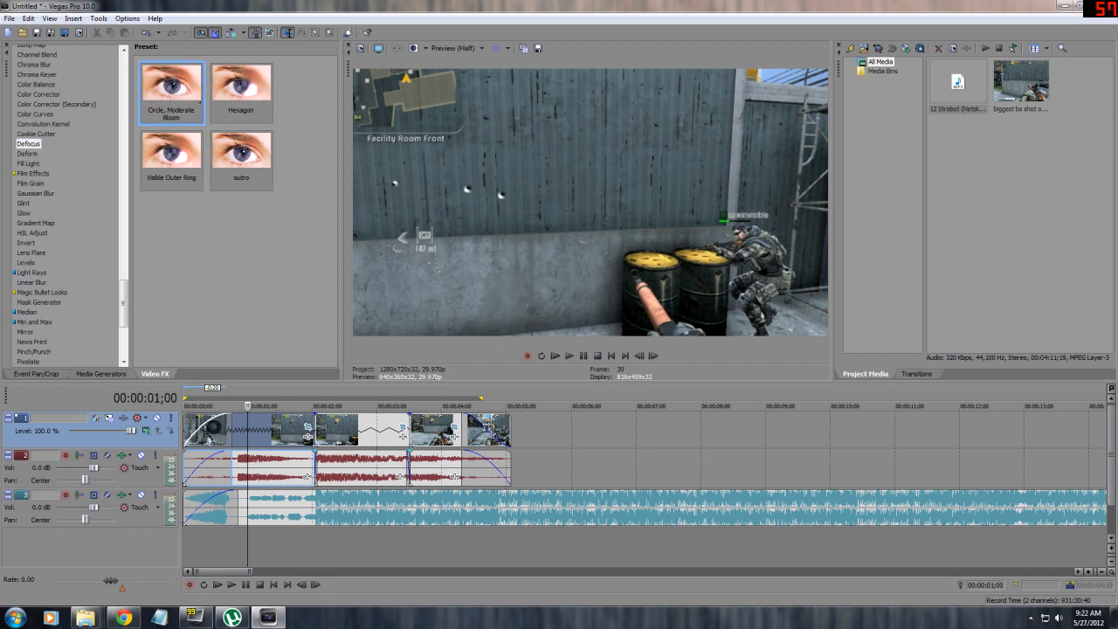
left_click_drag(172, 86, 260, 429)
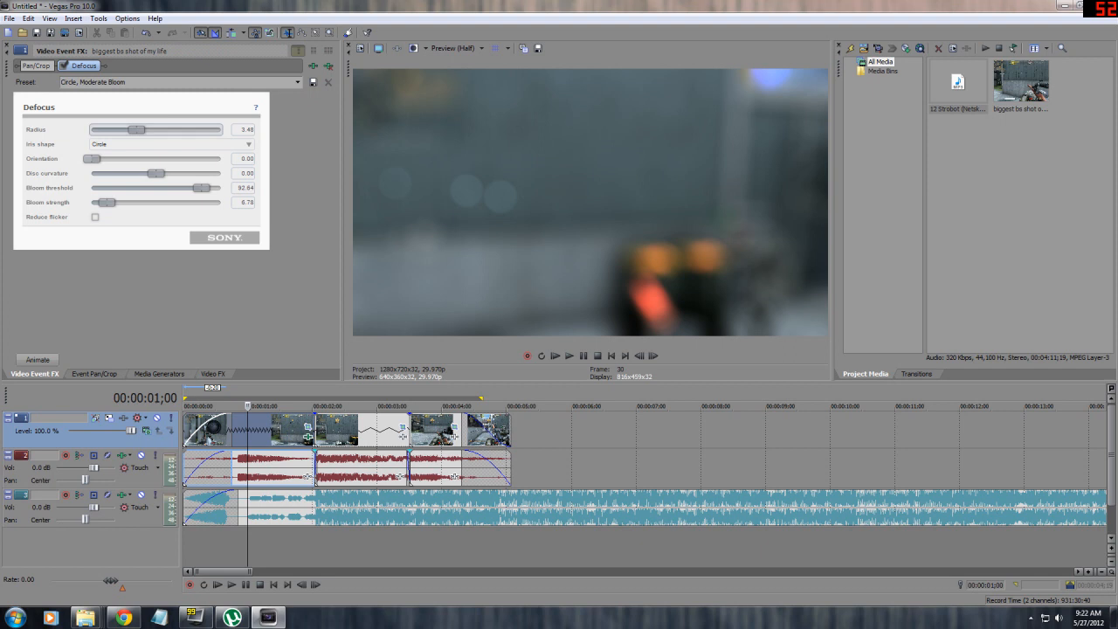
Step: Show the Defocus effect's keyframe timeline, narrow the effect window, and return the keyframe cursor to 00:00:00;00
left_click(37, 359)
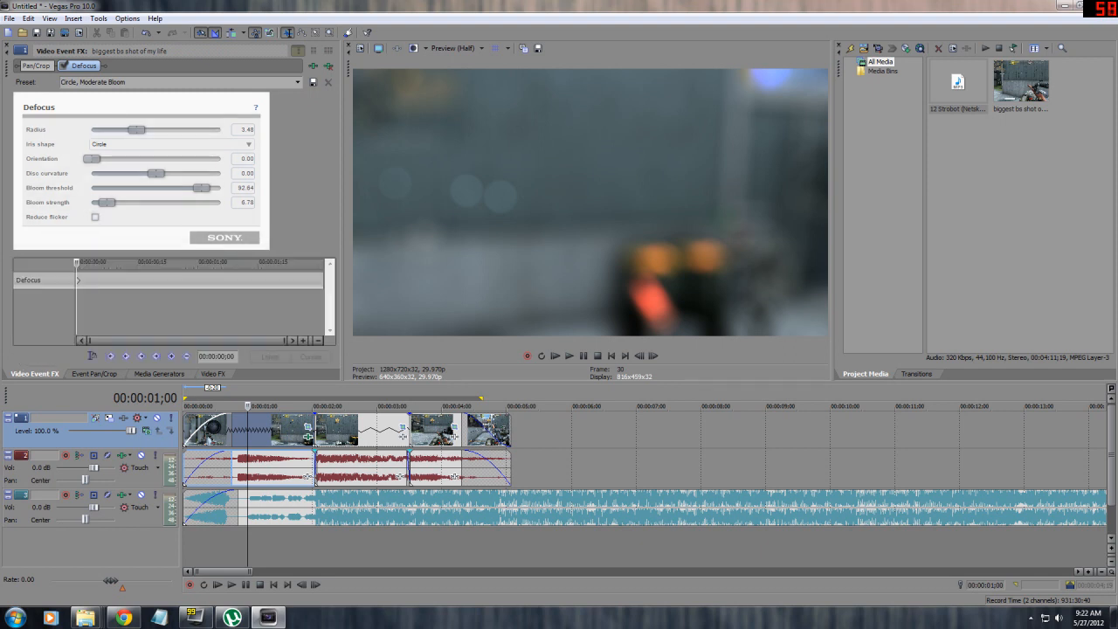
left_click_drag(321, 219, 295, 219)
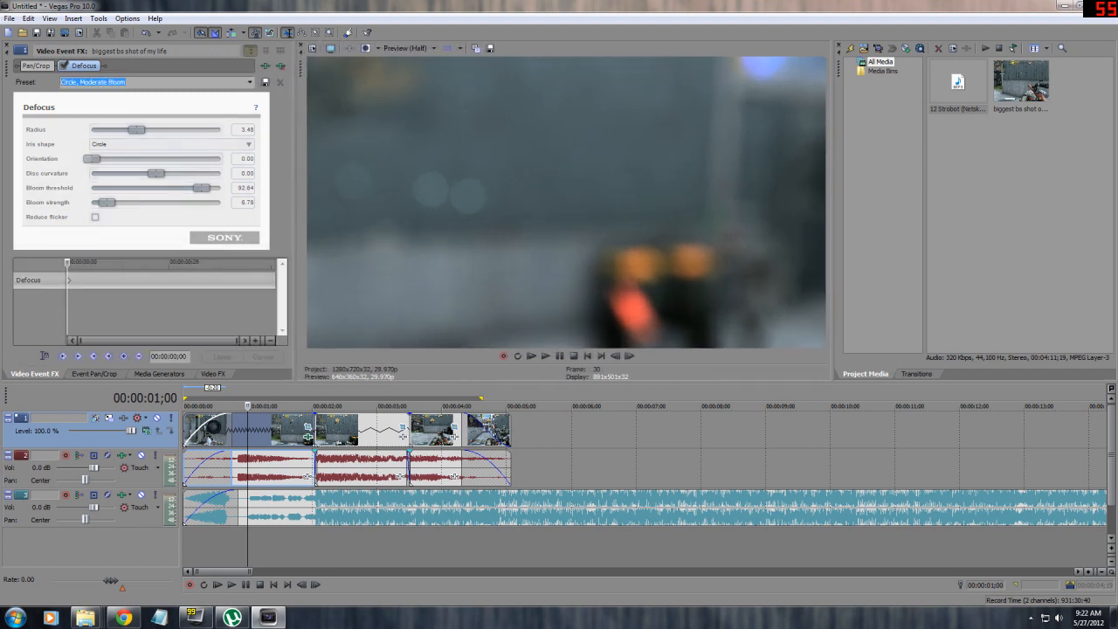
left_click(78, 279)
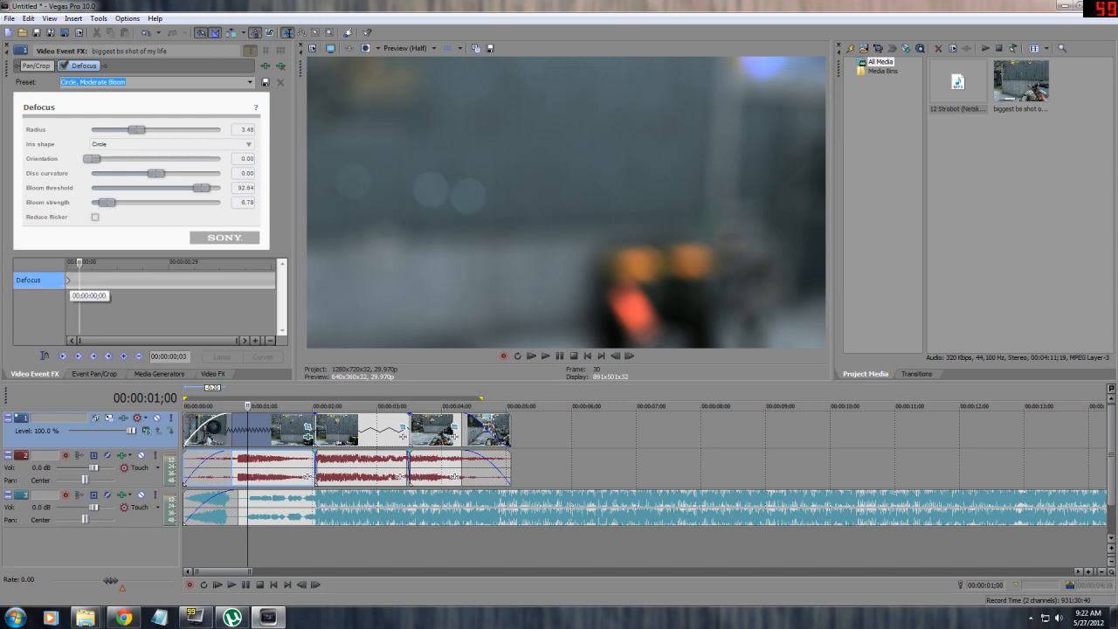
left_click_drag(94, 297, 130, 297)
left_click(68, 280)
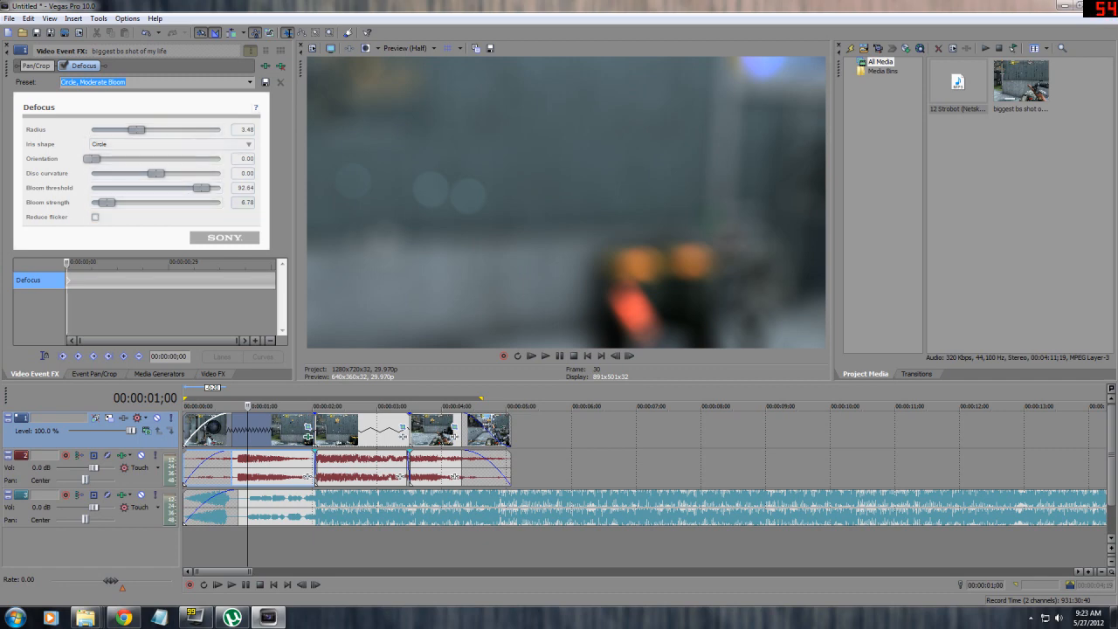
Step: Examine the defocused frames of the first segment around the one-second mark
key("Left")
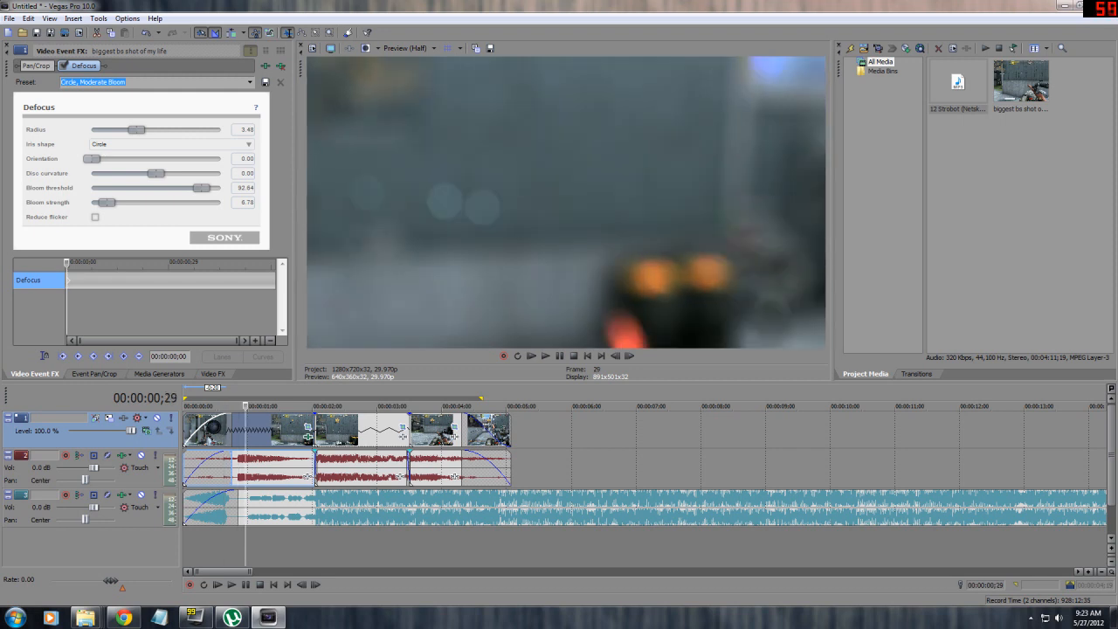
key("Right")
key("Right")
key("Right")
key("Right")
key("Right")
key("Right")
key("Right")
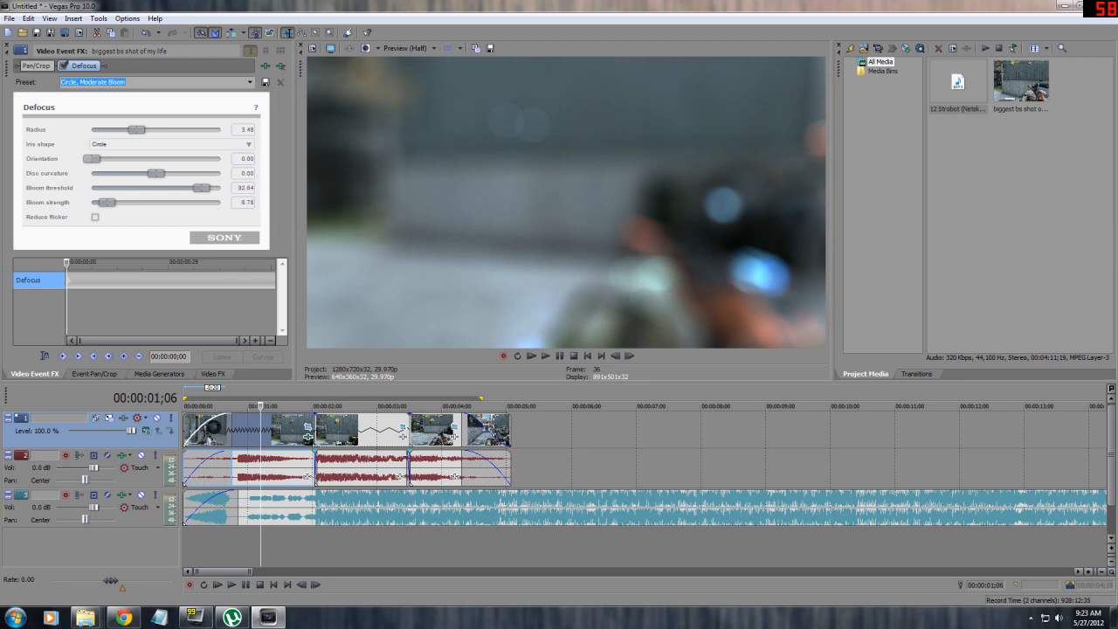
key("Left")
key("Left")
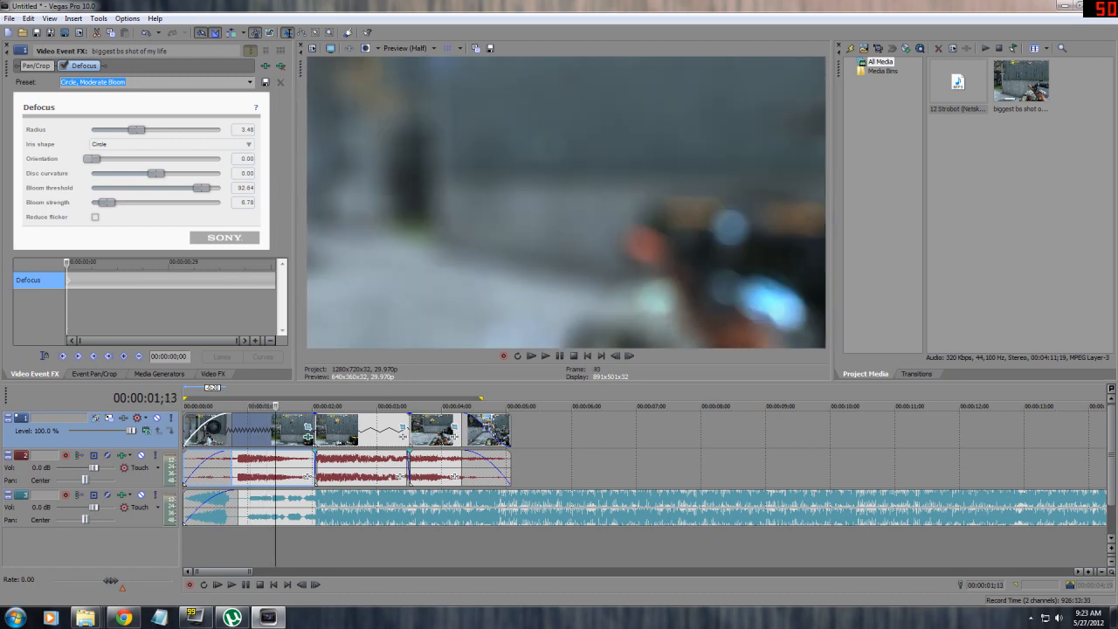
left_click(281, 406)
left_click_drag(280, 406, 250, 406)
Step: Add a Defocus keyframe at 00:00:01;14 with radius 0.00, then move the keyframe cursor back to 00:00:00;29
left_click(149, 280)
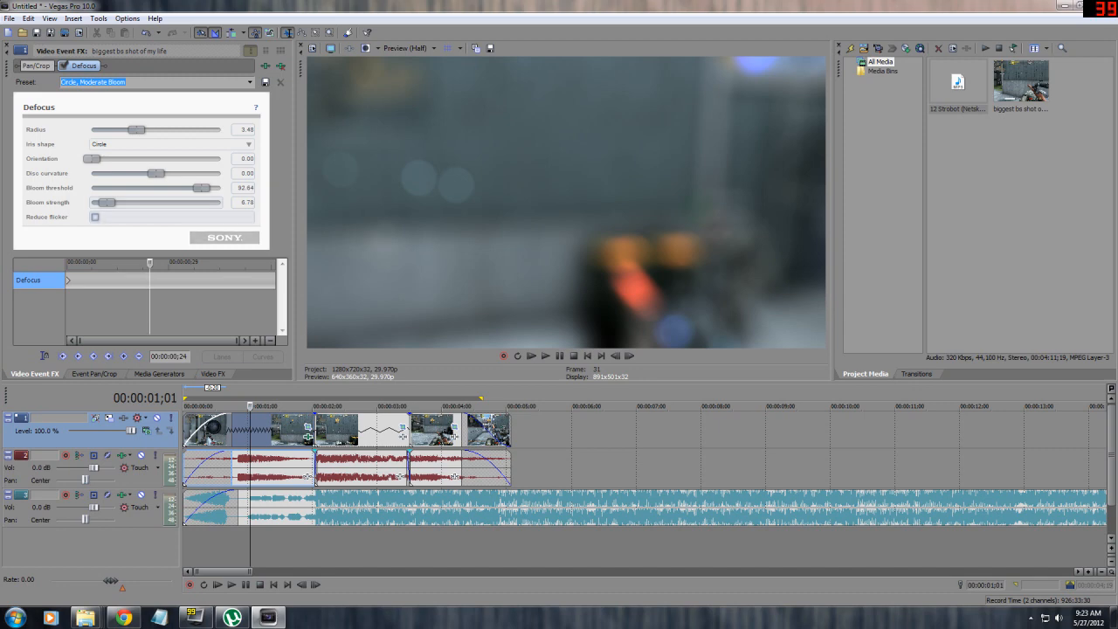
left_click(172, 278)
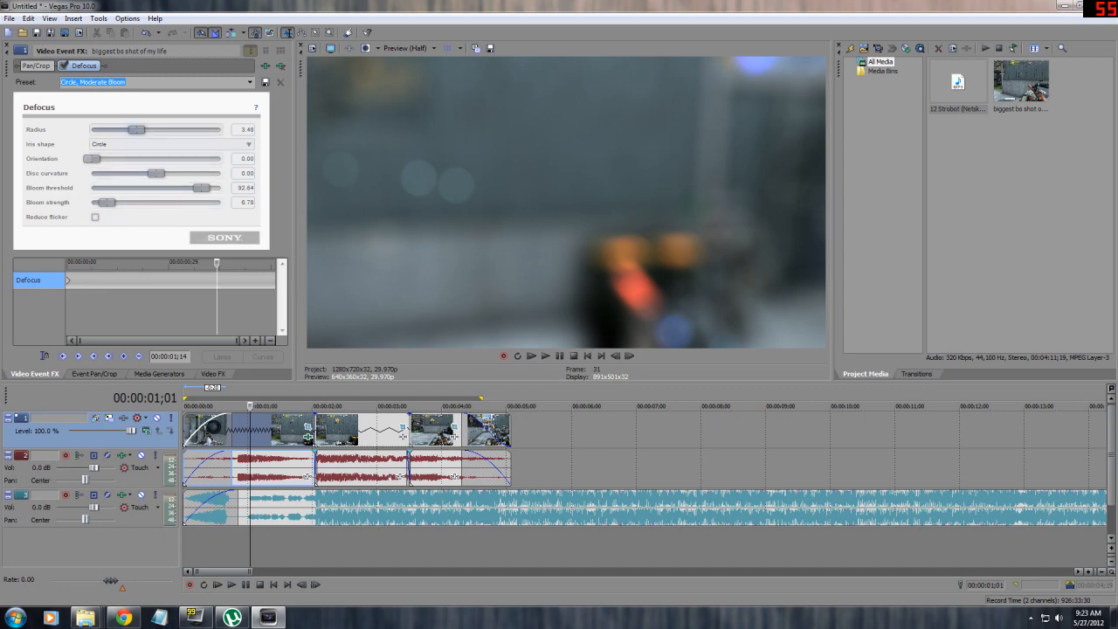
left_click_drag(135, 129, 91, 129)
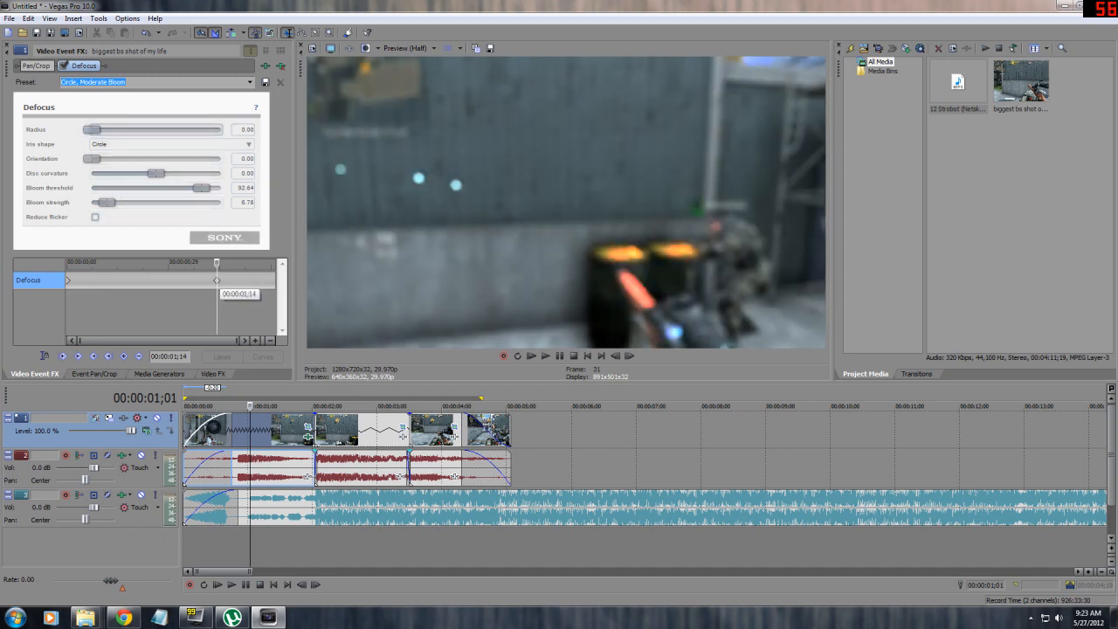
left_click_drag(216, 263, 167, 263)
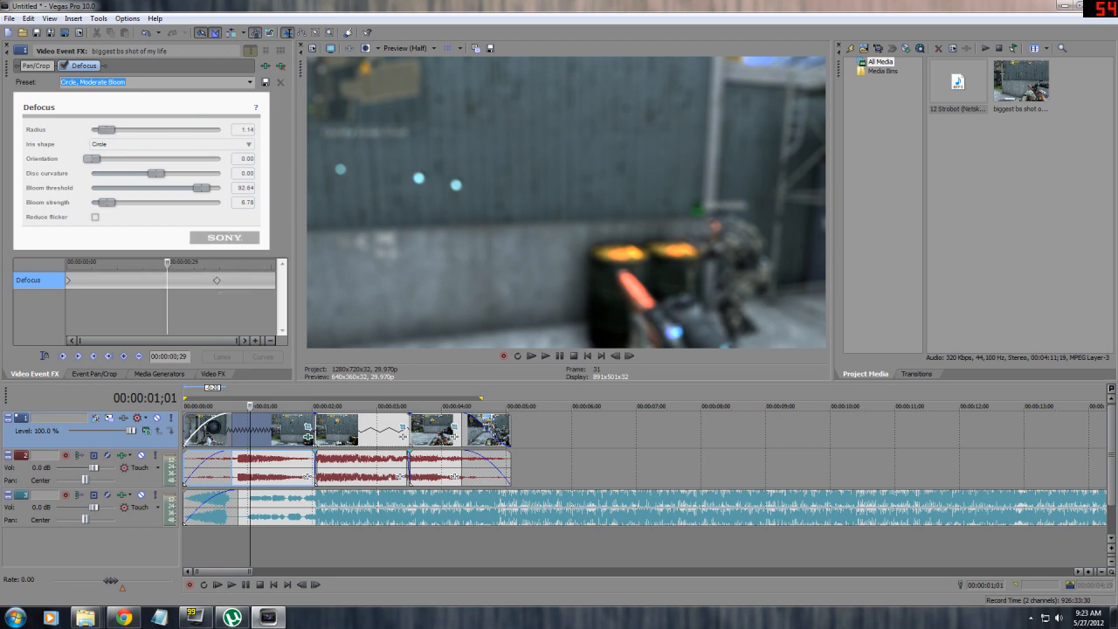
Step: Play the first clip with its Defocus effect and examine the frames between 00:00:01;12 and 00:00:01;24 up close
left_click(232, 585)
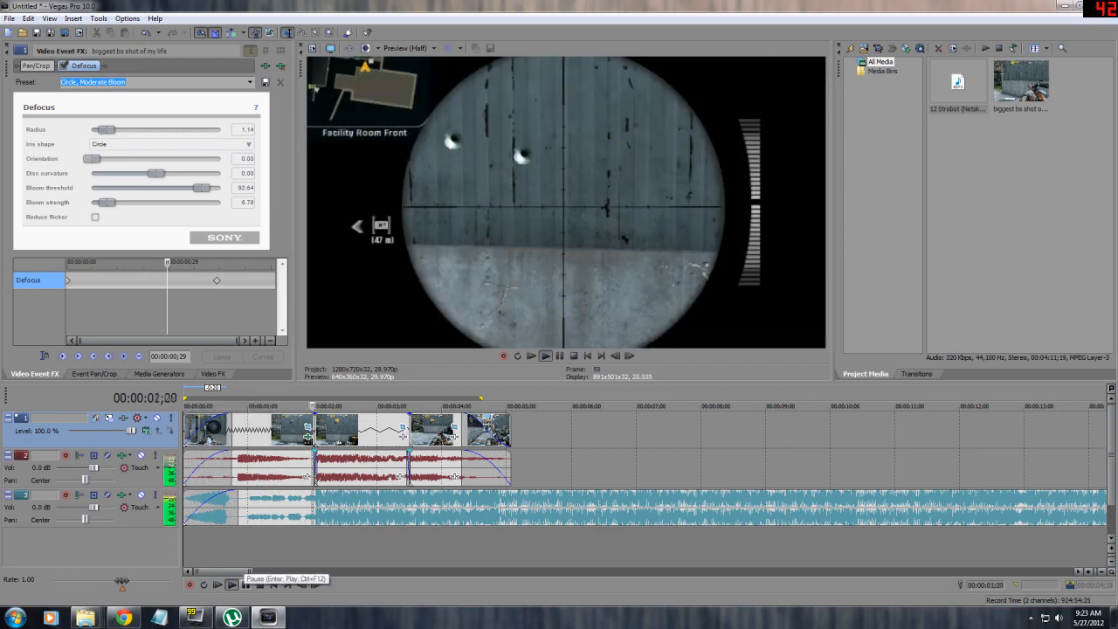
left_click(245, 584)
left_click(300, 547)
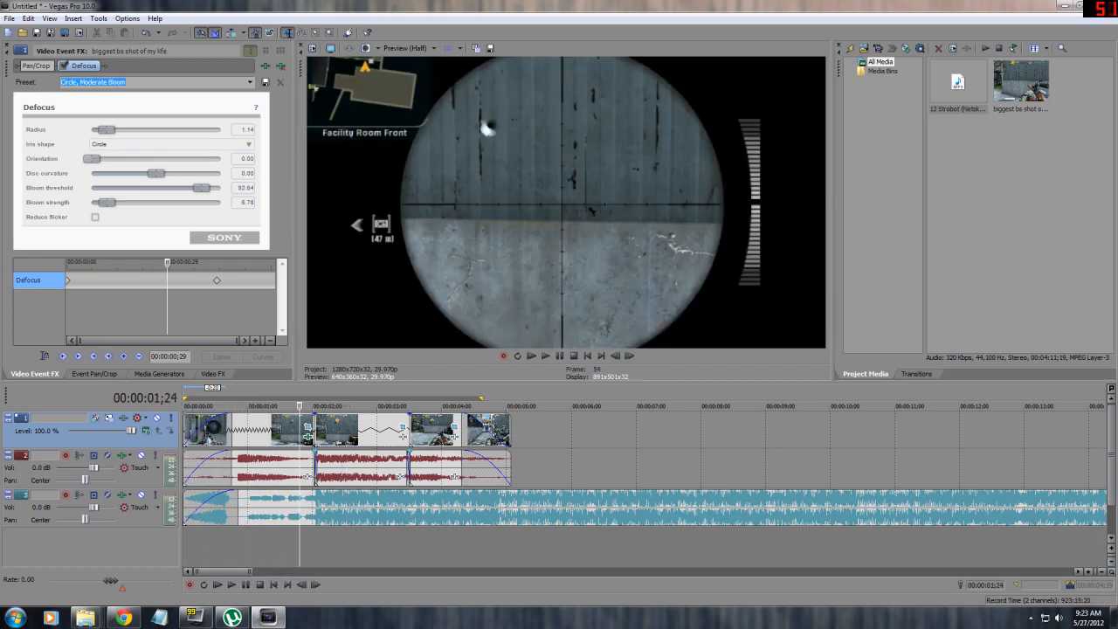
left_click(287, 547)
left_click(274, 430)
scroll(274, 430, "up", 4)
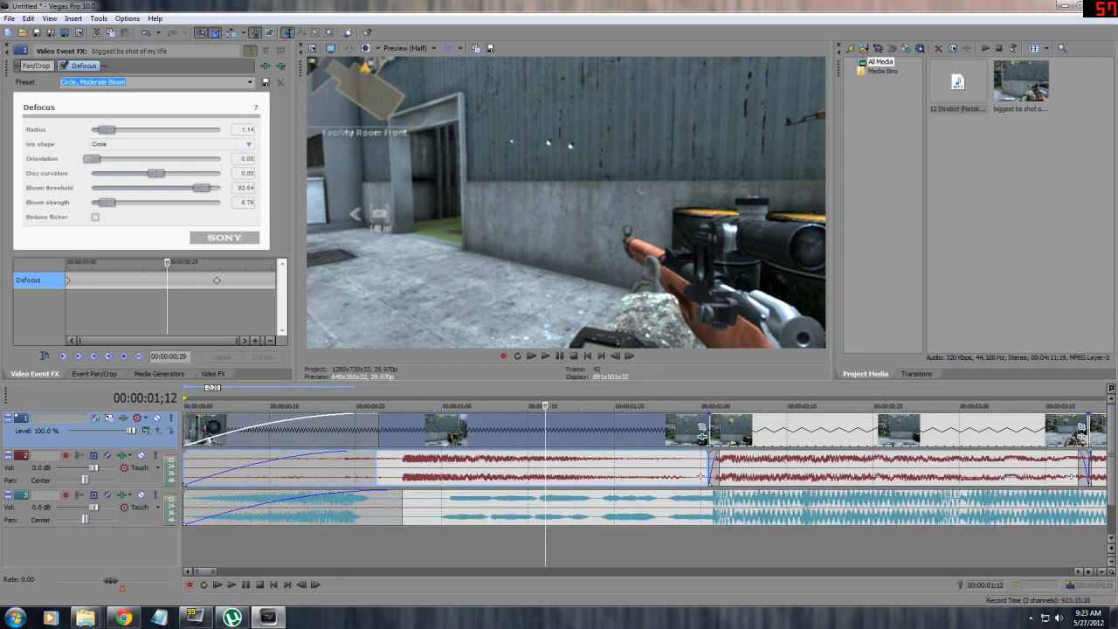
left_click(571, 430)
left_click(579, 430)
Step: Set the video preview quality to Preview at Quarter resolution
left_click(411, 48)
mouse_move(409, 75)
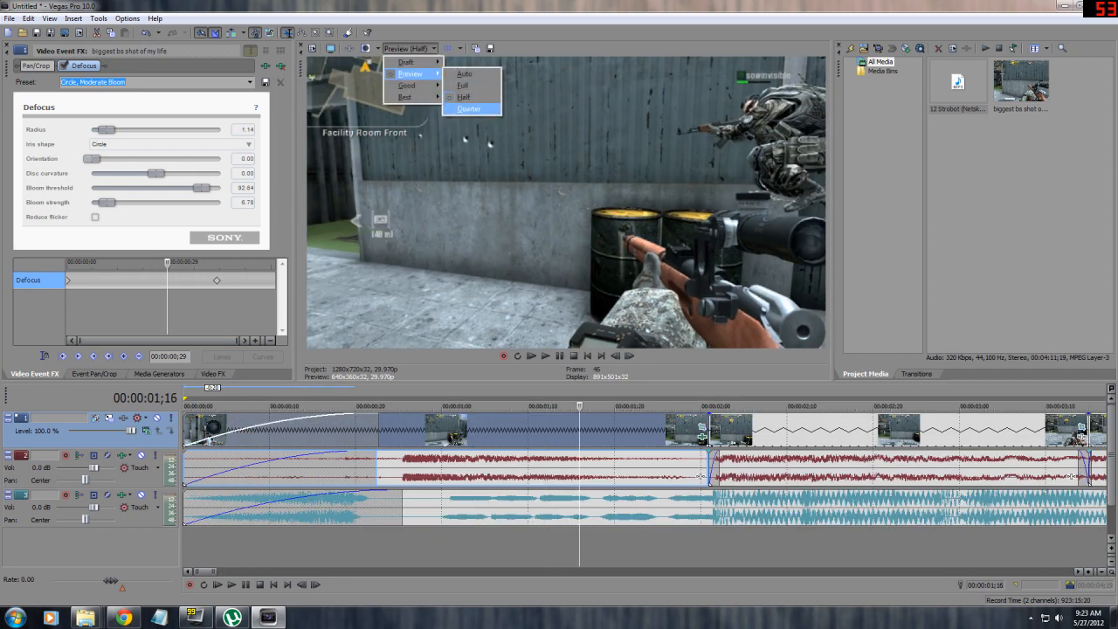
left_click(470, 110)
Step: Play and scrub through the first clip up to 00:00:01;28 to check where the blur ends and the shot lands
left_click(389, 547)
left_click(232, 584)
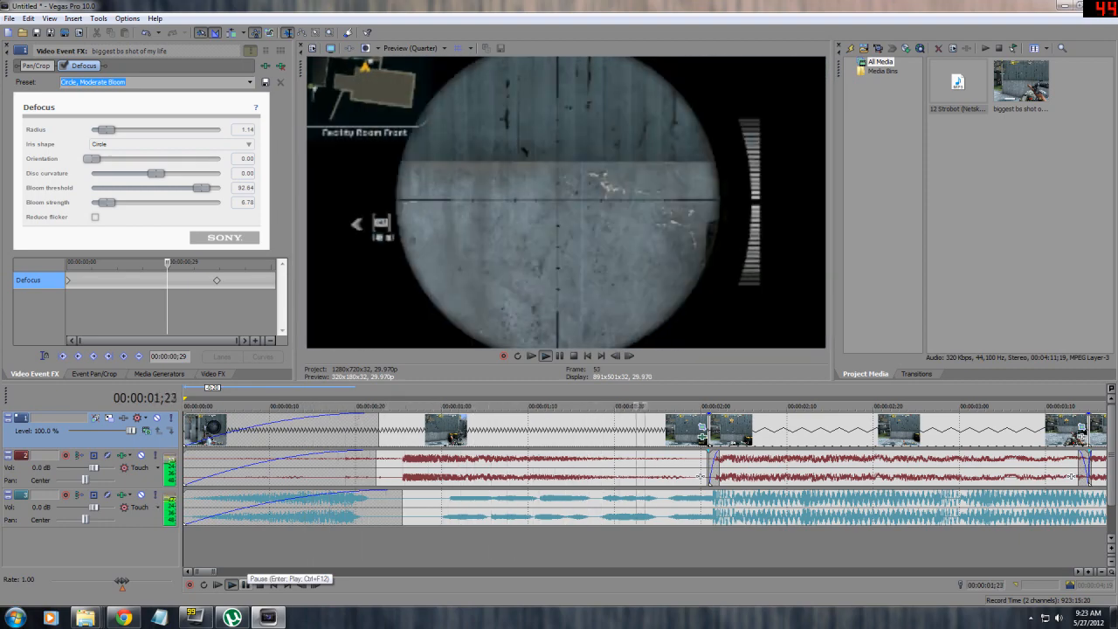
left_click(246, 584)
left_click(502, 547)
left_click_drag(503, 406, 235, 406)
key("space")
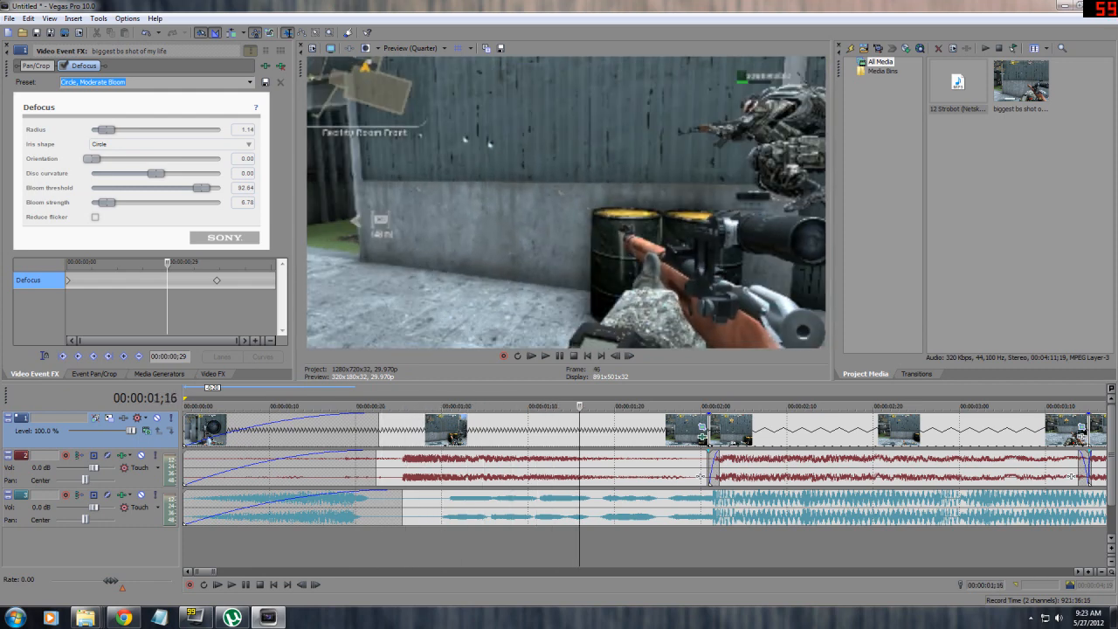
left_click_drag(579, 406, 554, 406)
double_click(554, 406)
left_click(667, 406)
left_click_drag(666, 407, 683, 406)
scroll(683, 437, "down", 4)
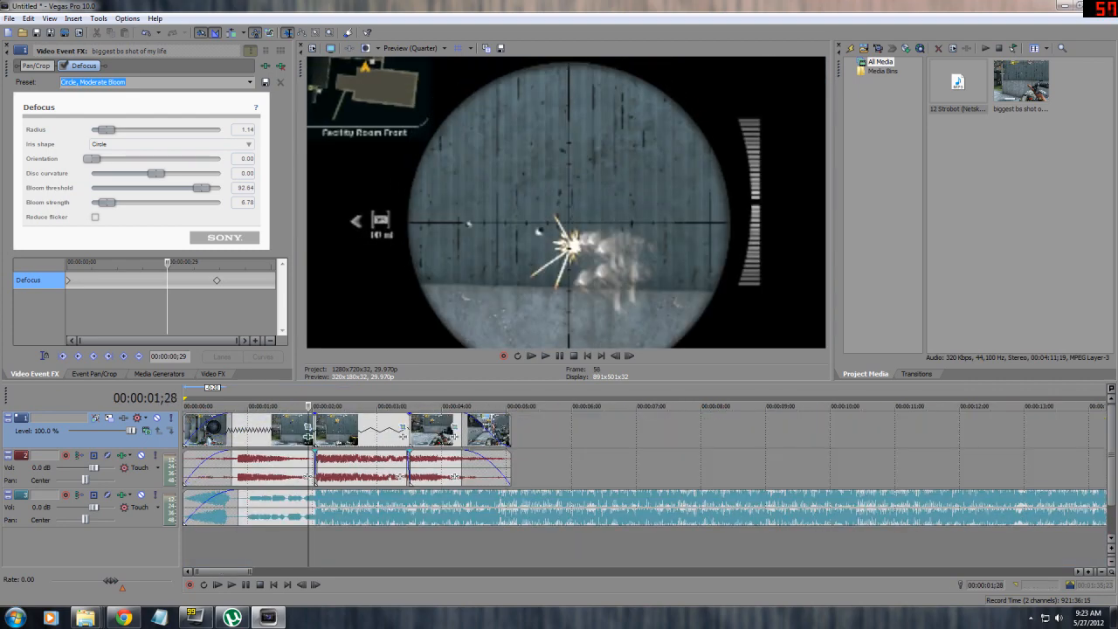
Step: Place the effect keyframe cursor on the second Defocus keyframe and apply the 100% Black and White preset to the first video clip
left_click(217, 280)
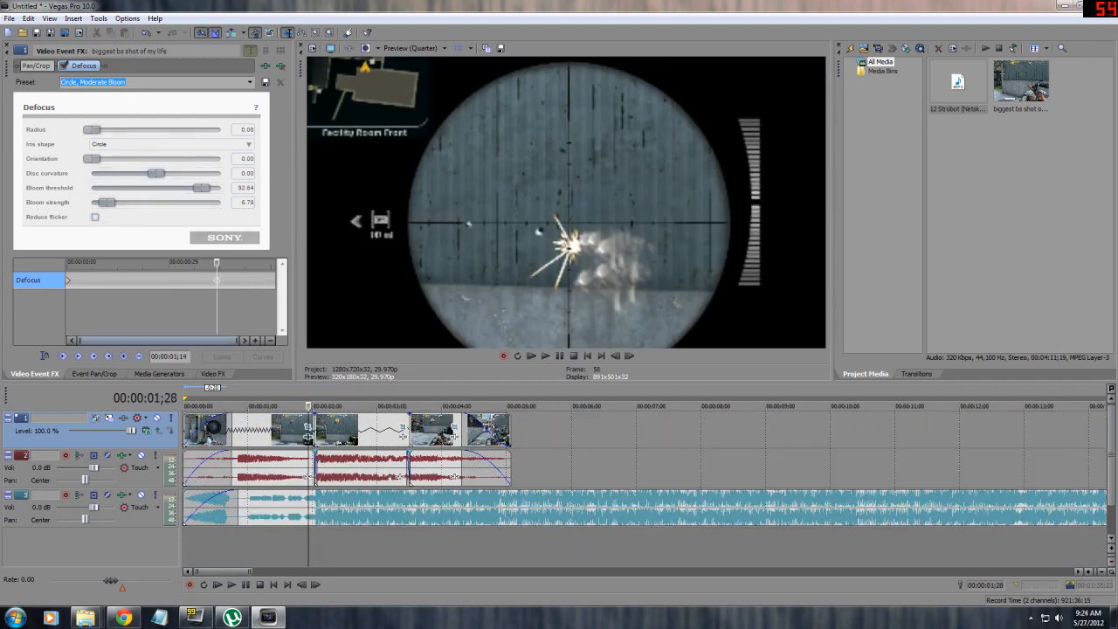
left_click(213, 374)
left_click_drag(124, 303, 124, 323)
left_click(260, 428)
scroll(260, 428, "up", 3)
key("space")
key("space")
key("space")
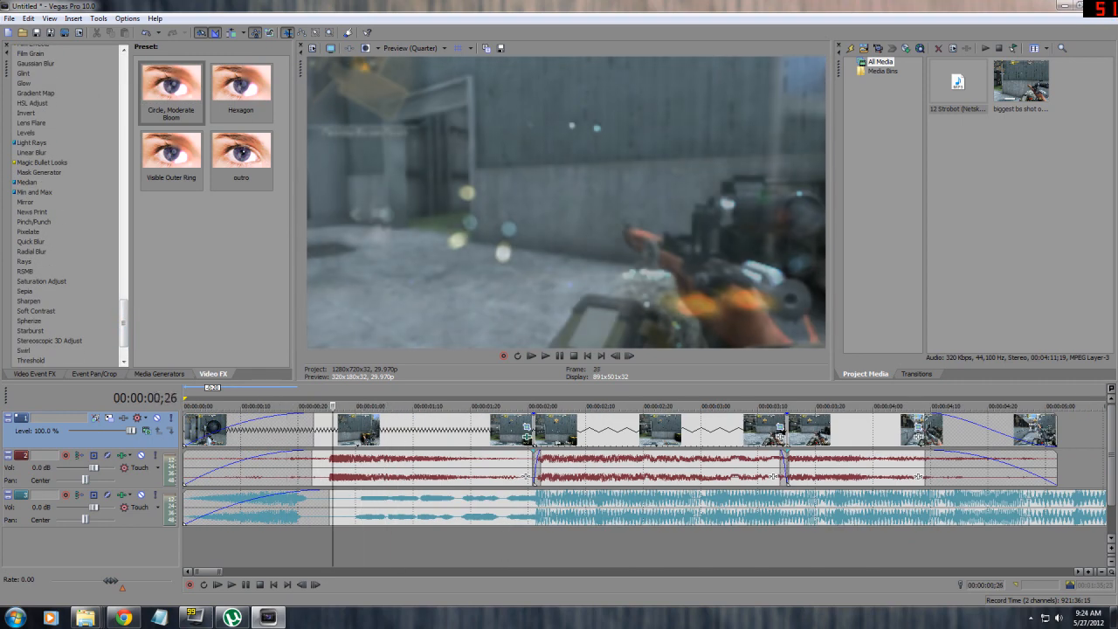
left_click_drag(124, 323, 124, 264)
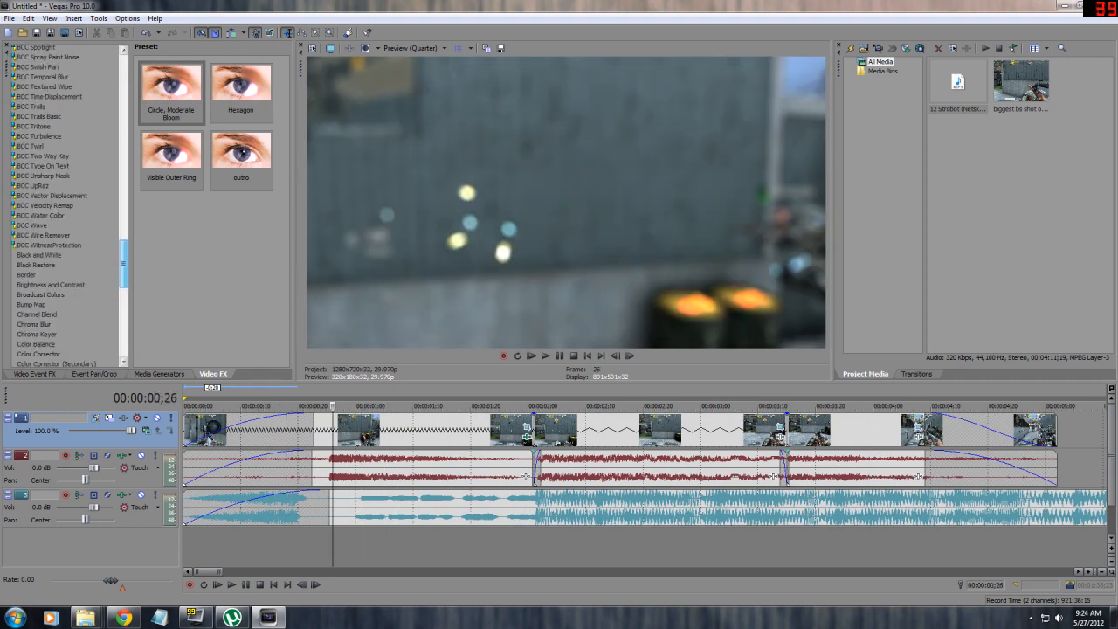
left_click(39, 255)
left_click(171, 220)
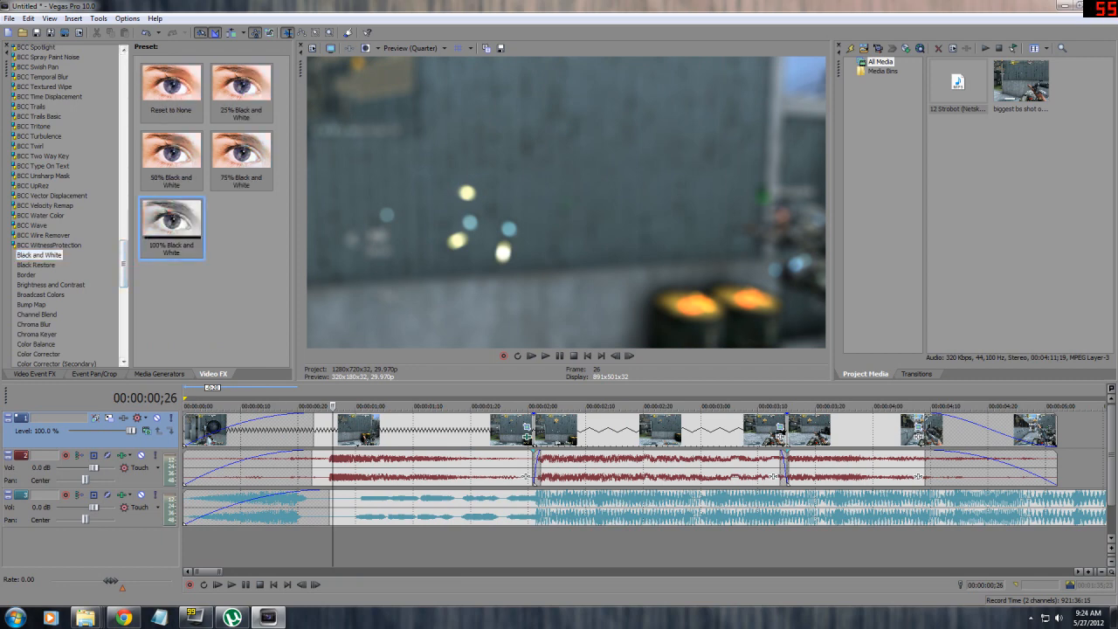
left_click_drag(172, 221, 210, 436)
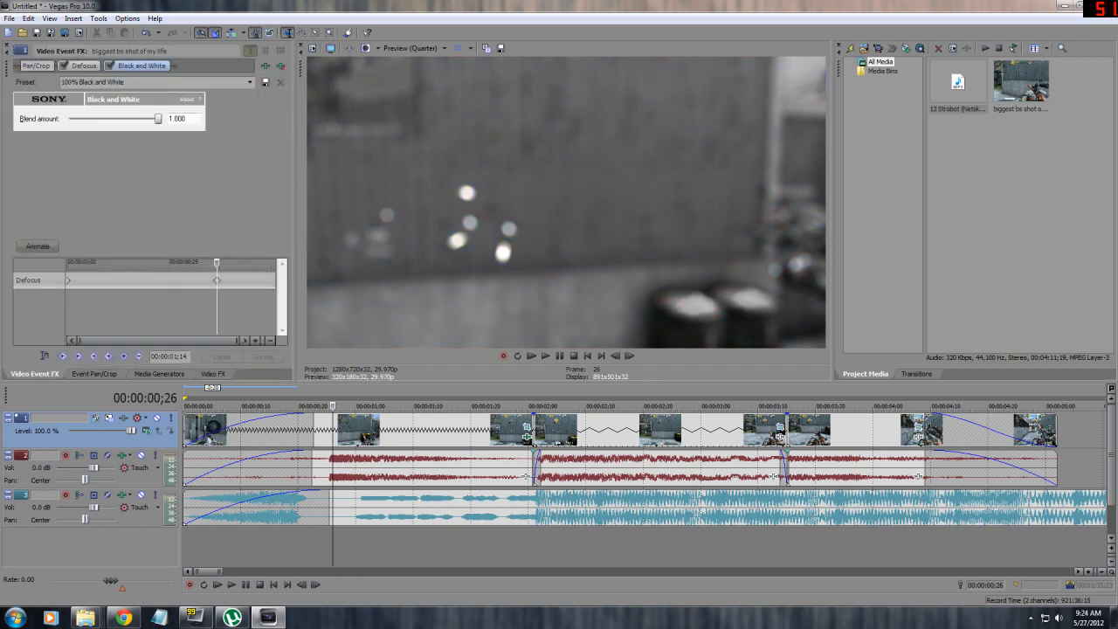
Step: Animate the Black and White effect with a blend amount of 0.000 at 00:00:01;14, and scrub through the first clip to check it
left_click(37, 245)
left_click_drag(158, 118, 74, 118)
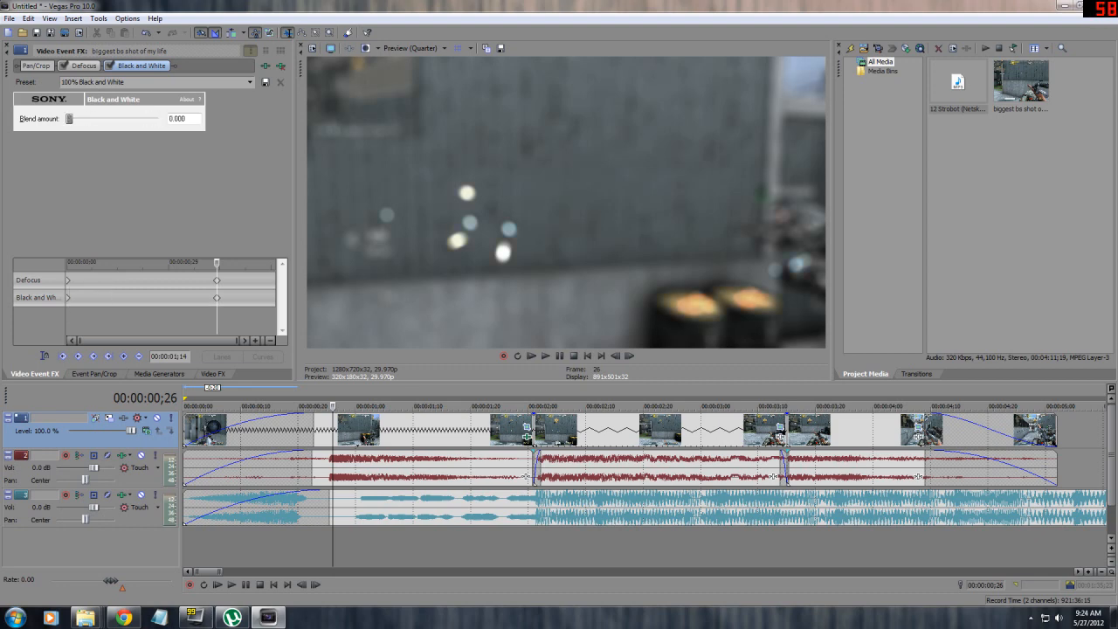
left_click(217, 298)
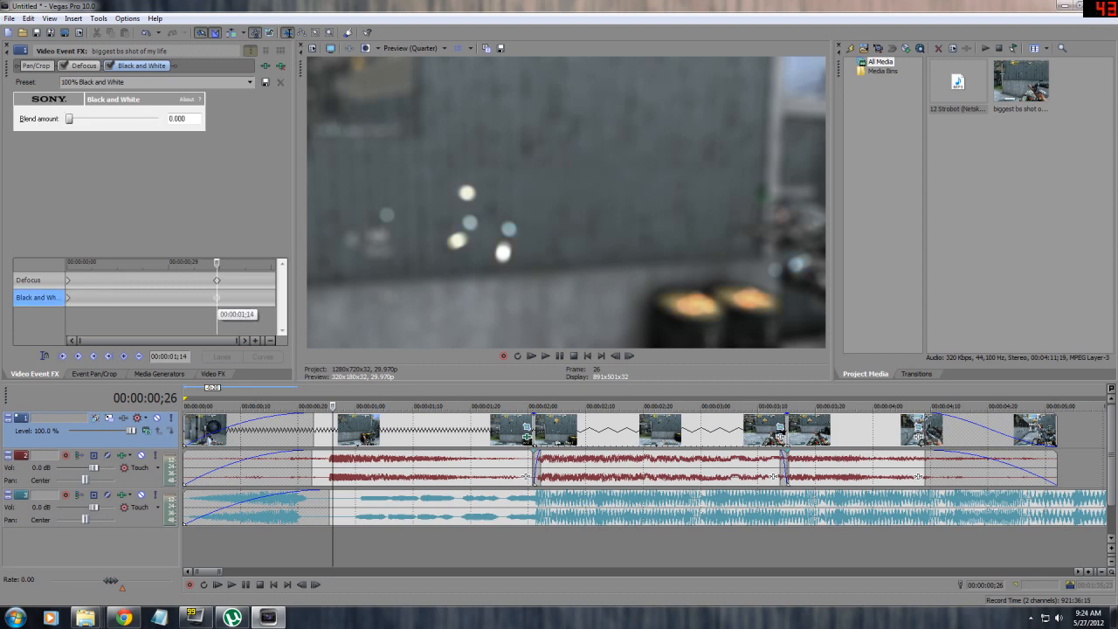
left_click_drag(333, 406, 355, 406)
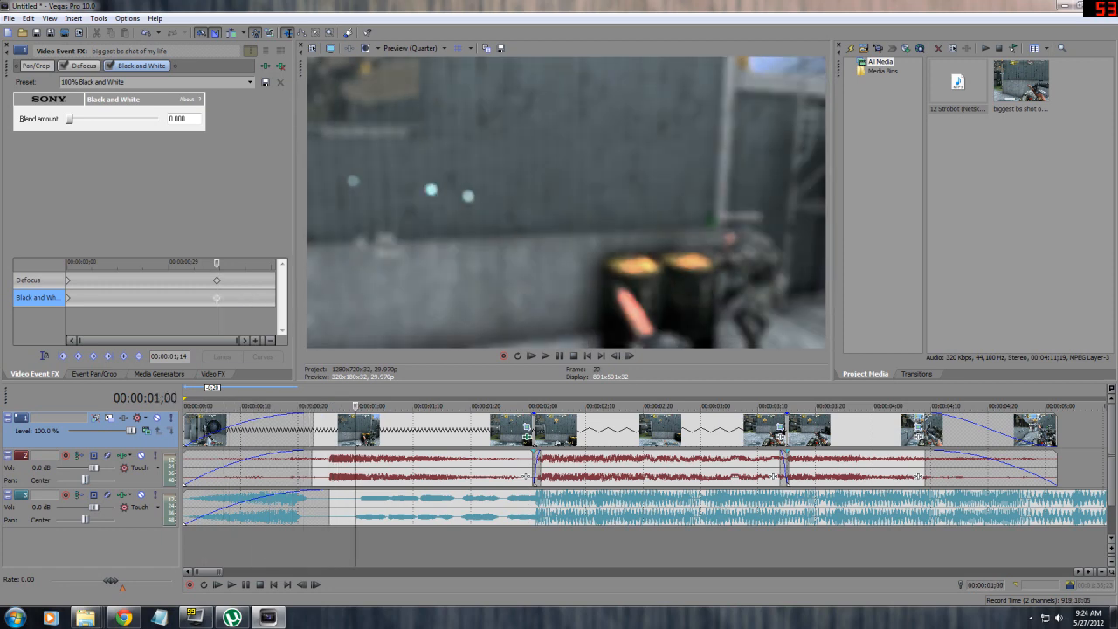
left_click(429, 508)
left_click(465, 508)
left_click(482, 546)
left_click(442, 546)
left_click_drag(442, 407, 487, 407)
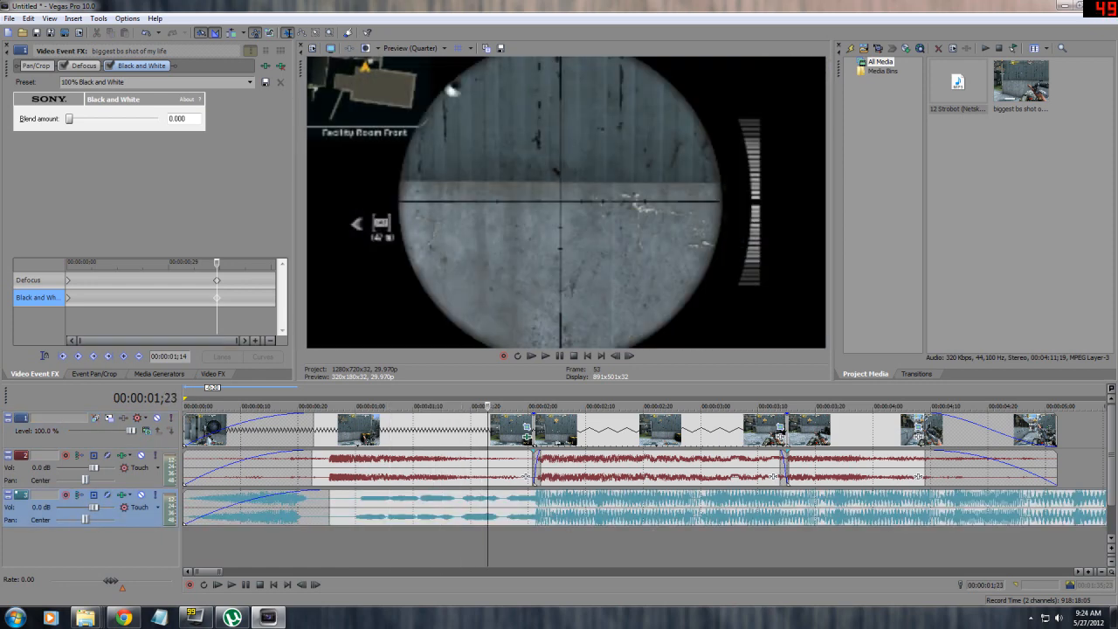
Step: Browse the video effects and their presets, including Unsharp Mask, Pinch/Punch and Gradient Map, with the first clip selected
left_click(213, 374)
scroll(66, 205, "down", 5)
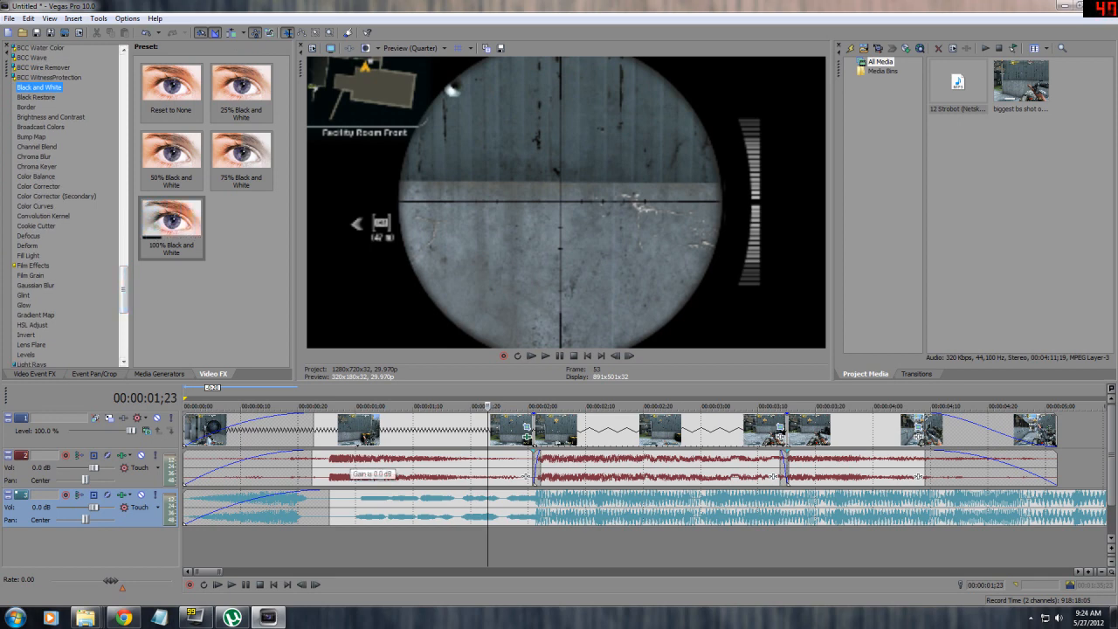
left_click(321, 428)
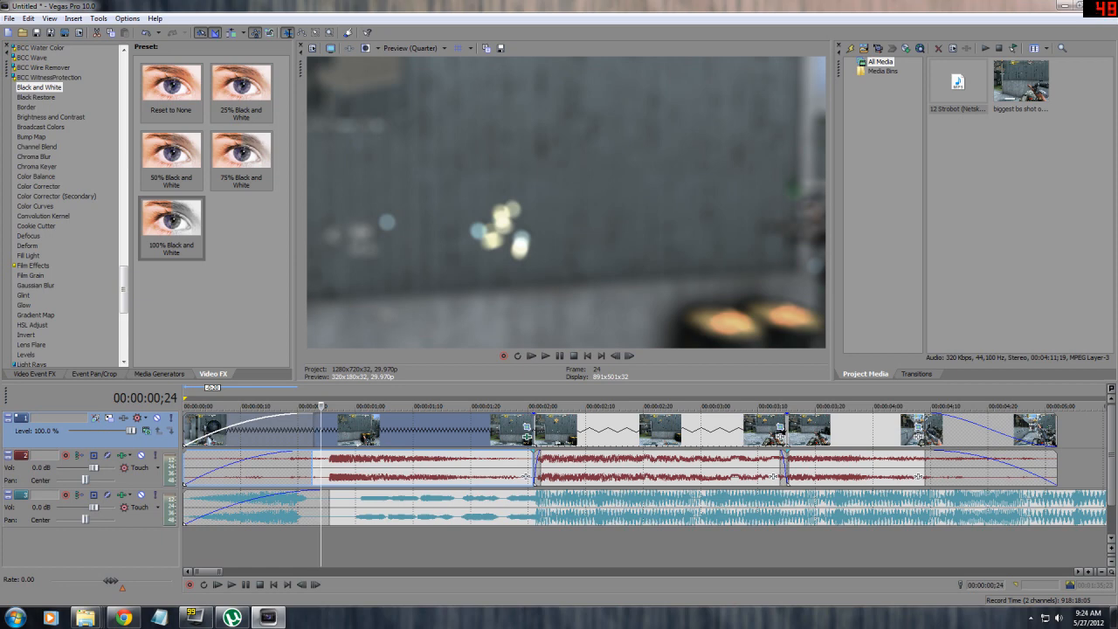
left_click_drag(296, 262, 318, 262)
left_click_drag(124, 293, 125, 335)
left_click(35, 331)
left_click(37, 341)
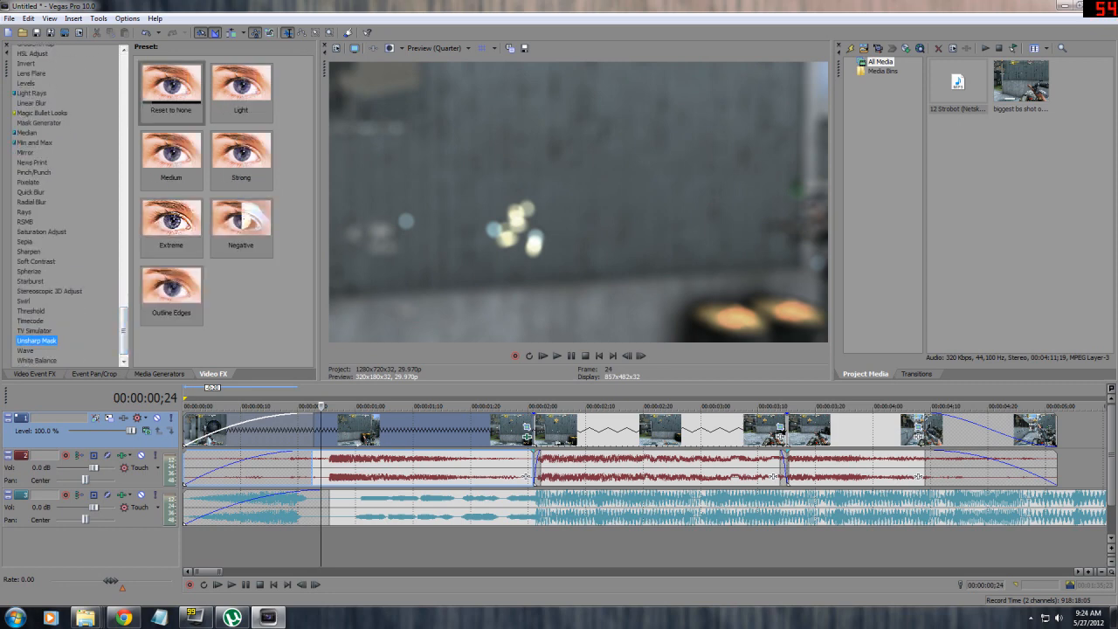
left_click(32, 202)
left_click(32, 192)
left_click(34, 172)
left_click_drag(124, 331, 124, 320)
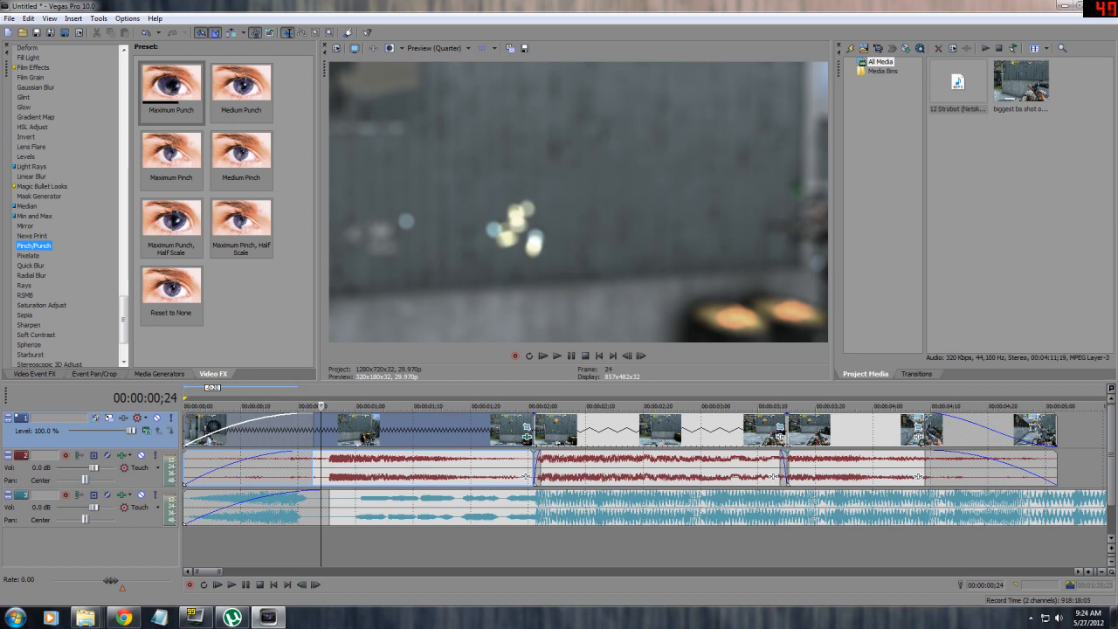
left_click(36, 117)
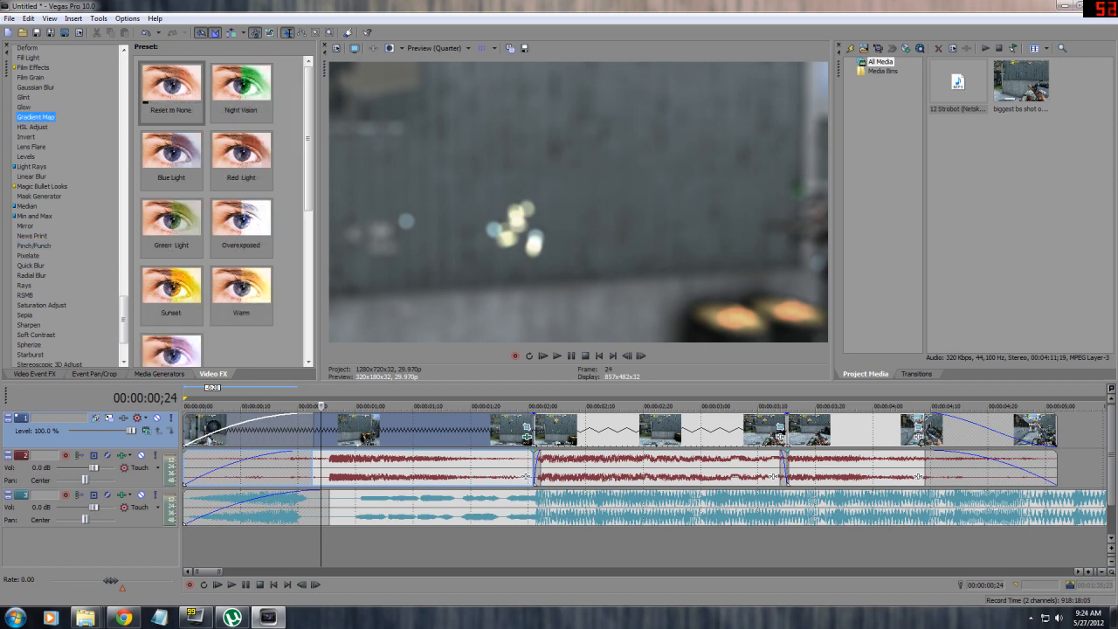
Step: Apply the Heavy Contrast preset of the Soft Contrast effect to the first video clip
left_click(493, 430)
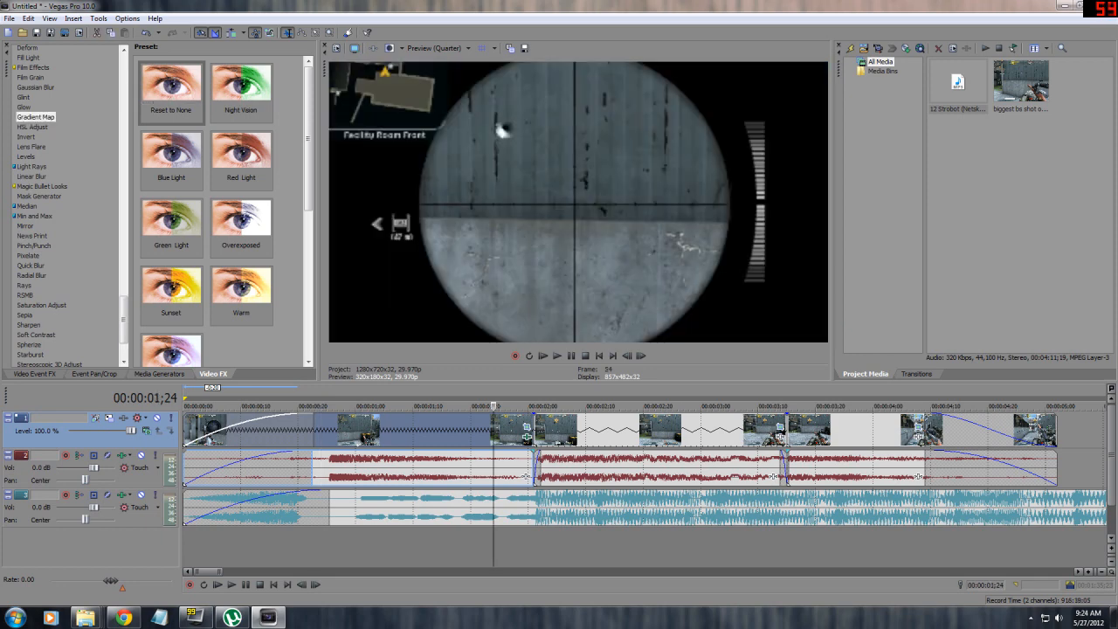
scroll(42, 205, "up", 5)
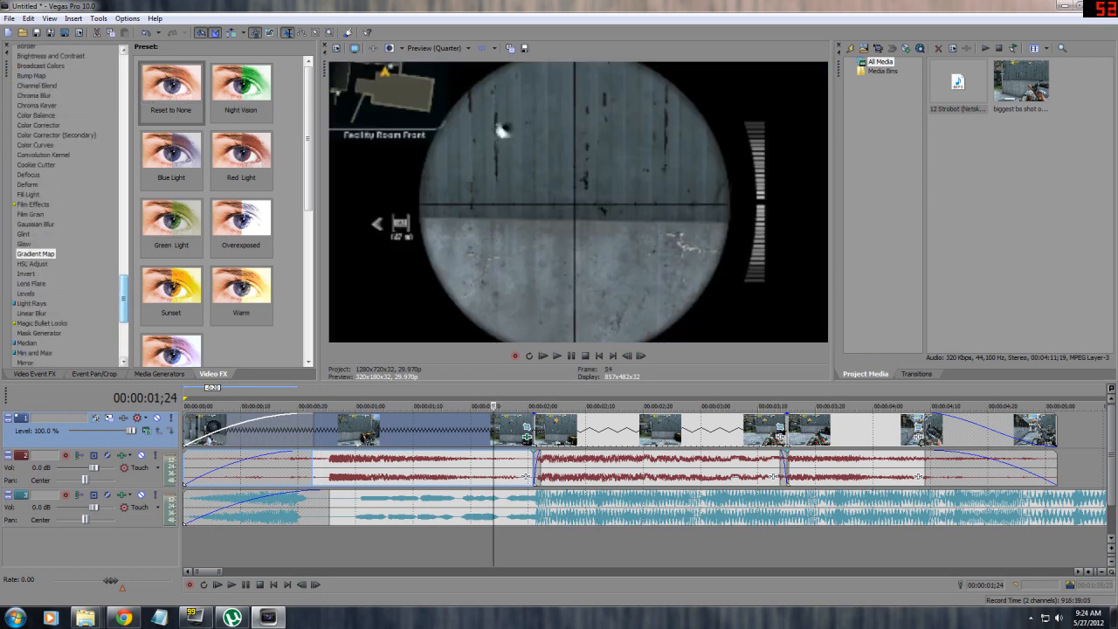
left_click(36, 225)
left_click(31, 215)
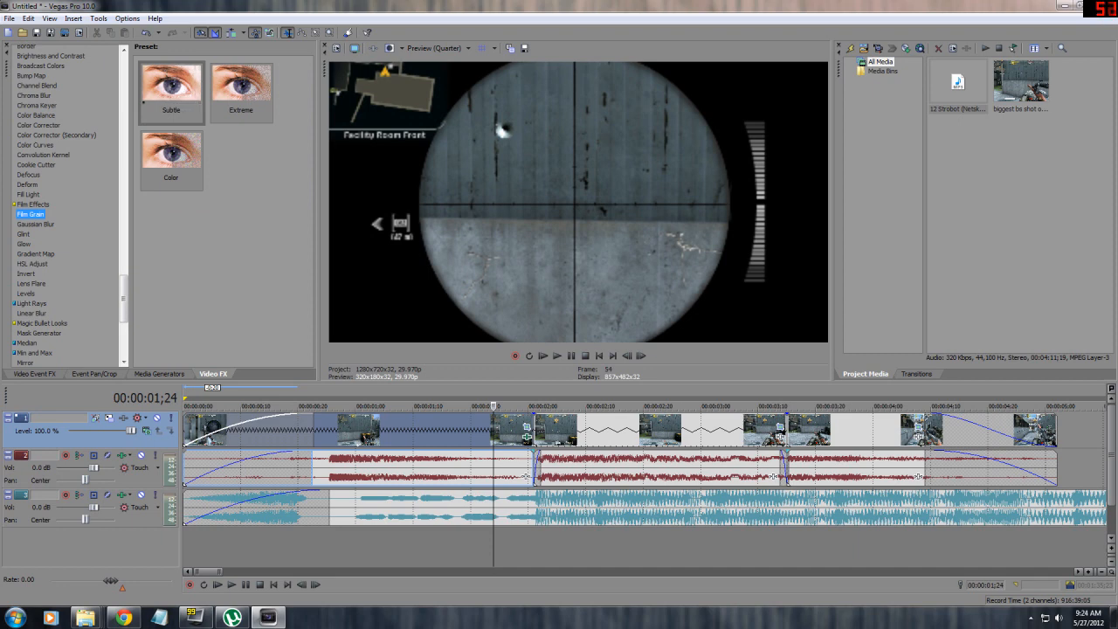
left_click(32, 76)
left_click_drag(123, 298, 123, 325)
left_click(36, 292)
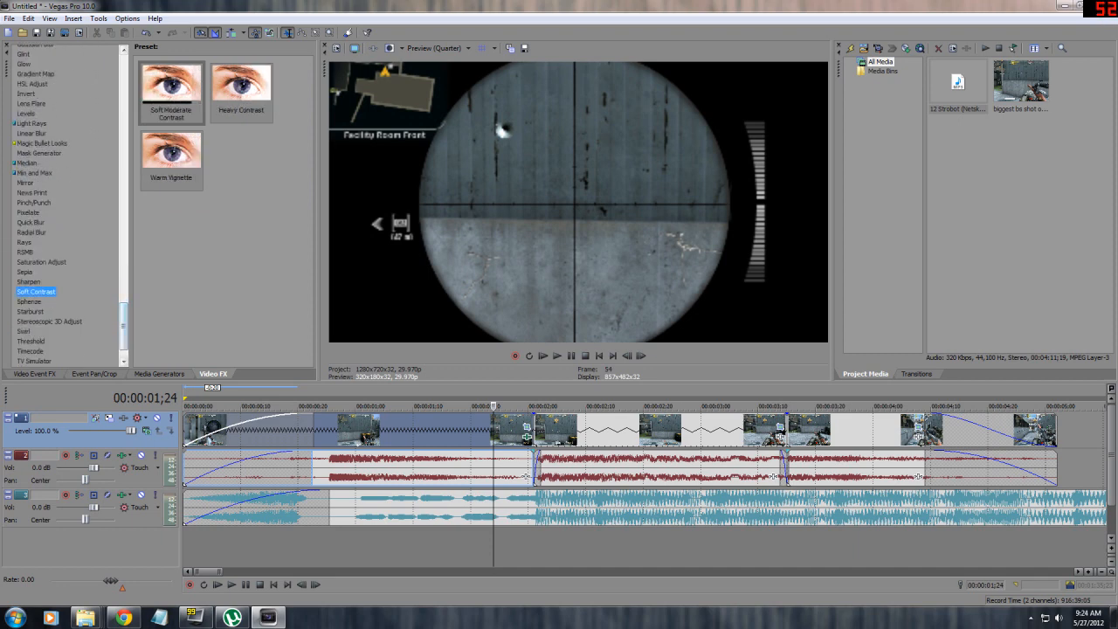
left_click(241, 87)
left_click_drag(241, 88, 401, 429)
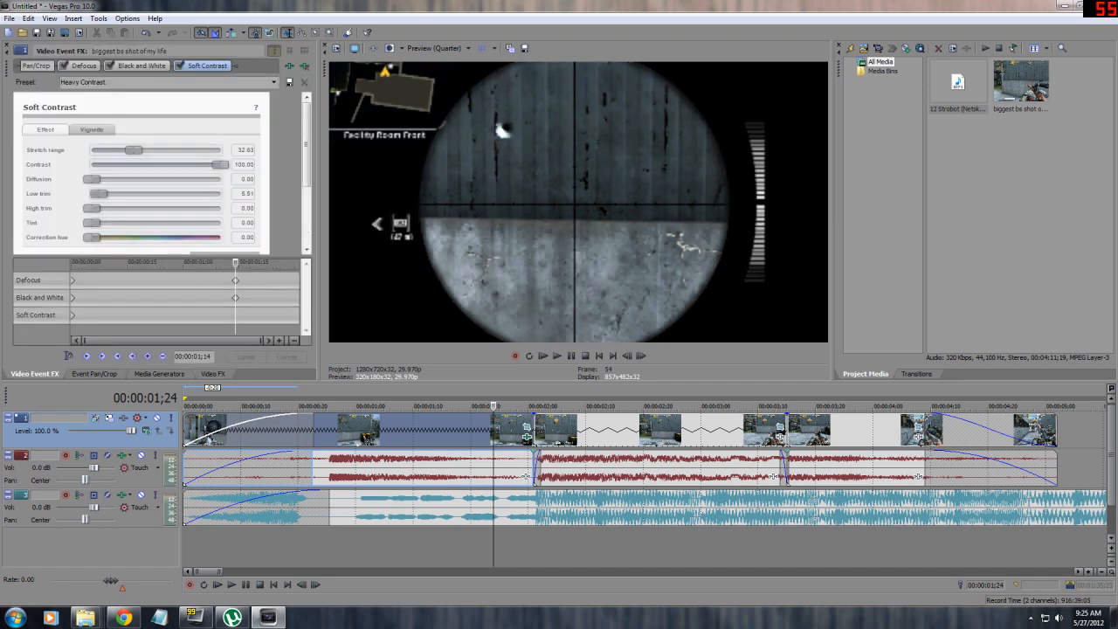
Step: Lower the Soft Contrast stretch range and contrast to their minimum at the 00:00:01;14 keyframe, view the vignette settings, and play the opening
left_click_drag(133, 150, 90, 150)
left_click_drag(221, 165, 89, 194)
left_click(91, 129)
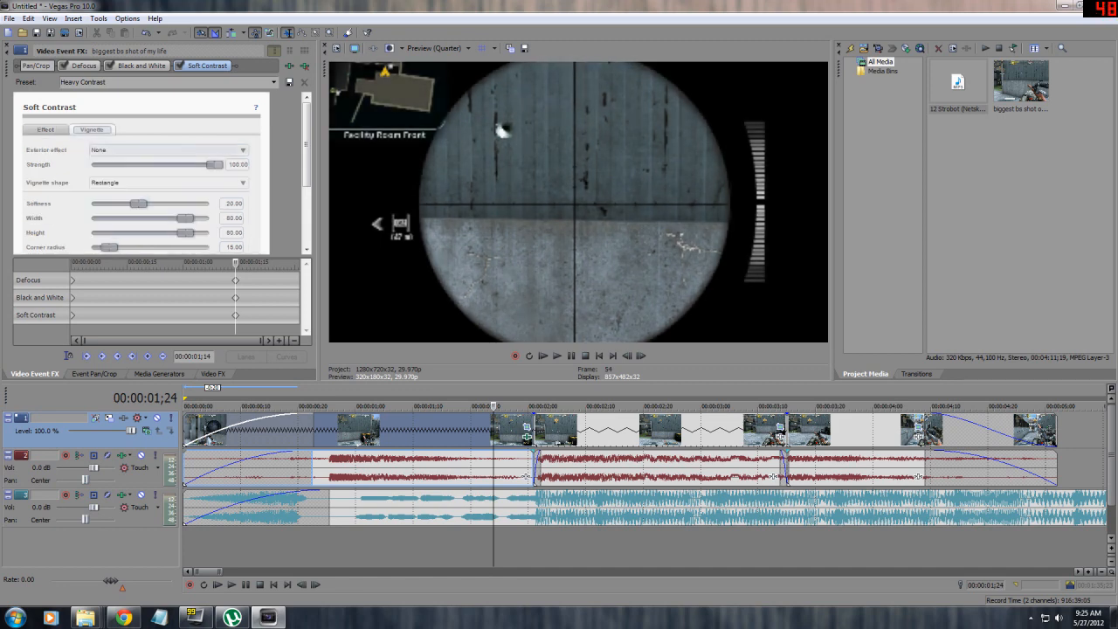
left_click(241, 510)
key("space")
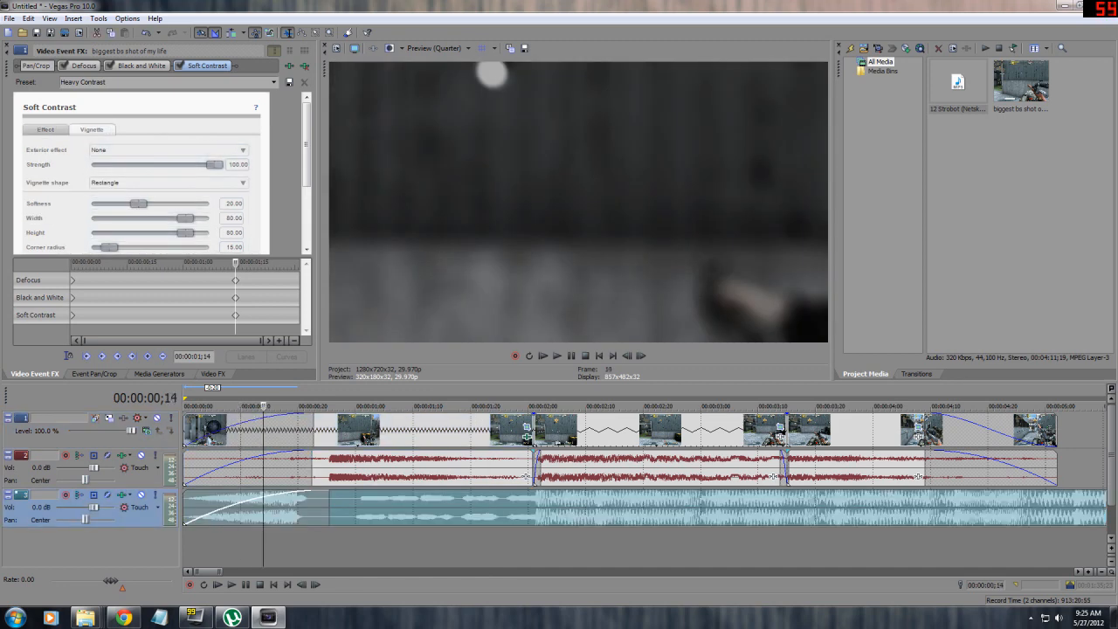
key("space")
key("space")
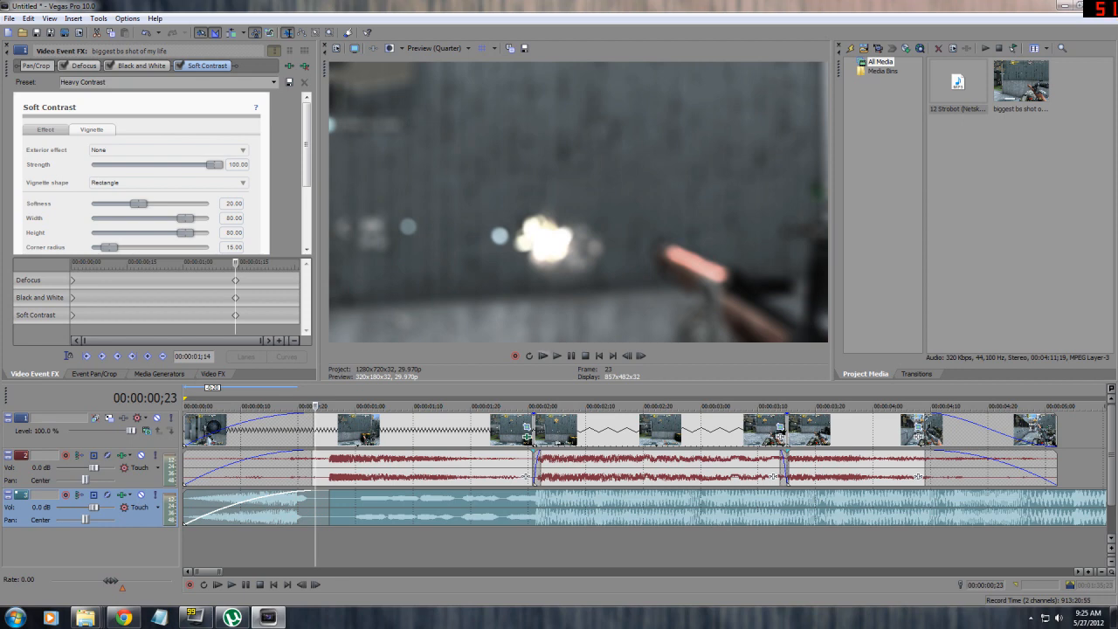
Step: Move the first clip's second pan/crop position keyframe later, to just before 00:00:01;14, and scrub through the zoom
left_click(94, 374)
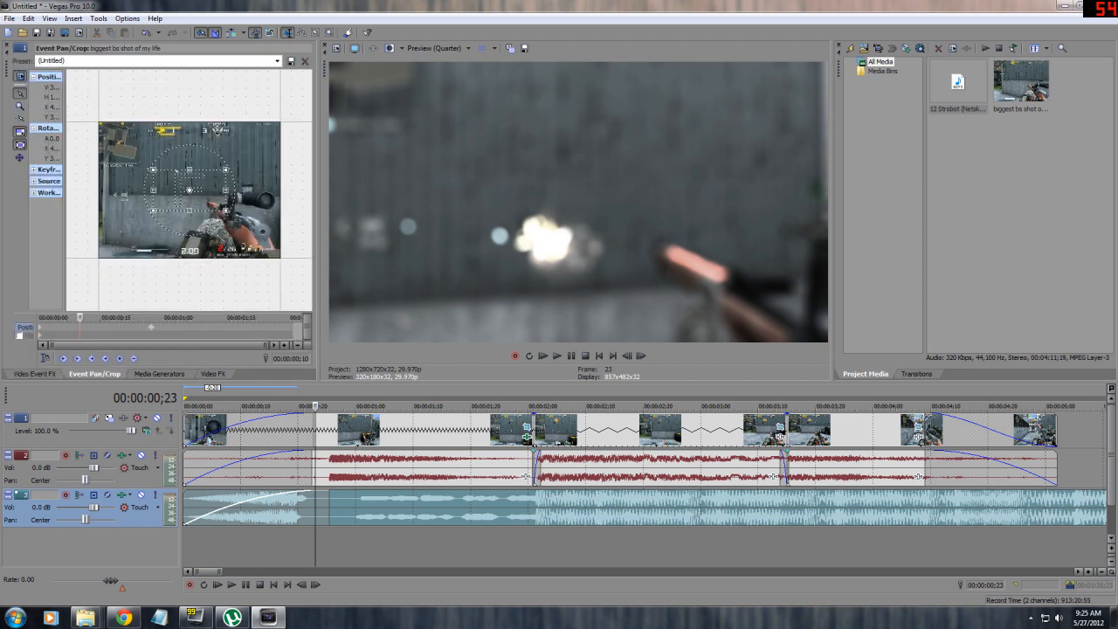
left_click(152, 327)
left_click_drag(151, 318, 67, 318)
left_click_drag(163, 318, 222, 317)
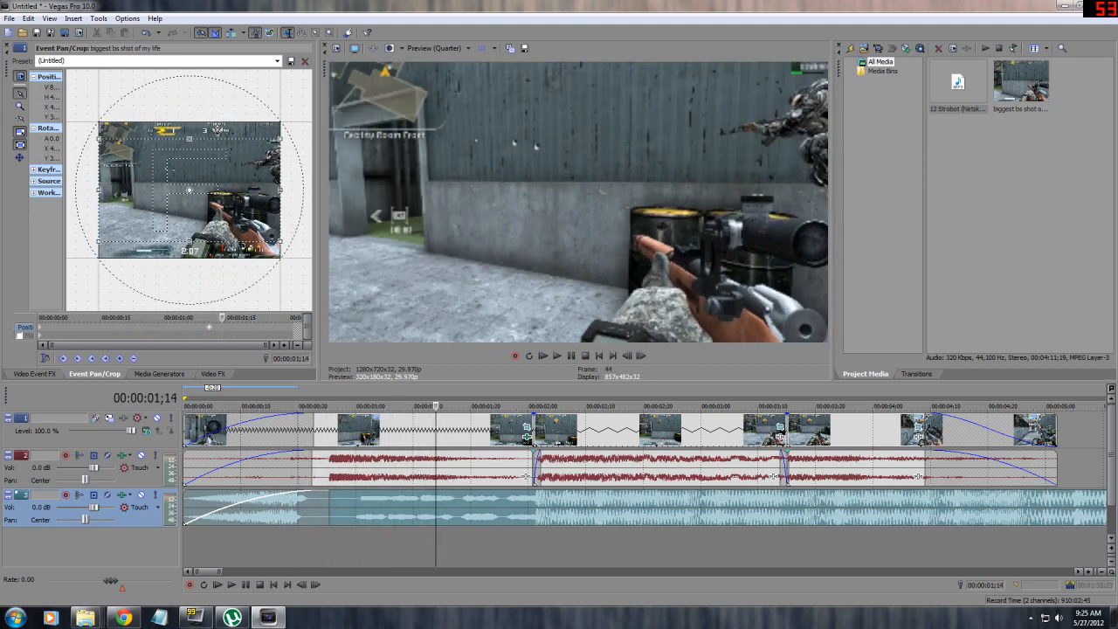
Step: Inspect the Soft Contrast presets while checking the first and last clips, and open the first clip's pan/crop settings
left_click(327, 430)
left_click(213, 374)
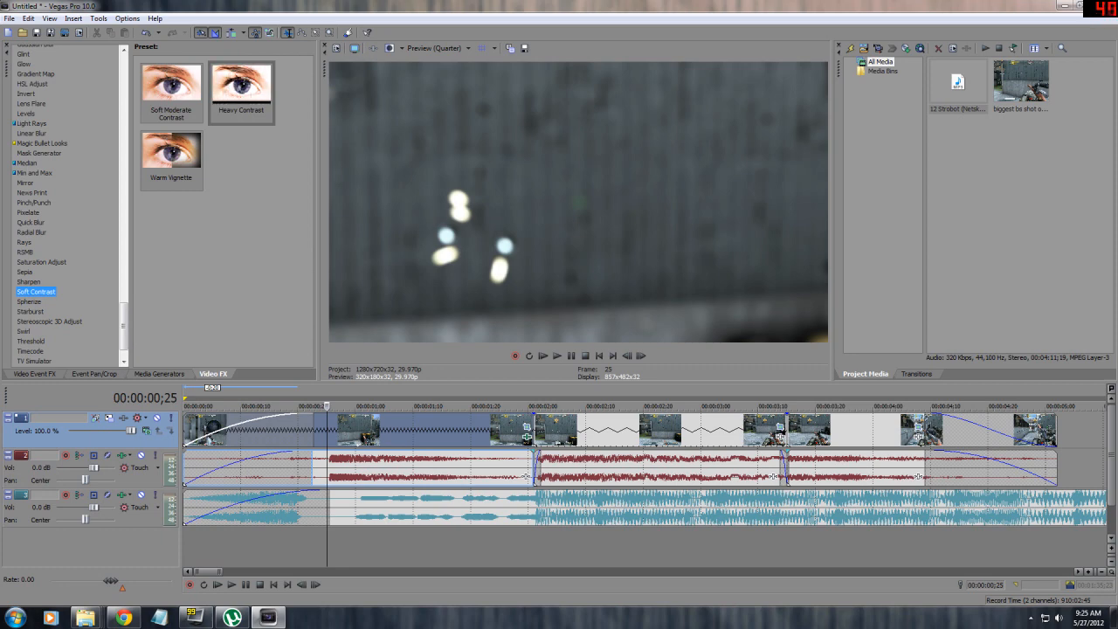
left_click(890, 428)
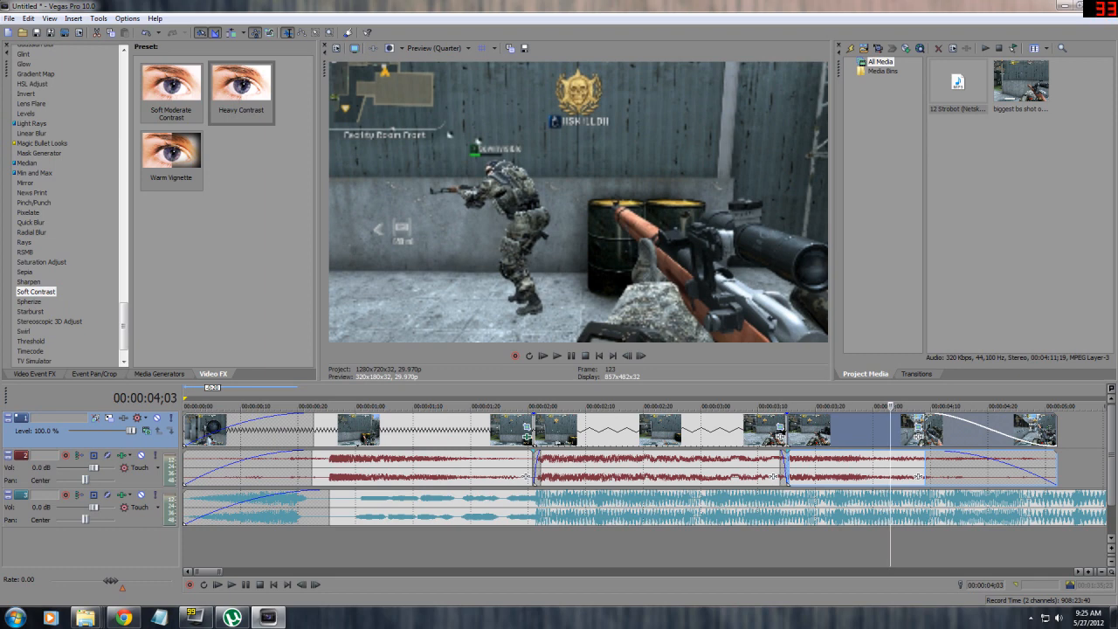
left_click(35, 292)
left_click(29, 282)
left_click(35, 291)
left_click_drag(241, 87, 407, 430)
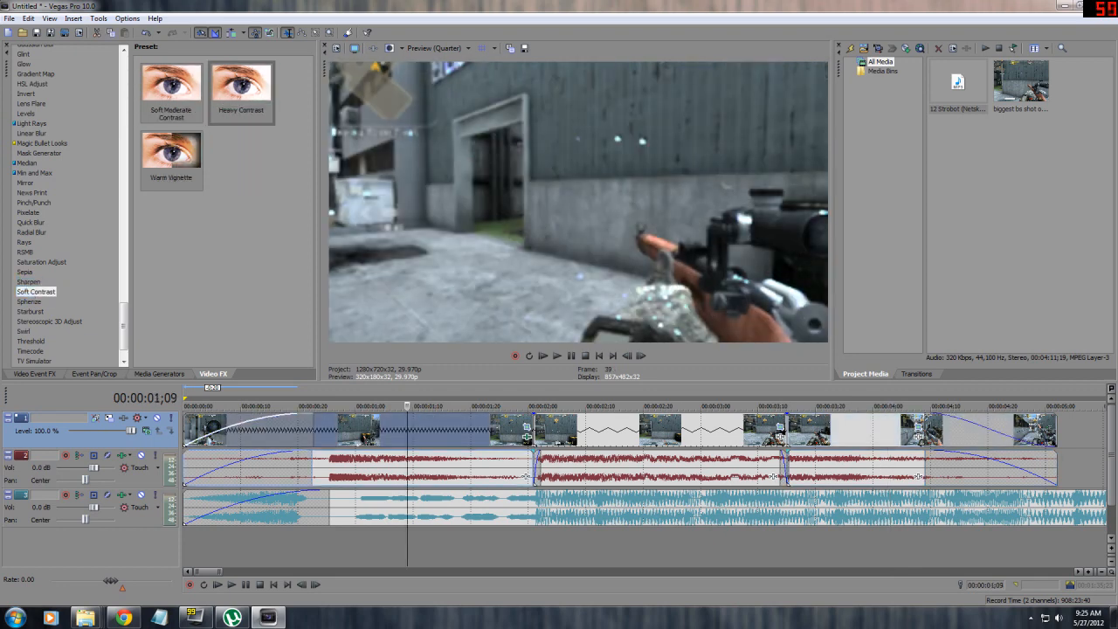
left_click(94, 373)
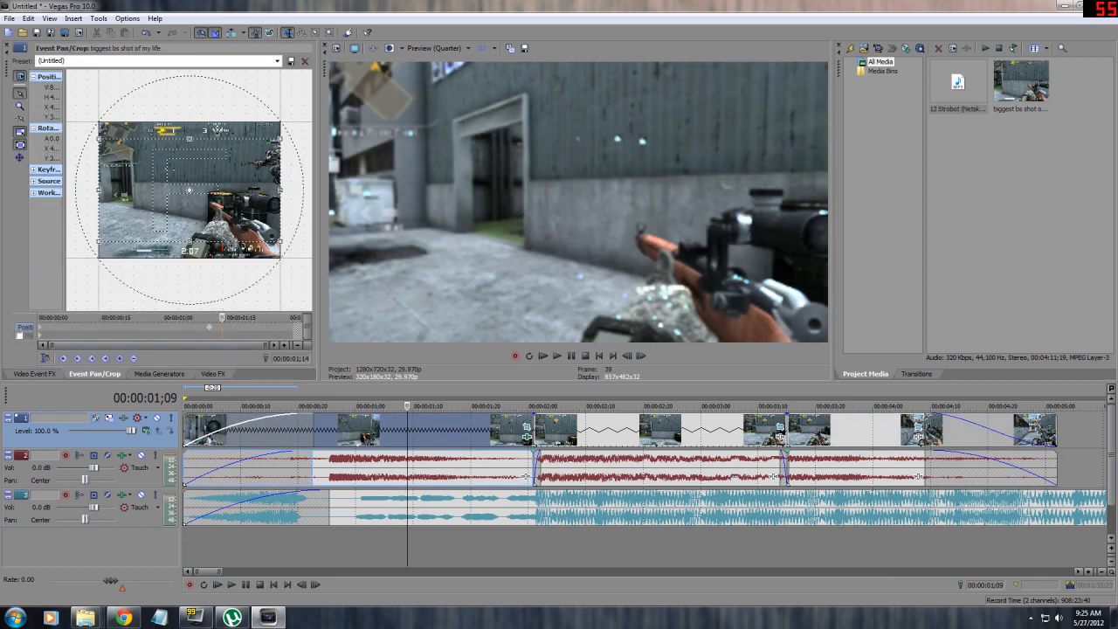
Step: Add pan/crop position keyframes to the last clip at about 00:00:01;00 and 00:00:01;17, shrinking the crop tightly at the end for a strong zoom-in
left_click_drag(407, 407, 453, 406)
left_click(603, 431)
scroll(602, 430, "down", 3)
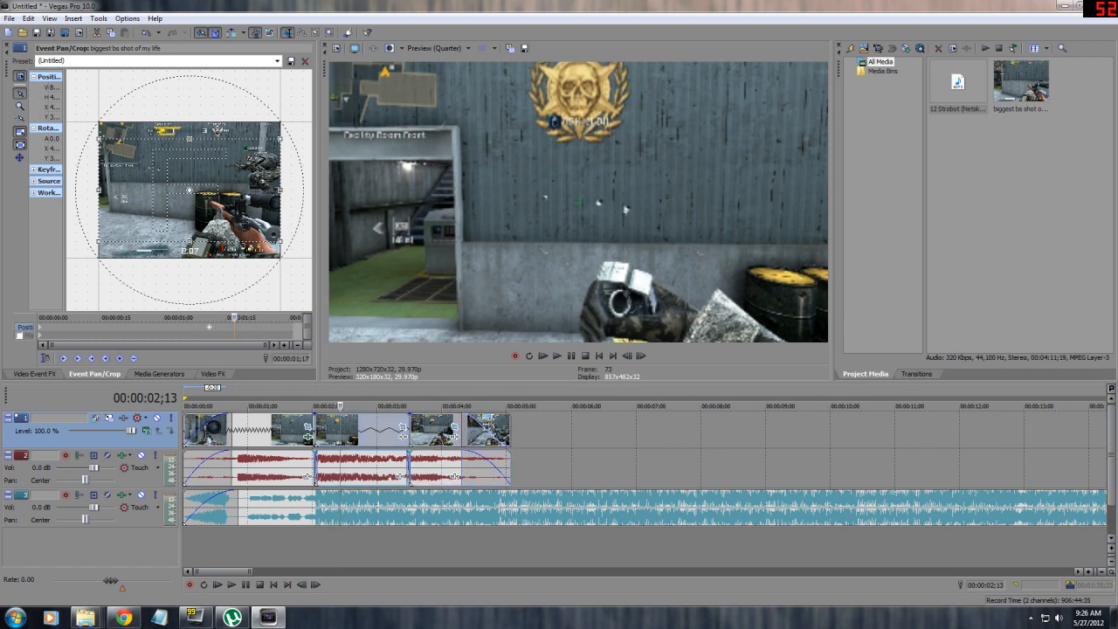
left_click(446, 431)
left_click(213, 374)
left_click(159, 373)
left_click(213, 373)
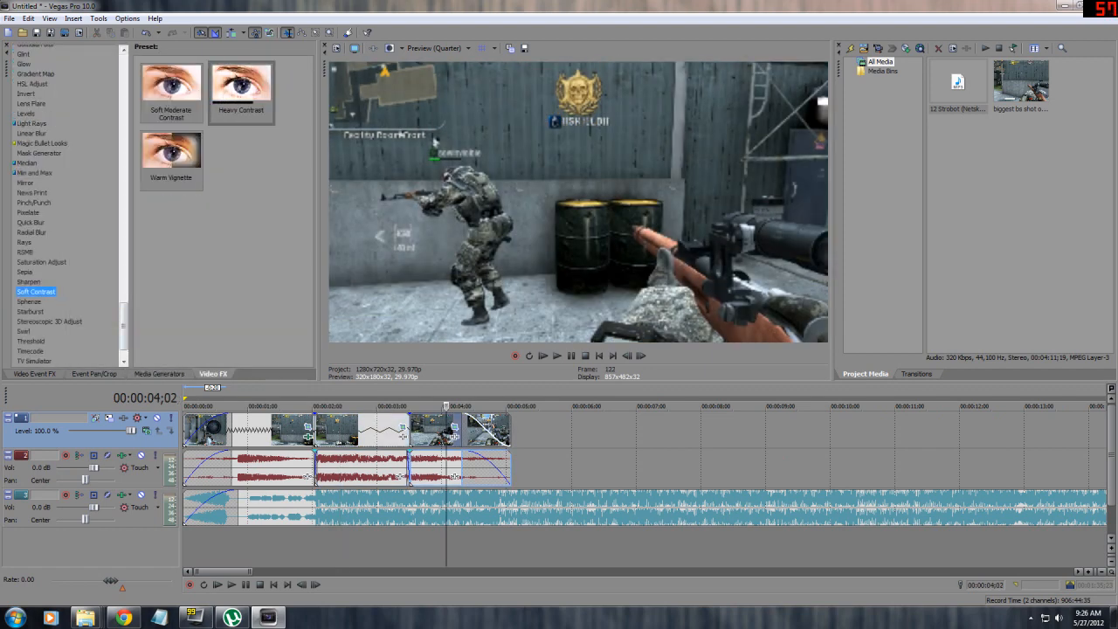
left_click(94, 374)
left_click_drag(37, 332, 99, 332)
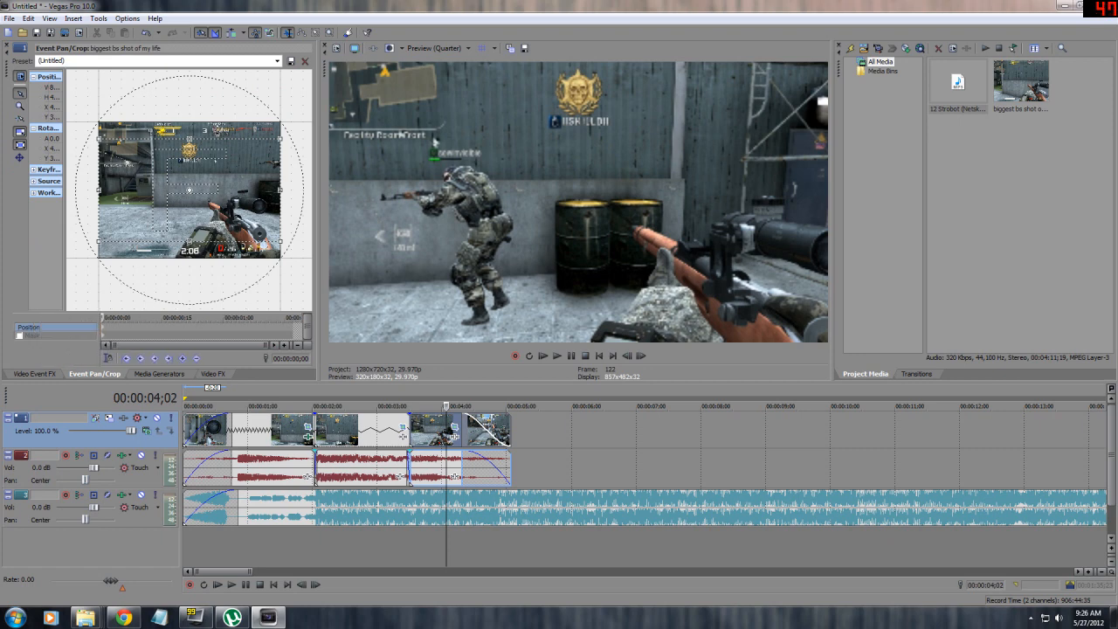
left_click(107, 358)
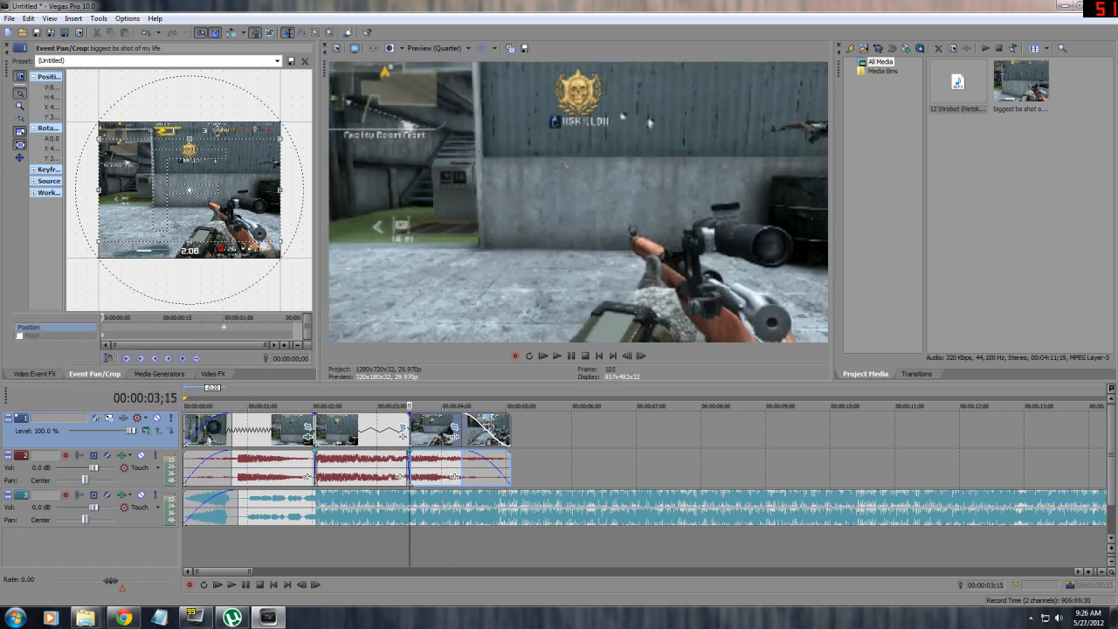
left_click(294, 319)
left_click_drag(280, 241, 199, 195)
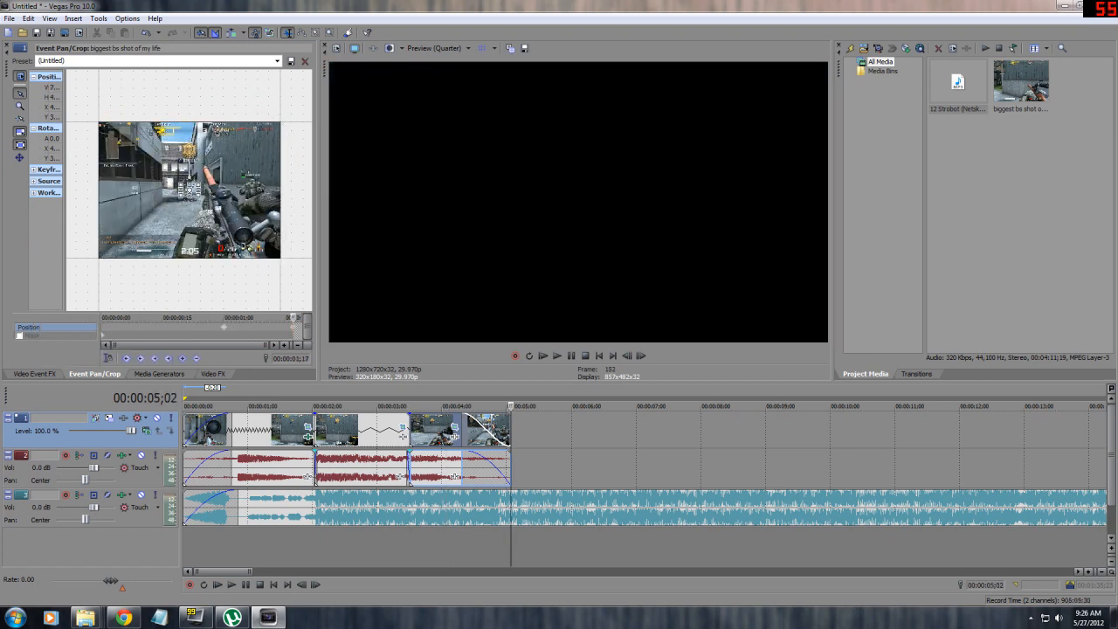
left_click_drag(293, 318, 258, 317)
Step: Apply the Medium Blur preset of the Gaussian Blur effect to the last video clip
left_click(213, 373)
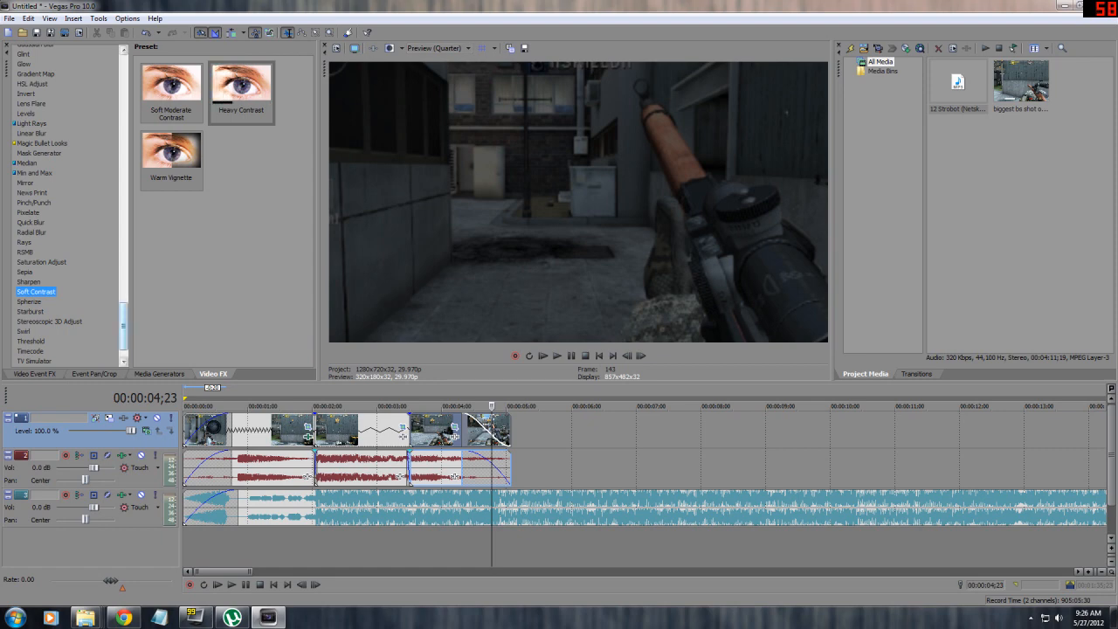
left_click_drag(124, 326, 123, 319)
left_click(32, 279)
left_click(31, 268)
left_click(28, 259)
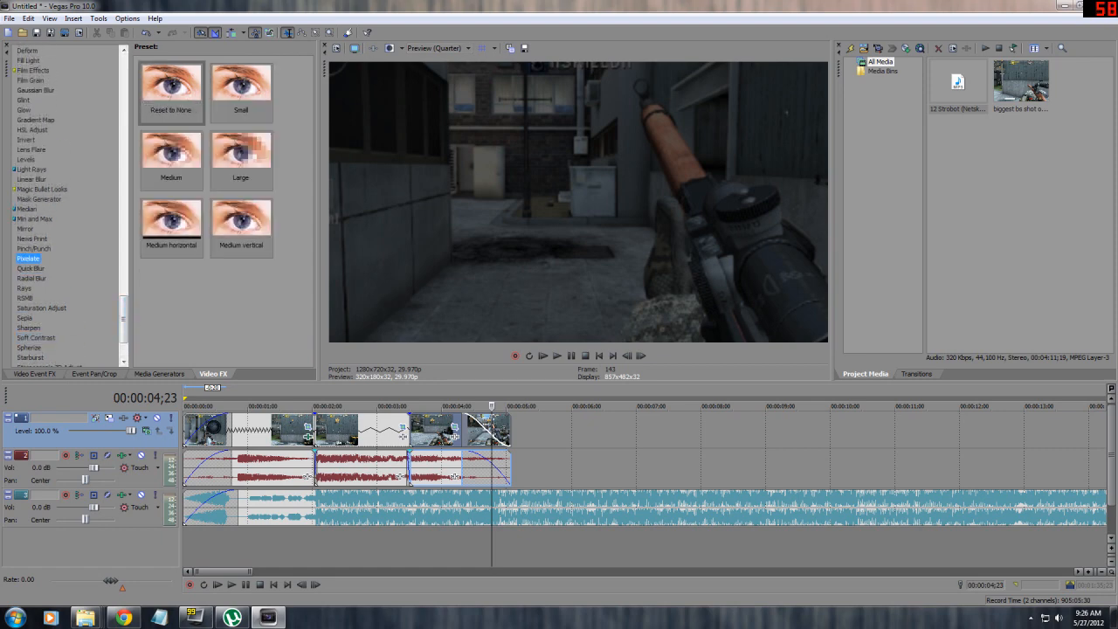
scroll(67, 203, "up", 1)
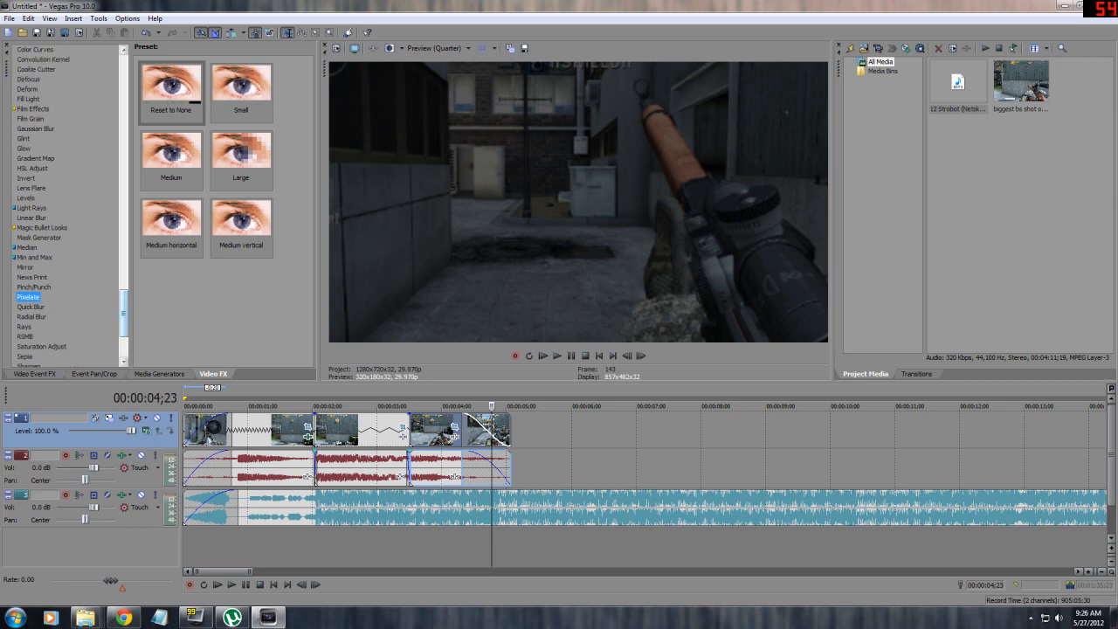
scroll(70, 202, "down", 1)
left_click(35, 109)
left_click(171, 86)
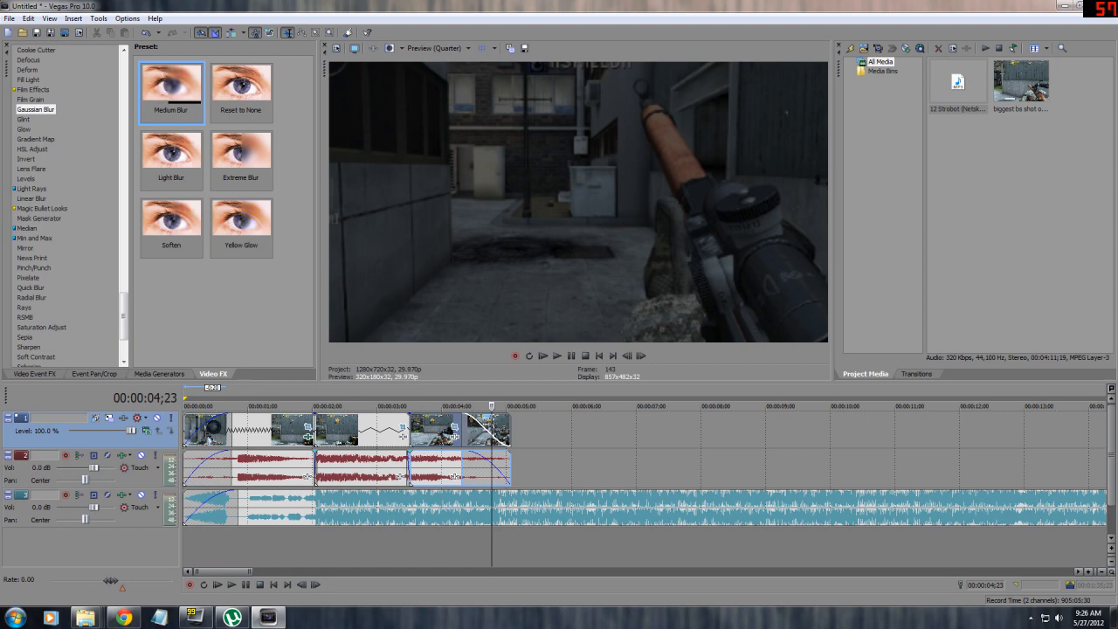
left_click_drag(172, 86, 445, 429)
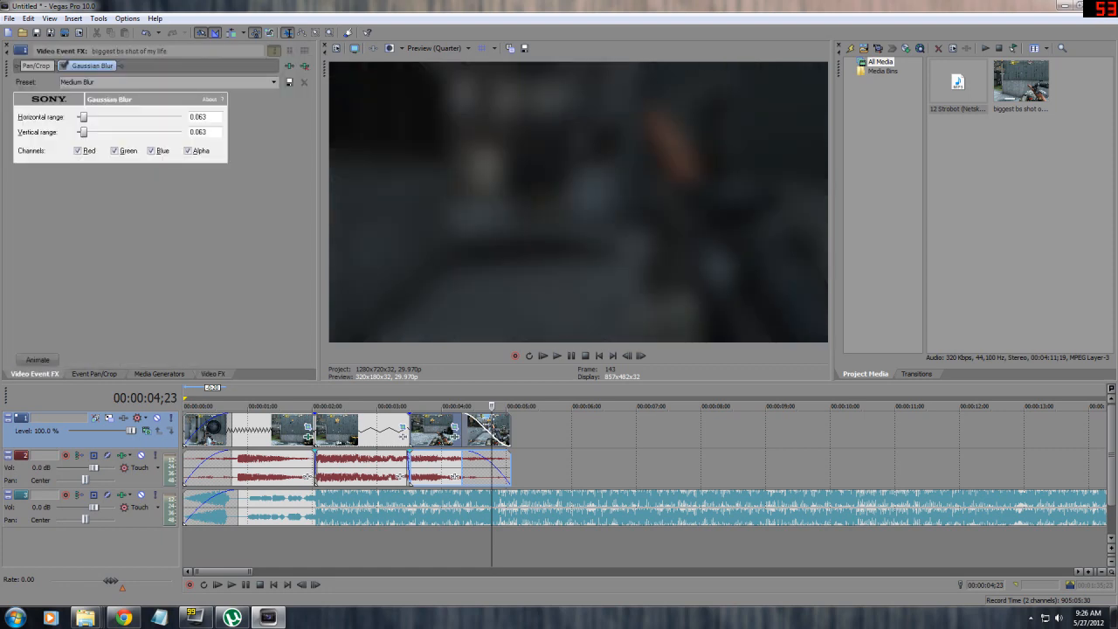
Step: Animate the last clip's Gaussian Blur, keeping Medium Blur at the end keyframe and setting both ranges to minimum at a keyframe near 00:00:01;07
left_click(37, 359)
left_click_drag(73, 281, 297, 284)
left_click(265, 281)
left_click_drag(83, 132, 77, 116)
left_click_drag(266, 263, 251, 281)
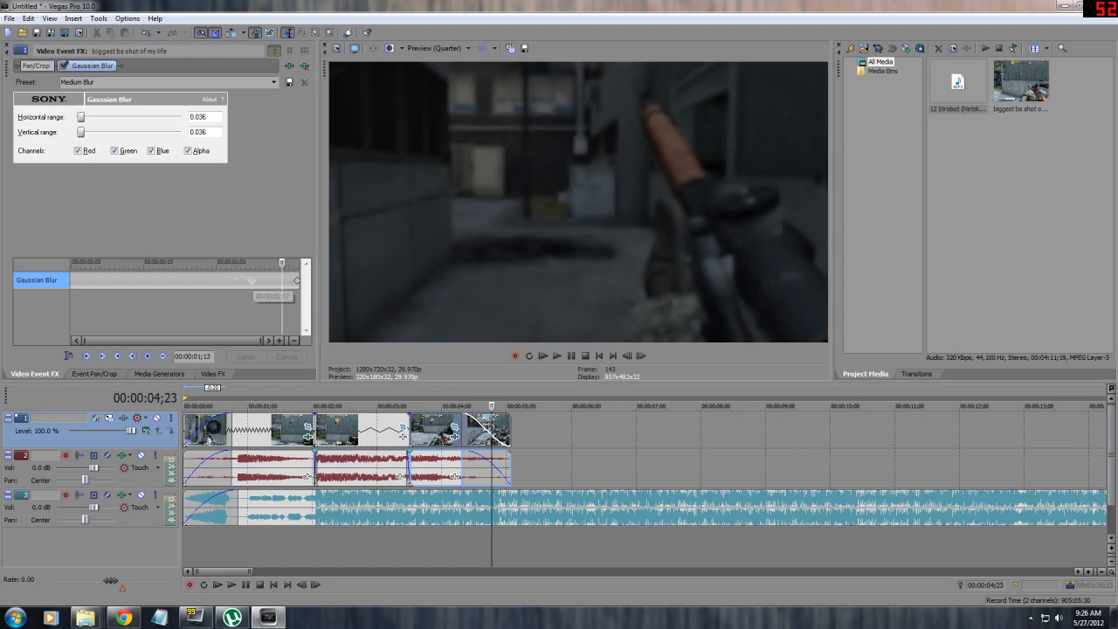
Step: Move the last clip's unblurred Gaussian Blur keyframe earlier, to about 00:00:01;04, while checking frames of the fade-out
left_click(462, 444)
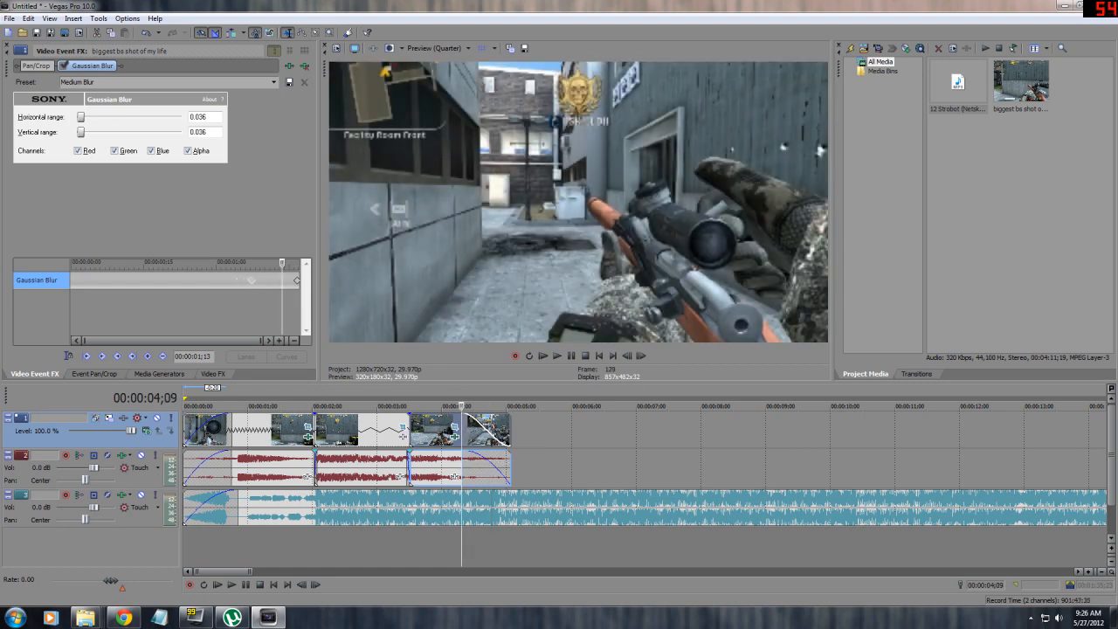
left_click_drag(251, 281, 257, 280)
left_click(468, 467)
left_click(478, 468)
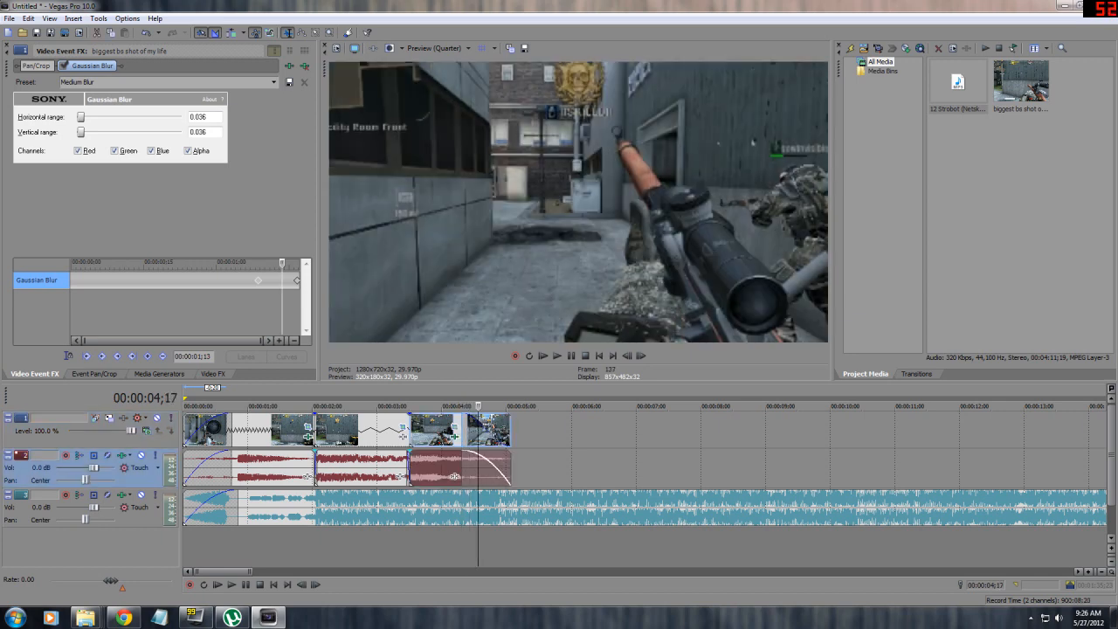
left_click(489, 467)
left_click(500, 468)
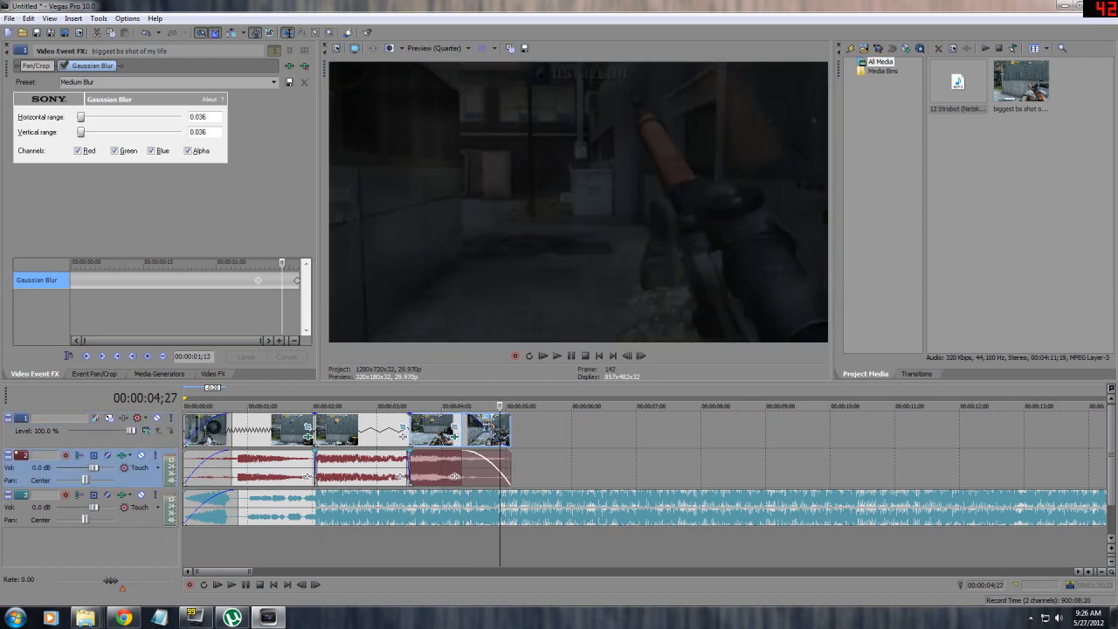
left_click_drag(258, 280, 238, 280)
mouse_move(461, 406)
left_mouse_down()
mouse_move(503, 406)
mouse_move(446, 406)
left_mouse_up()
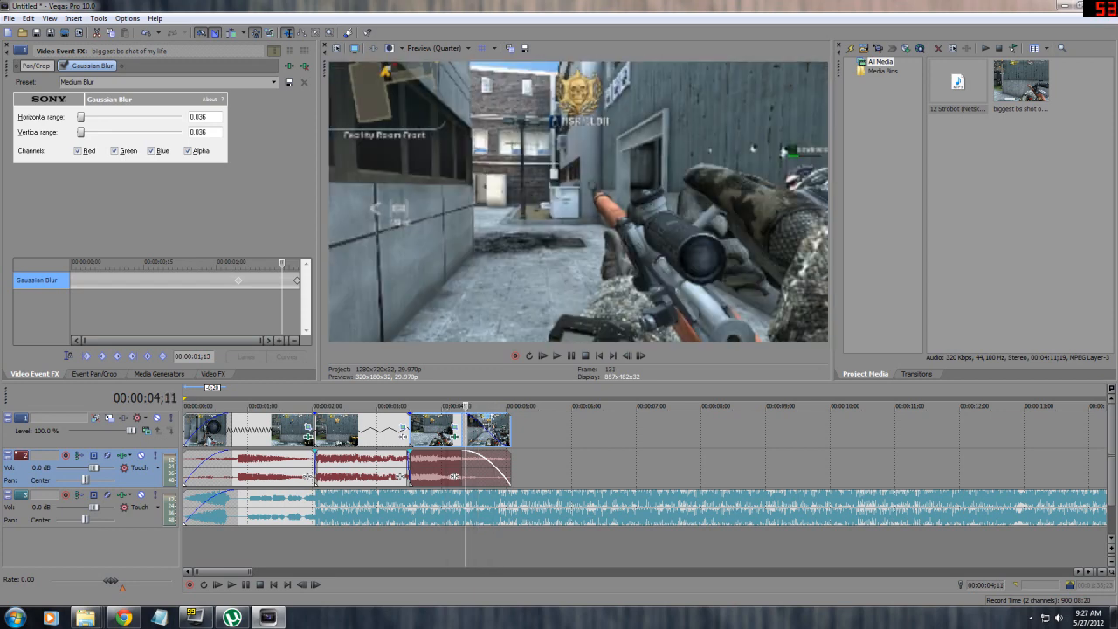
Step: Play and scrub through the second video clip to examine its frames between the first cut and the gun movement
left_click(371, 430)
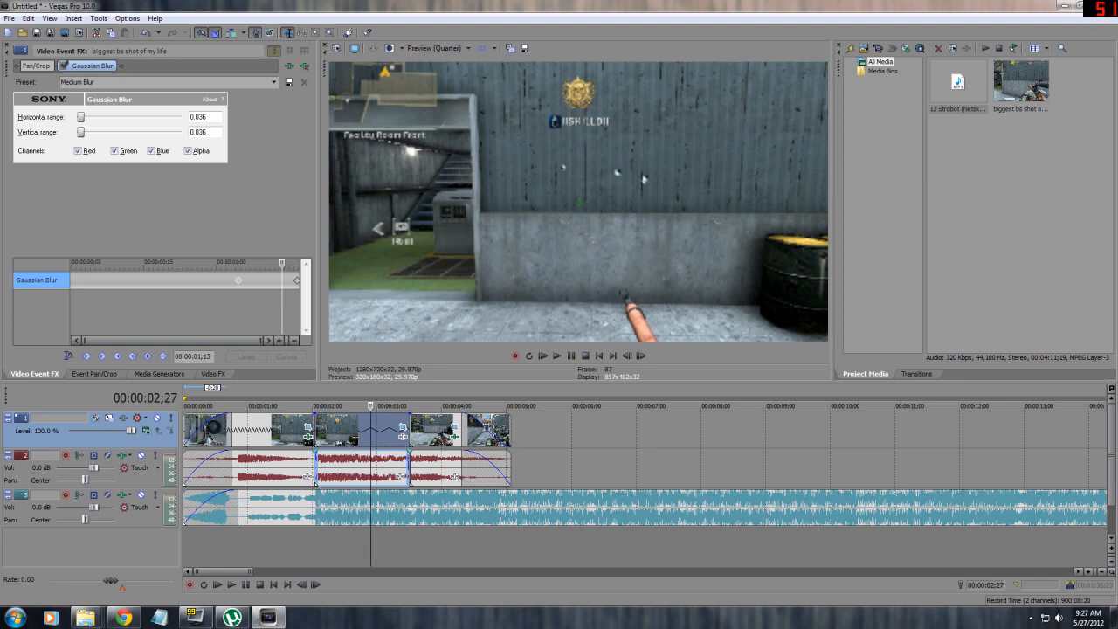
left_click(214, 374)
key("space")
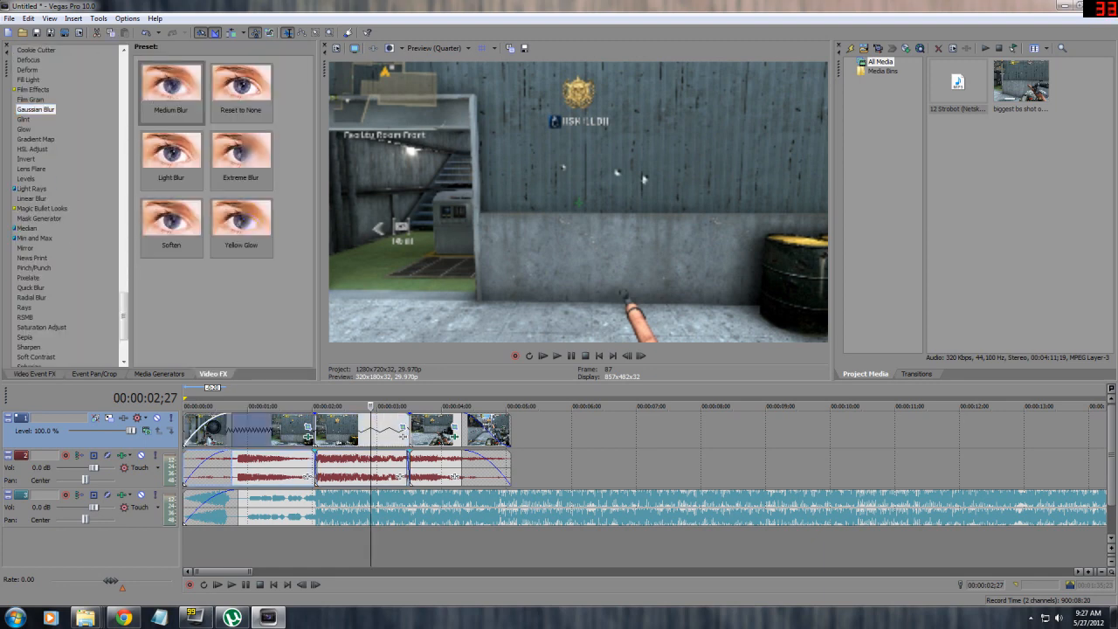
key("space")
left_click(315, 429)
left_click(333, 429)
left_click(318, 430)
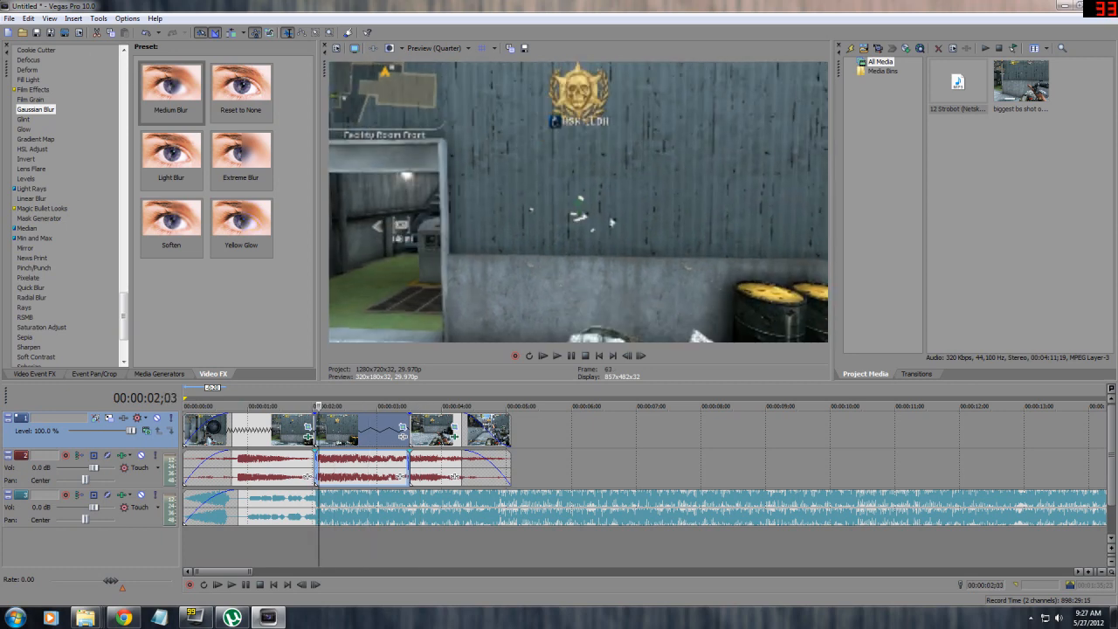
left_click(347, 429)
scroll(346, 430, "up", 3)
left_click(546, 430)
left_click(609, 430)
key("Return")
left_click(540, 430)
key("space")
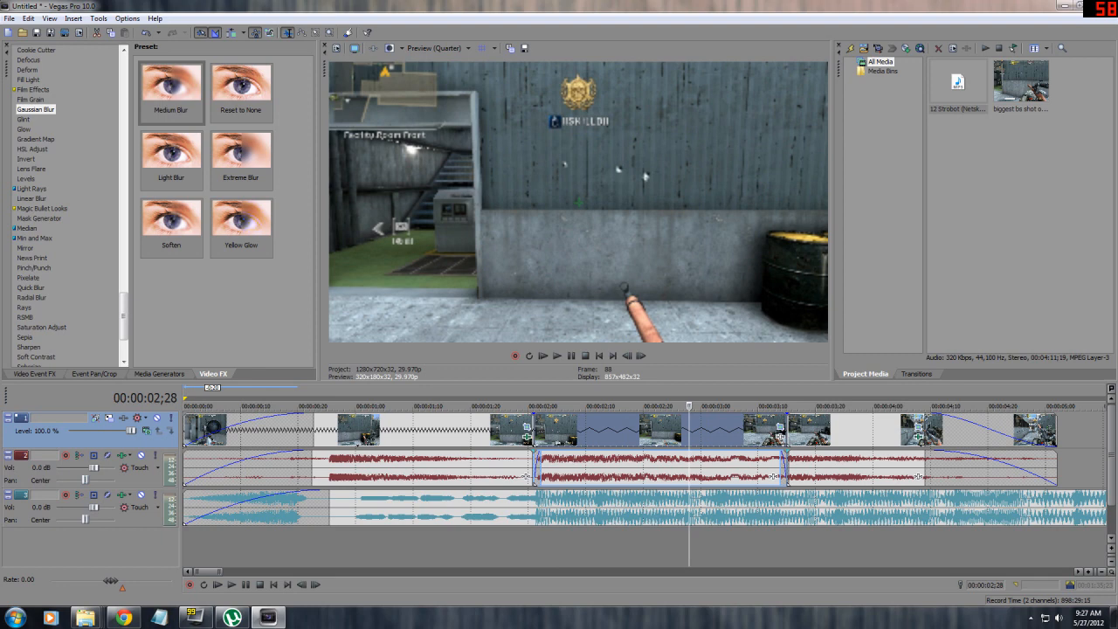
left_click(540, 429)
left_click(603, 429)
left_click(643, 430)
Step: Browse the video effects, including the Brightness and Contrast presets, while checking frames of the second clip
left_click_drag(123, 317, 124, 327)
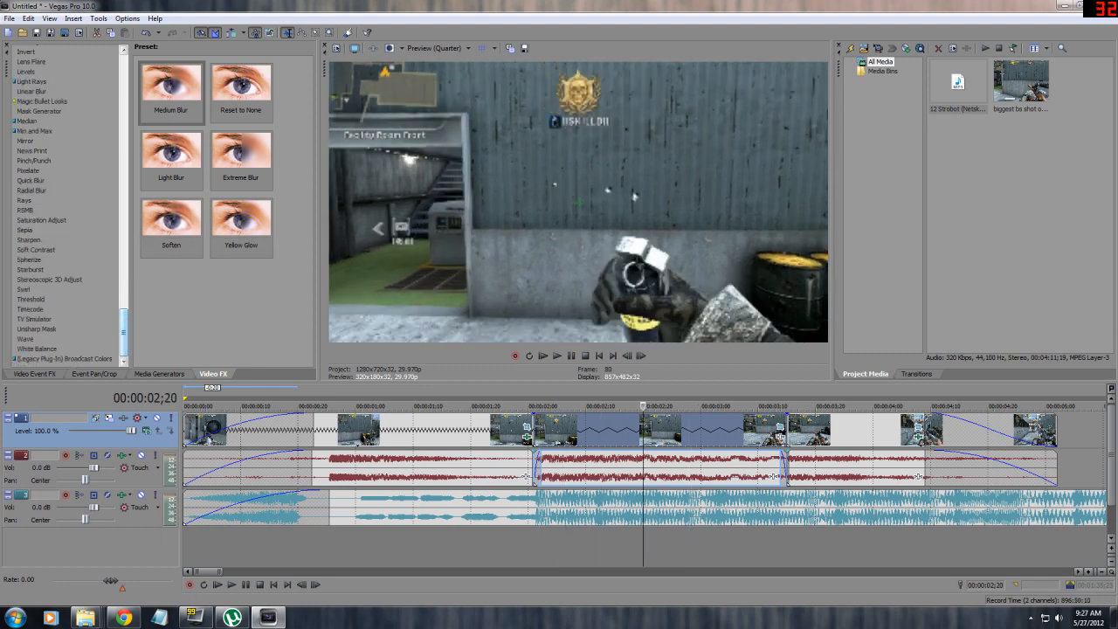
left_click_drag(124, 332, 123, 269)
left_click(51, 247)
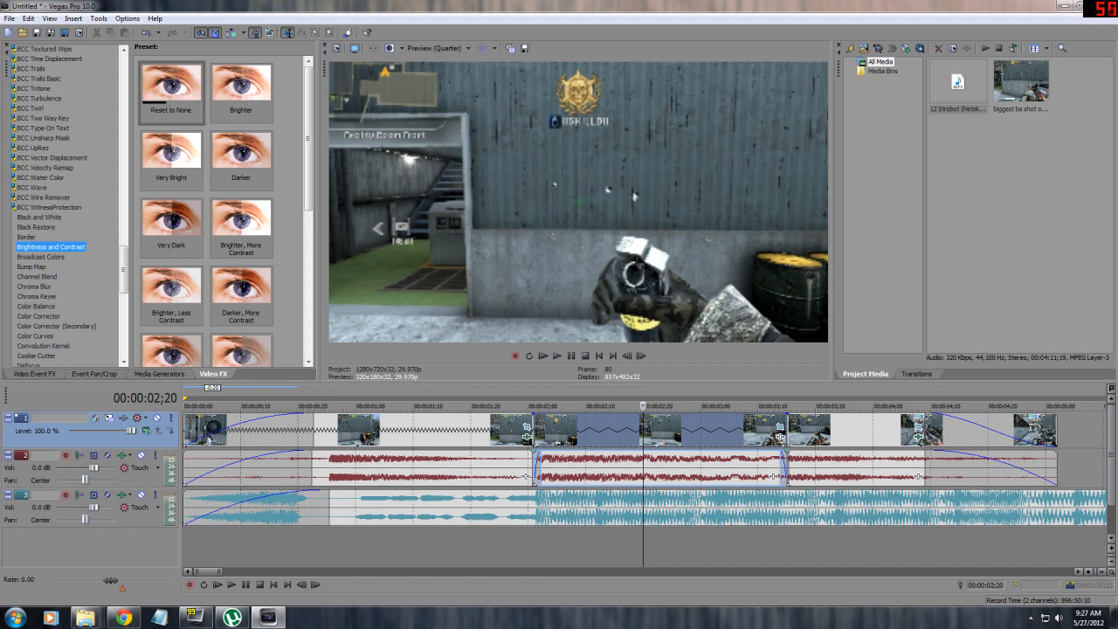
left_click(753, 428)
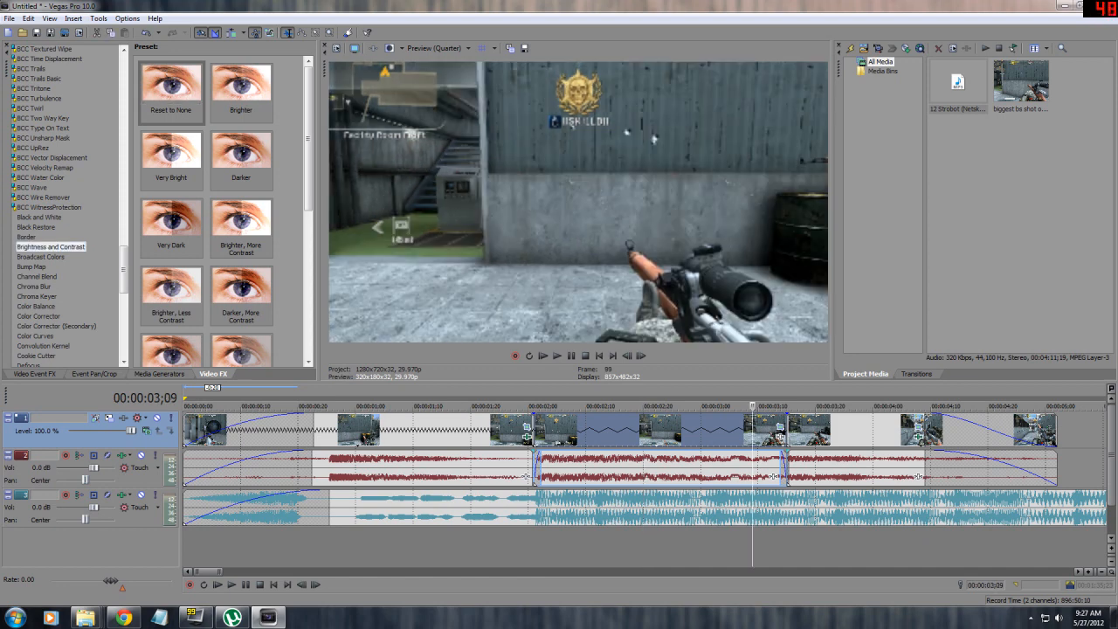
left_click(776, 429)
left_click(734, 429)
left_click_drag(735, 406, 655, 406)
left_click_drag(123, 269, 123, 286)
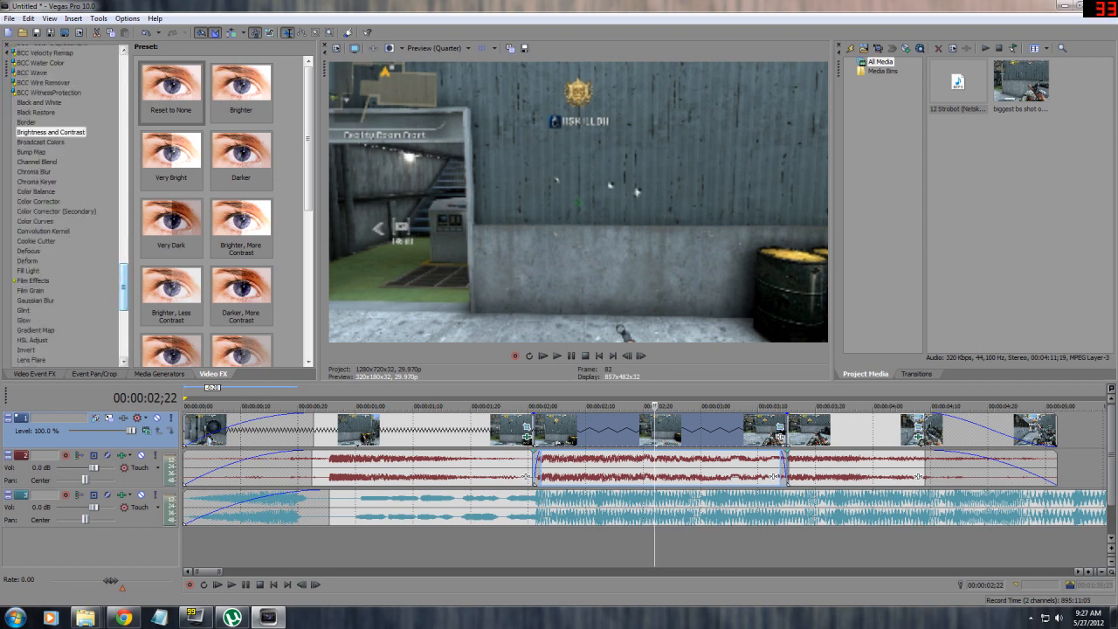
left_click_drag(123, 287, 123, 259)
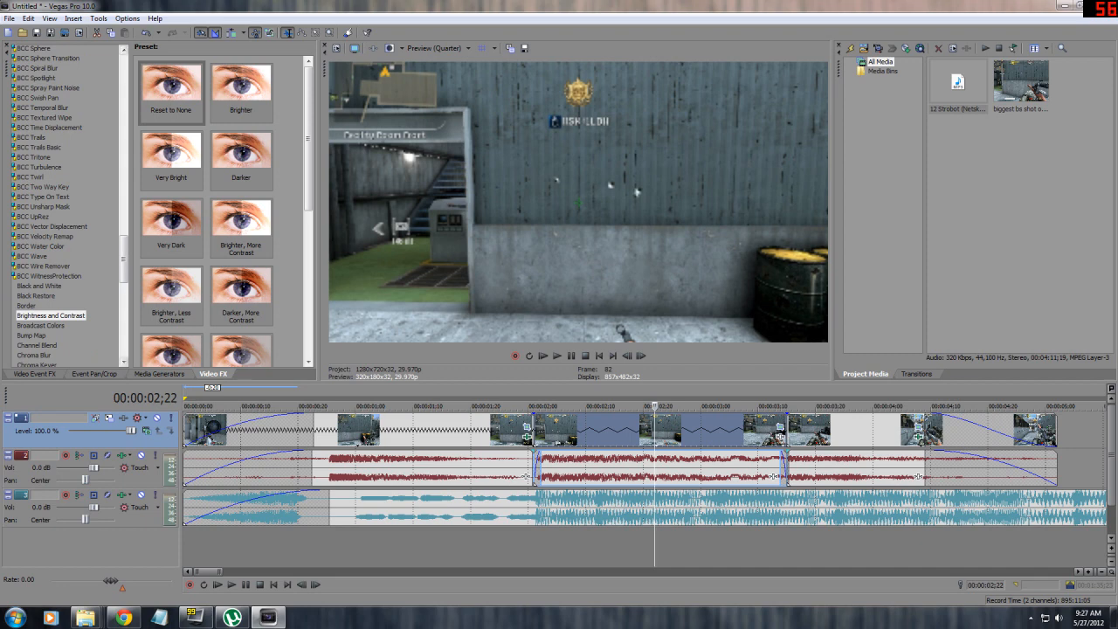
Step: Apply the Medium preset of the Unsharp Mask effect to the second video clip
left_click_drag(123, 258, 123, 334)
left_click(37, 330)
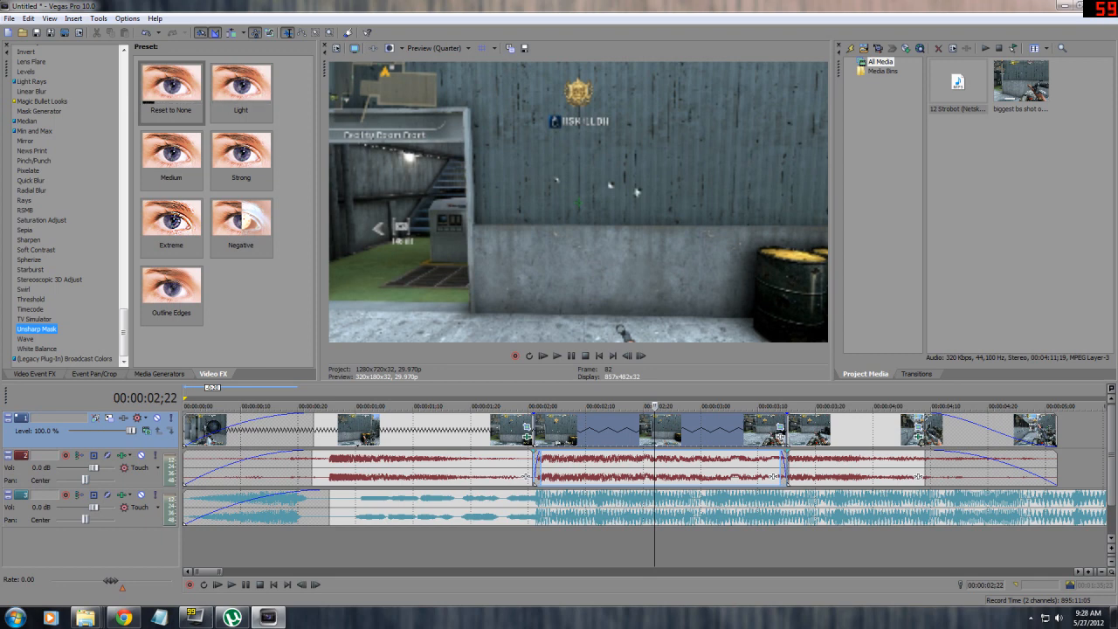
left_click(171, 155)
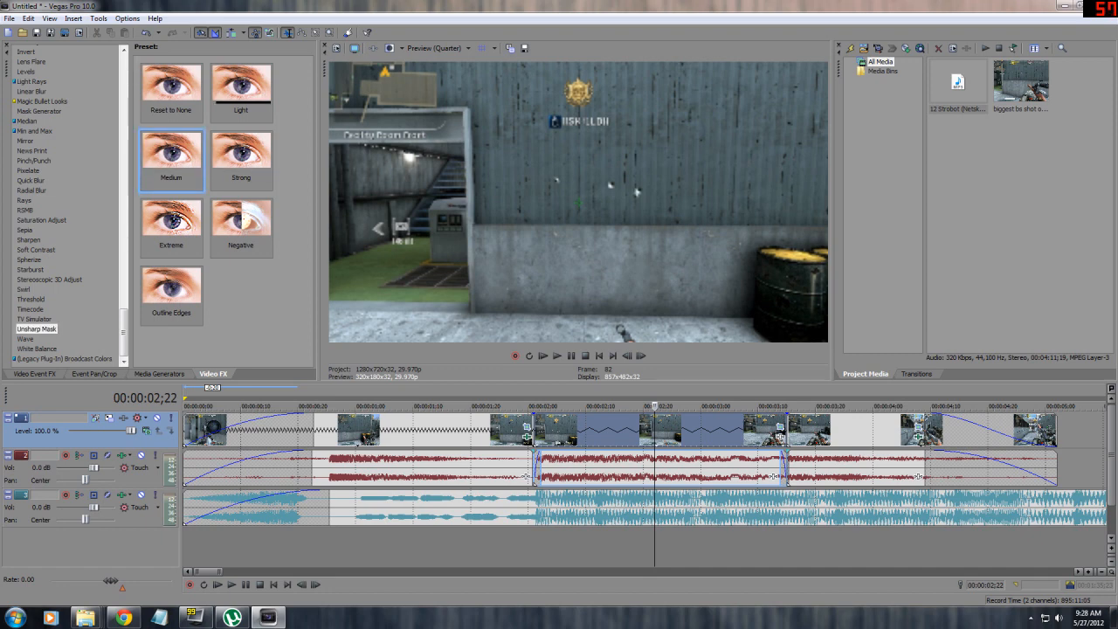
left_click_drag(171, 155, 615, 430)
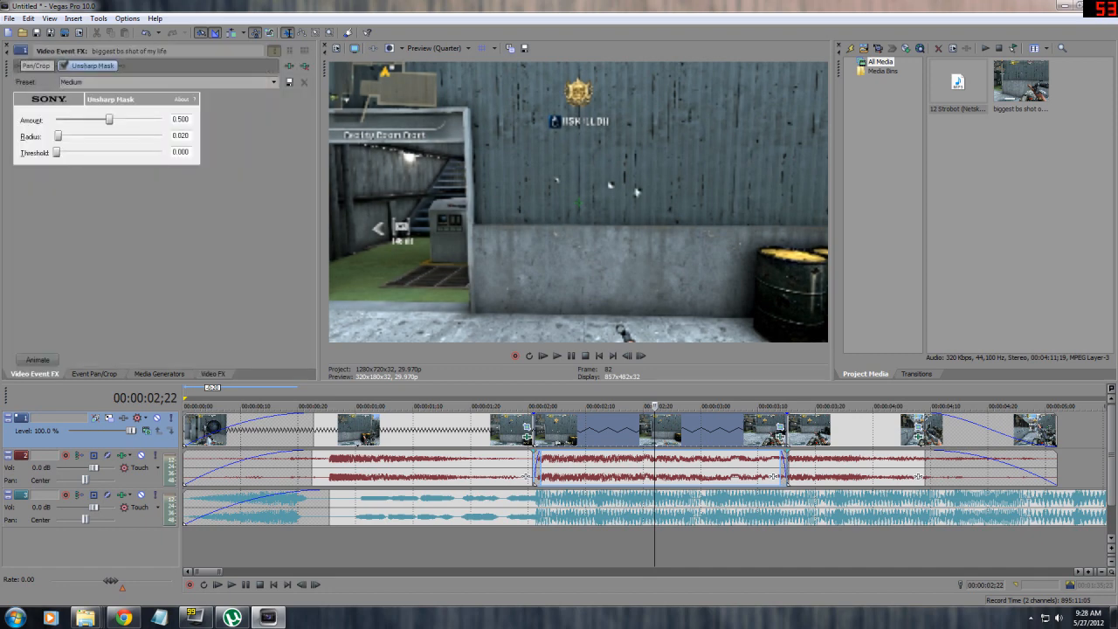
Step: Set the preview quality to Full and adjust the second clip's Unsharp Mask to amount 0.672 and radius 0.357
left_click(468, 48)
left_click(494, 86)
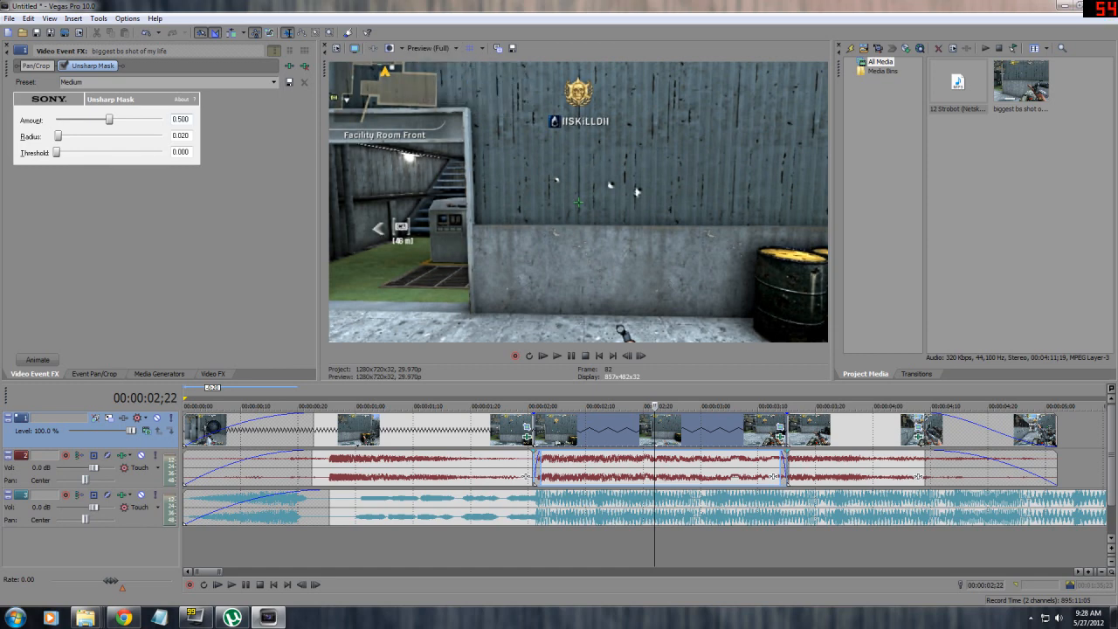
left_click_drag(133, 119, 161, 120)
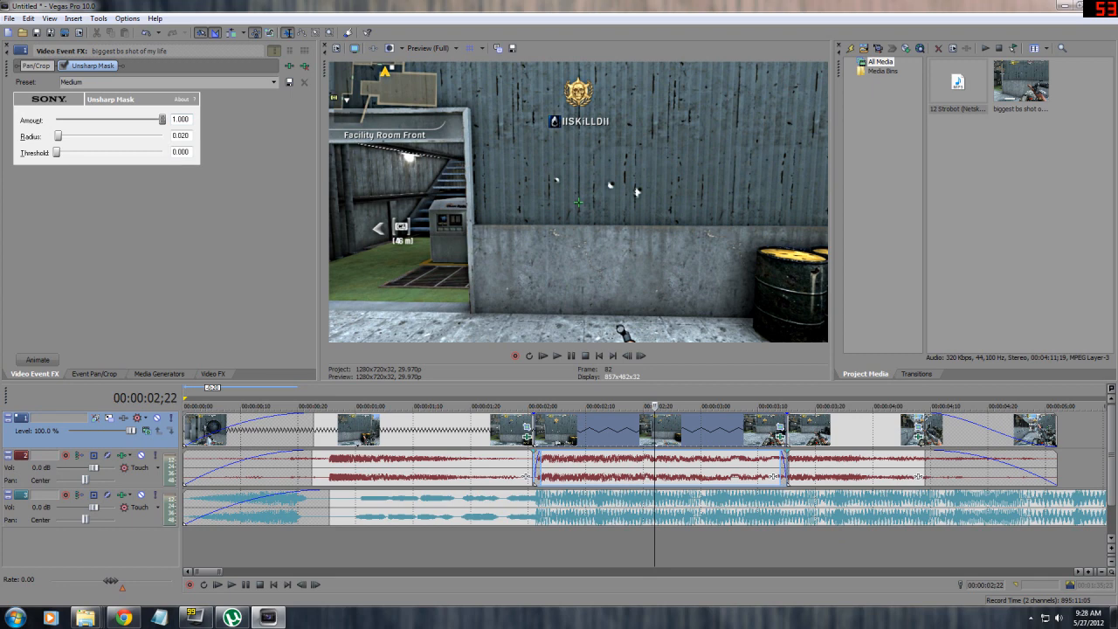
left_click_drag(63, 135, 162, 135)
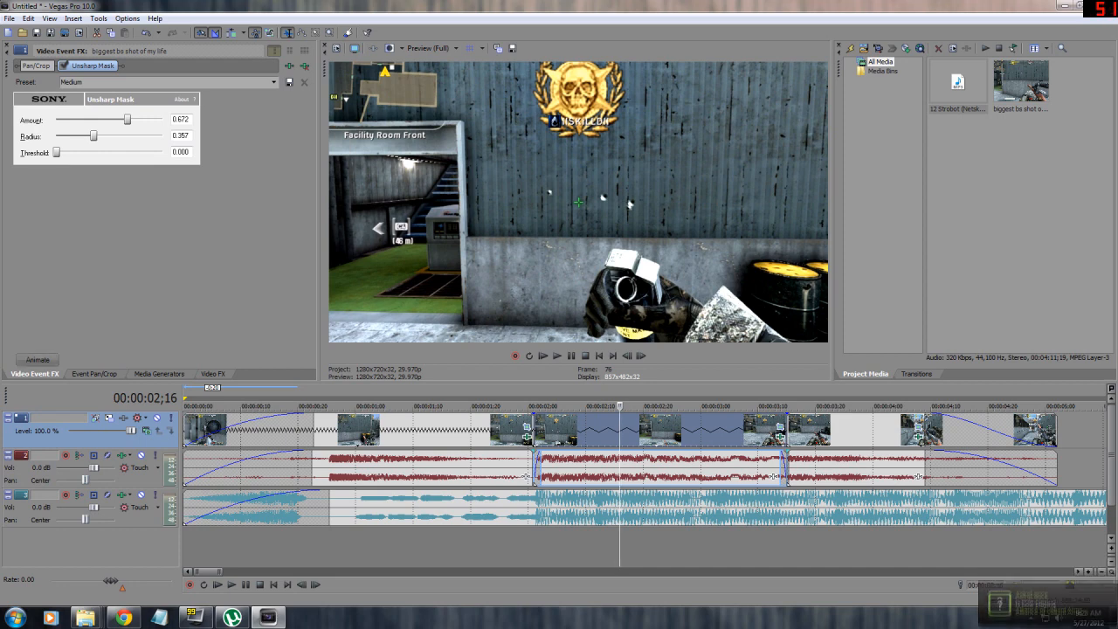
Step: Animate the second clip's Unsharp Mask with a keyframe at 00:00:00;22 that has amount and radius at 1.000
left_click(37, 359)
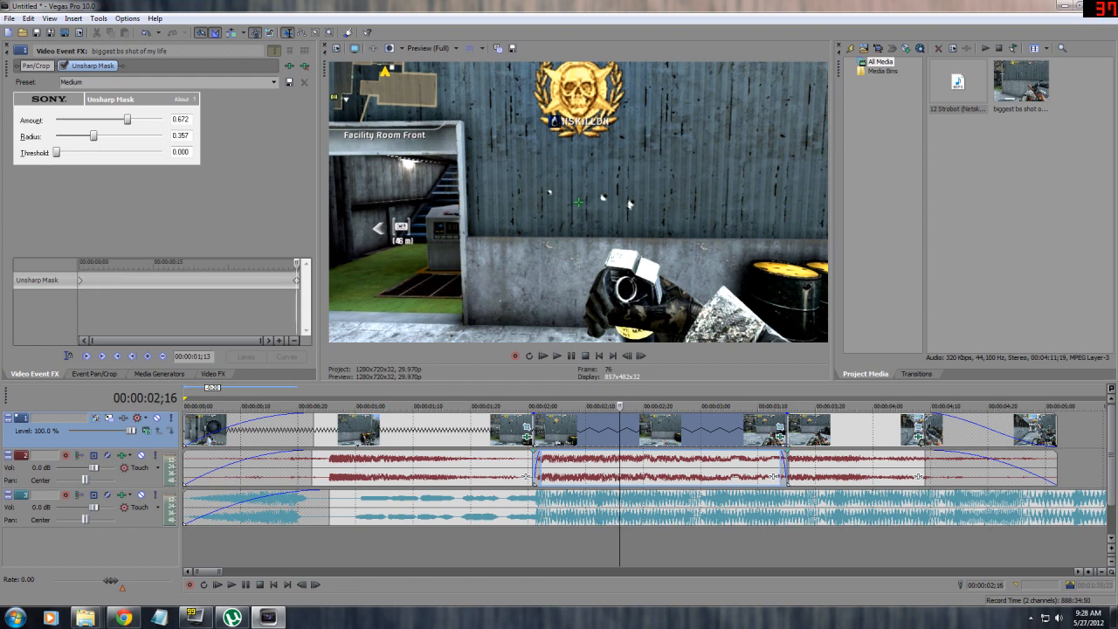
left_click(296, 281)
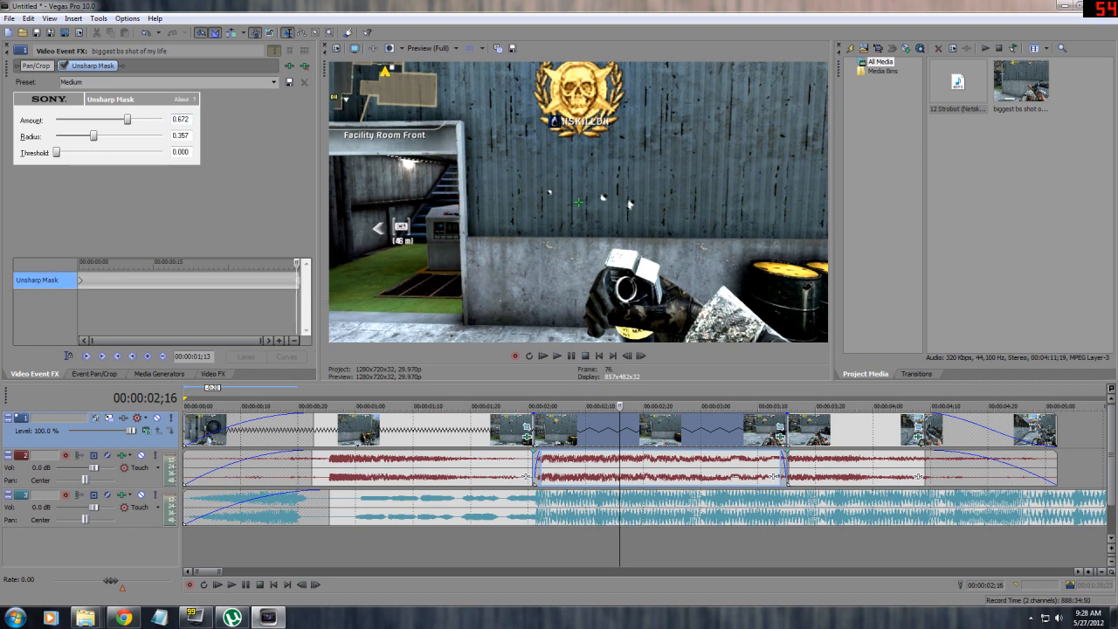
left_click(776, 430)
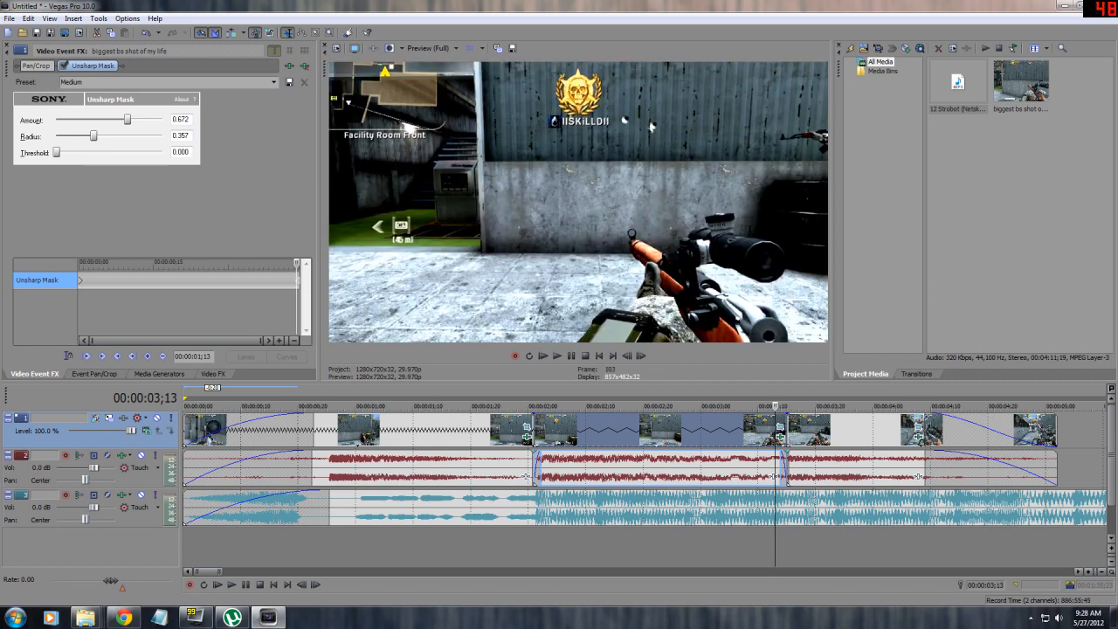
key("Left")
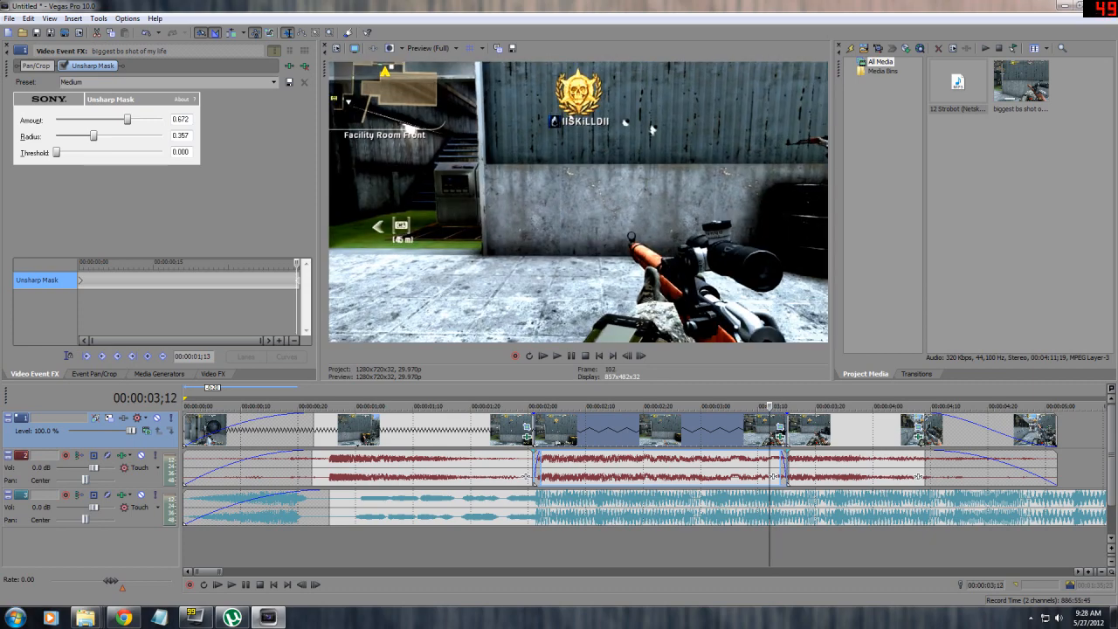
left_click_drag(297, 280, 193, 281)
left_click(82, 280)
left_click(192, 281)
left_click(80, 281)
left_click(192, 280)
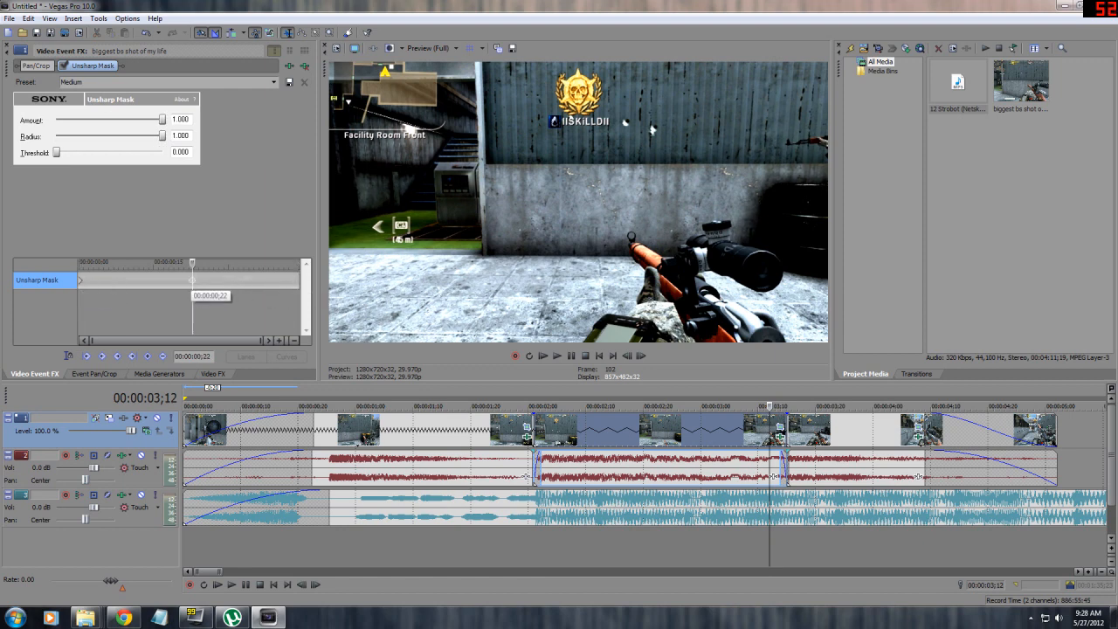
Step: Delete the second clip's starting Unsharp Mask keyframe so amount and radius of 1.000 apply from the clip's beginning
left_click(80, 280)
left_click(193, 281)
left_click(80, 280)
left_click(193, 281)
left_click(80, 281)
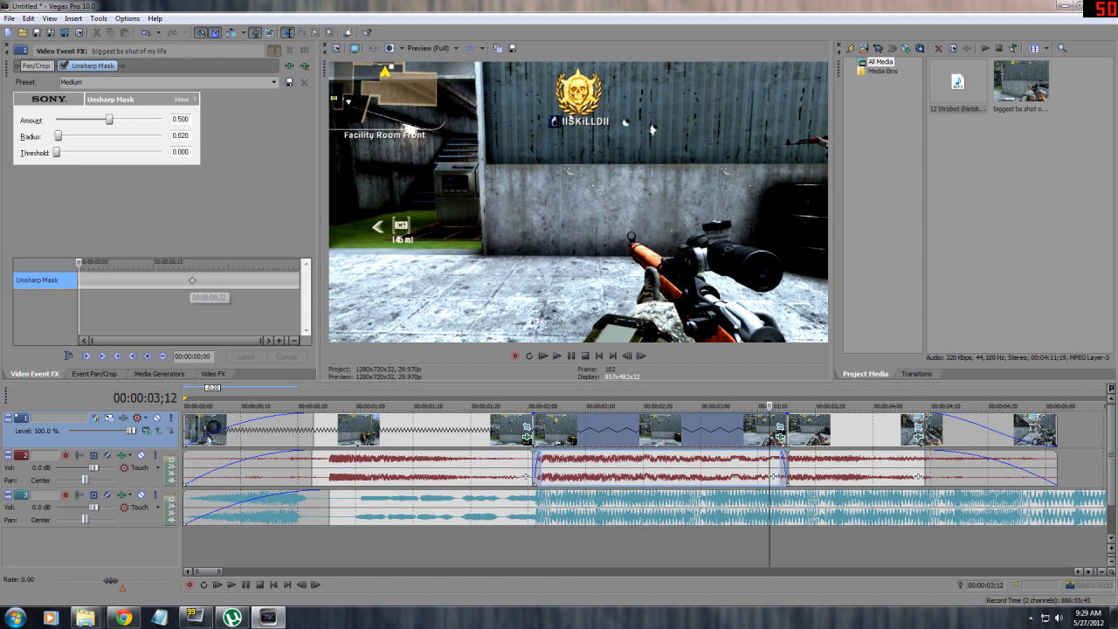
key("Delete")
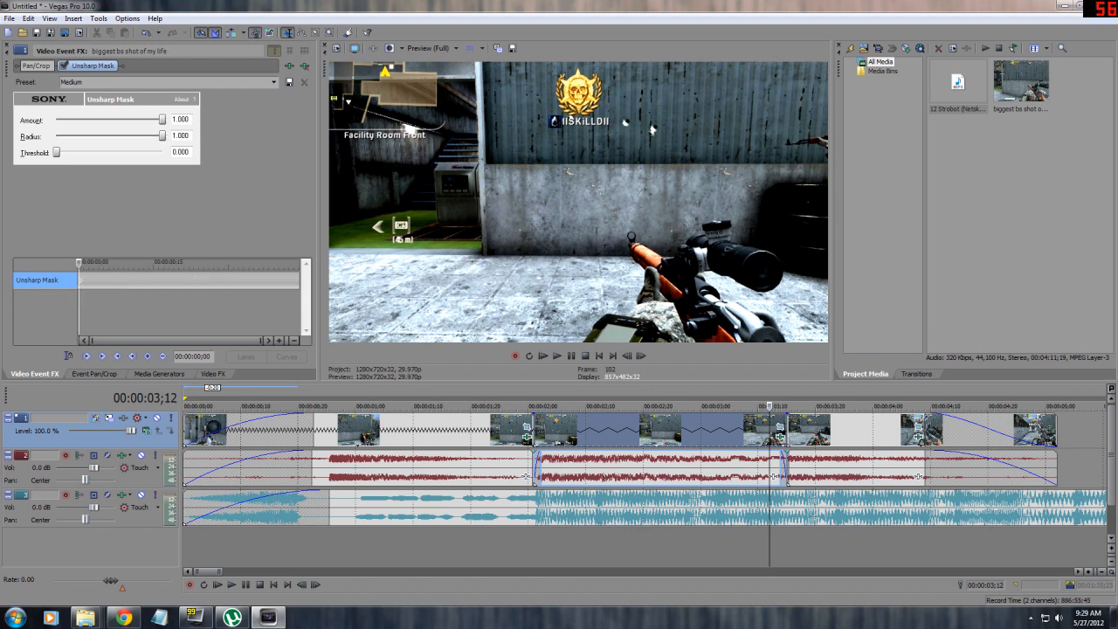
Step: Add an Unsharp Mask keyframe at 00:00:00;20 in the second clip with amount and radius at 0.000
left_click(579, 432)
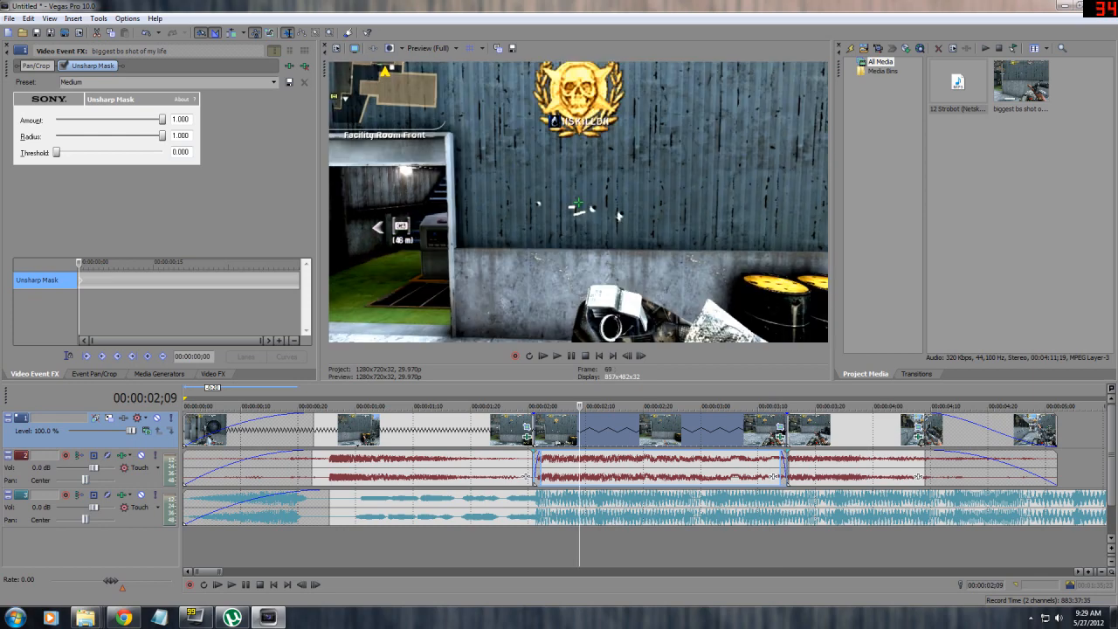
left_click(127, 263)
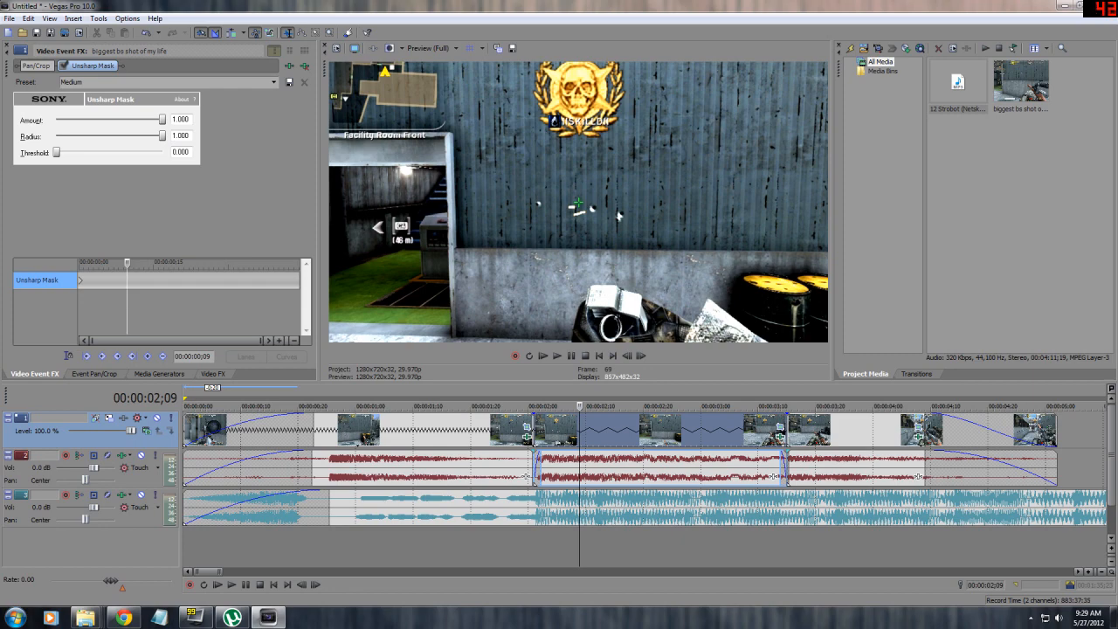
left_click_drag(579, 407, 619, 406)
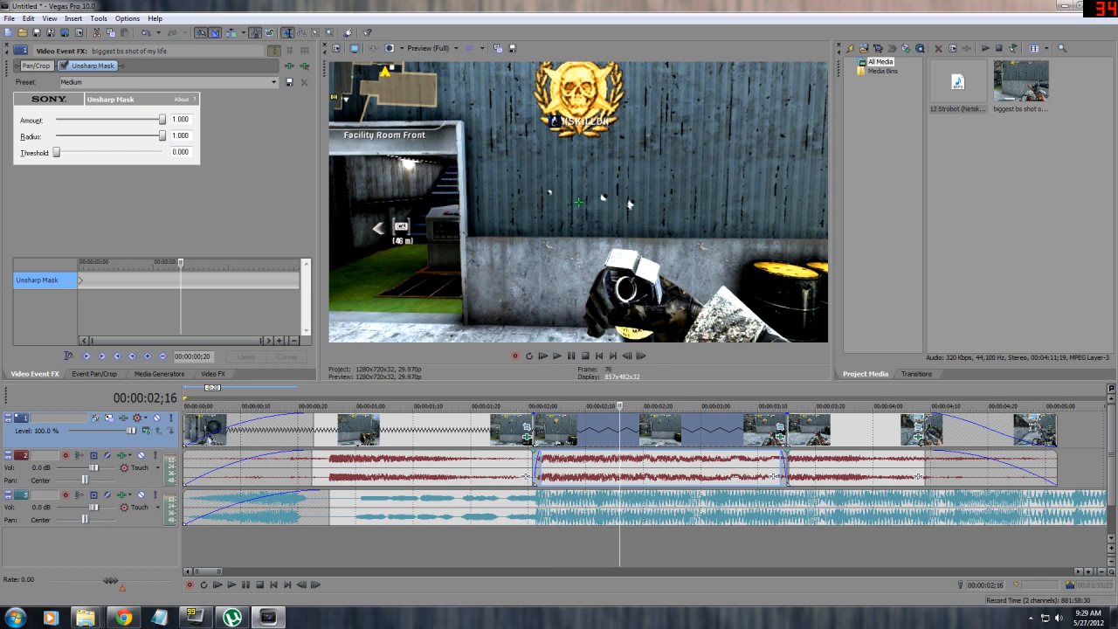
left_click_drag(619, 407, 648, 406)
left_click_drag(163, 136, 56, 136)
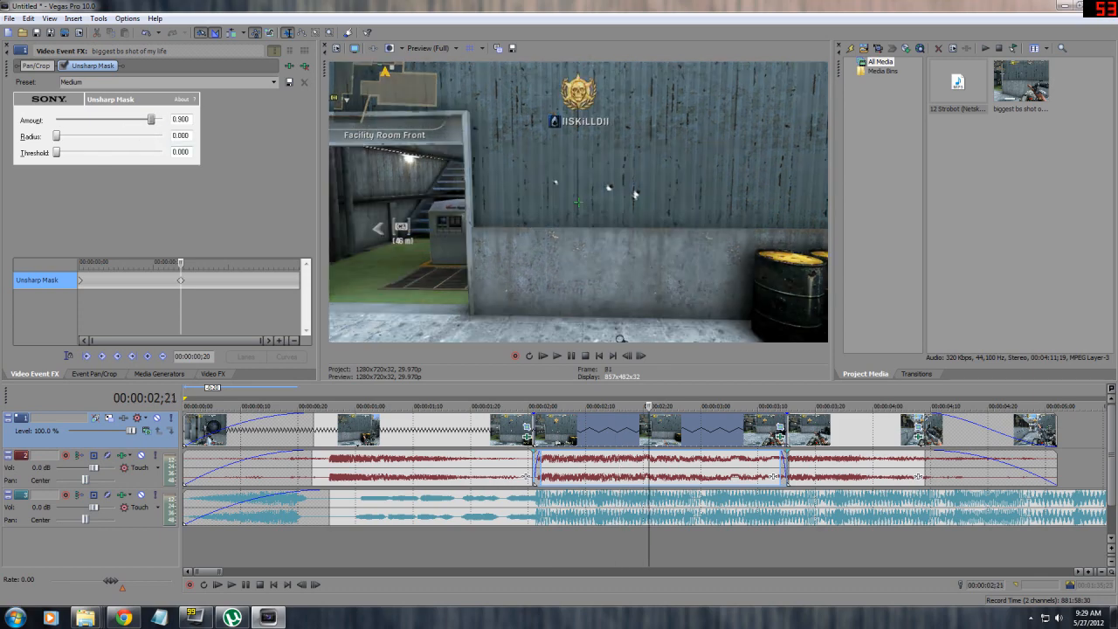
left_click_drag(151, 119, 69, 119)
Step: Step through the second clip frame by frame to examine how the Unsharp Mask sharpening fades out
left_click_drag(181, 263, 119, 262)
key("Left")
key("Right")
key("Right")
key("Right")
key("Right")
key("Right")
key("Right")
key("Right")
key("Right")
key("Right")
key("Right")
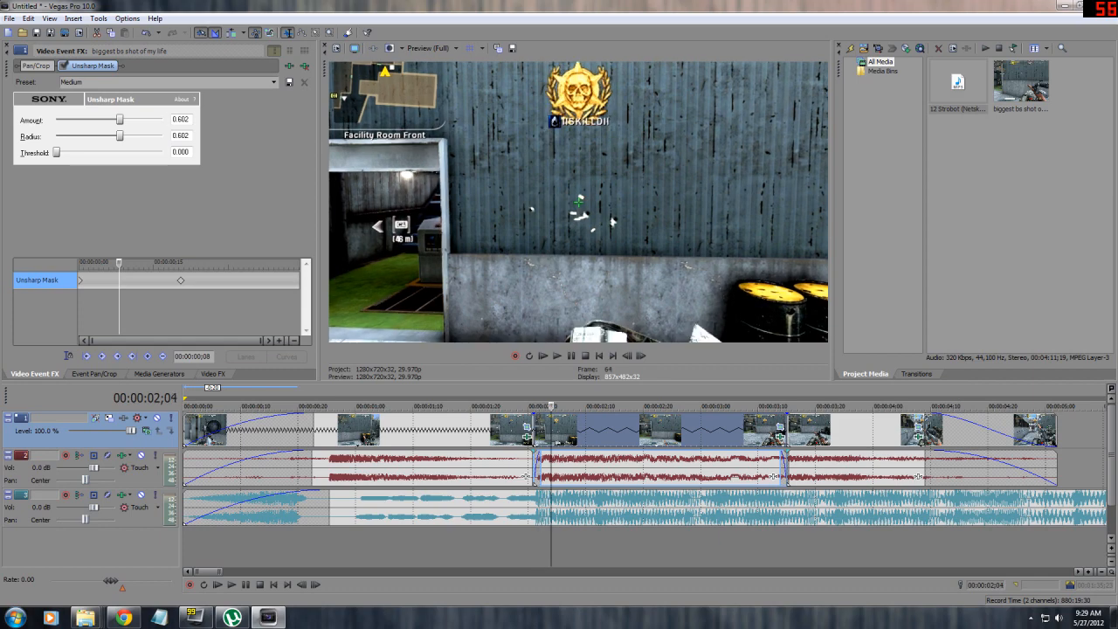
key("Right")
key("Right")
key("Right")
key("Right")
key("Right")
key("Right")
key("Right")
key("Right")
key("Right")
key("Right")
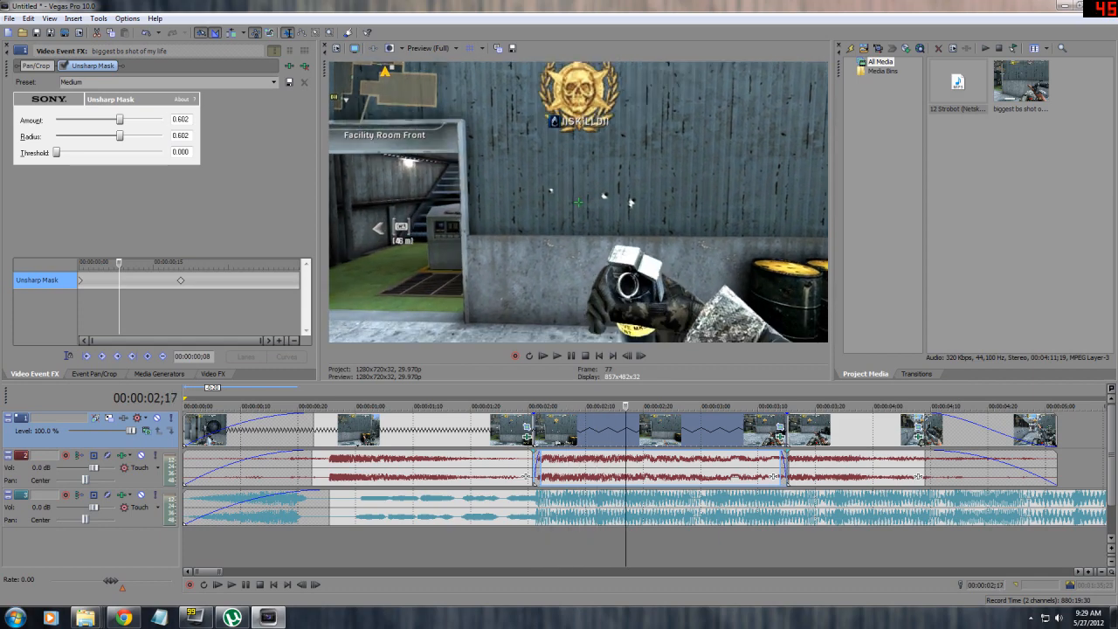
key("Right")
key("Right")
key("Right")
key("Right")
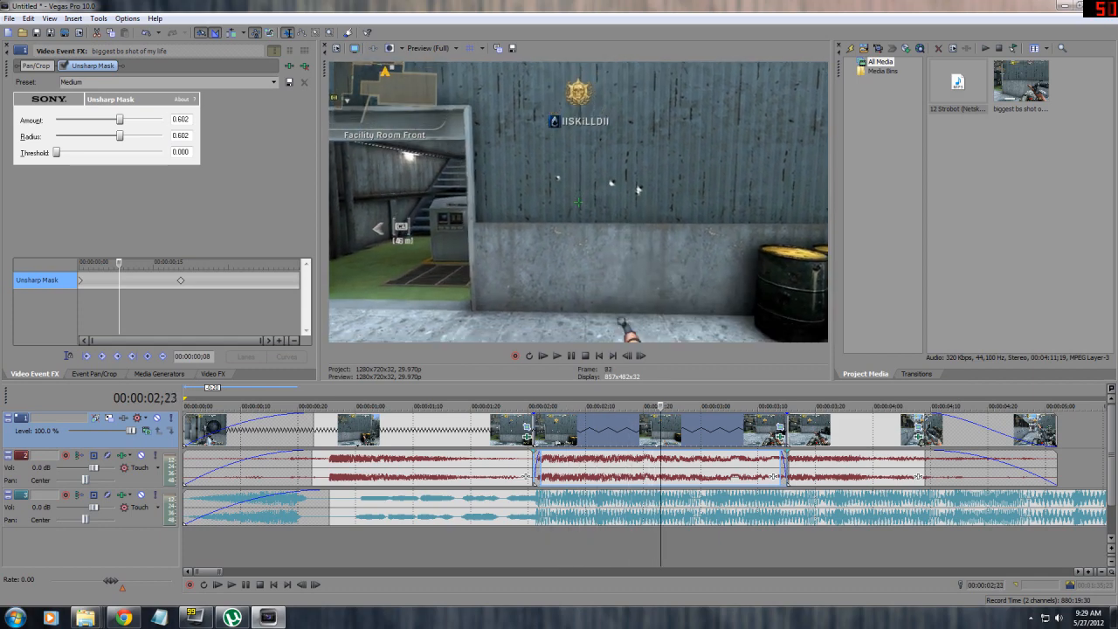
Step: Move the second clip's ending Unsharp Mask keyframe to 00:00:00;27 and check the longer fade in the preview
left_click_drag(181, 281, 216, 280)
left_click(558, 428)
left_click(585, 428)
mouse_move(585, 406)
left_mouse_down()
mouse_move(729, 406)
mouse_move(568, 406)
left_mouse_up()
key("space")
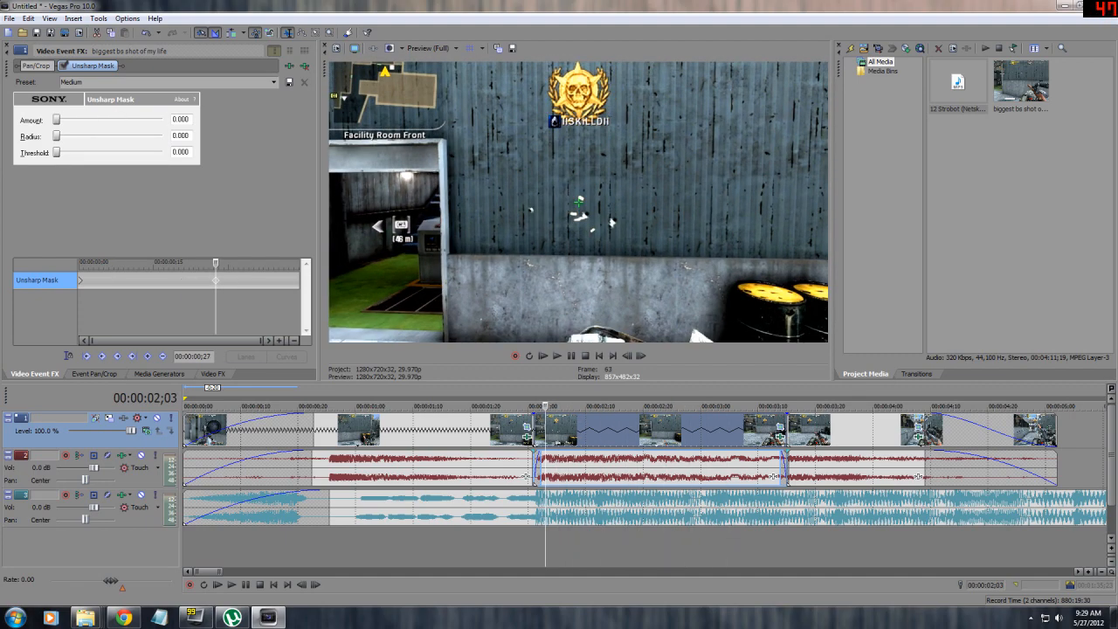
key("space")
left_click_drag(569, 406, 689, 407)
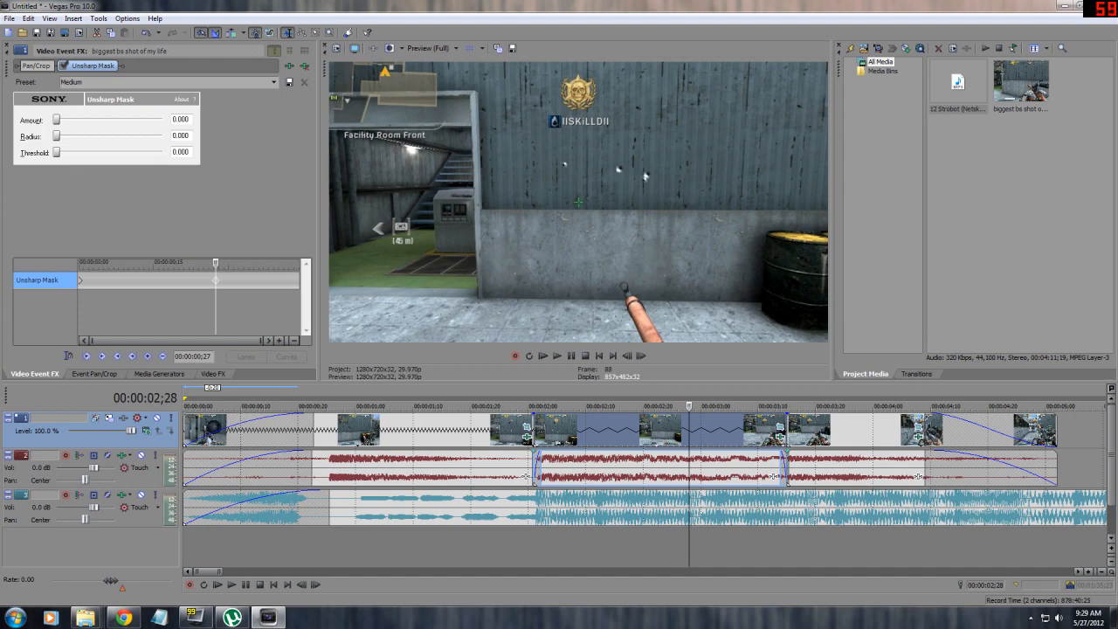
left_click(551, 407)
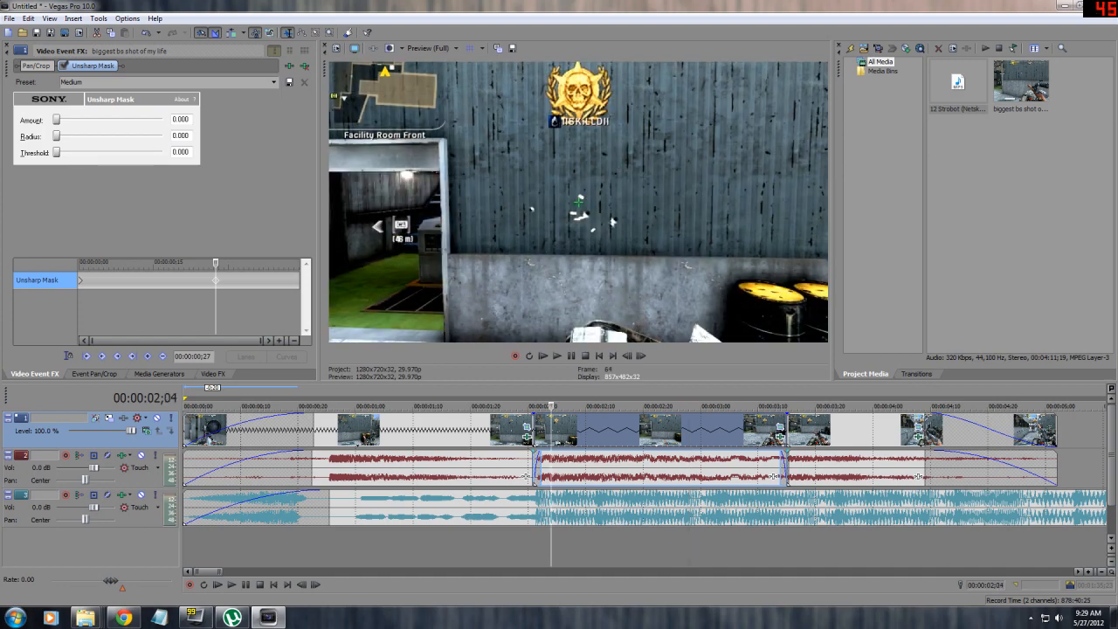
Step: Apply the "Brighter, More Contrast" preset of the Brightness and Contrast effect to the second video clip
left_click(505, 430)
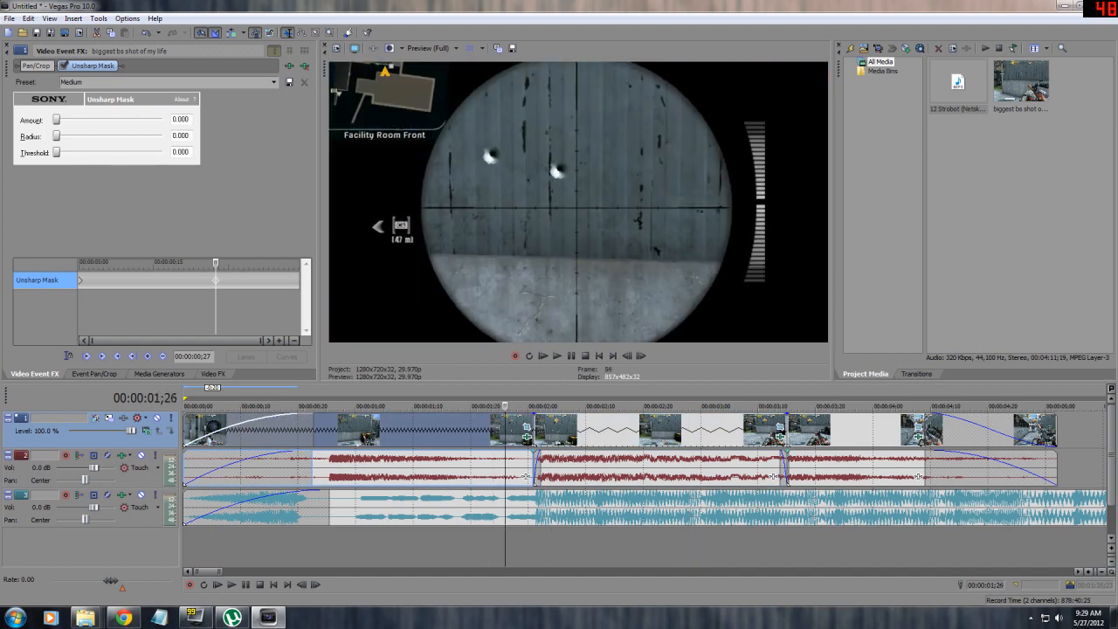
left_click(522, 430)
left_click(552, 429)
left_click(539, 430)
left_click_drag(539, 406, 586, 406)
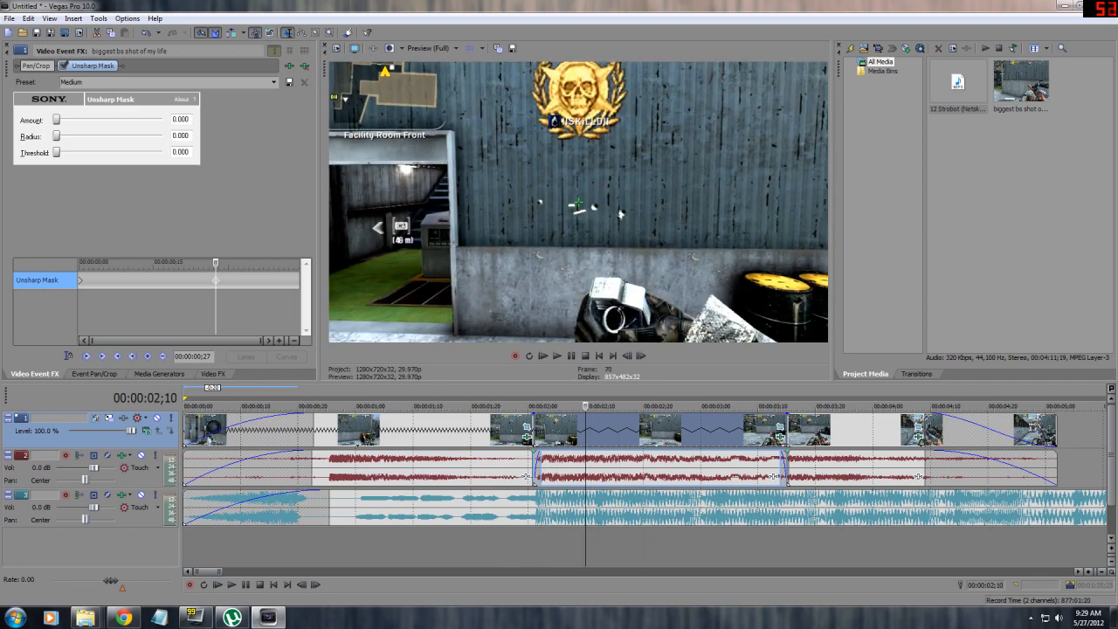
left_click(213, 374)
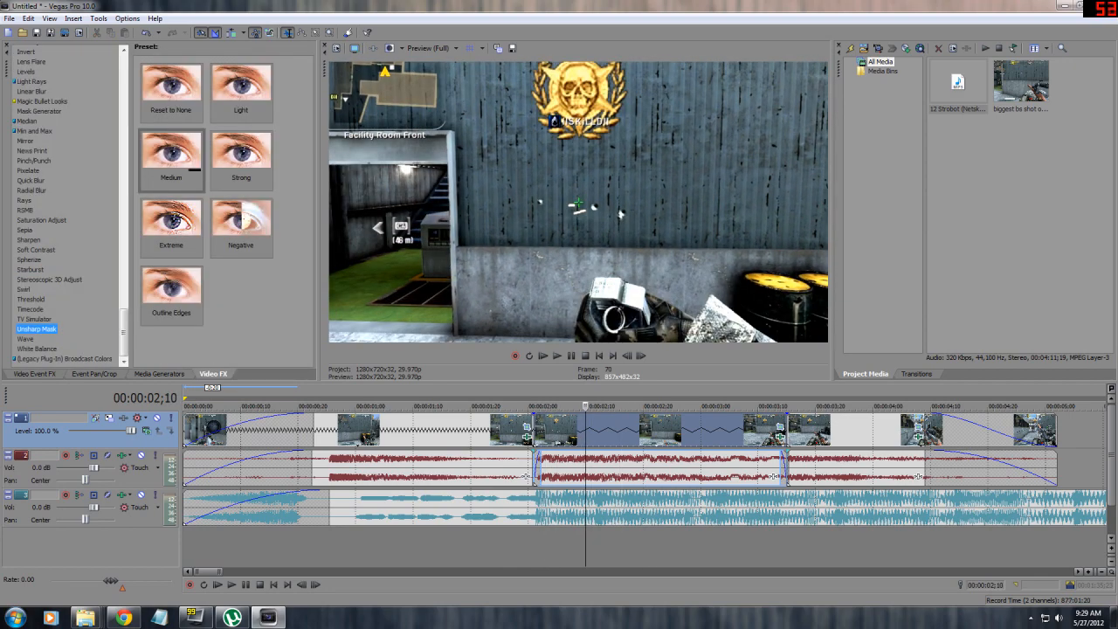
scroll(65, 206, "up", 10)
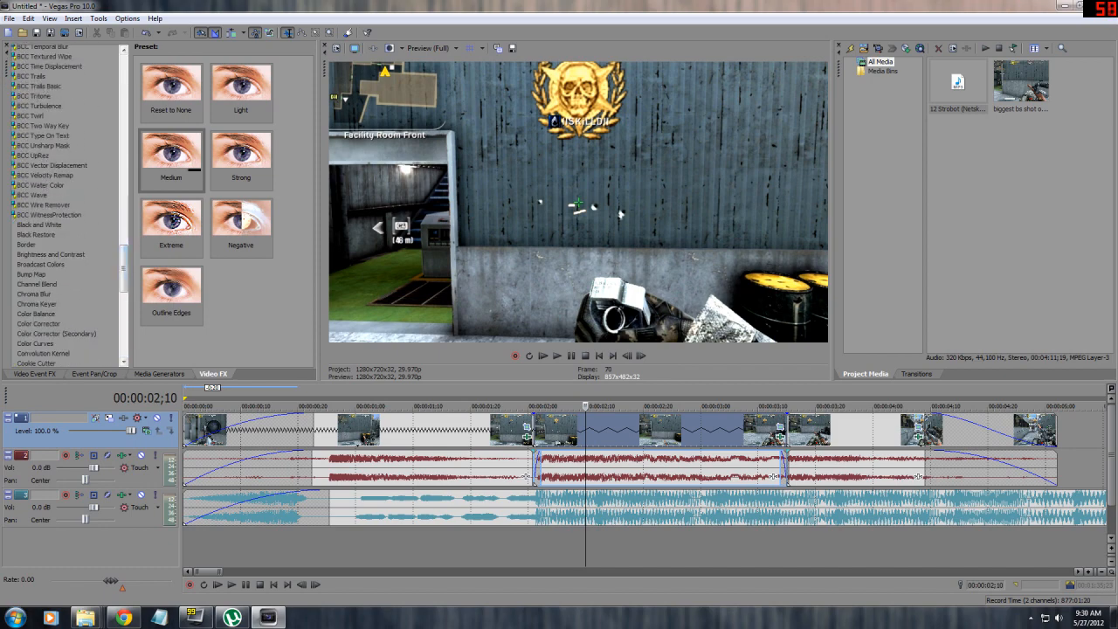
left_click(51, 254)
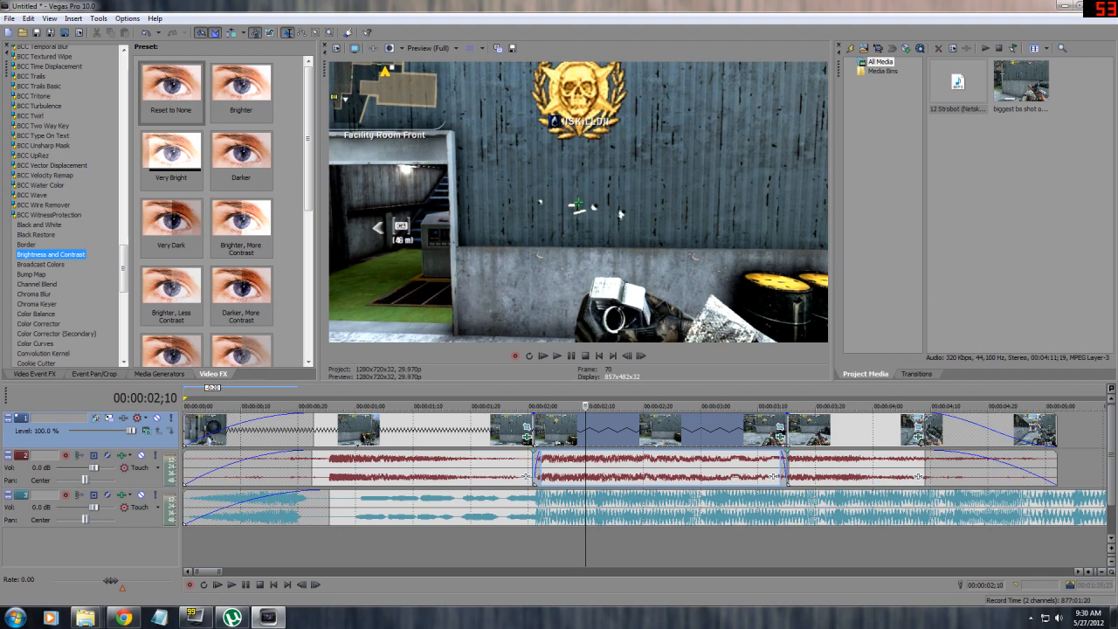
left_click_drag(241, 220, 611, 430)
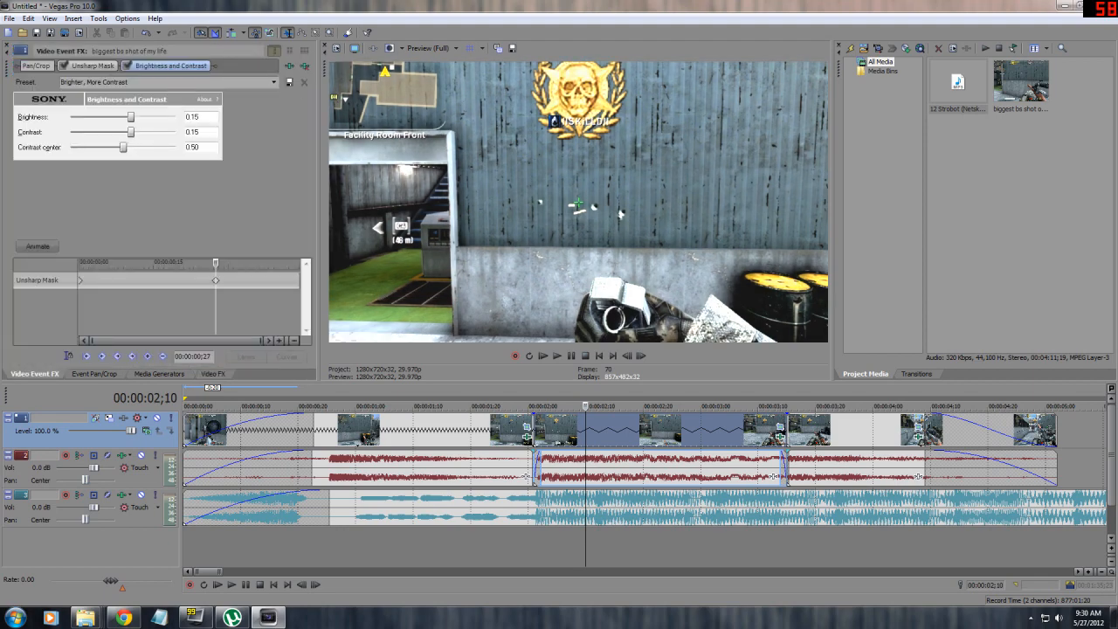
Step: Animate the second clip's Brightness and Contrast with a keyframe at 00:00:00;27 that has brightness and contrast at 0.00
left_click(38, 247)
left_click_drag(78, 298, 66, 298)
left_click(69, 299)
key("space")
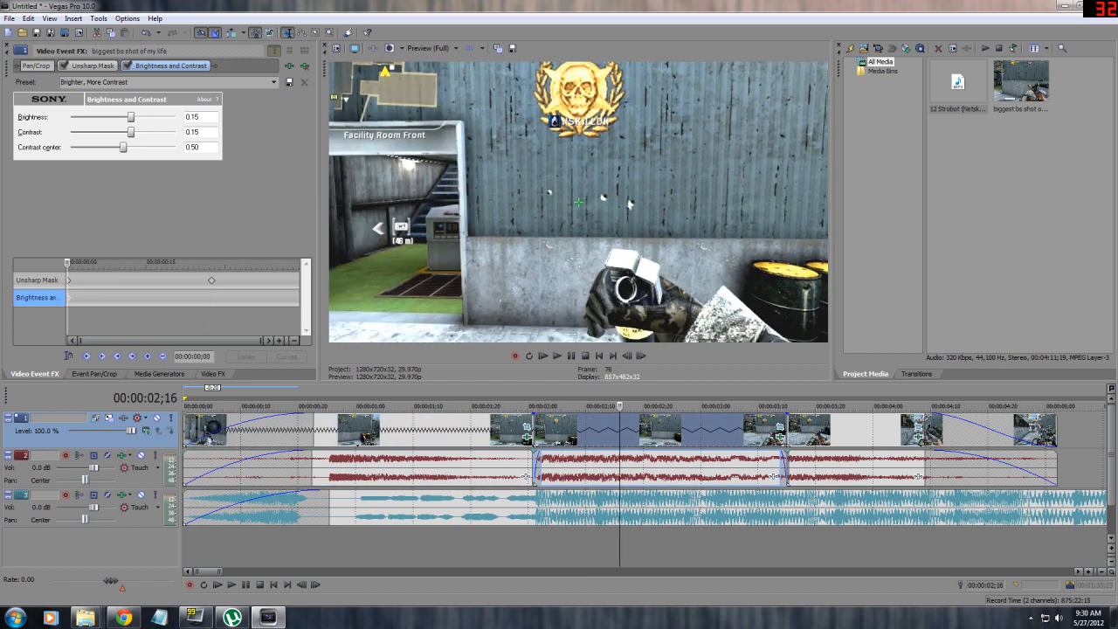
key("Return")
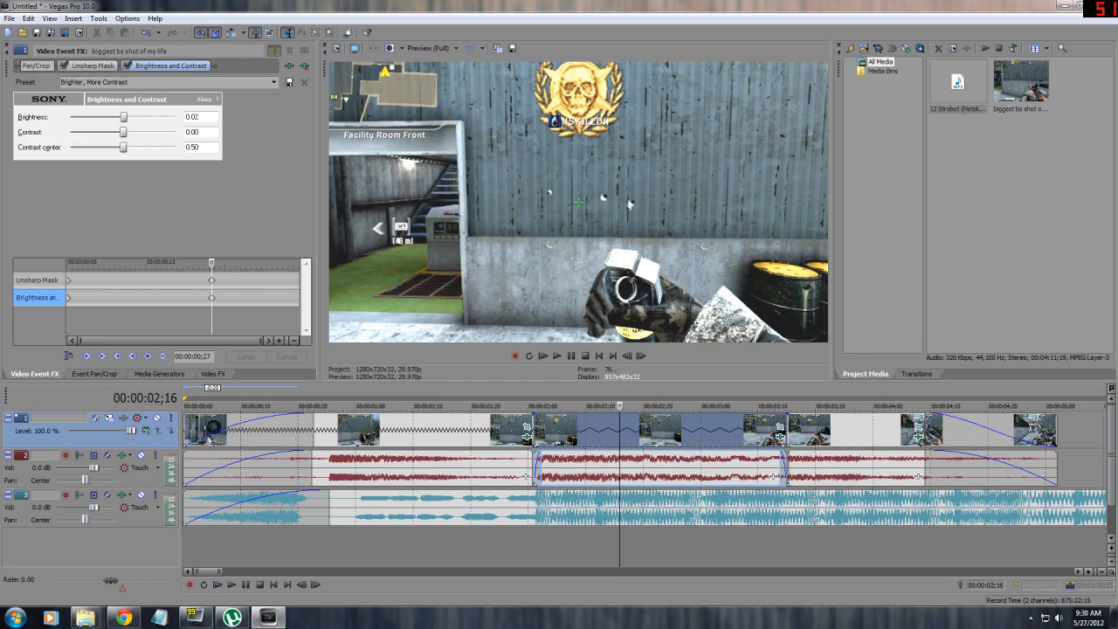
left_click_drag(124, 117, 123, 117)
Step: Shorten the fade-outs of the last clip's video and audio and play the clip back
left_click_drag(619, 407, 965, 406)
left_click_drag(1035, 407, 832, 406)
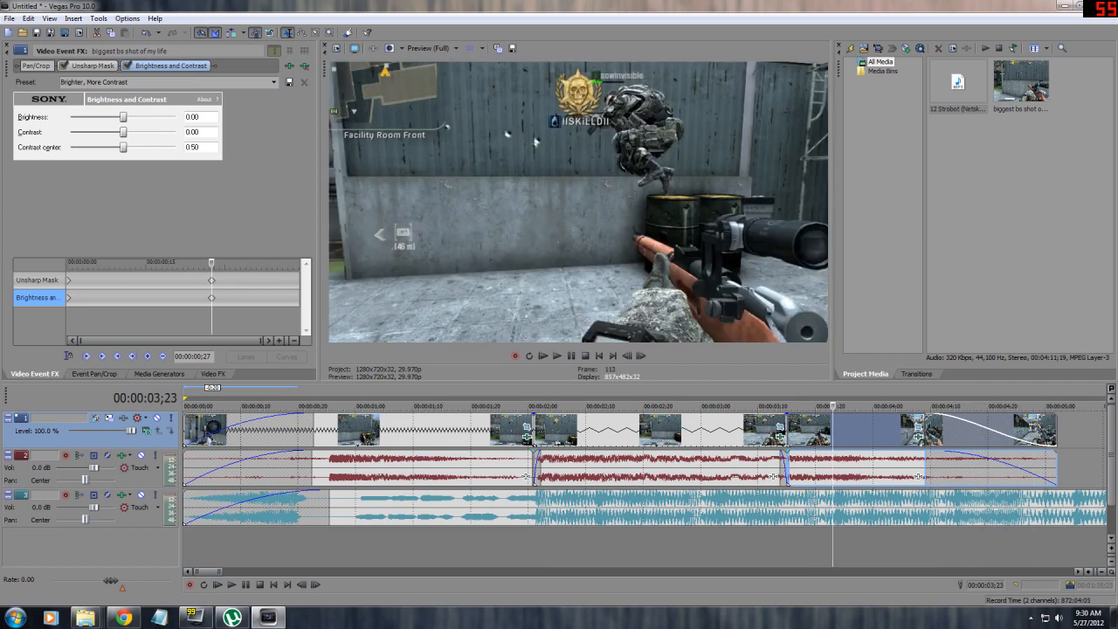
scroll(647, 472, "down", 1)
scroll(646, 471, "up", 2)
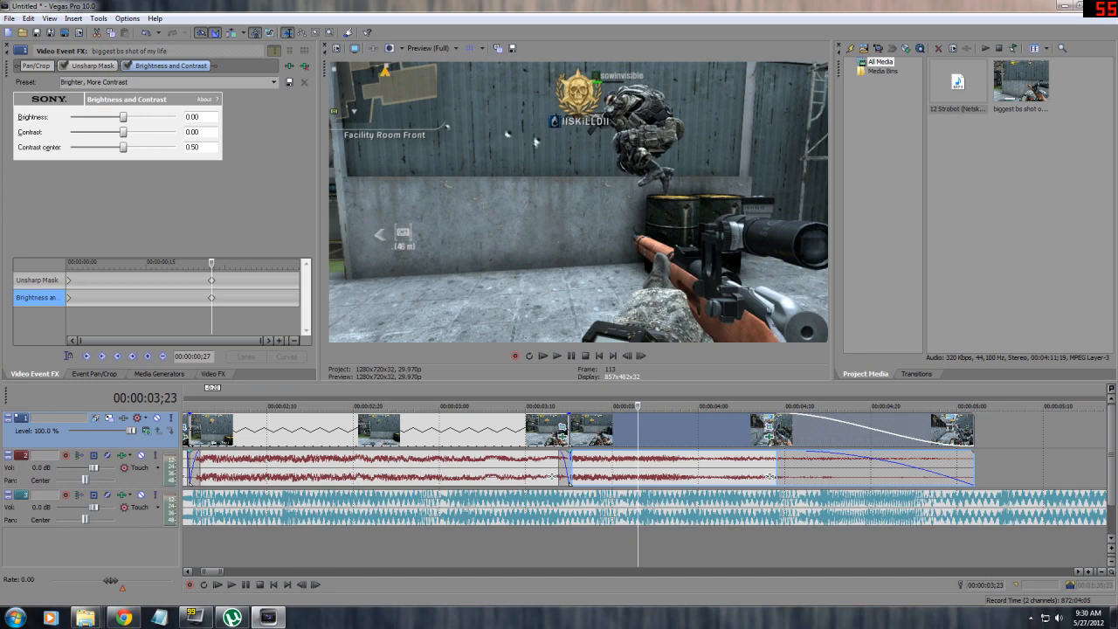
left_click(612, 406)
left_click(620, 406)
left_click(656, 406)
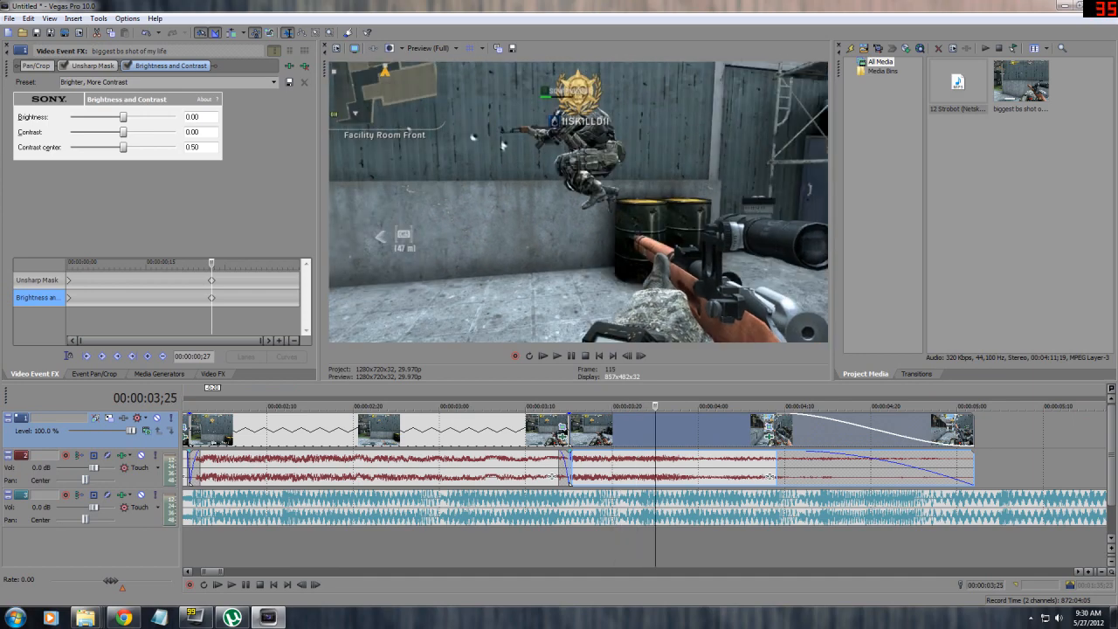
left_click_drag(655, 406, 629, 406)
left_click_drag(770, 435, 845, 431)
left_click_drag(768, 476, 845, 476)
key("space")
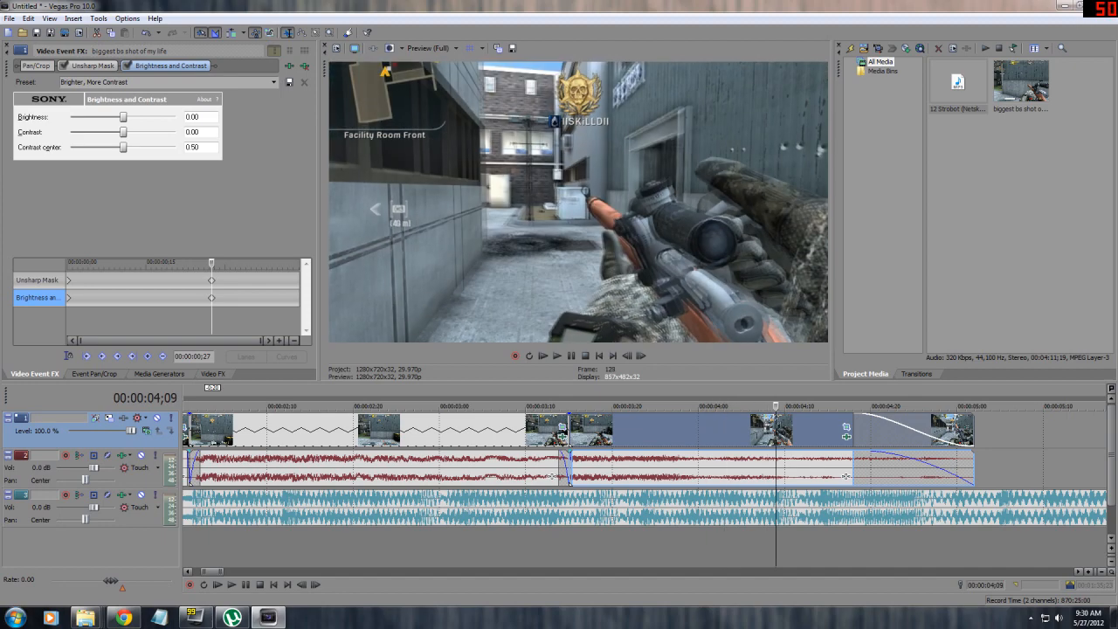
Step: Find the frame at 00:00:04;08 in the last clip and split the clip there
scroll(845, 476, "up", 4)
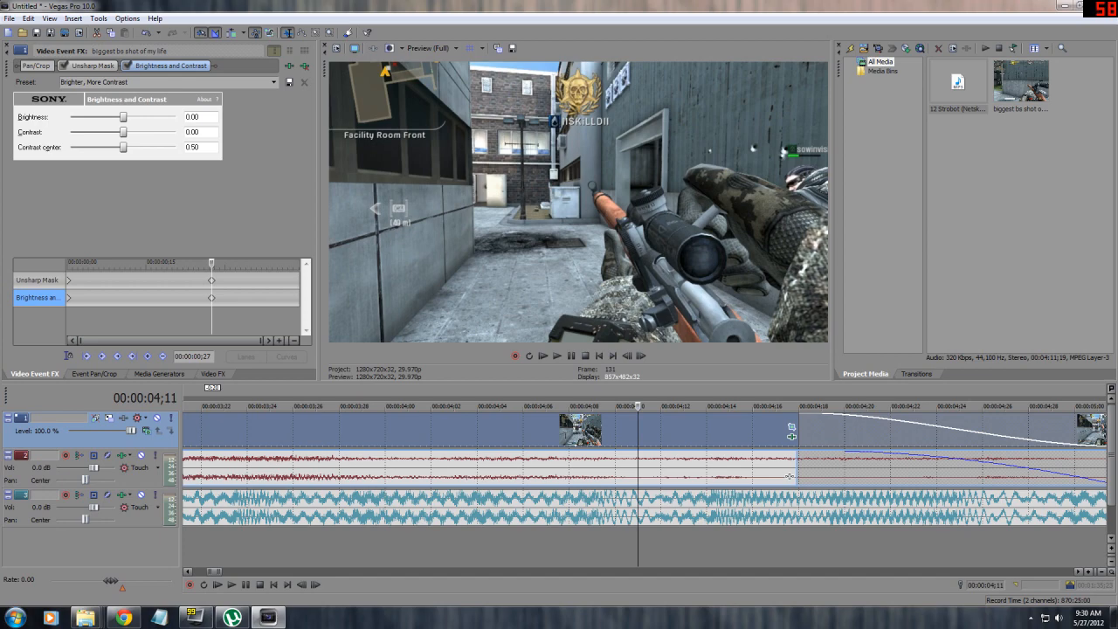
key("Right")
key("Right")
key("Right")
key("Right")
key("Left")
key("Left")
key("Left")
key("Left")
key("Left")
key("Left")
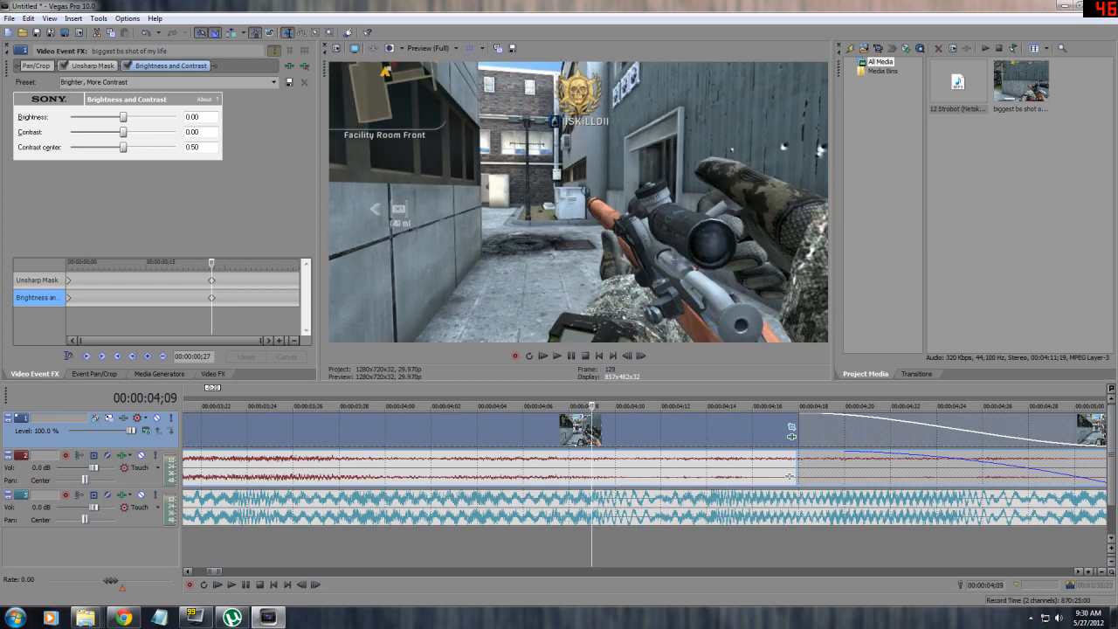
key("Left")
key("s")
Step: Split the last clip at 00:00:04;01 and delete a short section before the 00:00:04;08 cut, closing the gap
key("Left")
key("Left")
key("Left")
key("Left")
key("Left")
key("Left")
key("Left")
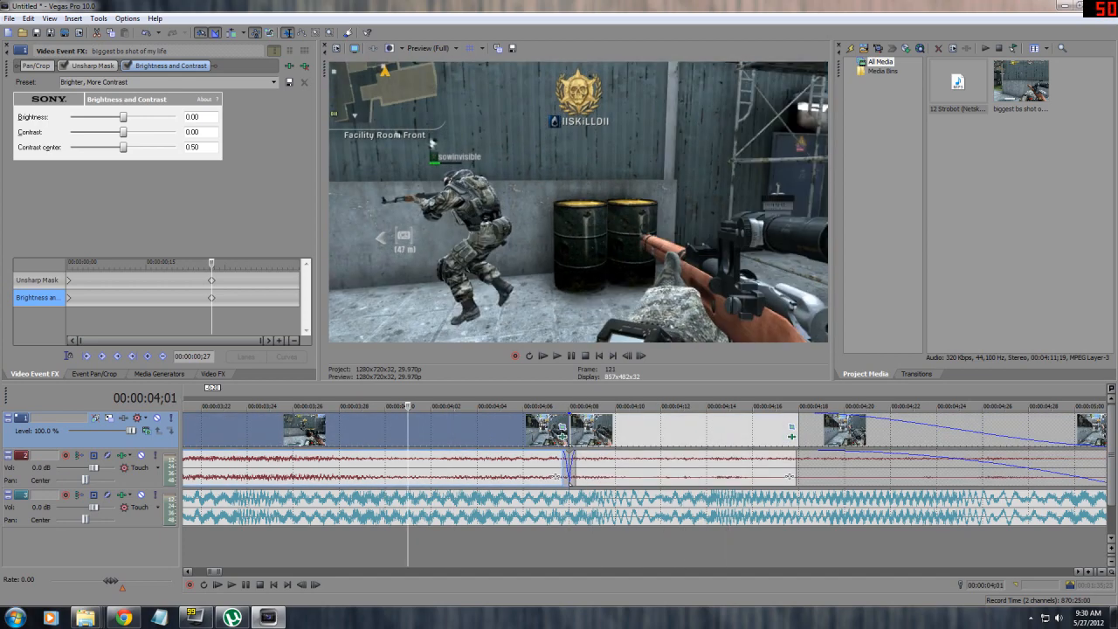
key("s")
key("Delete")
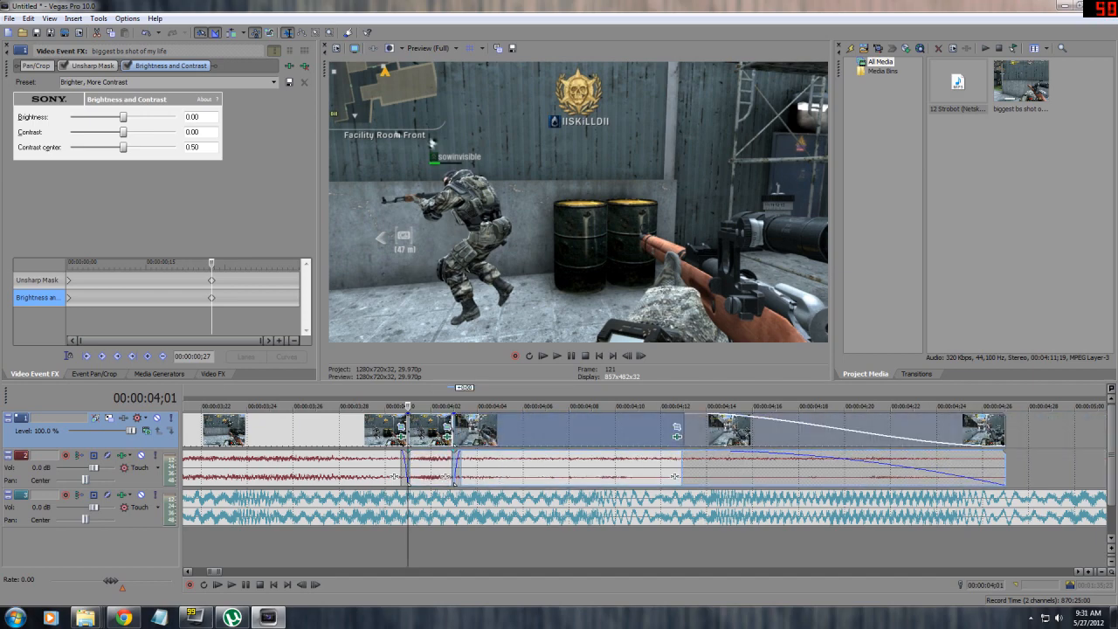
Step: Split the last clip at 00:00:04;08 and retime its parts, slowing the section before the cut and speeding up the section after it
key("space")
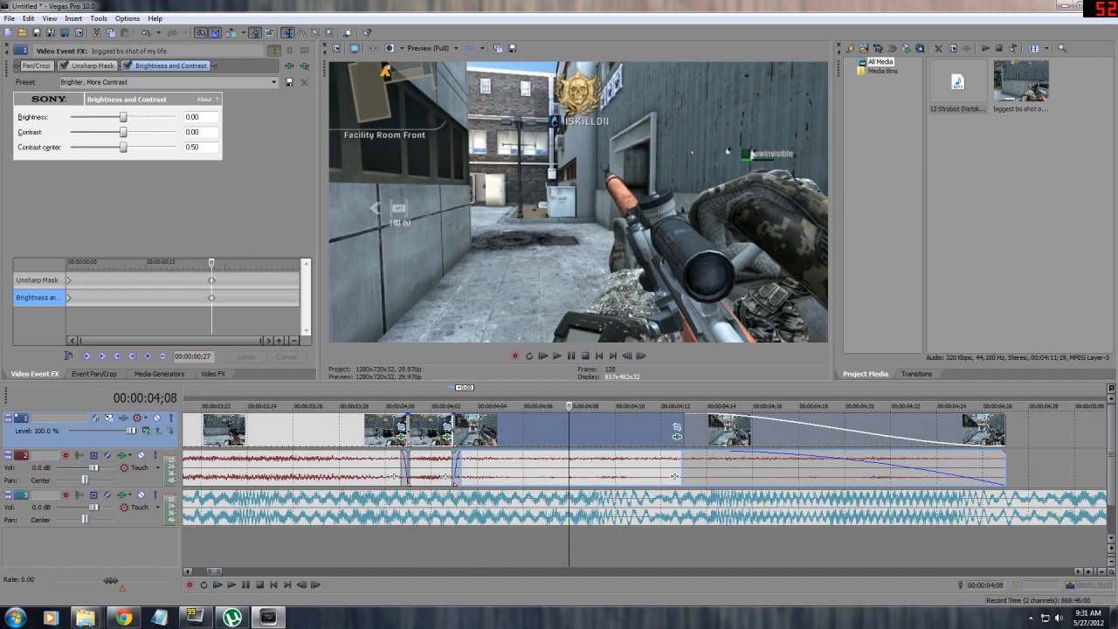
key("s")
left_click_drag(674, 476, 904, 476)
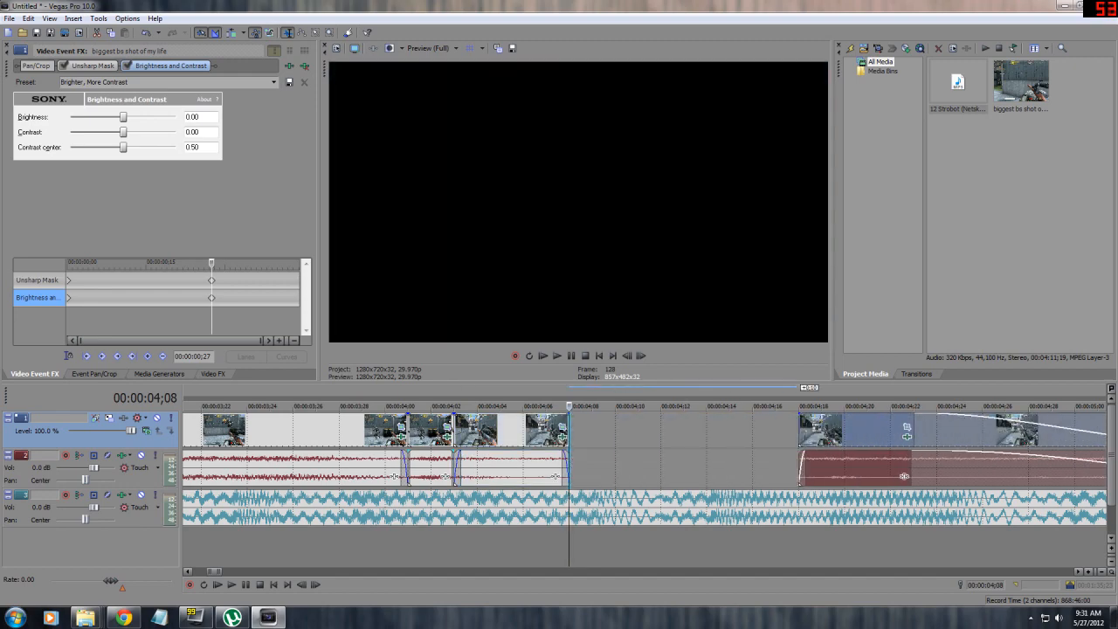
key("ctrl+z")
left_click_drag(753, 430, 777, 429)
Step: Play back the retimed ending and examine frames in its slowed and sped-up sections
left_click(822, 429)
left_click(522, 430)
left_click(385, 430)
key("space")
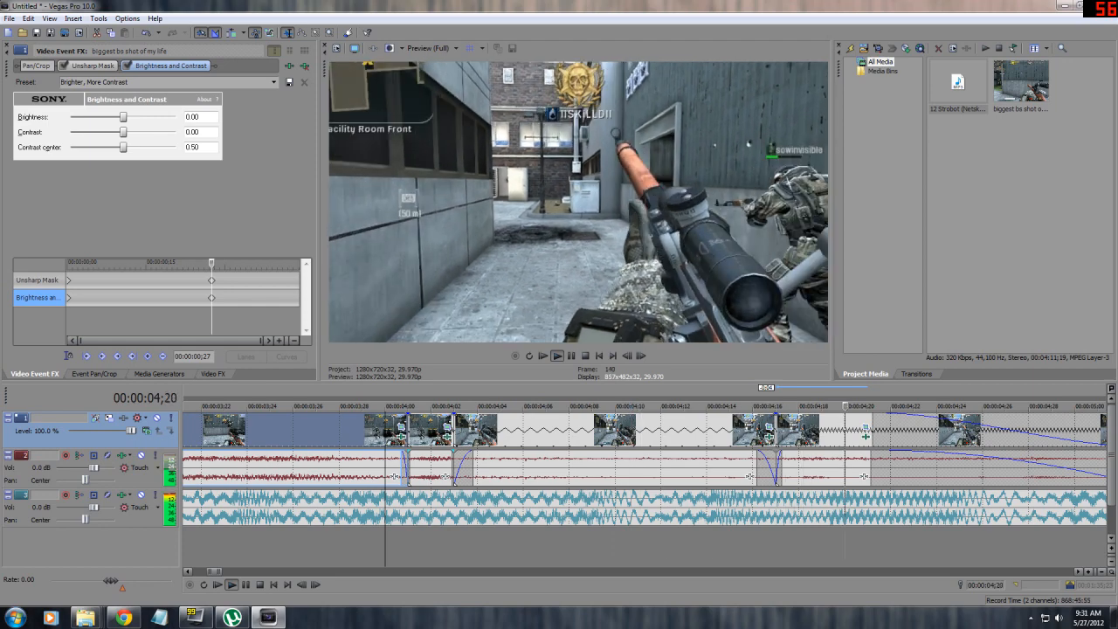
key("Return")
scroll(645, 430, "down", 3)
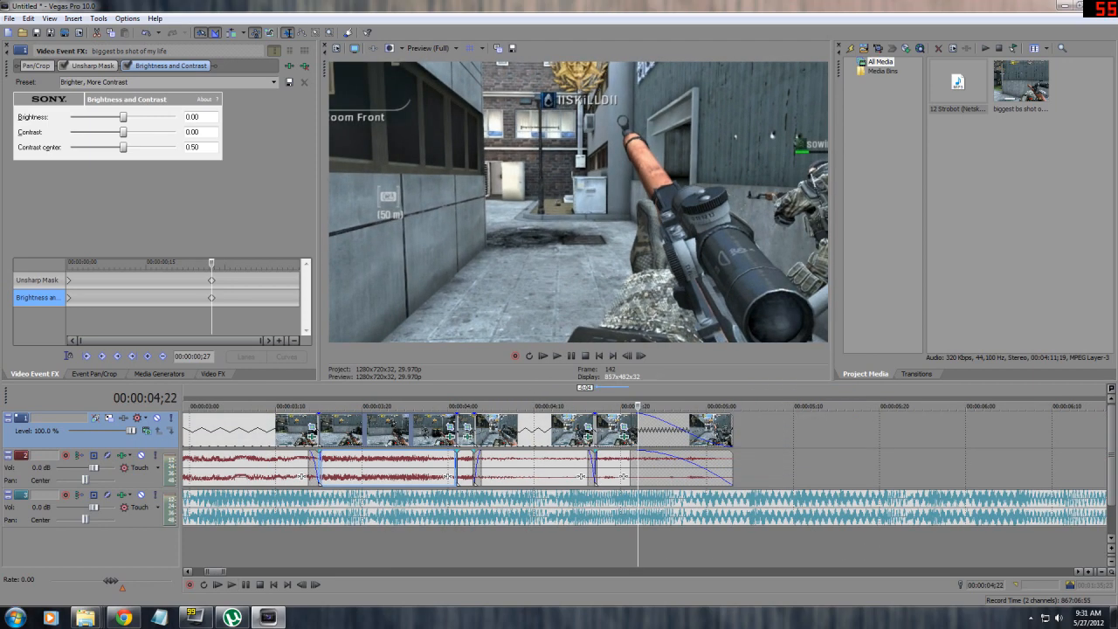
left_click(542, 430)
left_click(509, 430)
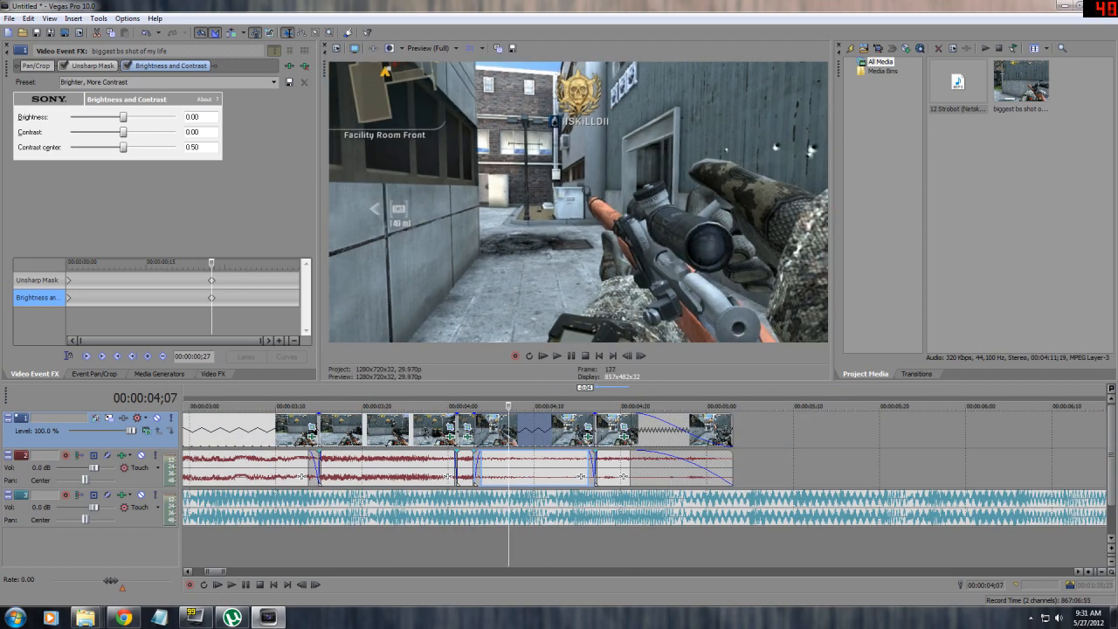
left_click(413, 430)
left_click(543, 430)
scroll(543, 429, "up", 3)
left_click(729, 430)
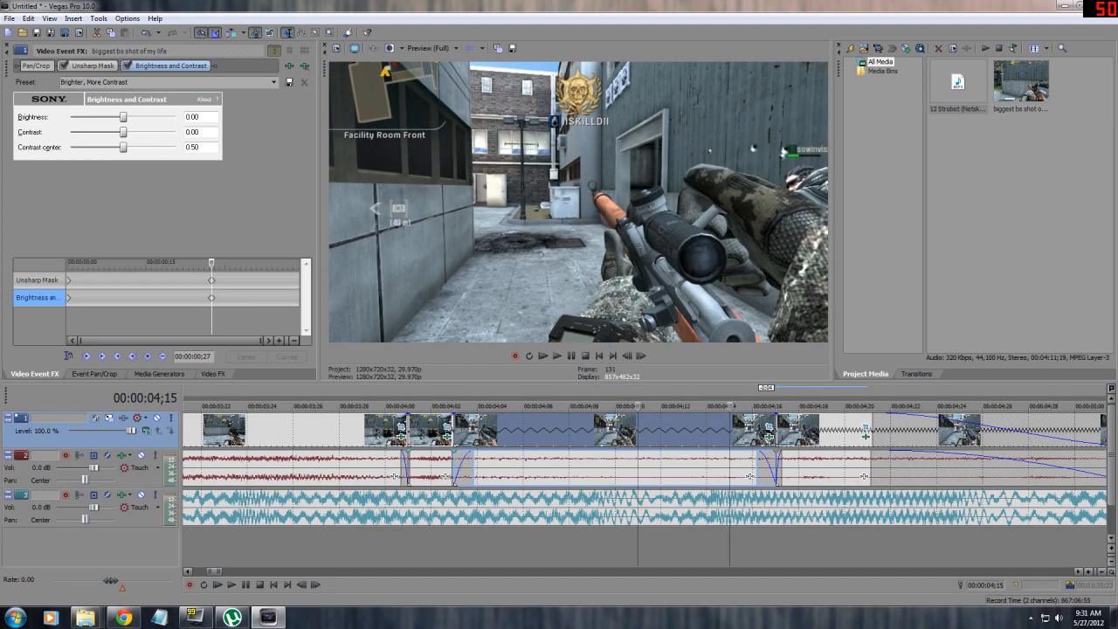
left_click(822, 430)
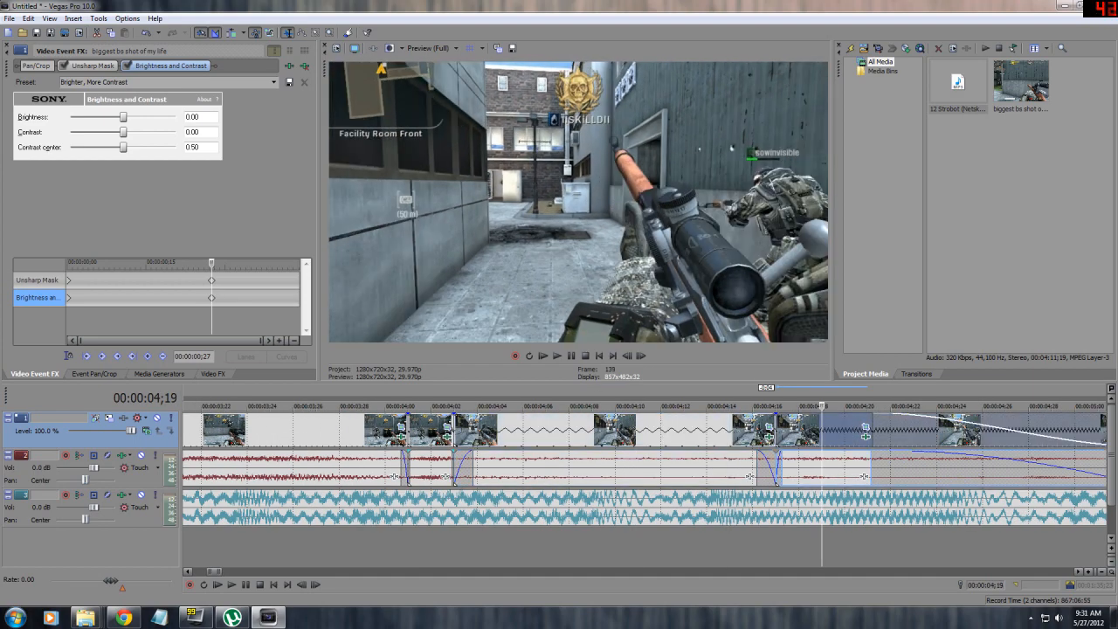
Step: Examine the time-stretch and pitch settings of the slowed ending section's audio event
left_click(615, 430)
left_click(545, 430)
left_click(638, 429)
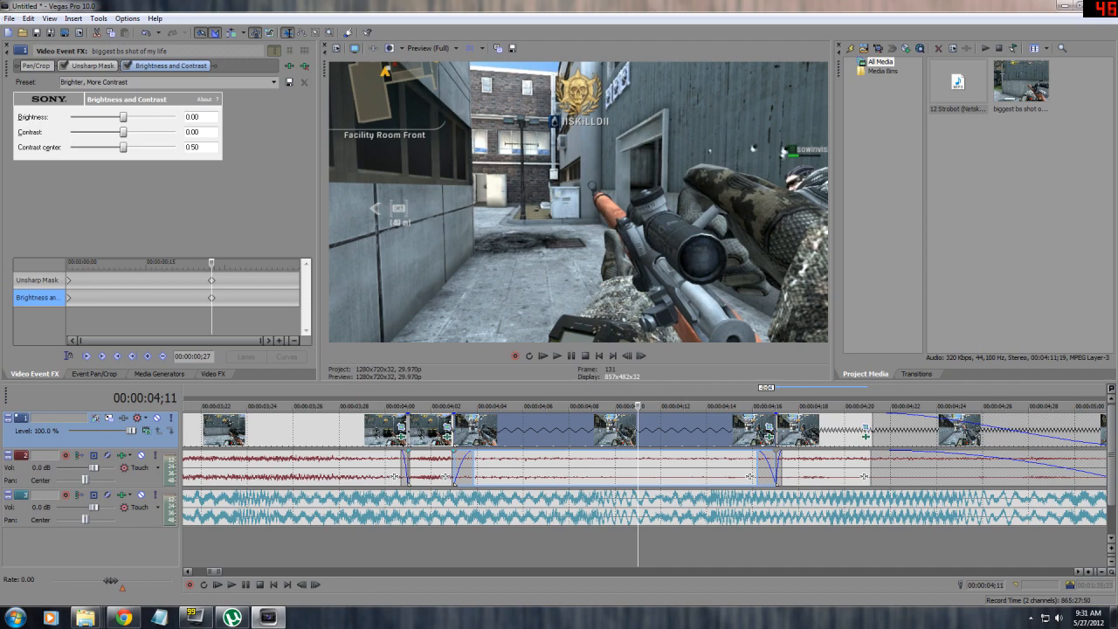
scroll(637, 429, "down", 2)
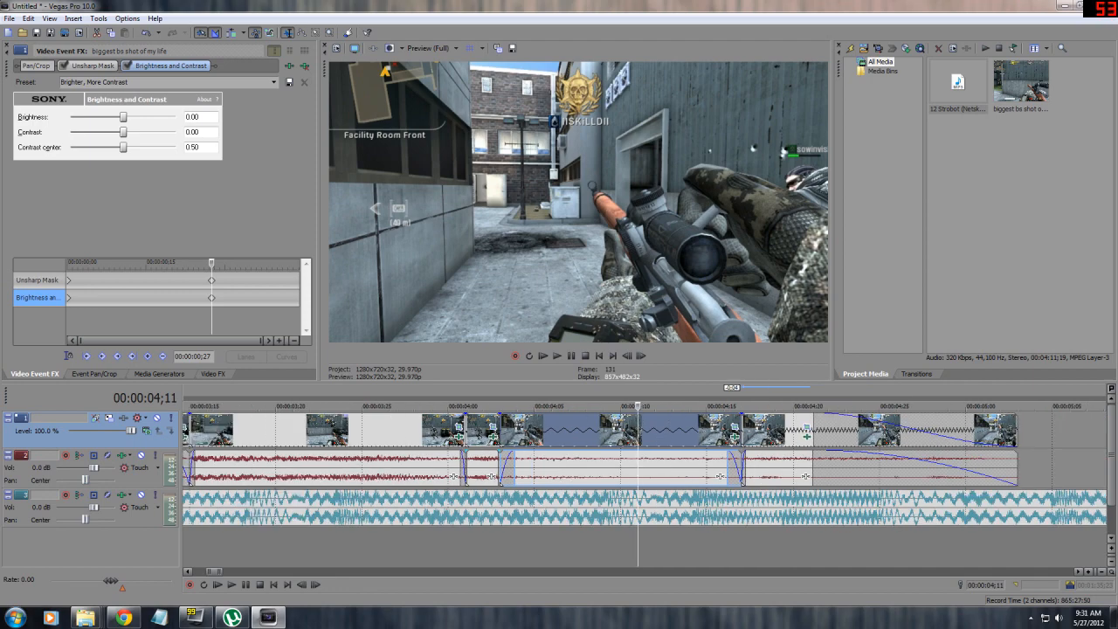
left_click(793, 471)
right_click(650, 472)
left_click(682, 465)
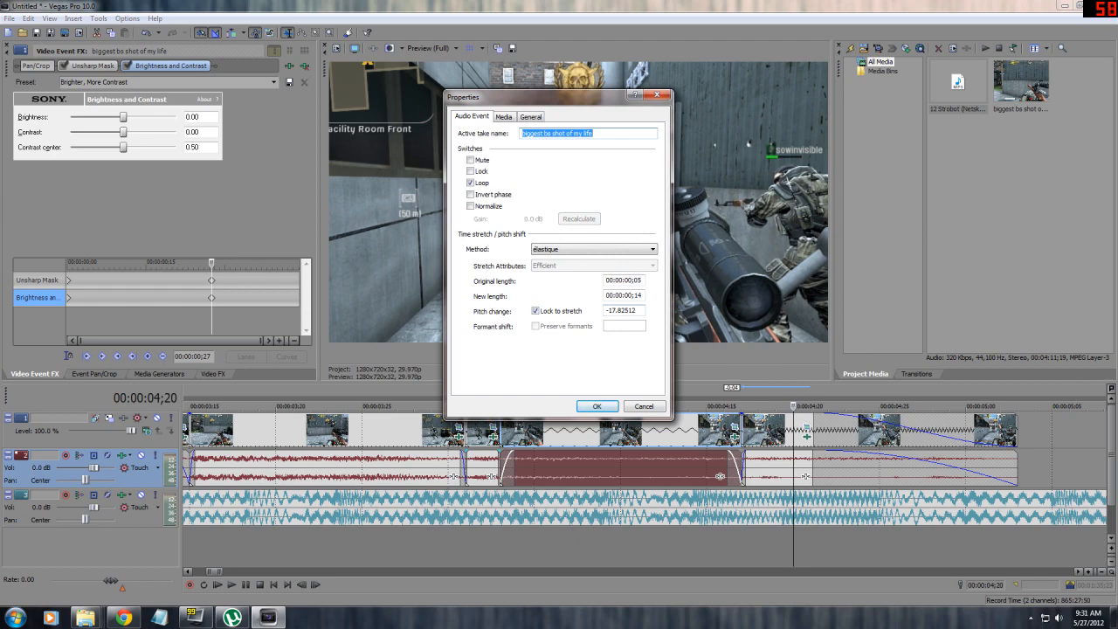
left_click(597, 407)
Step: Check the stretch and pitch settings of the last and short sections' audio, plus the short section's video playback properties
left_click(758, 430)
right_click(772, 473)
left_click(806, 463)
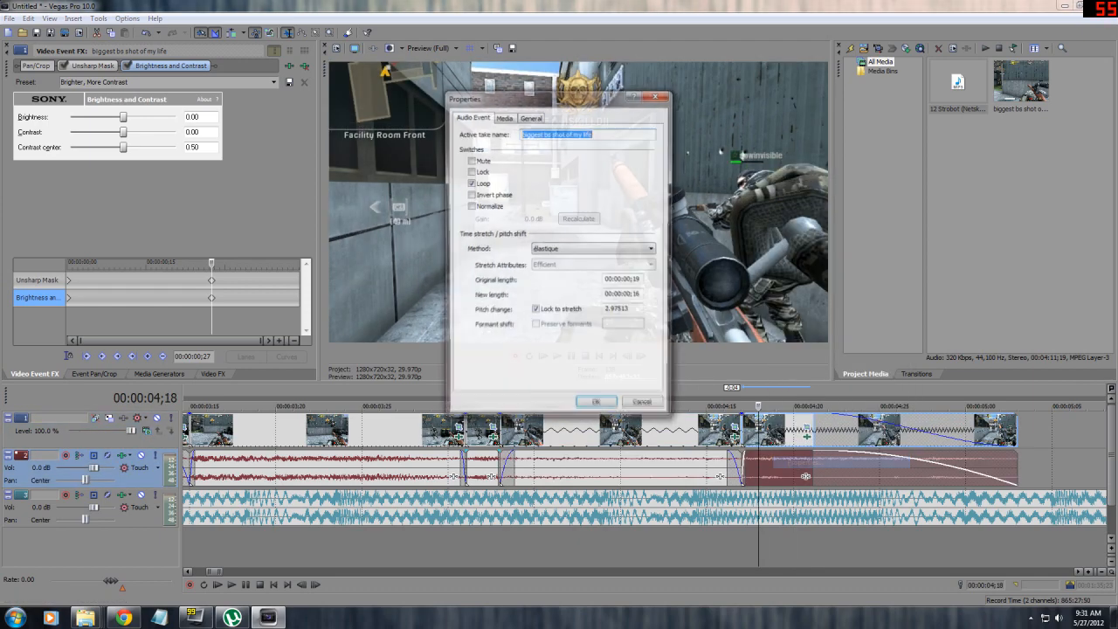
left_click(598, 406)
right_click(479, 469)
left_click(512, 459)
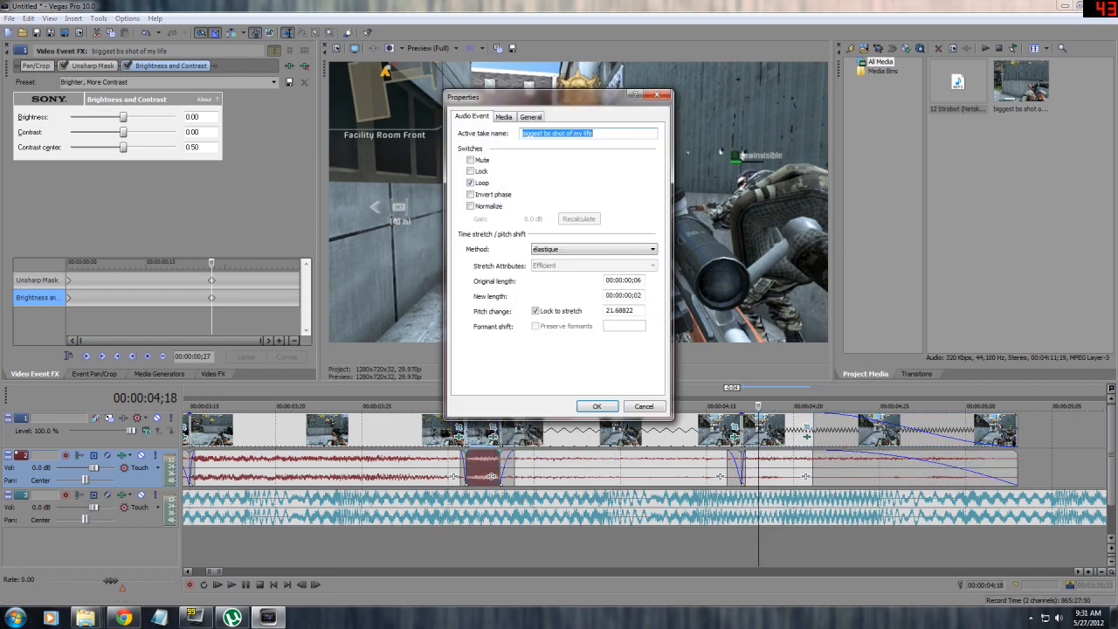
key("Return")
left_click(827, 431)
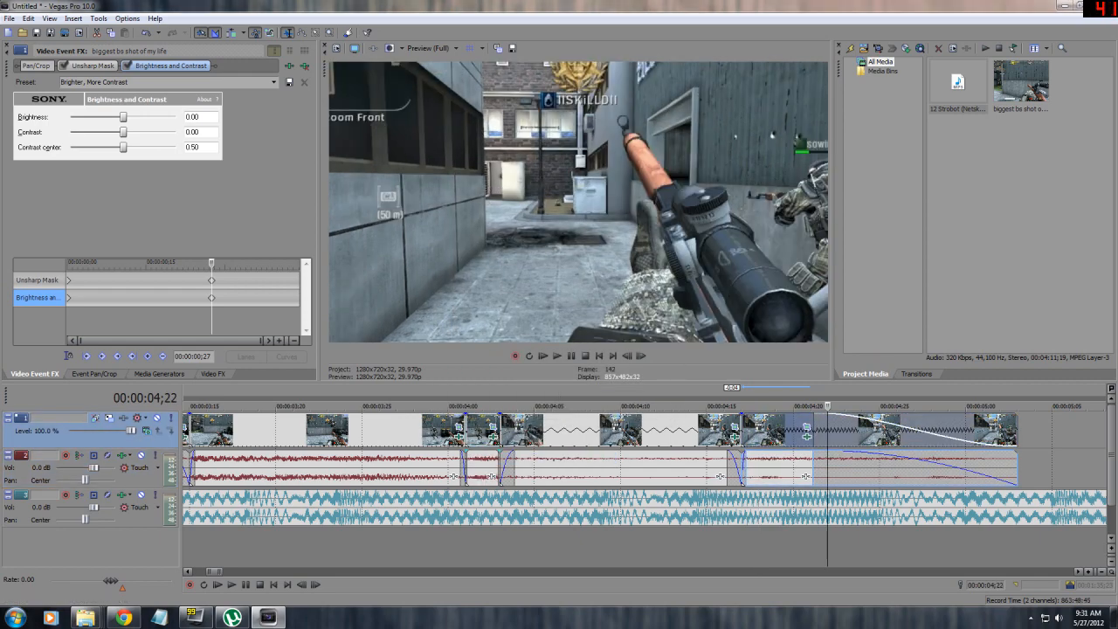
right_click(482, 429)
left_click(513, 420)
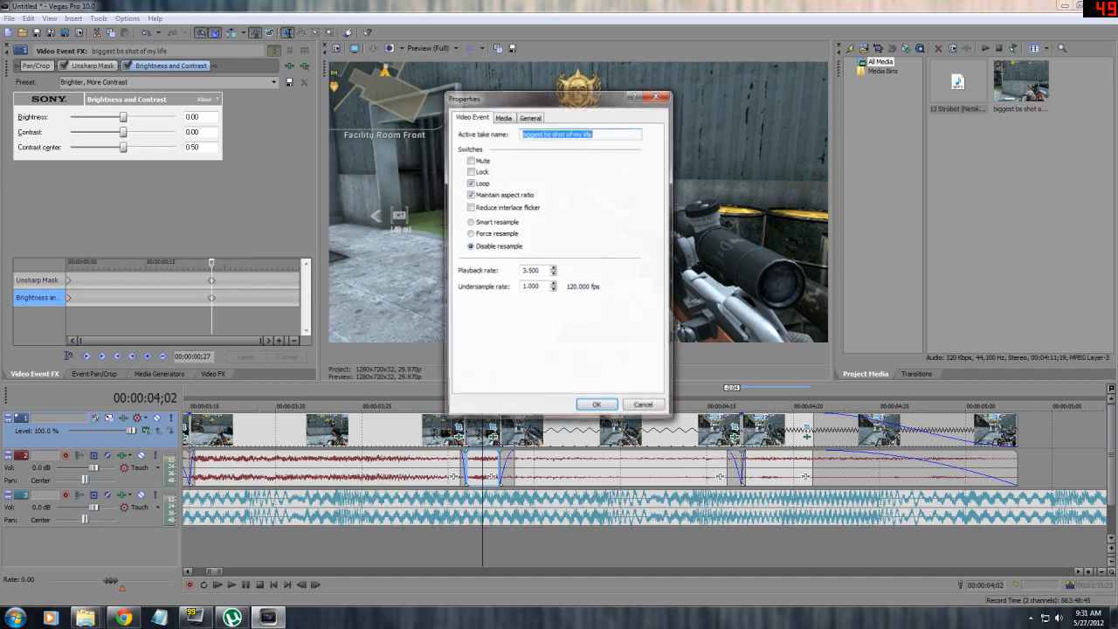
key("Return")
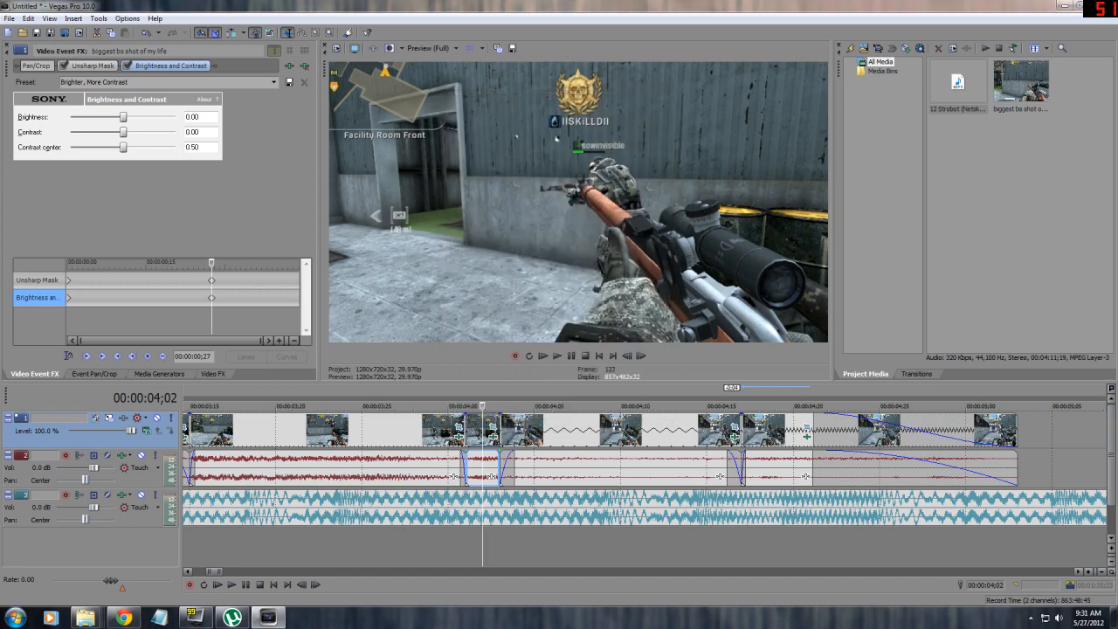
Step: Turn off Lock to stretch for the pitch of the short section's audio event at 00:00:04;02
scroll(637, 472, "up", 3)
right_click(629, 469)
left_click(660, 459)
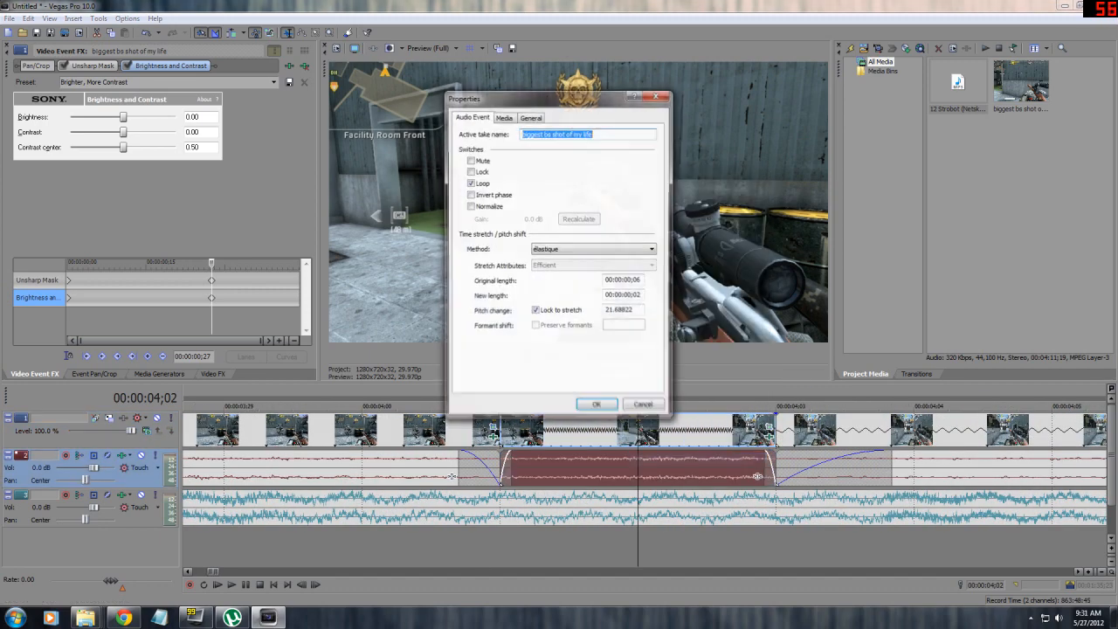
left_click(536, 311)
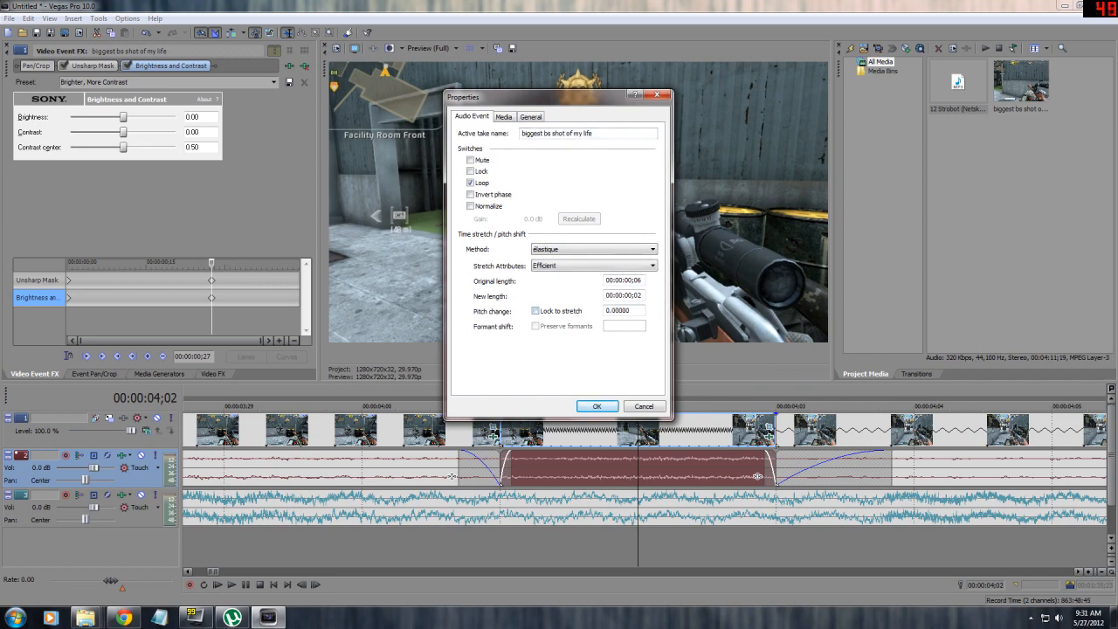
key("Return")
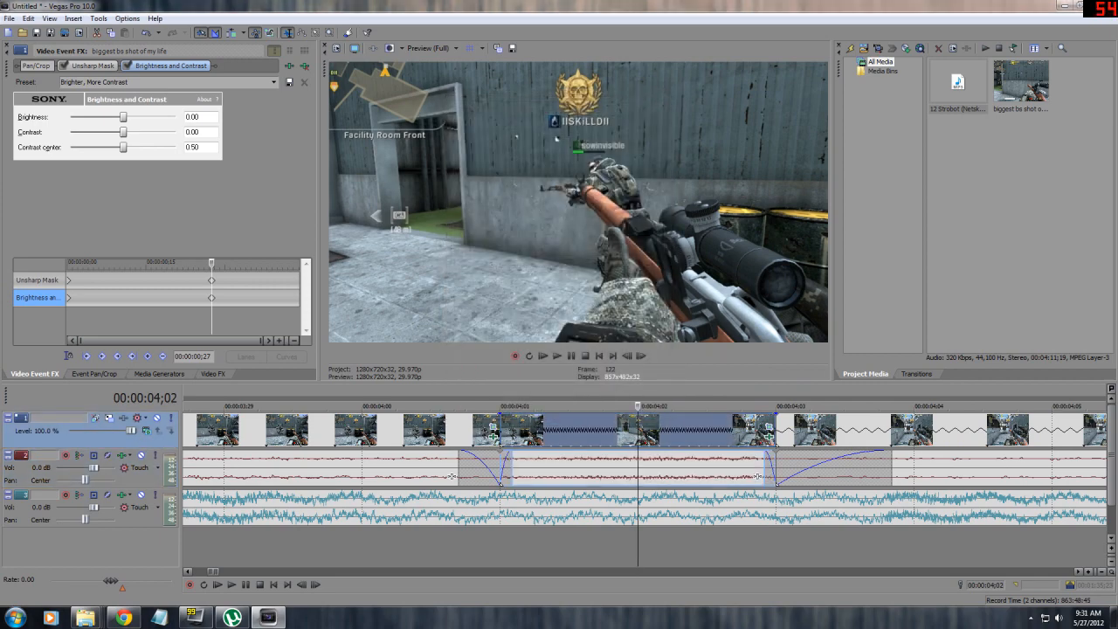
Step: Play back the montage from 00:00:01;16 into the retimed ending
scroll(638, 430, "down", 4)
left_click(395, 430)
scroll(395, 430, "down", 3)
left_click(370, 430)
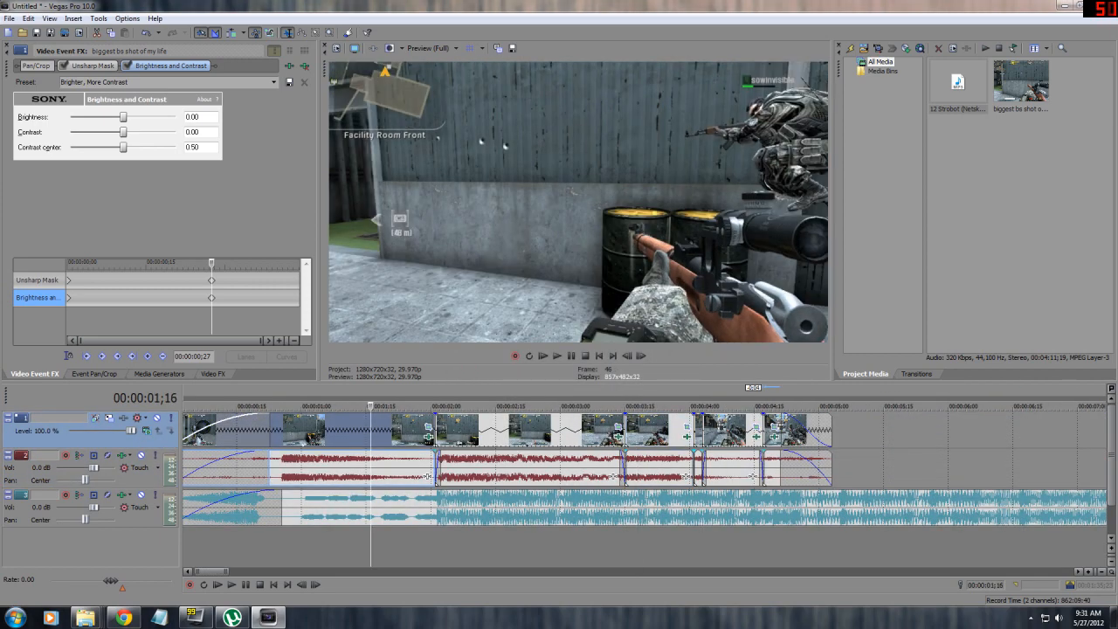
key("space")
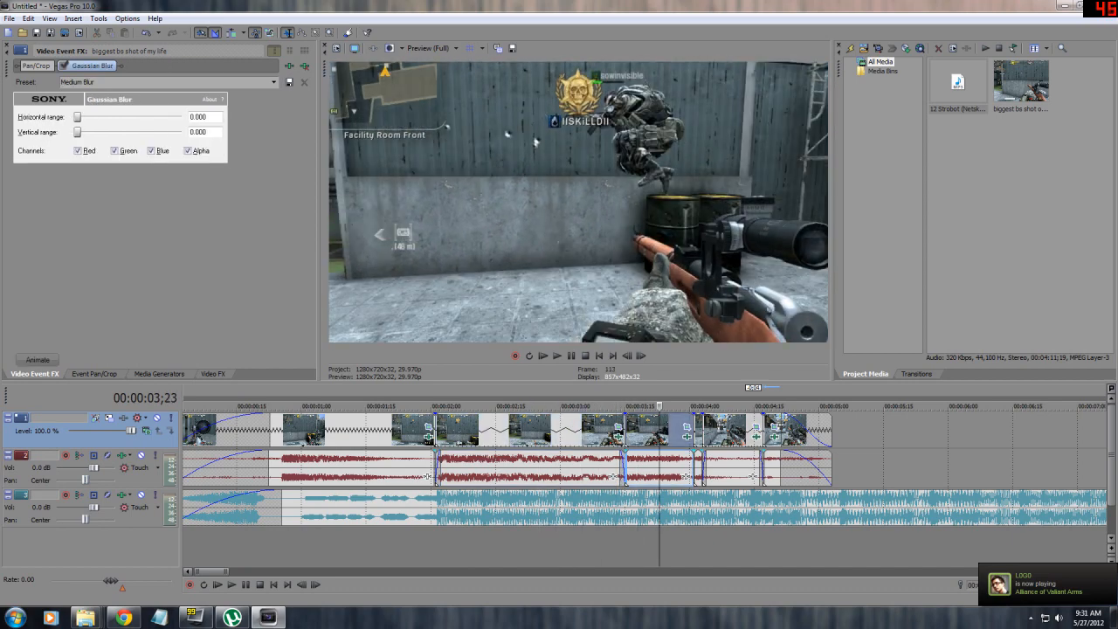
Step: Step frame by frame through the ending sections around 00:00:04;02 and open the pan/crop settings
scroll(638, 437, "up", 3)
left_click(626, 430)
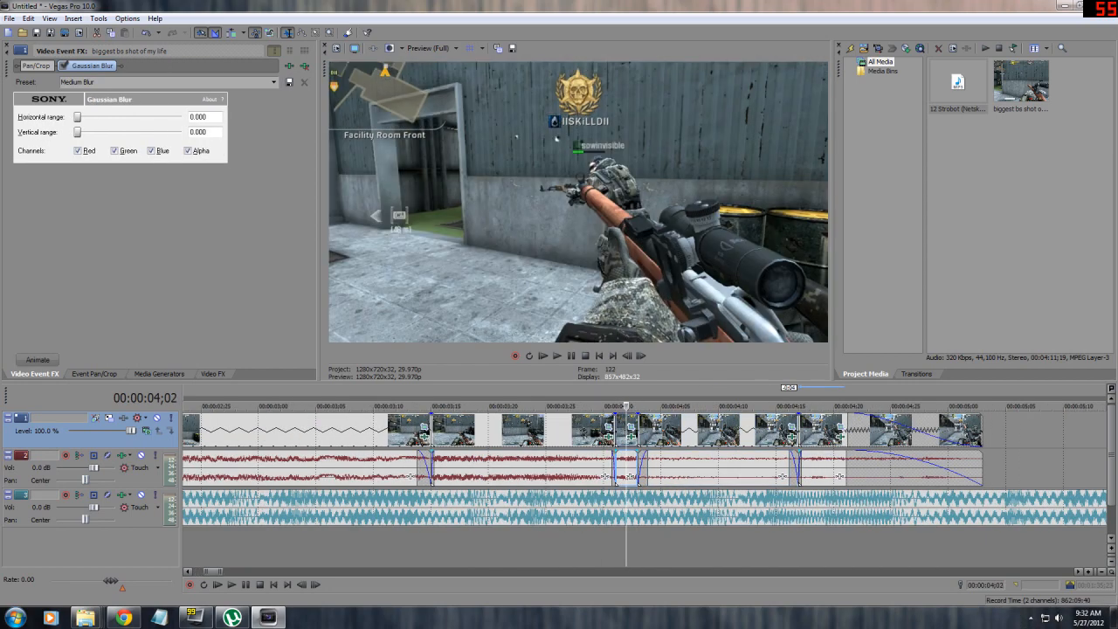
left_click(649, 430)
key("Right")
key("Right")
key("Right")
key("Right")
key("Right")
key("Right")
key("Right")
key("Right")
key("Right")
key("Right")
key("Left")
key("Left")
key("Left")
key("Left")
key("Left")
key("Left")
key("Left")
key("Left")
key("Right")
key("Right")
left_click(592, 430)
left_click(707, 430)
key("Right")
key("Right")
key("Right")
key("Right")
key("Right")
key("Right")
left_click(94, 374)
left_click(524, 430)
scroll(524, 430, "down", 3)
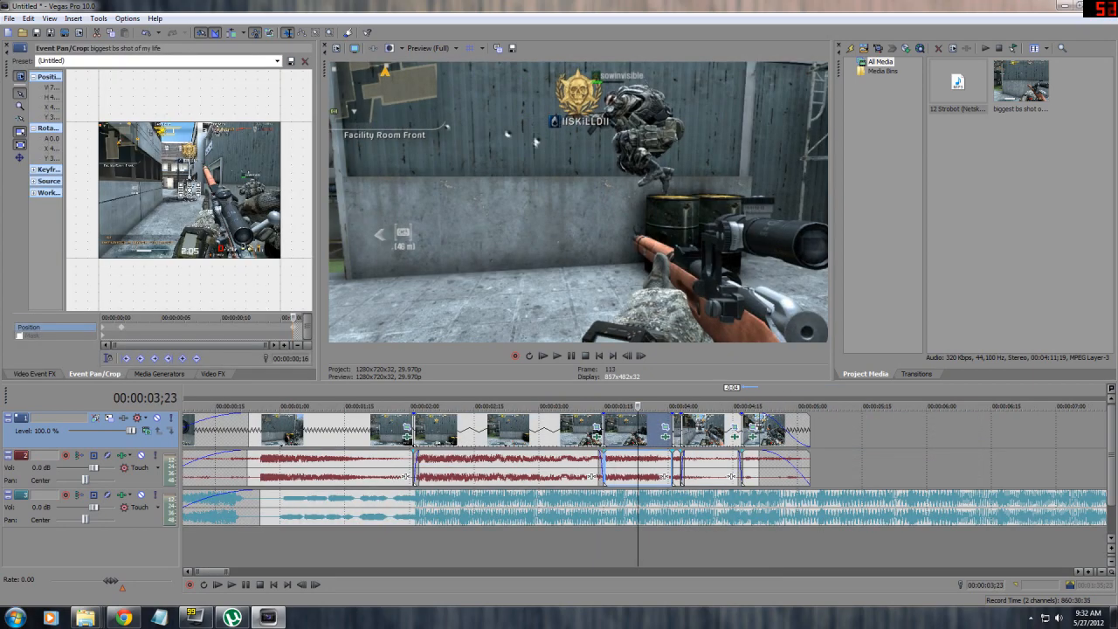
Step: Play back the whole montage from the beginning
left_click(357, 429)
left_click(274, 585)
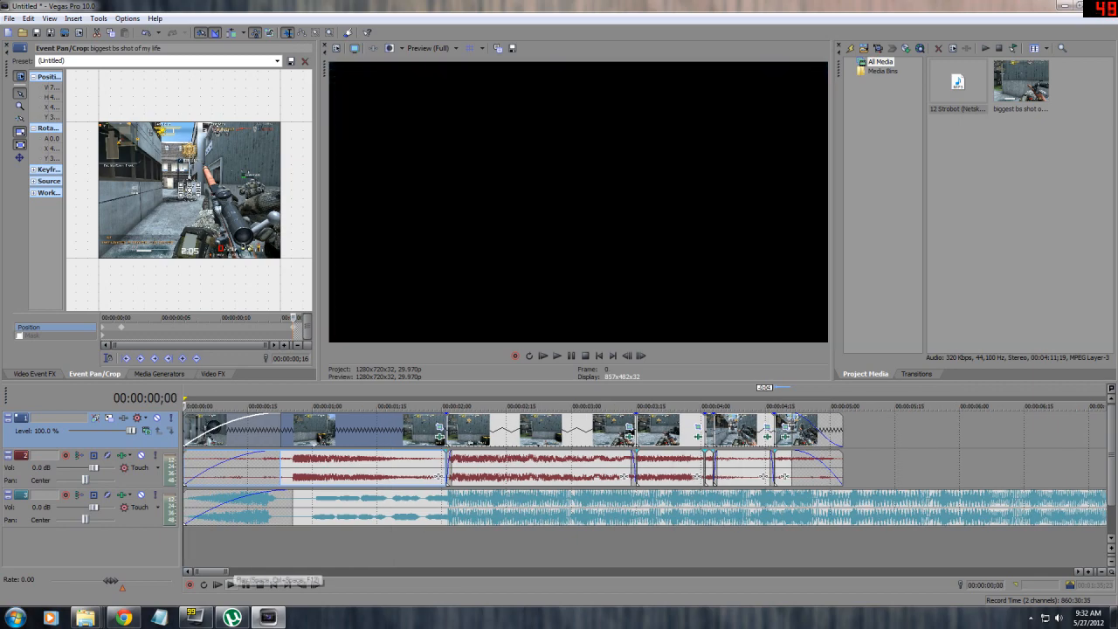
left_click(232, 585)
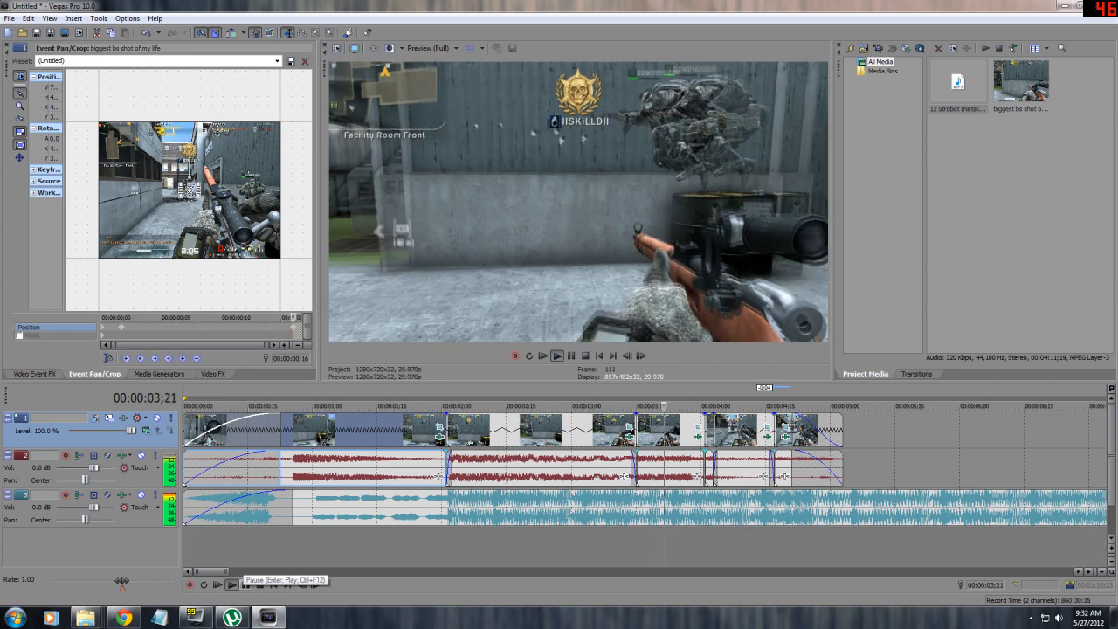
left_click(232, 584)
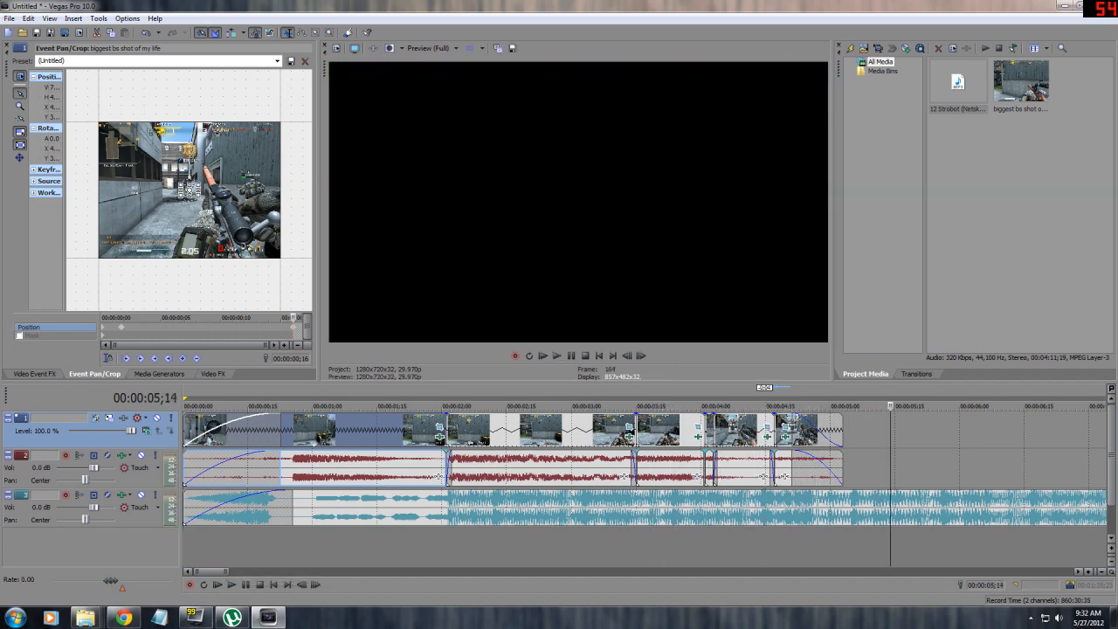
Step: Examine the slowed section and the last section frame by frame up to 00:00:04;24
left_click(726, 431)
scroll(726, 431, "up", 2)
key("Right")
key("Right")
key("Right")
key("Right")
key("Right")
key("Right")
key("Right")
key("Right")
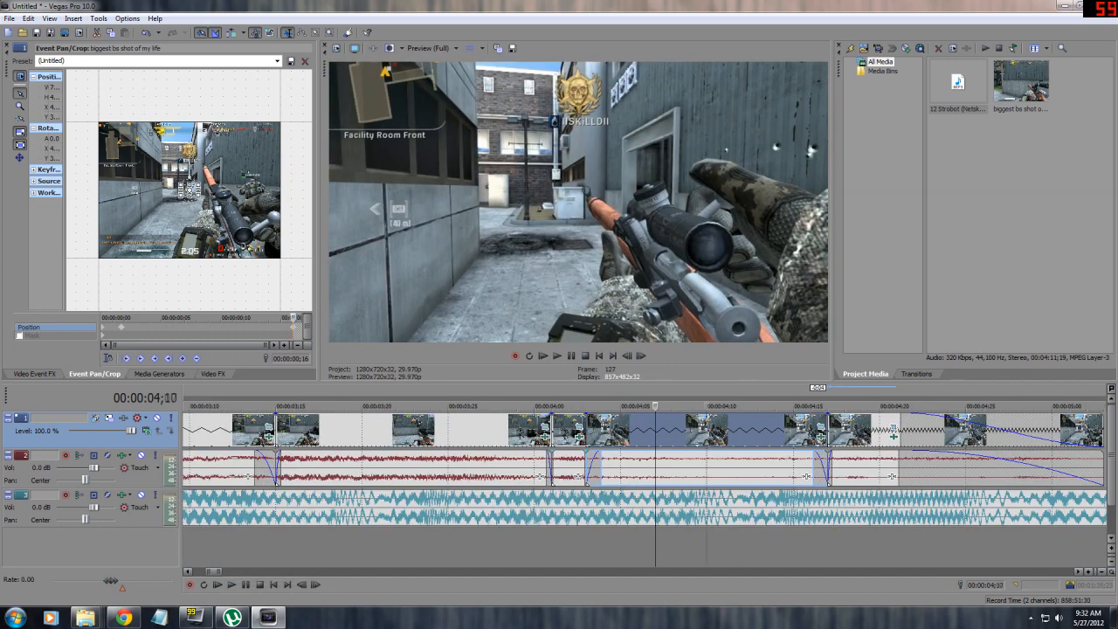
key("Right")
key("Right")
key("Right")
key("Right")
key("Right")
key("Right")
key("Right")
key("Right")
key("Right")
key("Right")
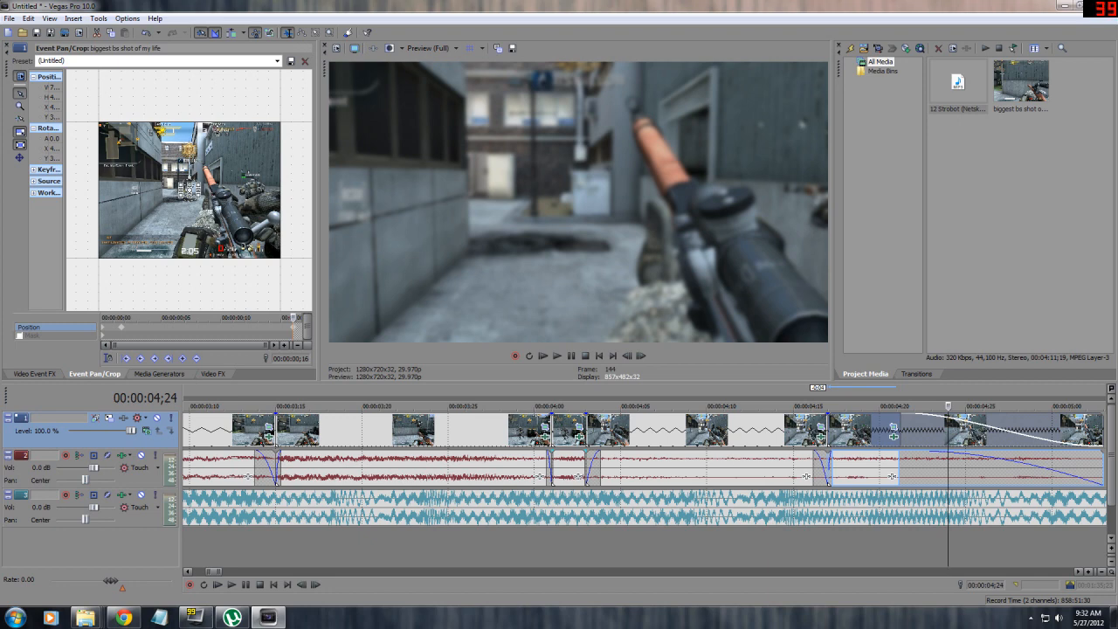
Step: Play back the ending from the short section at 00:00:04;02
left_click(554, 431)
left_click(603, 431)
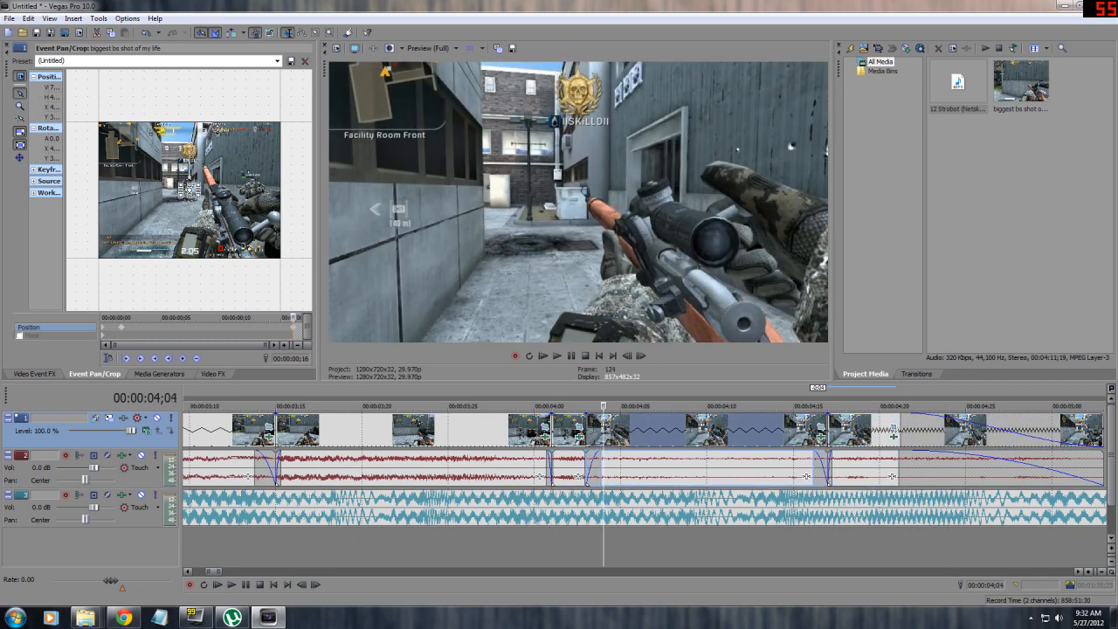
left_click(568, 430)
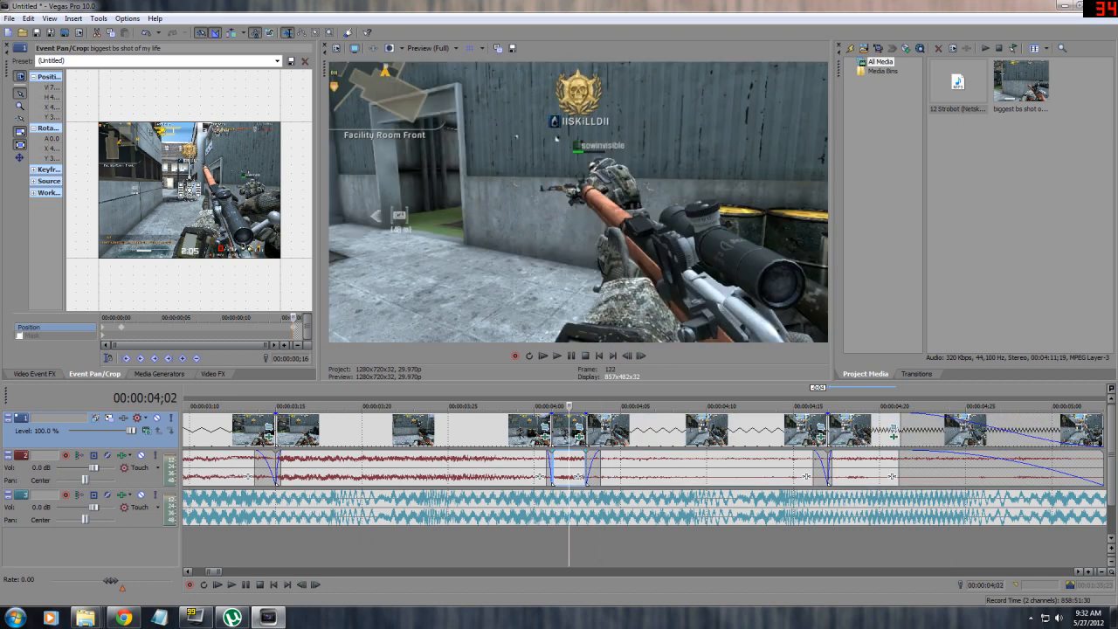
key("space")
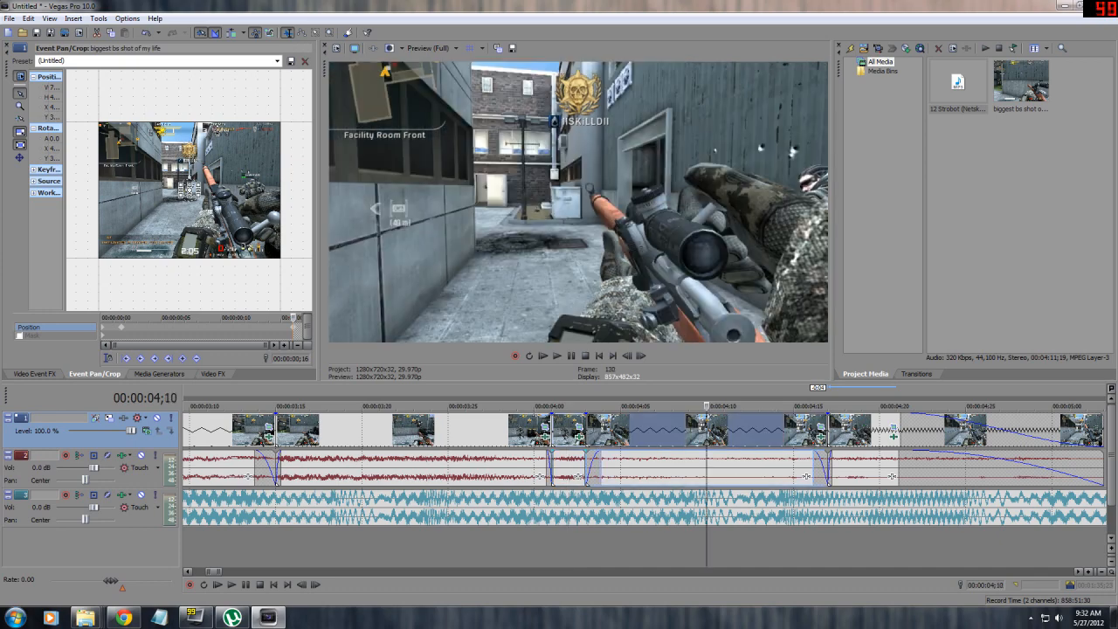
key("space")
Step: Step backward from 00:00:03;29 through the clips before the ending to examine their motion
left_click(517, 430)
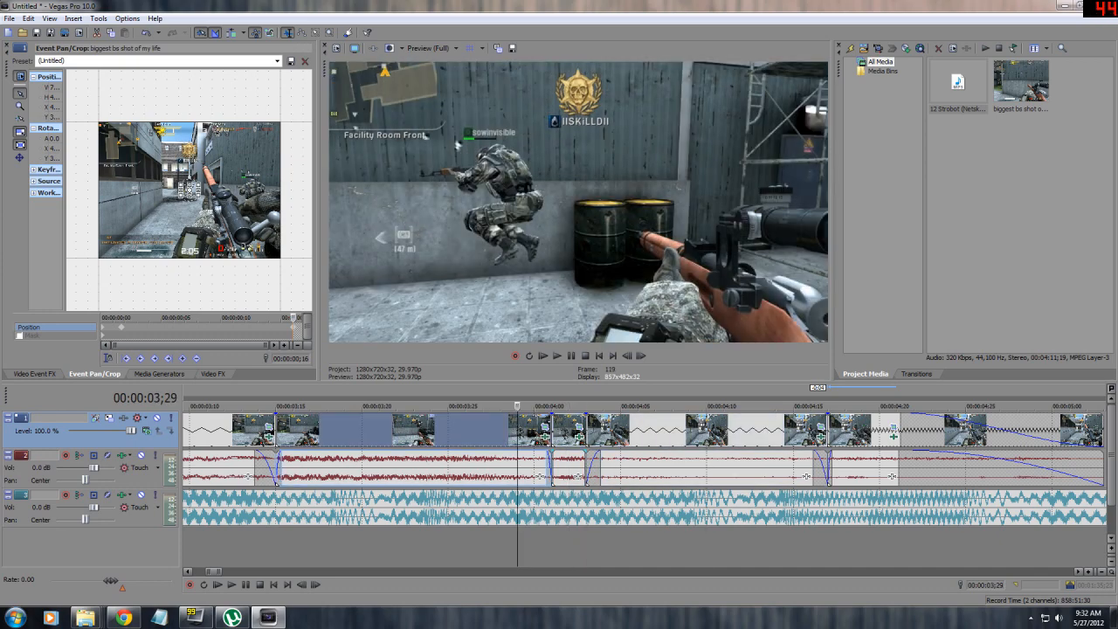
key("Left")
key("Left")
key("Left")
key("Left")
key("Left")
key("Left")
key("Left")
key("Left")
key("Left")
key("Left")
key("Left")
key("Left")
key("Left")
key("Left")
key("Left")
key("Left")
key("Left")
key("Left")
key("Left")
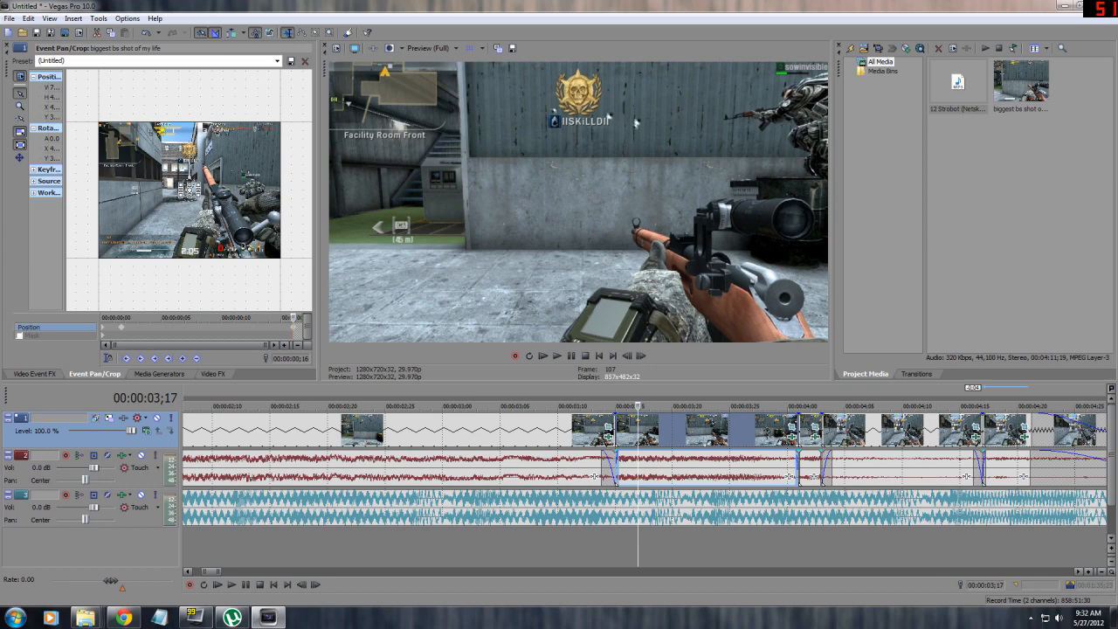
key("Right")
key("Right")
key("Right")
key("Left")
key("Left")
key("Left")
key("Left")
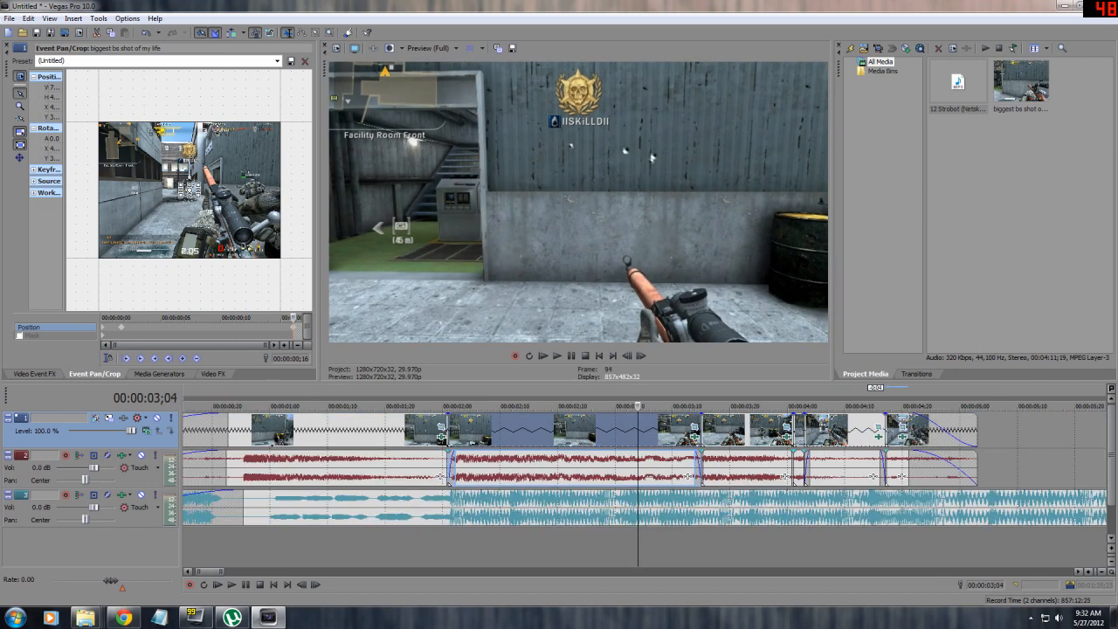
Step: Examine the frames between 00:00:02;21 and 00:00:02;28 against the music, and play back from 00:00:02;25
key("Left")
key("Left")
key("Left")
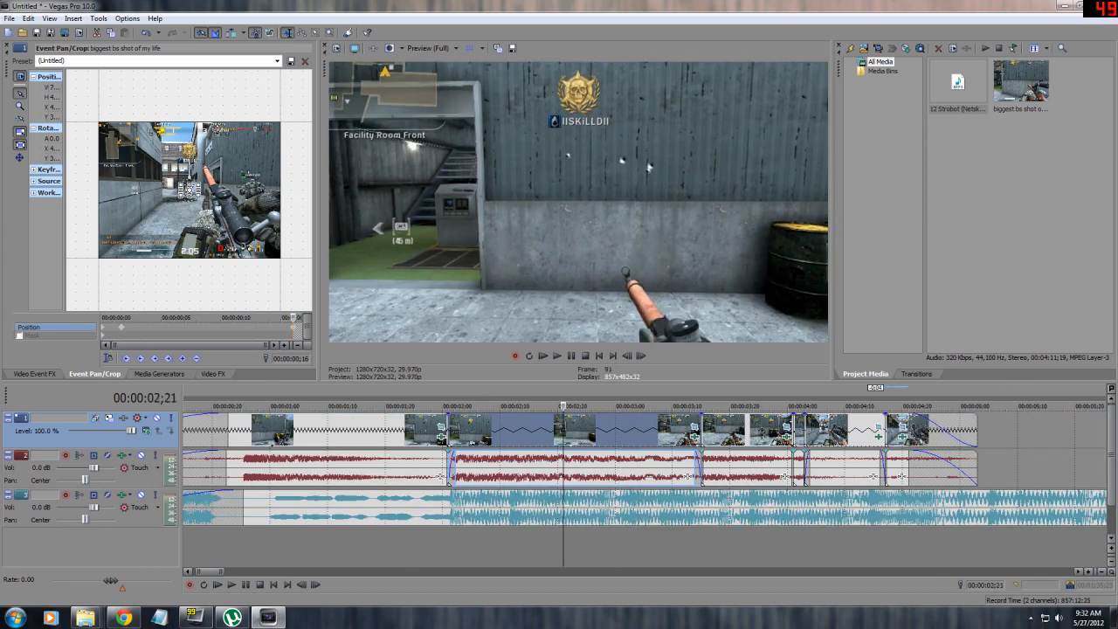
key("Right")
key("Right")
key("Right")
key("Right")
key("Right")
key("Right")
key("Right")
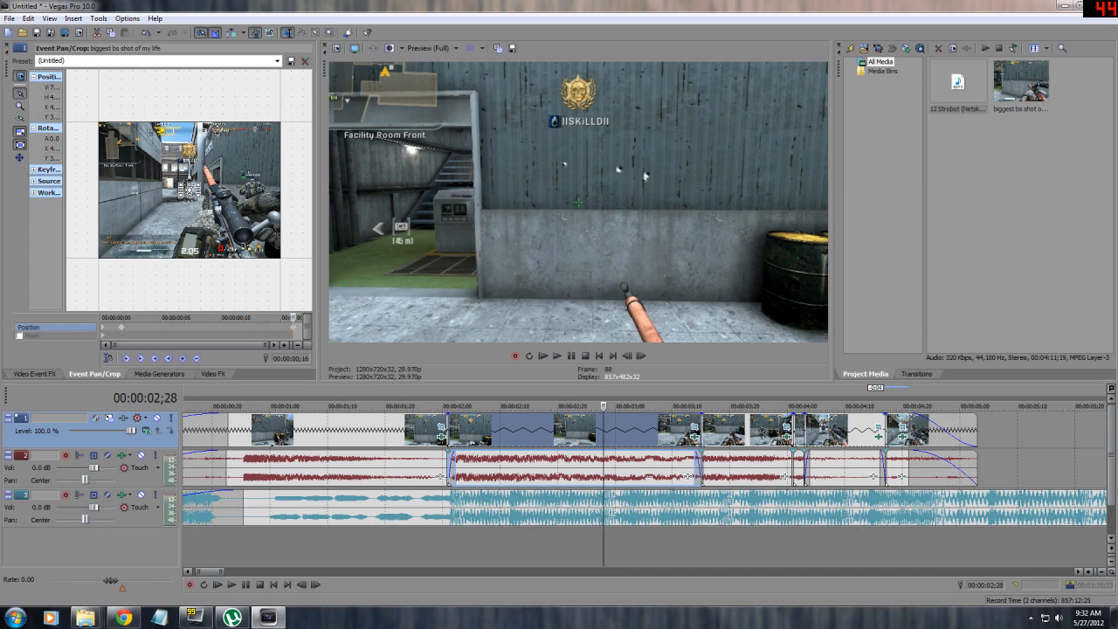
left_click(615, 508)
key("Left")
key("Left")
key("Left")
key("Left")
key("Left")
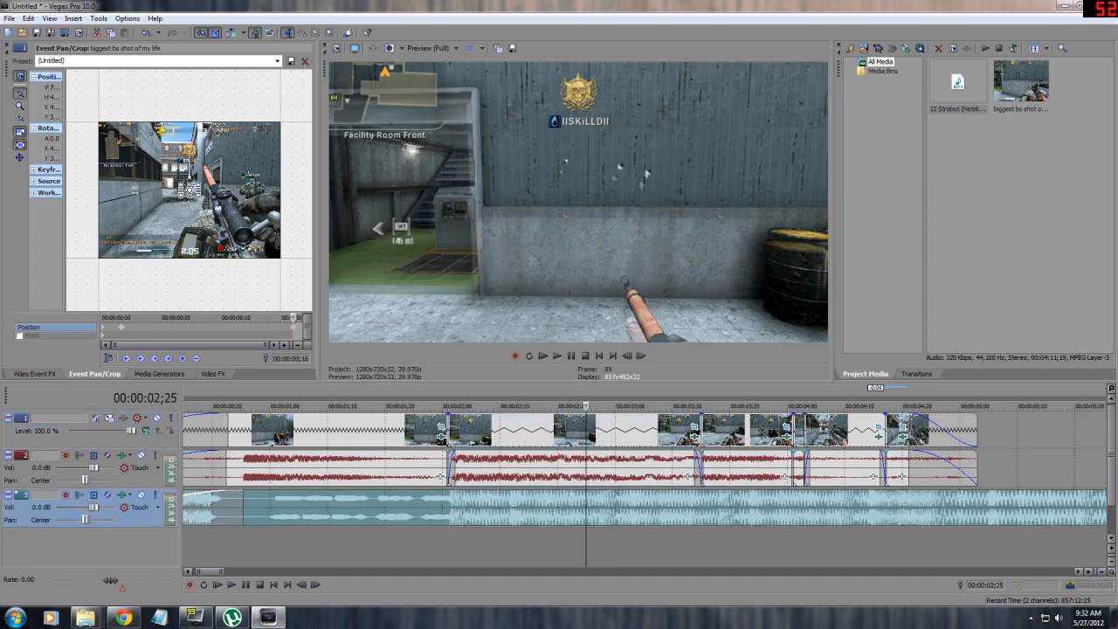
left_click(232, 585)
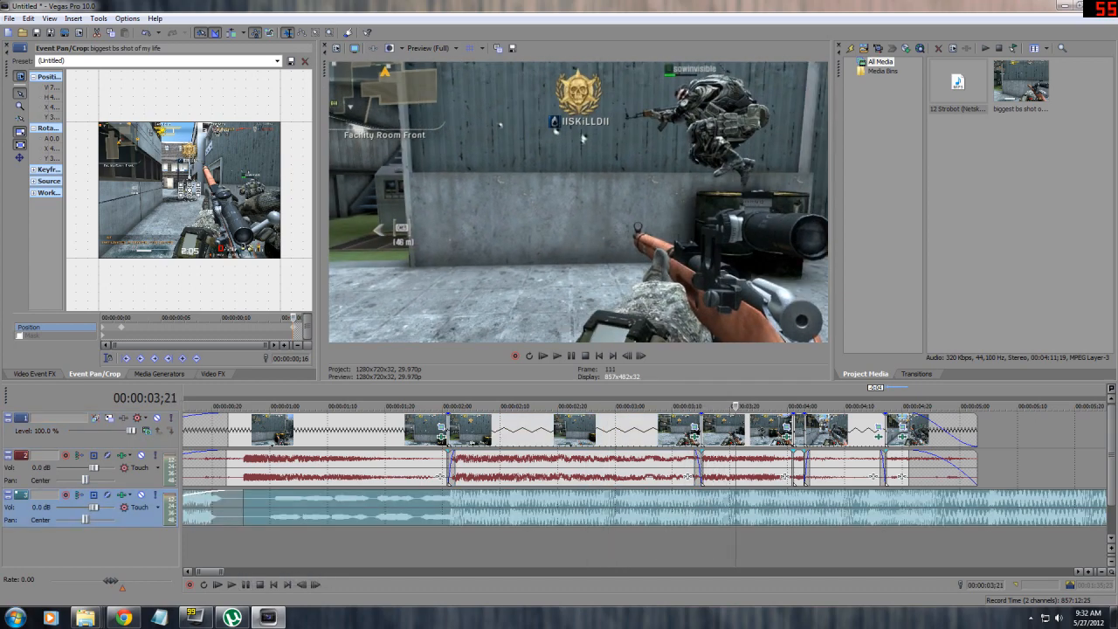
Step: Speed up the clip starting near 00:00:02;00 by compressing its end about 12 frames, and split it at 00:00:02;21
left_click(655, 431)
left_click_drag(700, 430, 631, 431)
left_click(597, 431)
left_click(512, 430)
left_click(547, 431)
left_click(563, 430)
key("s")
Step: Slow the section before the 00:00:02;21 split by stretching it about 7 frames, and move the next two sections against it
left_click_drag(597, 430, 651, 431)
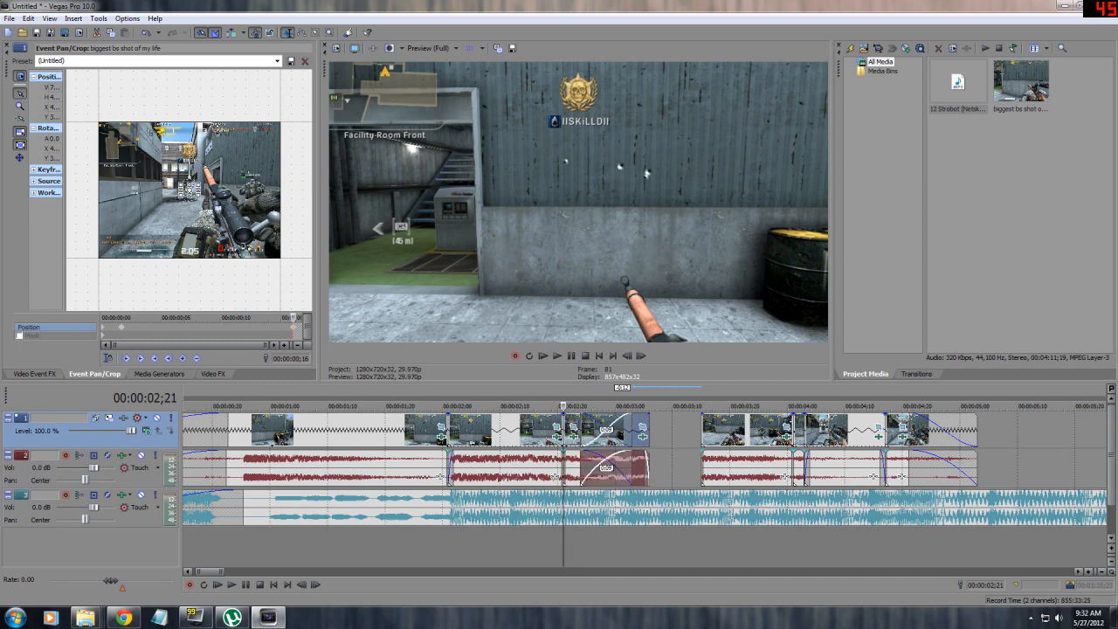
key("ctrl+z")
left_click_drag(563, 431, 631, 431)
scroll(602, 472, "up", 3)
mouse_move(865, 431)
left_mouse_down()
mouse_move(882, 430)
mouse_move(869, 431)
left_mouse_up()
scroll(865, 431, "down", 1)
left_click(913, 431)
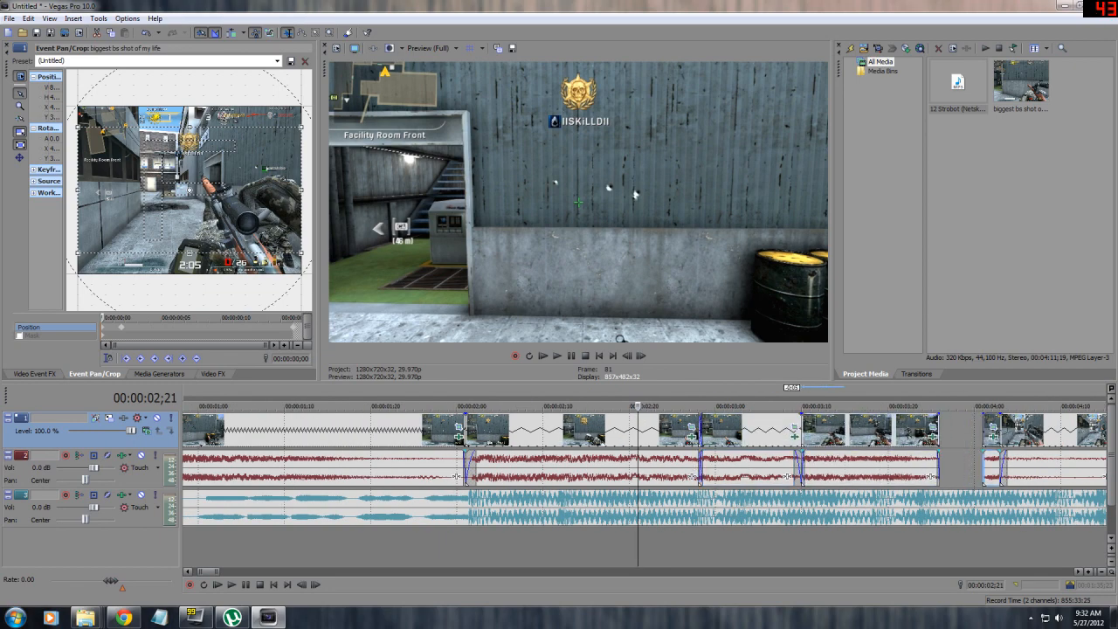
Step: Move the short, slowed and last ending sections earlier to close the gaps, and play back from 00:00:02;21
left_click_drag(989, 431, 945, 431)
left_click_drag(1039, 431, 996, 431)
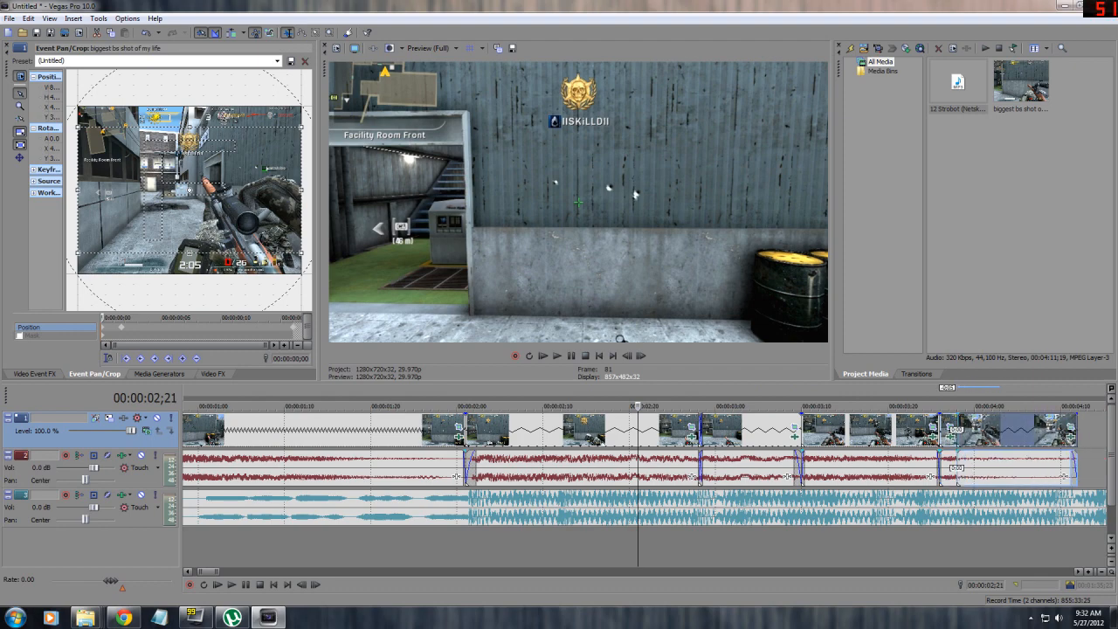
scroll(996, 431, "down", 1)
left_click_drag(976, 477, 949, 477)
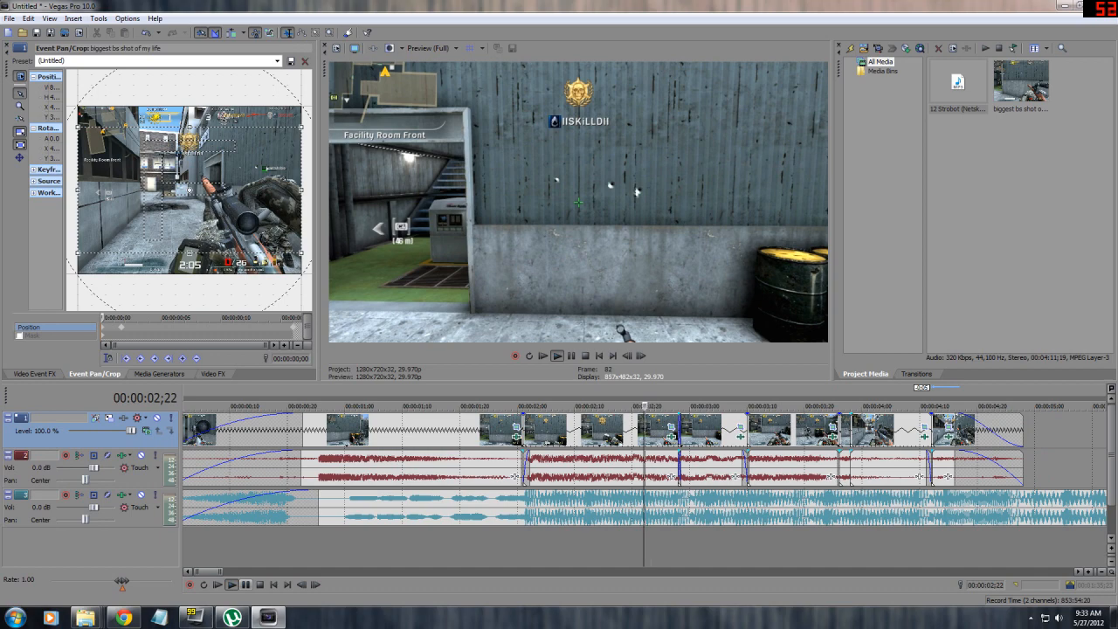
left_click(231, 583)
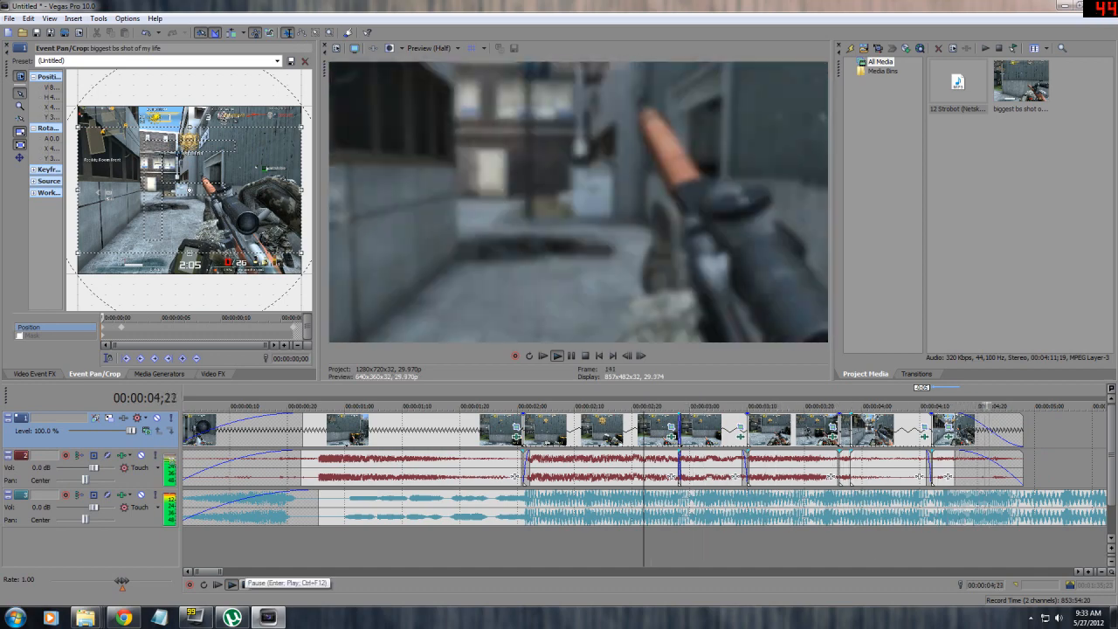
Step: Speed up the last clip by compressing its end about 10 frames in total, to about 00:00:04;18
left_click(245, 585)
scroll(645, 472, "down", 1)
left_click(546, 540)
scroll(546, 539, "up", 1)
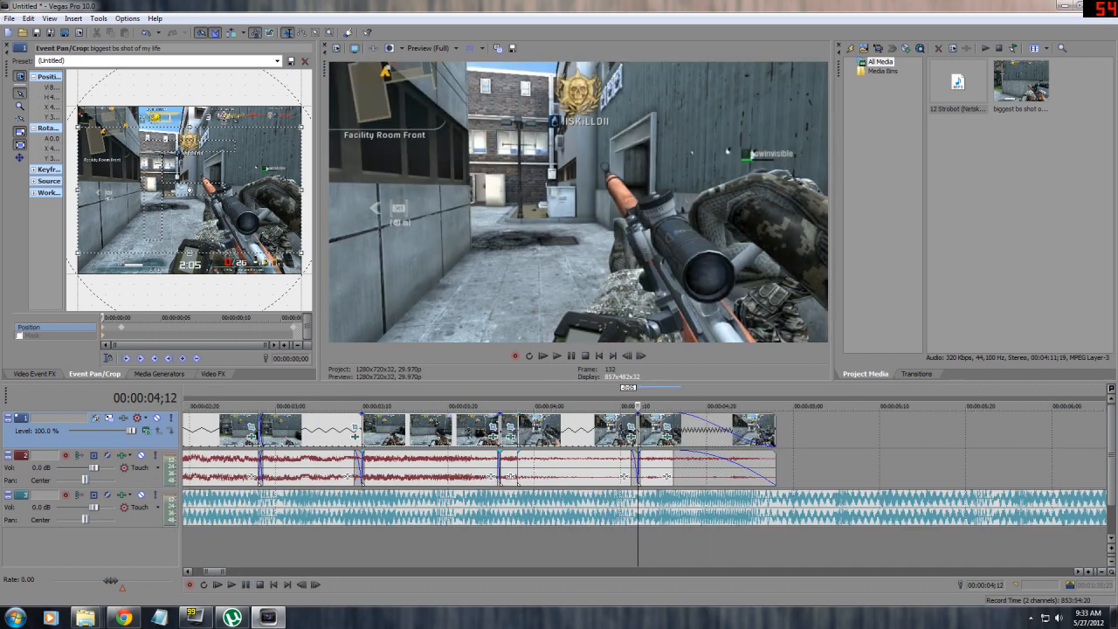
left_click_drag(776, 429, 724, 430)
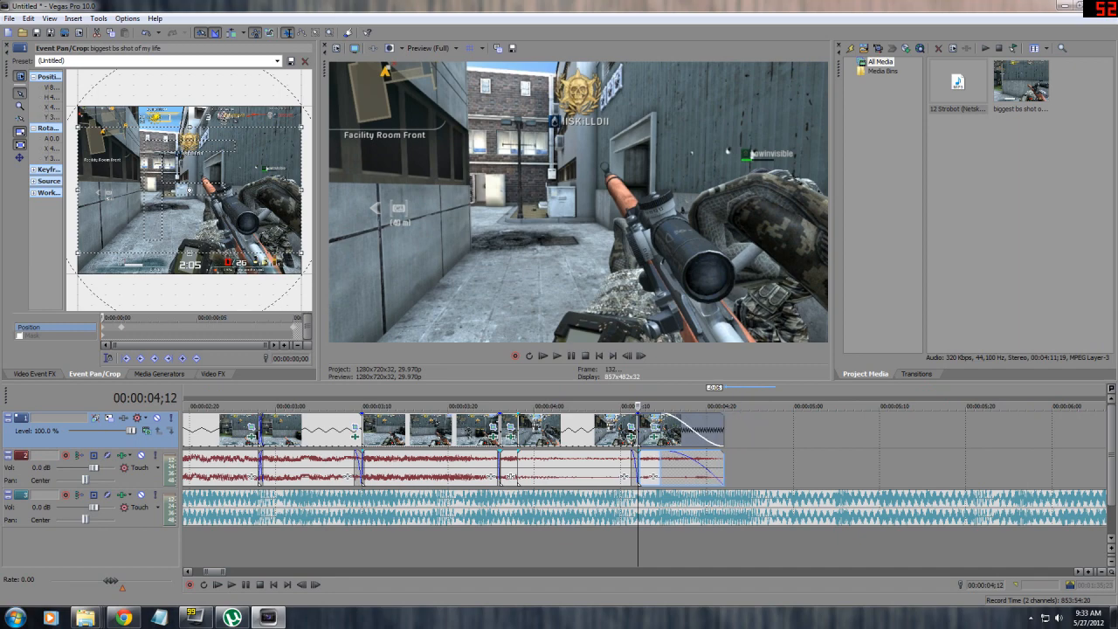
scroll(724, 436, "up", 2)
left_click(730, 437)
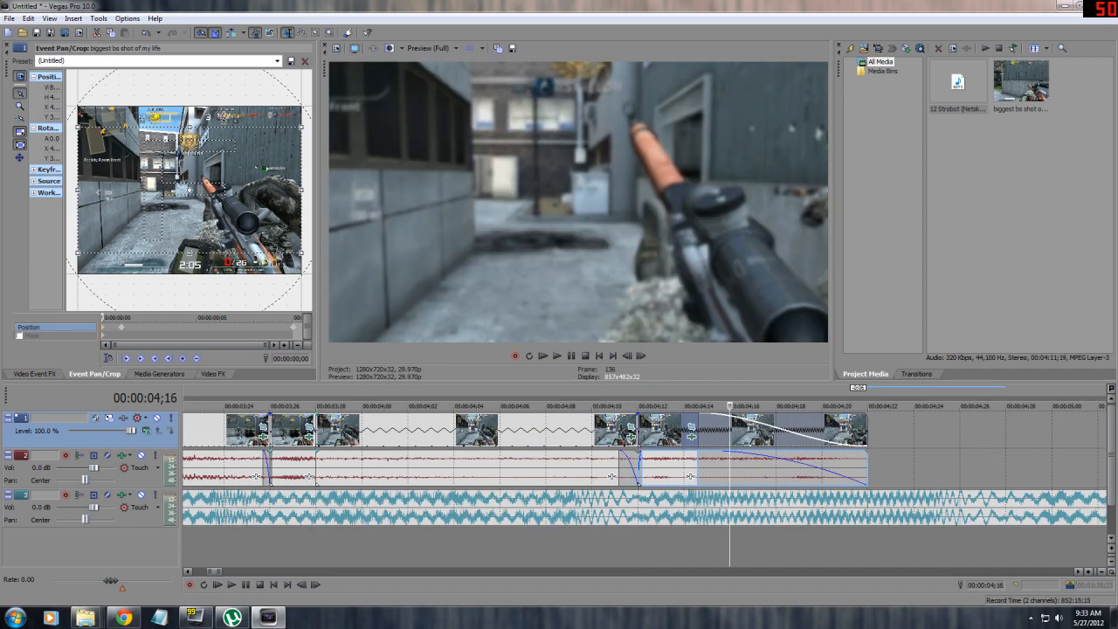
left_click_drag(867, 430, 776, 430)
Step: Shorten the last clip's video fade-out slightly, and play back the ending from about 00:00:04;02
left_click_drag(675, 426, 684, 426)
left_click_drag(687, 416, 665, 416)
key("ctrl+z")
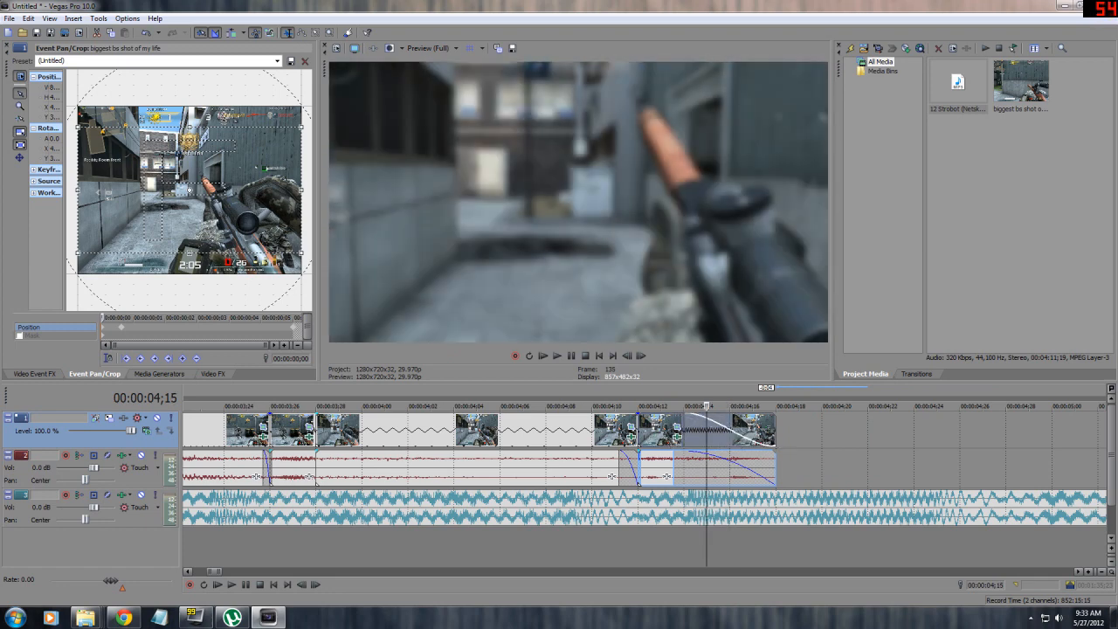
scroll(666, 419, "down", 2)
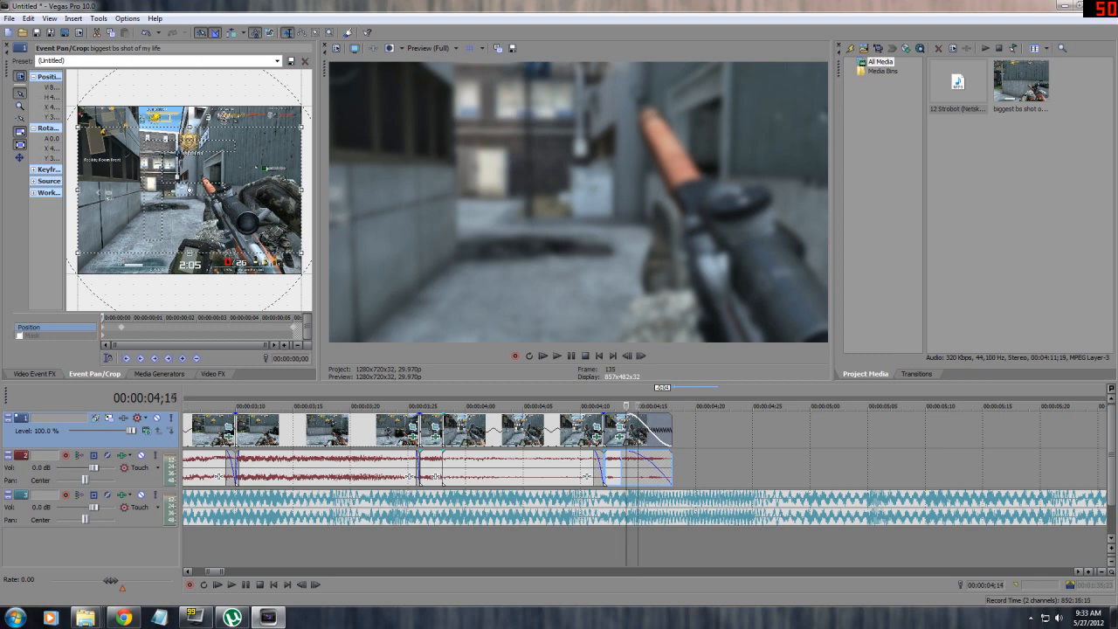
key("Left")
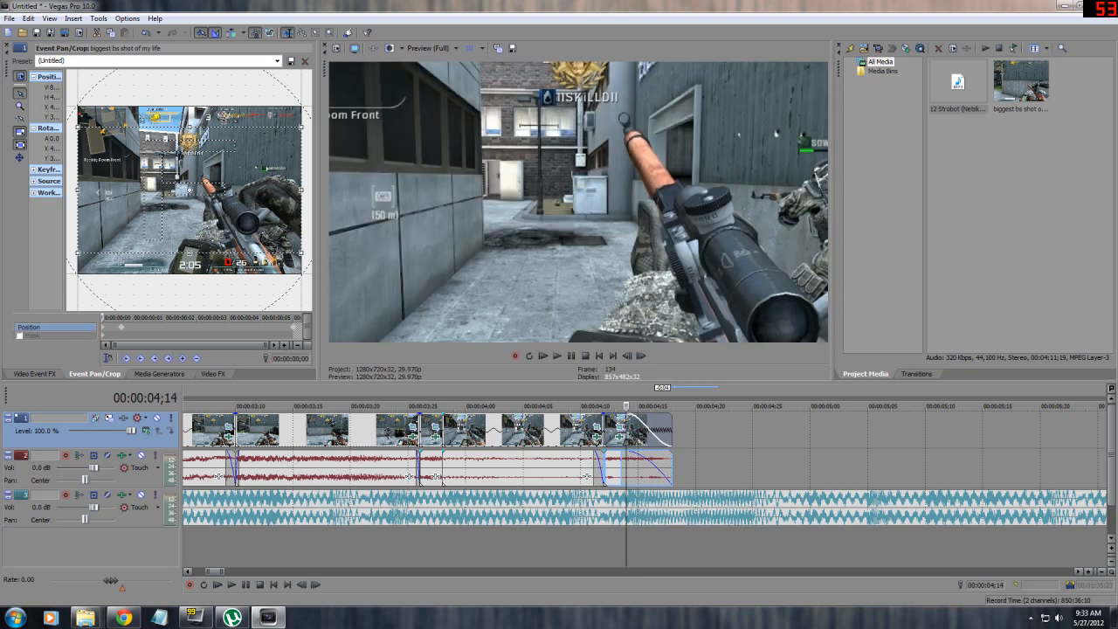
left_click(580, 430)
left_click(488, 429)
left_click(232, 585)
left_click(245, 583)
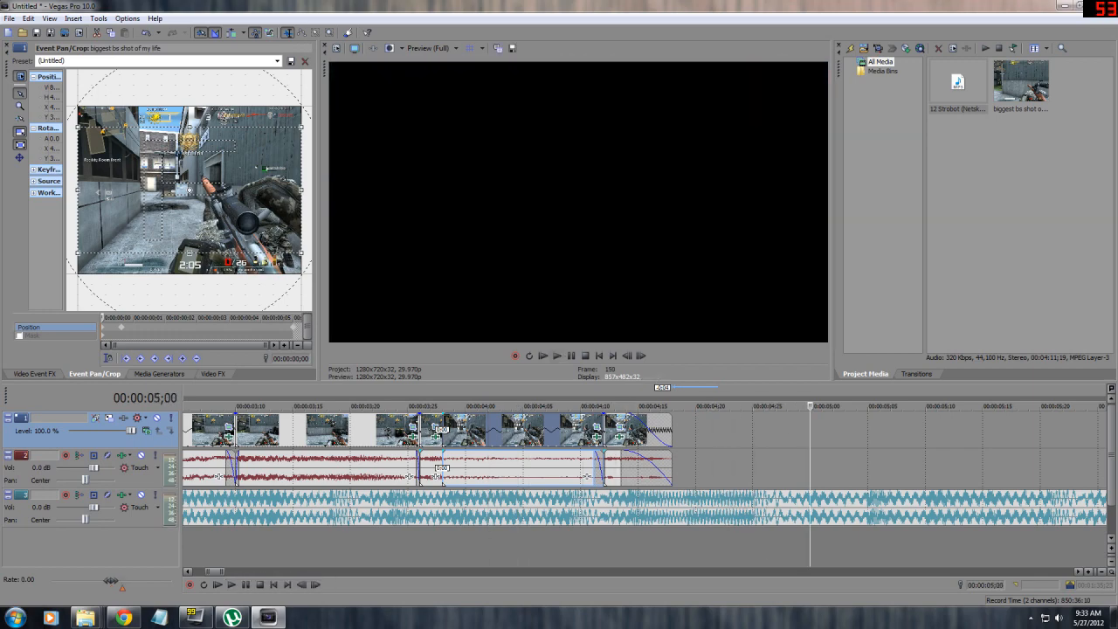
Step: Stretch the last clip's end by one frame, and play back the montage from near 00:00:02;00
left_click_drag(670, 430, 682, 430)
left_click(591, 430)
scroll(592, 463, "down", 5)
left_click(321, 543)
key("space")
left_click(414, 429)
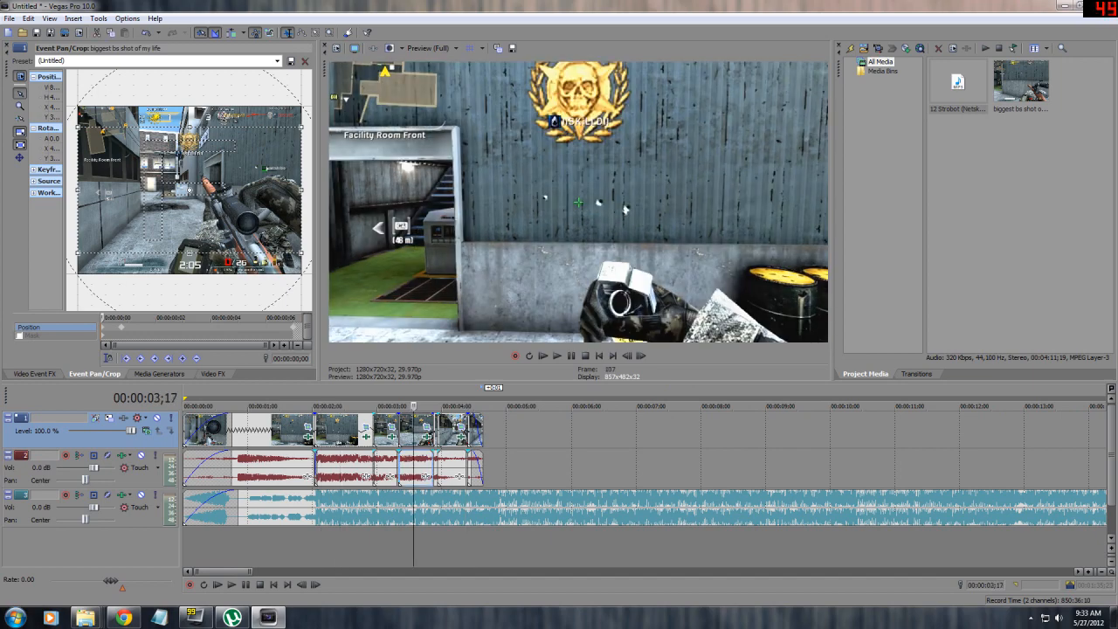
scroll(414, 430, "up", 3)
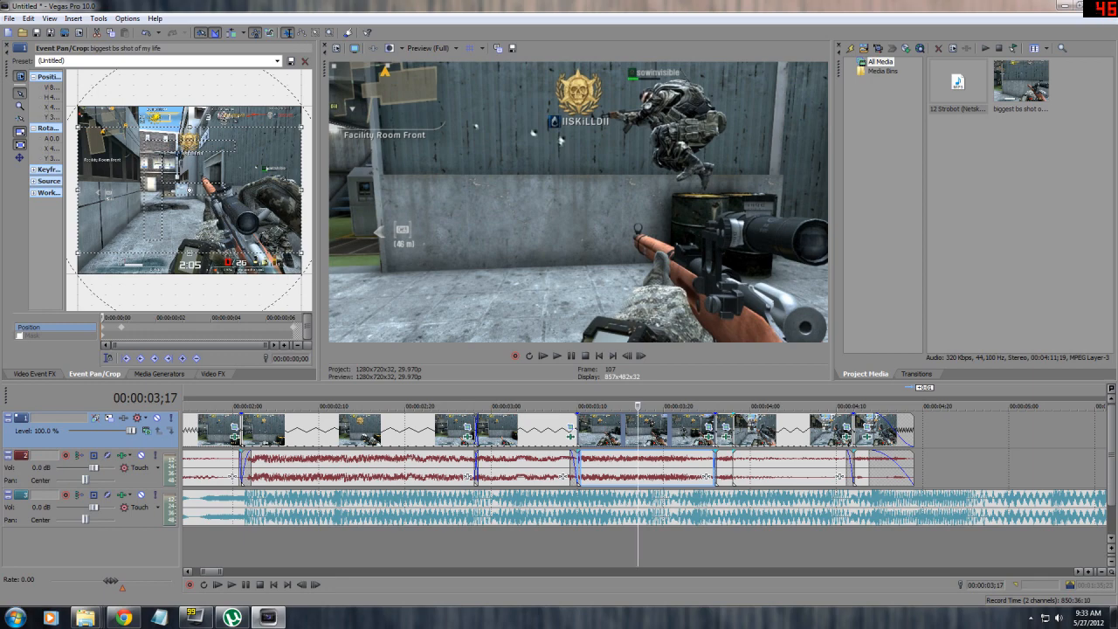
left_click(758, 429)
left_click(836, 430)
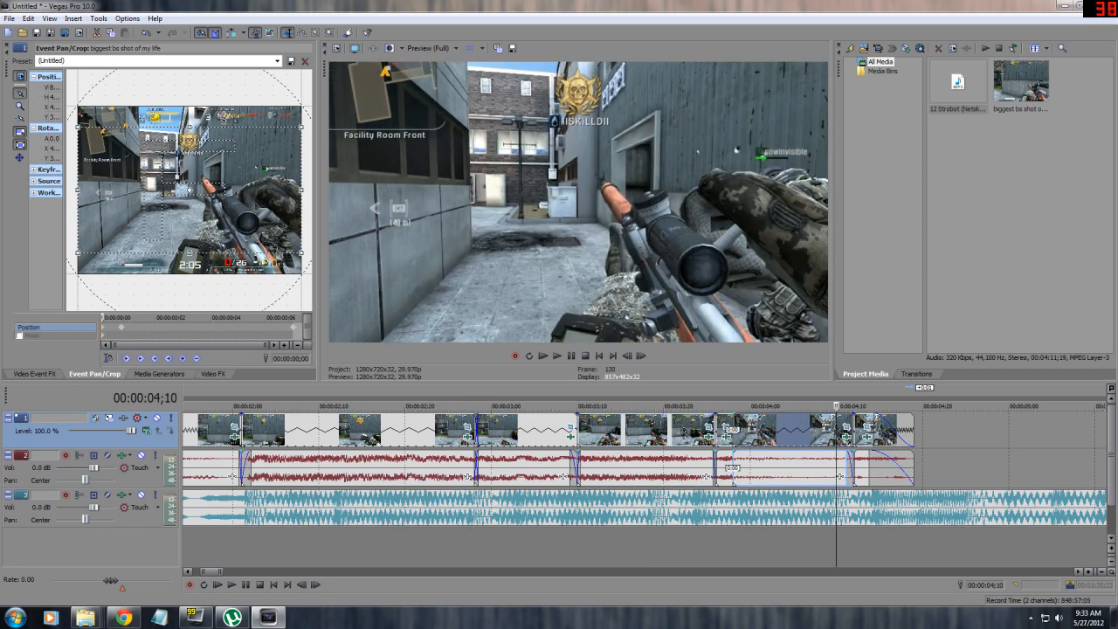
Step: Find the Magic Bullet Looks presets among the available video effects
left_click(214, 374)
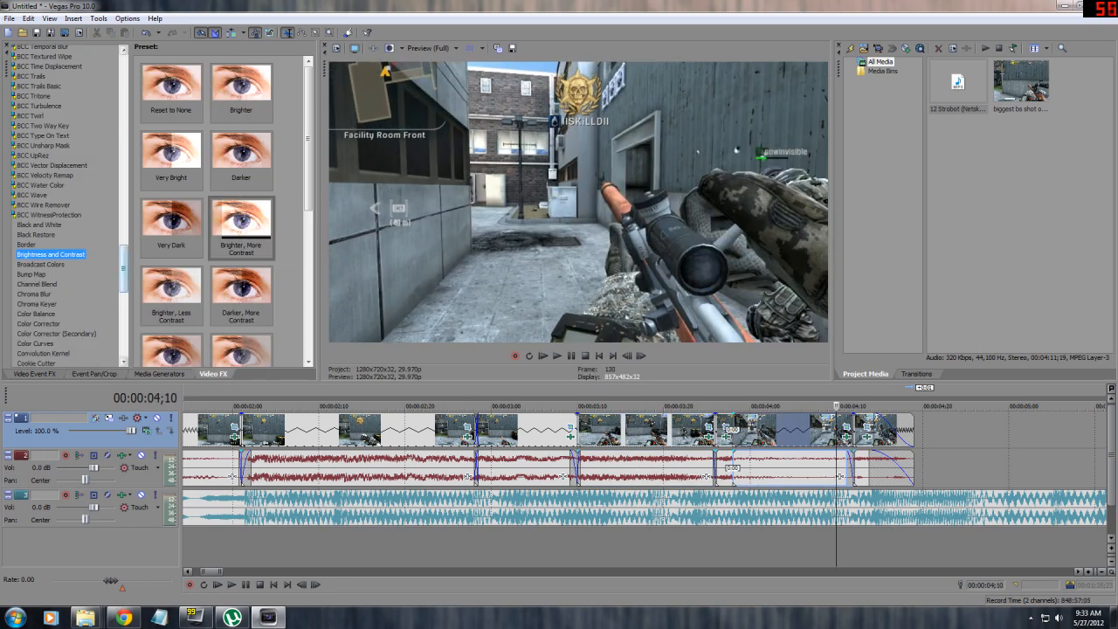
left_click_drag(124, 269, 124, 334)
scroll(52, 153, "up", 3)
left_click(33, 154)
scroll(33, 153, "up", 2)
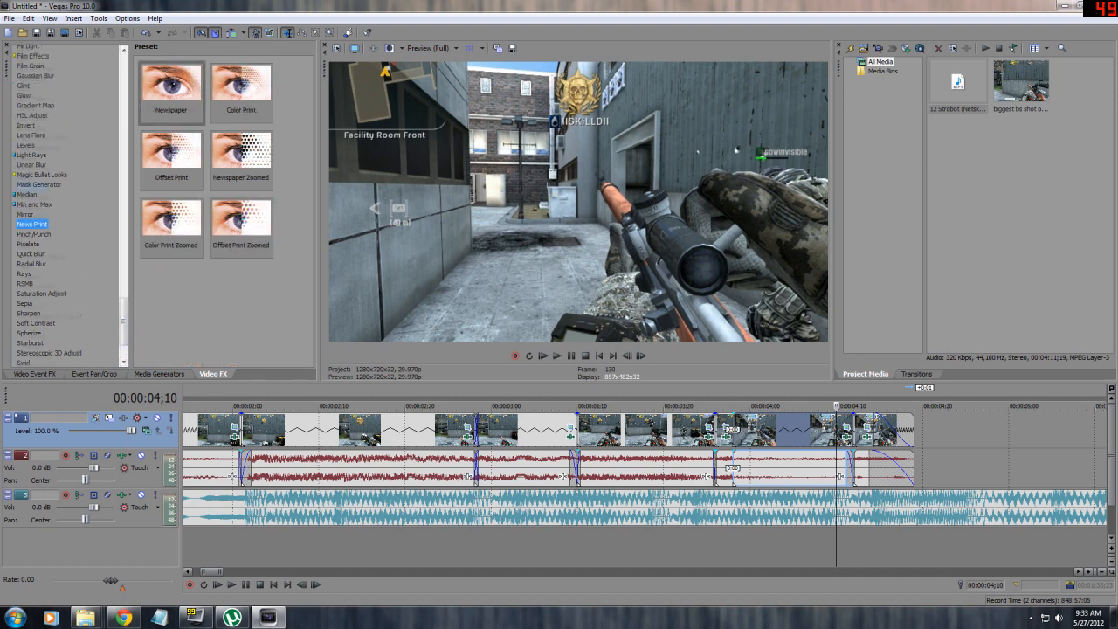
scroll(53, 175, "down", 3)
left_click(36, 106)
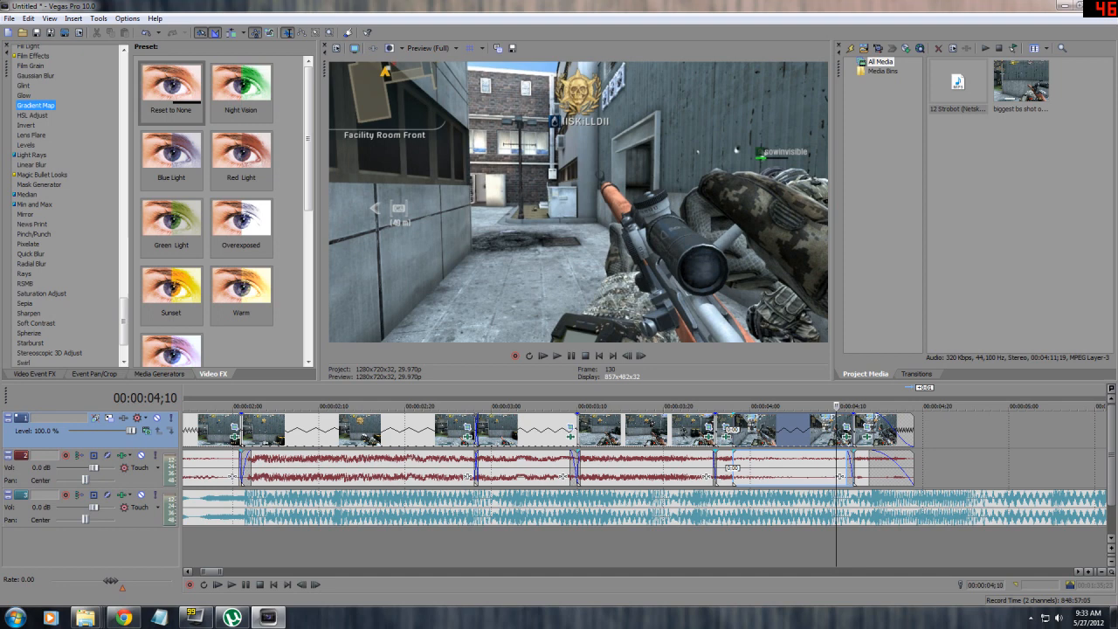
scroll(61, 206, "up", 3)
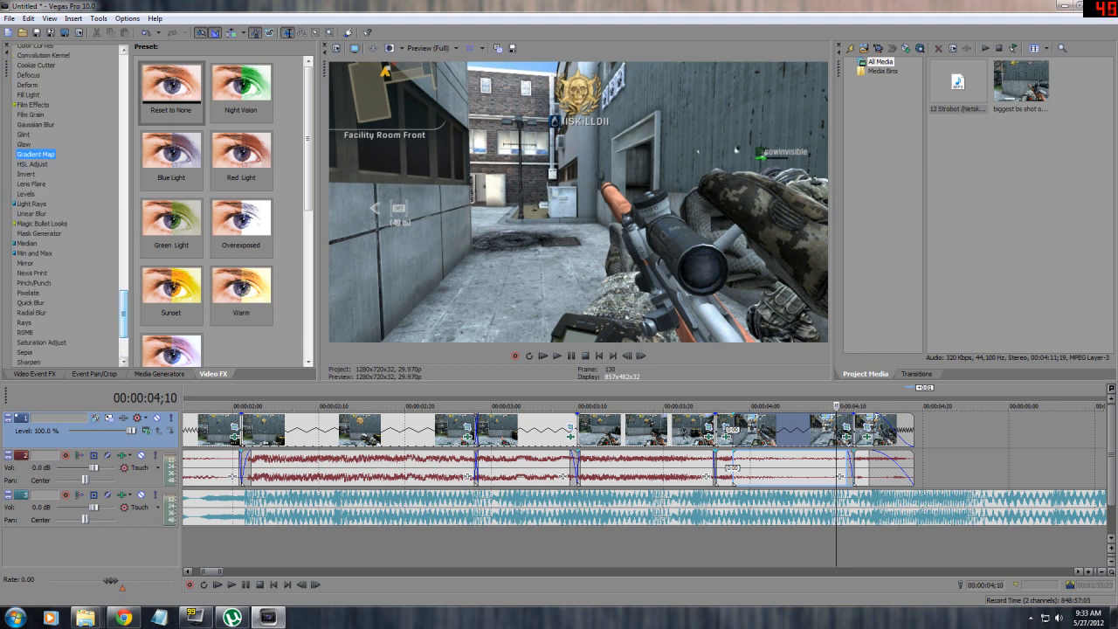
left_click(42, 224)
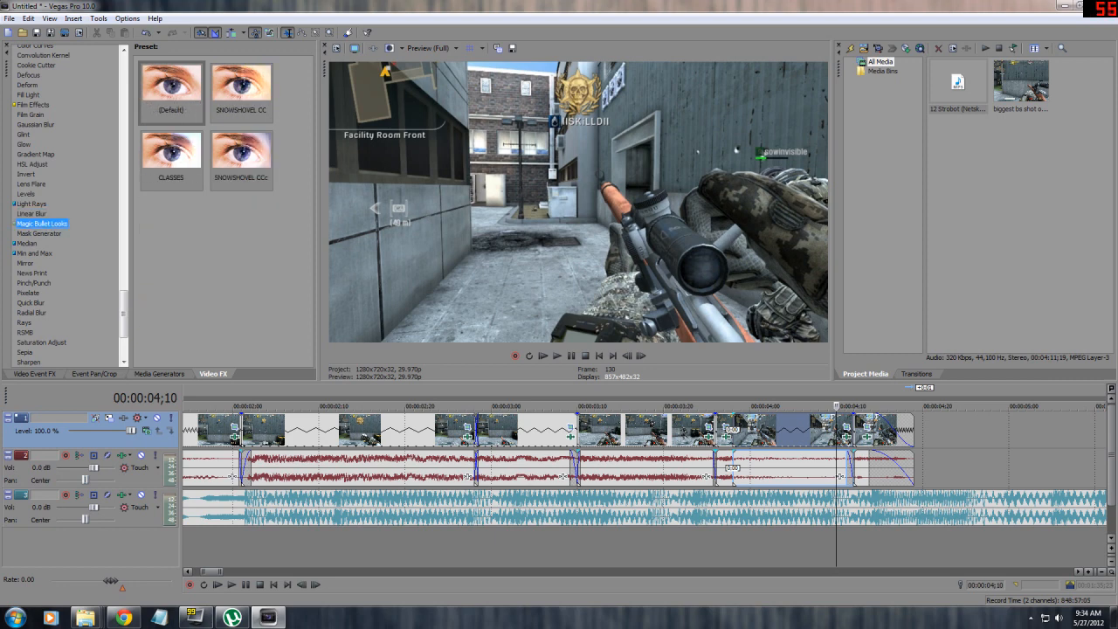
Step: Apply the (Default) preset of Magic Bullet Looks to the whole gameplay video track
left_click(171, 156)
left_click(171, 88)
left_click(28, 243)
left_click(39, 234)
left_click(42, 223)
left_click(171, 88)
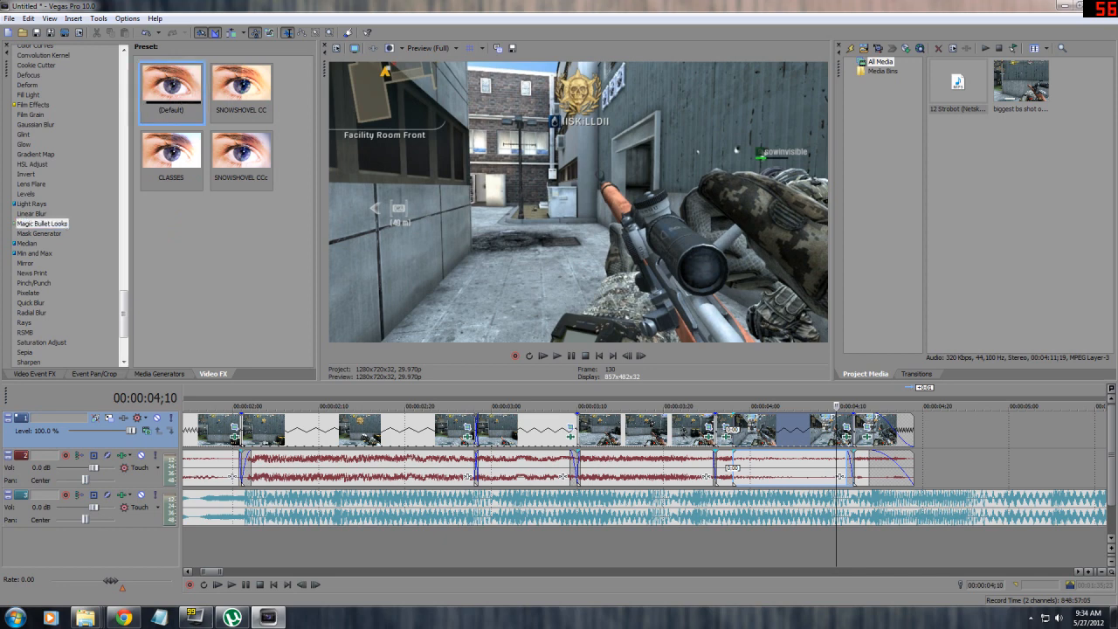
left_click(241, 87)
left_click(171, 155)
left_click(242, 155)
left_click(171, 87)
left_click_drag(171, 87, 70, 438)
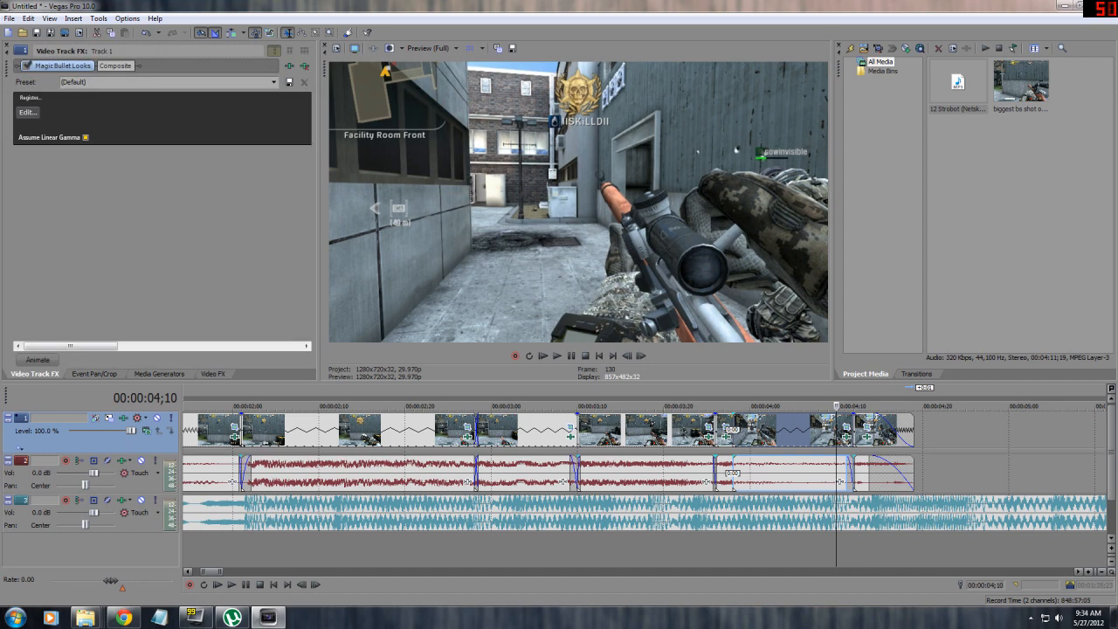
Step: Examine preview frames from the opening and middle clips and from beyond the end of the montage
left_click(213, 374)
left_click(294, 430)
left_click(199, 430)
left_click(323, 430)
left_click(432, 429)
scroll(431, 430, "down", 1)
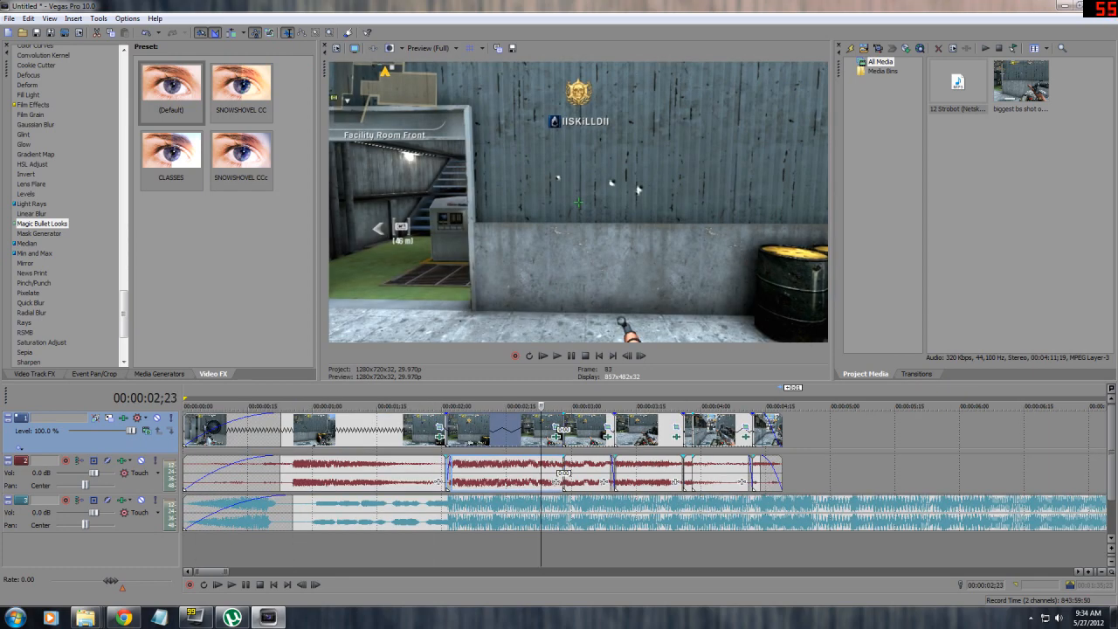
left_click(330, 430)
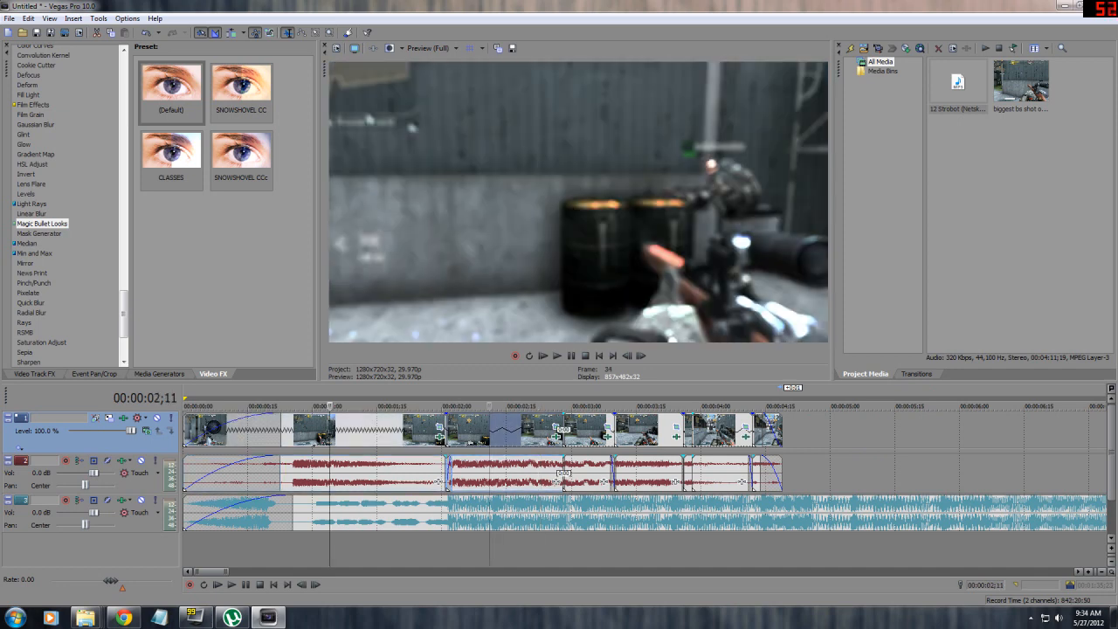
left_click(489, 430)
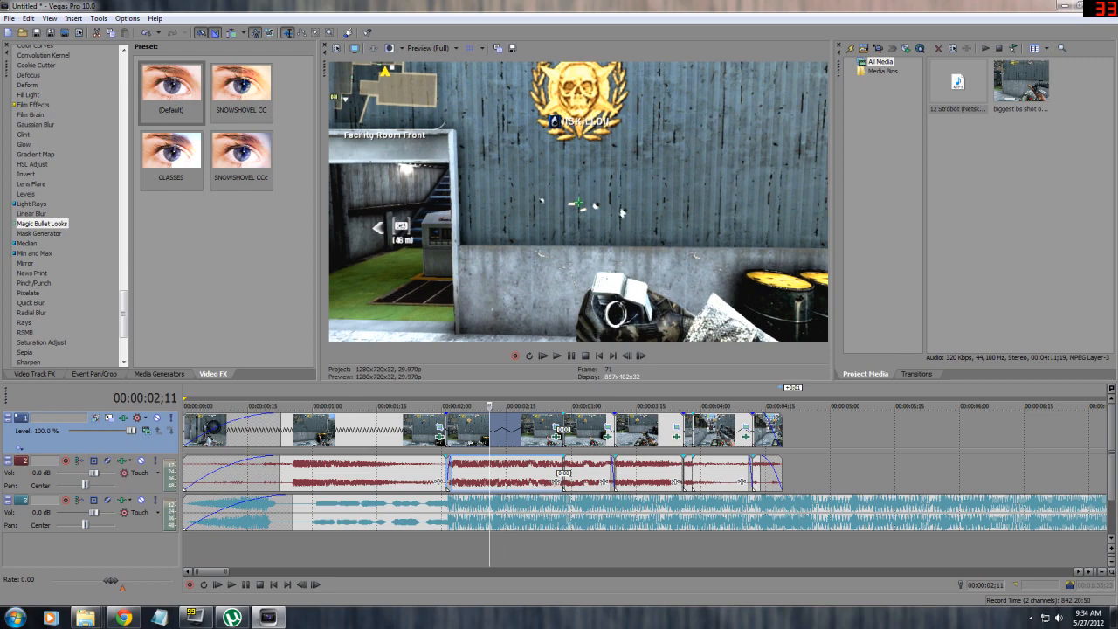
left_click(847, 471)
scroll(846, 472, "down", 2)
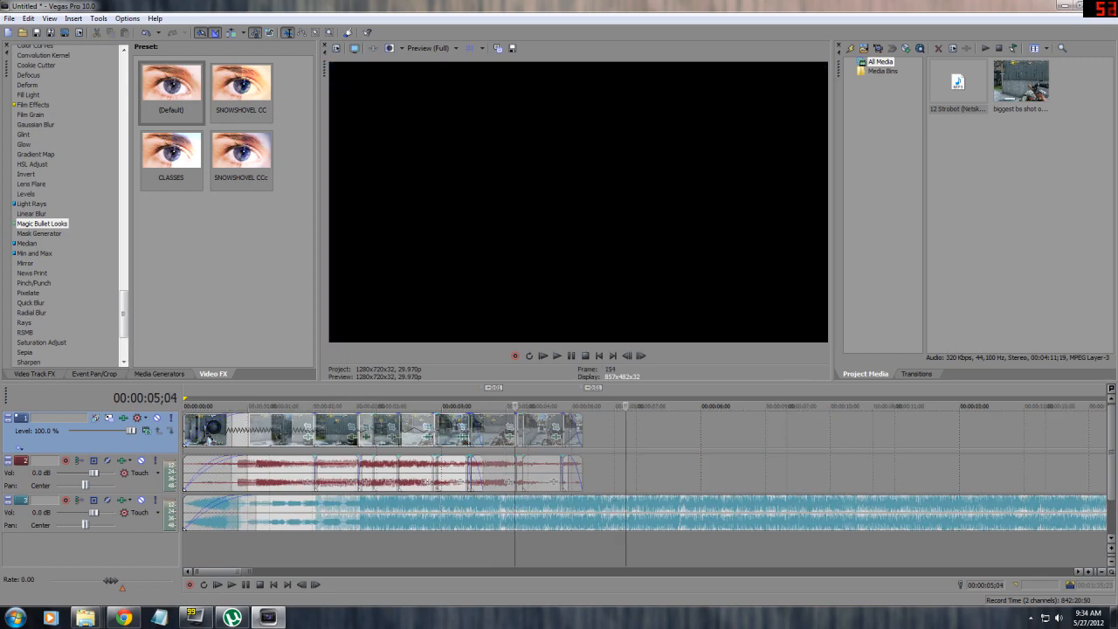
left_click(767, 437)
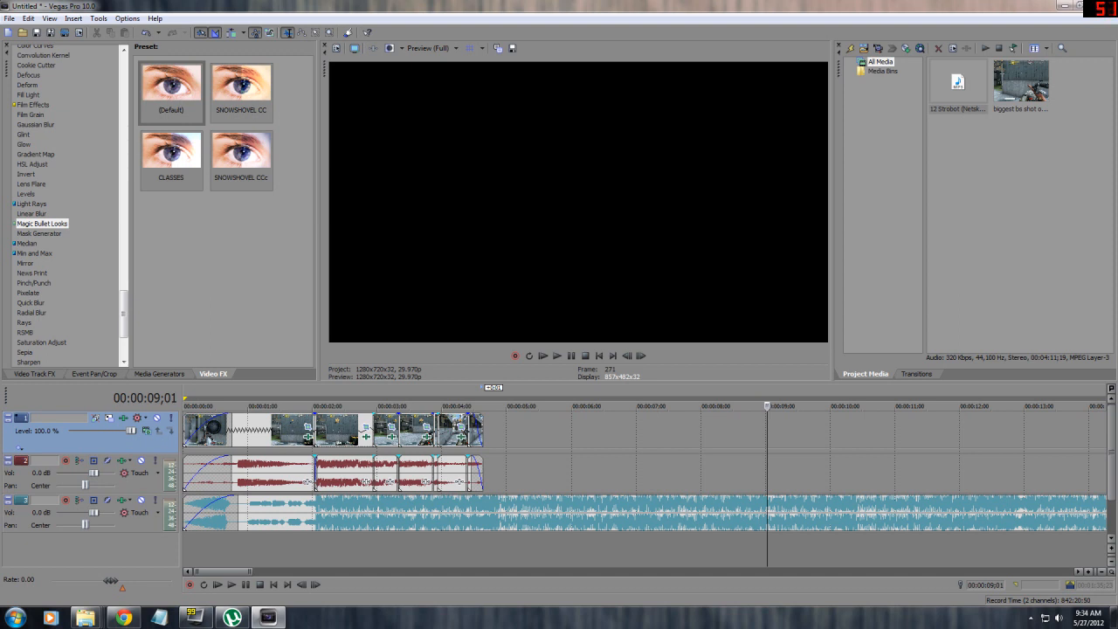
right_click(146, 550)
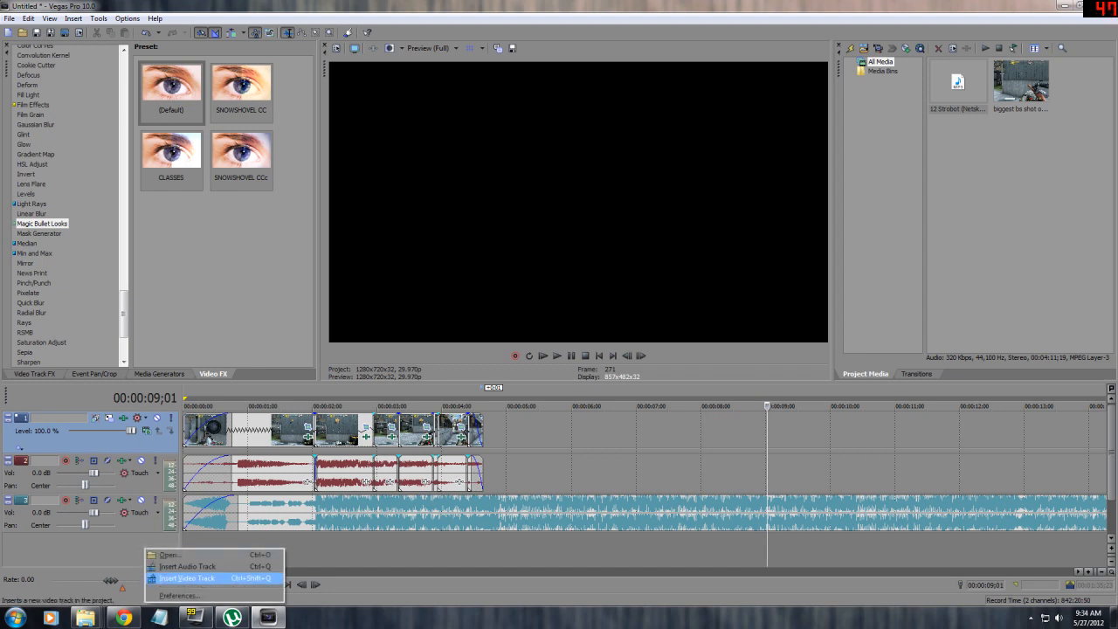
left_click(186, 578)
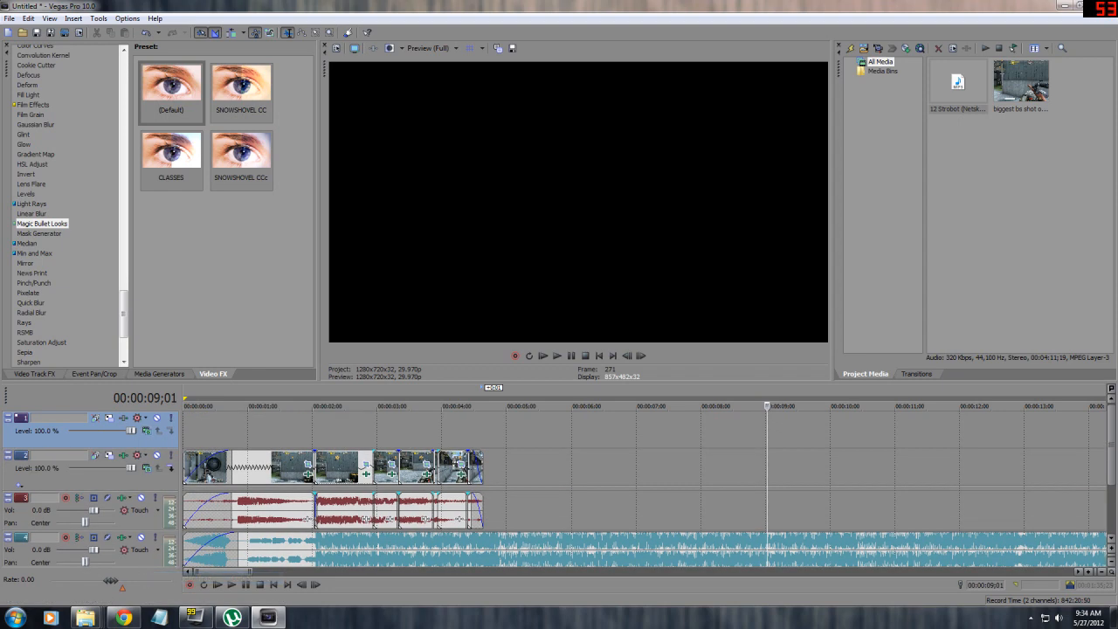
right_click(143, 440)
left_click(135, 439)
key("Delete")
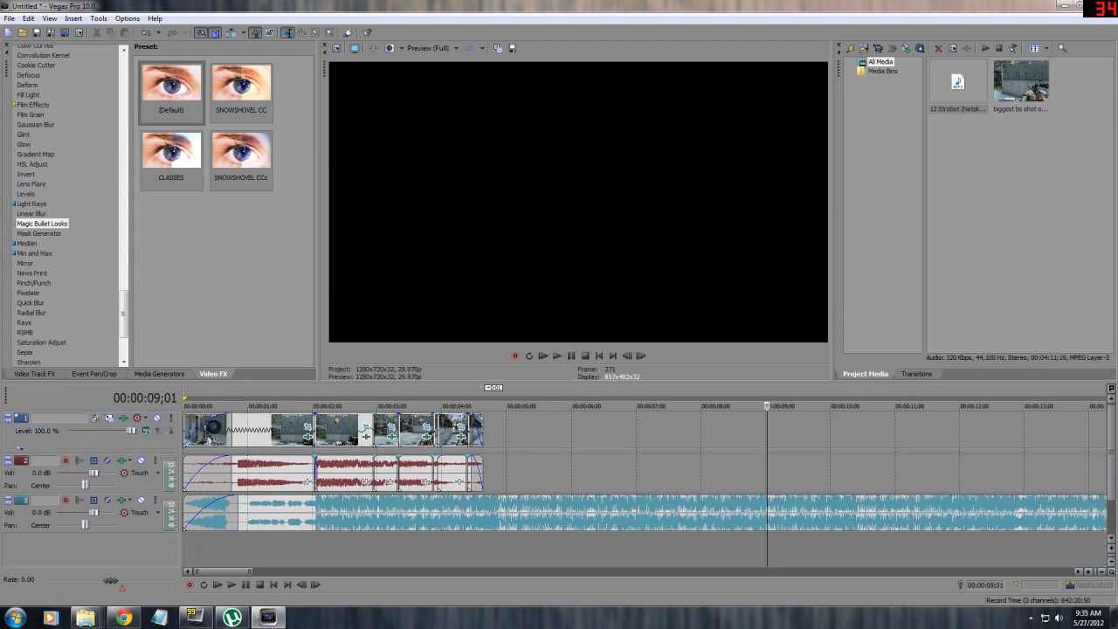
Step: Open the Magic Bullet Looks editor from the gameplay track's effect settings
left_click(113, 443)
left_click(159, 374)
left_click(213, 374)
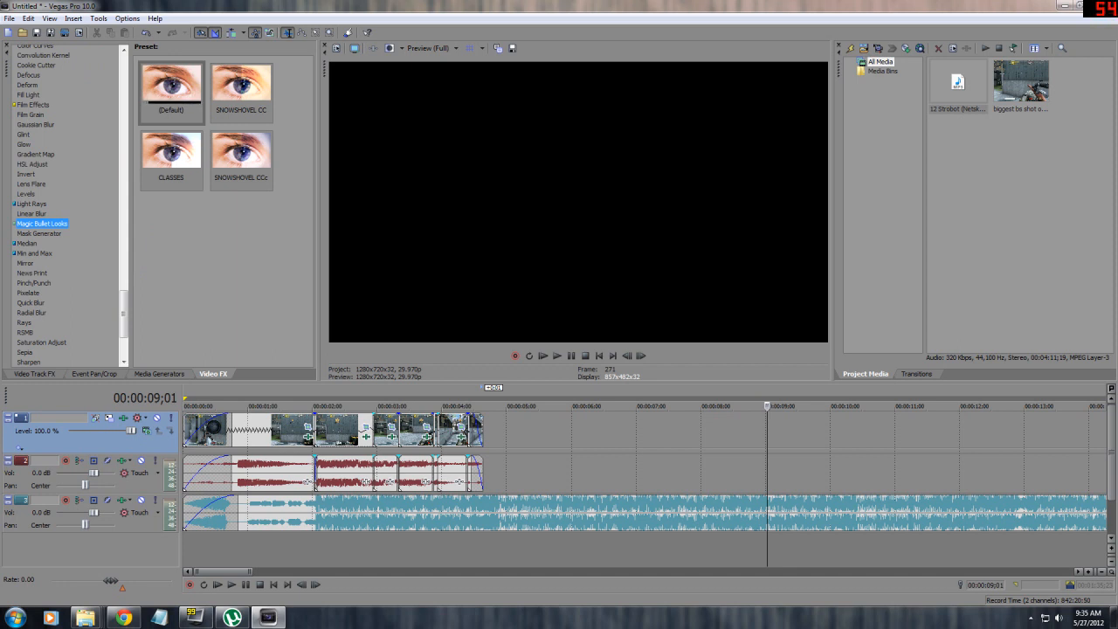
left_click(88, 442)
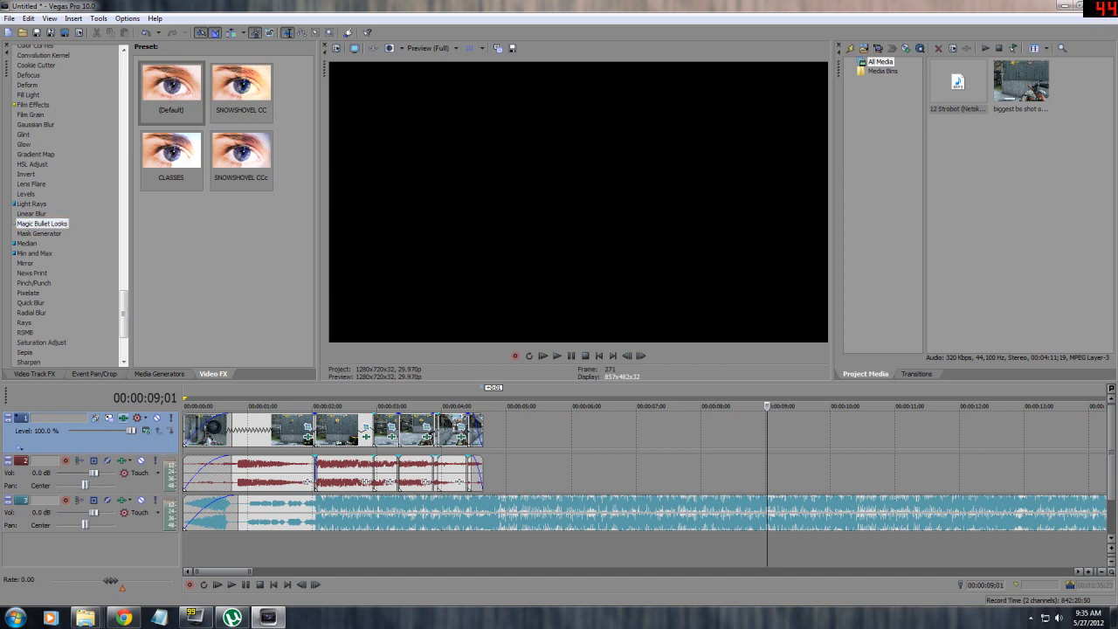
left_click(145, 430)
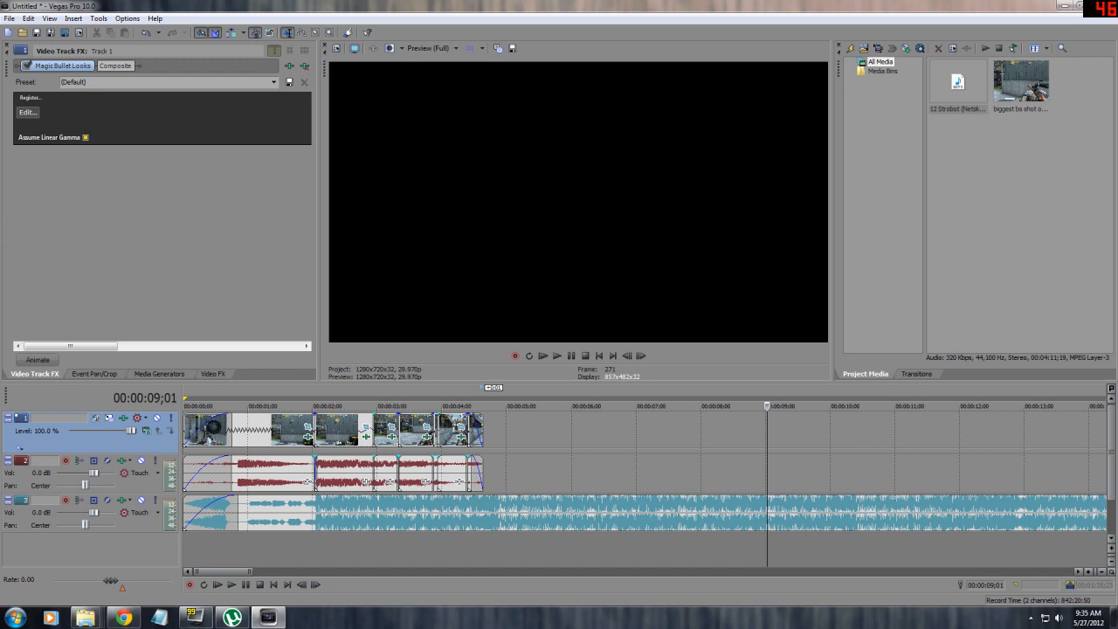
left_click(28, 113)
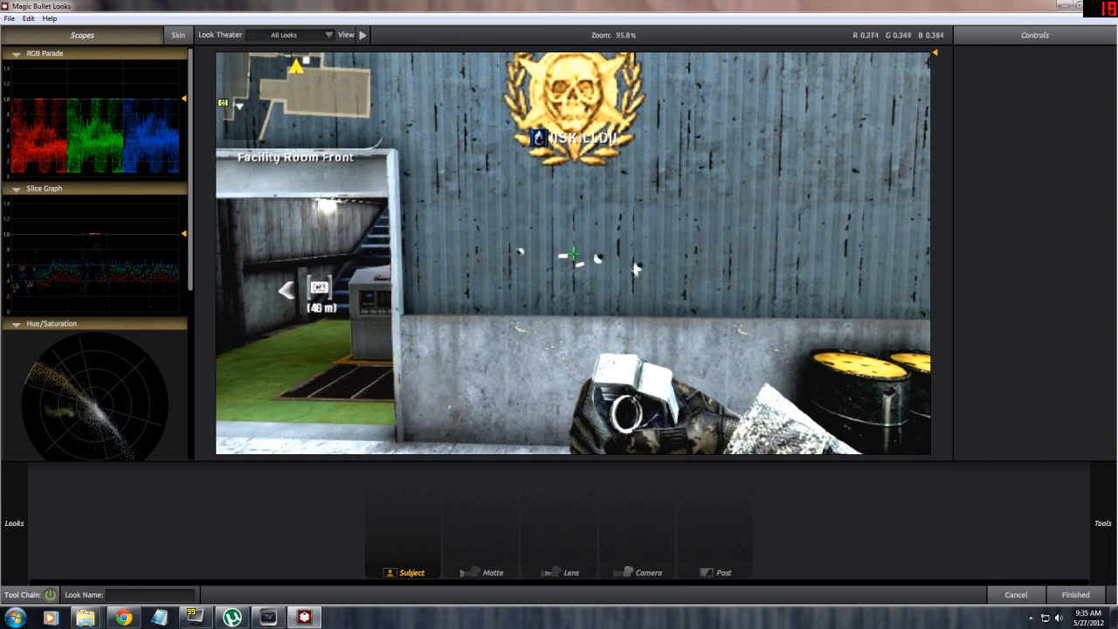
Step: Apply the Blockbuster preset look to the frame
mouse_move(14, 523)
mouse_move(260, 105)
left_mouse_down()
mouse_move(260, 353)
mouse_move(261, 103)
left_mouse_up()
left_click(131, 225)
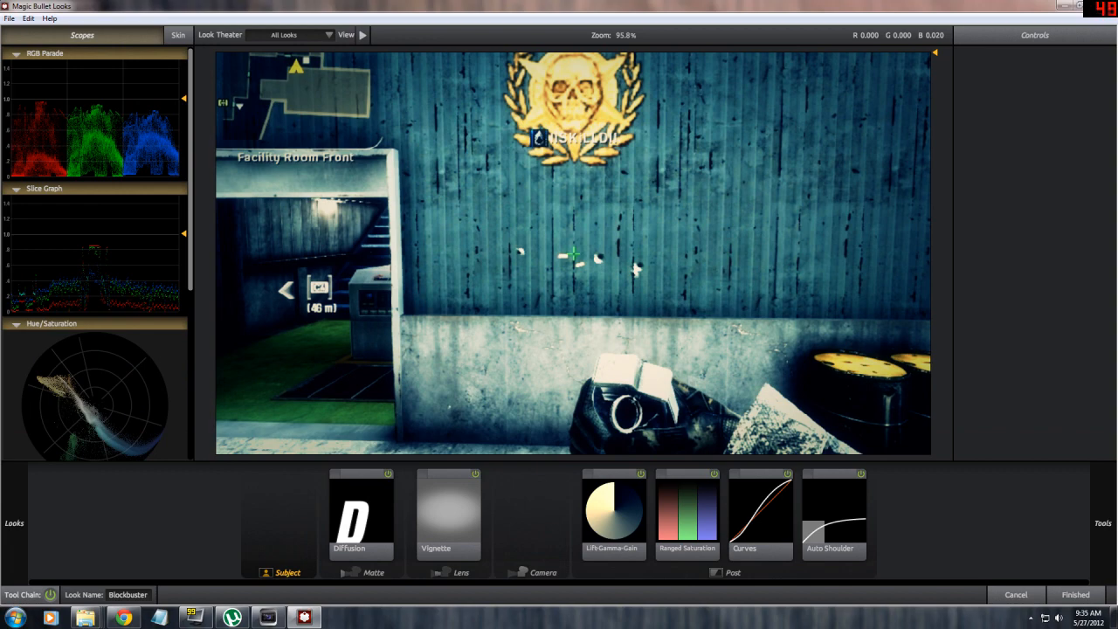
Step: Compare the frame with the look's Diffusion tool turned off and on
mouse_move(14, 523)
left_click(361, 514)
left_click(388, 473)
left_click(388, 474)
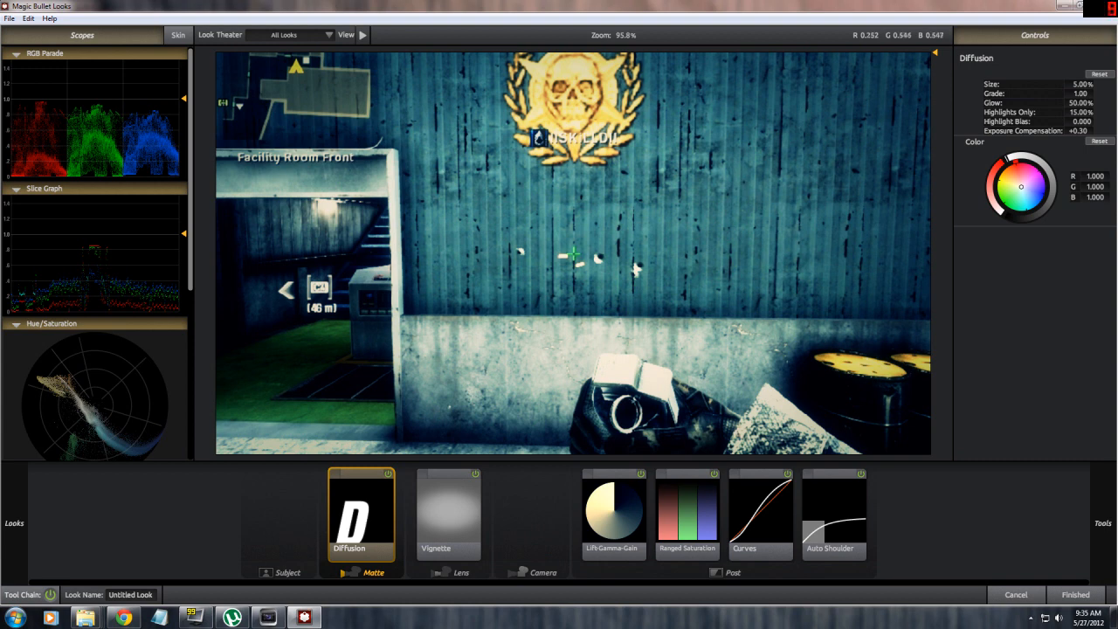
left_click(388, 473)
left_click(388, 474)
Step: Compare the frame with the look's Vignette tool turned off and on
left_click(449, 514)
left_click(476, 474)
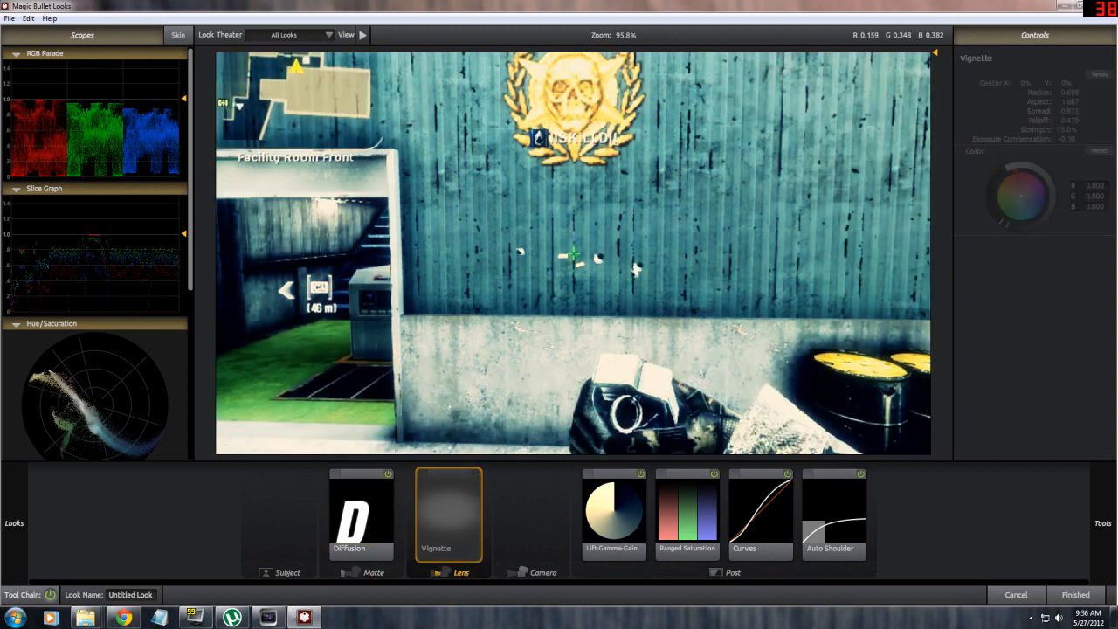
left_click(475, 474)
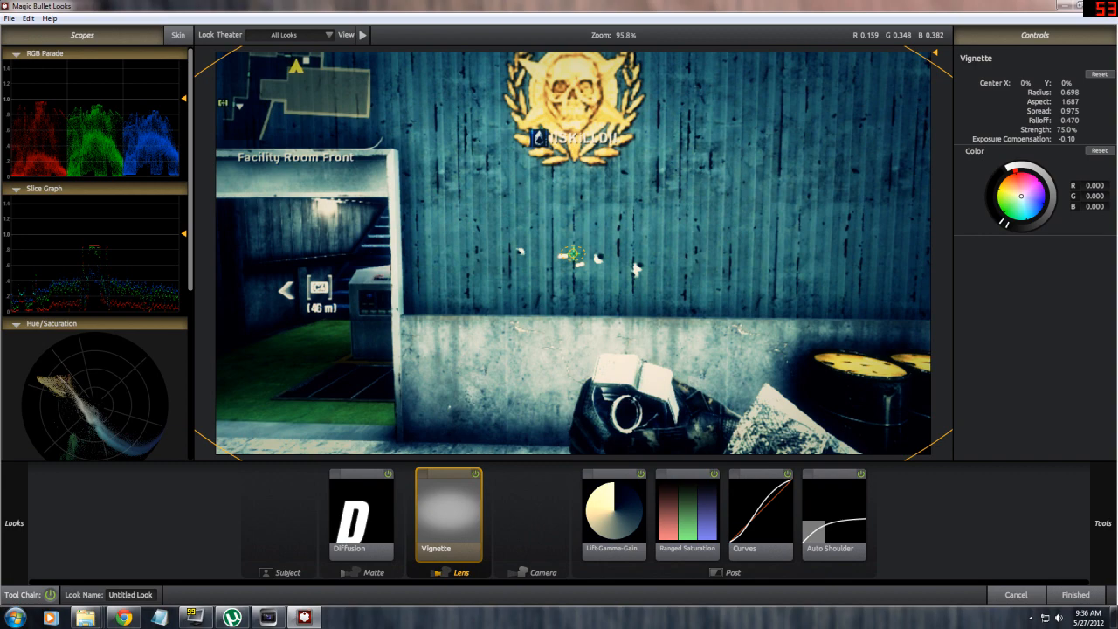
left_click(476, 474)
left_click(475, 474)
Step: Set the vignette's strength to 53.0%, and compare the frame with the vignette off and on
left_click_drag(1066, 130, 1053, 129)
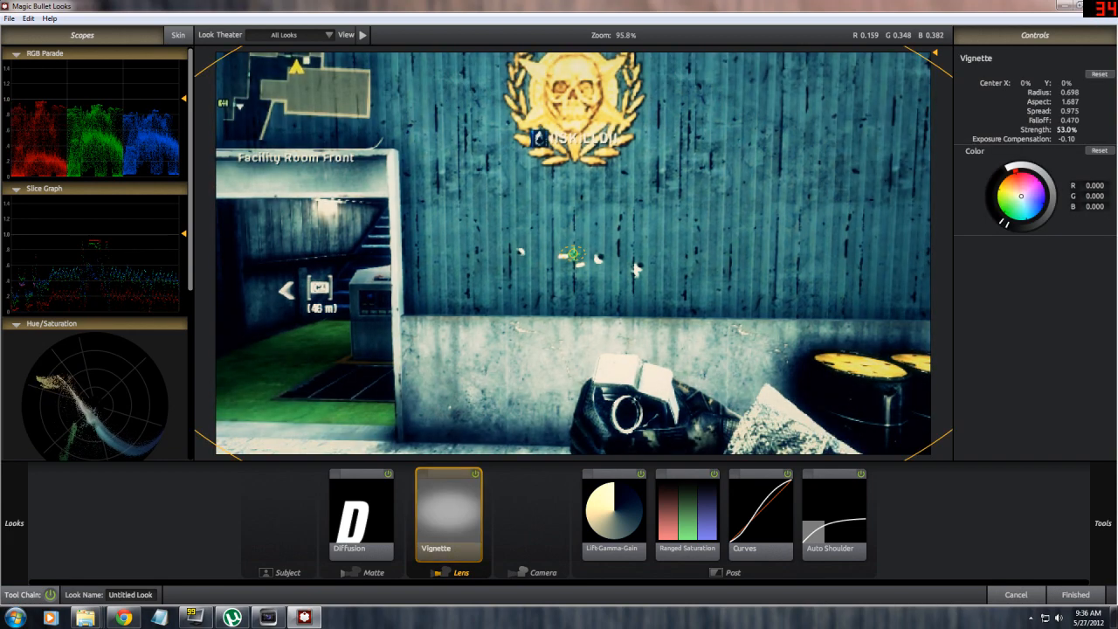
left_click(475, 474)
left_click(475, 474)
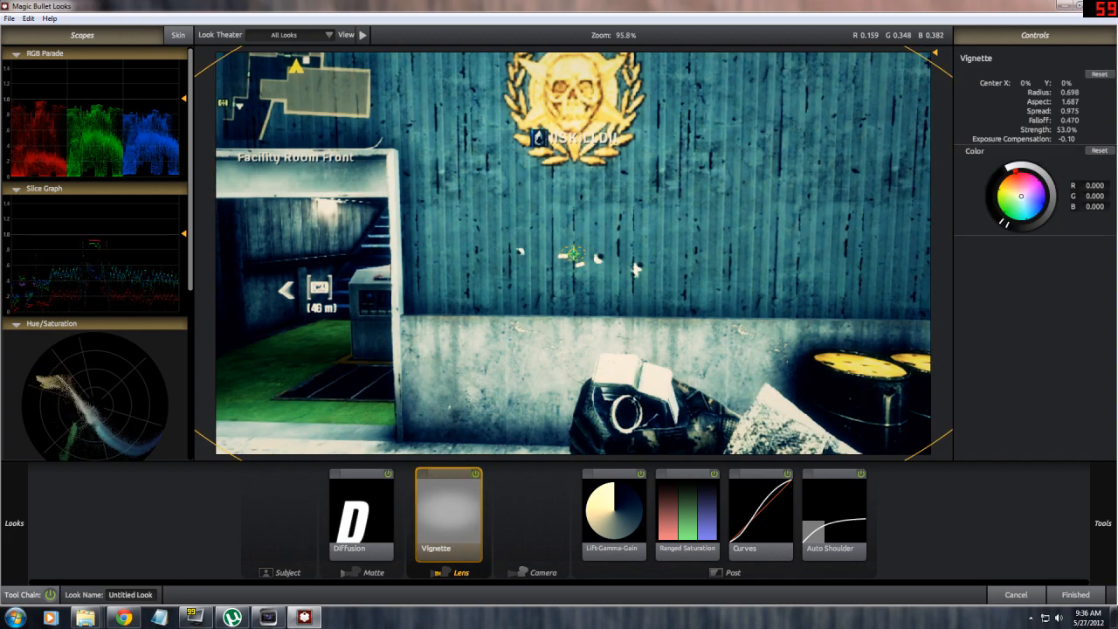
Step: Shift the Lift-Gamma-Gain tool's colours to lift 0.991/0.996/1.033, gamma 0.647/0.796/0.955 and gain 1.196/1.158/1.048
left_click(687, 515)
left_click(614, 516)
left_click(449, 515)
left_click(614, 515)
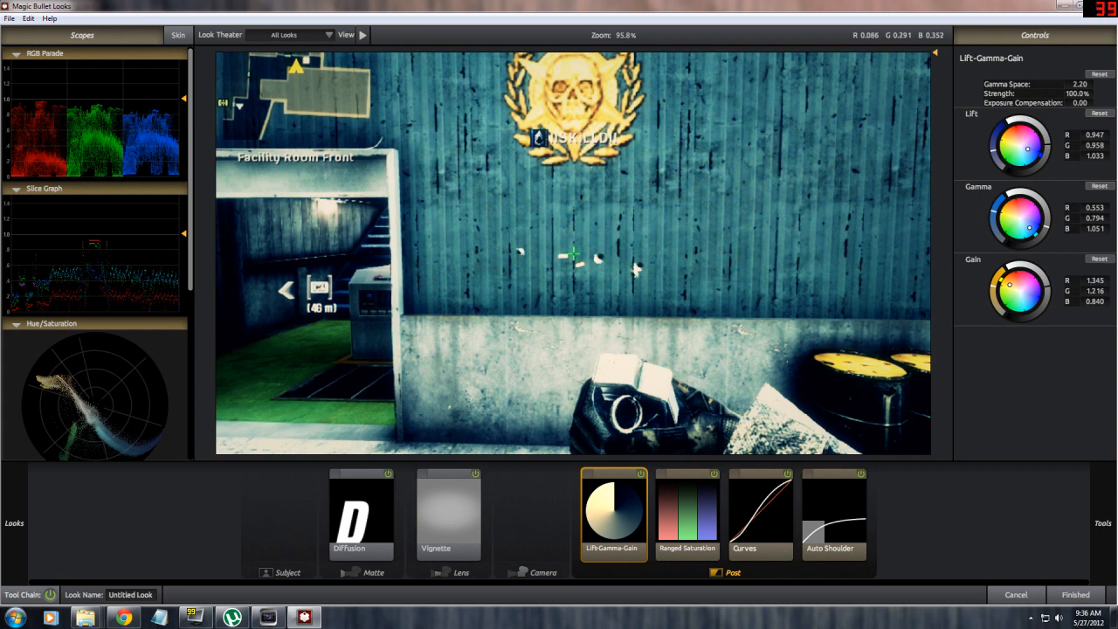
left_click_drag(994, 150, 994, 156)
left_click_drag(993, 211, 992, 215)
left_click_drag(992, 287, 994, 298)
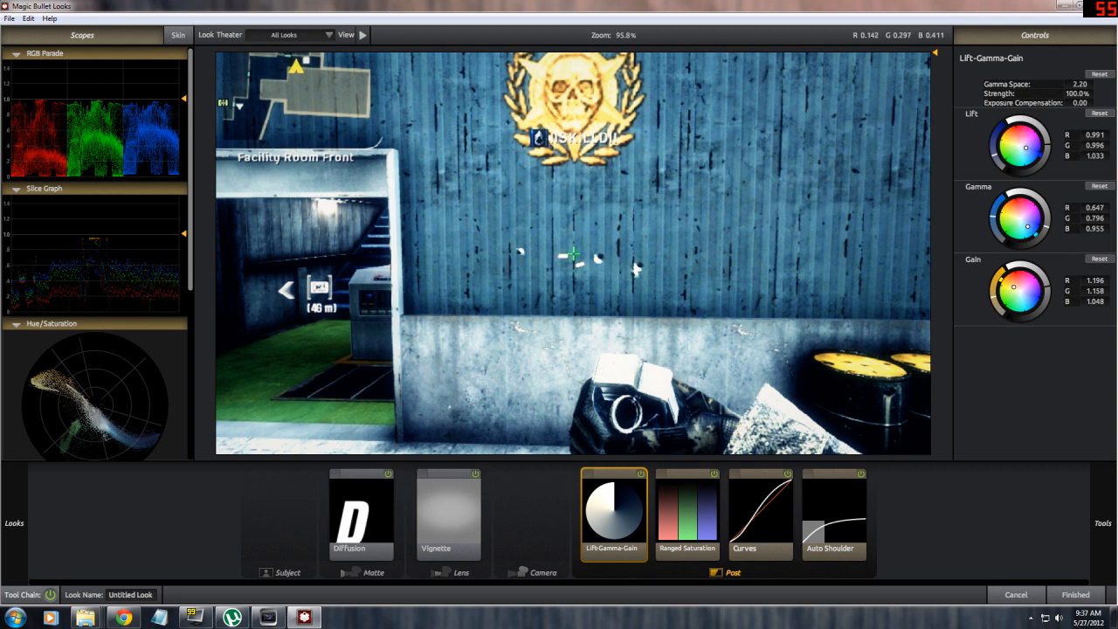
Step: Fine-tune Lift-Gamma-Gain to lift 0.977/0.984/1.033, gamma 0.808/0.800/0.790 and gain 1.223/1.168/1.010, and apply the finished look to the track
left_click_drag(1028, 227, 1024, 223)
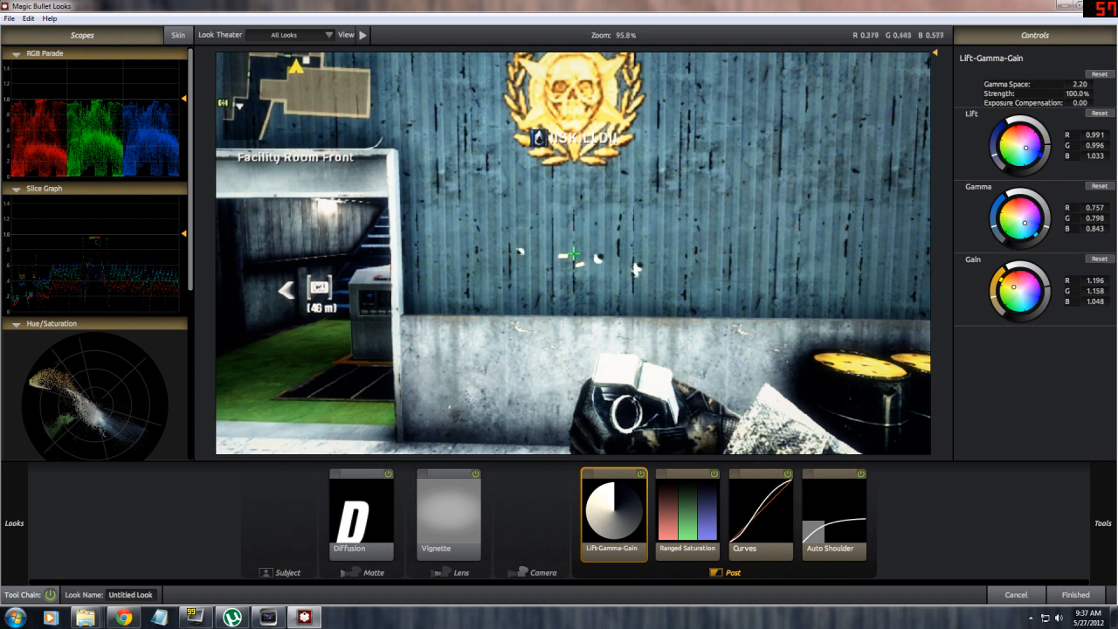
left_click_drag(1014, 286, 1013, 285)
left_click_drag(1024, 223, 1016, 216)
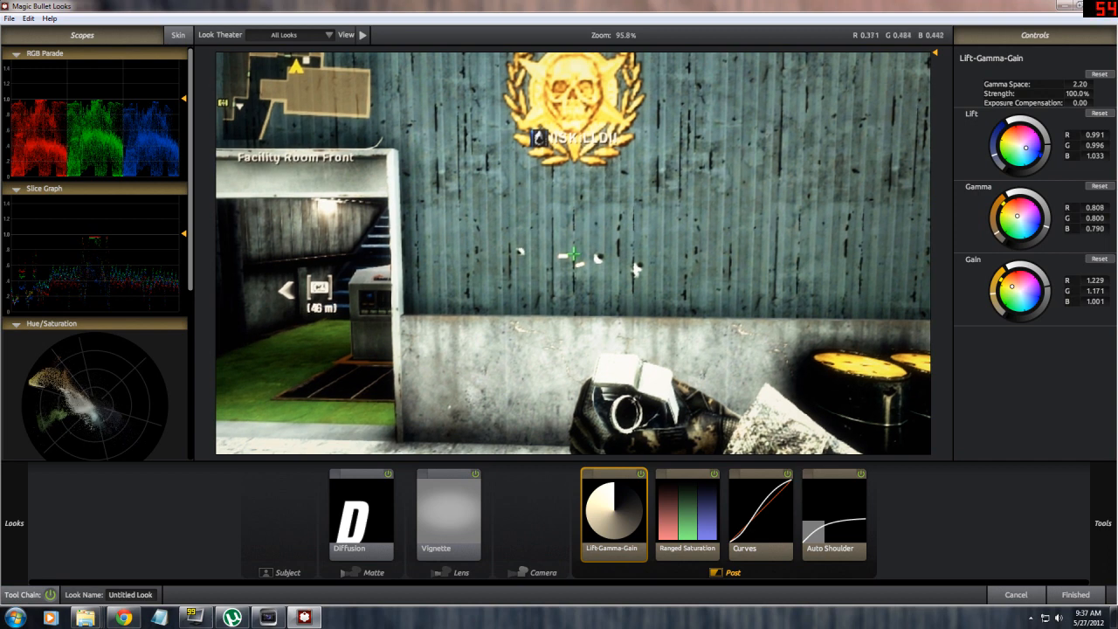
left_click_drag(1025, 147, 1027, 148)
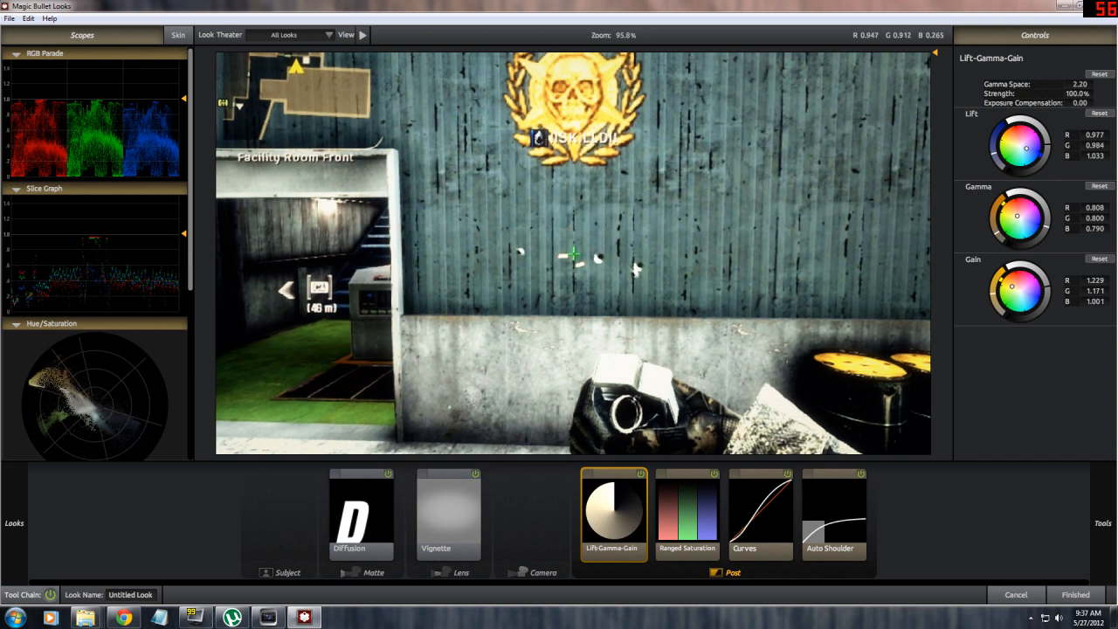
left_click_drag(1012, 286, 1013, 286)
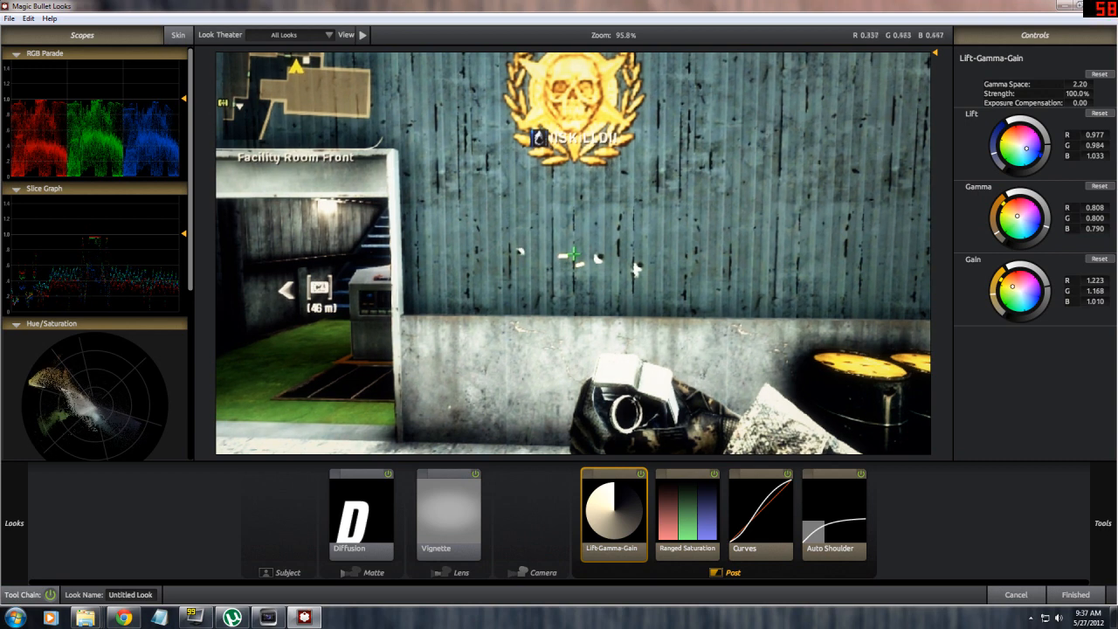
left_click(1075, 595)
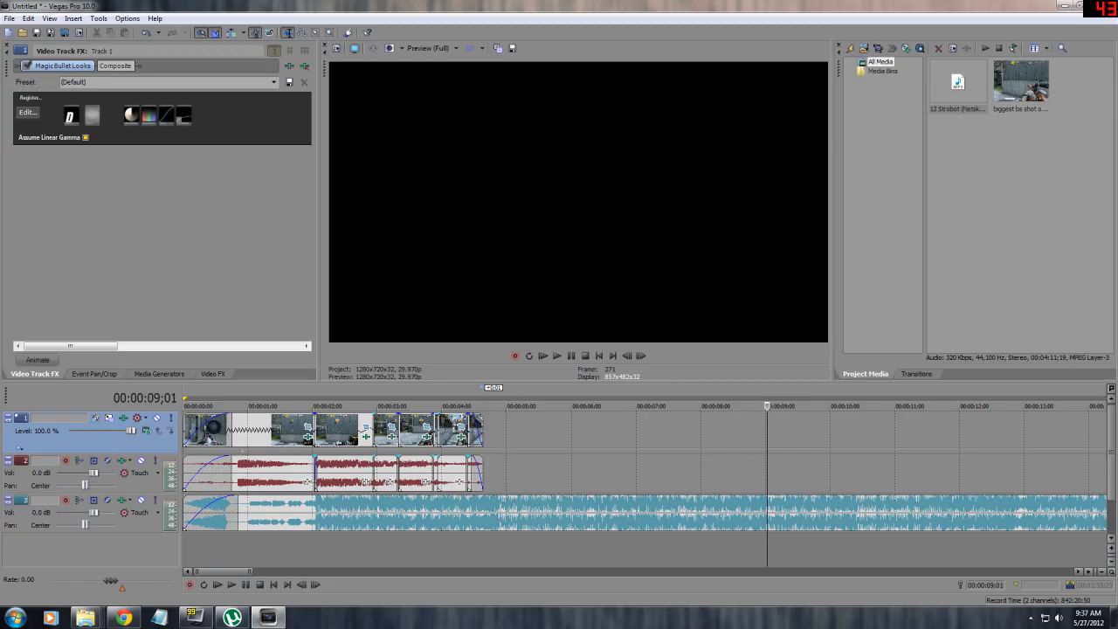
Step: Compare the clips around 00:00:01;20 and 00:00:02;13 with Magic Bullet Looks turned off and on in a wider preview
left_click(291, 430)
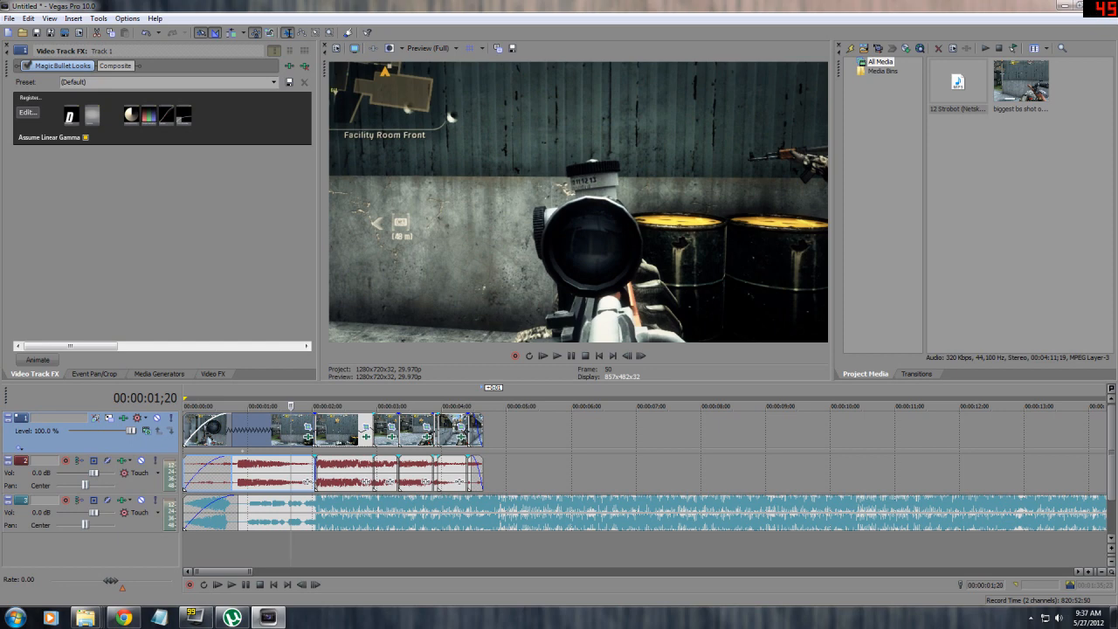
left_click_drag(318, 218, 229, 219)
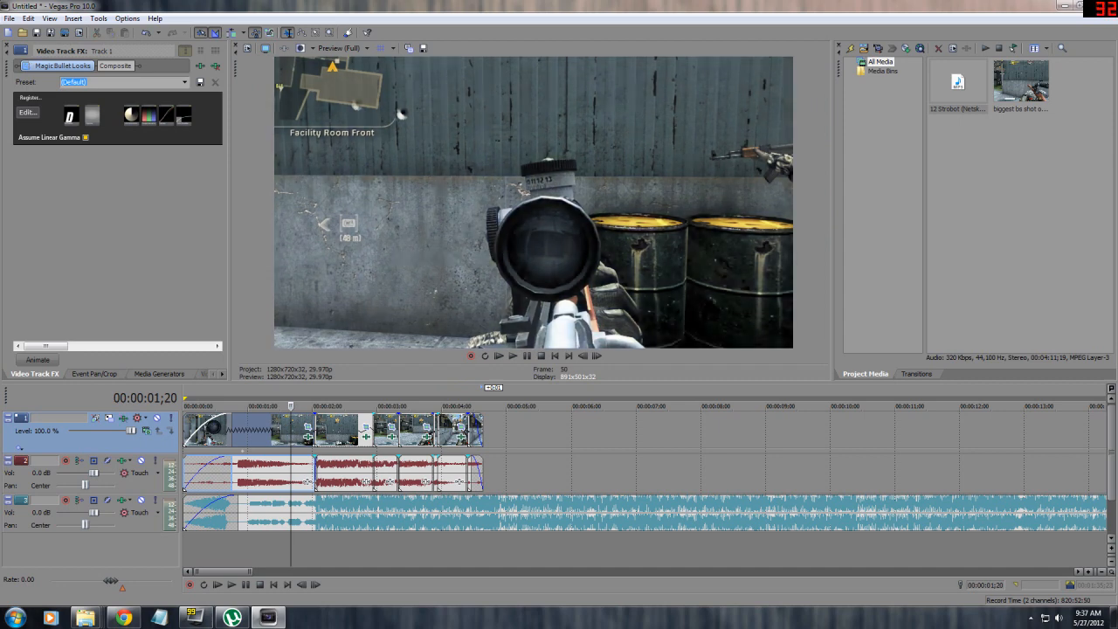
left_click(27, 66)
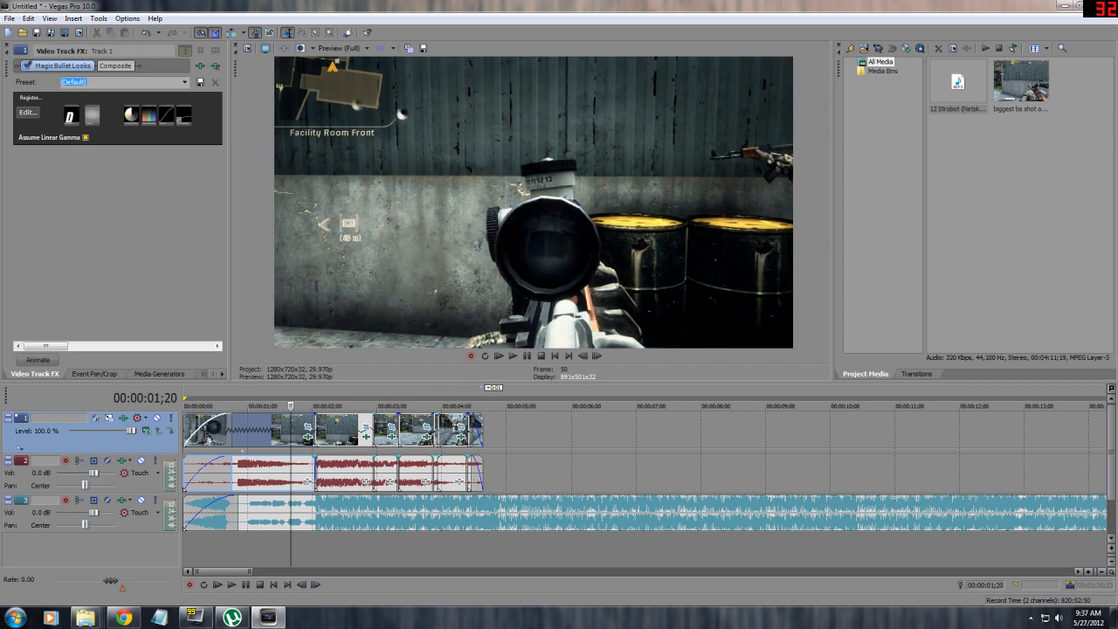
left_click(340, 429)
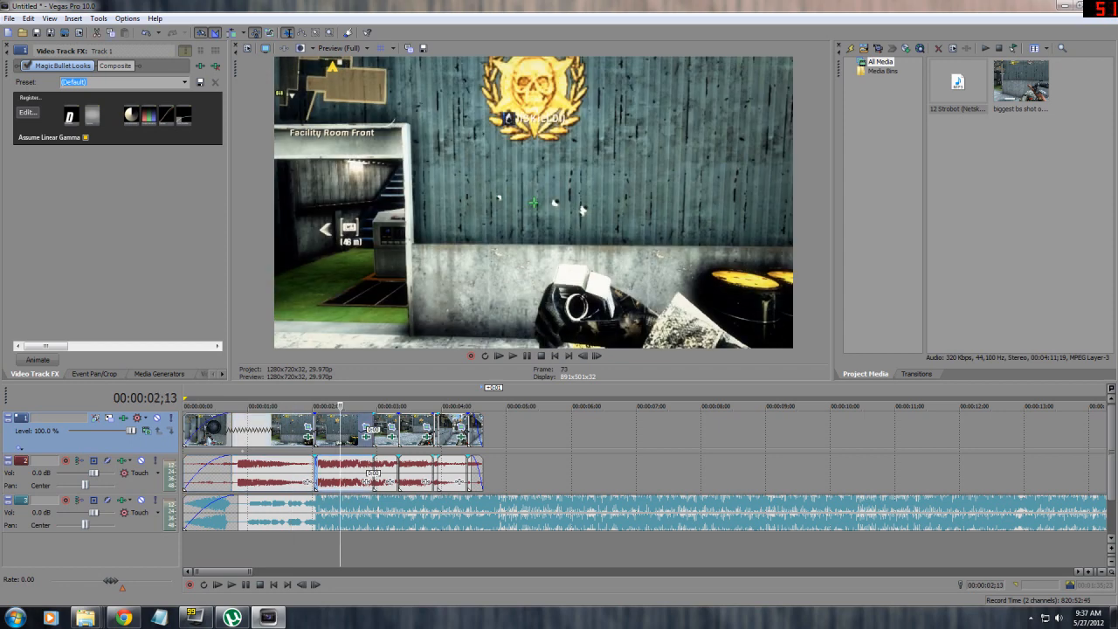
left_click(27, 66)
left_click(27, 66)
left_click(27, 67)
left_click(27, 66)
Step: Enlarge the video preview and examine the grade on the later clips of the montage
left_click(416, 429)
scroll(417, 429, "up", 3)
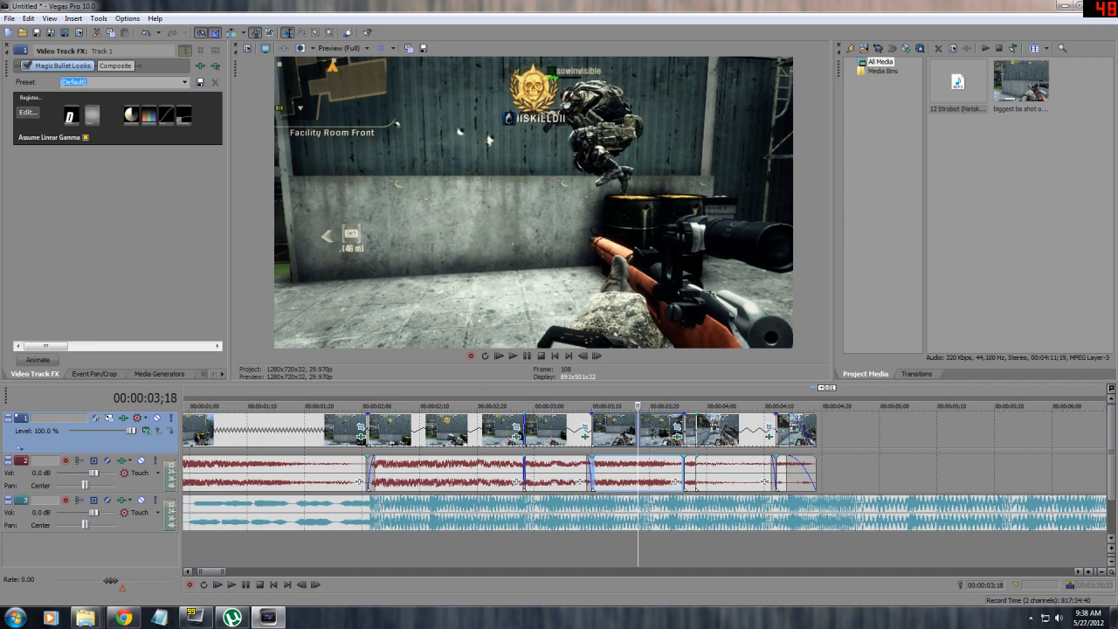
left_click_drag(833, 219, 905, 218)
left_click_drag(559, 382, 559, 470)
key("space")
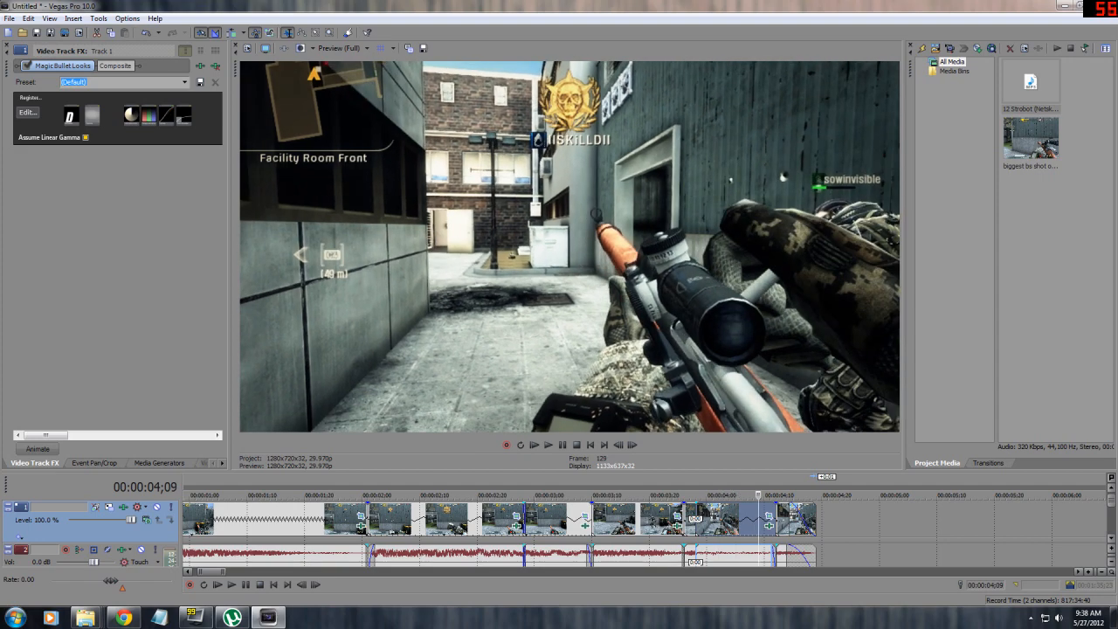
mouse_move(758, 495)
left_mouse_down()
mouse_move(787, 495)
mouse_move(742, 495)
left_mouse_up()
left_click(701, 519)
left_click(730, 519)
left_click(620, 519)
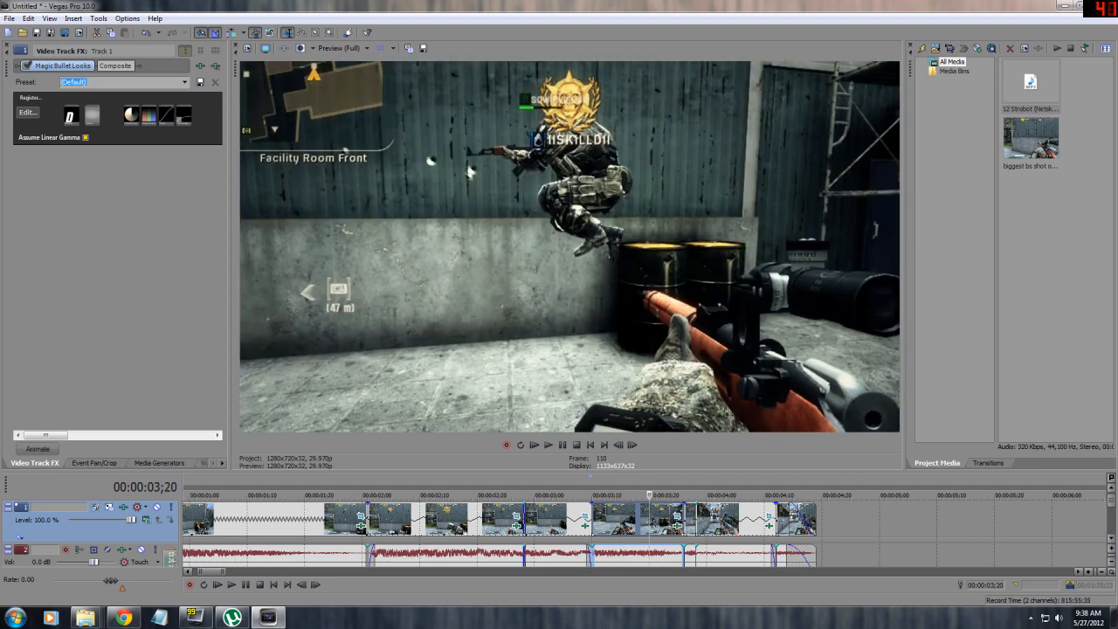
Step: Step backward and forward frame by frame through the clip around 00:00:03;20 to examine the grade
key("Left")
key("Left")
key("Left")
key("Left")
key("Left")
key("Left")
key("Left")
key("Right")
key("Right")
key("Right")
key("Right")
key("Right")
key("Right")
key("Right")
Step: Make room for all timeline tracks again and spot-check the grade on clips across the montage
left_click_drag(559, 472, 559, 359)
left_click(459, 407)
left_click(305, 406)
left_click(432, 407)
left_click(559, 406)
left_click(631, 407)
Step: Find the RSMB motion blur effect among the video effects and show its presets
left_click(159, 348)
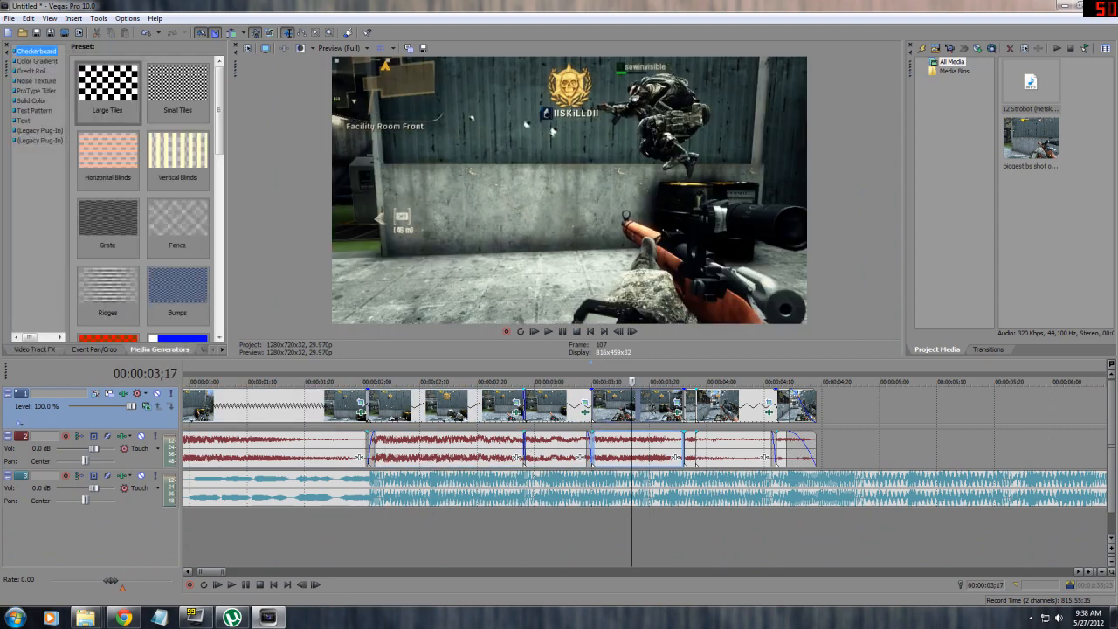
left_click(205, 349)
mouse_move(123, 290)
left_mouse_down()
mouse_move(123, 306)
mouse_move(123, 264)
mouse_move(123, 300)
left_mouse_up()
left_click(39, 170)
key("Down")
key("Down")
key("Up")
key("Up")
key("Up")
left_click_drag(123, 300, 123, 312)
left_click(50, 255)
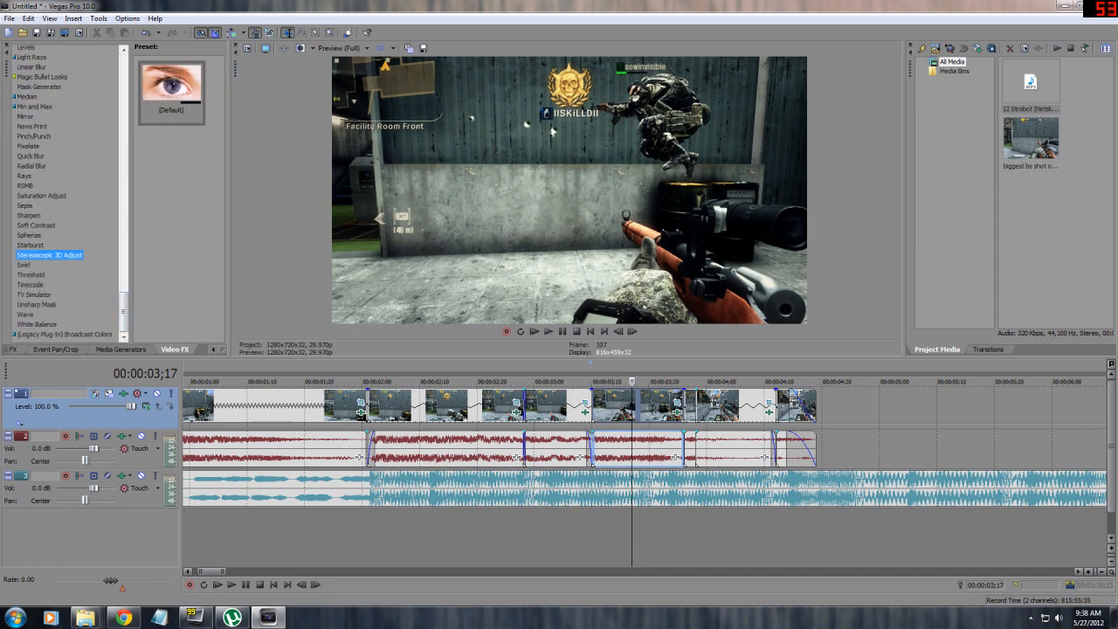
left_click(25, 186)
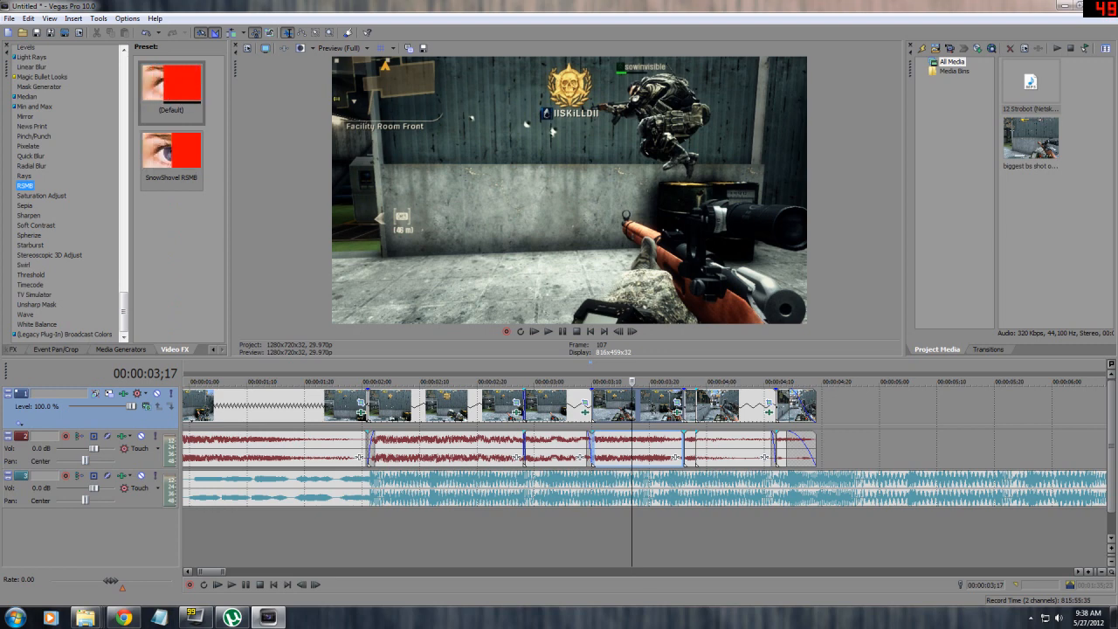
left_click_drag(228, 188, 222, 187)
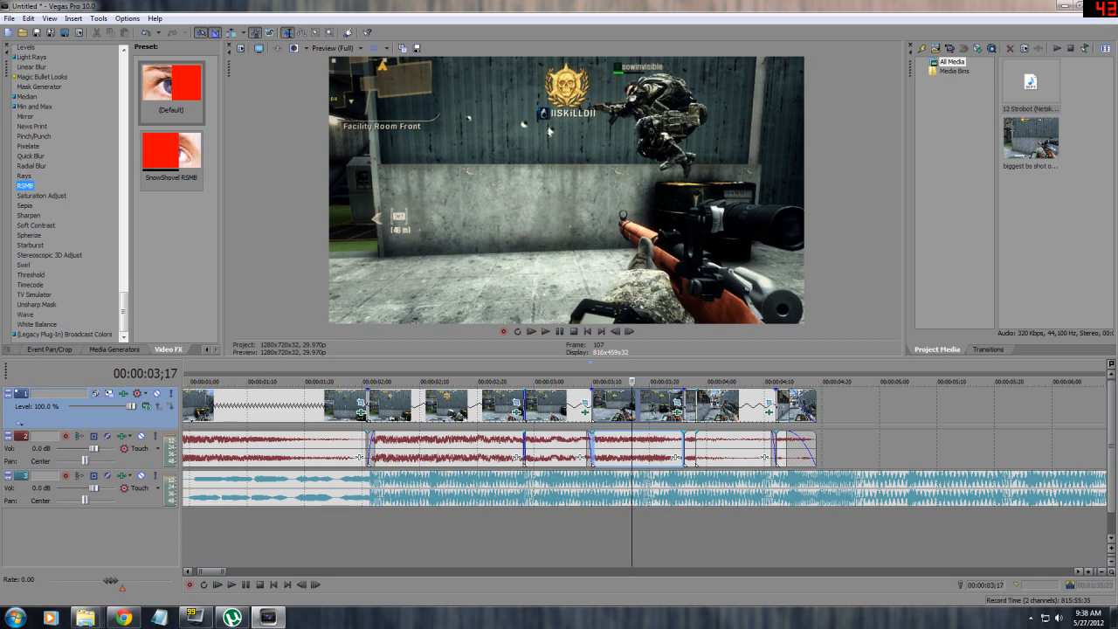
Step: Add RSMB with the SnowShovel RSMB preset to video track 1 and show its track effect settings
left_click(172, 158)
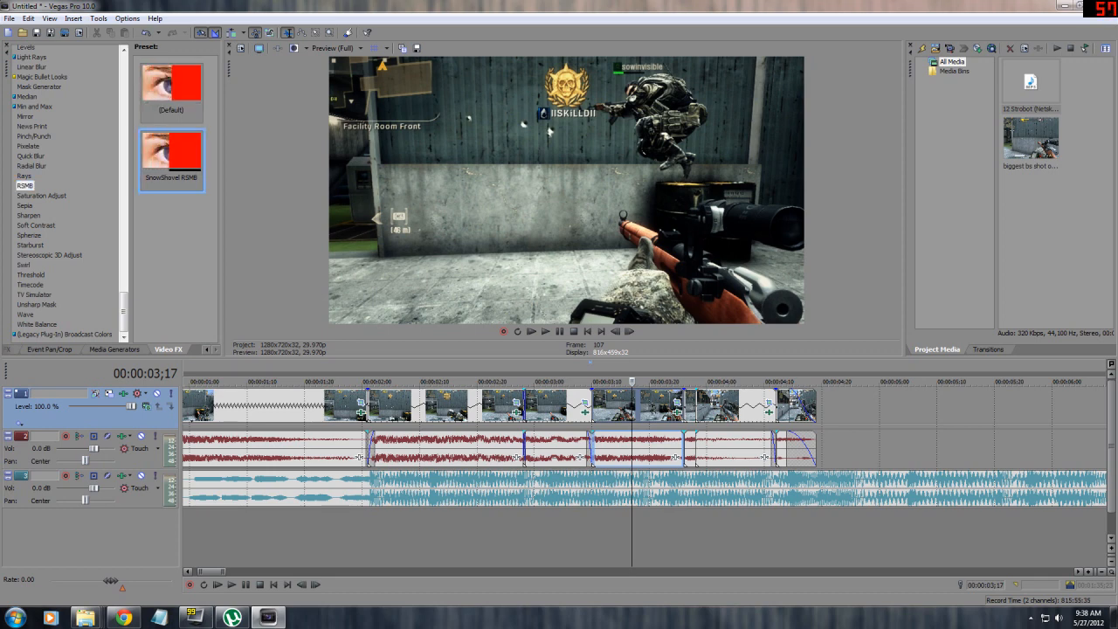
left_click(396, 406)
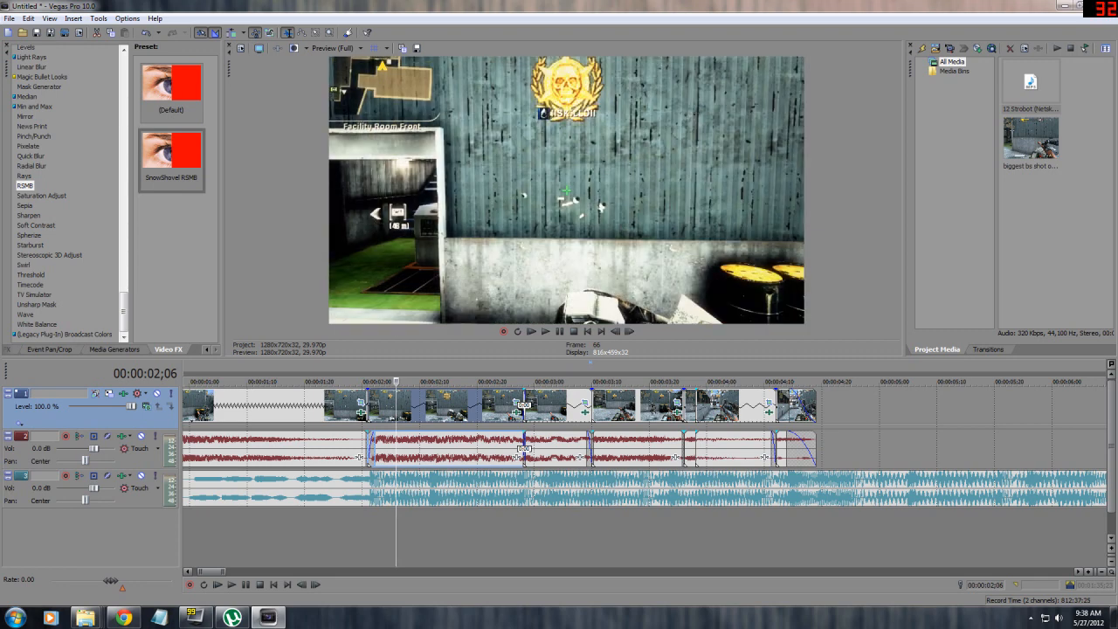
left_click(172, 159)
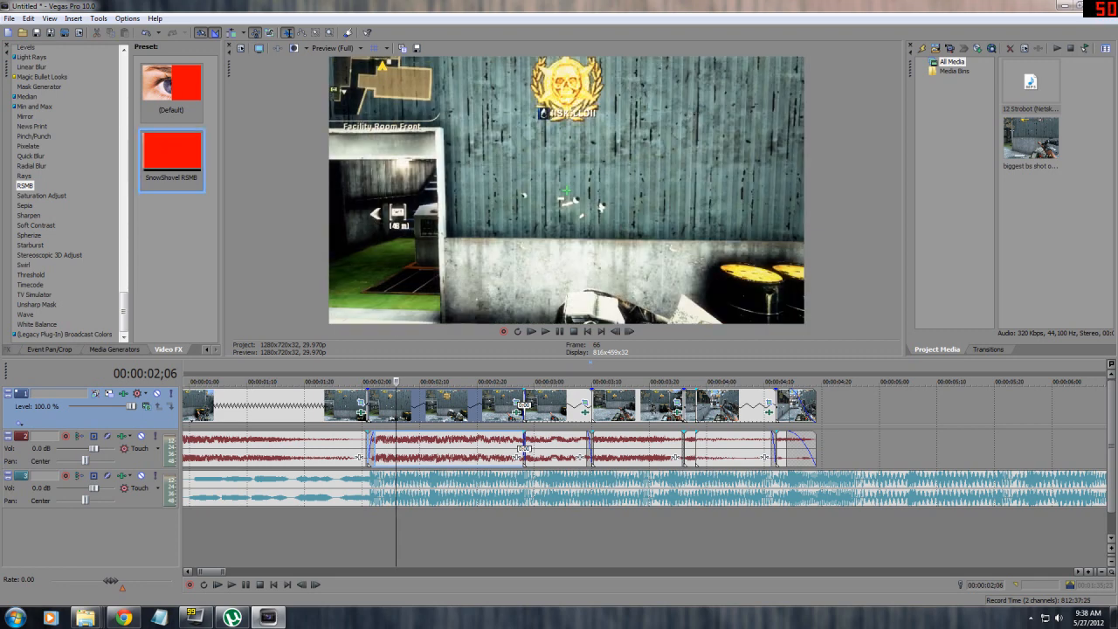
left_click_drag(222, 188, 243, 188)
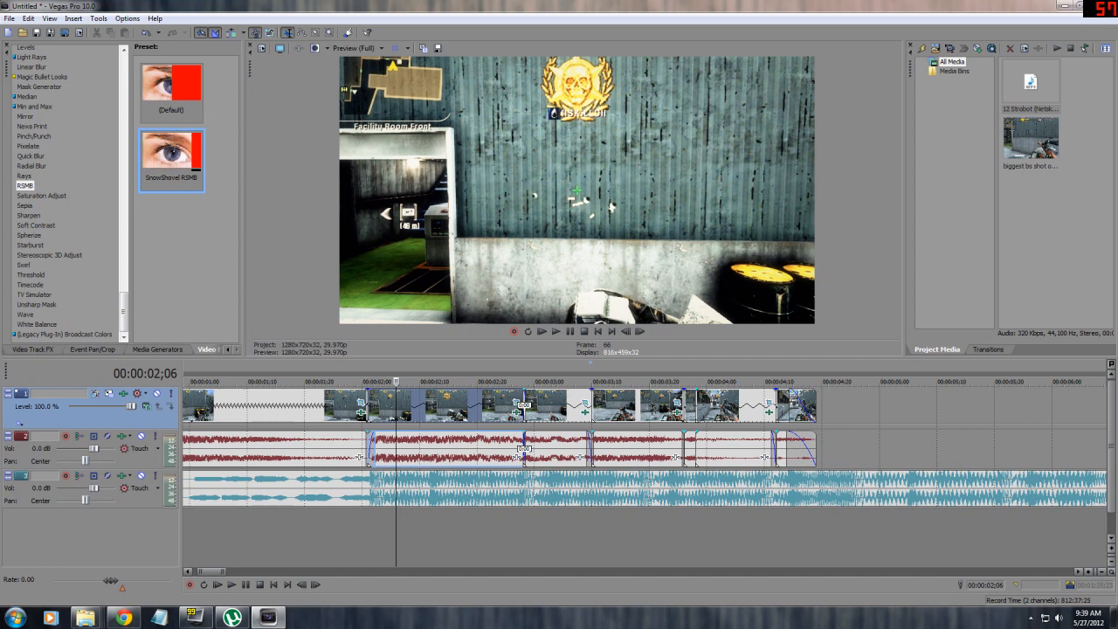
left_click(33, 349)
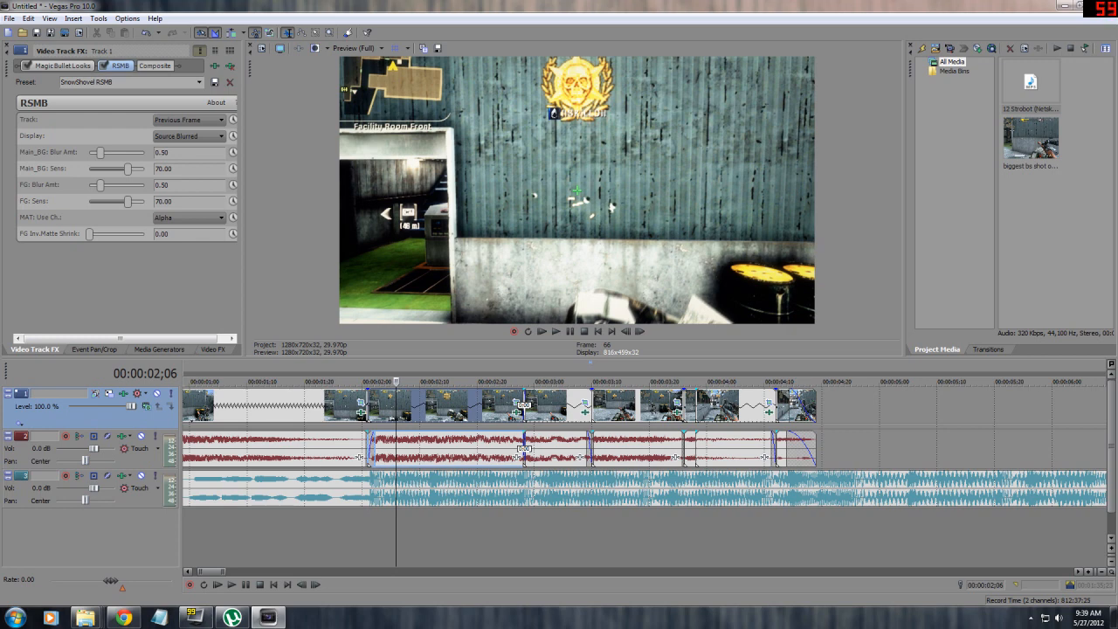
Step: Compare the scoped frame at 00:00:01;26 with the RSMB motion blur turned off and on
left_click(339, 406)
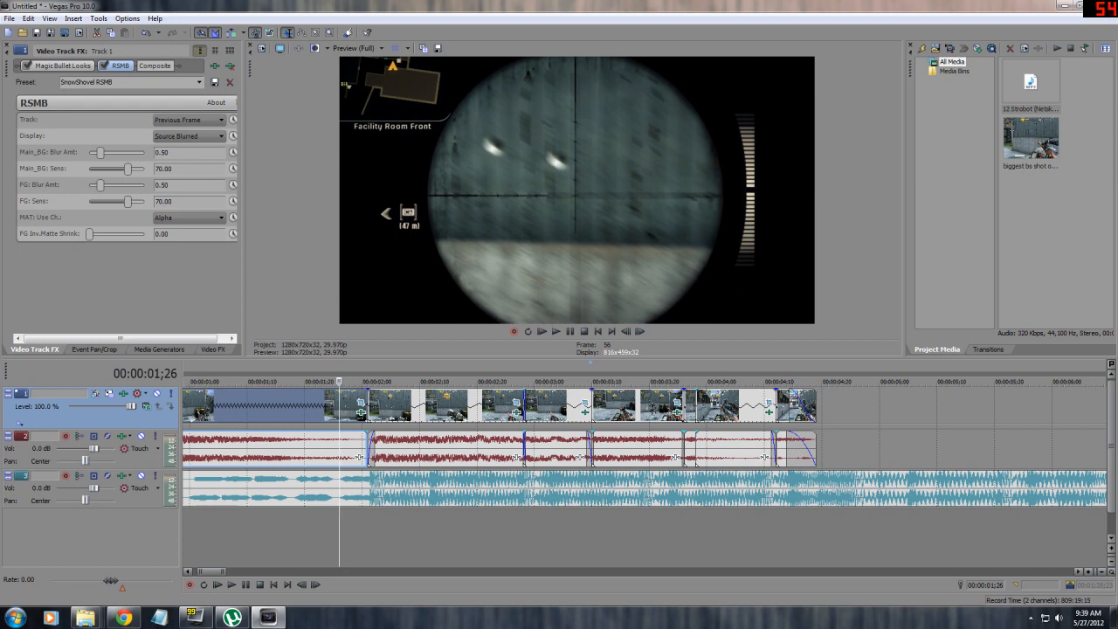
left_click(104, 65)
left_click(104, 66)
left_click(104, 66)
left_click(104, 66)
left_click(104, 65)
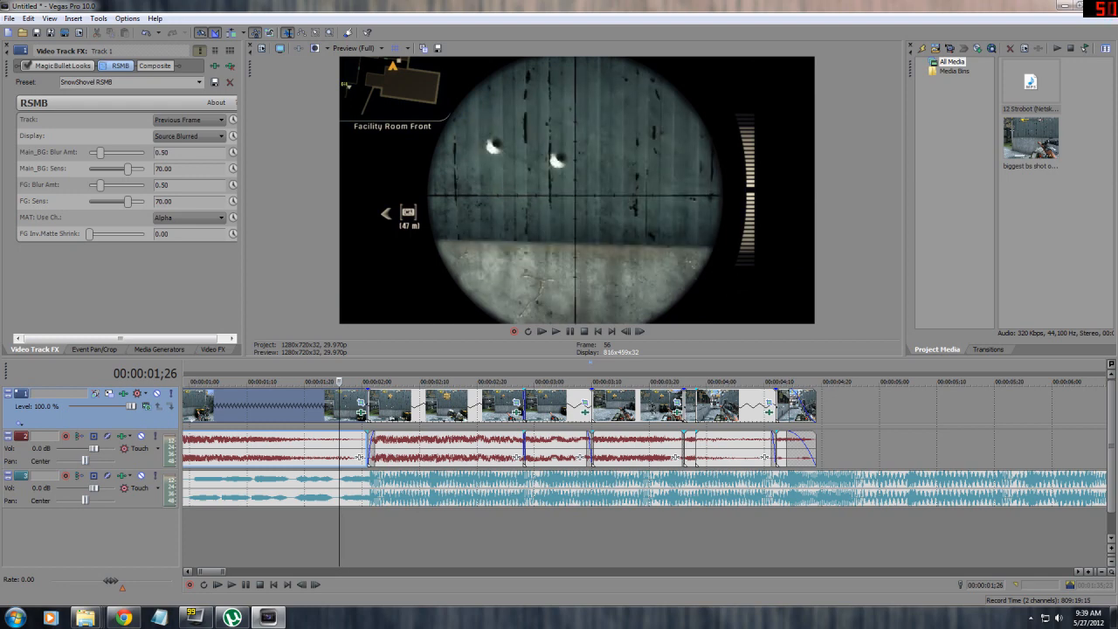
left_click(104, 66)
left_click(104, 66)
left_click(104, 66)
left_click(104, 65)
left_click(104, 66)
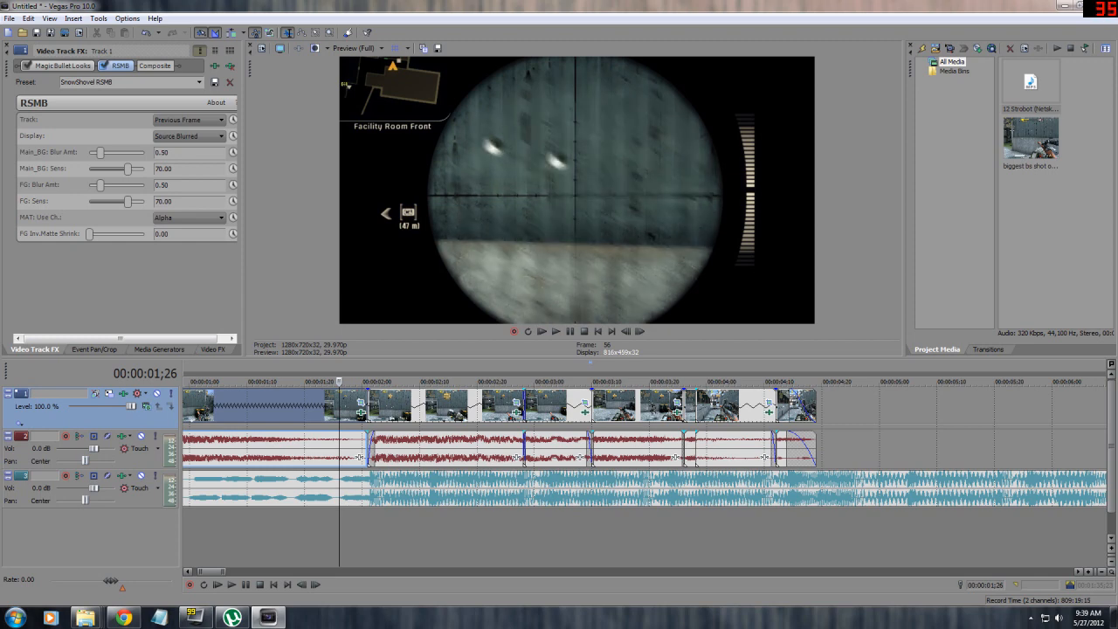
left_click(104, 65)
Step: Compare the frames at 00:00:01;16 and 00:00:03;20 with the RSMB motion blur turned off and on
left_click_drag(247, 175, 278, 175)
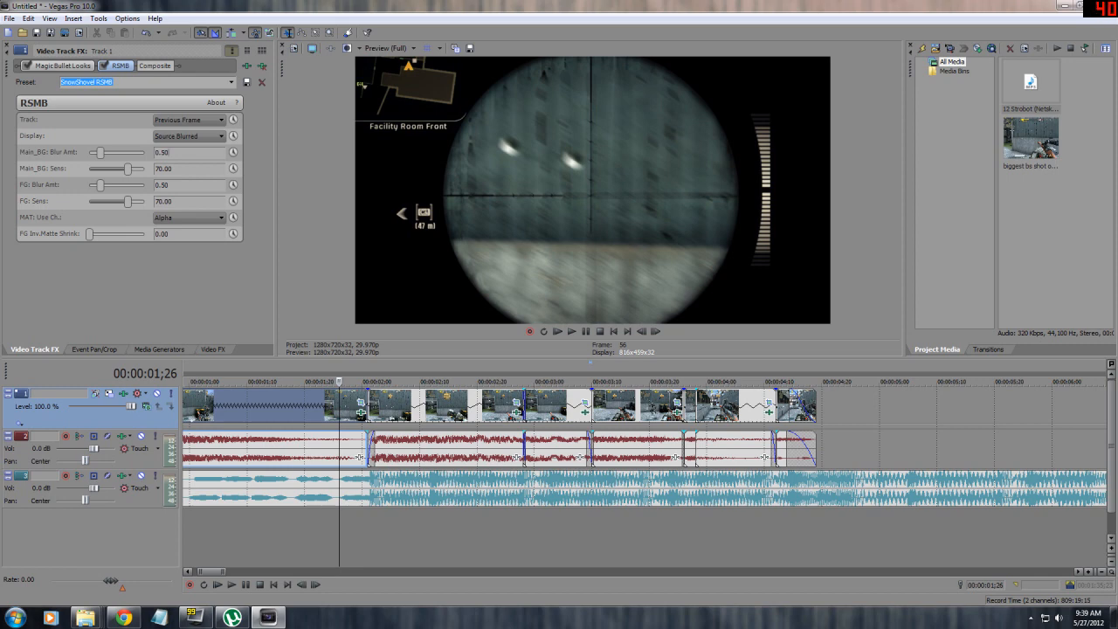
left_click_drag(339, 382, 281, 381)
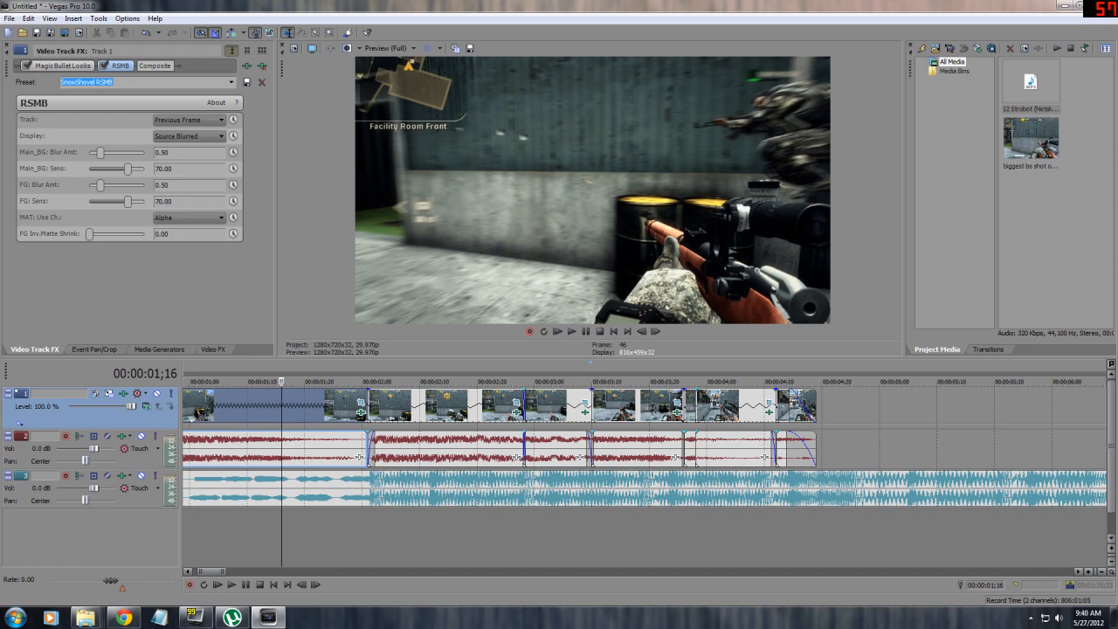
left_click(104, 66)
left_click(648, 406)
left_click(104, 65)
left_click(104, 66)
left_click(104, 66)
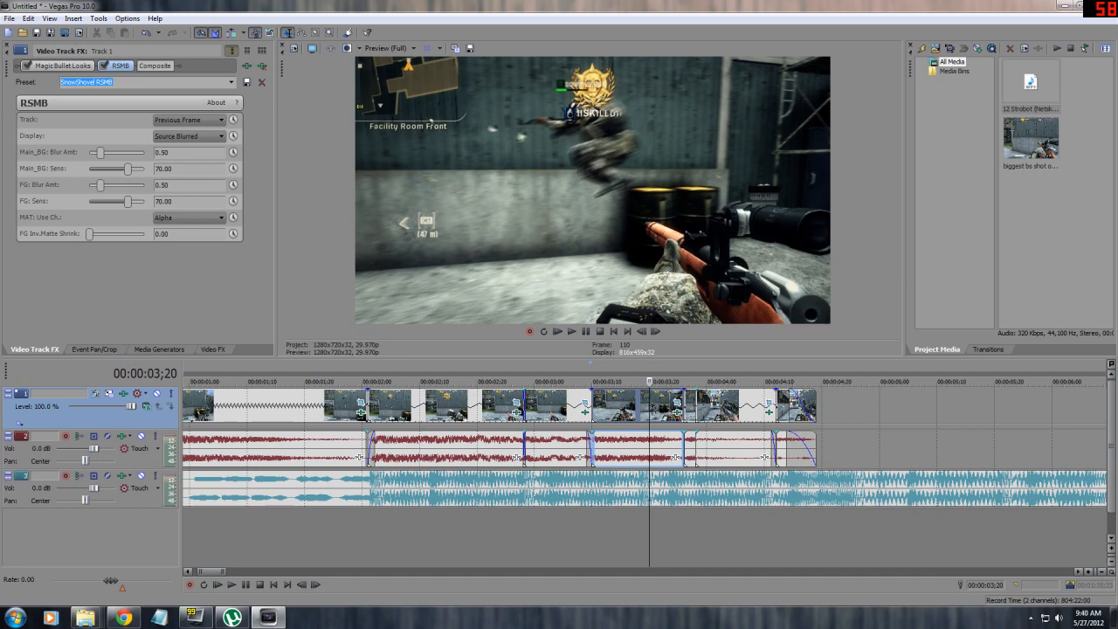
Step: Enlarge the preview and set RSMB's main background blur amount to 0.30
left_click_drag(590, 358, 590, 425)
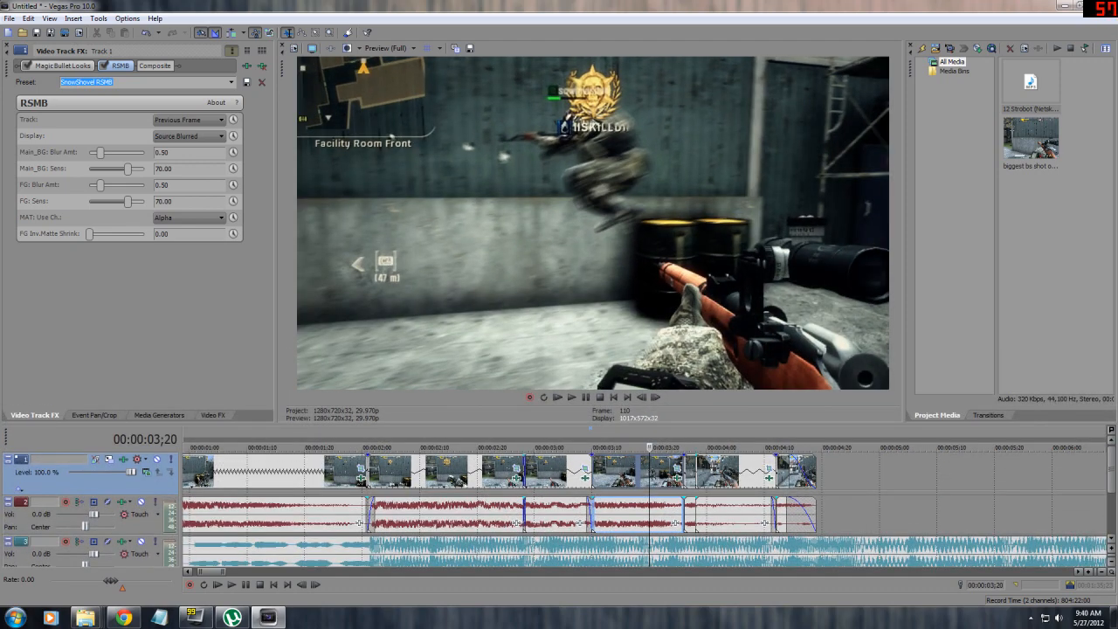
left_click_drag(100, 153, 98, 153)
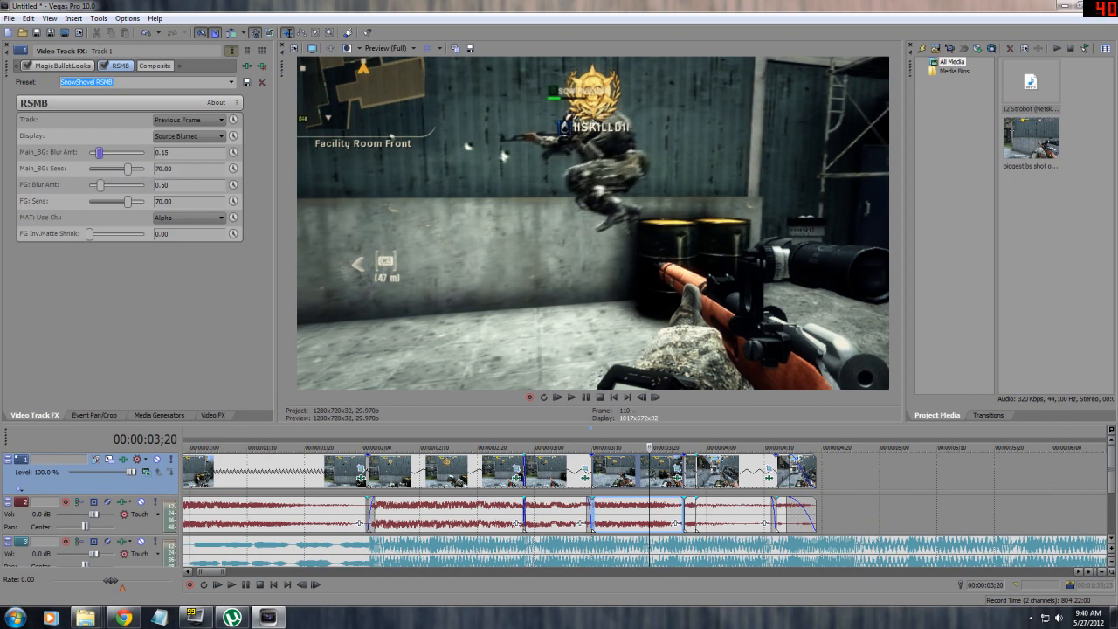
double_click(163, 152)
type("320")
key("BackSpace")
key("BackSpace")
left_click(170, 185)
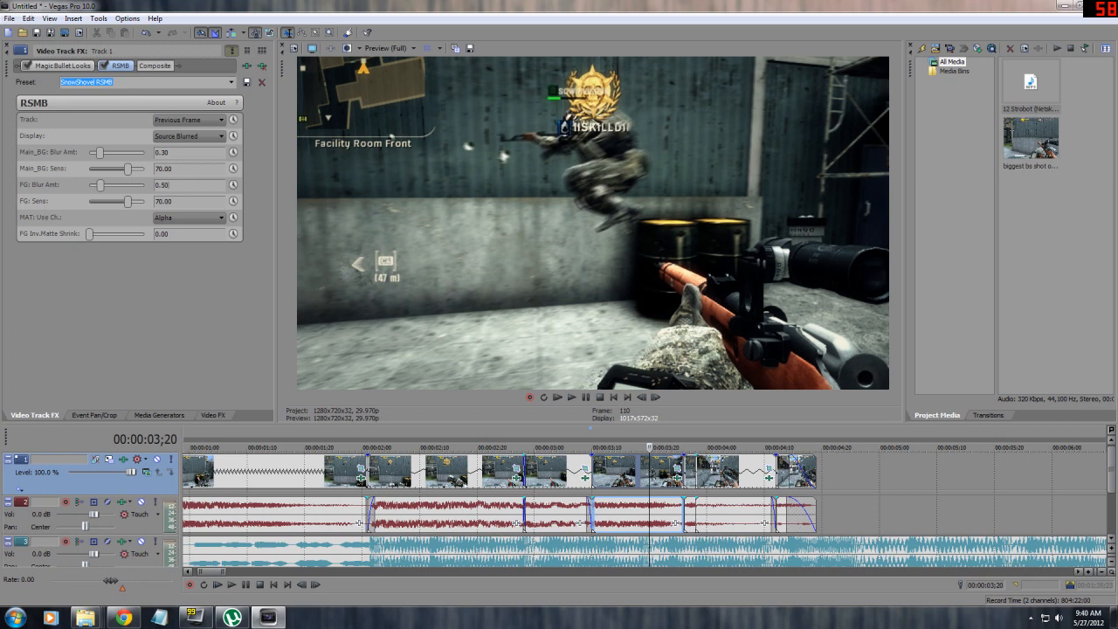
Step: Check the adjusted motion blur on the clips at 00:00:03;04, 00:00:04;05 and 00:00:02;15
left_click(557, 472)
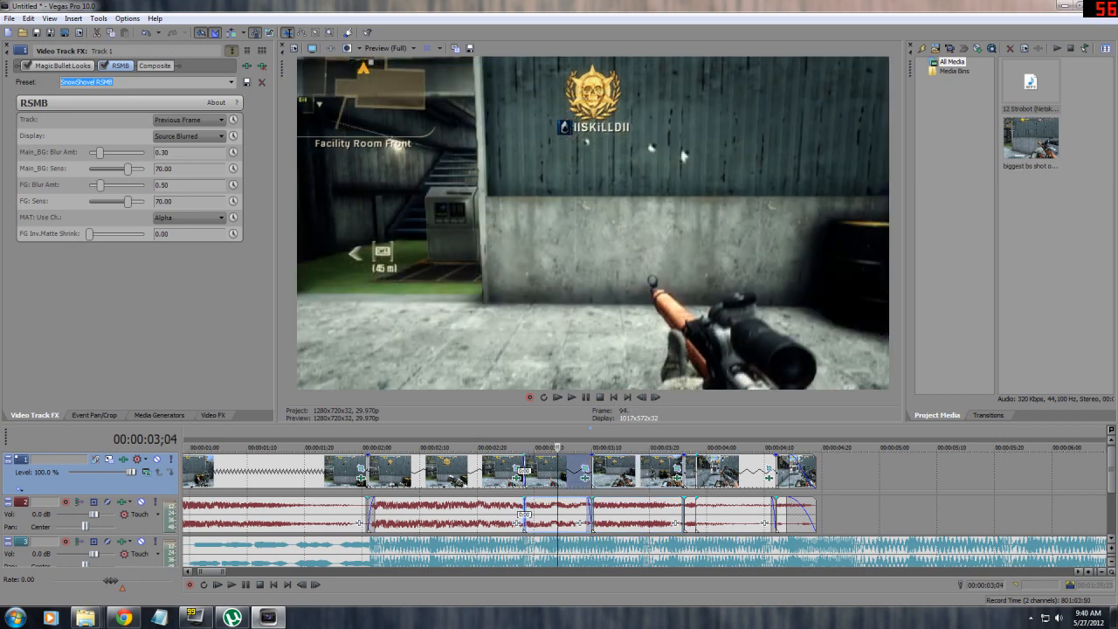
left_click(736, 473)
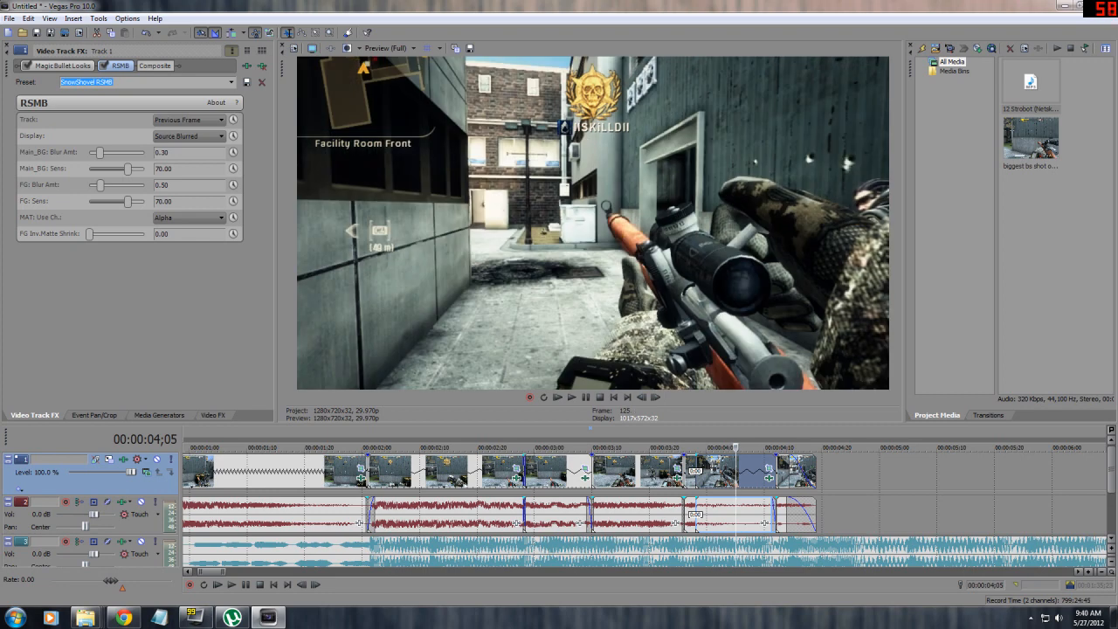
left_click(448, 472)
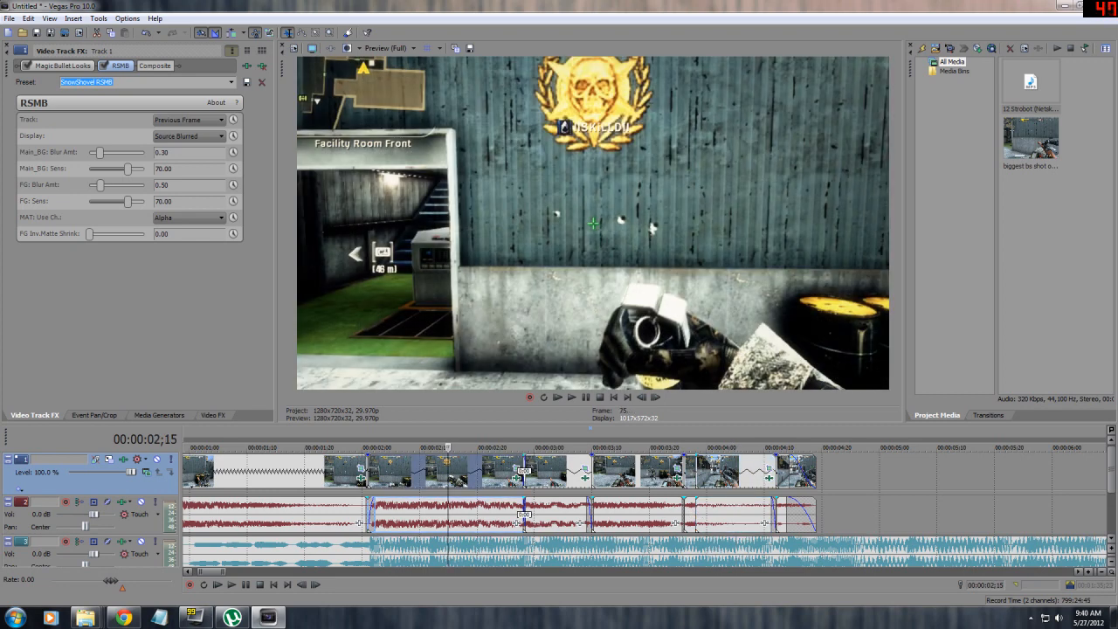
Step: Check the resample and playback rate properties of the clips at 00:00:01;24 and 00:00:03;27
right_click(327, 472)
left_click(367, 468)
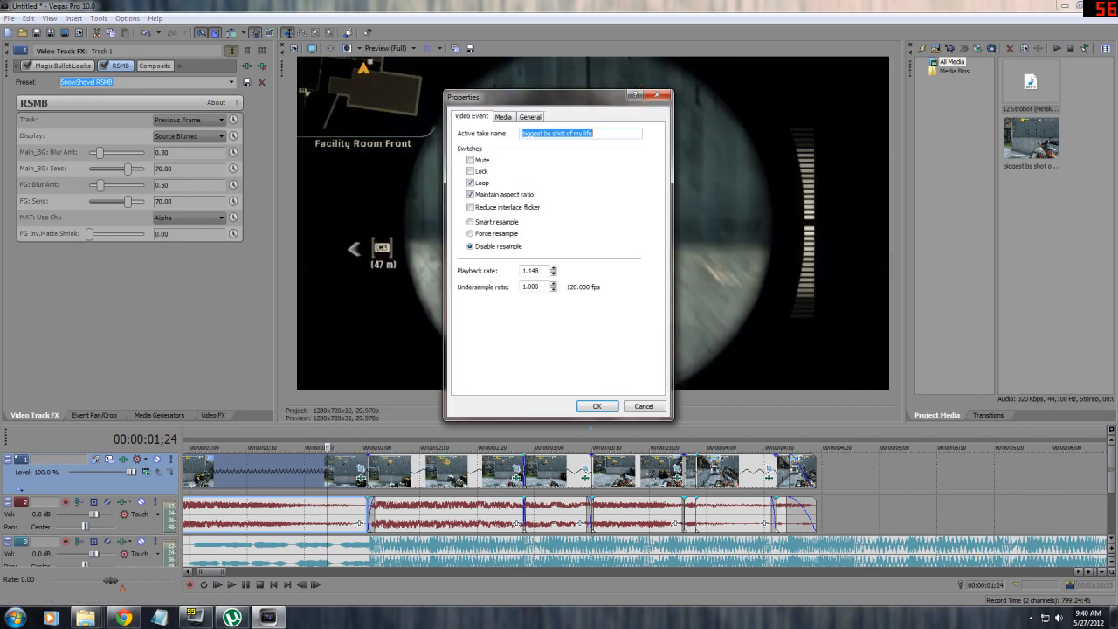
left_click(477, 472)
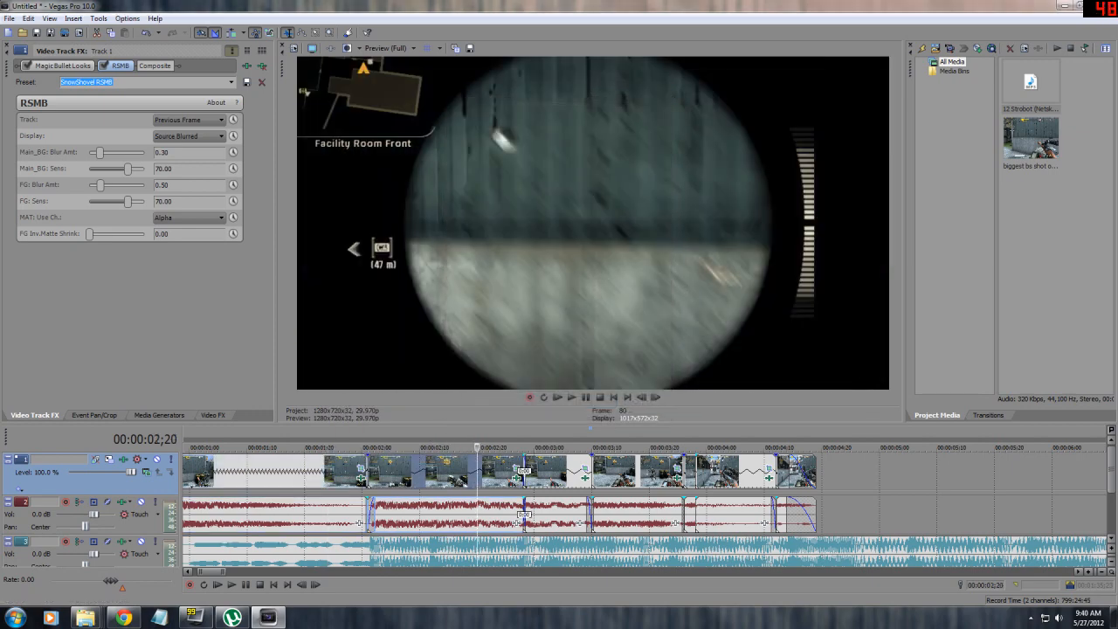
left_click(626, 471)
scroll(626, 472, "up", 5)
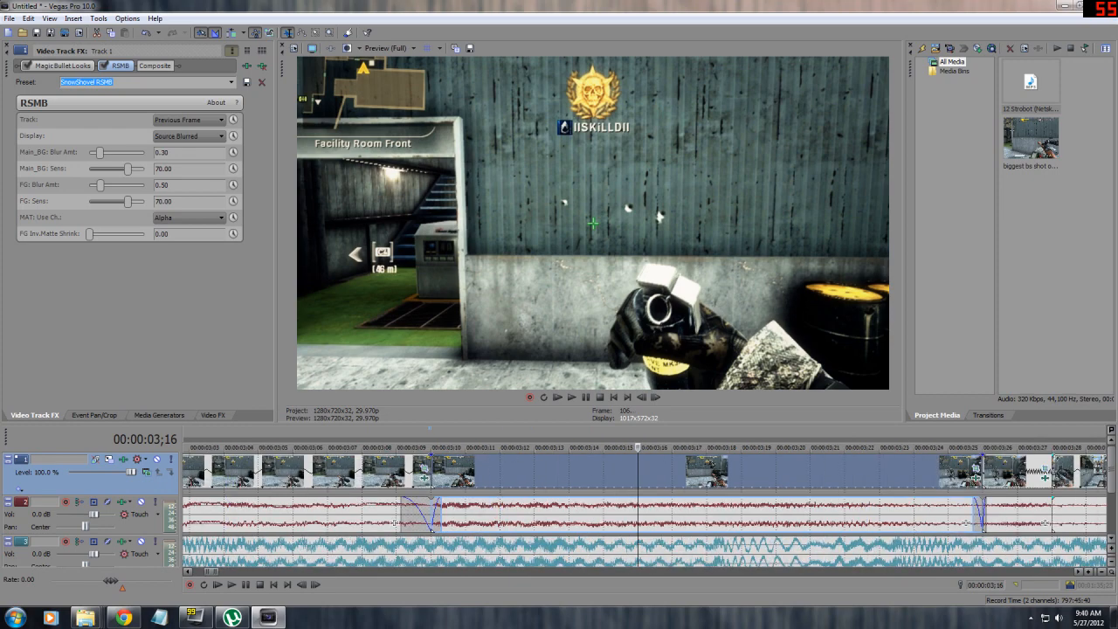
scroll(907, 471, "down", 1)
left_click(907, 472)
scroll(907, 472, "up", 7)
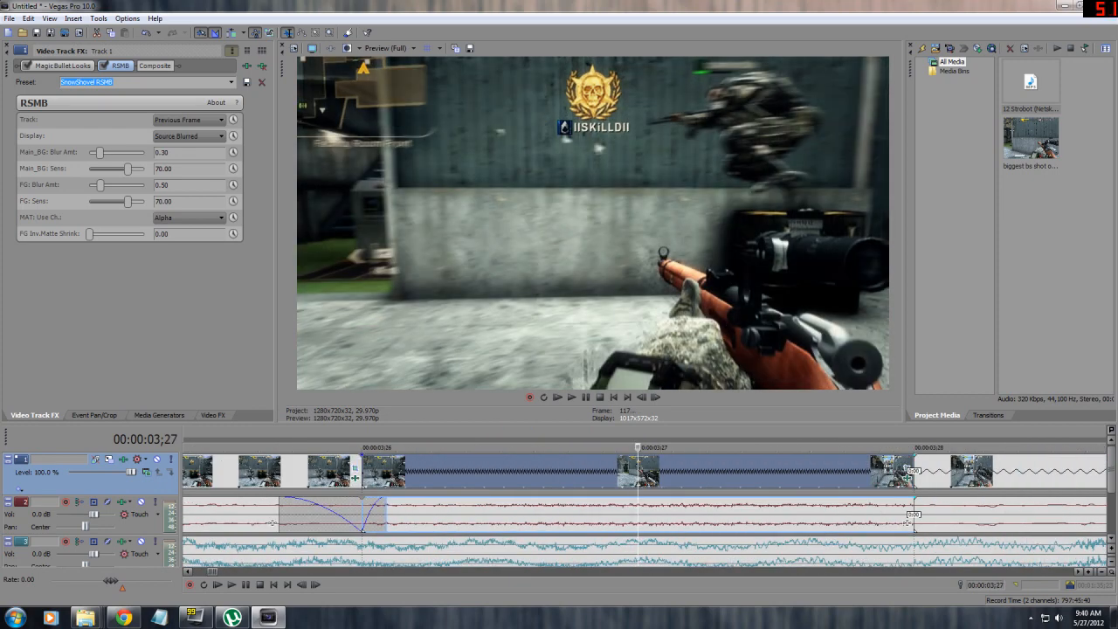
right_click(643, 476)
left_click(684, 468)
left_click(596, 405)
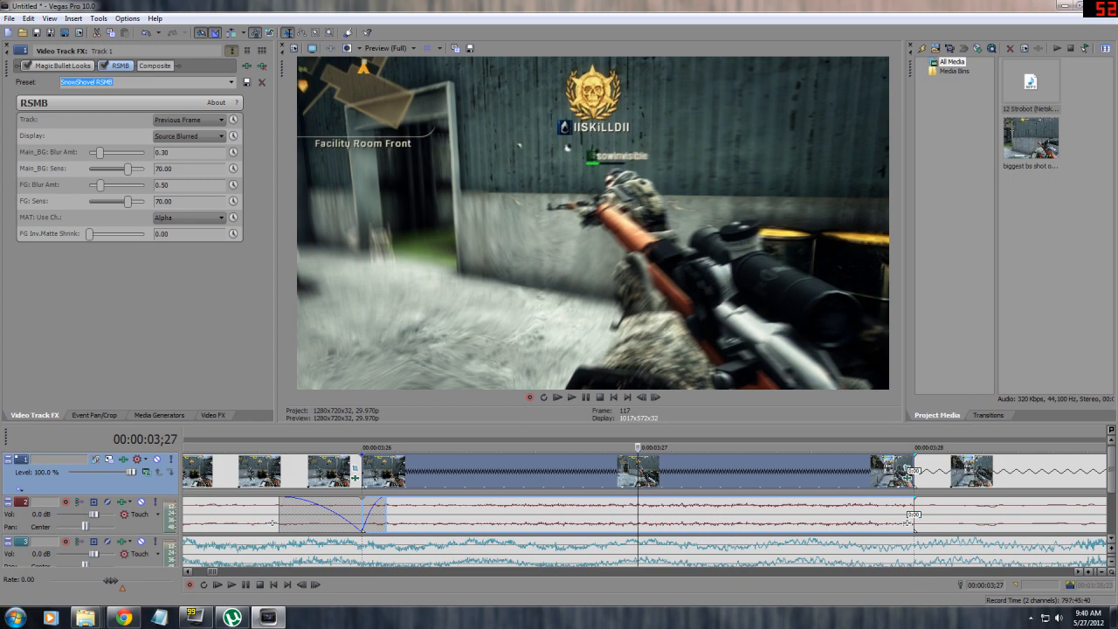
Step: Check the motion-blurred frames at 00:00:04;08 and 00:00:04;13 near the end of the montage
scroll(638, 471, "down", 6)
left_click(776, 471)
scroll(776, 472, "down", 3)
left_click(717, 472)
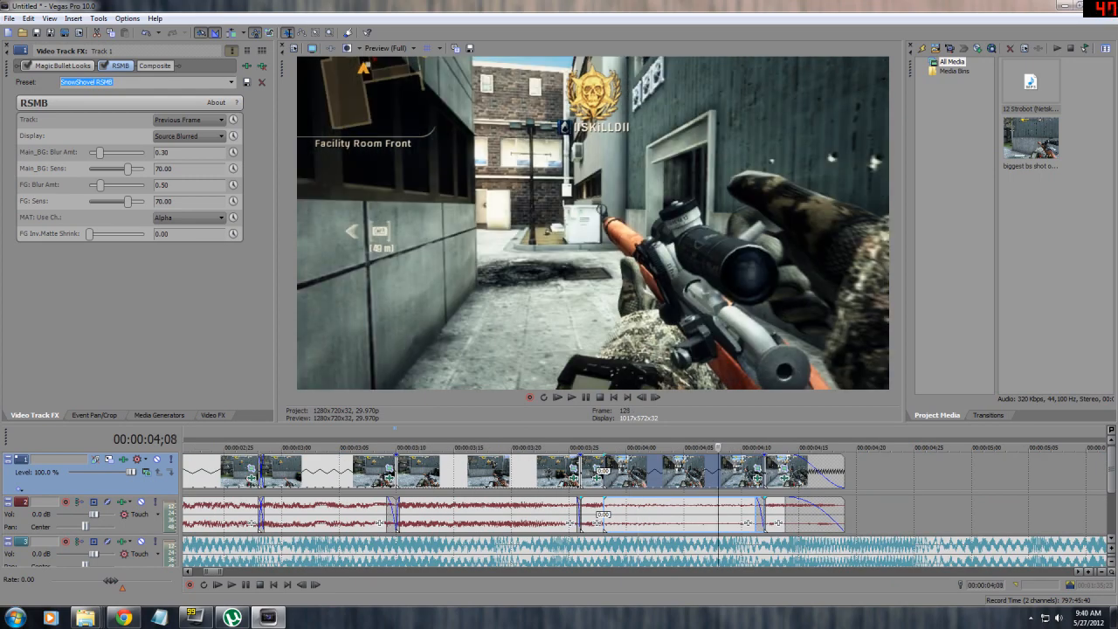
left_click(776, 471)
scroll(777, 472, "down", 3)
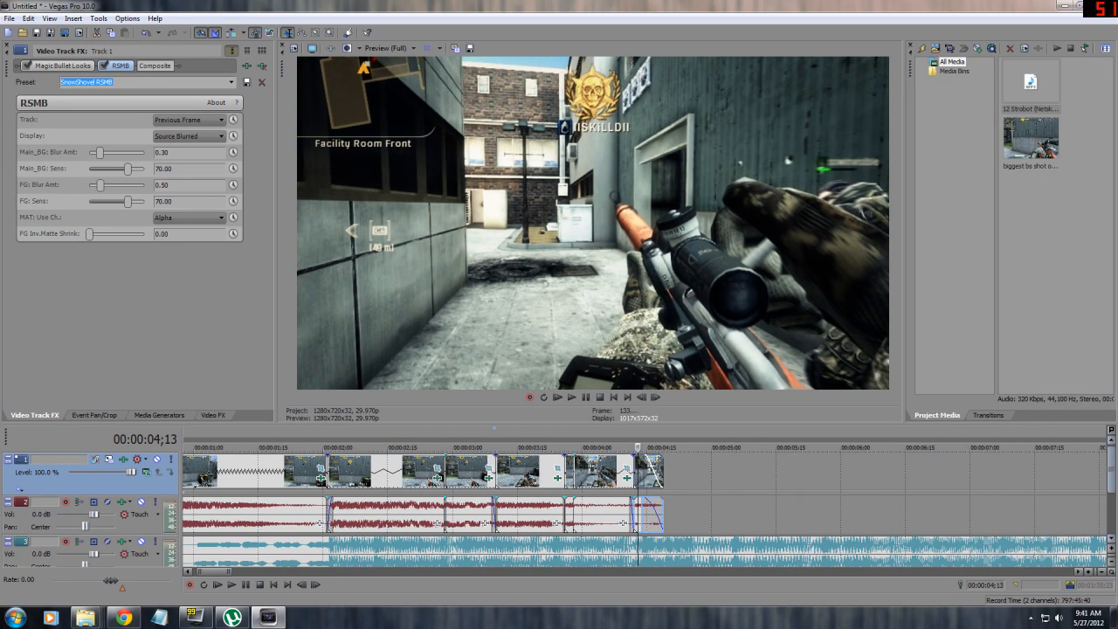
scroll(647, 511, "down", 1)
scroll(647, 511, "up", 1)
Step: Trim the end of the music track so it finishes just after the last video clip
left_click(664, 515)
scroll(664, 515, "down", 3)
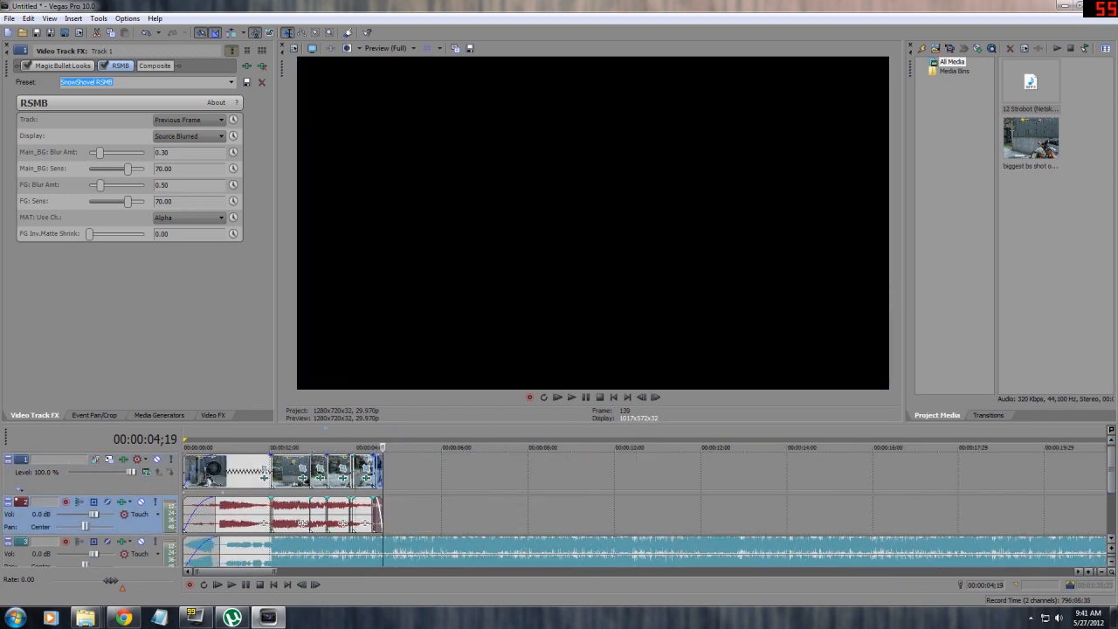
scroll(692, 562, "down", 4)
left_click_drag(698, 550, 221, 551)
left_click(215, 517)
scroll(215, 517, "up", 5)
left_click_drag(722, 562, 561, 555)
left_click(519, 552)
left_click(469, 552)
left_click(290, 552)
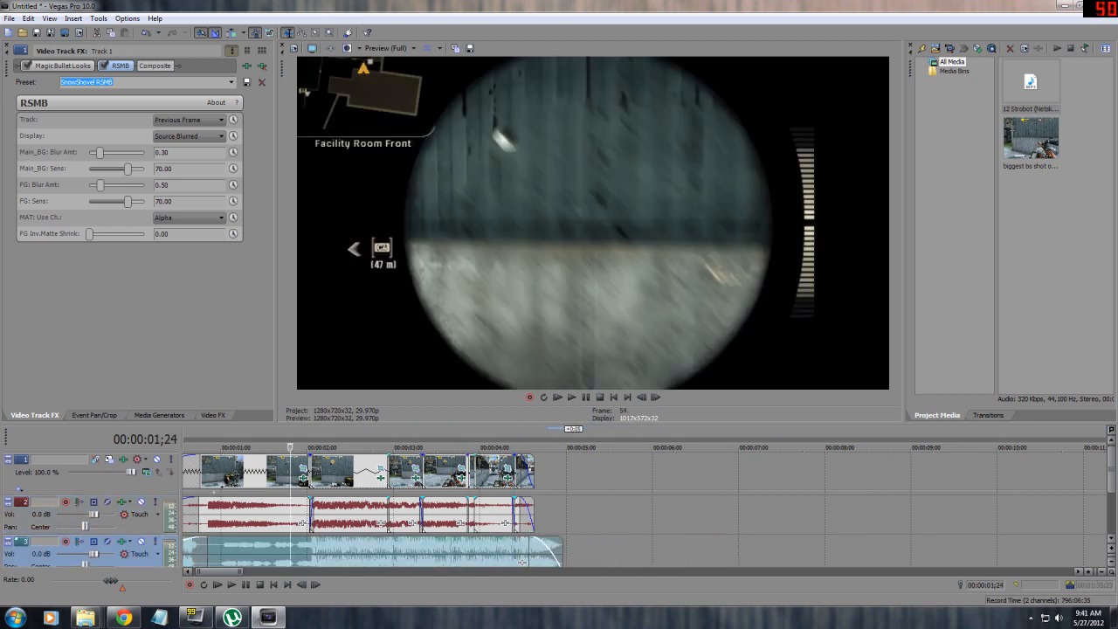
Step: Make the timeline area taller and review several frames of the first video clip up to its end
left_click_drag(290, 423, 290, 317)
left_click(239, 454)
scroll(239, 454, "up", 4)
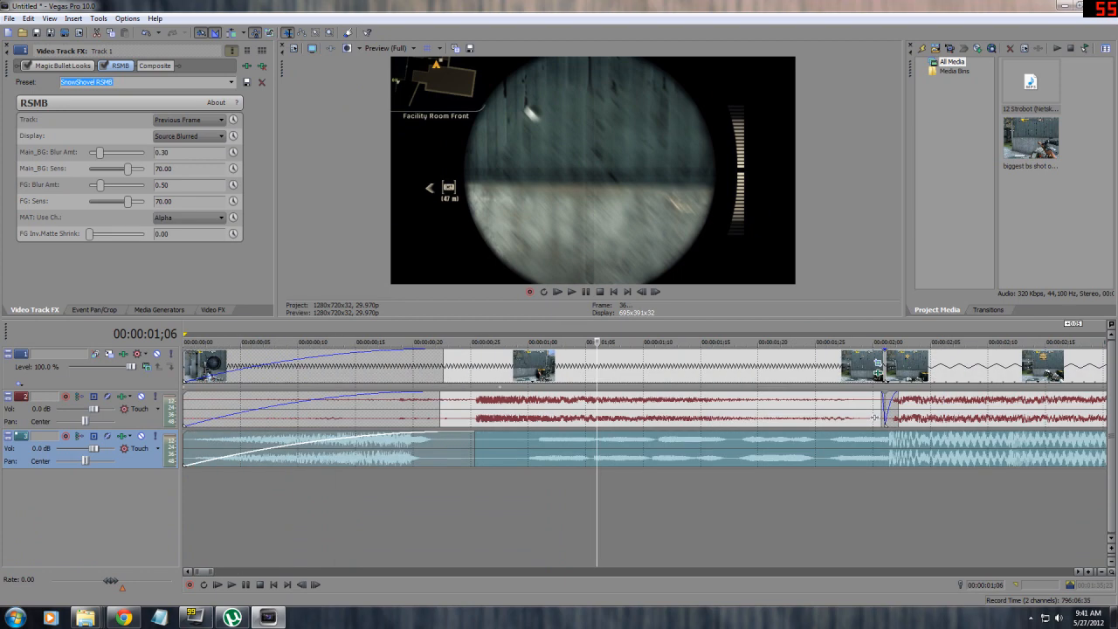
left_click(528, 366)
left_click(469, 367)
left_click(596, 367)
left_click(712, 366)
left_click(758, 367)
left_click(516, 367)
key("alt")
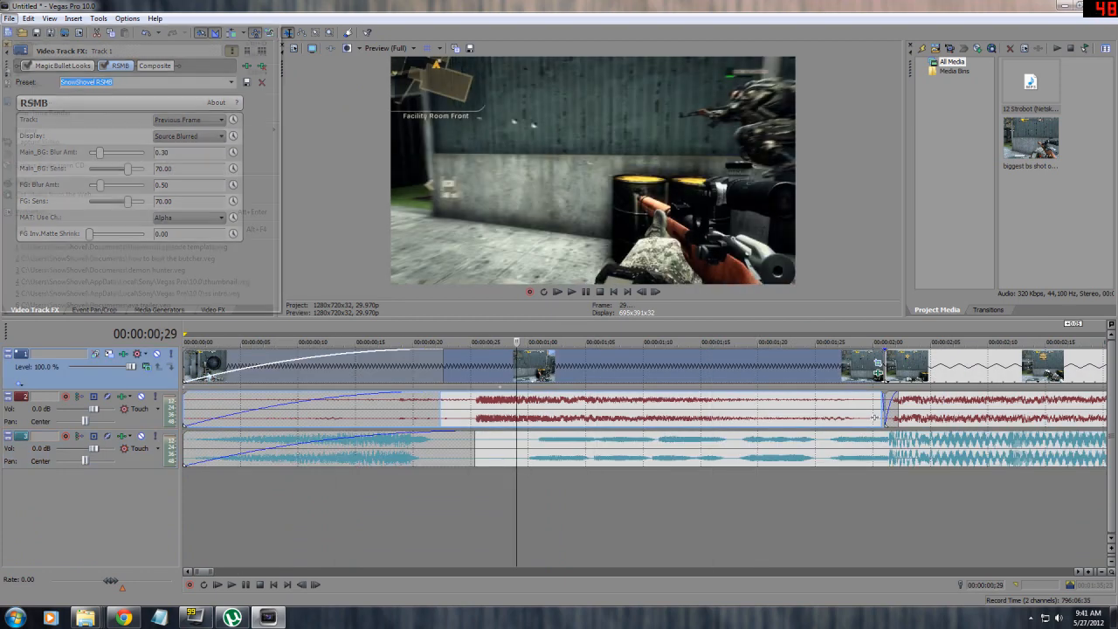
key("f")
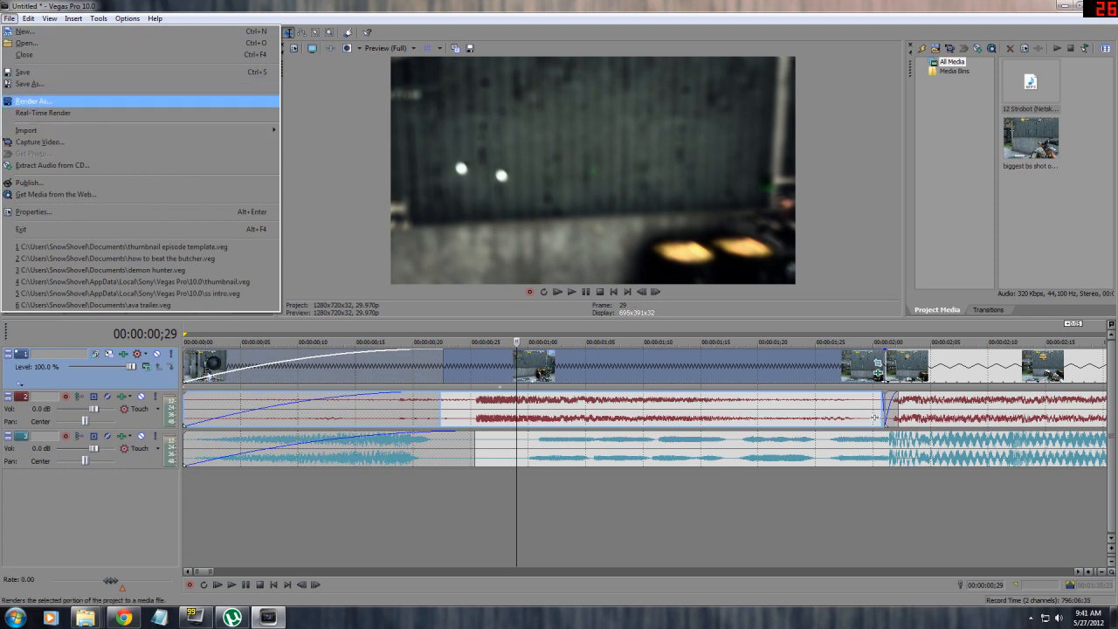
left_click(33, 101)
left_click(537, 423)
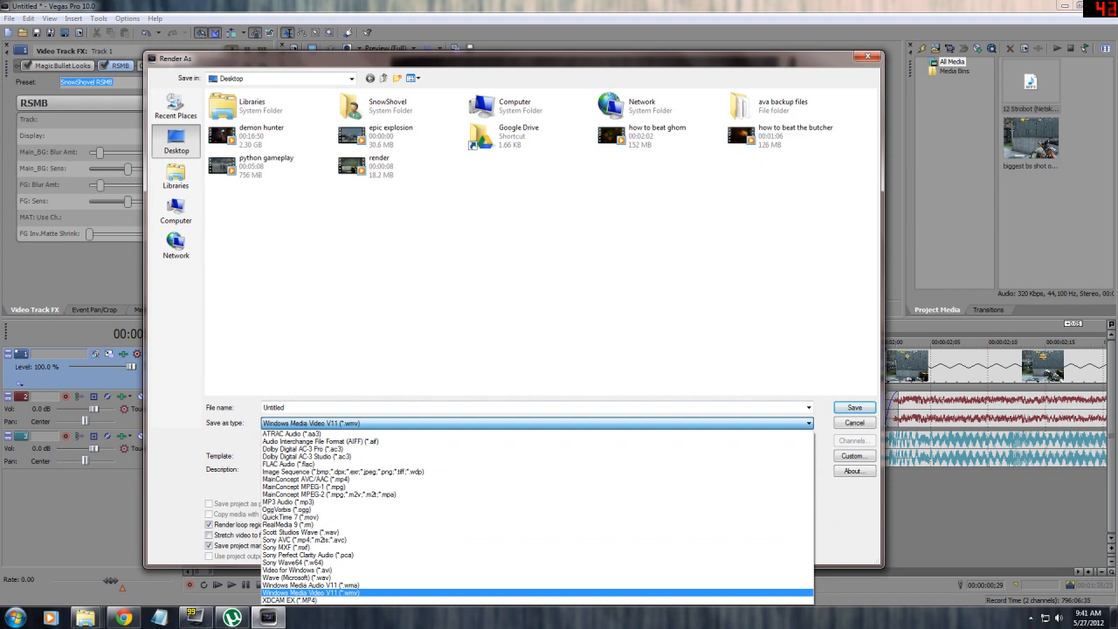
left_click(349, 593)
double_click(274, 408)
left_click(350, 423)
left_click(315, 592)
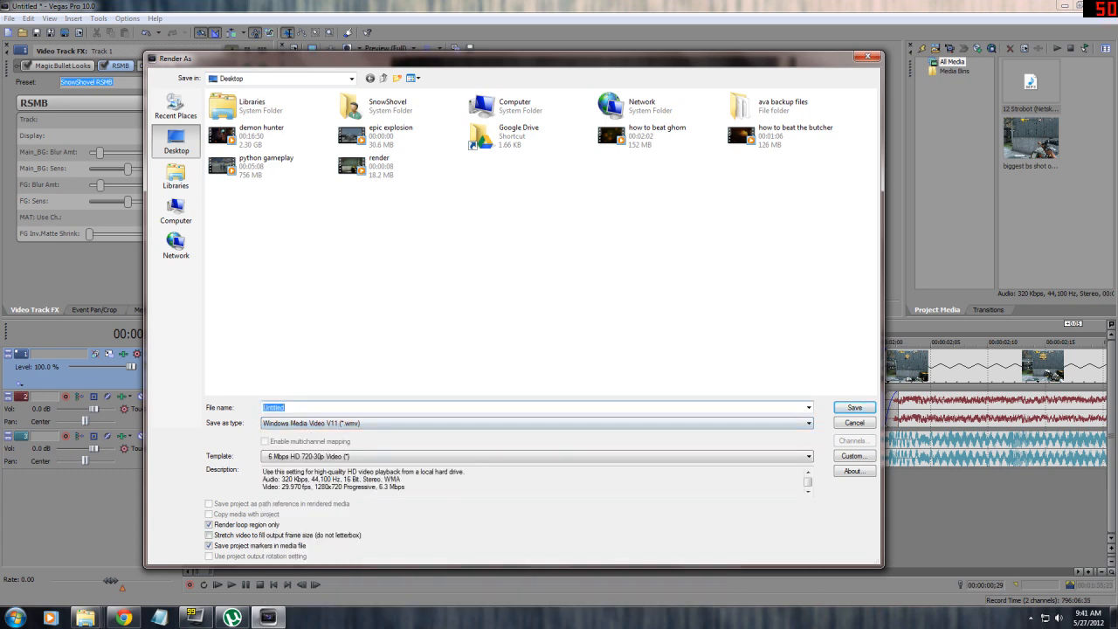
left_click(537, 423)
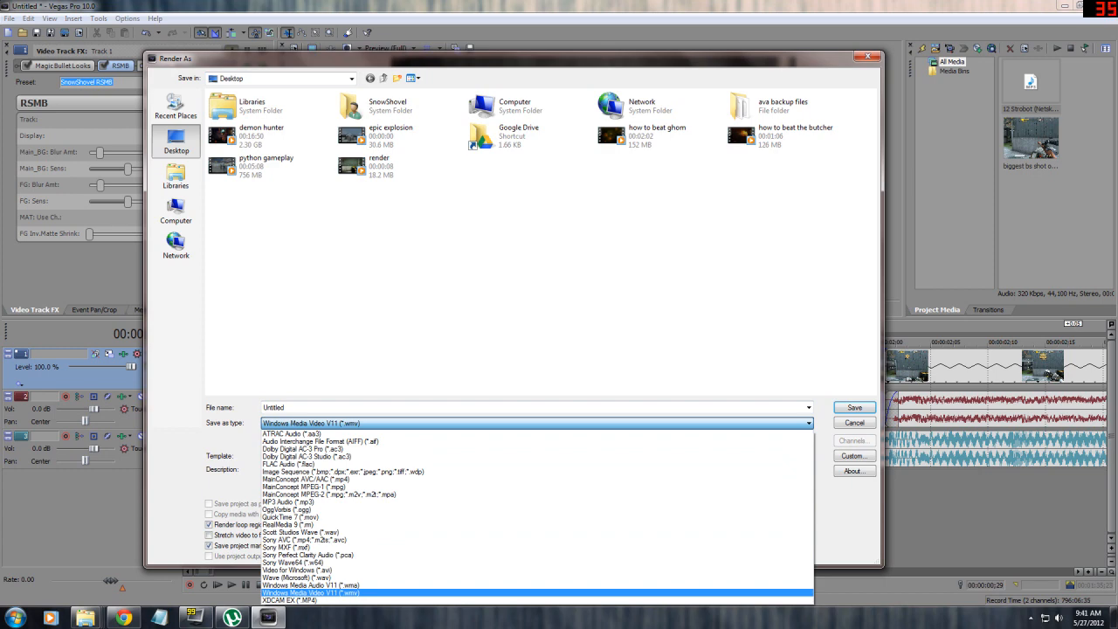
left_click(315, 592)
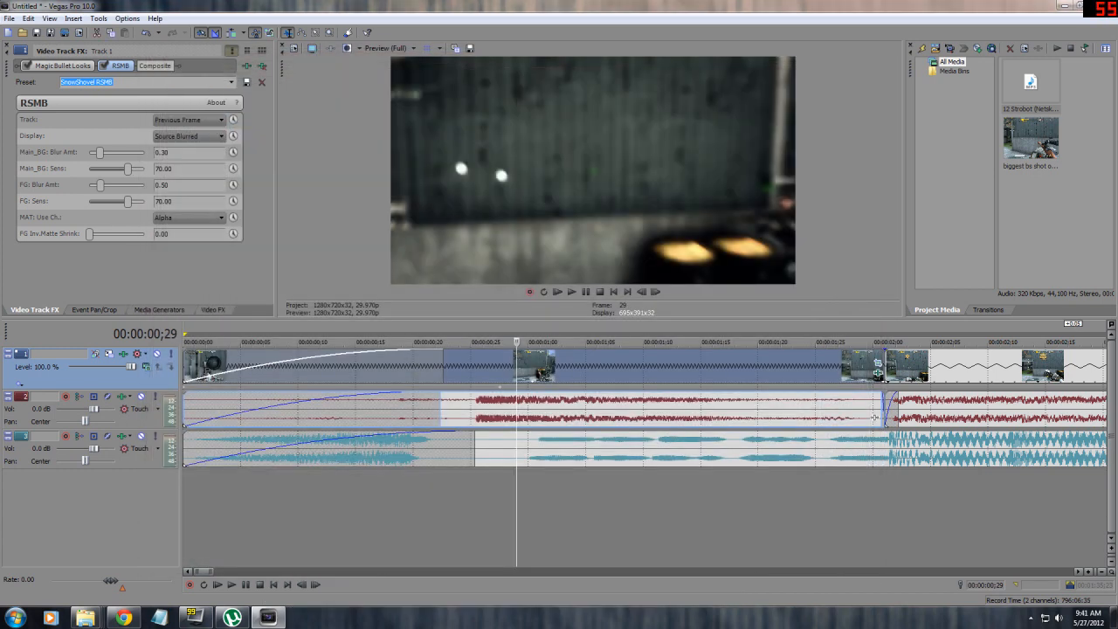
left_click(756, 410)
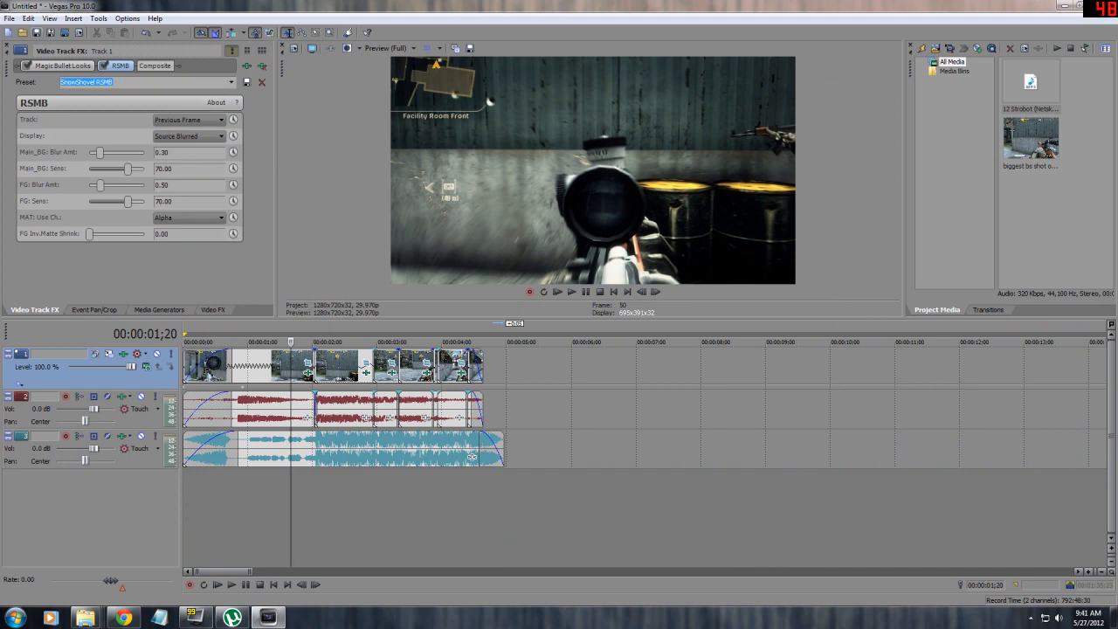
Step: Start a render of the project as Windows Media Video V11 (*.wmv) with the file name Frag Clip Example
left_click(9, 18)
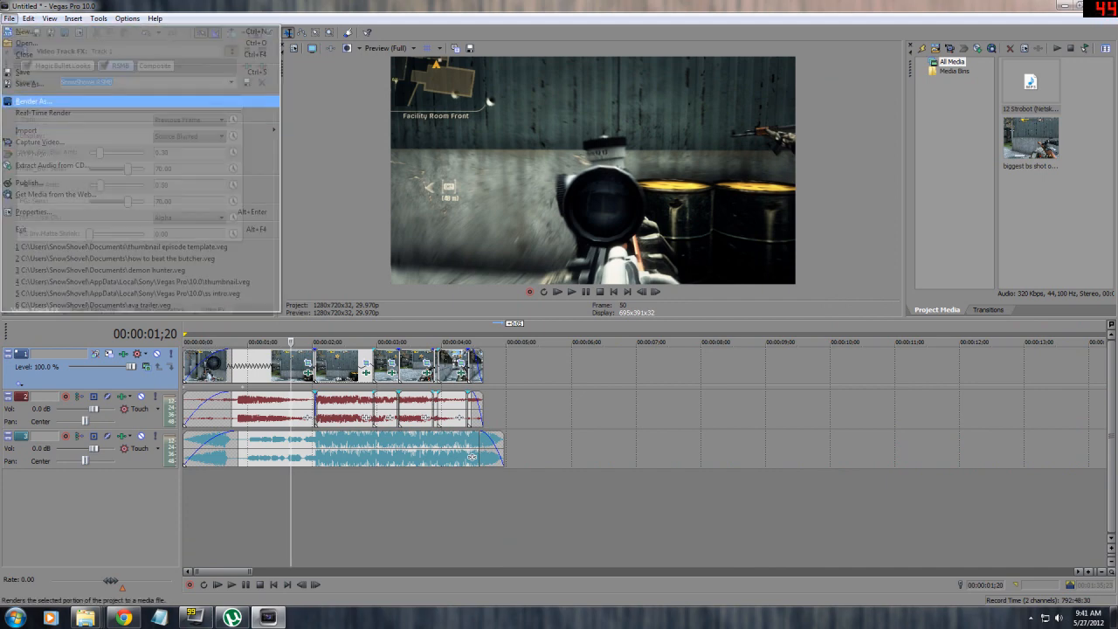
left_click(32, 100)
left_click(536, 423)
left_click(311, 592)
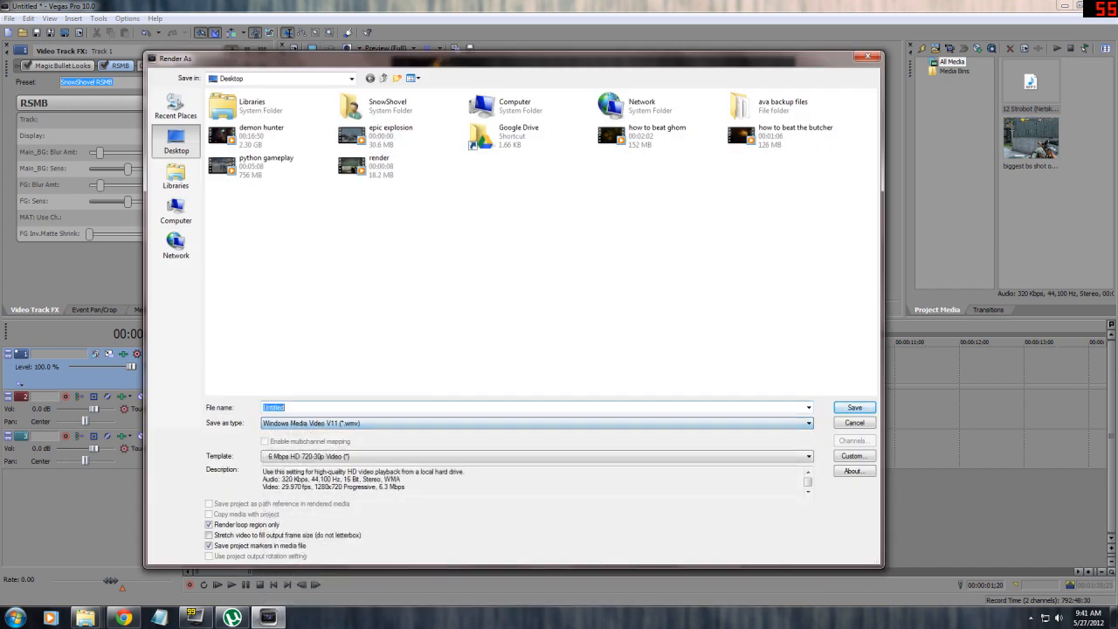
key("BackSpace")
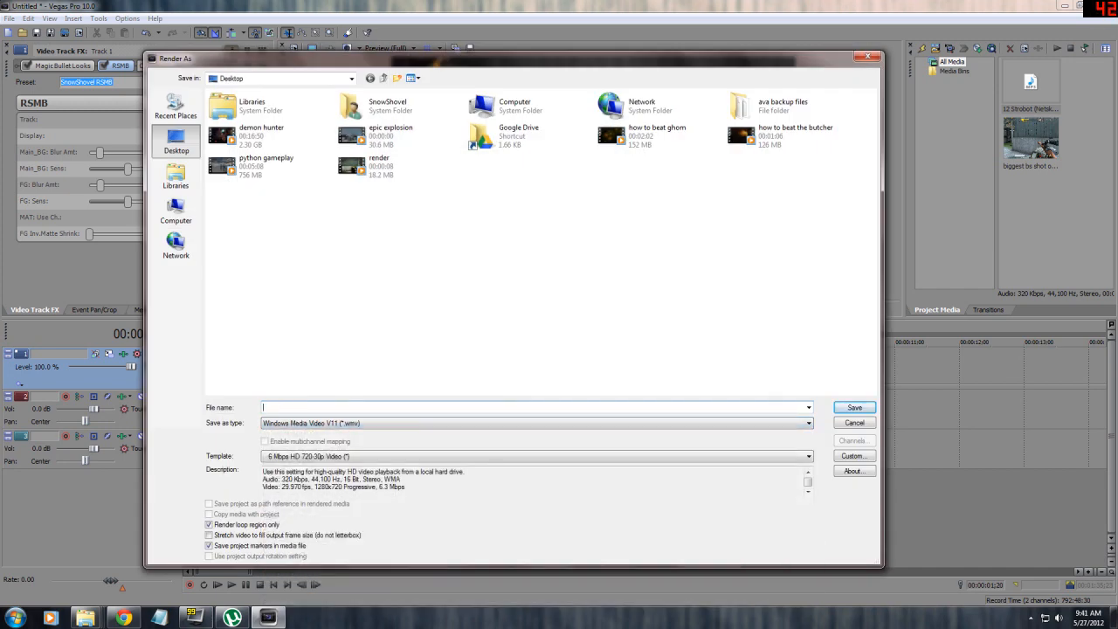
type("Frag Clip Example")
Step: Open the custom settings of the 6 Mbps HD 720-30p template and review the video smoothness and audio attributes
left_click(854, 455)
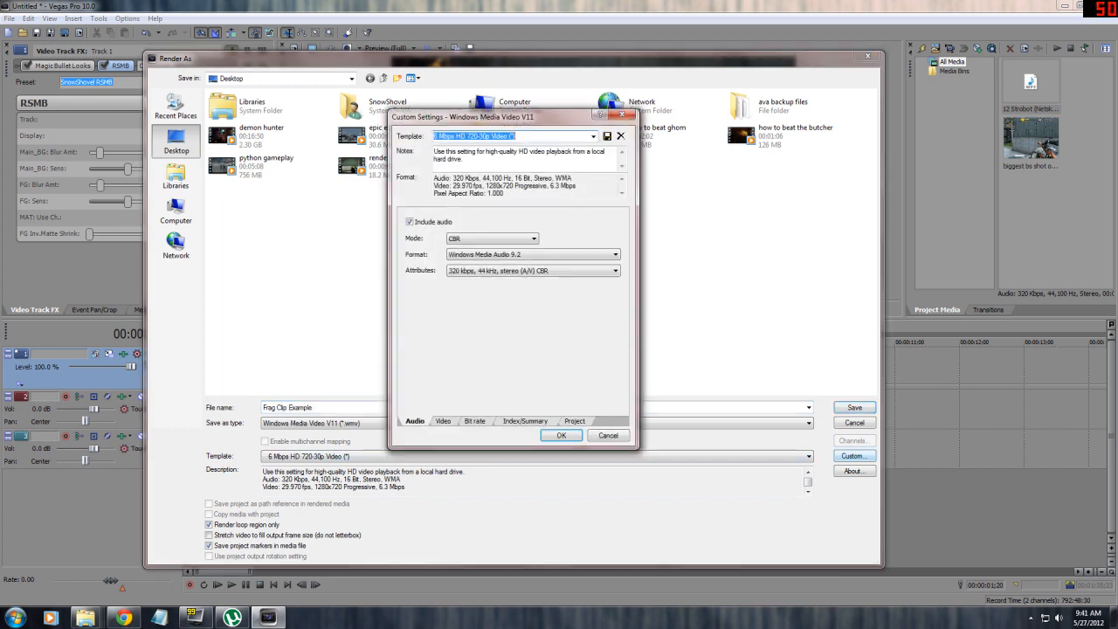
left_click_drag(515, 115, 271, 67)
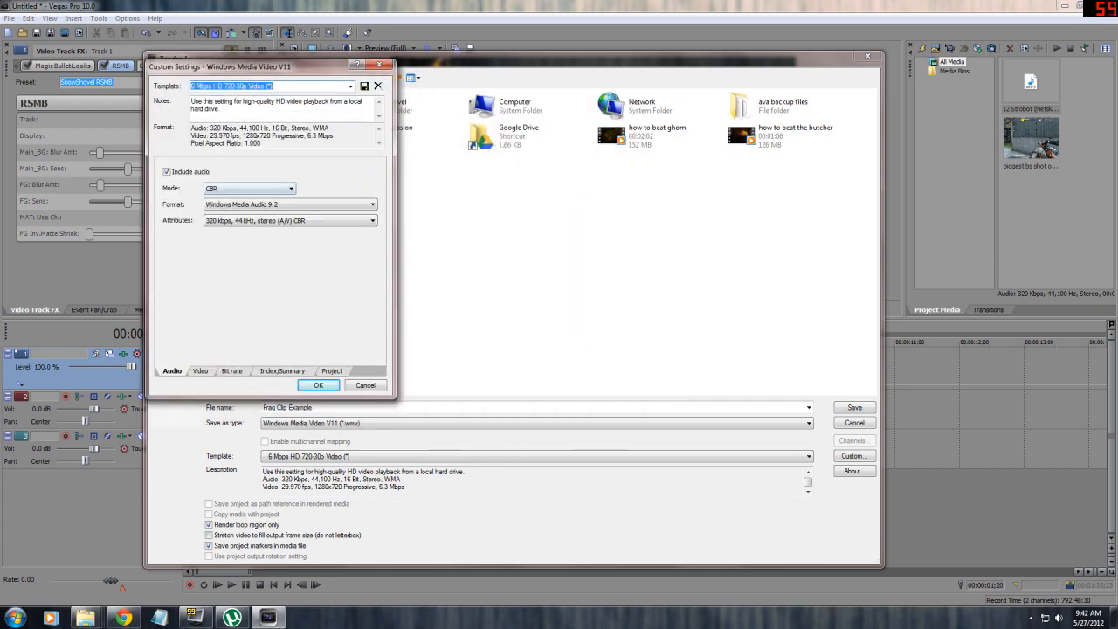
left_click(200, 371)
left_click(324, 290)
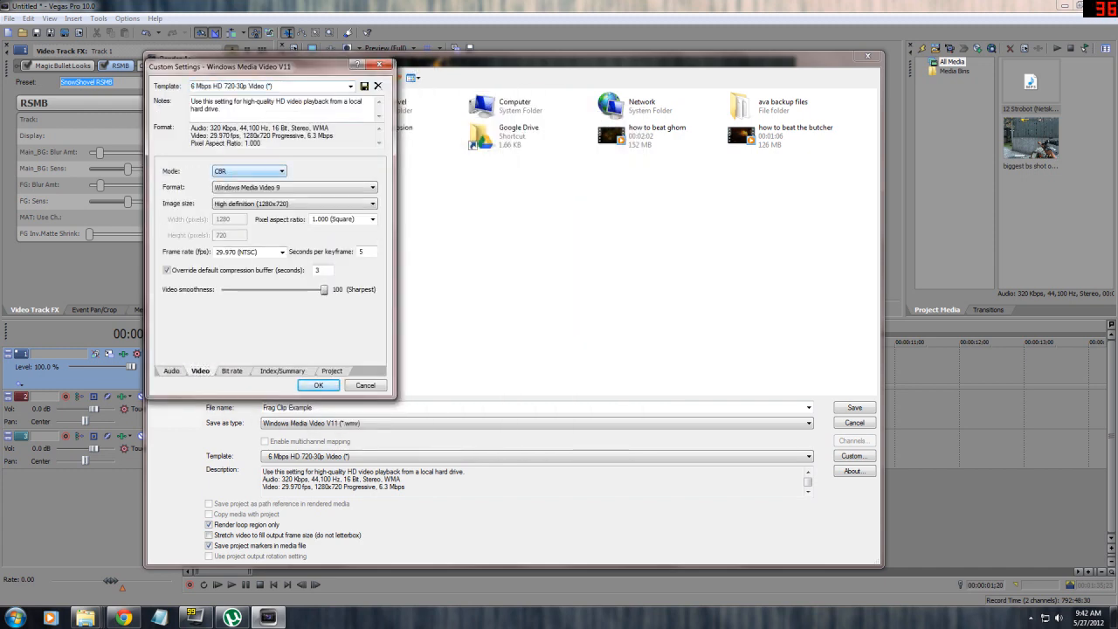
left_click(171, 371)
left_click(290, 221)
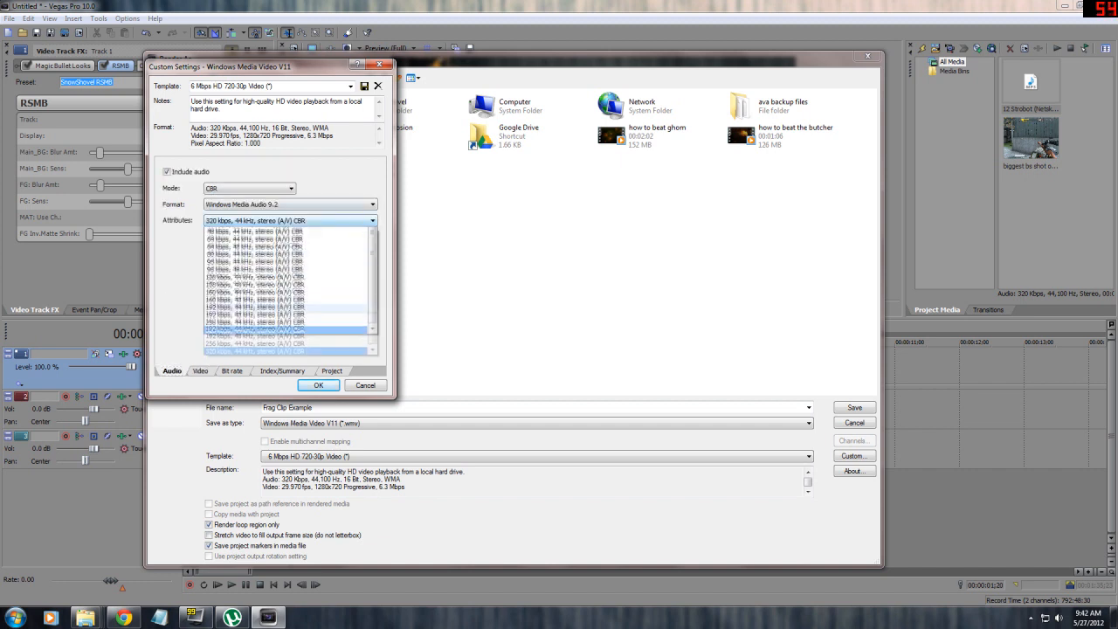
left_click(290, 221)
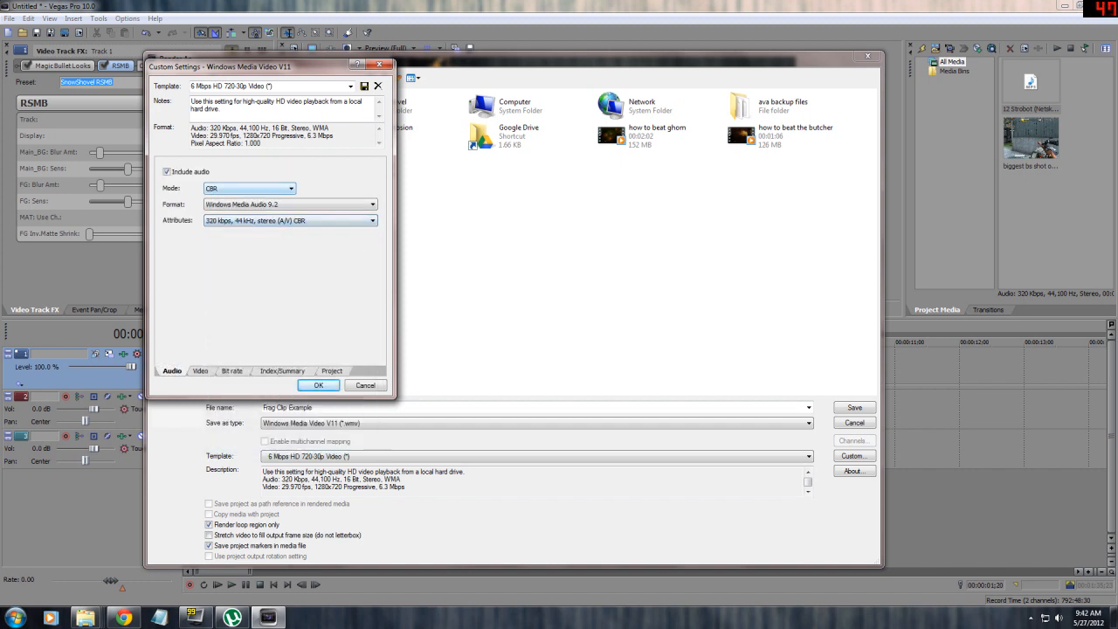
Step: Try Quality VBR as the video encoding mode and look at its bit rate settings
left_click(200, 371)
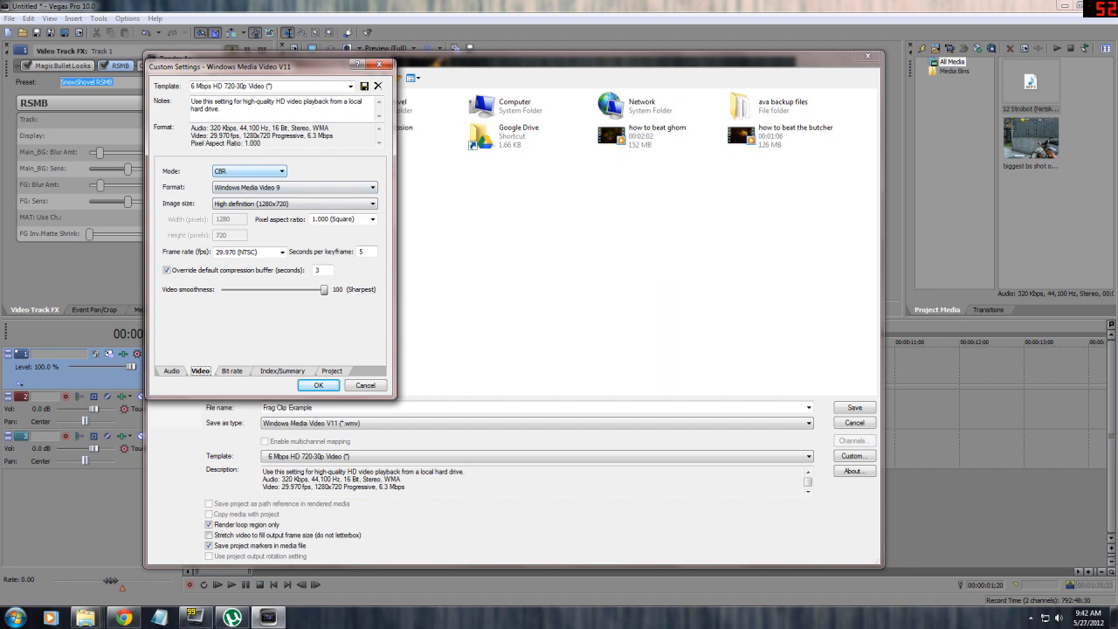
left_click(281, 172)
left_click(281, 172)
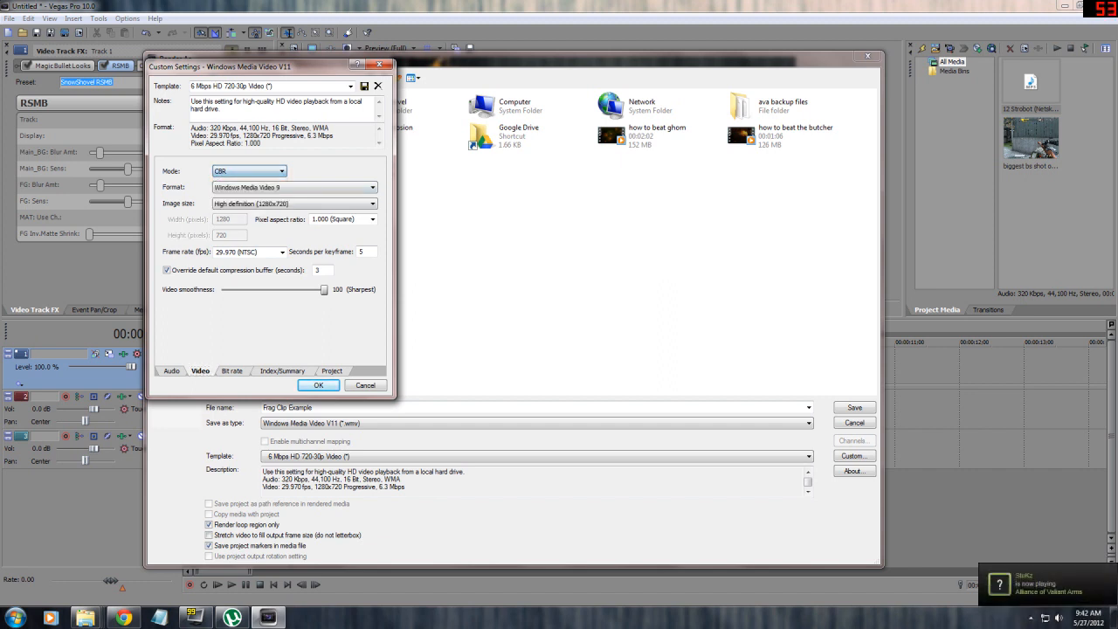
left_click(281, 171)
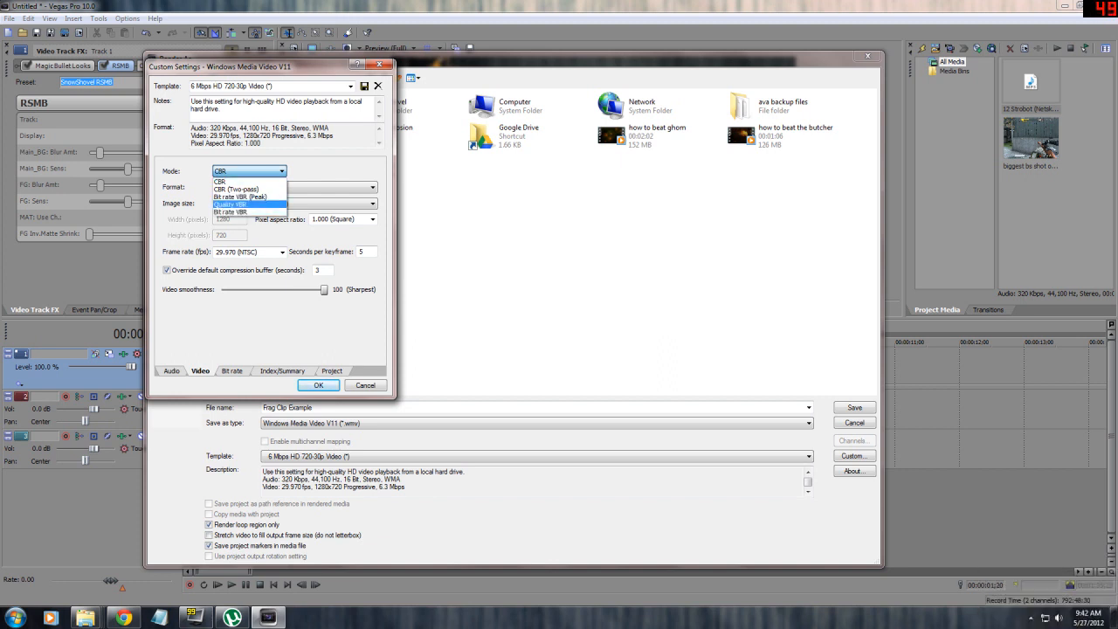
left_click(241, 204)
left_click(232, 371)
left_click(200, 371)
Step: Set the video encoding mode back to CBR
left_click(249, 172)
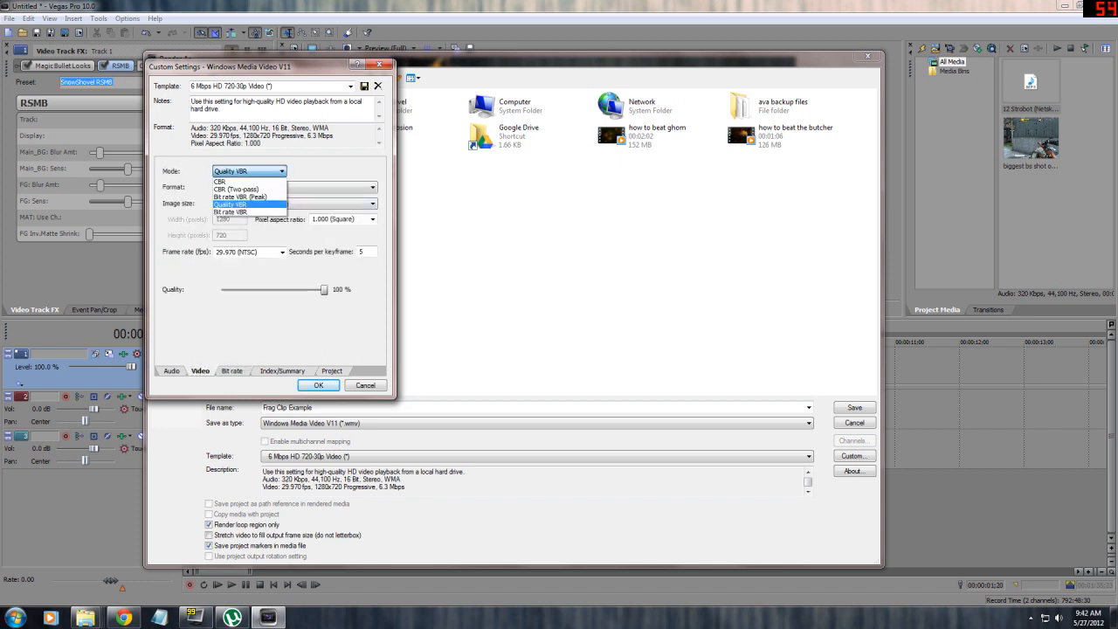
left_click(238, 180)
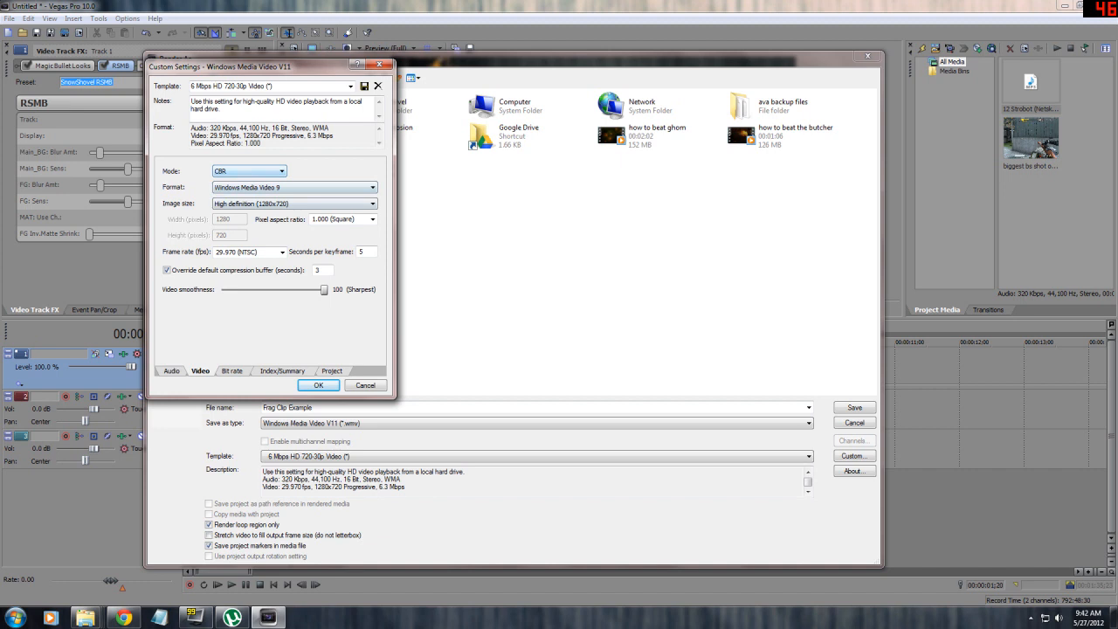
left_click(249, 171)
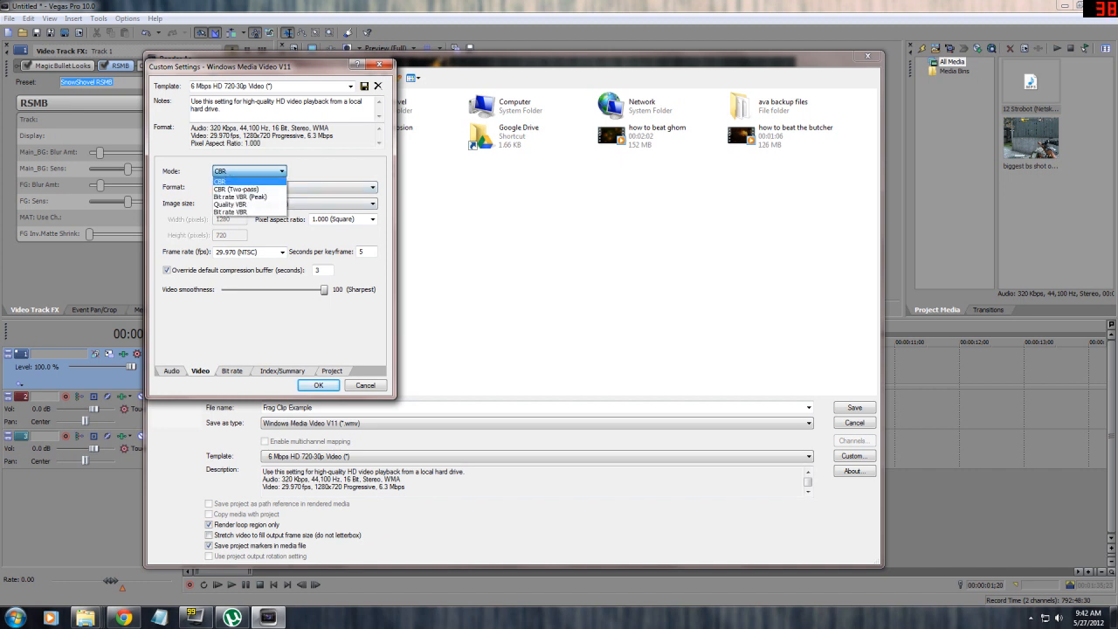
left_click(230, 177)
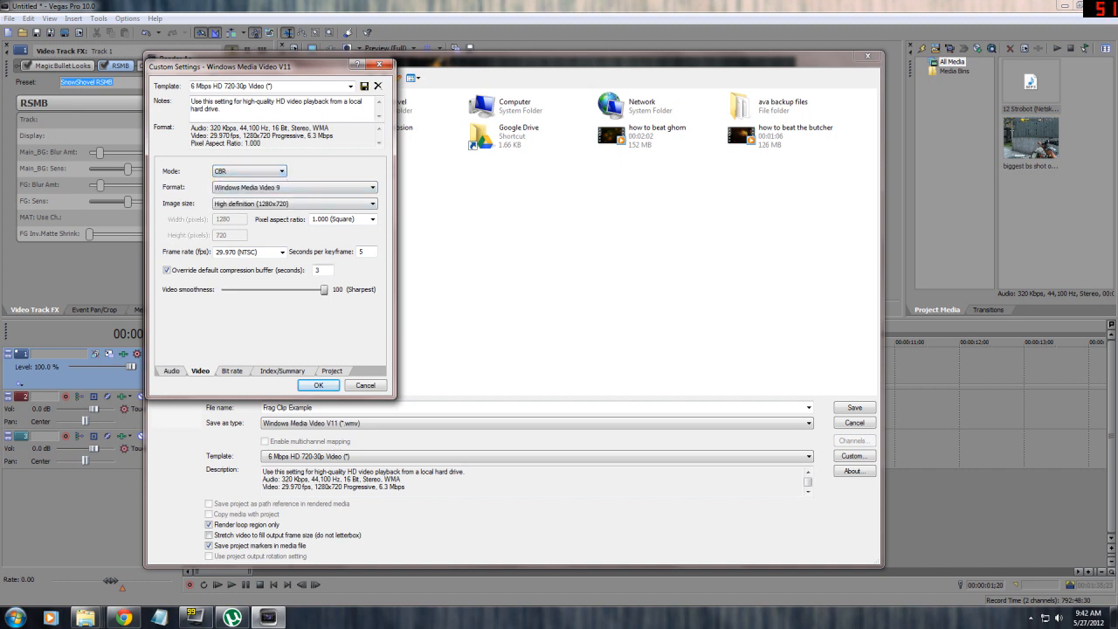
left_click(249, 171)
left_click(236, 179)
Step: Examine the Internet/LAN target bit rate together with the available video encoding modes, keeping CBR selected
left_click(233, 371)
left_click(285, 237)
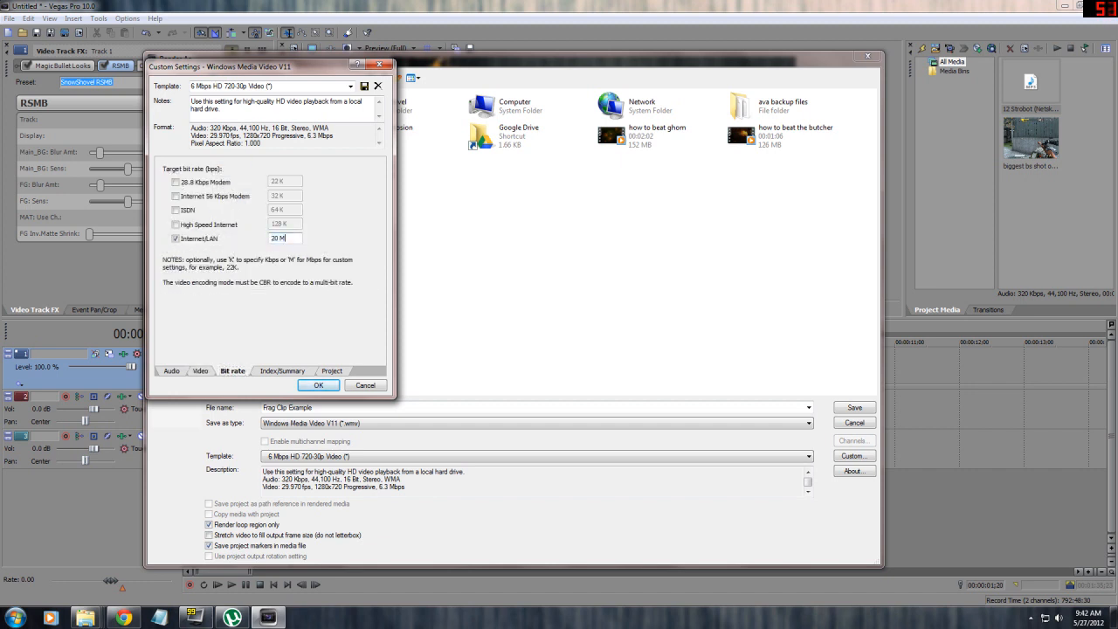
left_click_drag(286, 238, 269, 238)
left_click(286, 238)
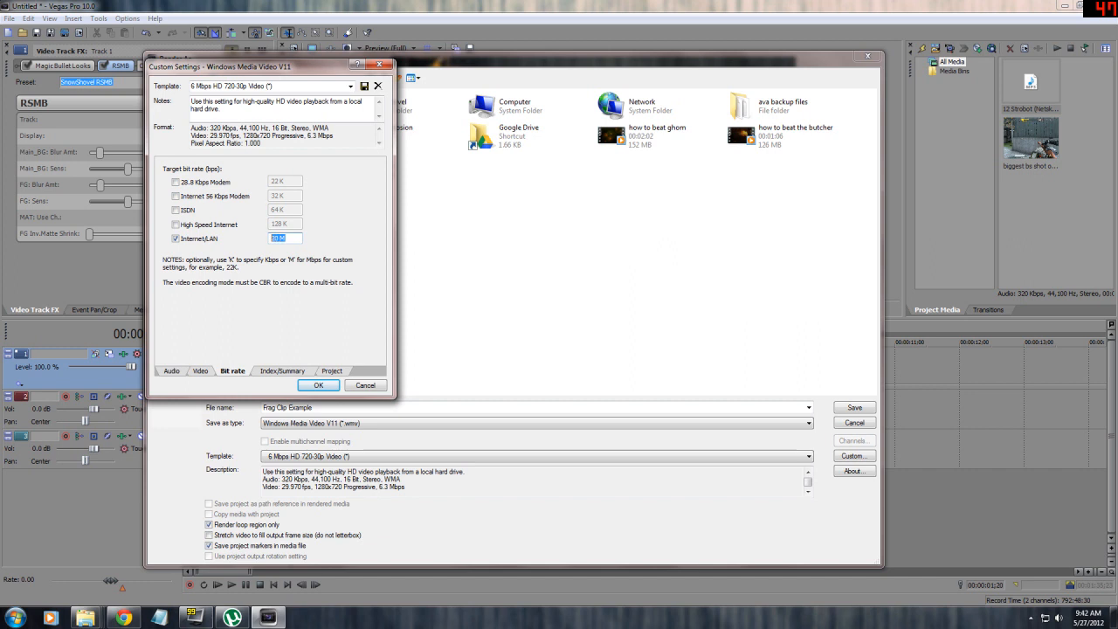
left_click(200, 370)
left_click(249, 171)
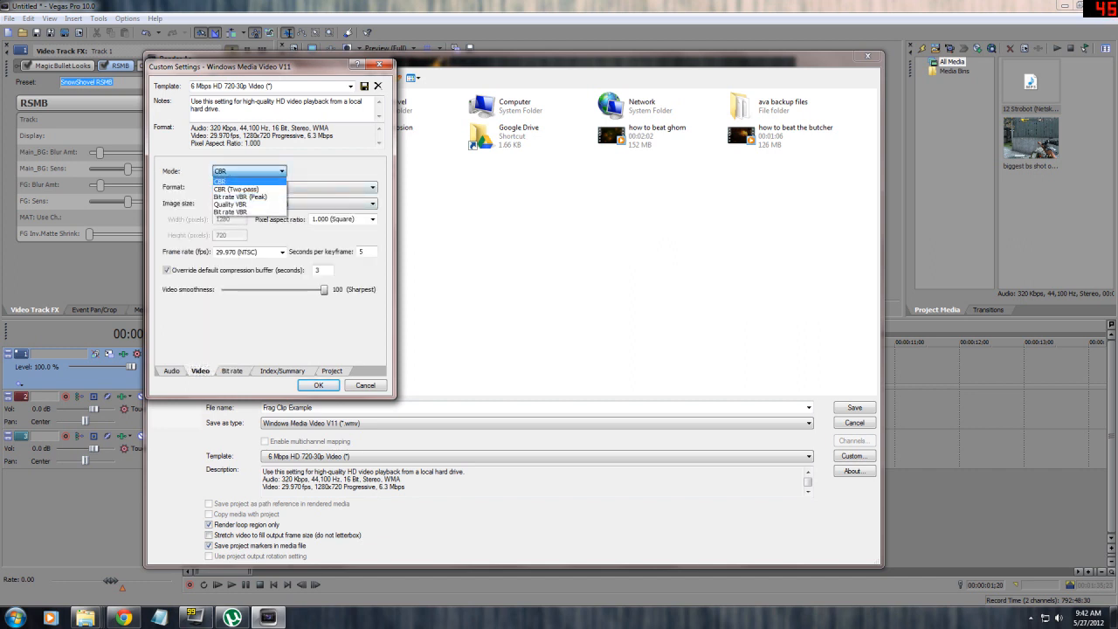
left_click(234, 182)
left_click(249, 171)
left_click(249, 172)
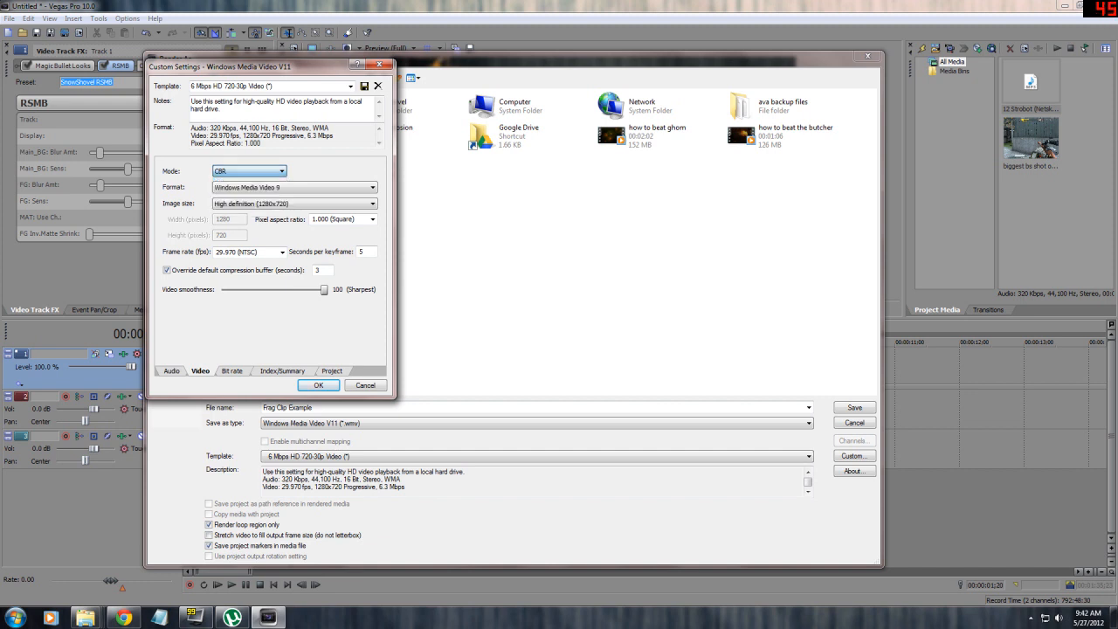
left_click(232, 371)
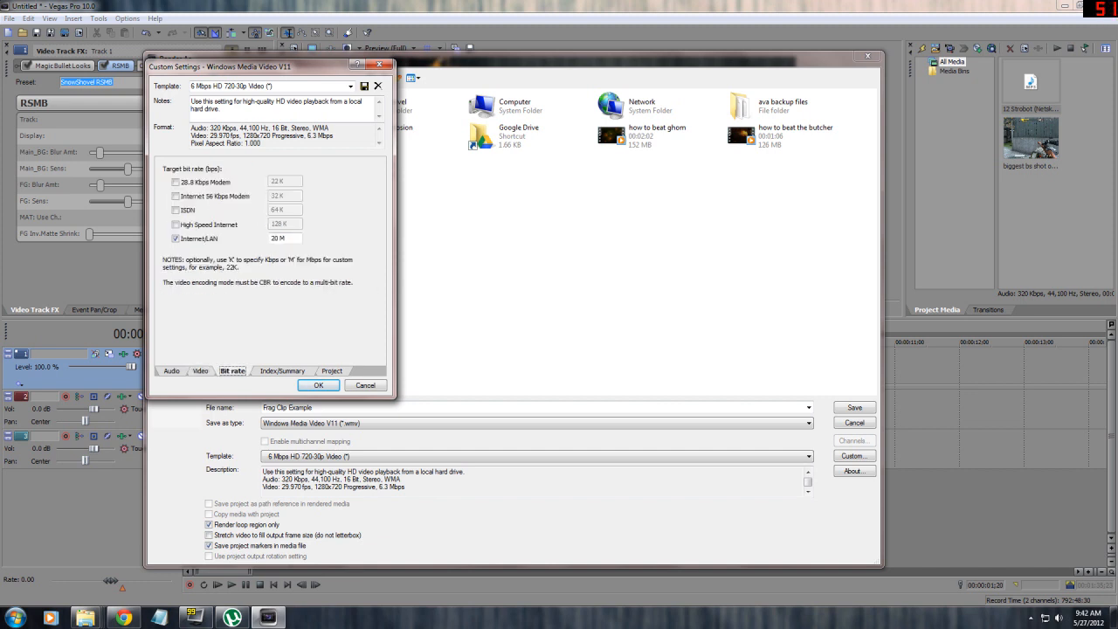
left_click_drag(289, 238, 269, 239)
left_click(289, 239)
Step: Look at the image size, frame rate and encoding mode options of the video settings, keeping CBR
left_click(200, 371)
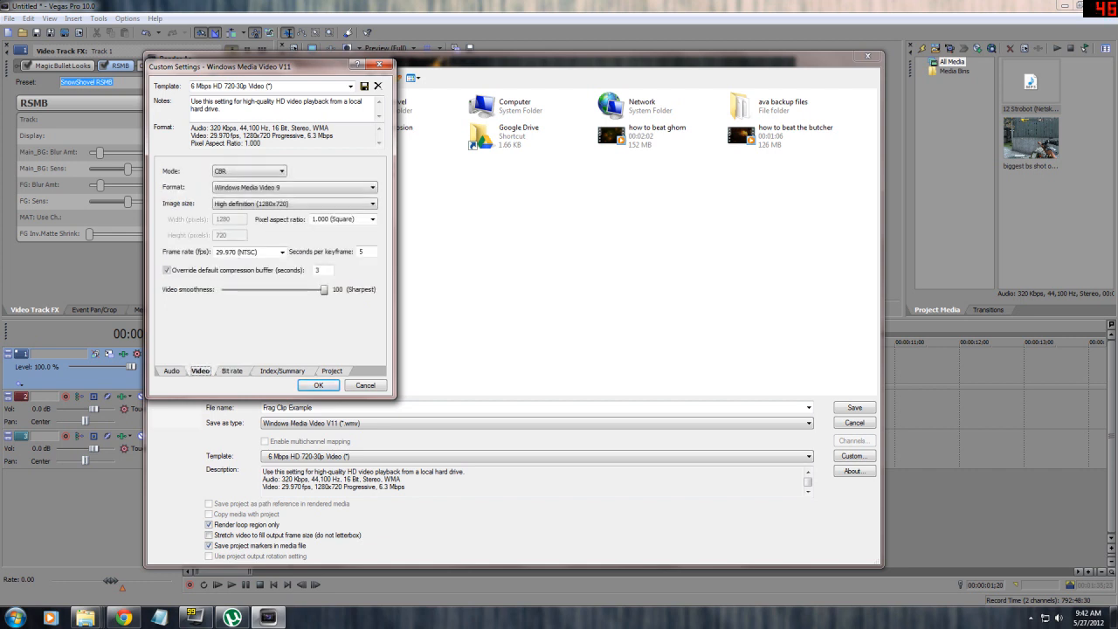
left_click(277, 204)
left_click(269, 251)
left_click(258, 171)
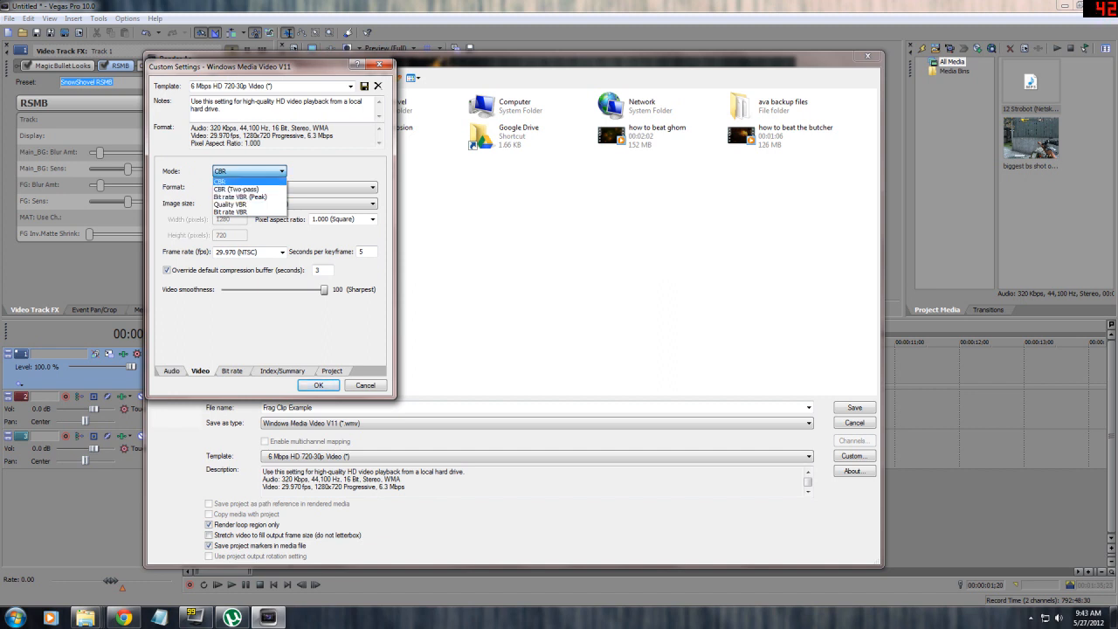
left_click(219, 181)
Step: Set the Internet/LAN target bit rate to 20 M
left_click(232, 371)
left_click(287, 238)
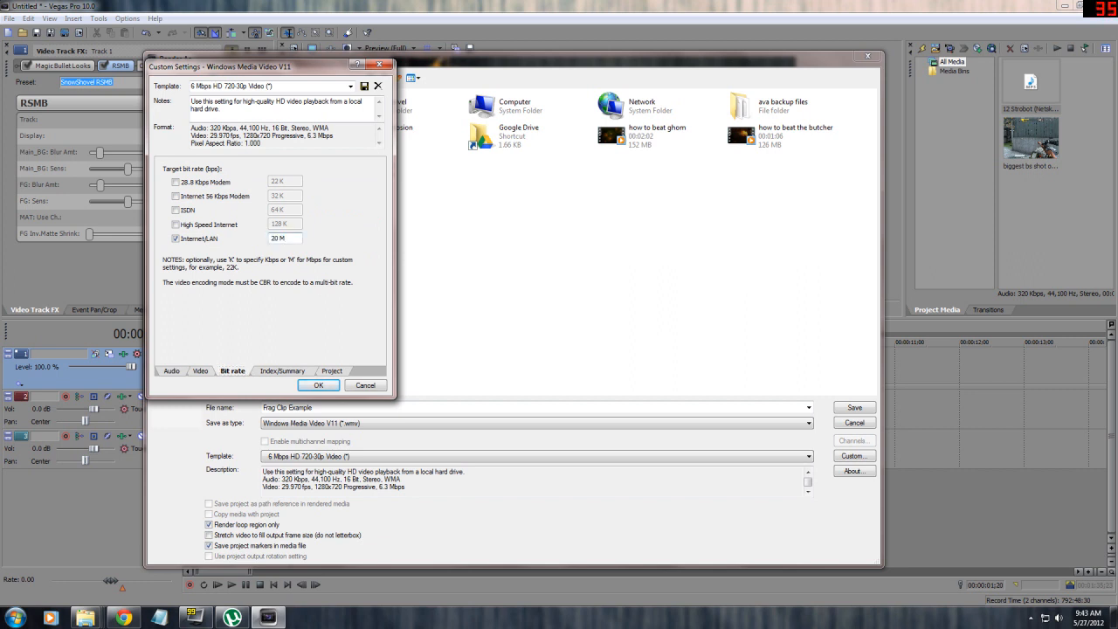
left_click(200, 372)
left_click(233, 371)
left_click_drag(291, 238, 269, 238)
type("20 M")
left_click_drag(279, 238, 271, 239)
left_click(286, 238)
Step: Try the (Custom) image size and return it to High definition (1280x720)
left_click(200, 371)
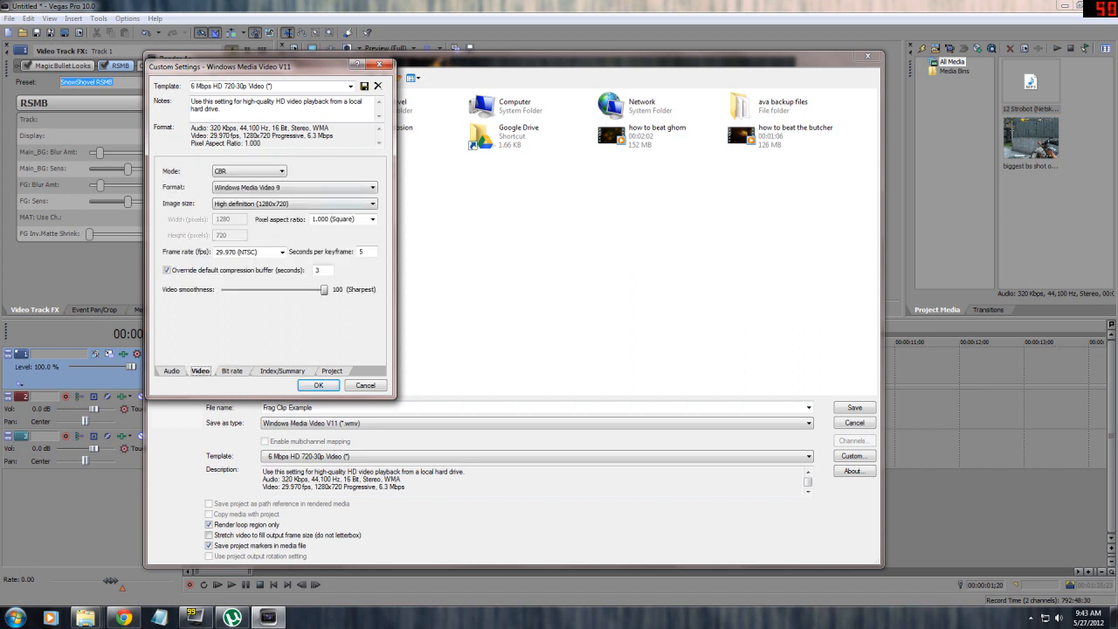
left_click(232, 371)
left_click(200, 371)
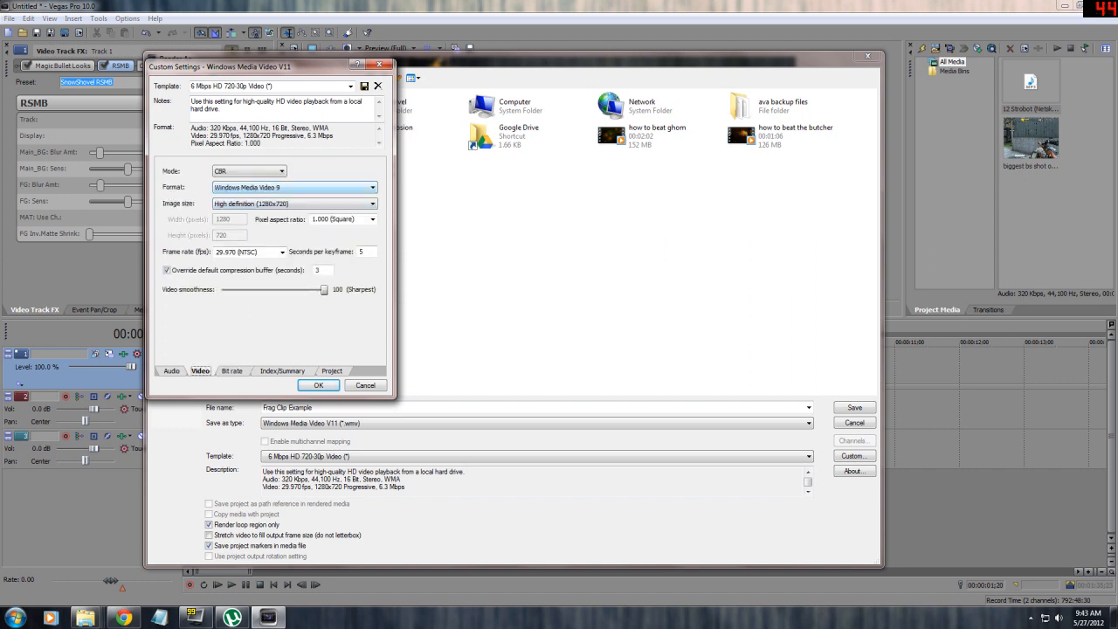
left_click(295, 203)
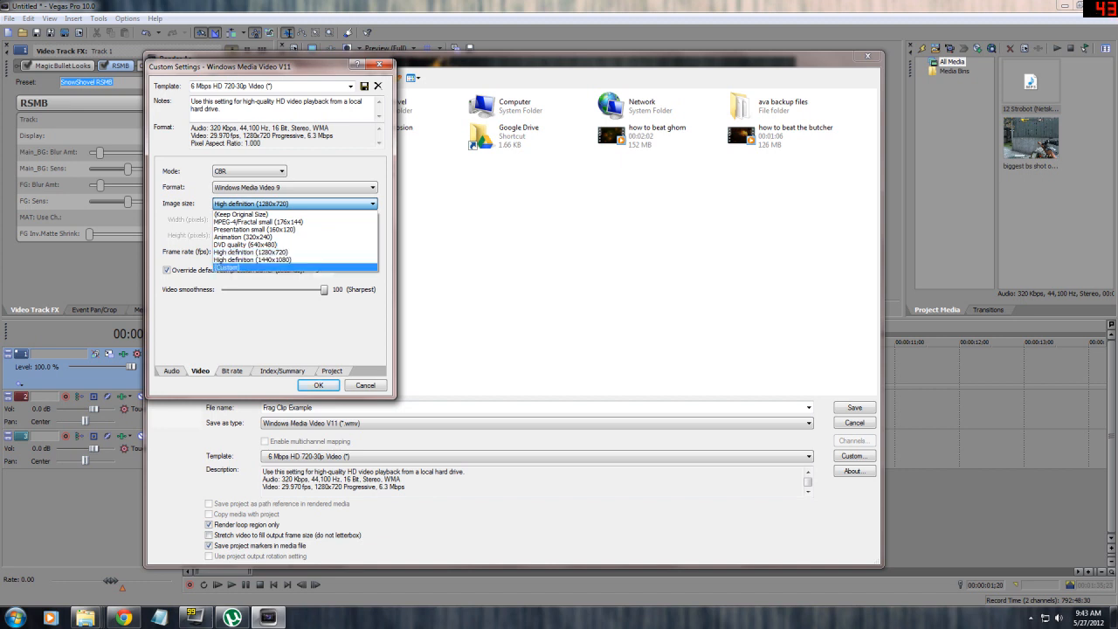
left_click(229, 268)
left_click(294, 203)
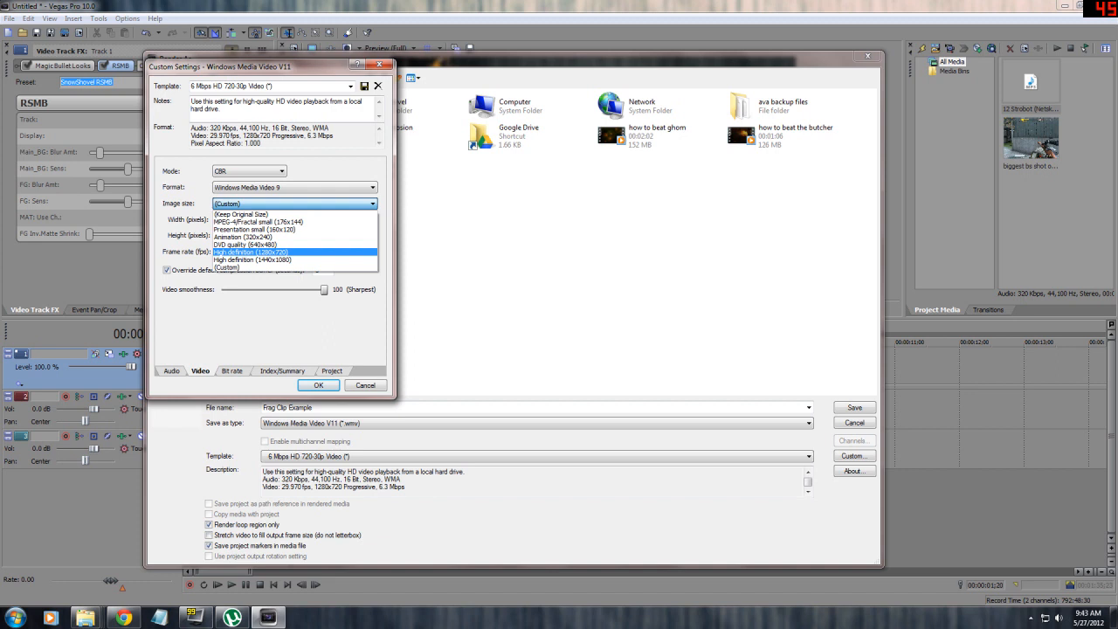
left_click(262, 251)
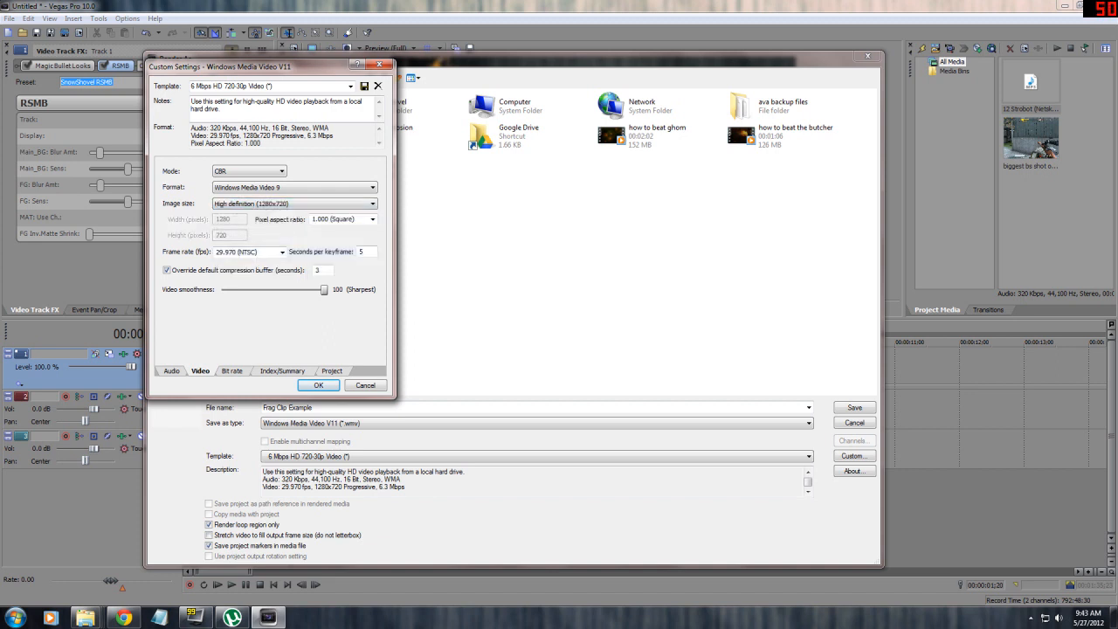
Step: Review the bit rate, index/summary, project and audio render settings, accept them and cancel the render
left_click(231, 371)
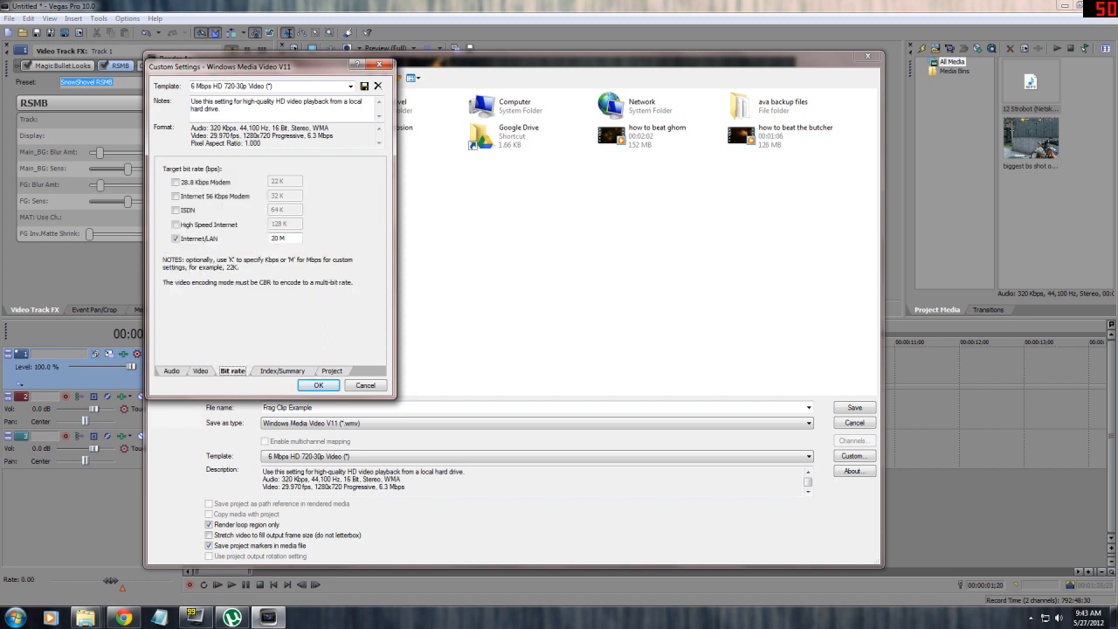
left_click(282, 372)
left_click(332, 371)
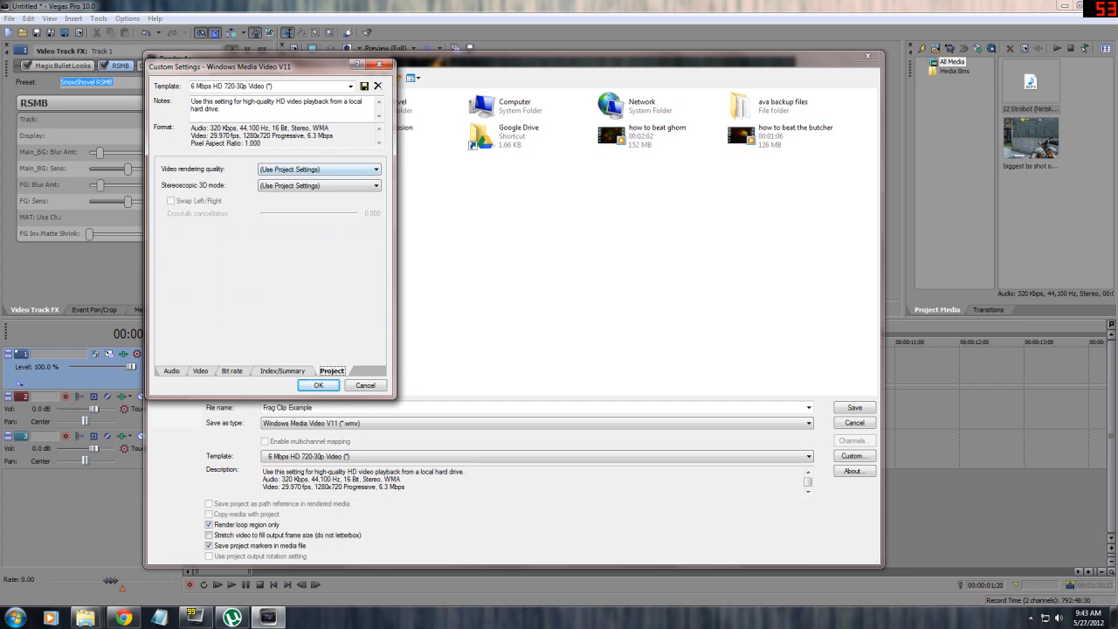
left_click(171, 370)
left_click(318, 385)
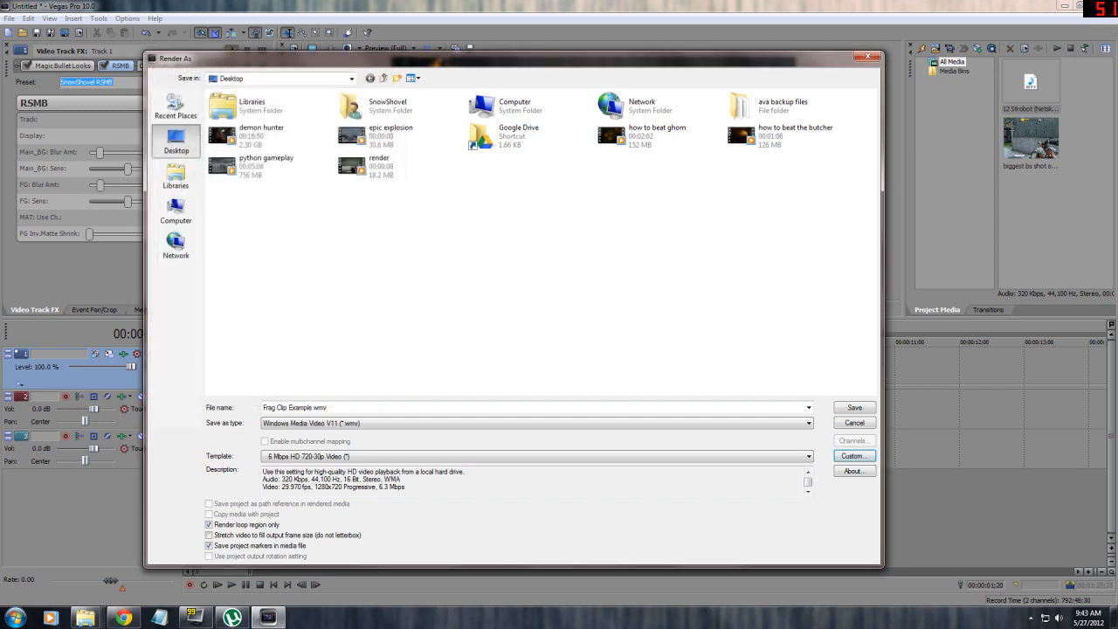
left_click(854, 423)
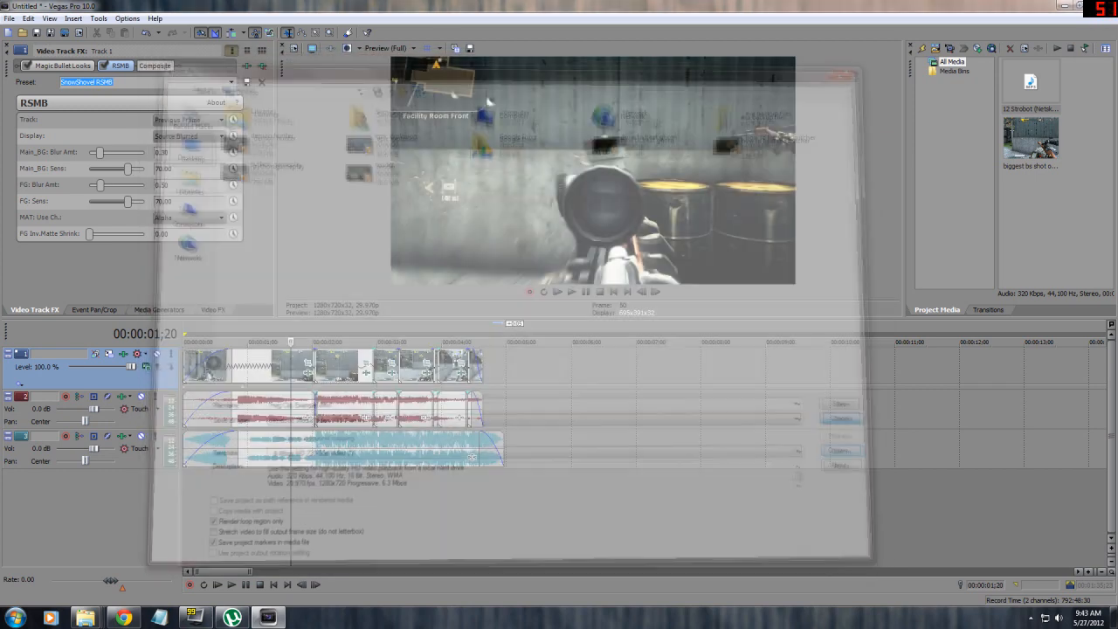
Step: Play the montage and inspect the graded, motion-blurred frames at several points along the video track
left_click(273, 367)
key("space")
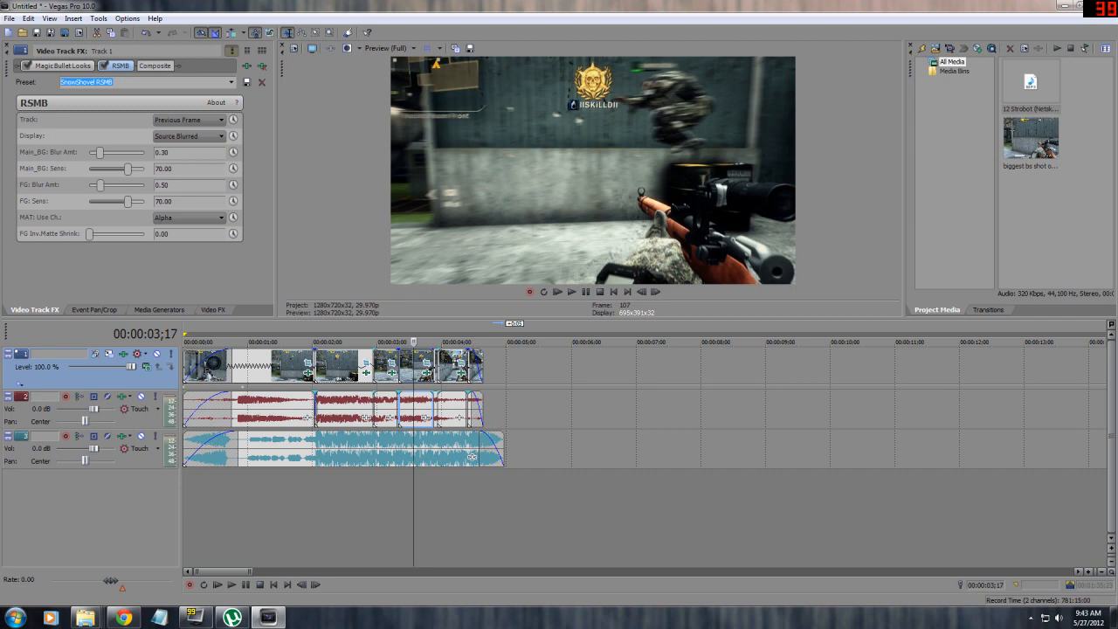
left_click(337, 367)
left_click(266, 366)
scroll(265, 367, "up", 3)
left_click(361, 374)
left_click(442, 374)
left_click(574, 375)
left_click(644, 375)
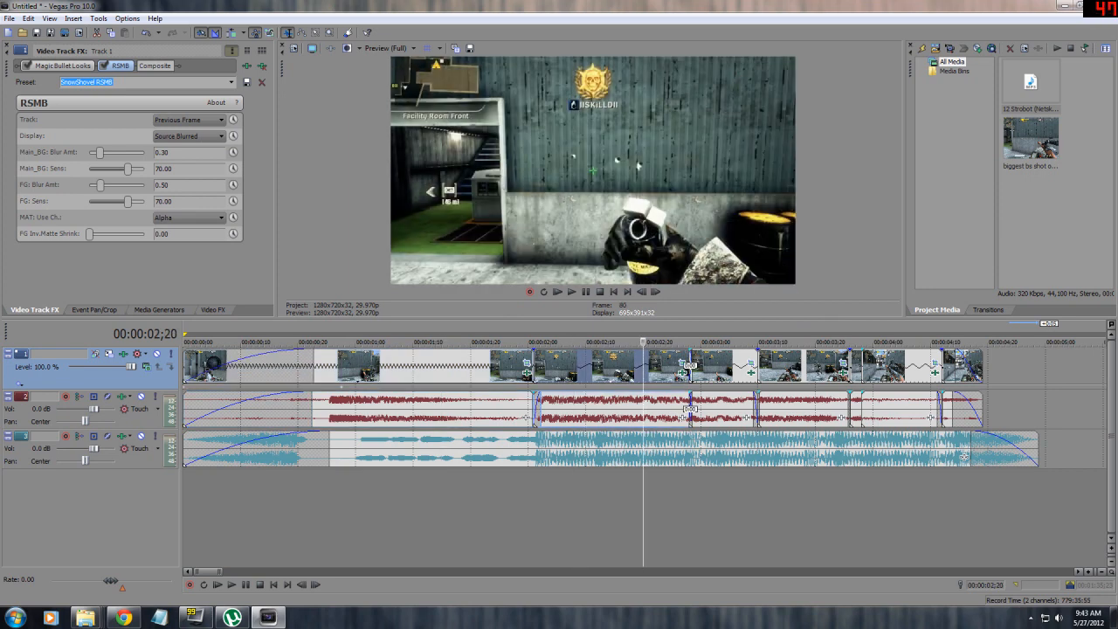
left_click(791, 374)
left_click(896, 374)
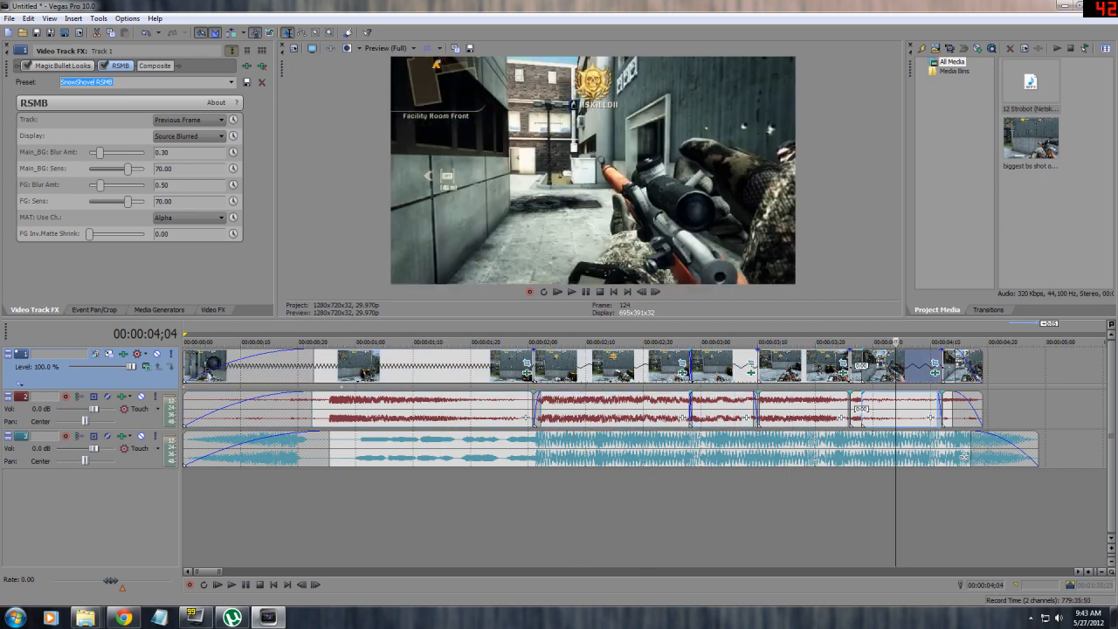
left_click(637, 374)
left_click(712, 375)
left_click(799, 375)
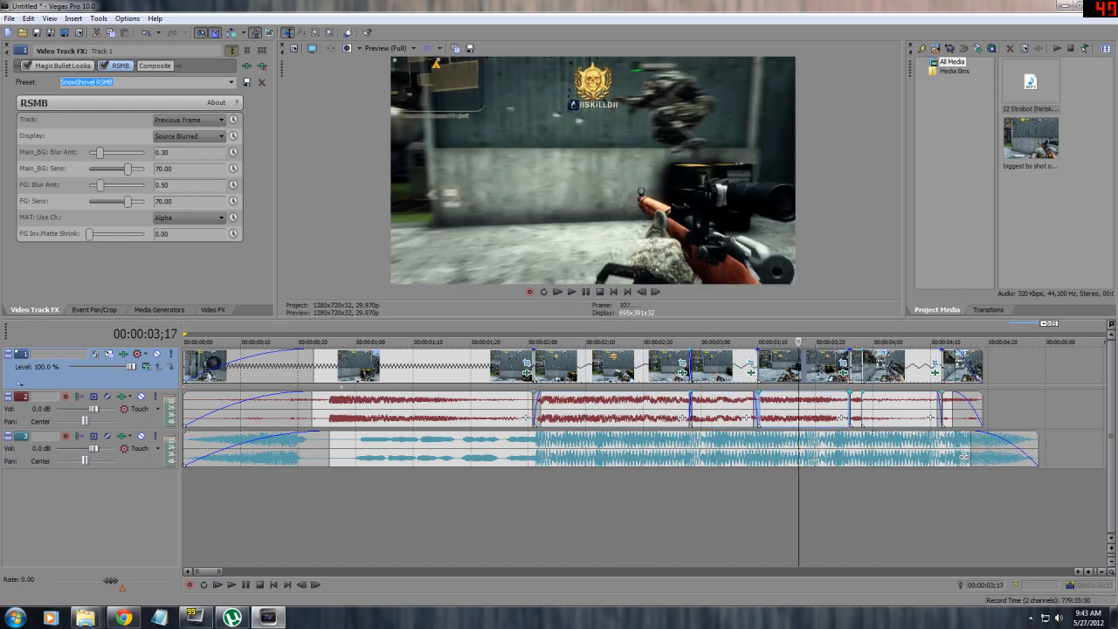
left_click(632, 375)
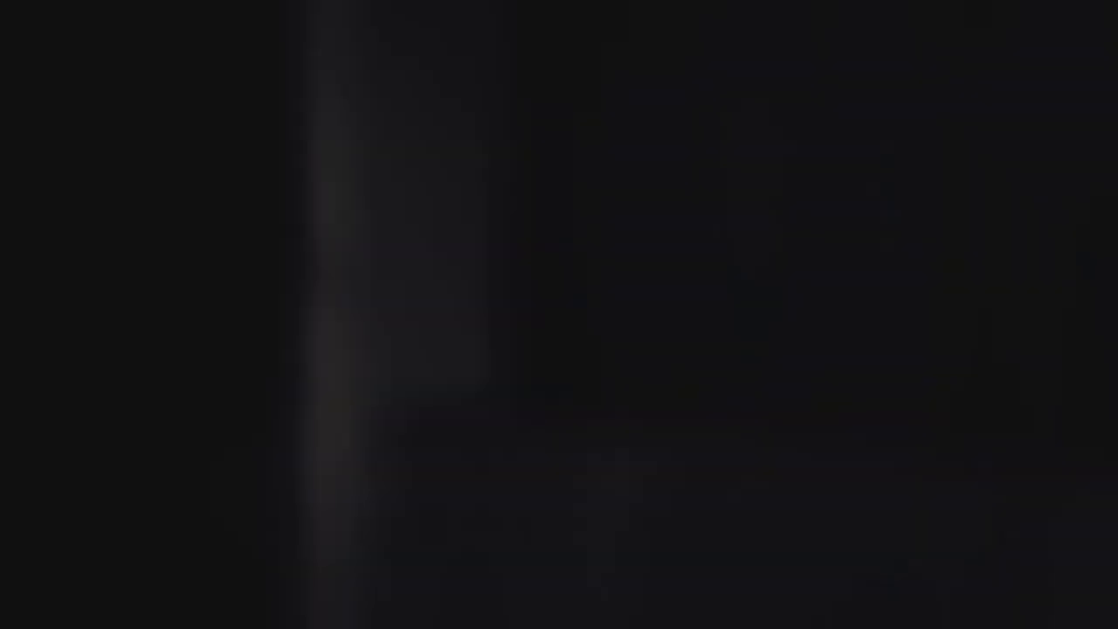